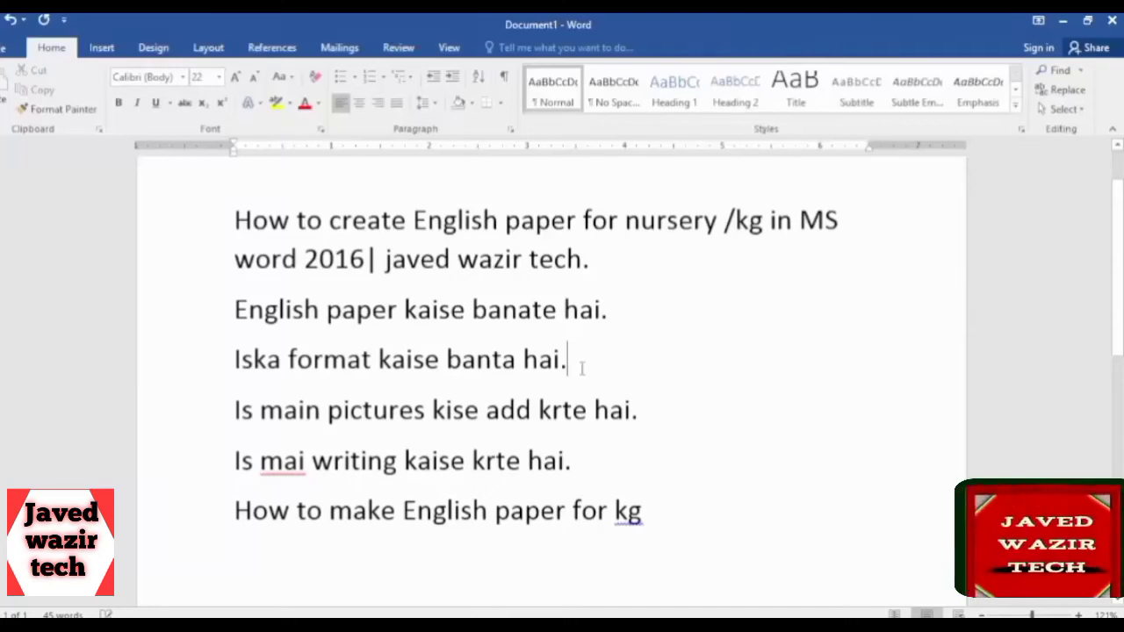
Step: Point out the intro lines, including 'English paper kaise banate hai' and 'Iska format kaise banta hai'
left_click(196, 236)
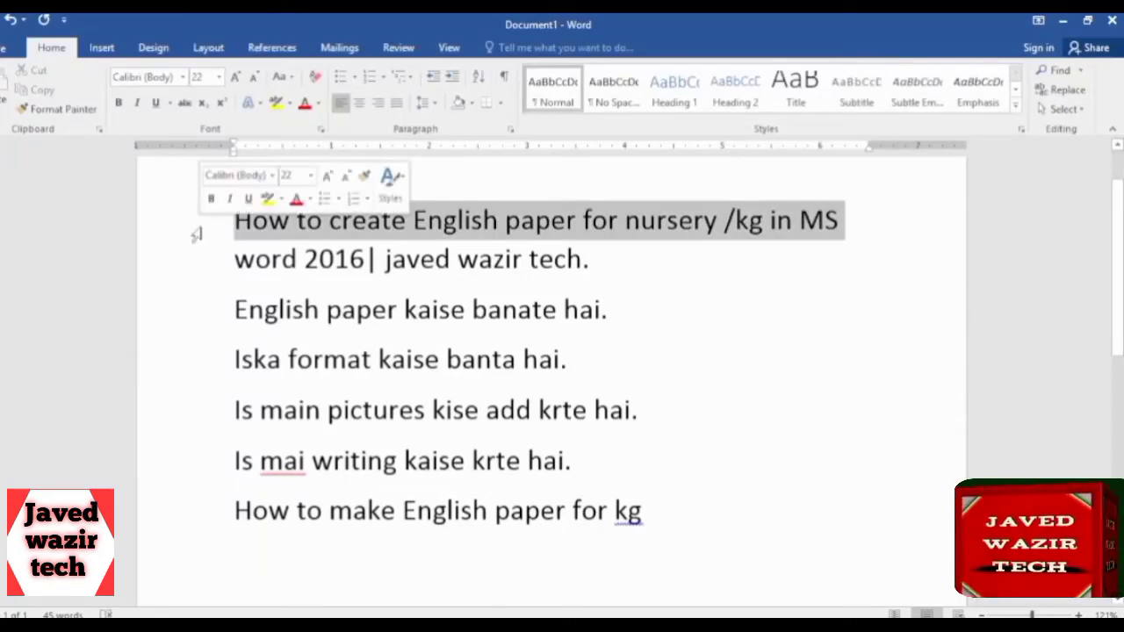
left_click(347, 260)
left_click(216, 263)
left_click(592, 327)
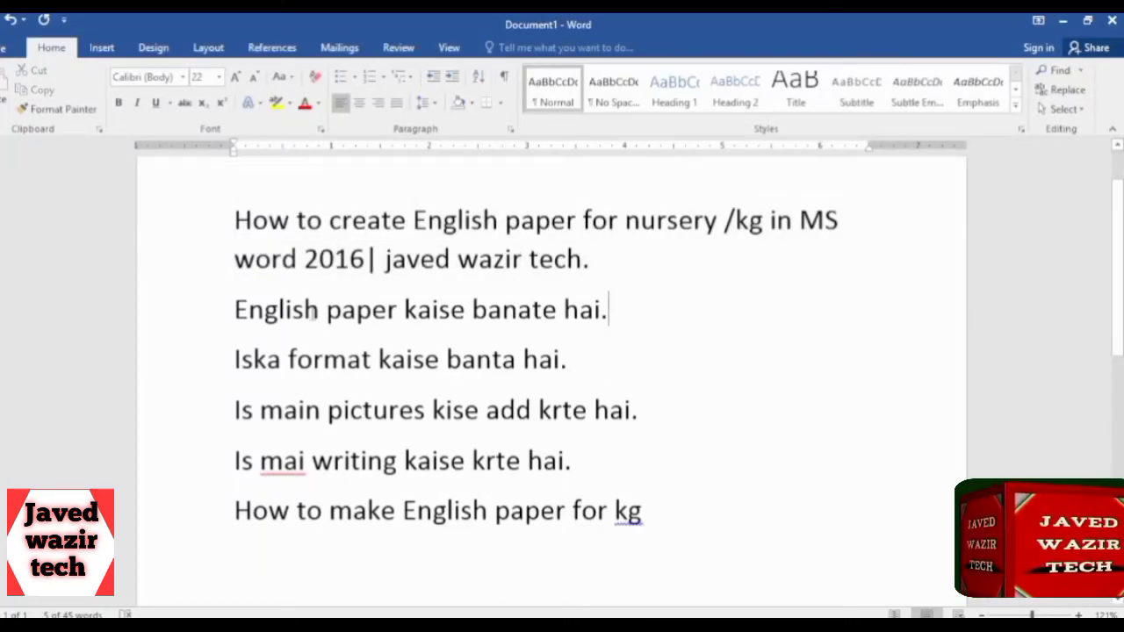
left_click(178, 308)
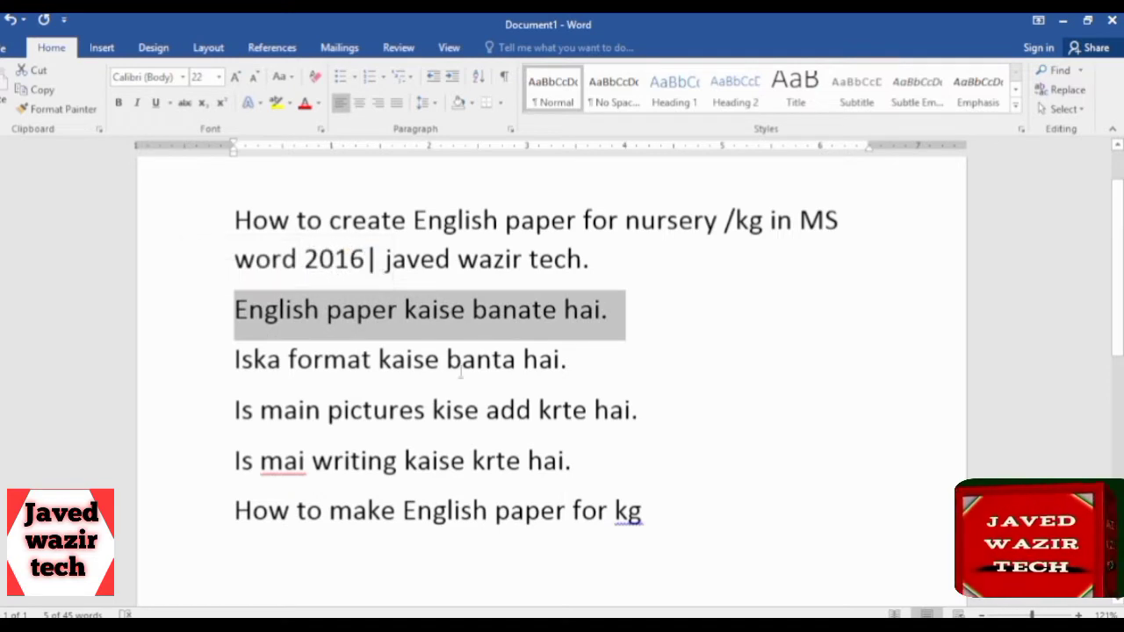
left_click(196, 367)
left_click(625, 382)
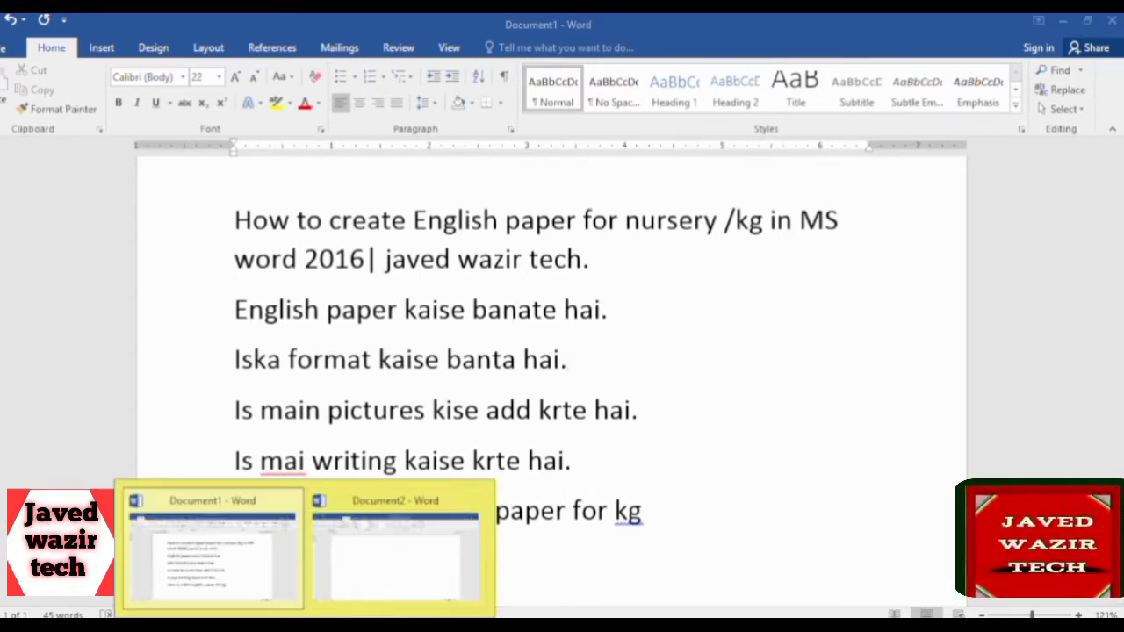
Step: Switch to the blank Document2 and make the page portrait on A4 paper
left_click(402, 539)
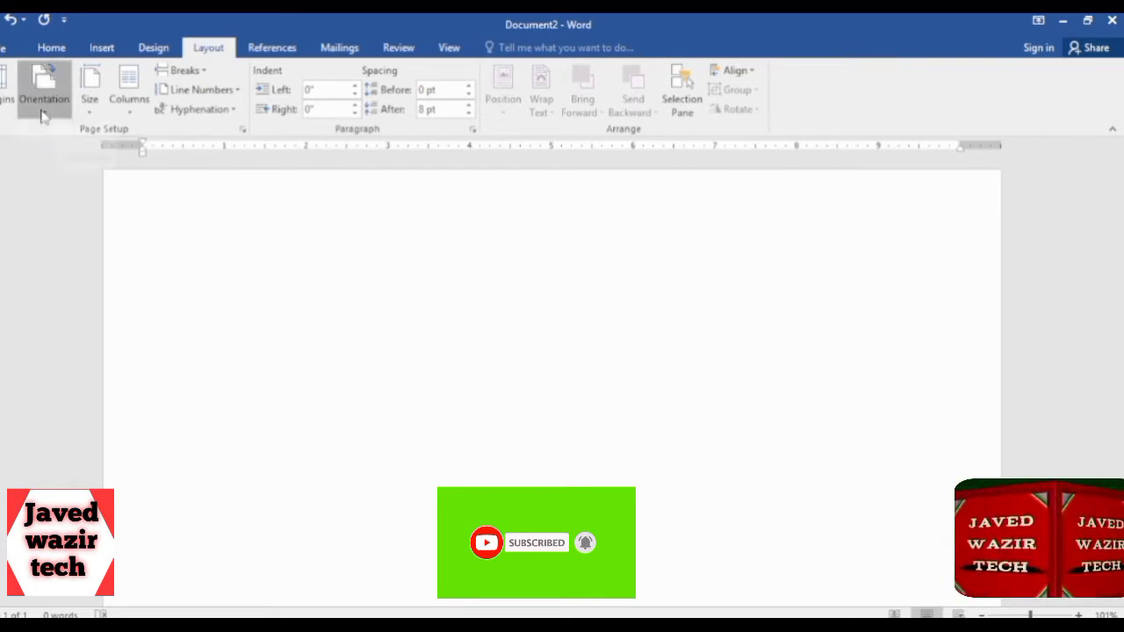
left_click(43, 112)
left_click(77, 141)
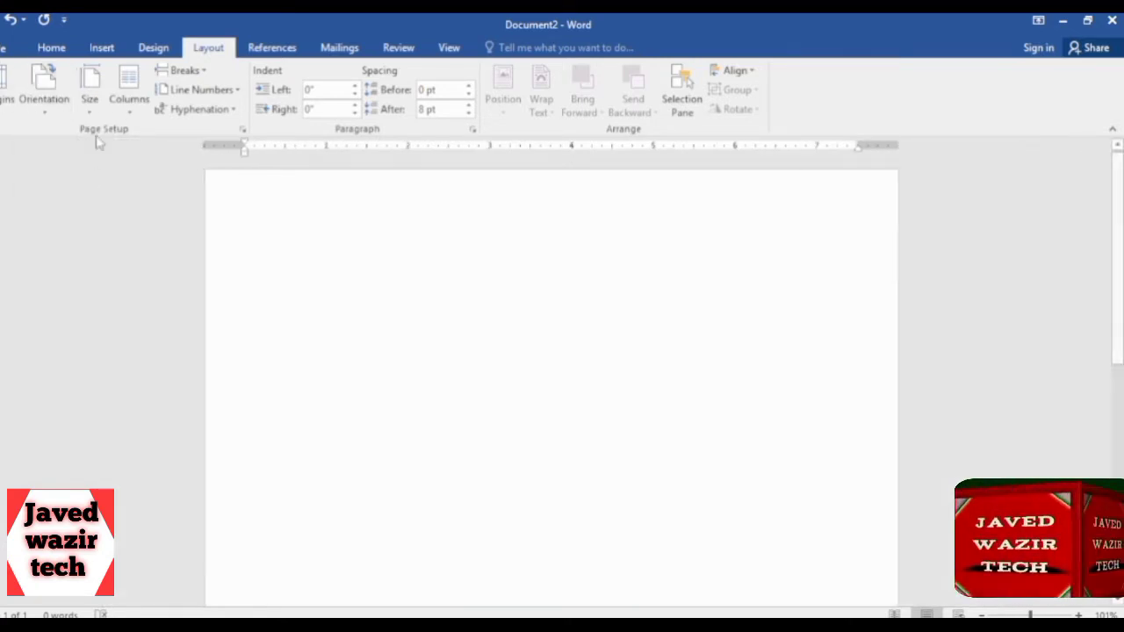
left_click(90, 87)
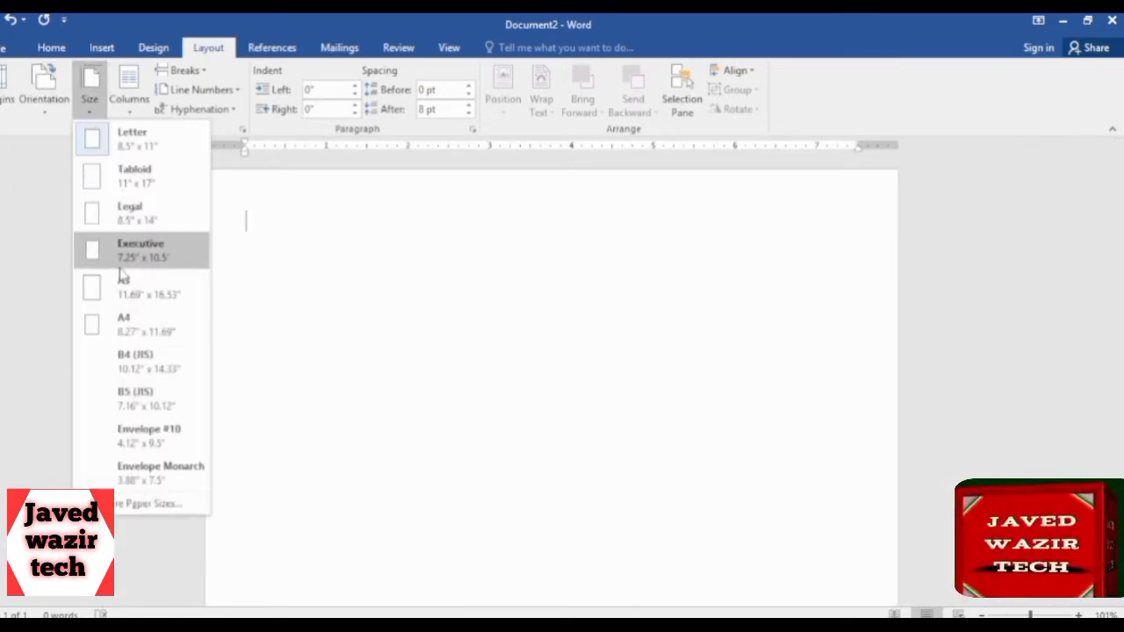
left_click(124, 322)
Step: Try Narrow margins, settle on Normal, and pull the top margin up on the ruler
left_click(9, 93)
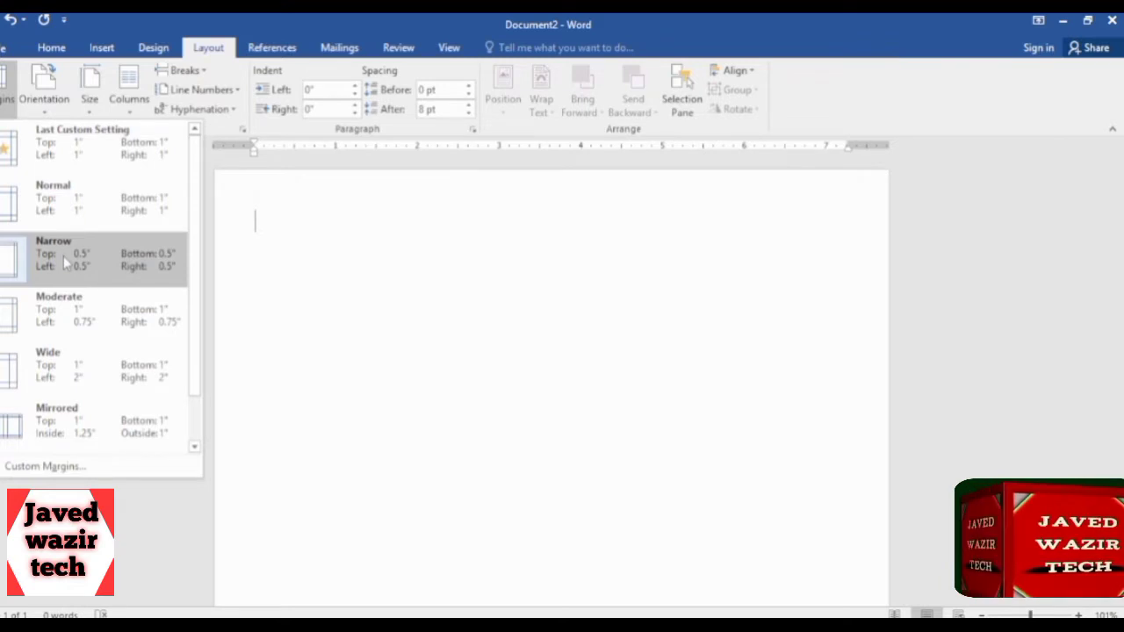
left_click(70, 208)
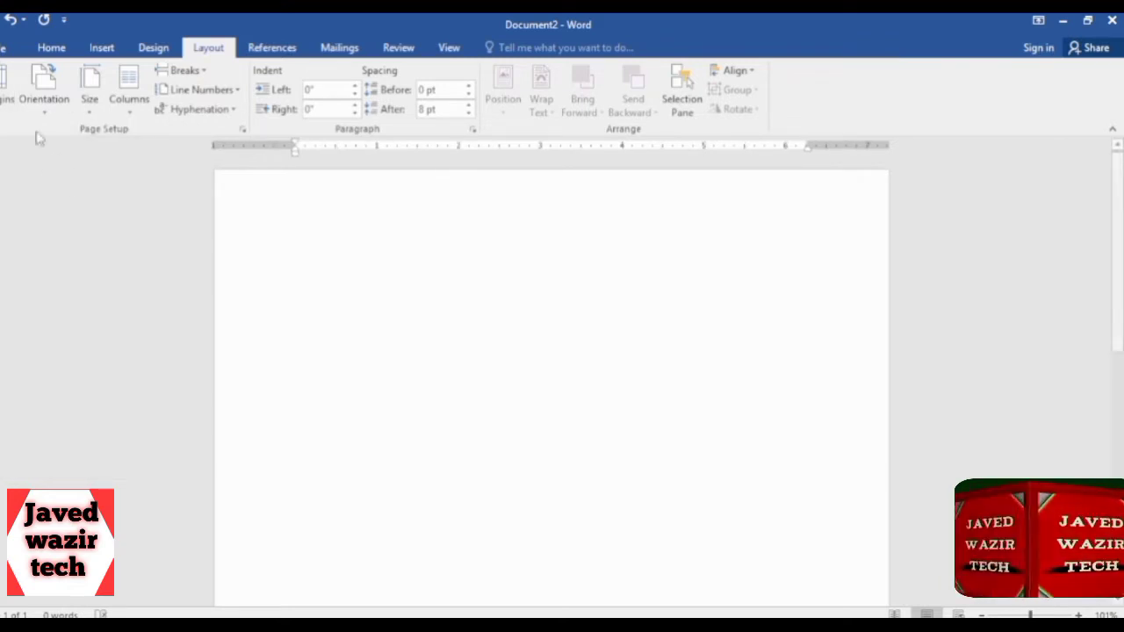
left_click(5, 104)
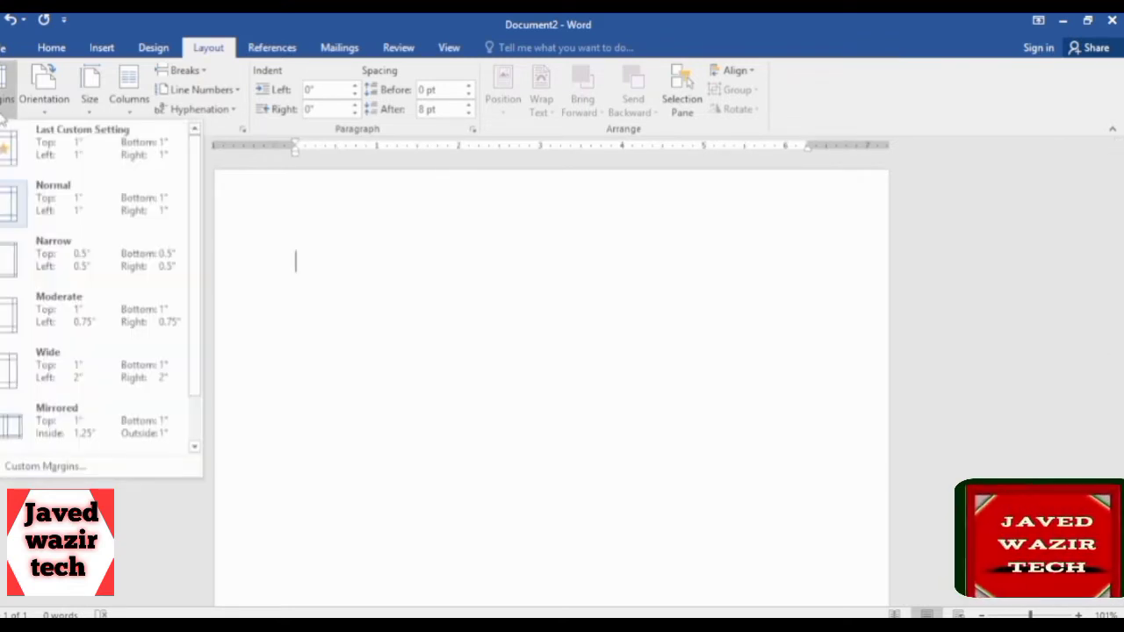
left_click(55, 255)
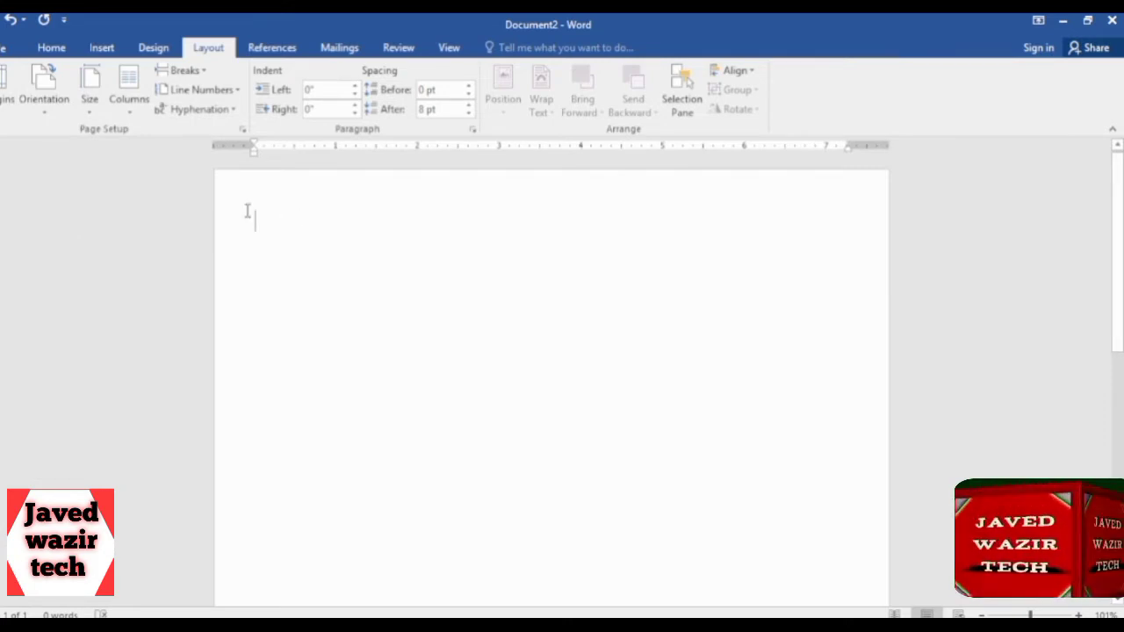
left_click(7, 92)
left_click(56, 210)
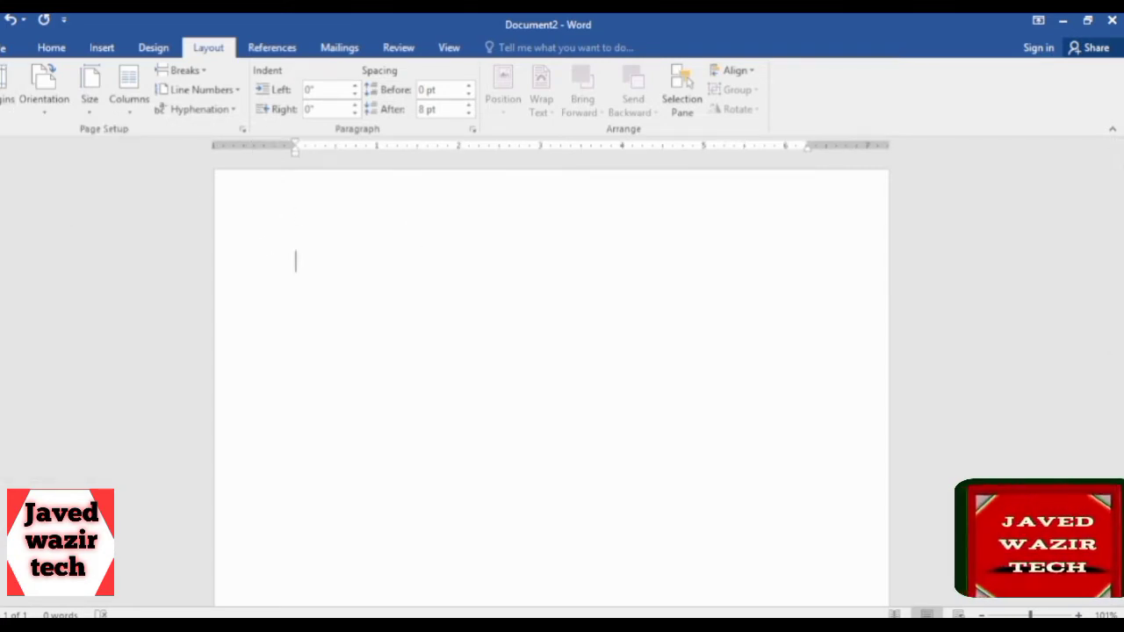
left_click_drag(198, 260, 198, 213)
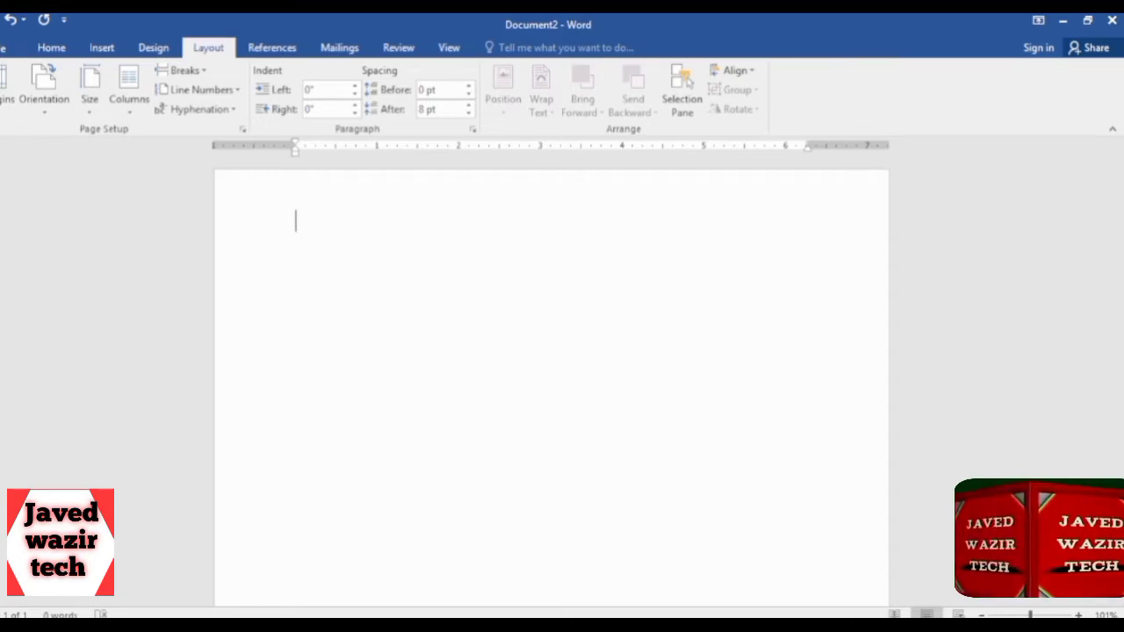
Step: Type 'THE SCHOOL OF SUCCES D.I.KHAN' and, on the next line, 'FINAL TERM EXAMINATION 2022'
type("THE")
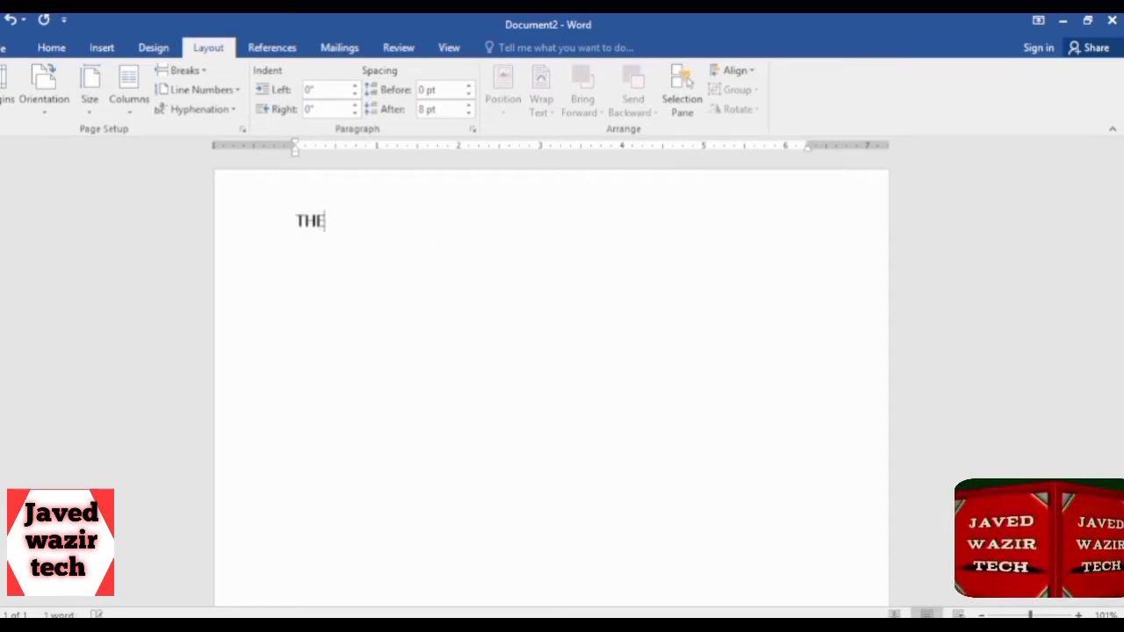
type(" SC")
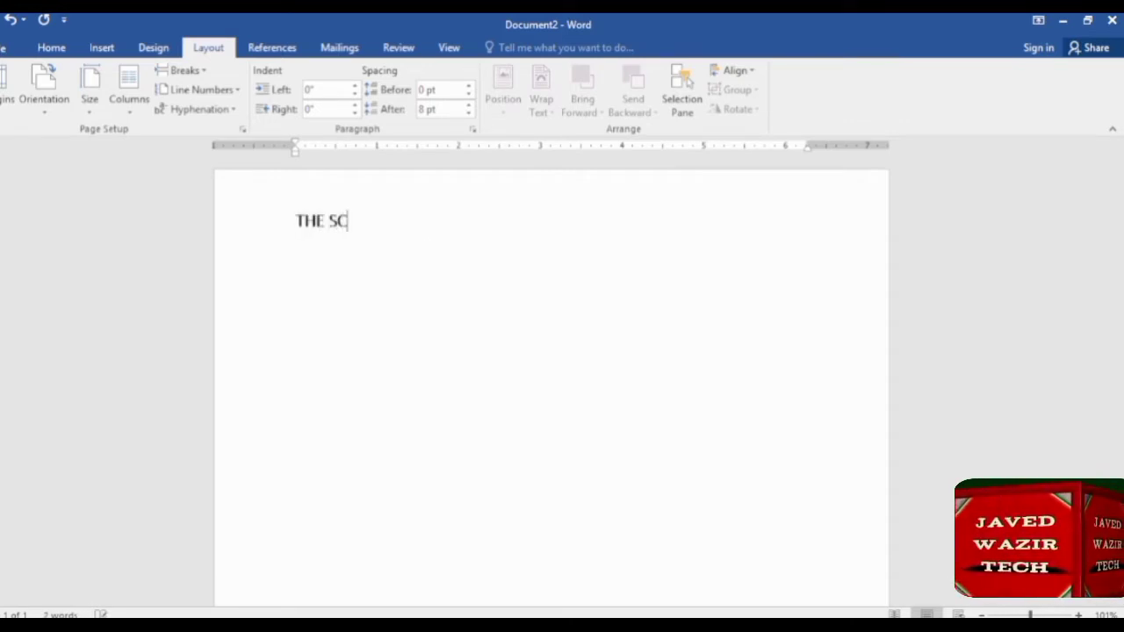
type("HOOL")
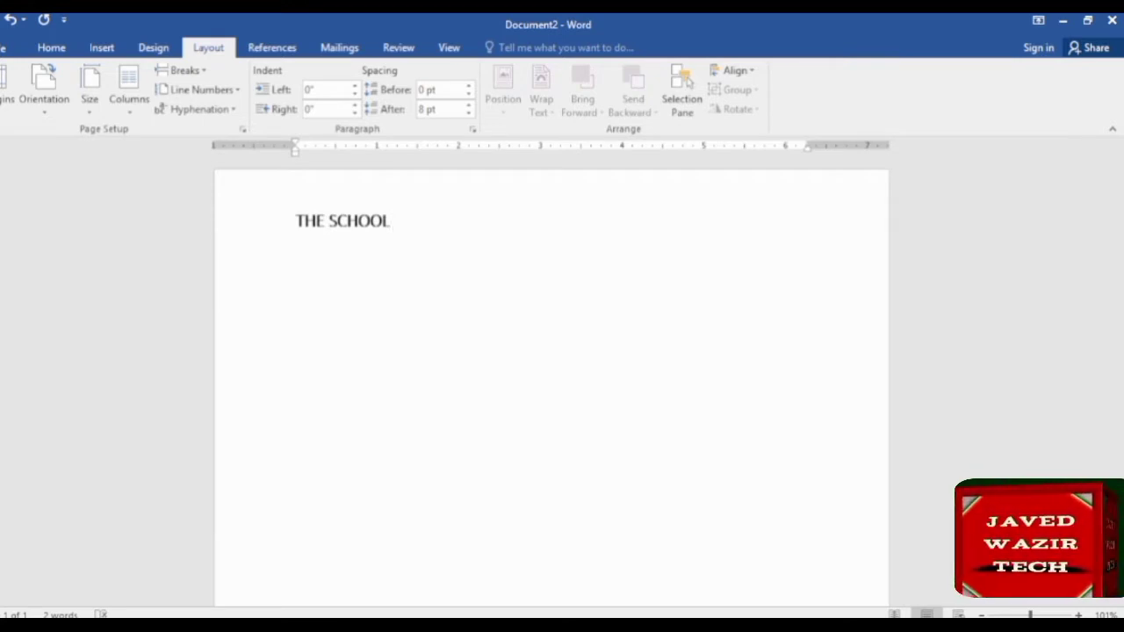
type(" OF SUC")
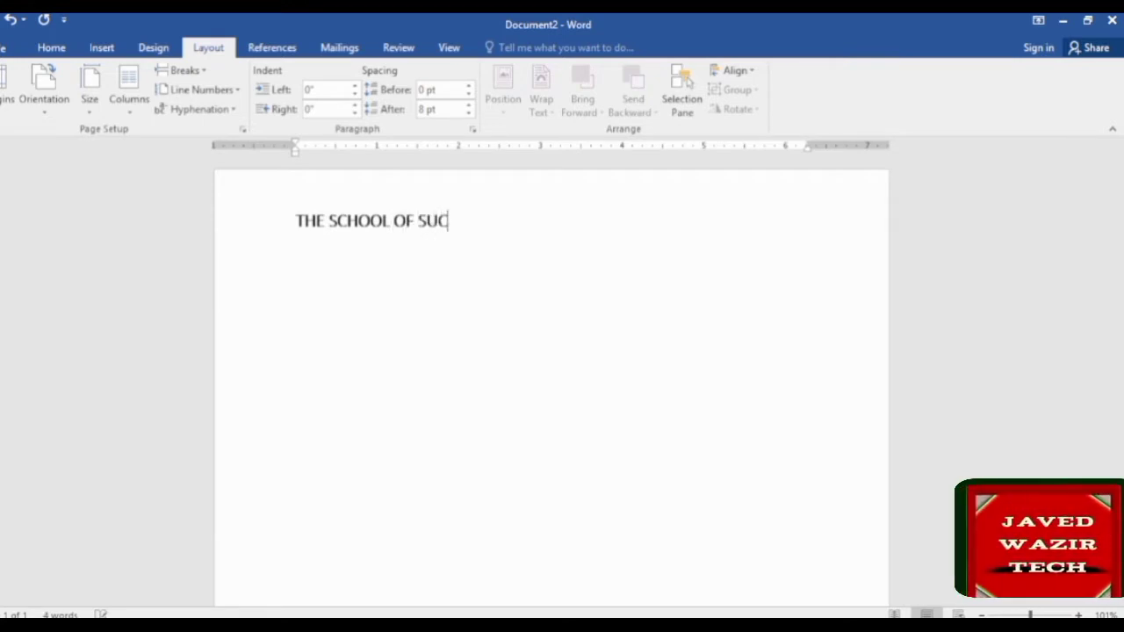
type("CES ")
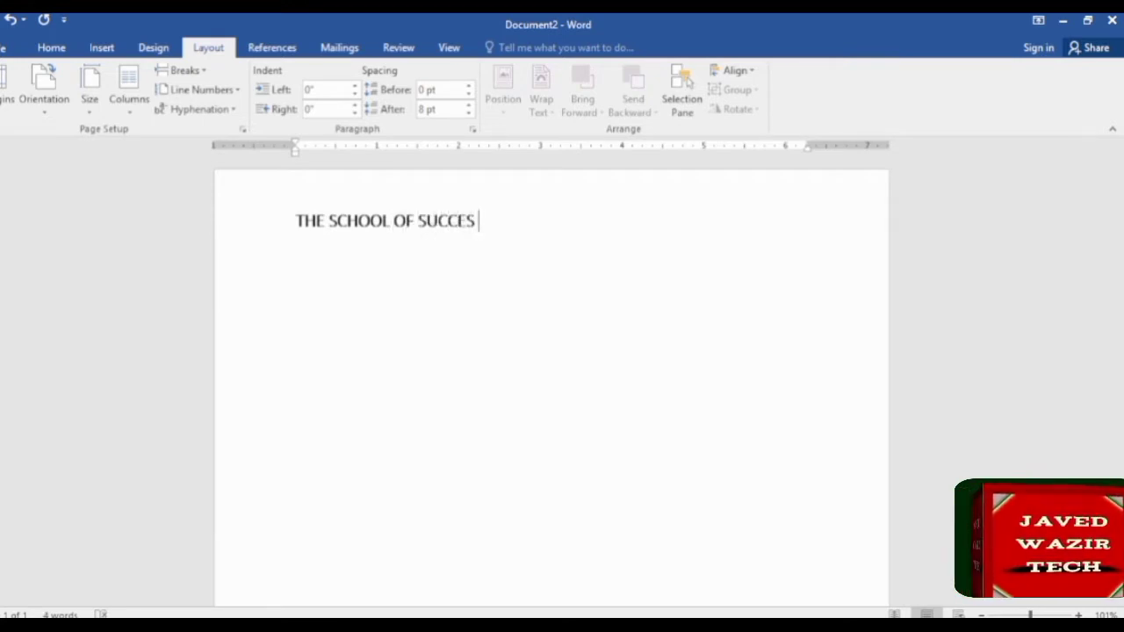
type("D.I.")
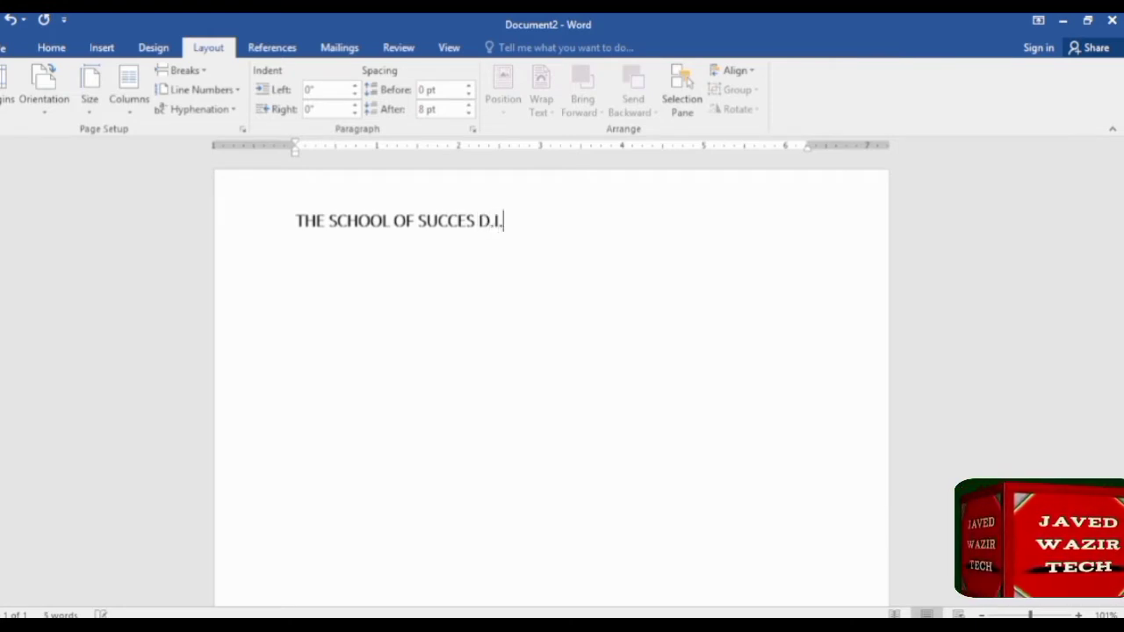
type("KHAN")
key("Return")
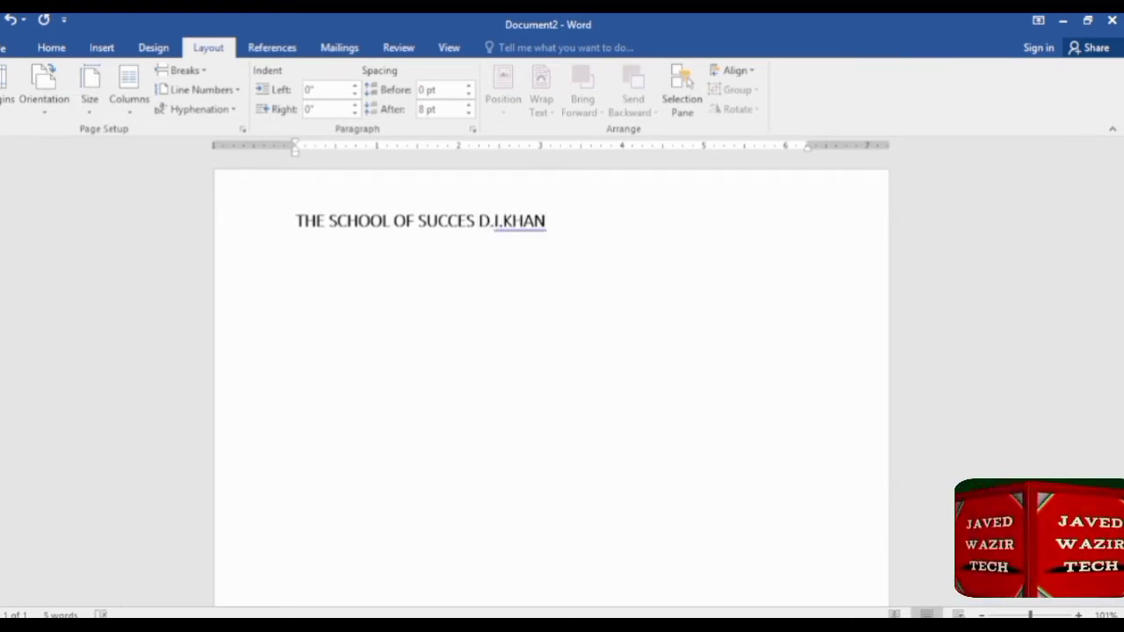
type("S")
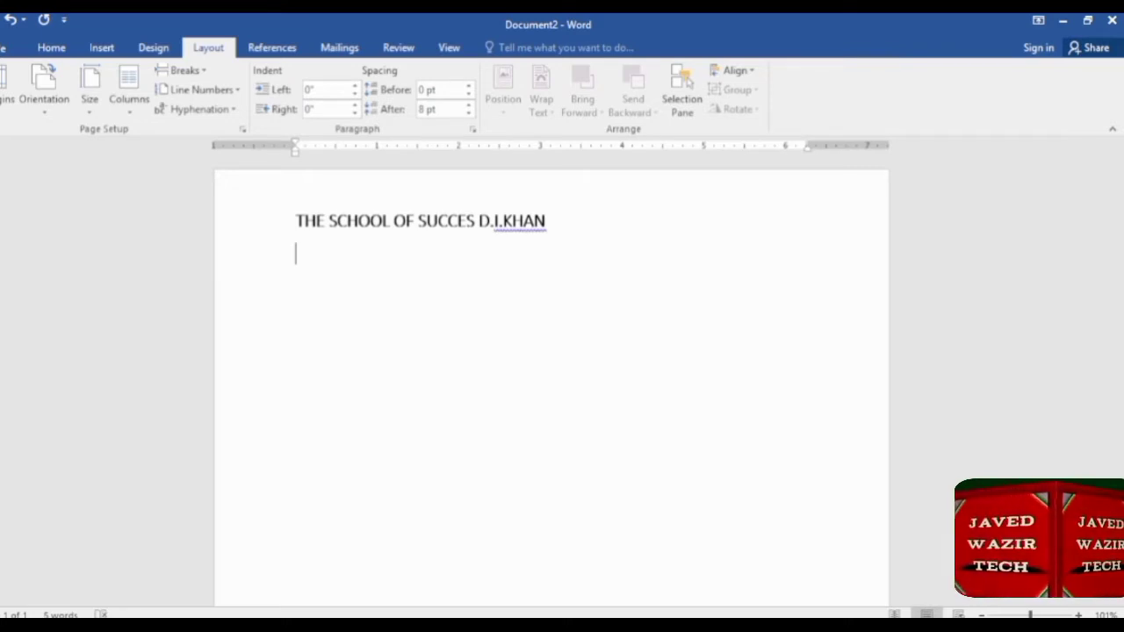
type("MI")
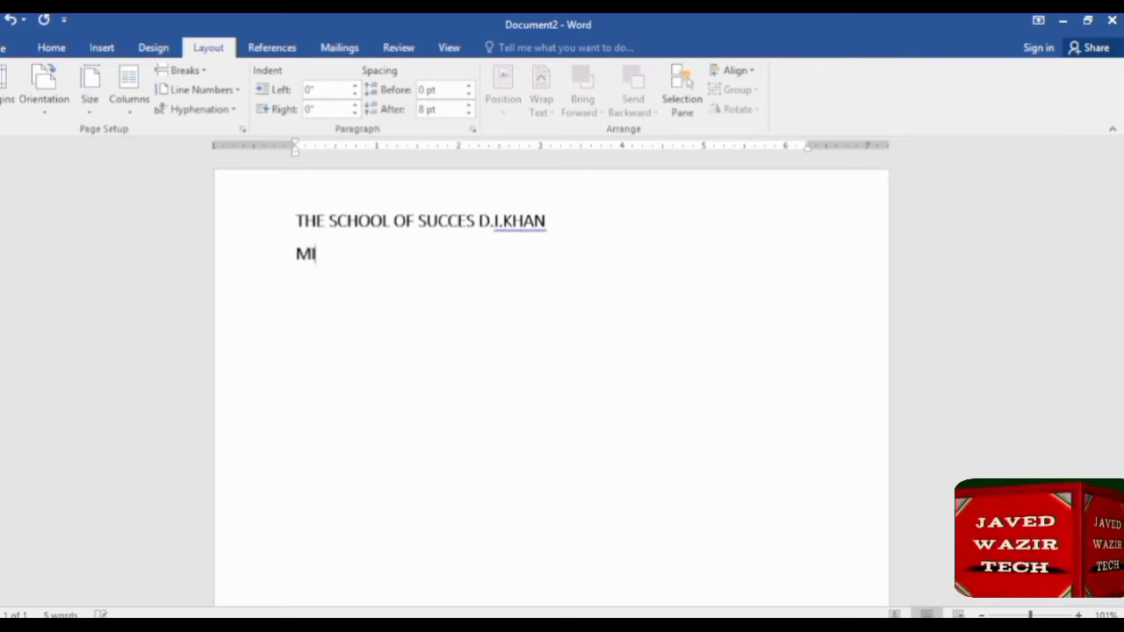
type("D")
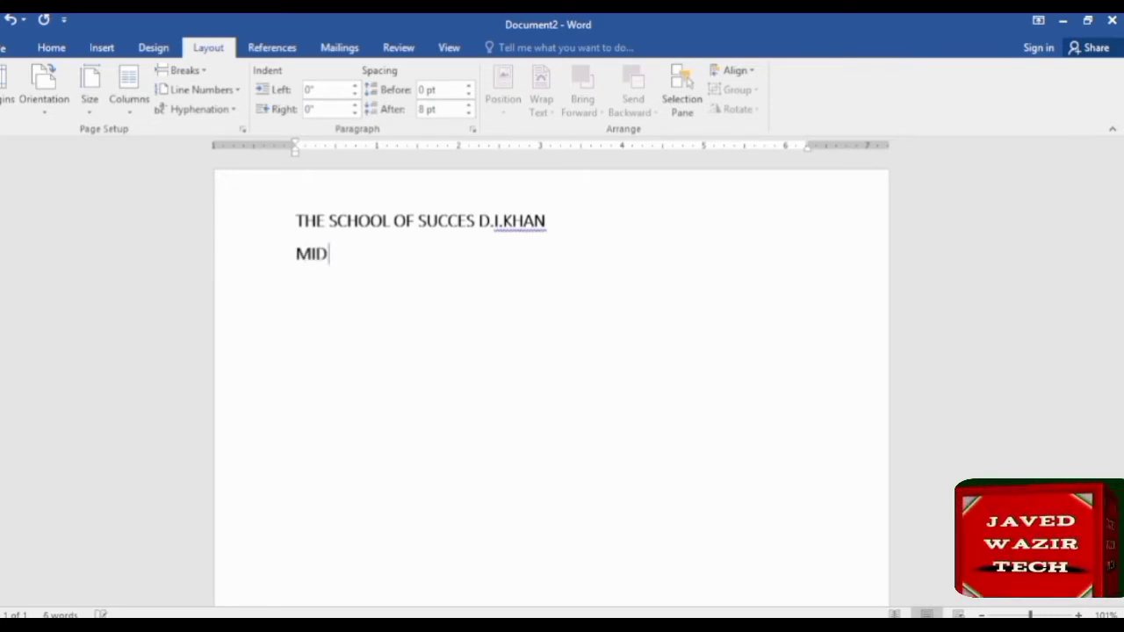
key("BackSpace")
key("BackSpace")
key("BackSpace")
type("FIN")
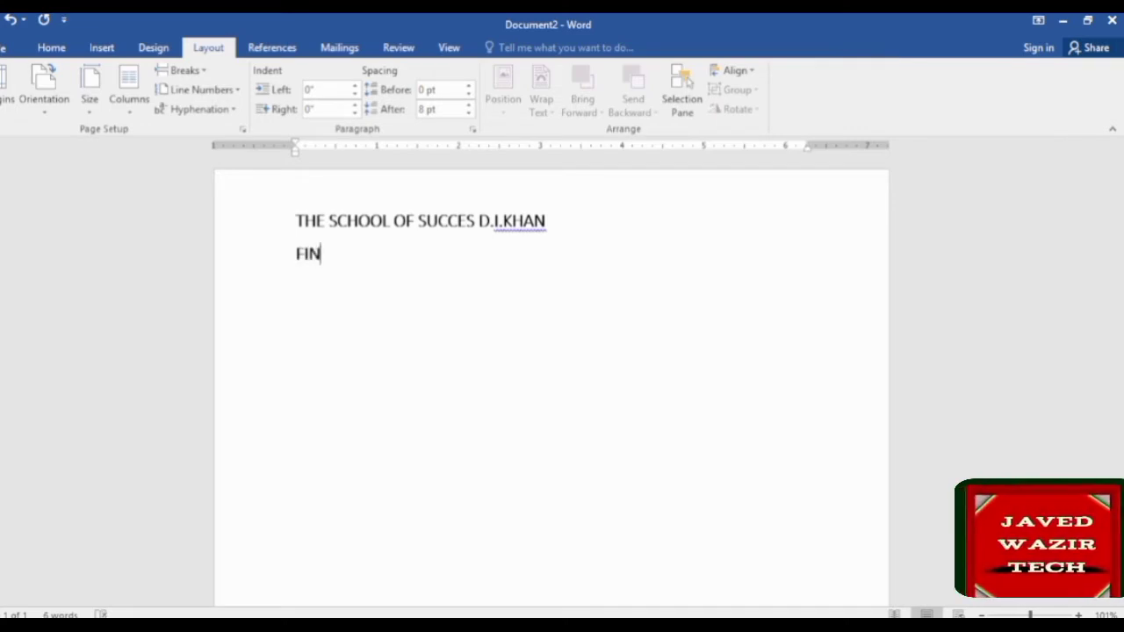
type("AL TERM ")
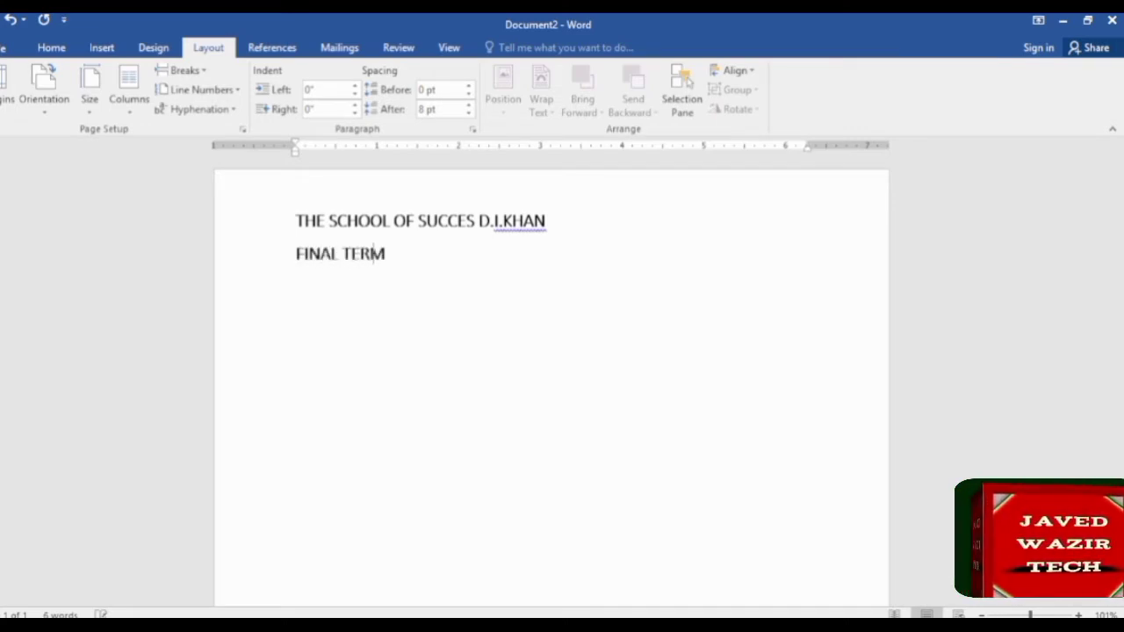
type("EXAMI")
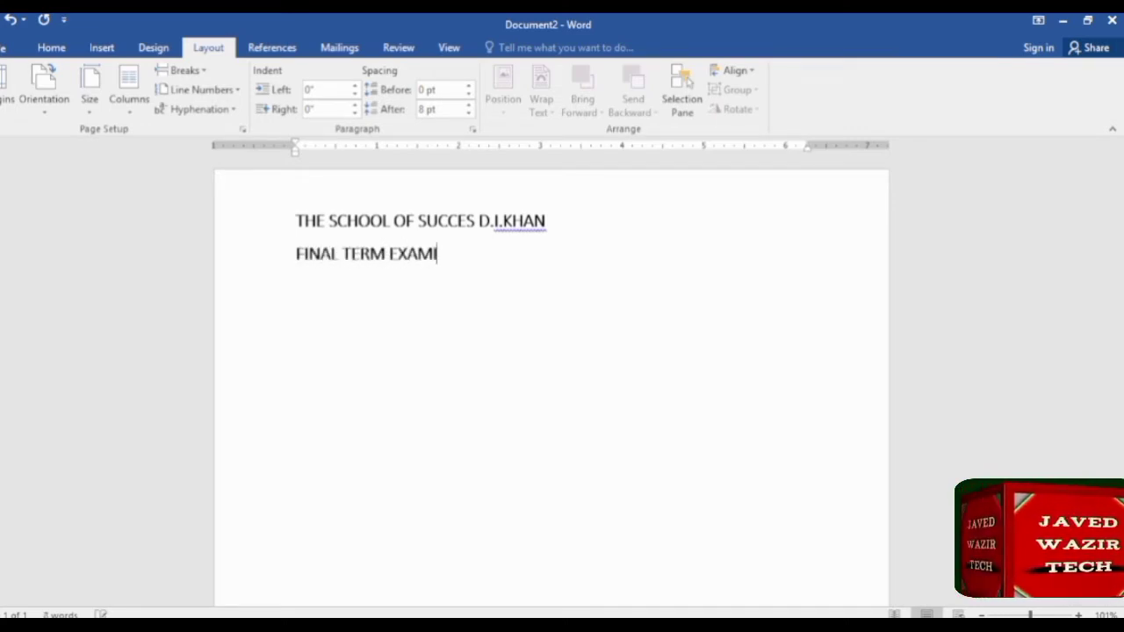
type("NATION")
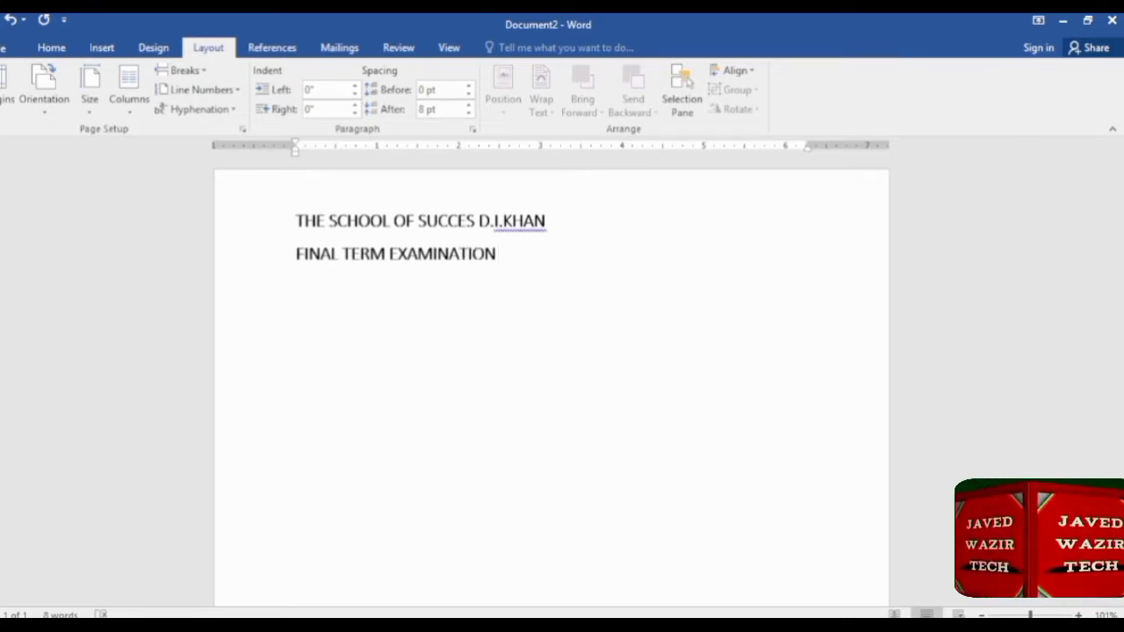
type(" 2022")
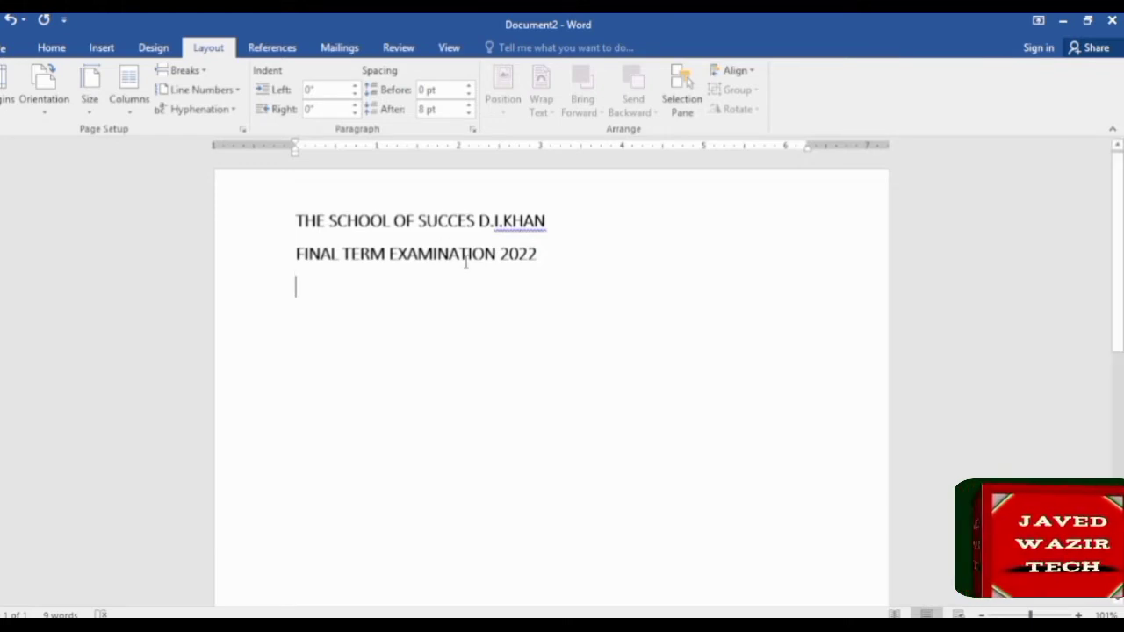
left_click(263, 231)
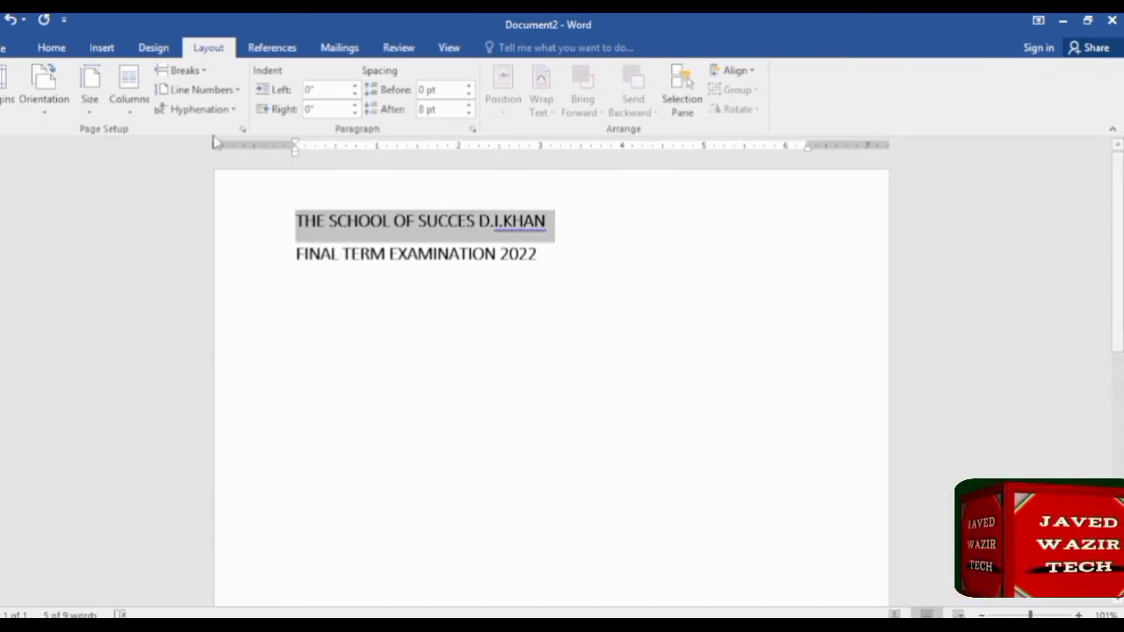
Step: Make the school title bold at 26 pt and move D.I.KHAN onto its own line
left_click(51, 48)
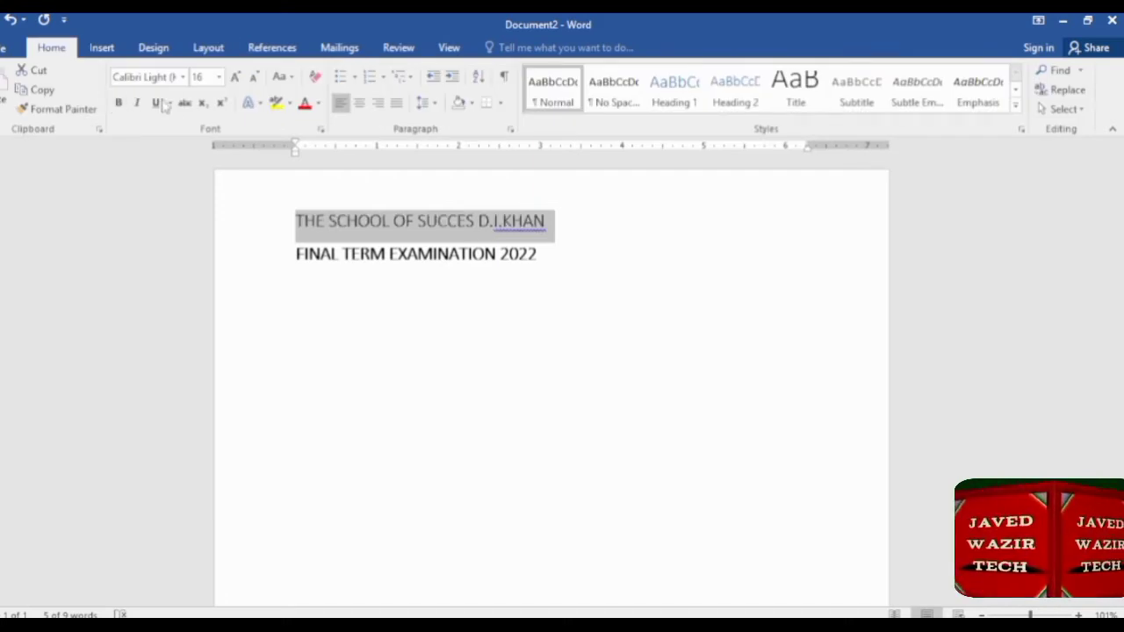
left_click(119, 104)
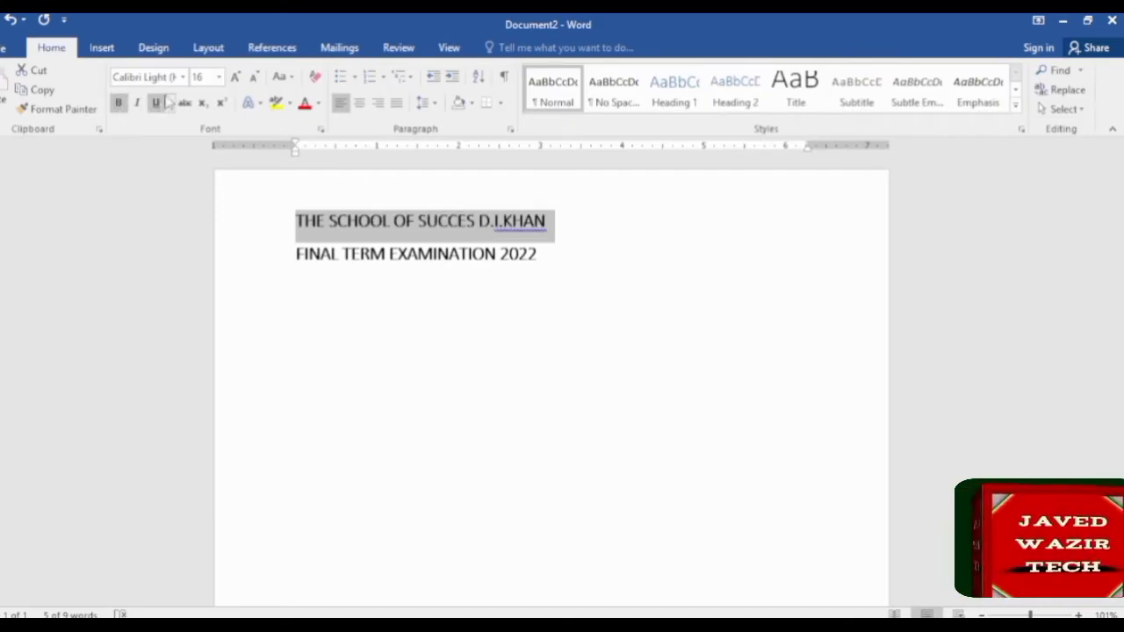
left_click(218, 76)
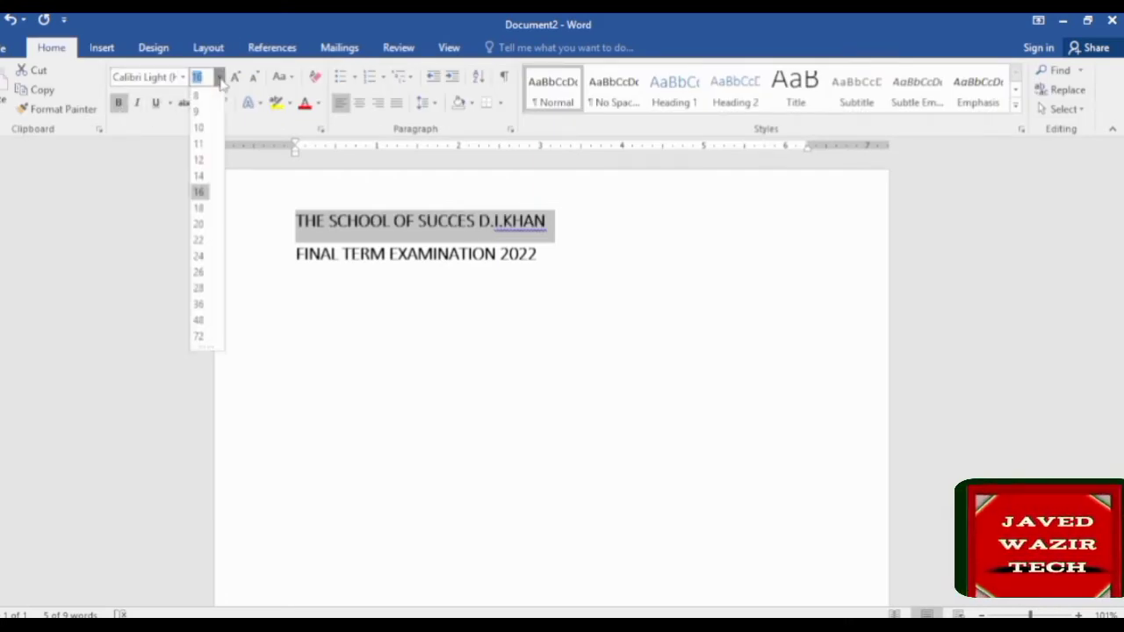
left_click(201, 273)
left_click(595, 235)
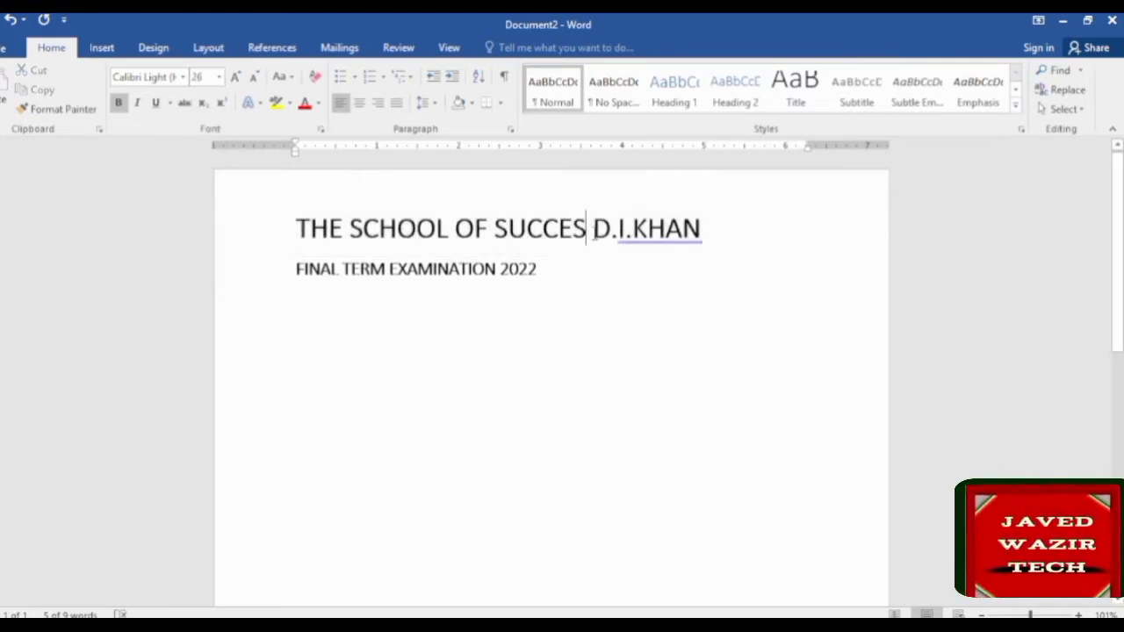
key("Return")
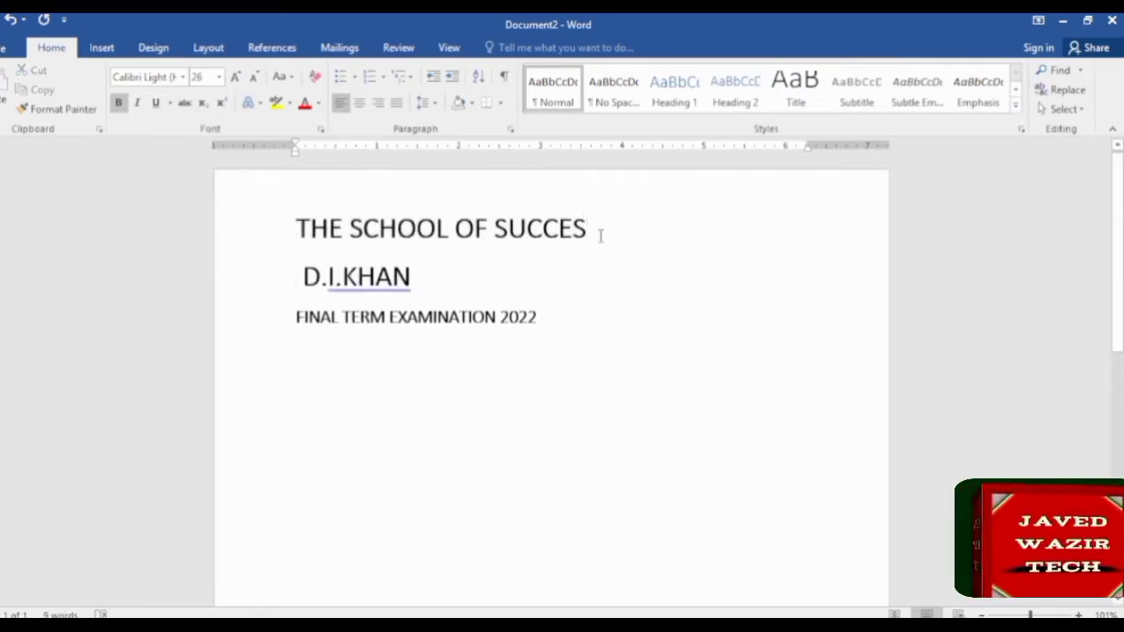
Step: Set the exam line to Algerian, and centre the two school-name lines in Arial Black
left_click(273, 324)
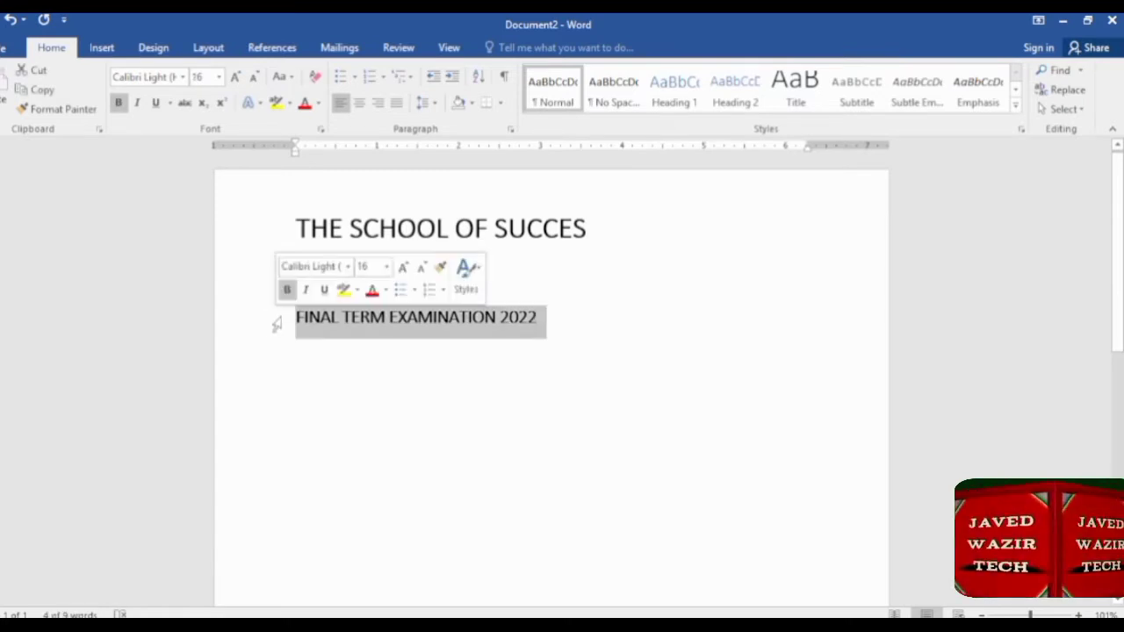
left_click(182, 77)
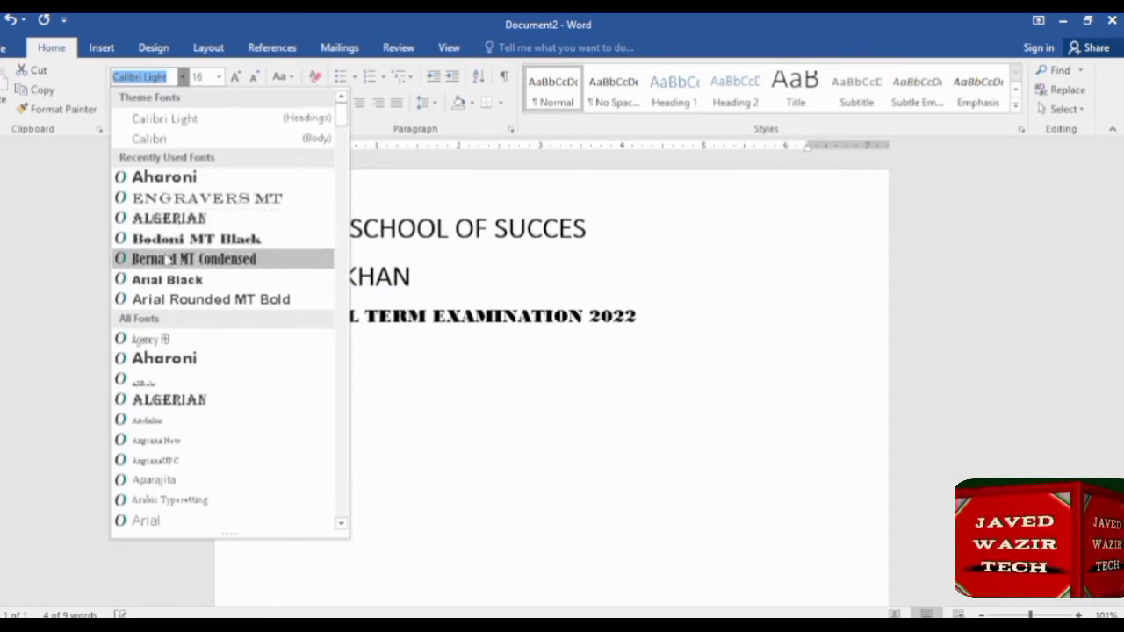
left_click(168, 218)
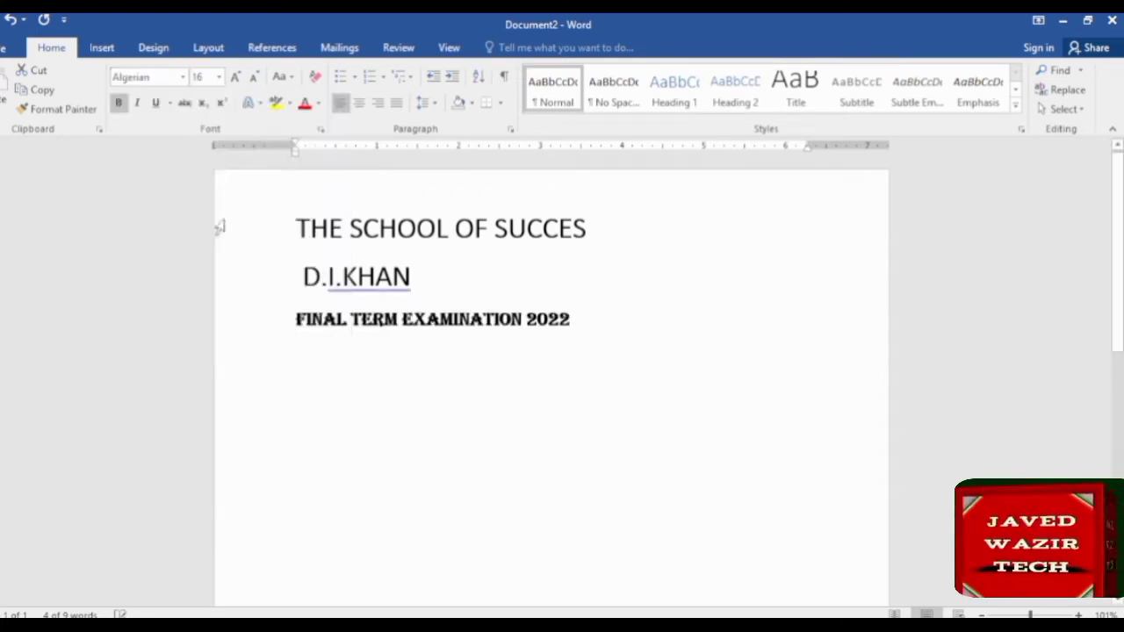
left_click_drag(274, 236, 273, 289)
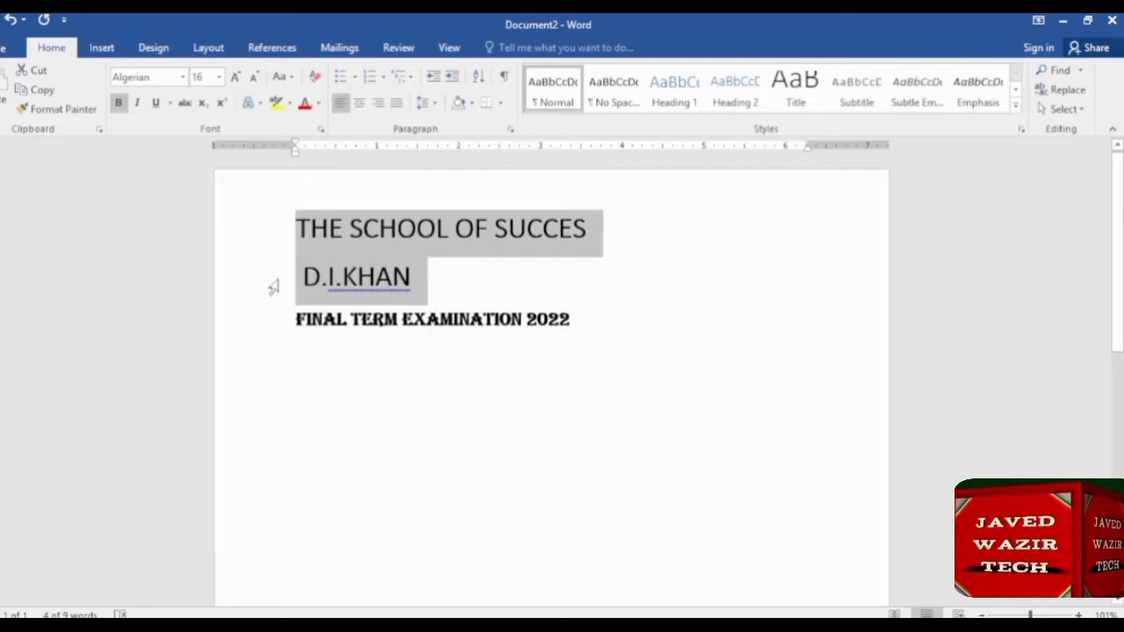
left_click(359, 102)
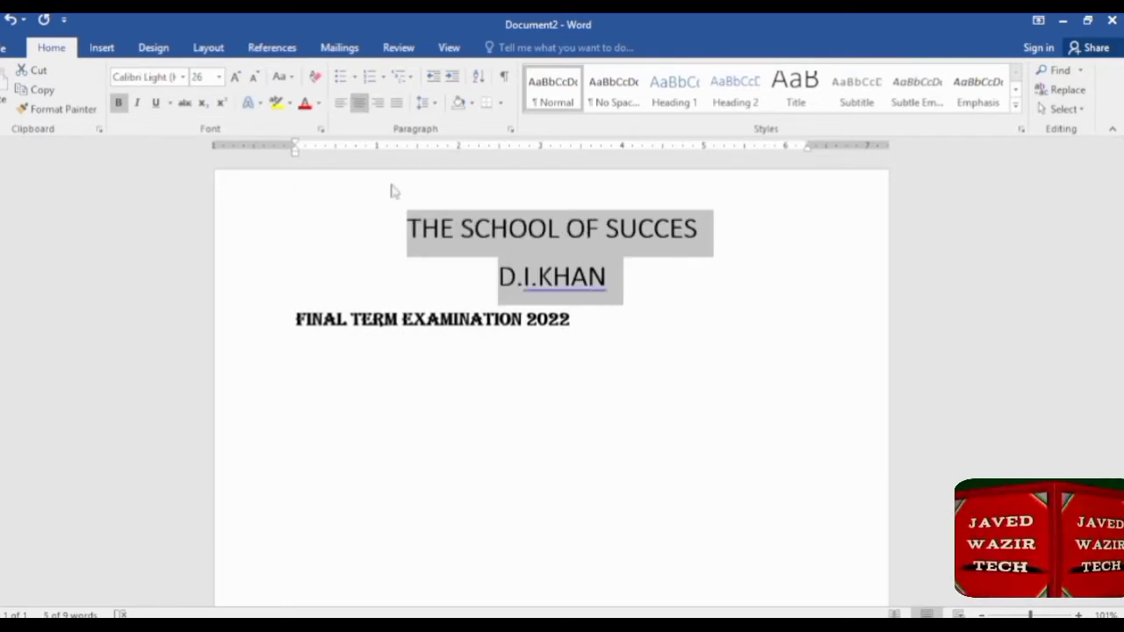
left_click(183, 77)
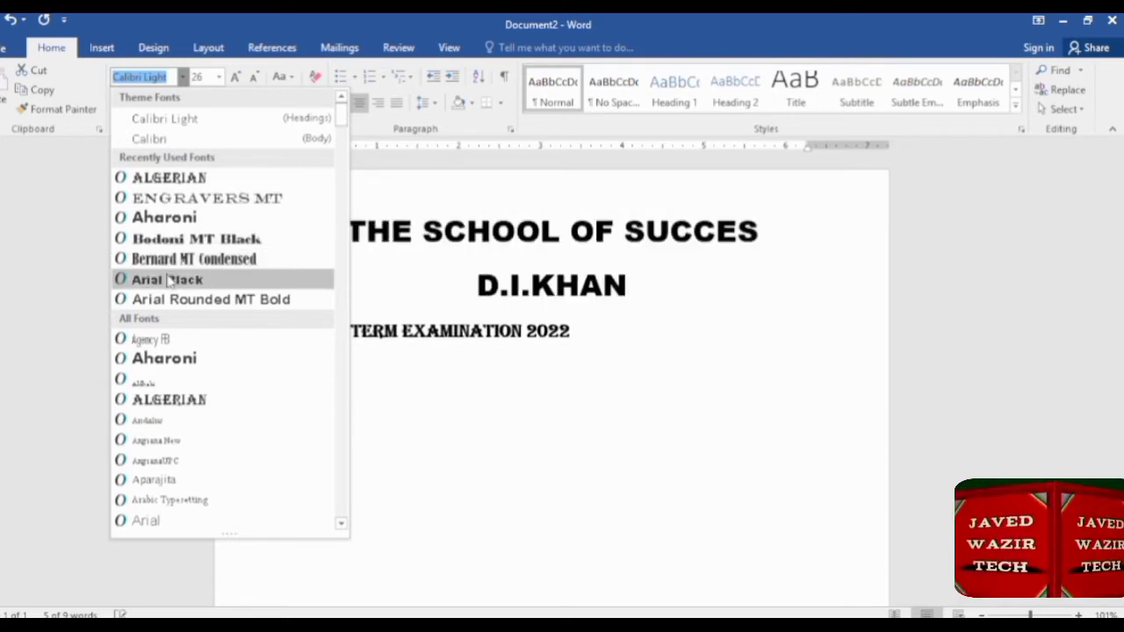
left_click(170, 279)
Step: Centre the FINAL TERM EXAMINATION 2022 line and move to the empty line below
left_click(275, 345)
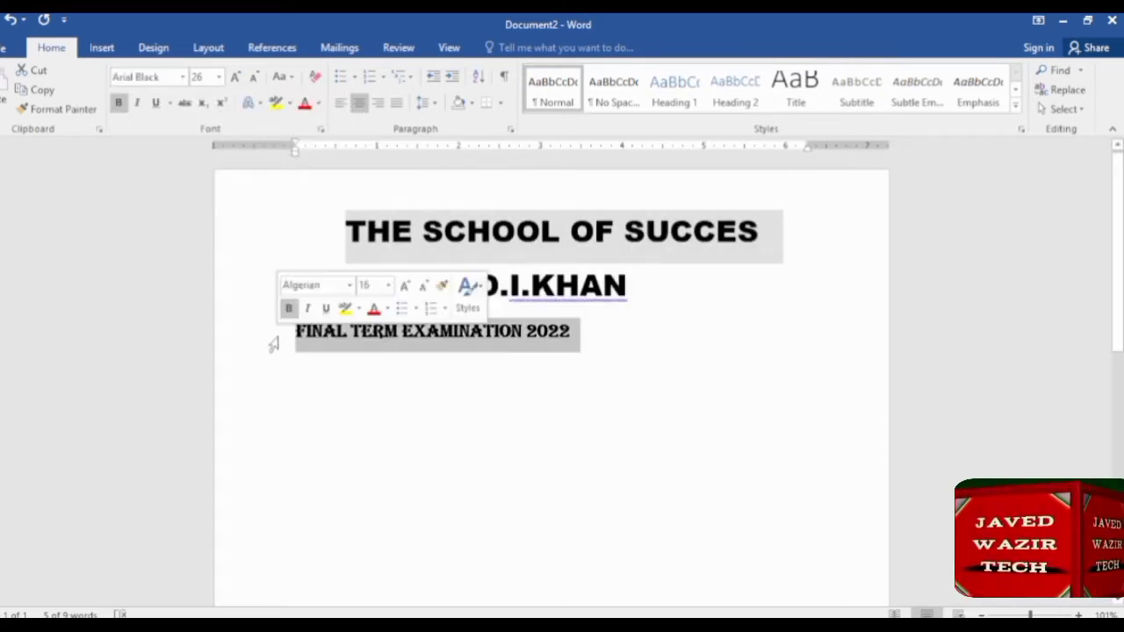
left_click(359, 103)
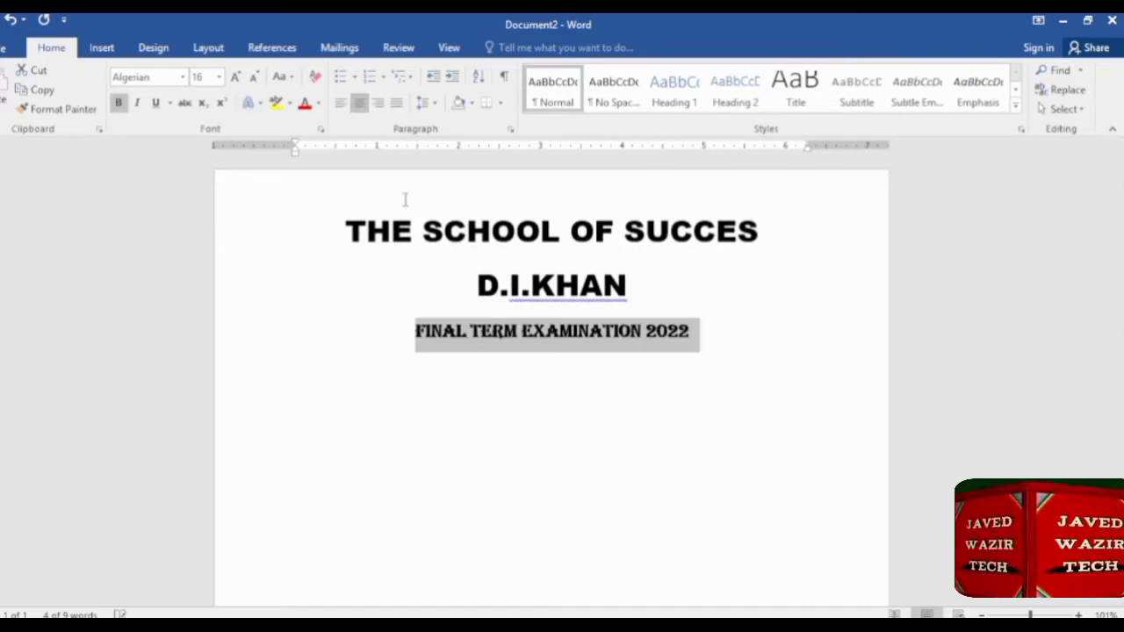
left_click(519, 405)
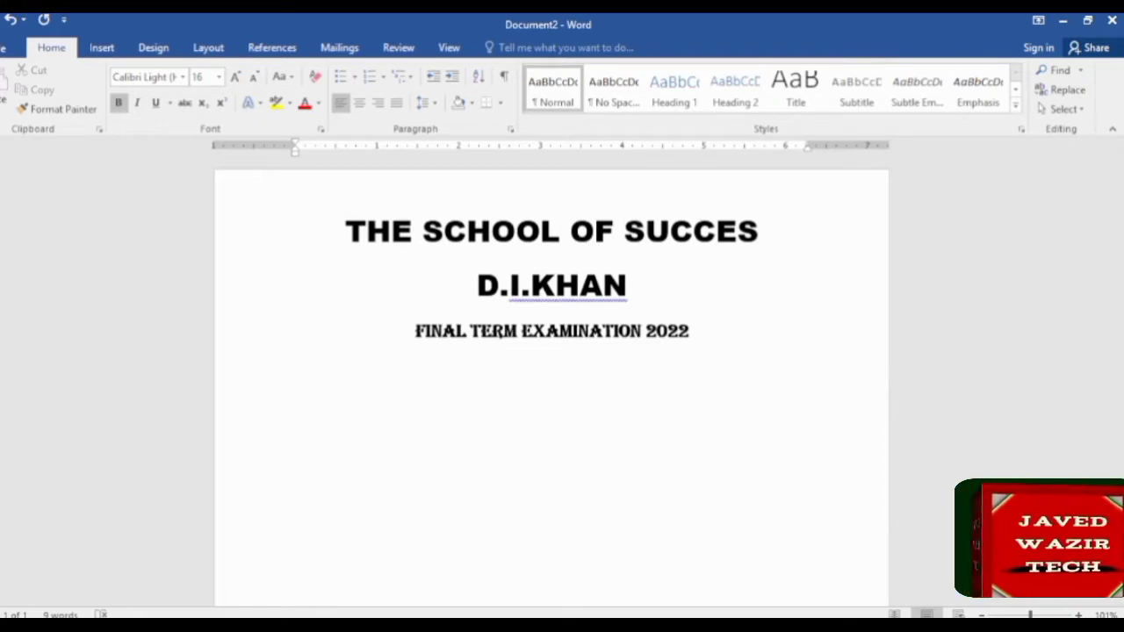
scroll(523, 404, "down", 1)
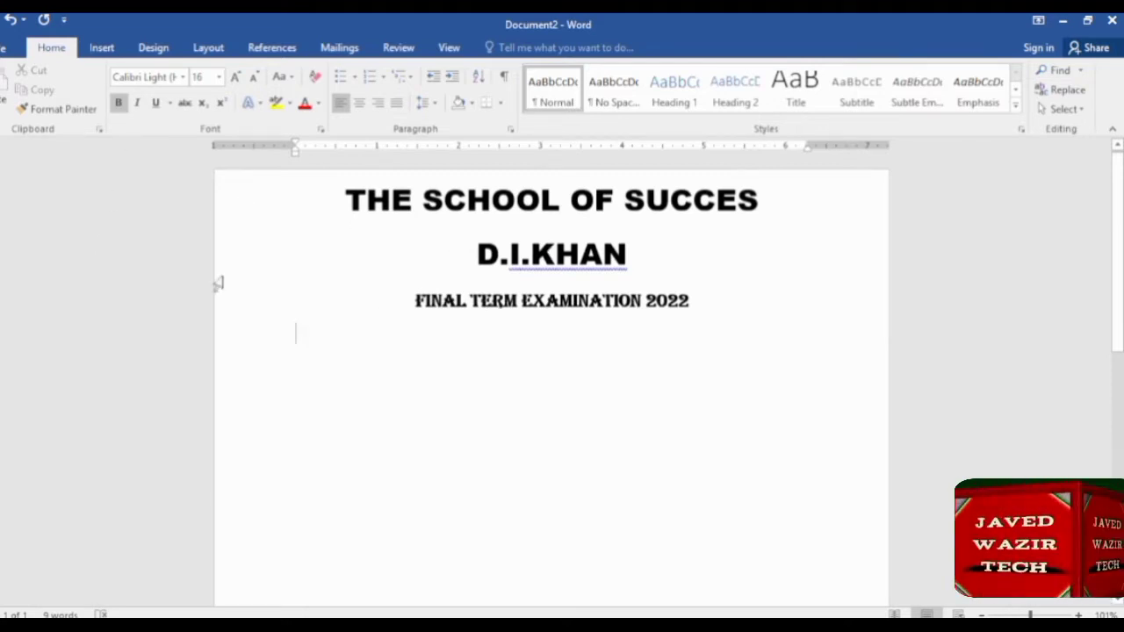
Step: Draw a first horizontal line under the heading, nudge it down, and give it a dark style
left_click(101, 47)
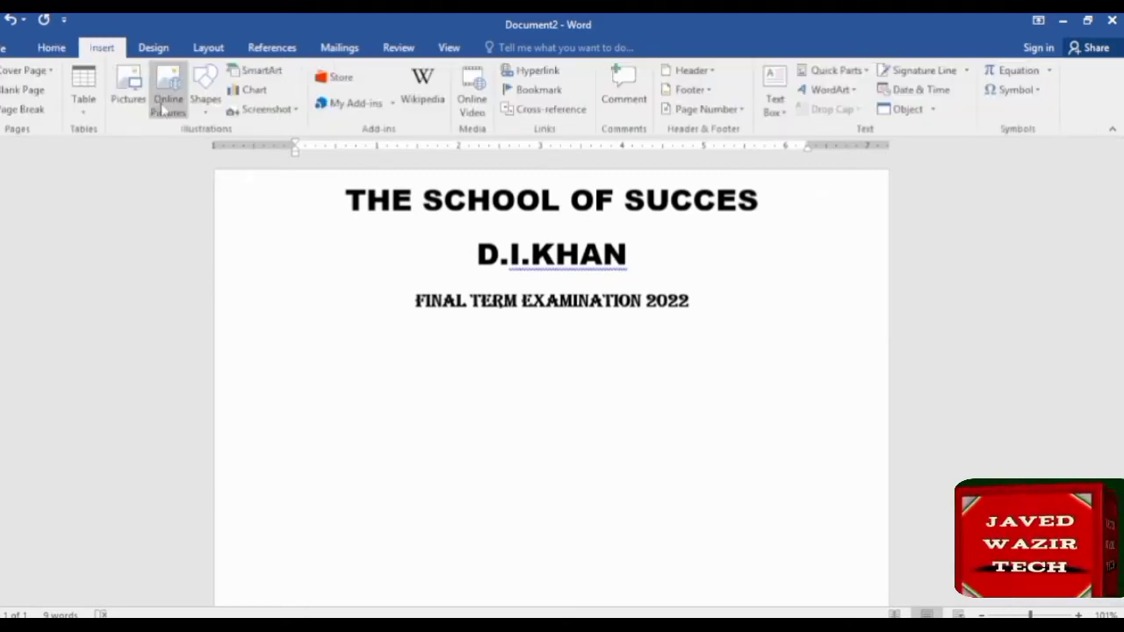
left_click(211, 116)
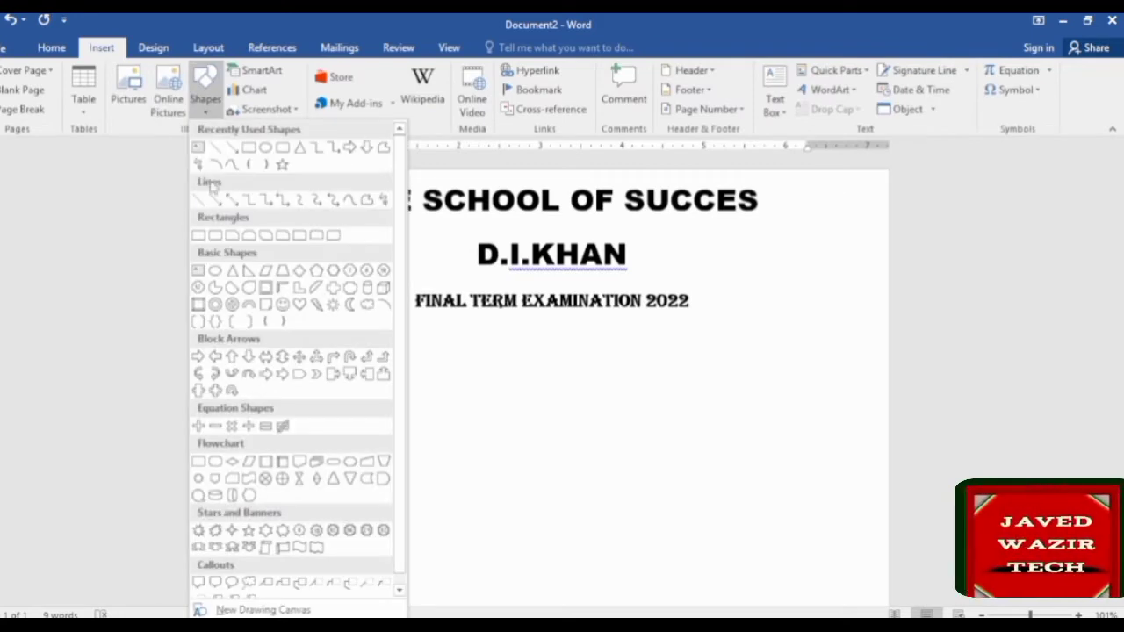
left_click(215, 151)
left_click_drag(221, 316, 884, 309)
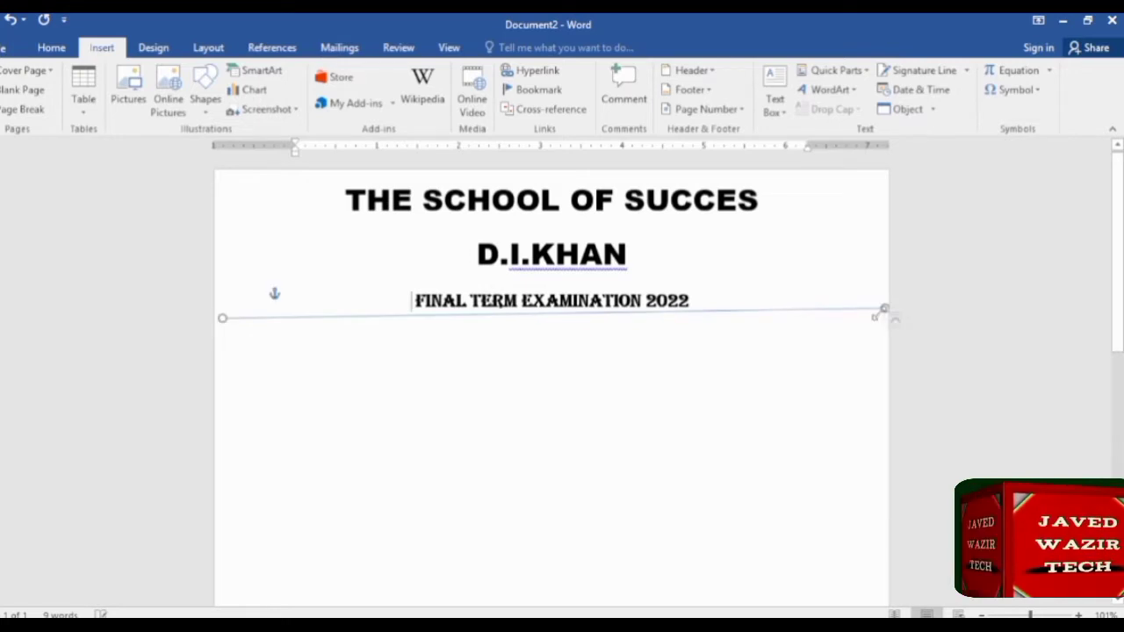
key("Down")
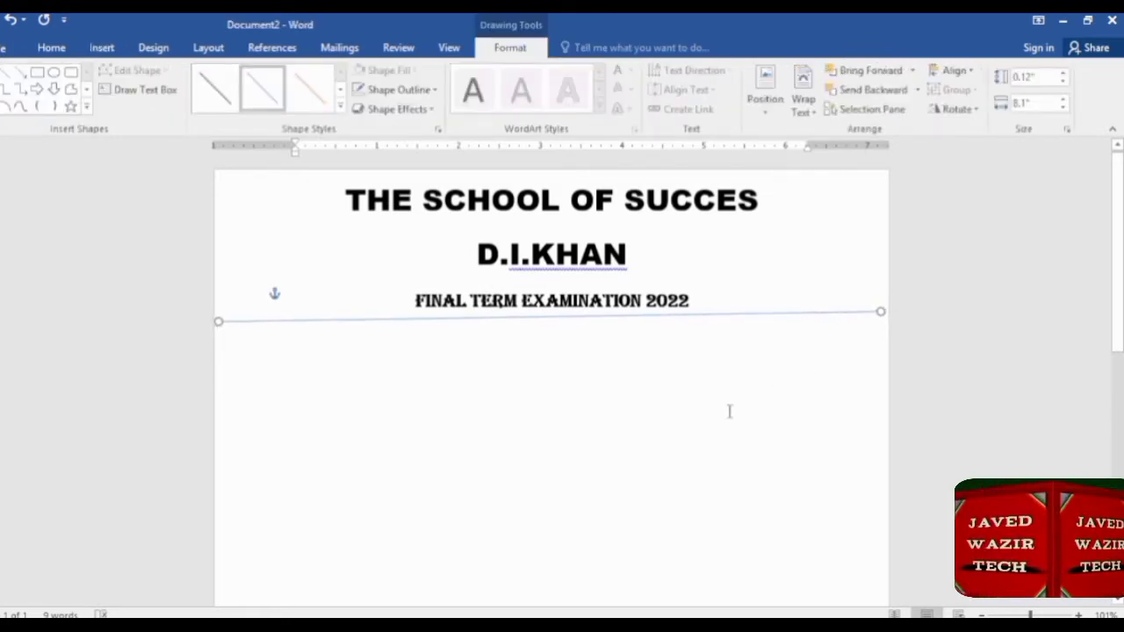
key("Down")
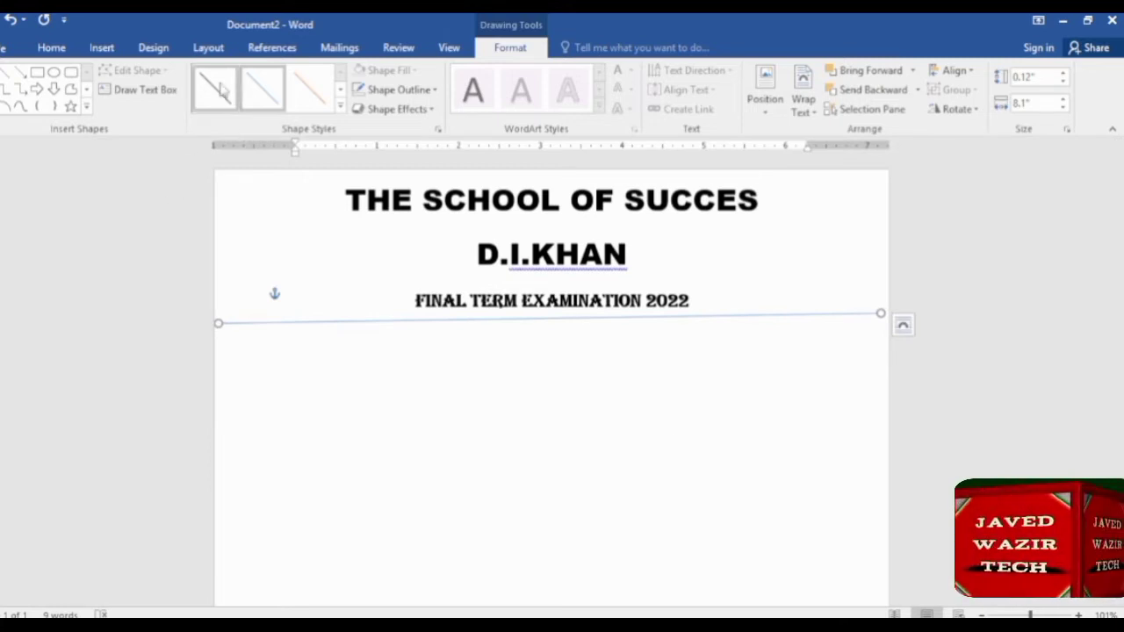
left_click(222, 90)
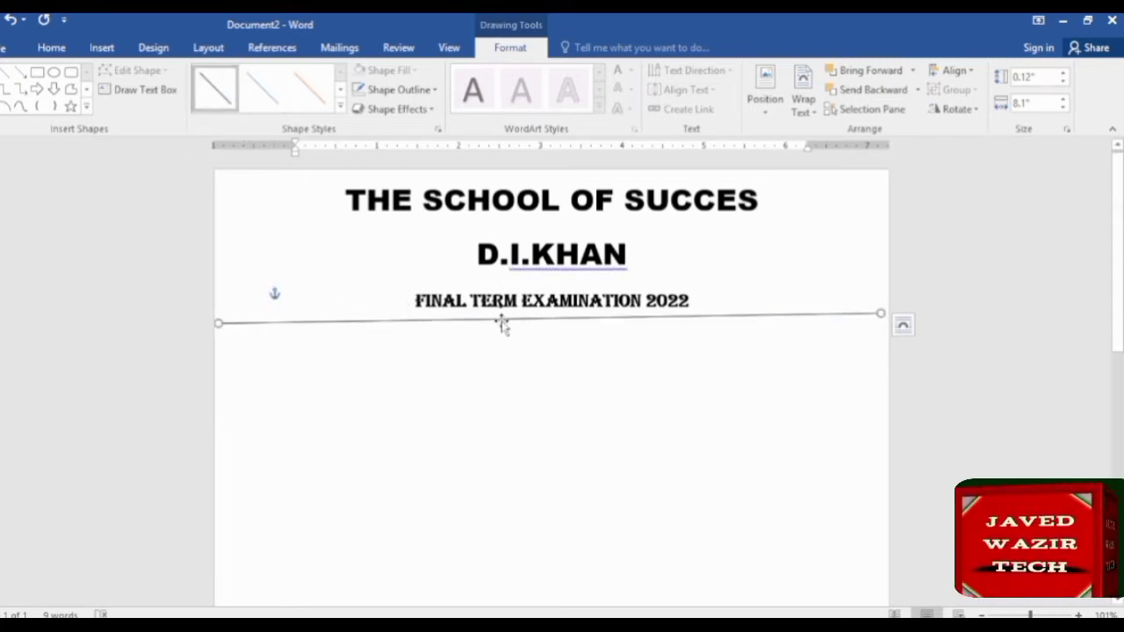
left_click(359, 328)
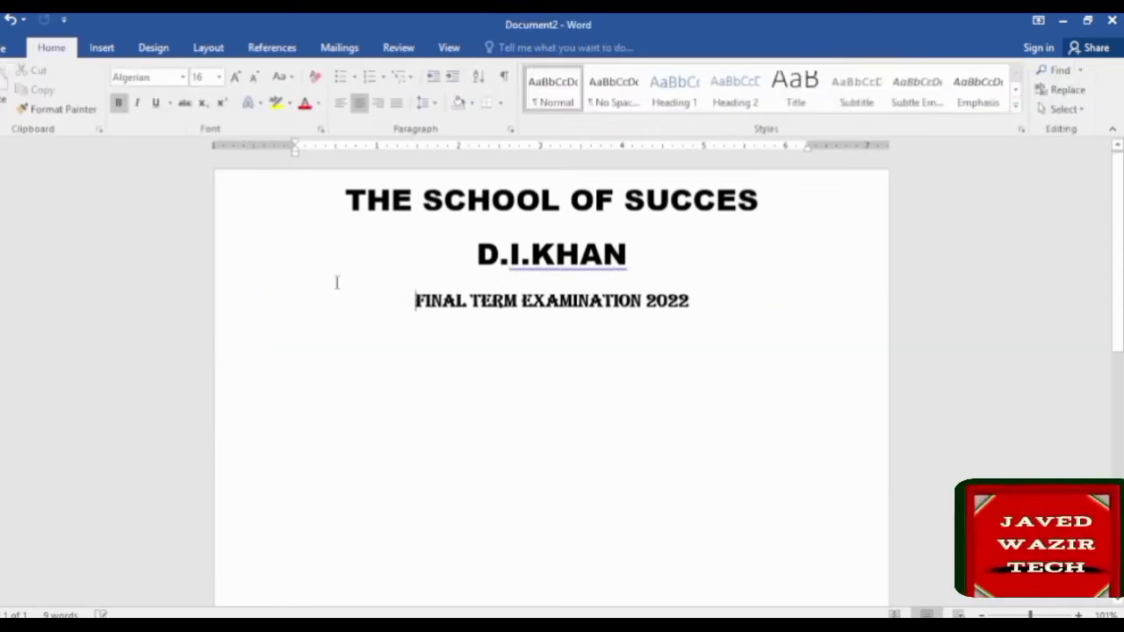
Step: Redraw a dark line across the page under the exam heading and increase its weight
left_click(107, 49)
left_click(213, 112)
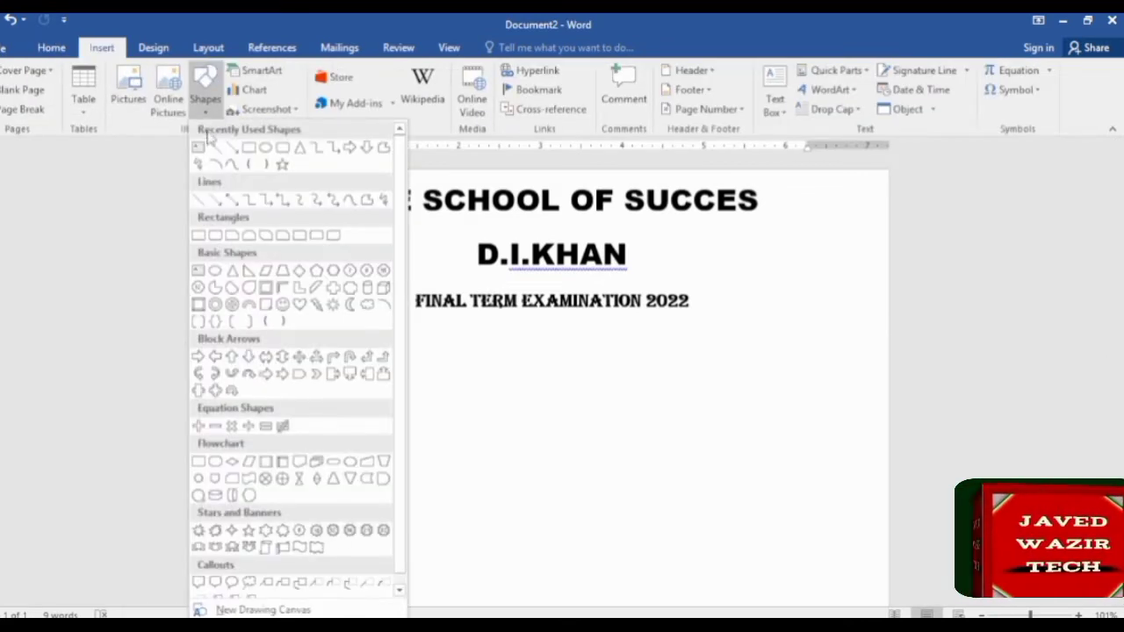
left_click(215, 155)
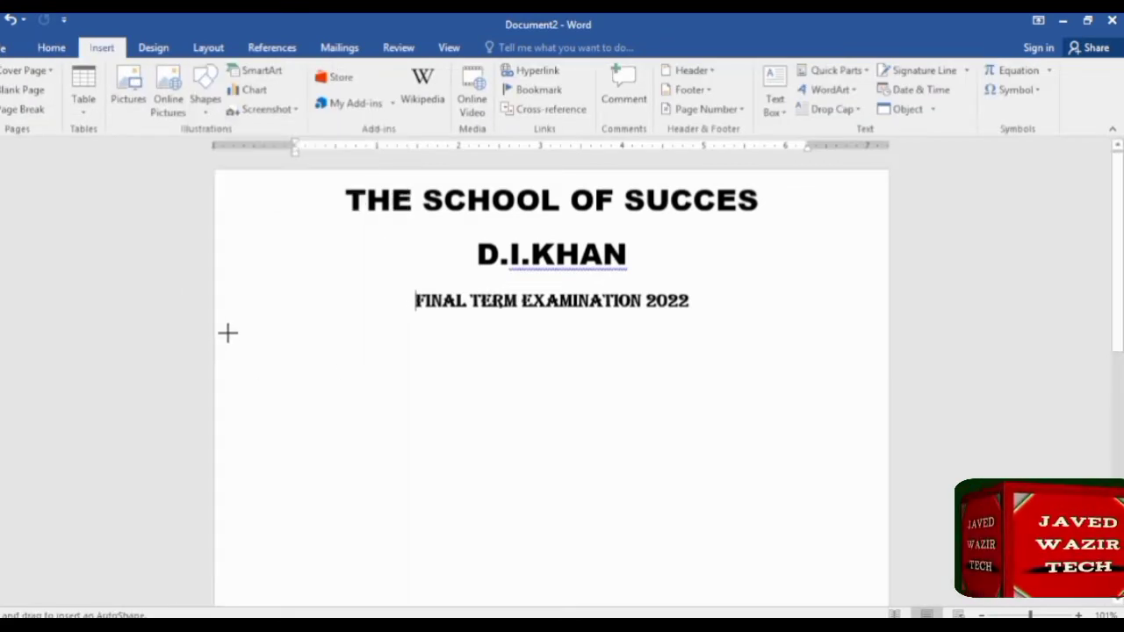
mouse_move(227, 338)
left_mouse_down()
mouse_move(883, 350)
mouse_move(868, 348)
left_mouse_up()
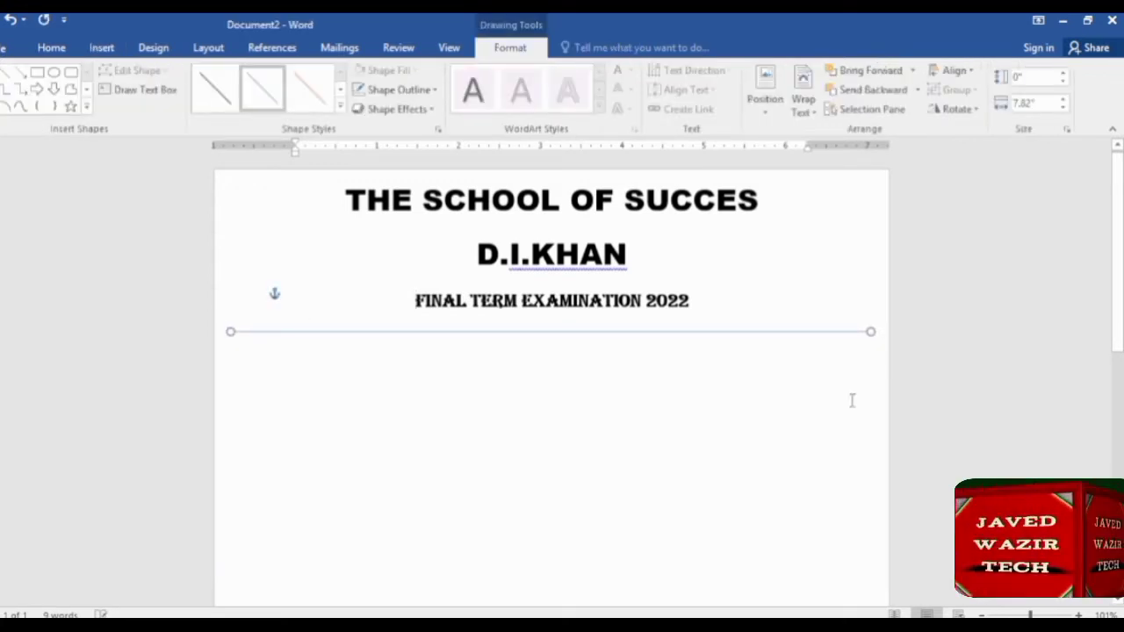
left_click(215, 90)
left_click(400, 90)
mouse_move(393, 281)
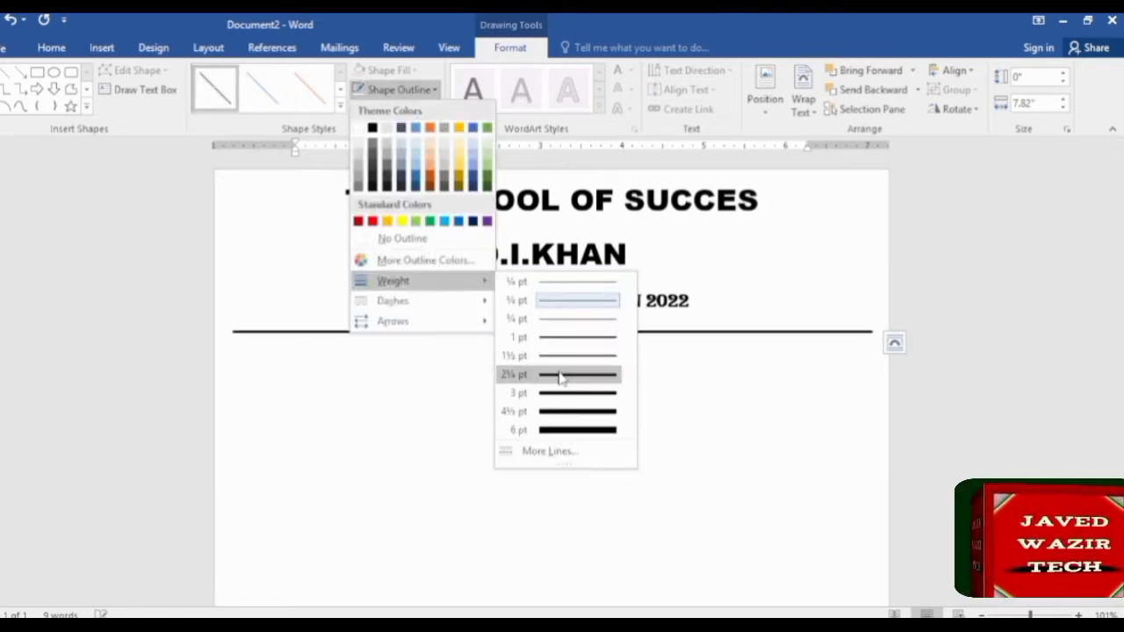
left_click(566, 355)
left_click(303, 330)
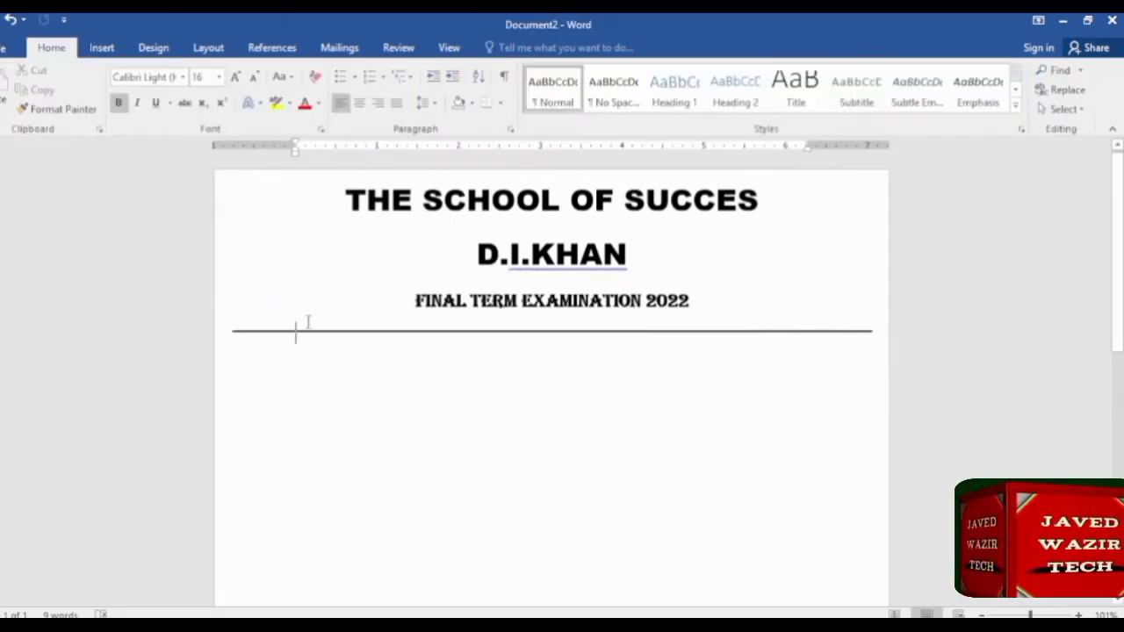
left_click(102, 48)
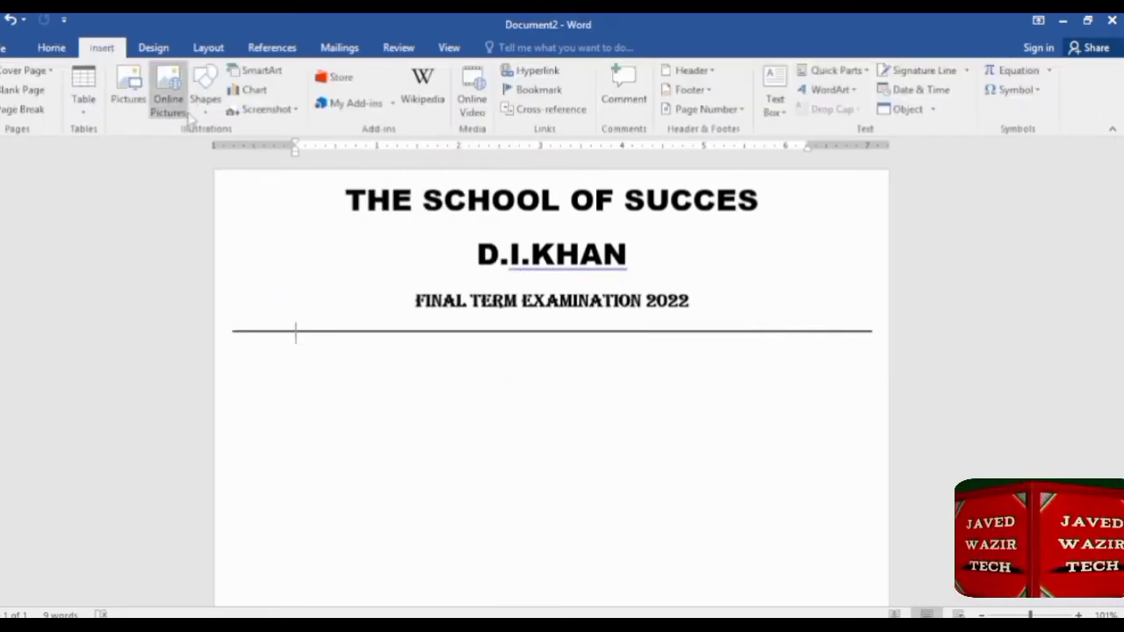
Step: Draw a text box below the line and begin the 'PAPER DURATION:' entry
left_click(205, 92)
left_click(200, 165)
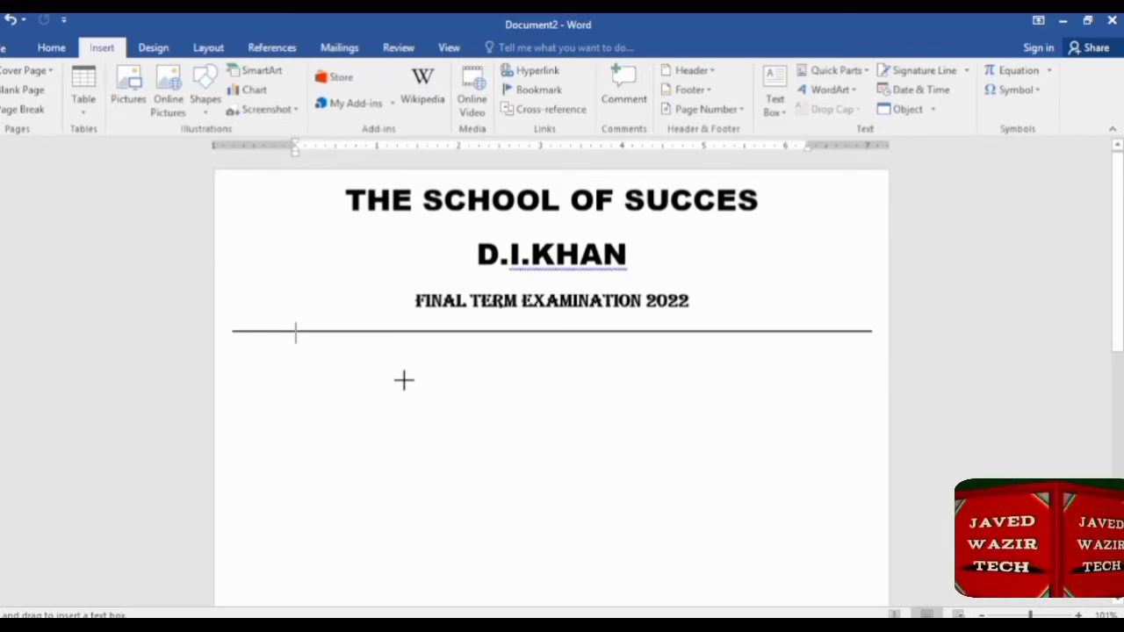
left_click_drag(405, 377, 659, 482)
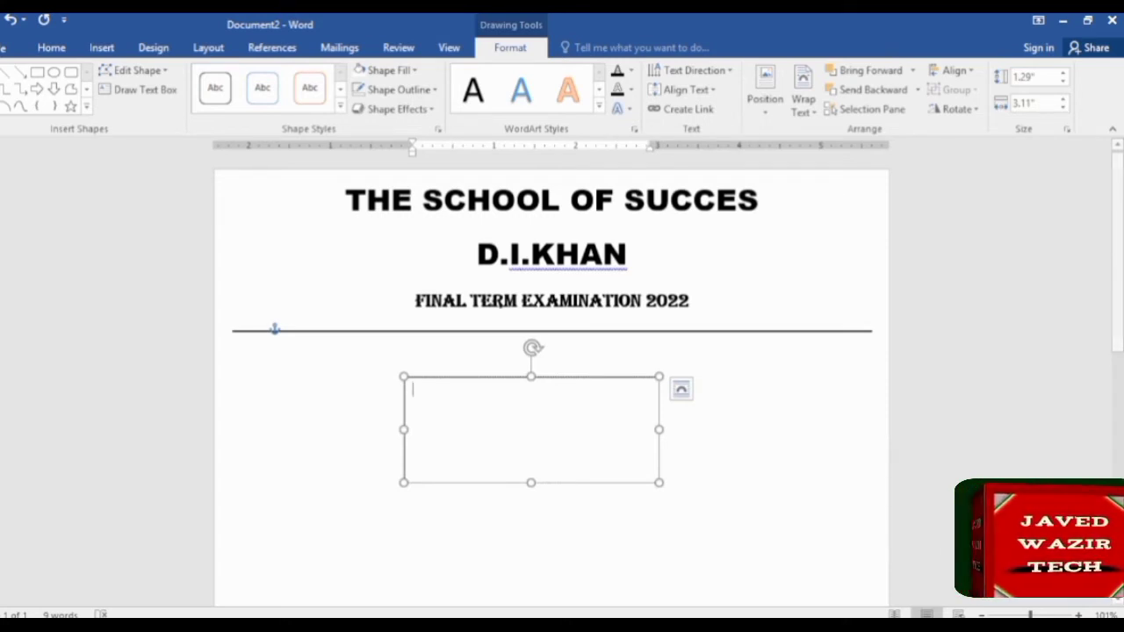
type("PAPER DURATION")
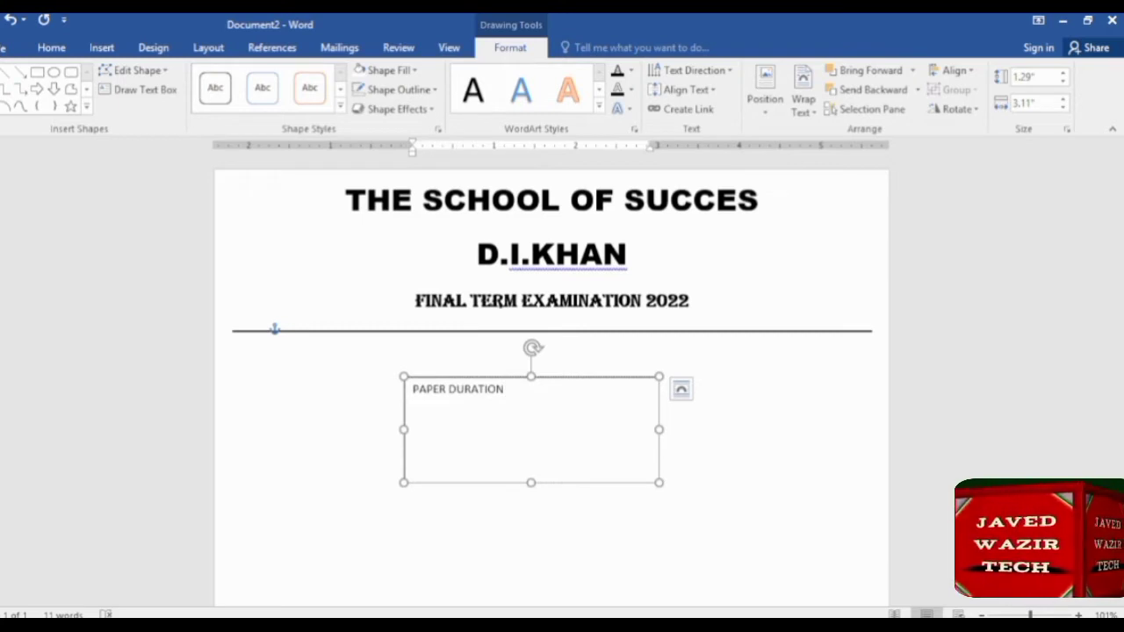
type(" :")
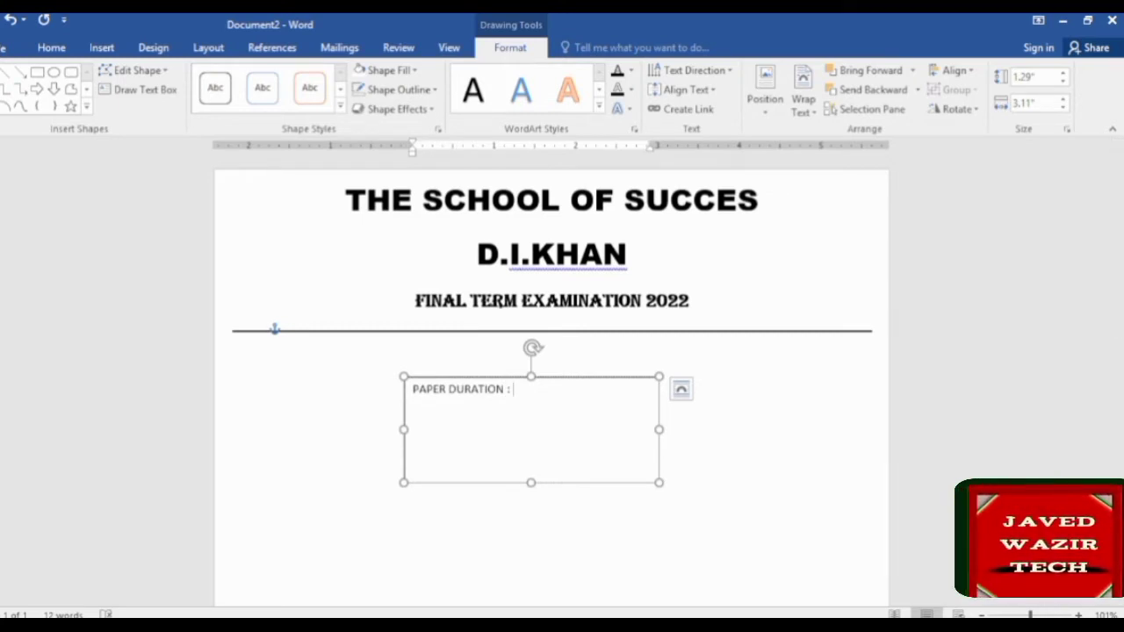
left_click(296, 332)
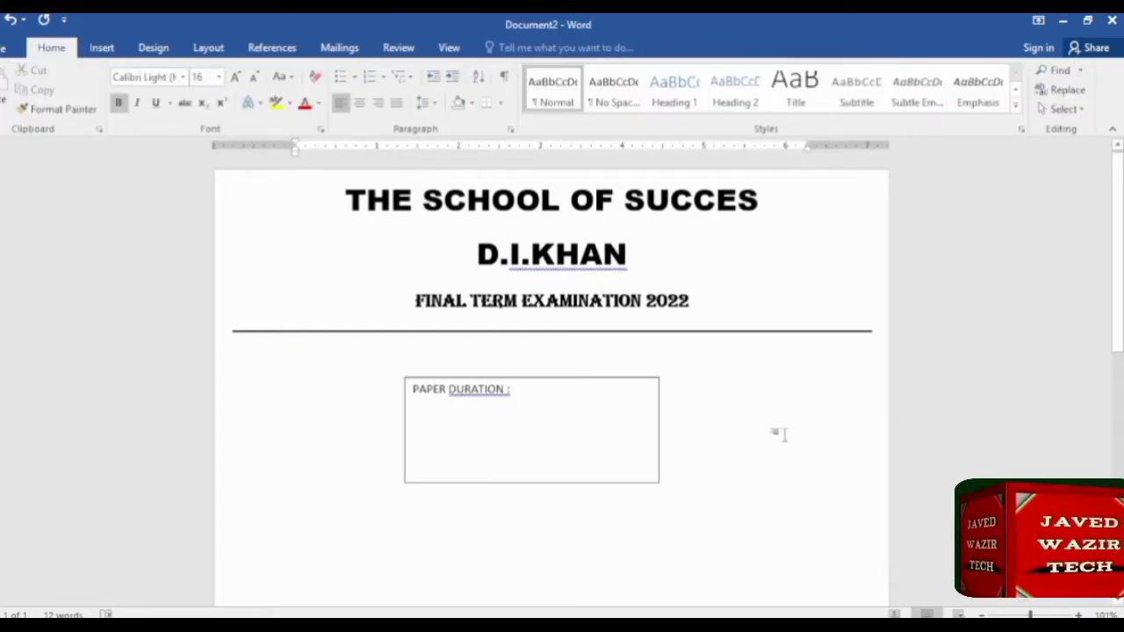
Step: Accept the spelling correction for DURATION: in the text box
left_click(471, 389)
right_click(471, 389)
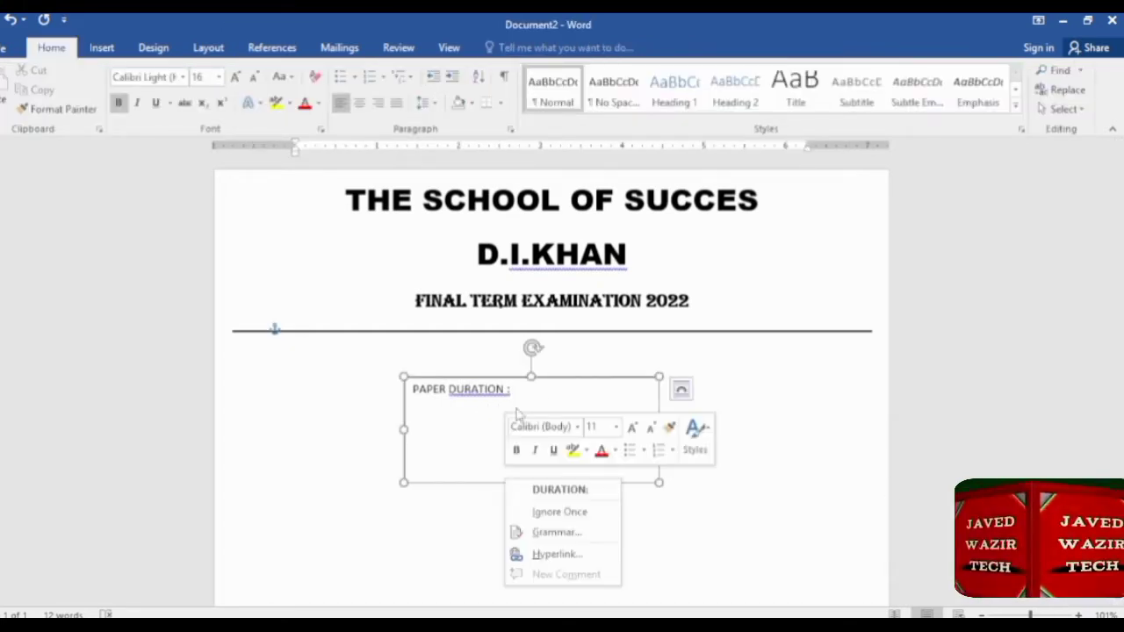
left_click(557, 489)
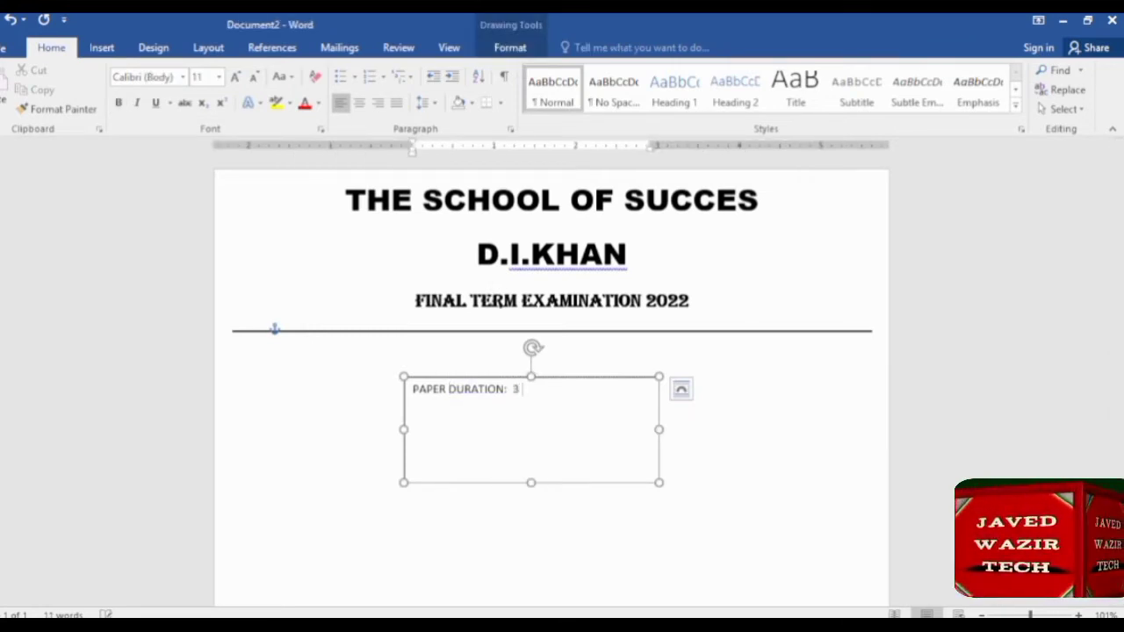
Step: Add '3 HOURS', then 'TOTAL MAKS' tab '100', then 'PAPER:' tab 'ENGLISH'
type("HOURS")
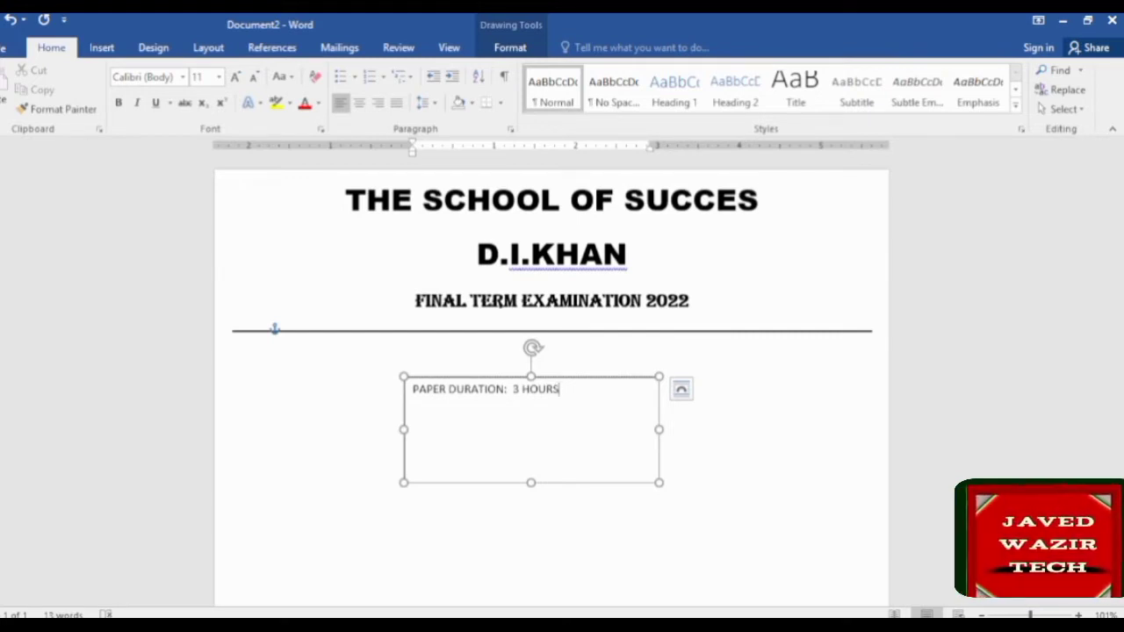
key("Return")
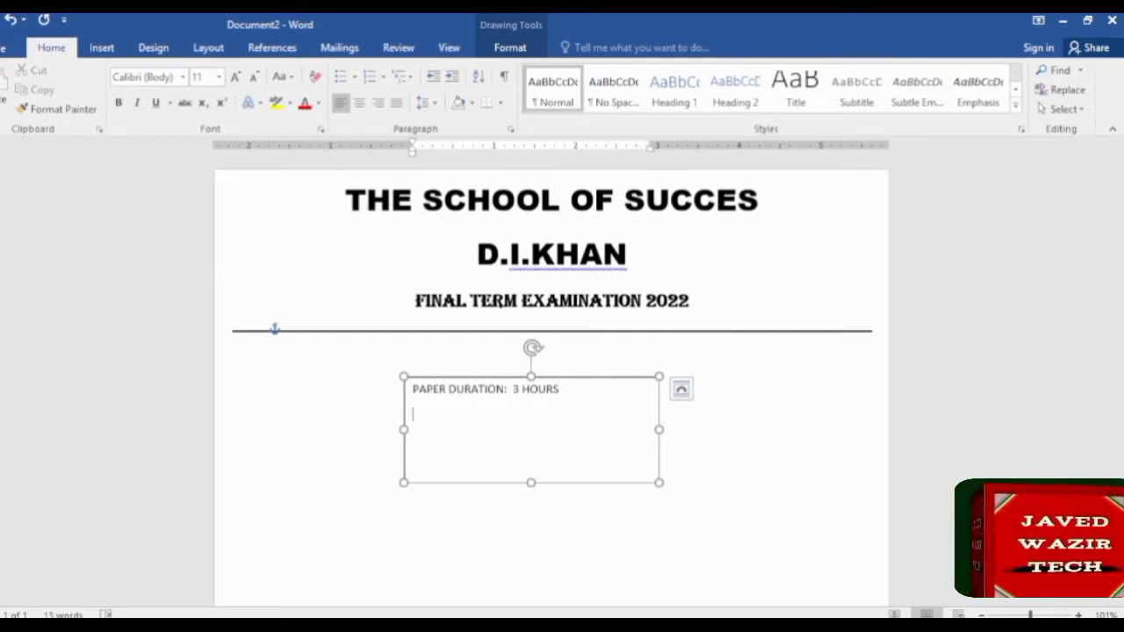
type("TOT")
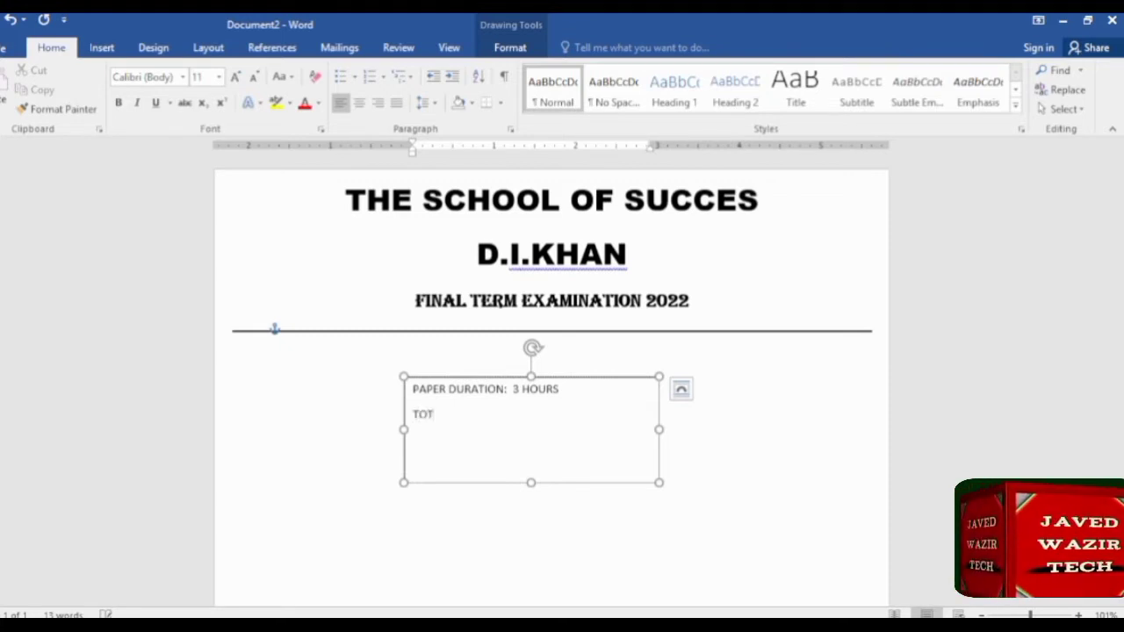
type("AL M")
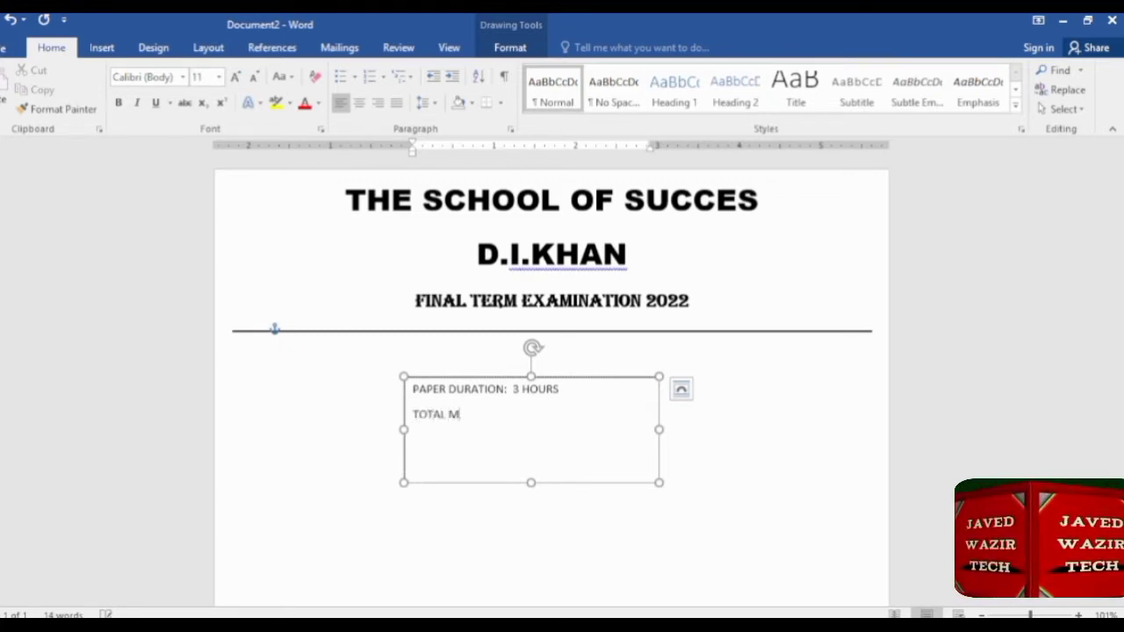
type("AKS")
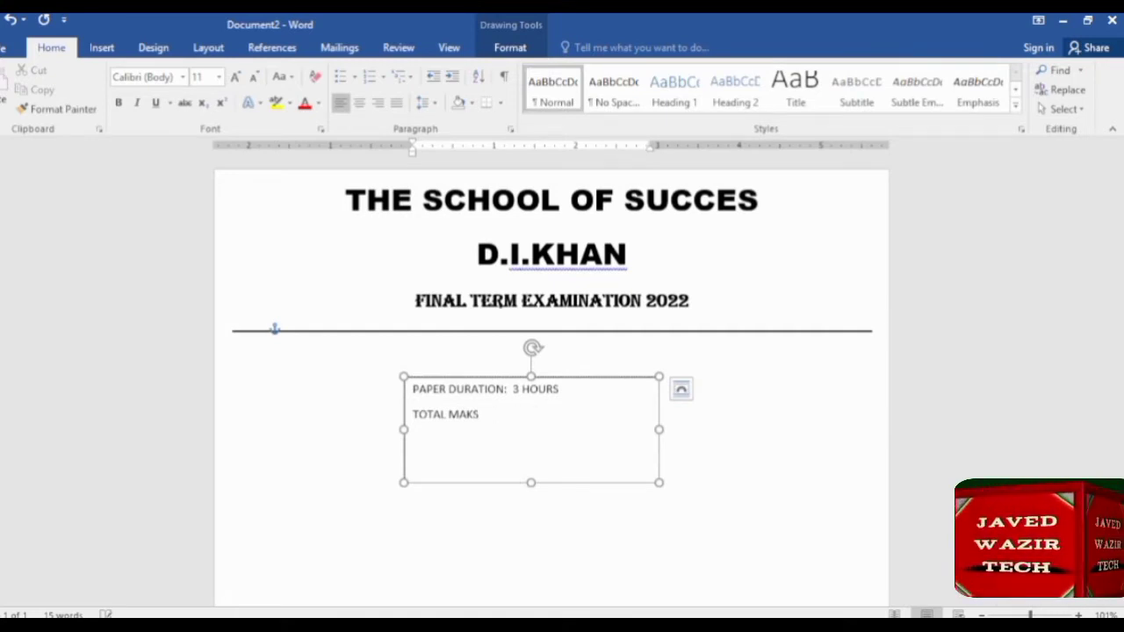
key("Tab")
key("Tab")
type("10")
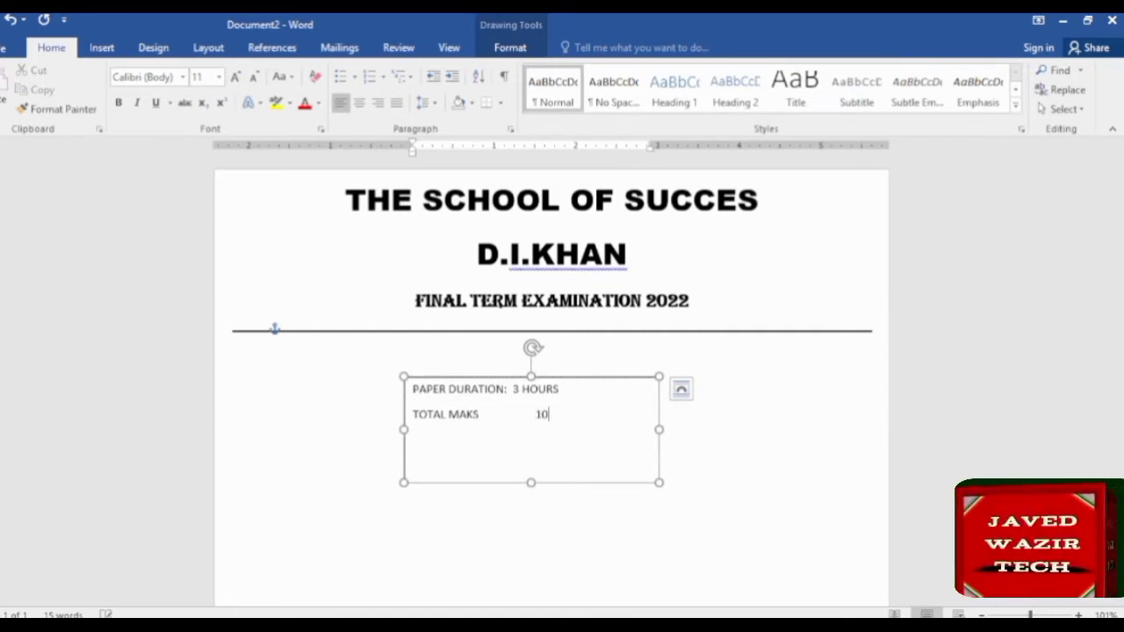
type("0")
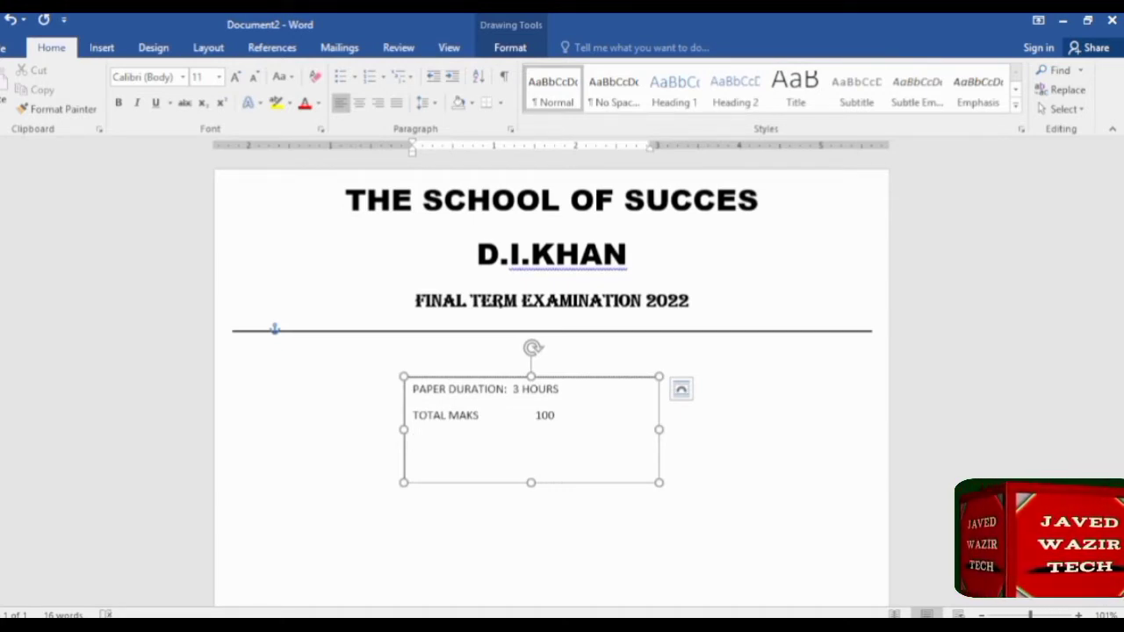
type("AP")
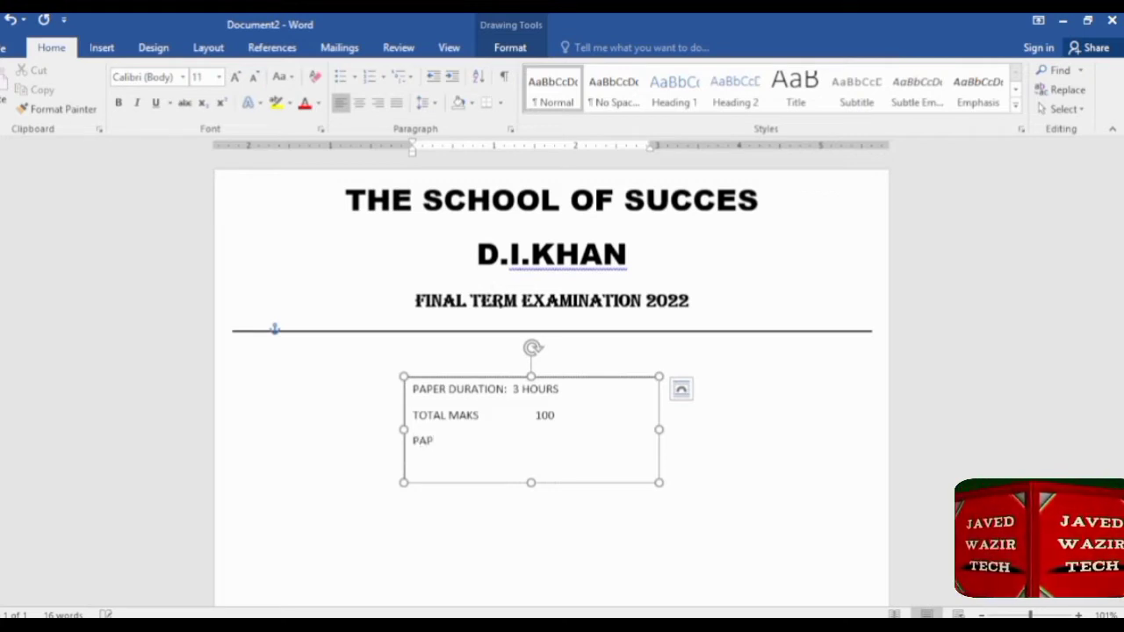
type("ER")
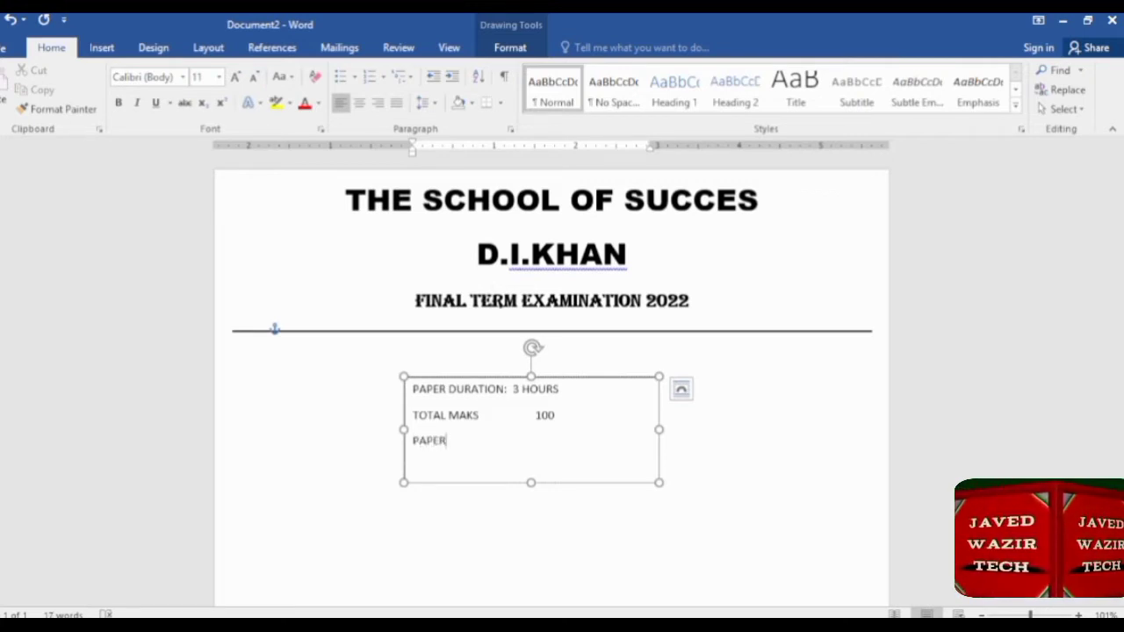
type(": ")
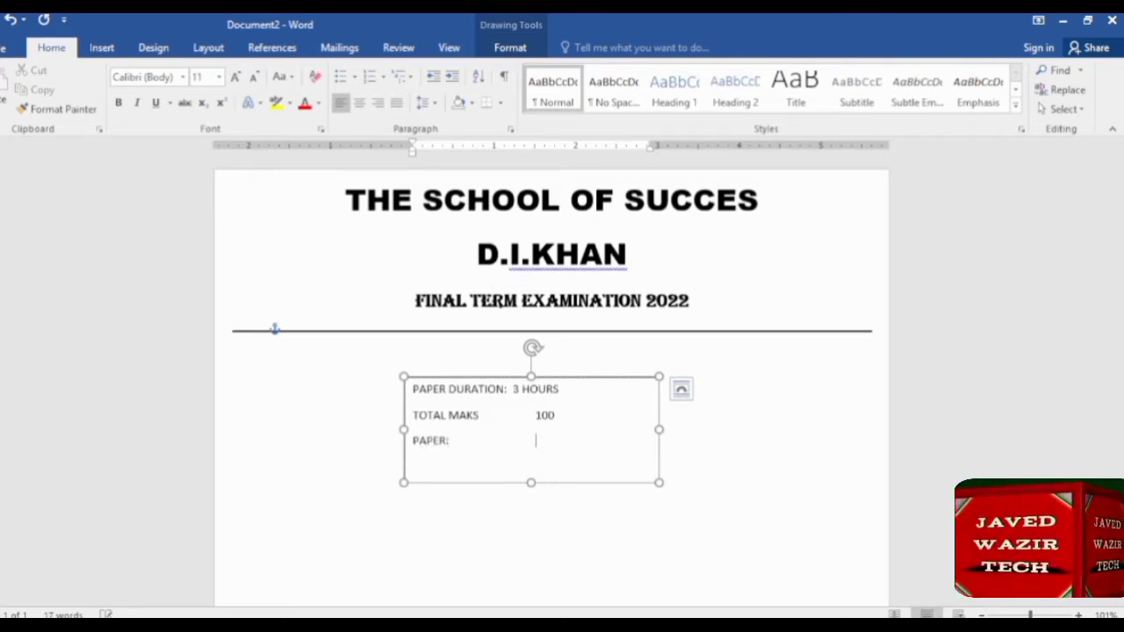
type("NGLISH")
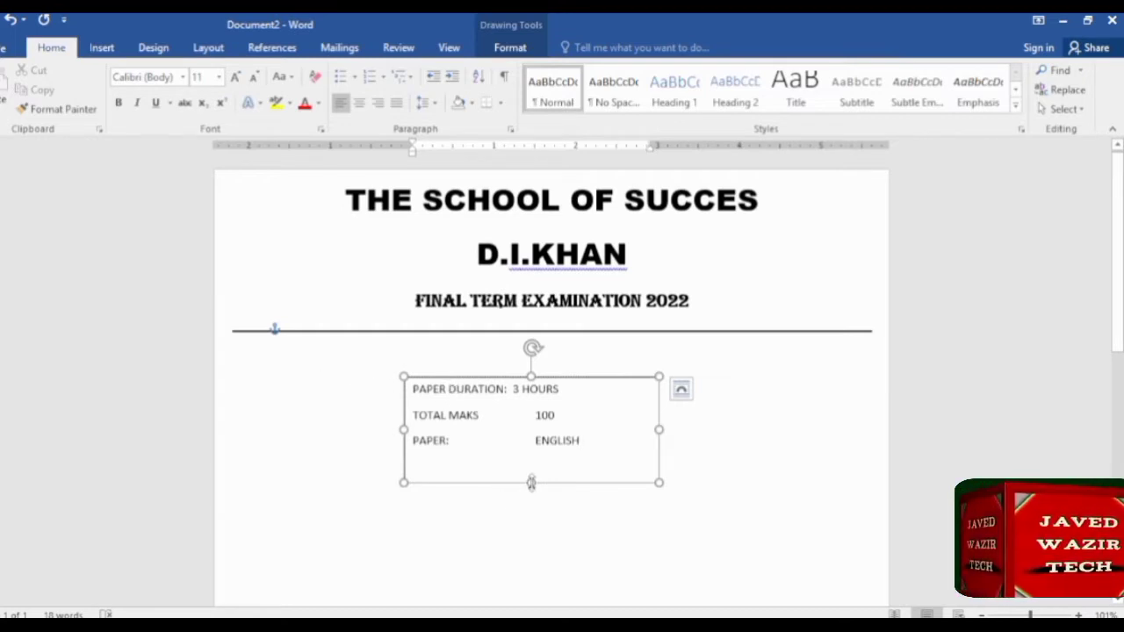
Step: Remove the extra spacing between the three lines in the details box
left_click_drag(531, 482, 534, 427)
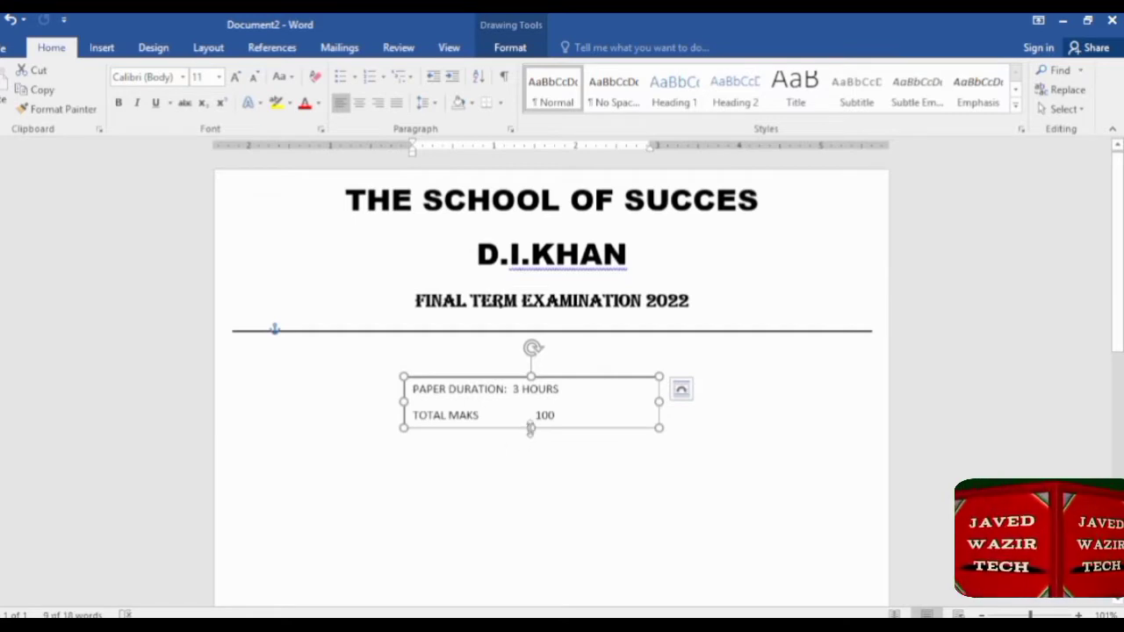
left_click_drag(531, 428, 530, 467)
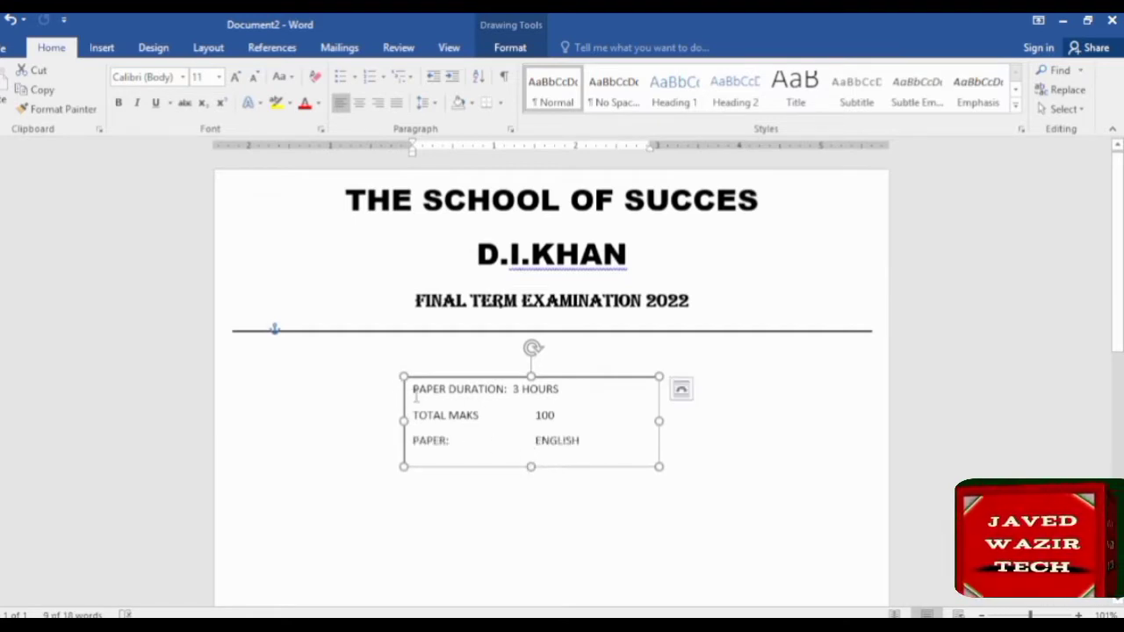
left_click_drag(414, 390, 584, 443)
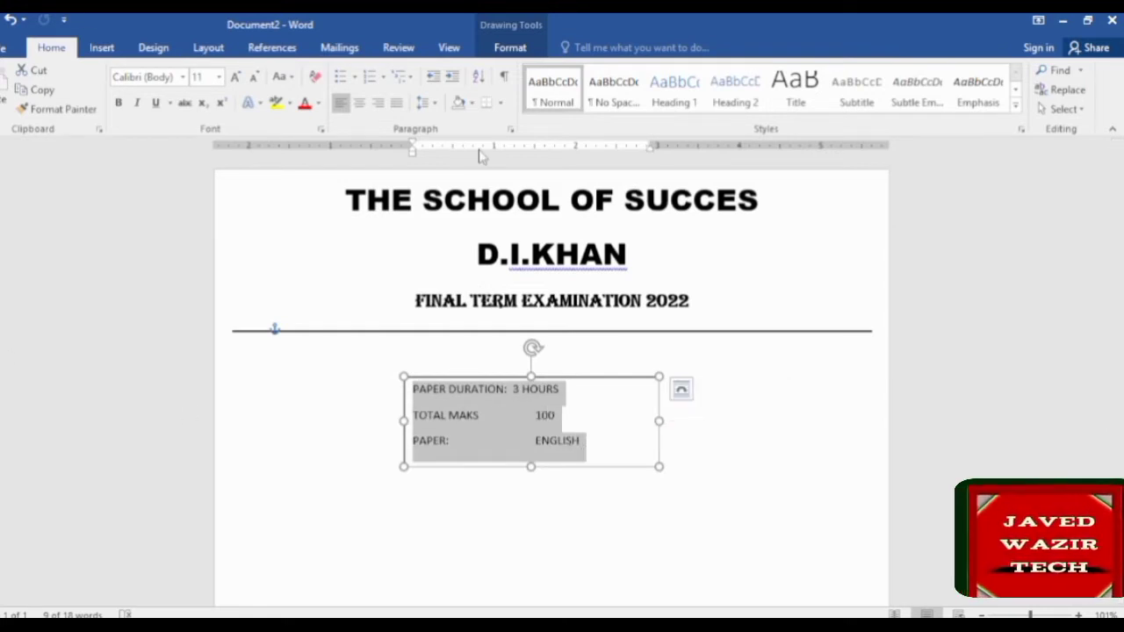
left_click(426, 102)
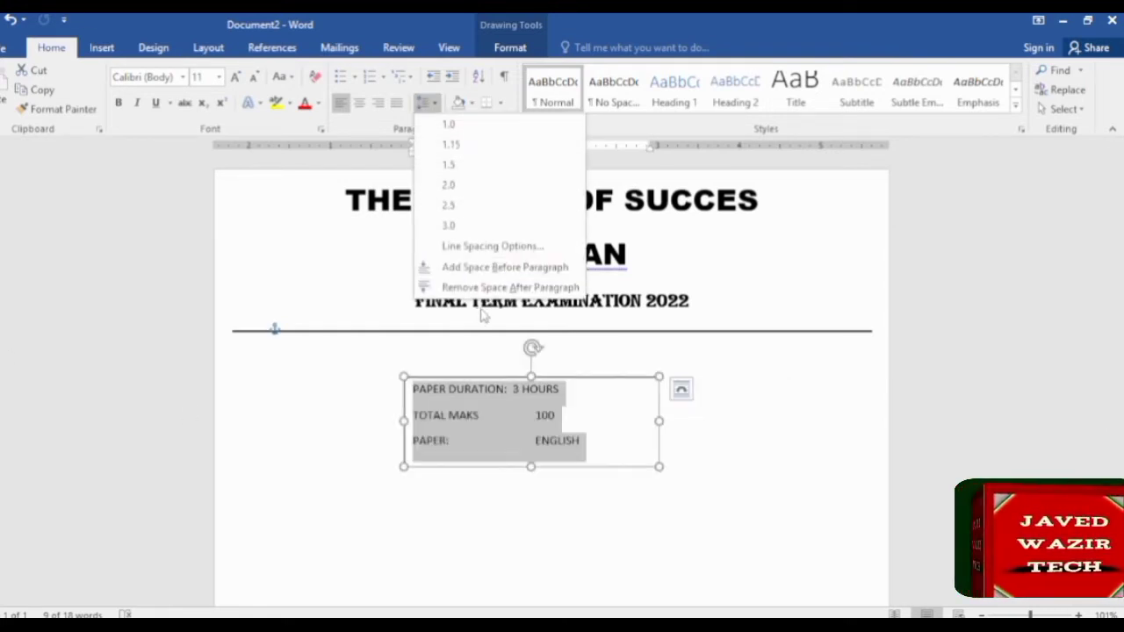
left_click(488, 289)
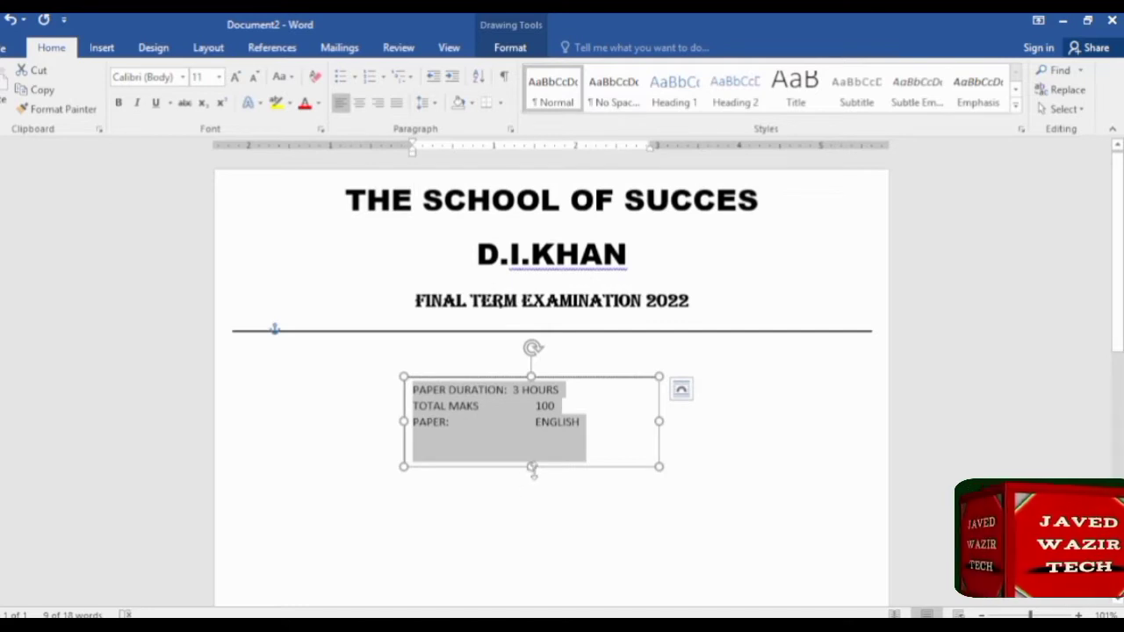
Step: Shrink the details box to fit its text and move it beside the title, top right
left_click_drag(533, 469, 533, 441)
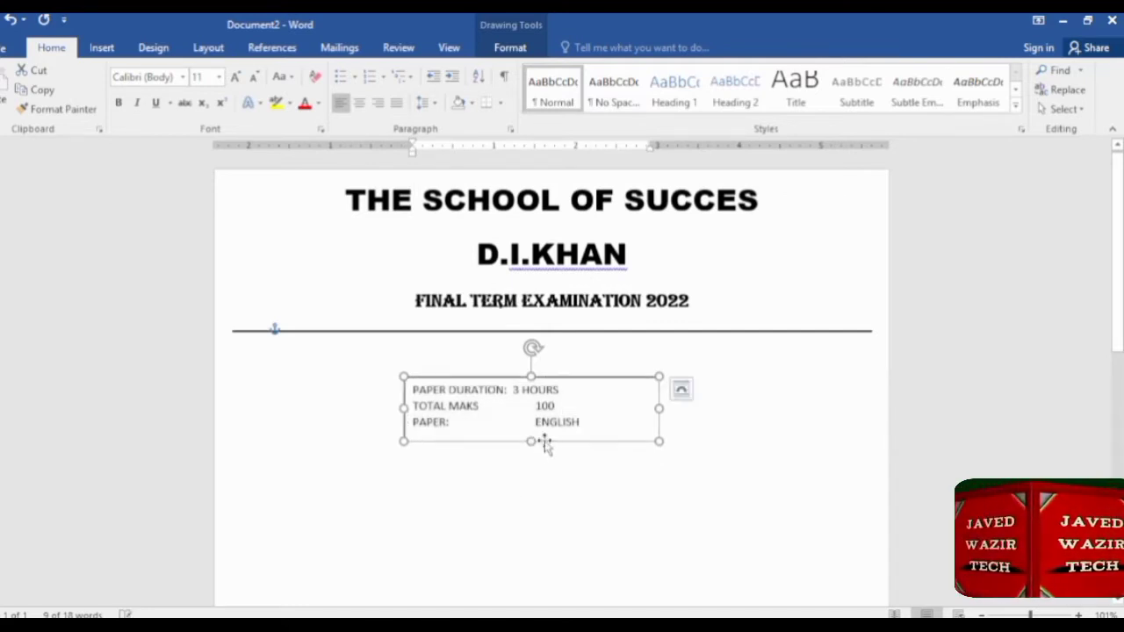
left_click_drag(657, 408, 593, 406)
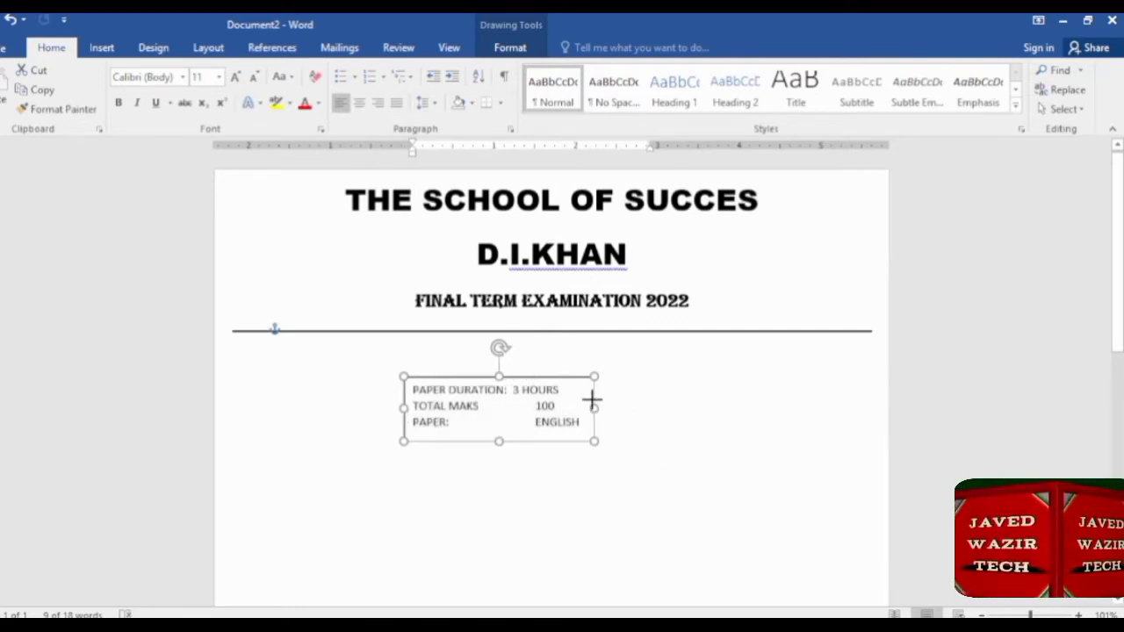
mouse_move(464, 375)
left_mouse_down()
mouse_move(755, 237)
mouse_move(742, 226)
mouse_move(764, 245)
left_mouse_up()
Step: Set the details box to No Outline and No Fill, then select its text and open the font list
left_click(509, 51)
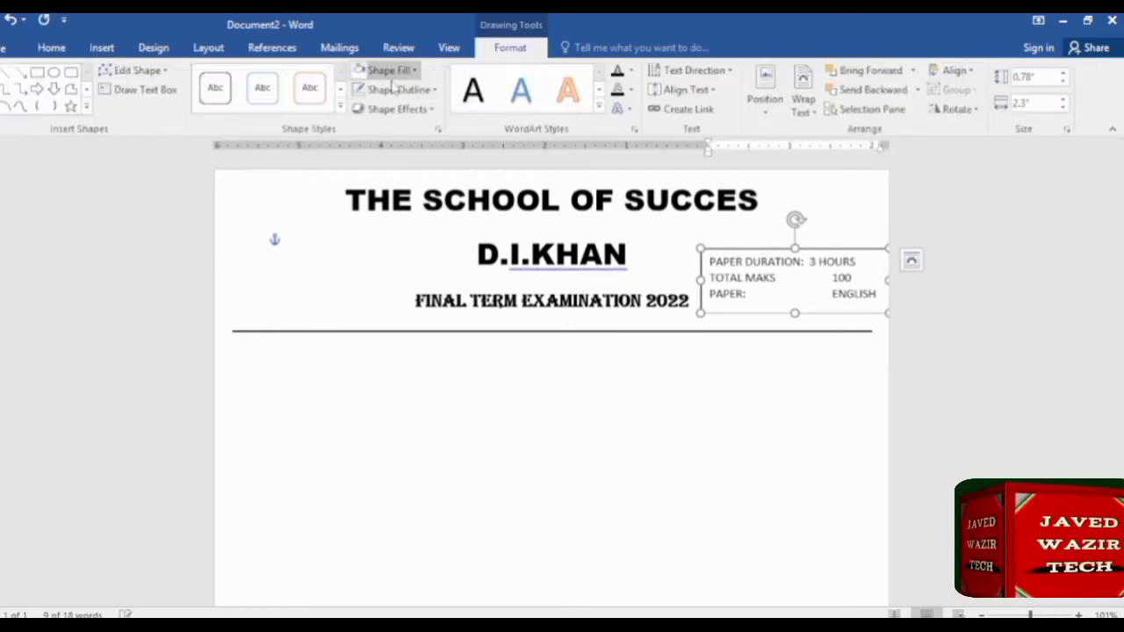
left_click(399, 89)
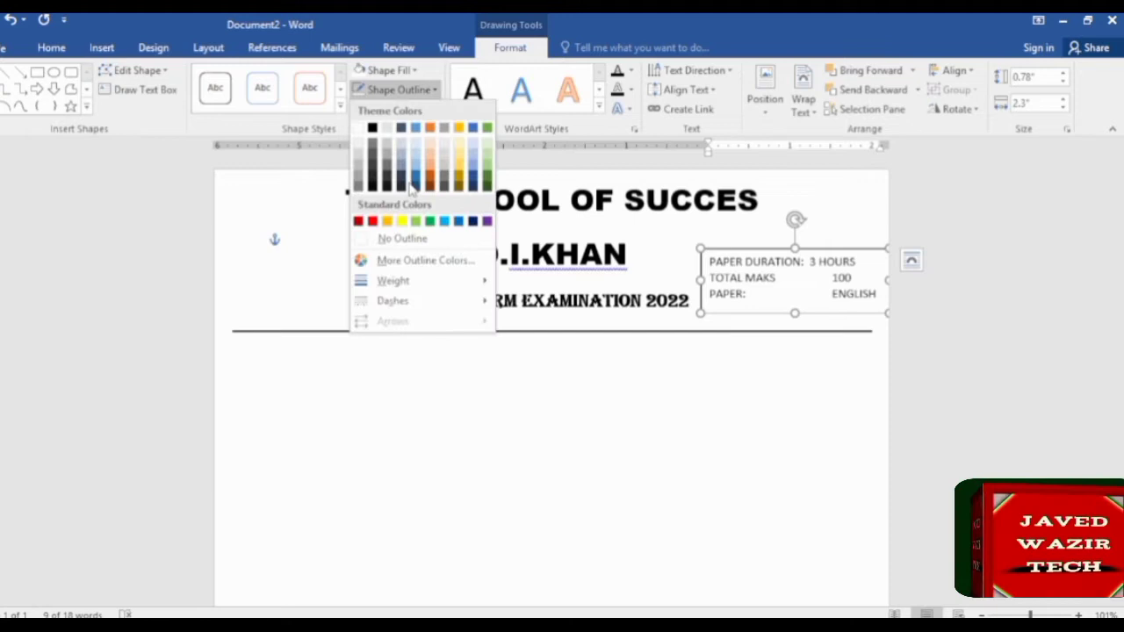
left_click(406, 239)
left_click(413, 70)
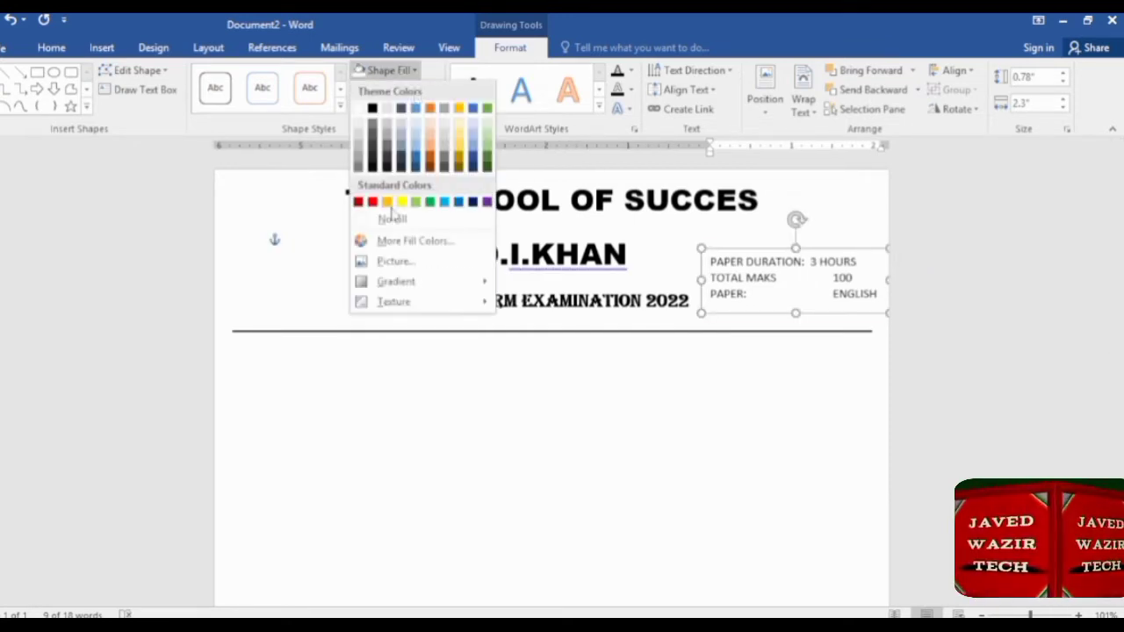
left_click(389, 219)
left_click(562, 406)
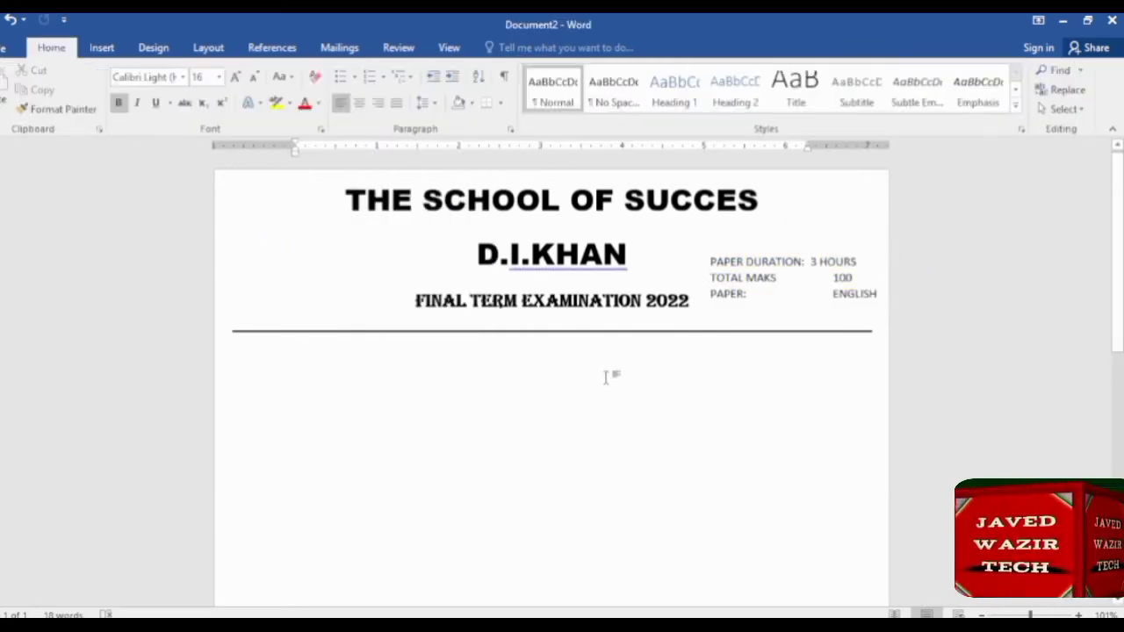
left_click(713, 264)
left_click_drag(712, 262, 878, 299)
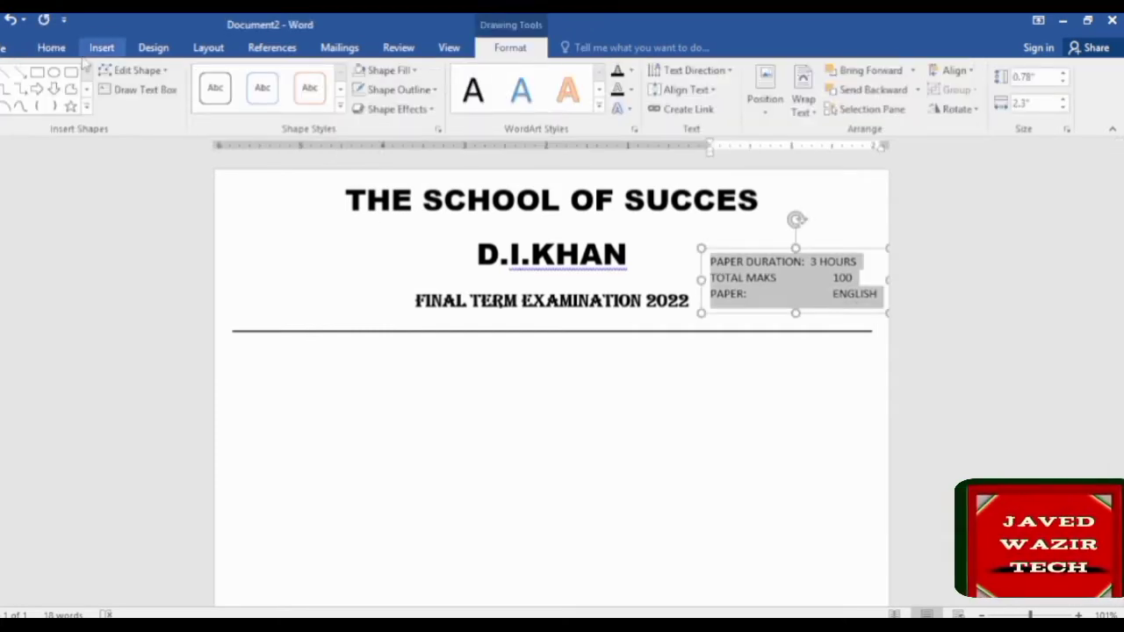
left_click(51, 47)
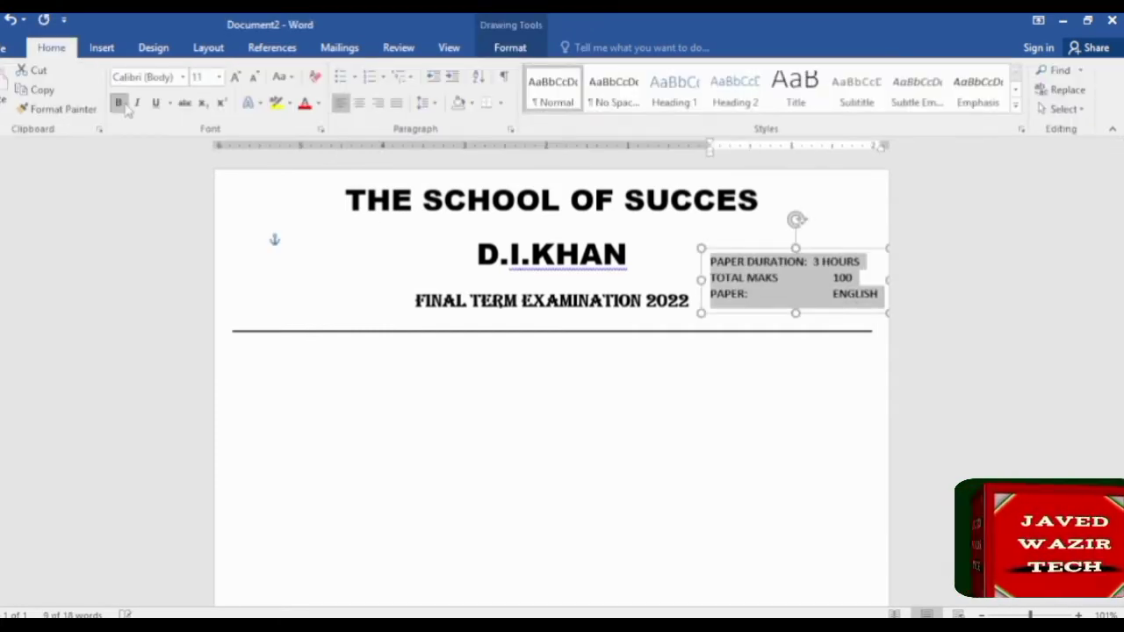
left_click(183, 77)
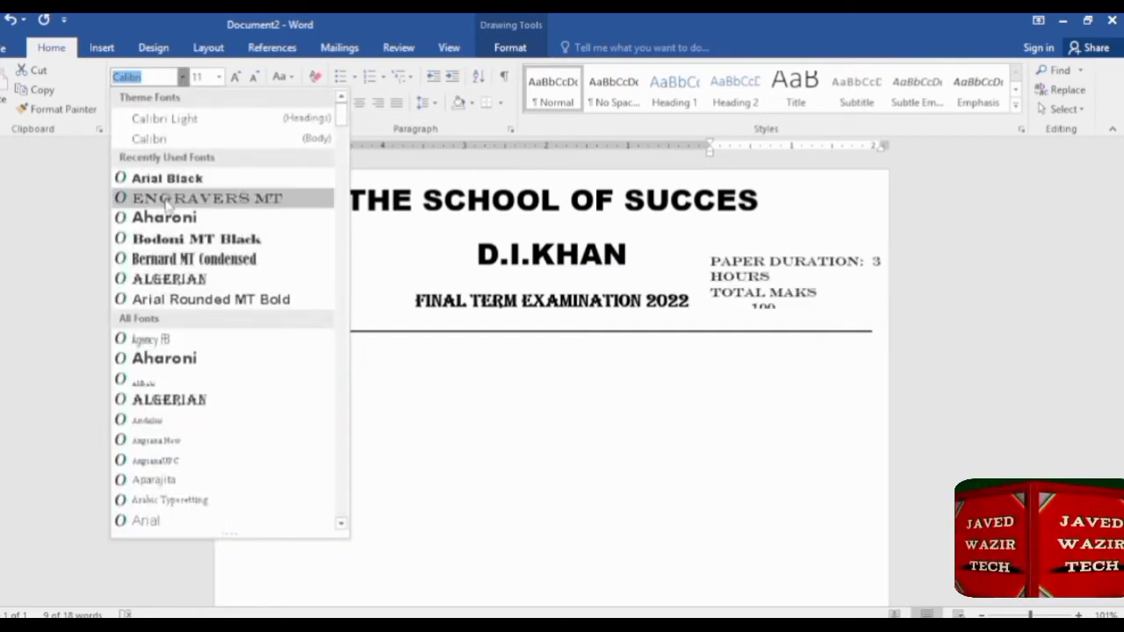
left_click(565, 527)
Step: Below the rule, type 'Qno1:', a tab, then 'write the missing letters.'
left_click(323, 441)
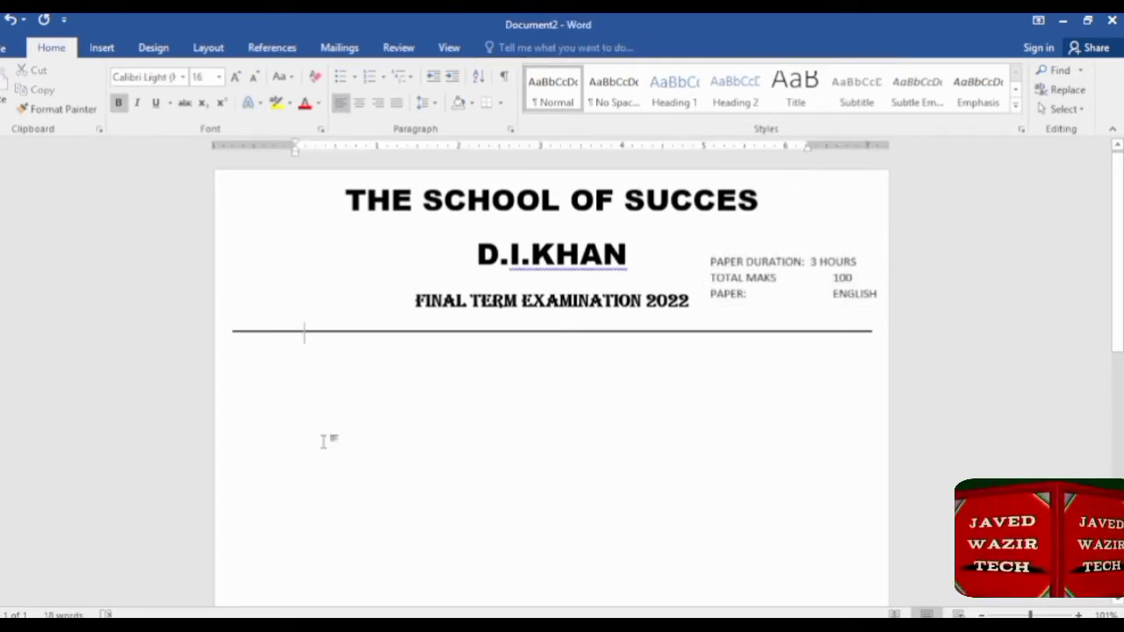
left_click(313, 379)
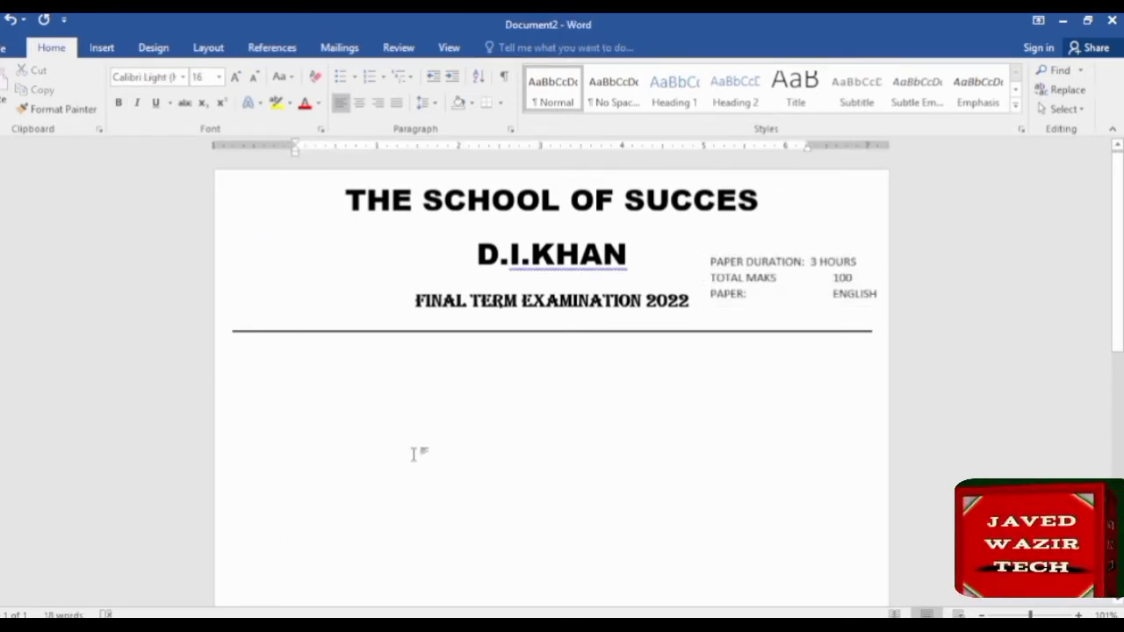
type("Q")
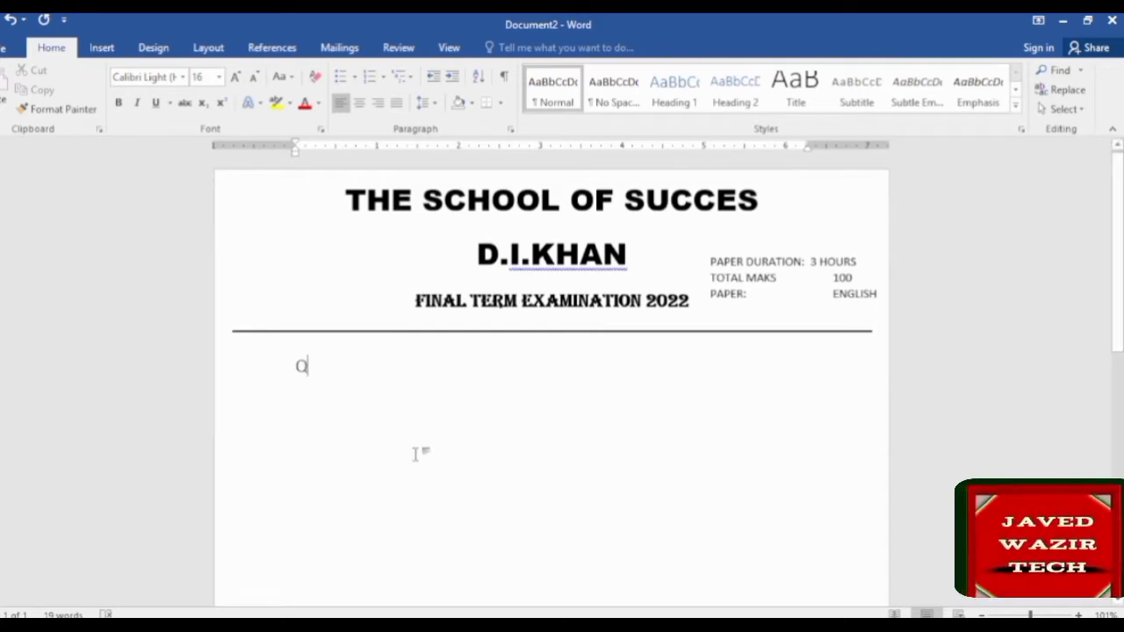
type("Q")
key("BackSpace")
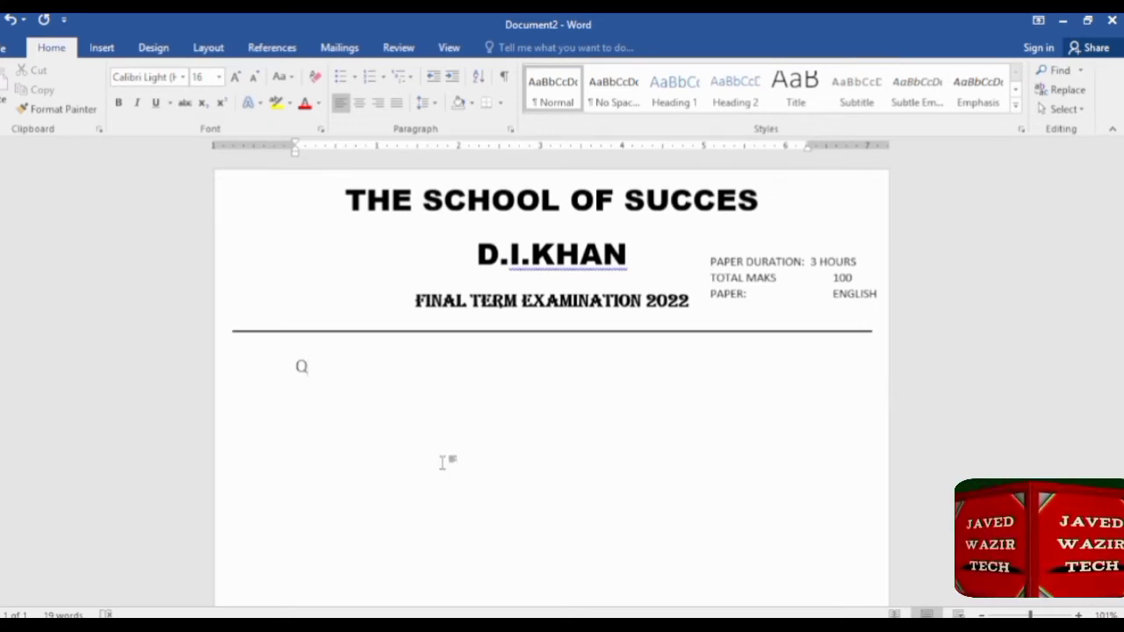
type("no")
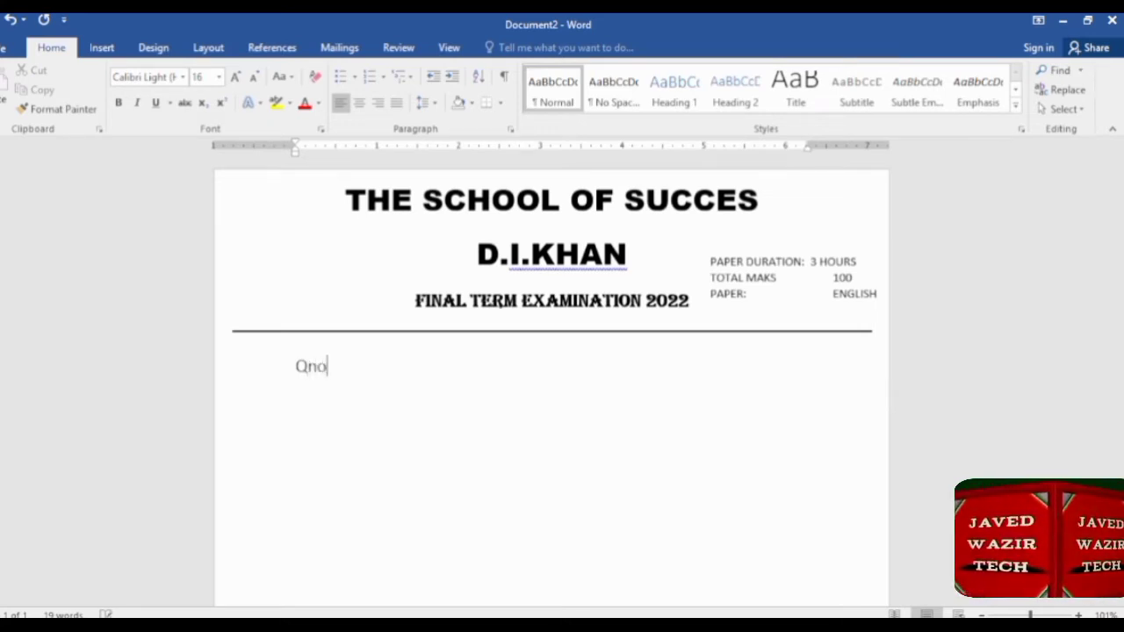
type("1L")
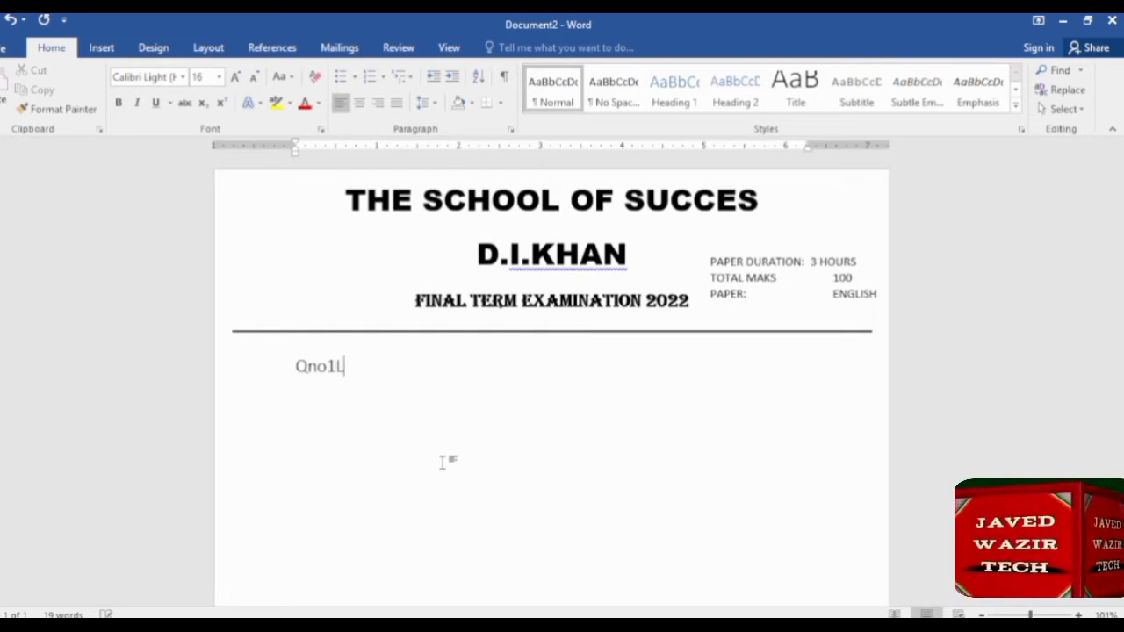
key("BackSpace")
type(":")
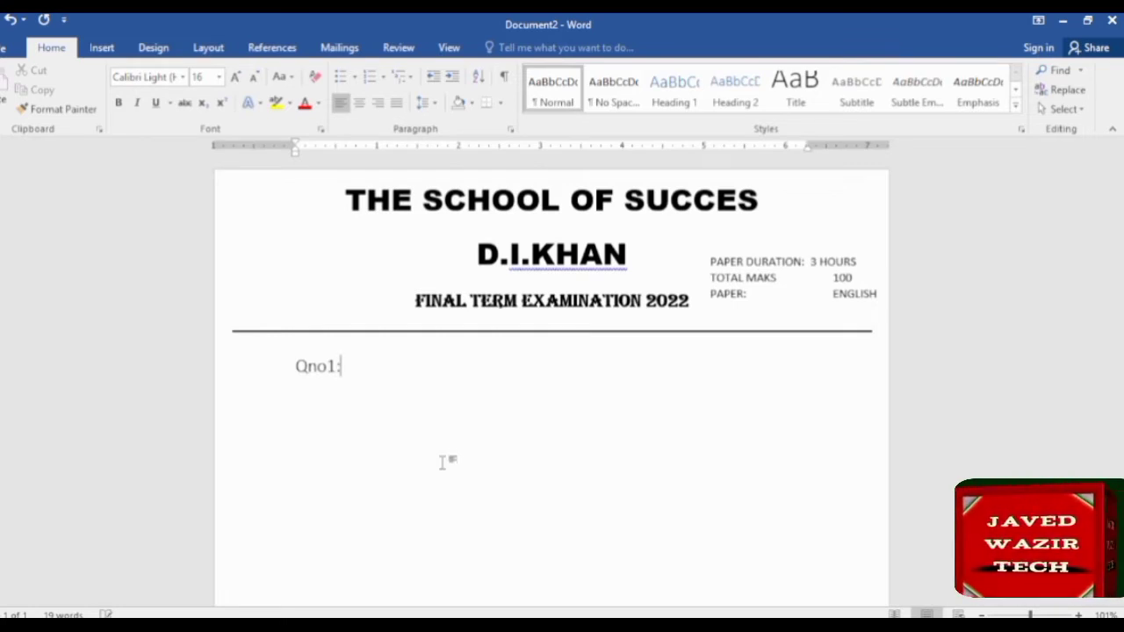
key("Tab")
type("w")
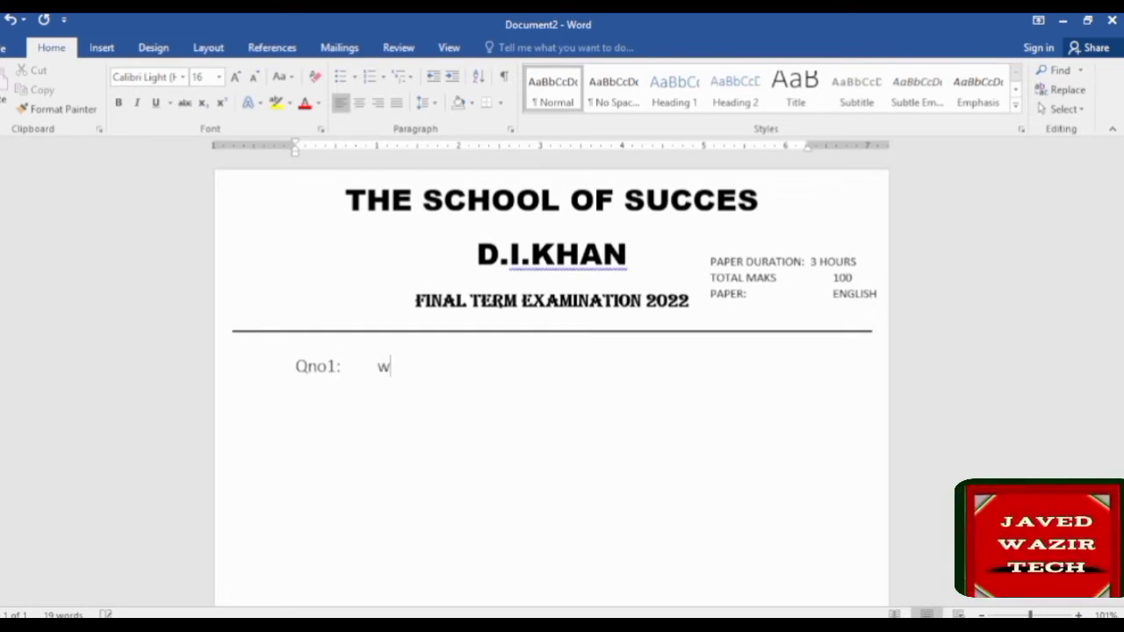
type("rite ")
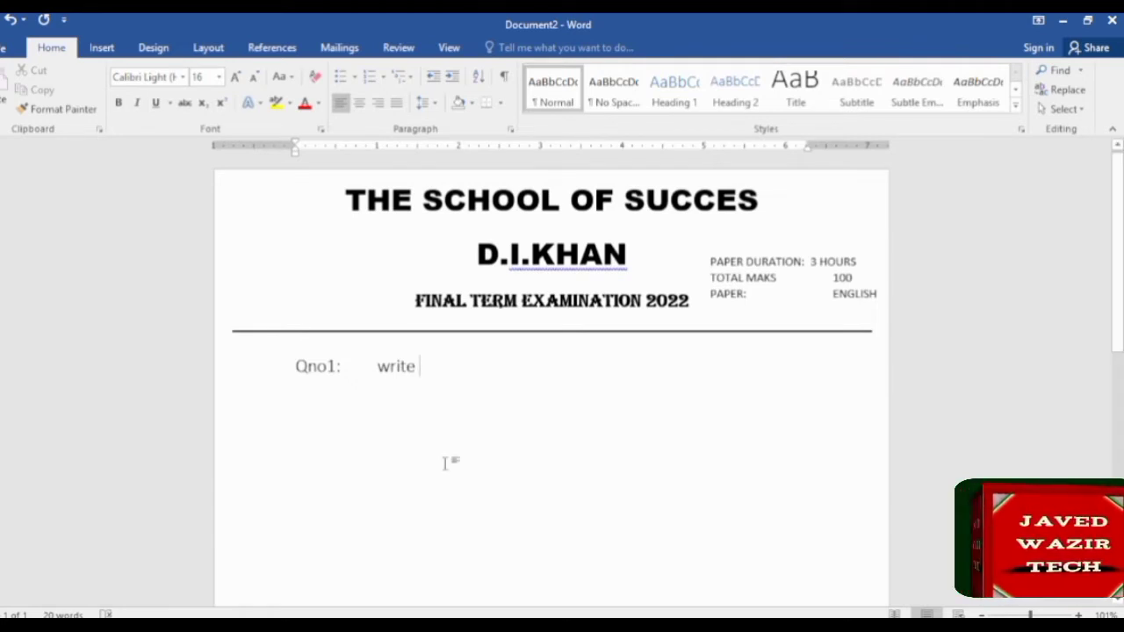
type("the miss")
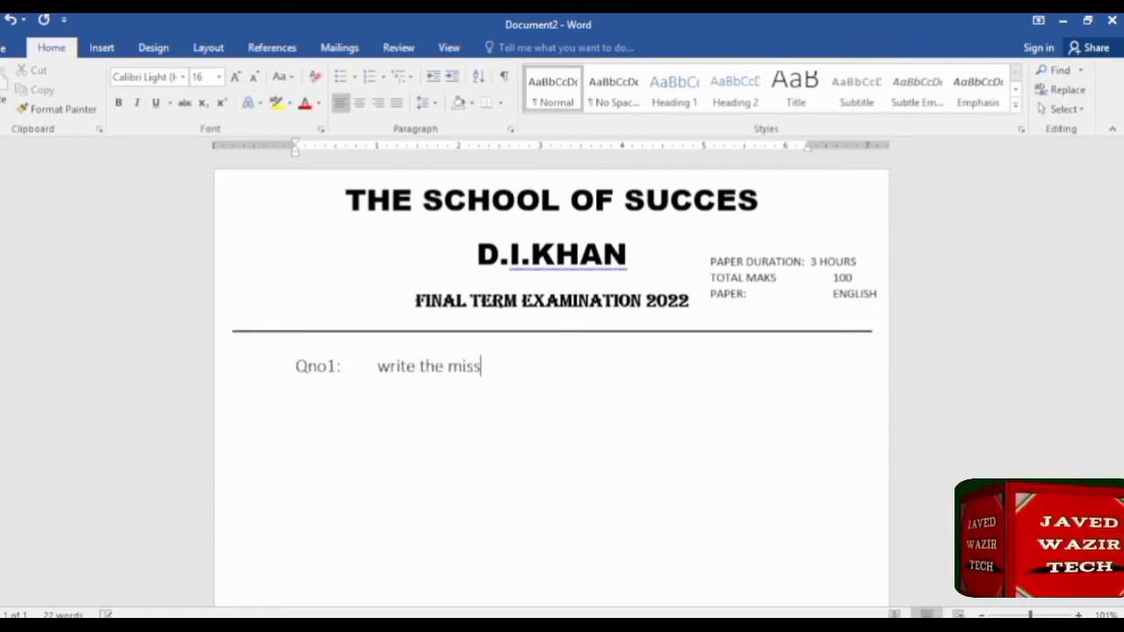
type("ing ")
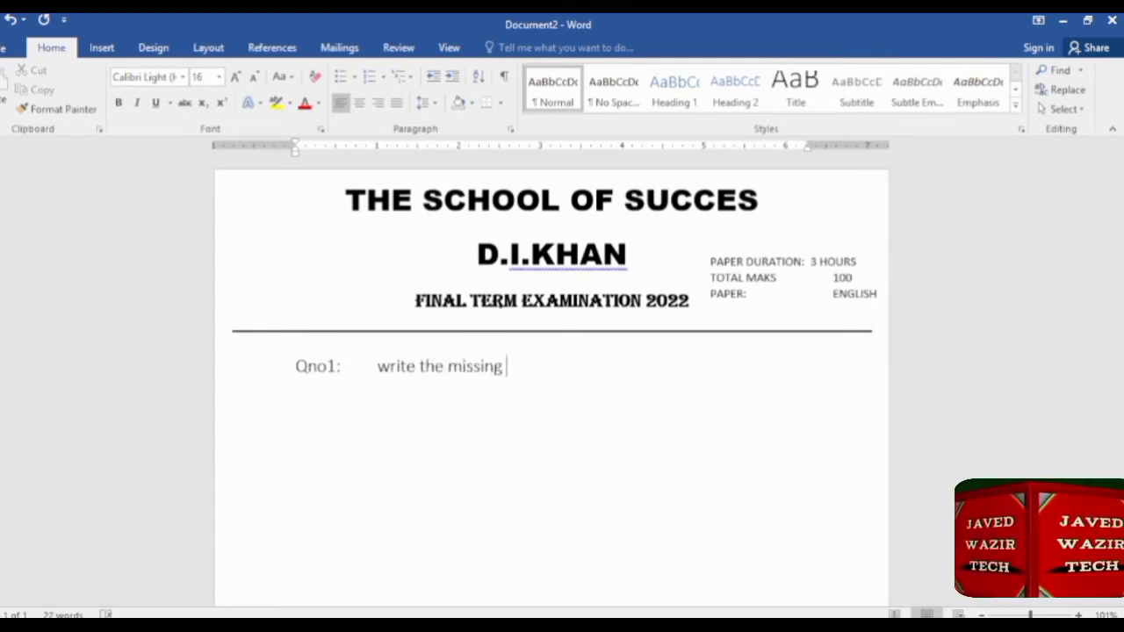
type("lett")
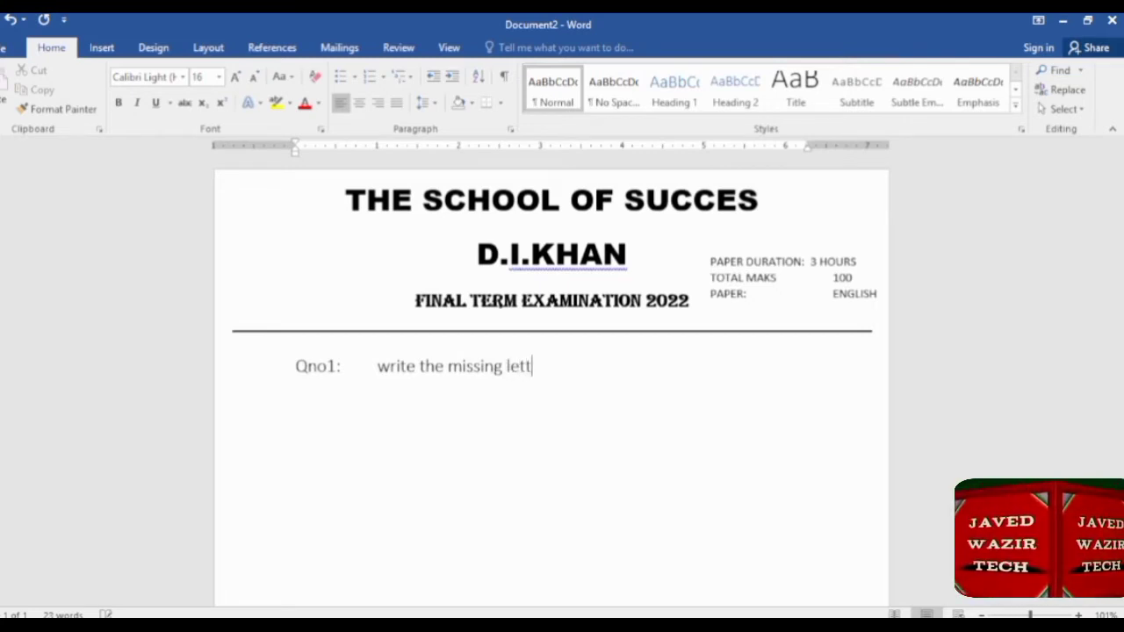
type("ers.")
Step: Start the letters grid with a tab-spaced first row: A, C, E, G, I, M
key("Return")
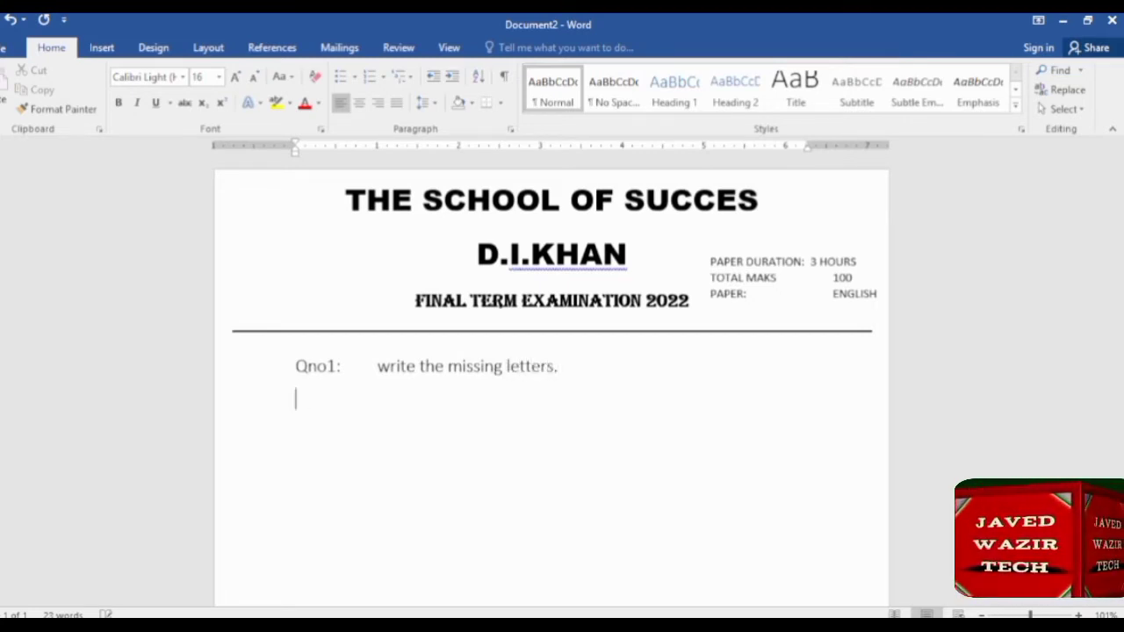
key("Tab")
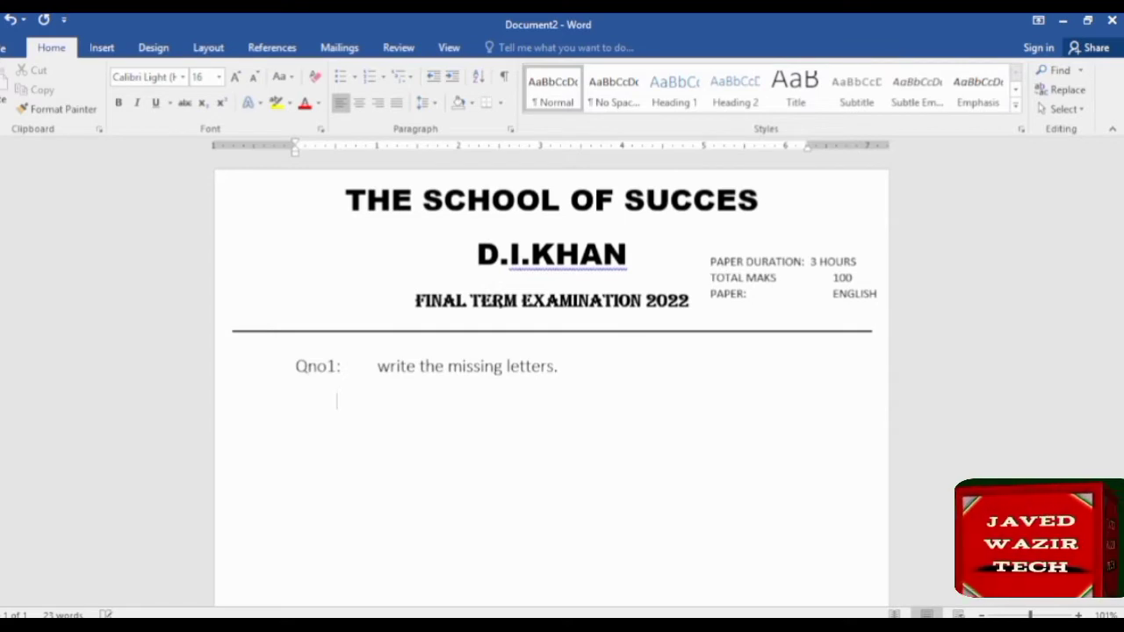
type("a")
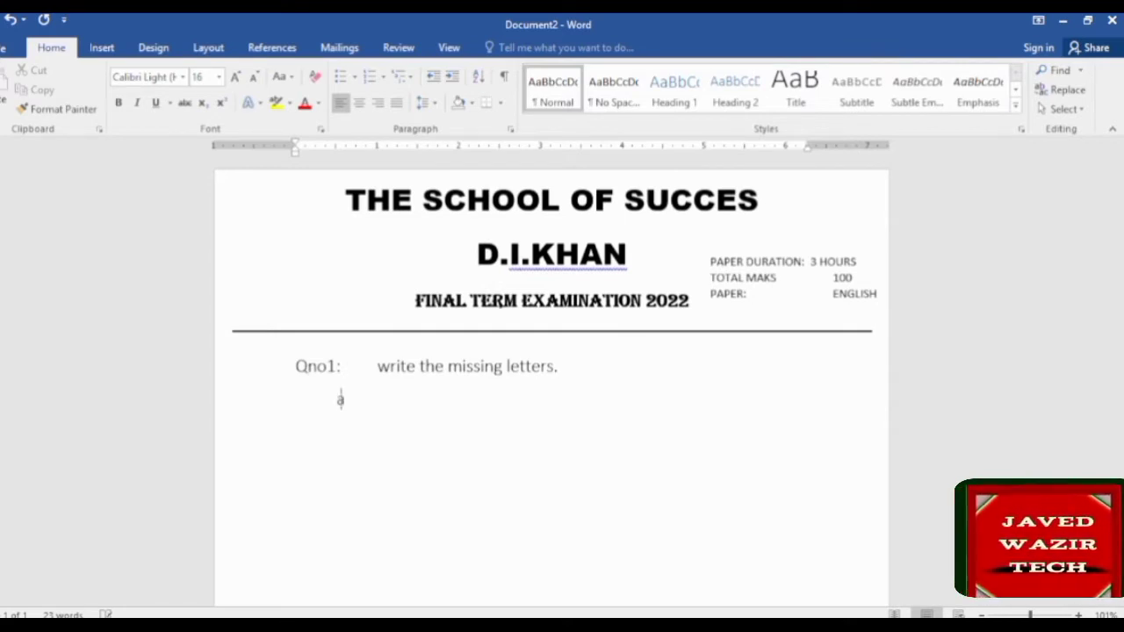
key("BackSpace")
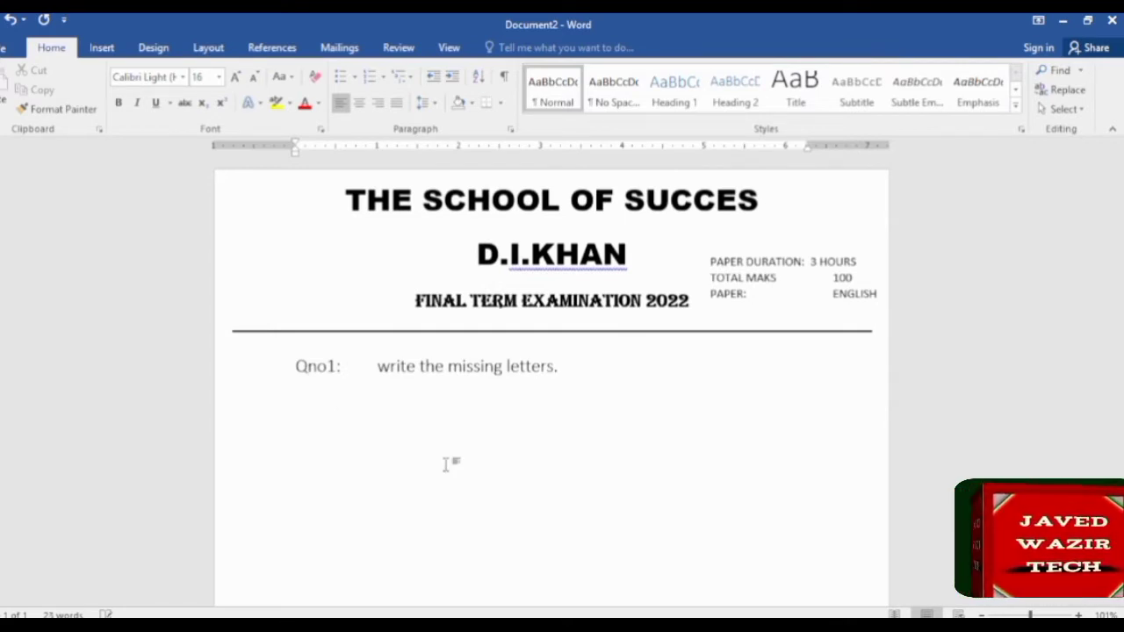
type("A")
key("Tab")
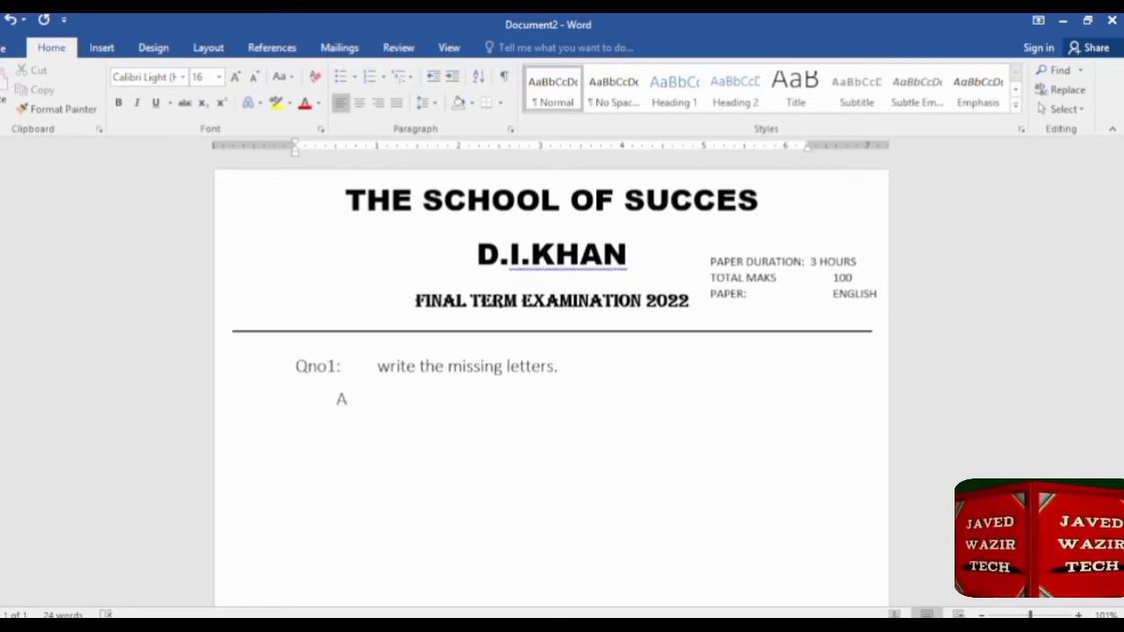
type("C")
key("Tab")
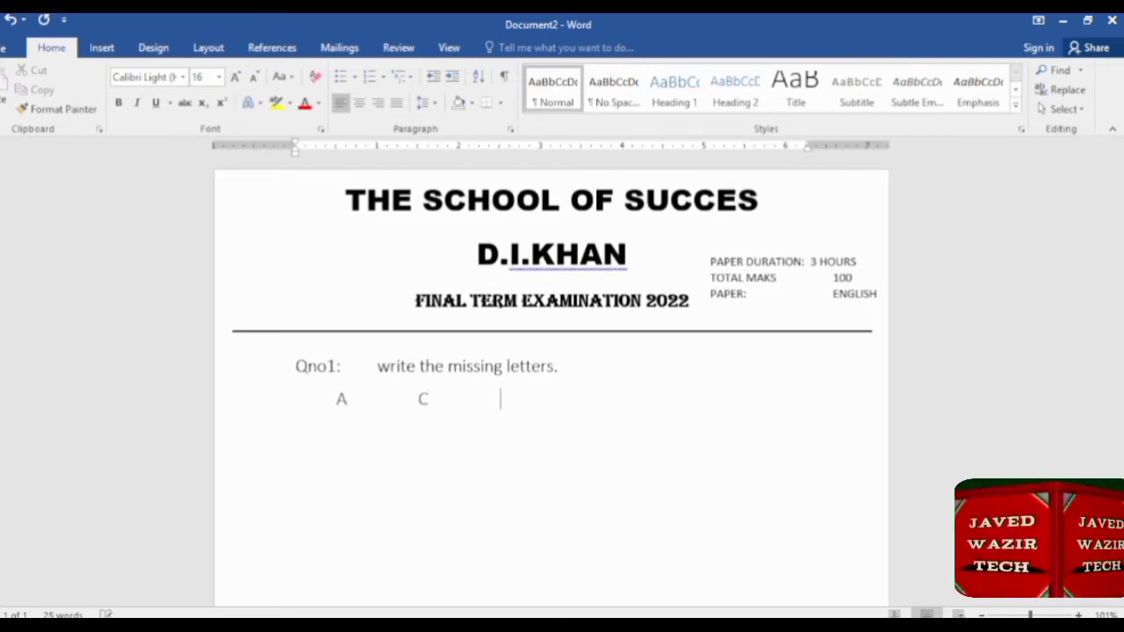
type("E")
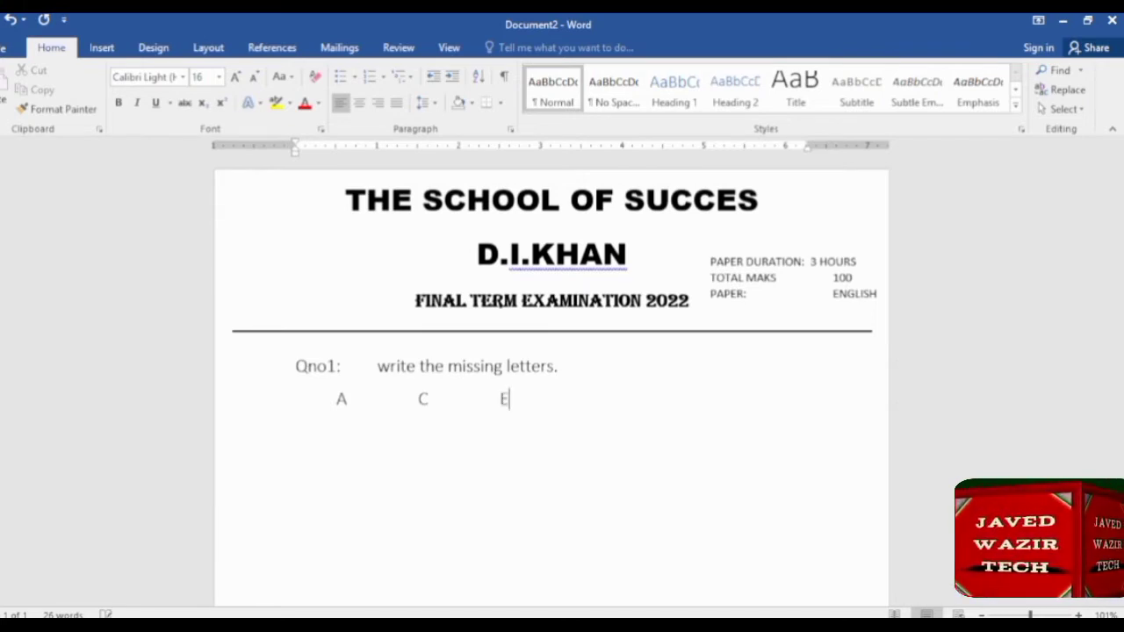
key("Tab")
key("Tab")
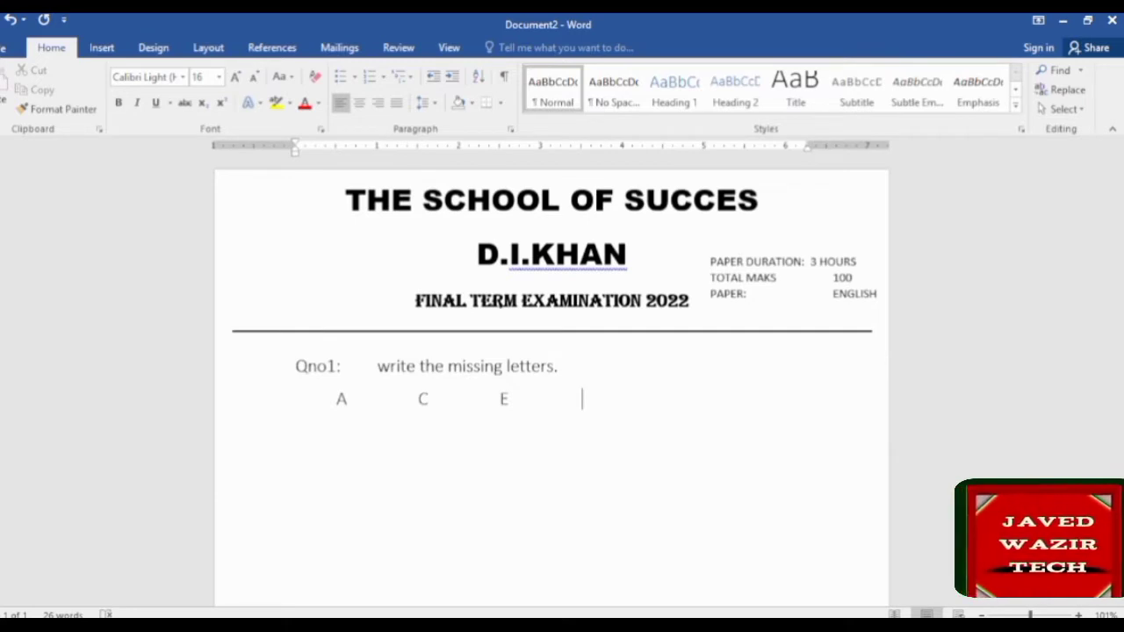
type("G")
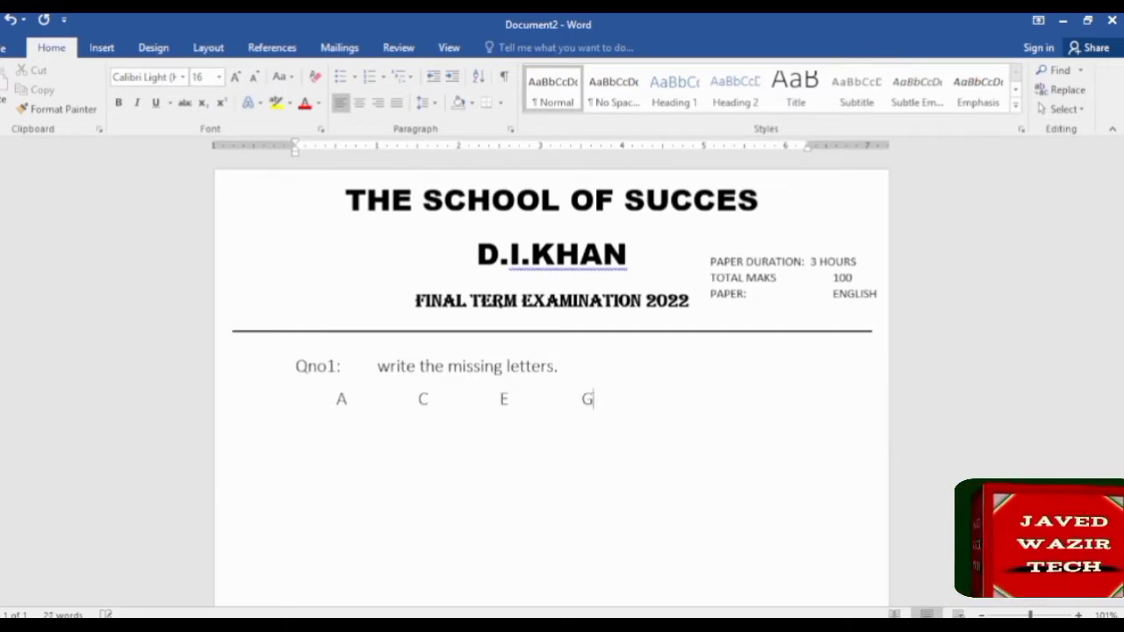
key("Tab")
key("Tab")
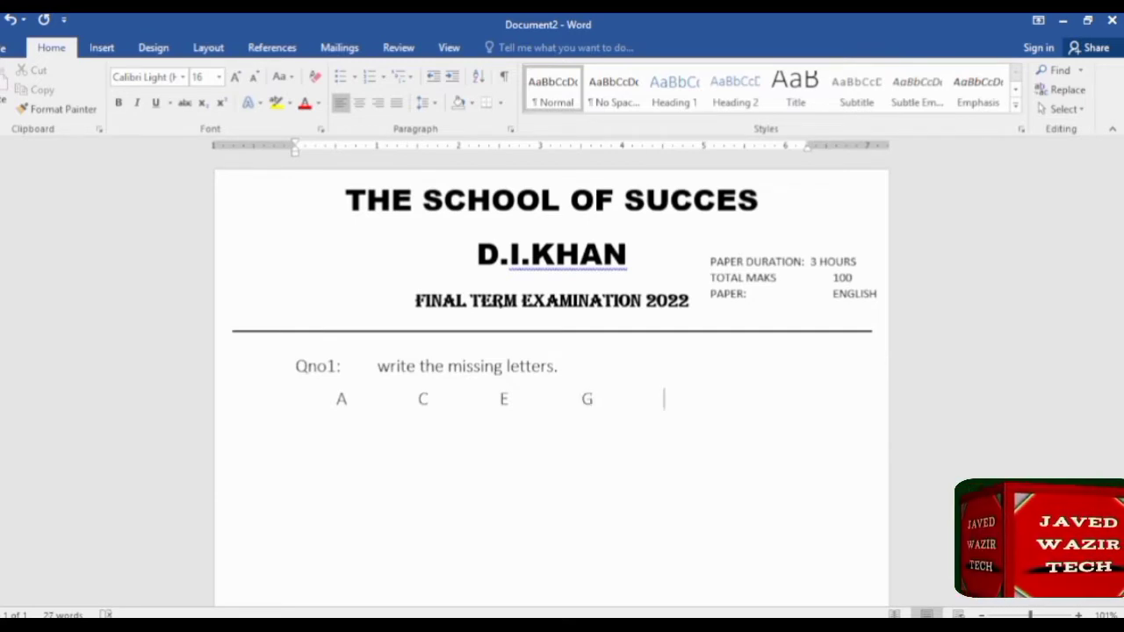
type("I")
key("Tab")
key("Tab")
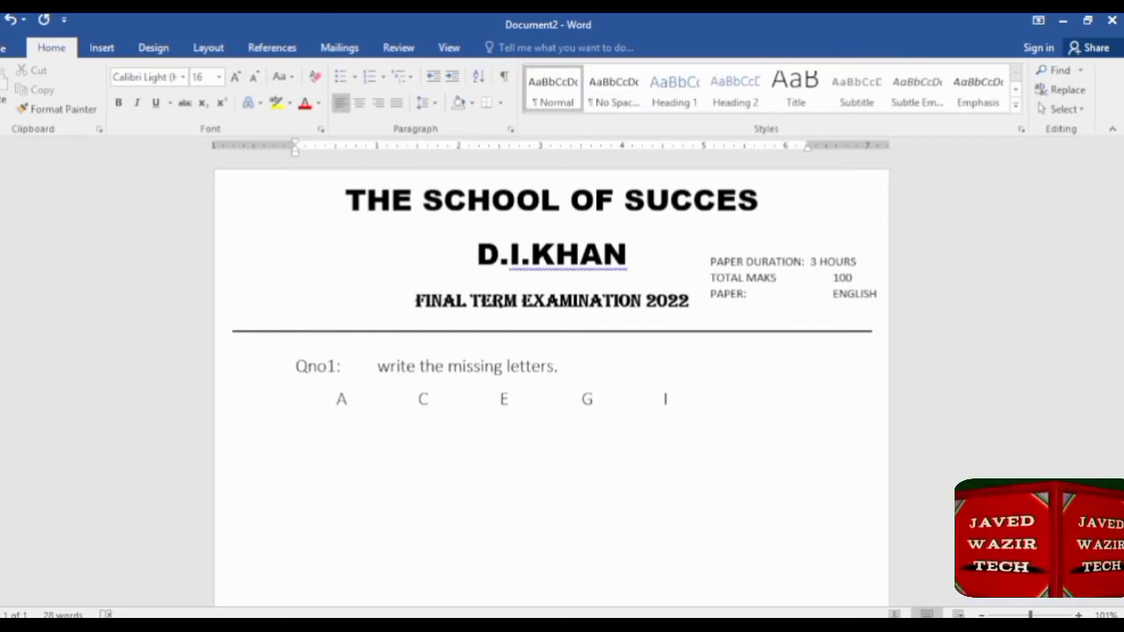
type("M")
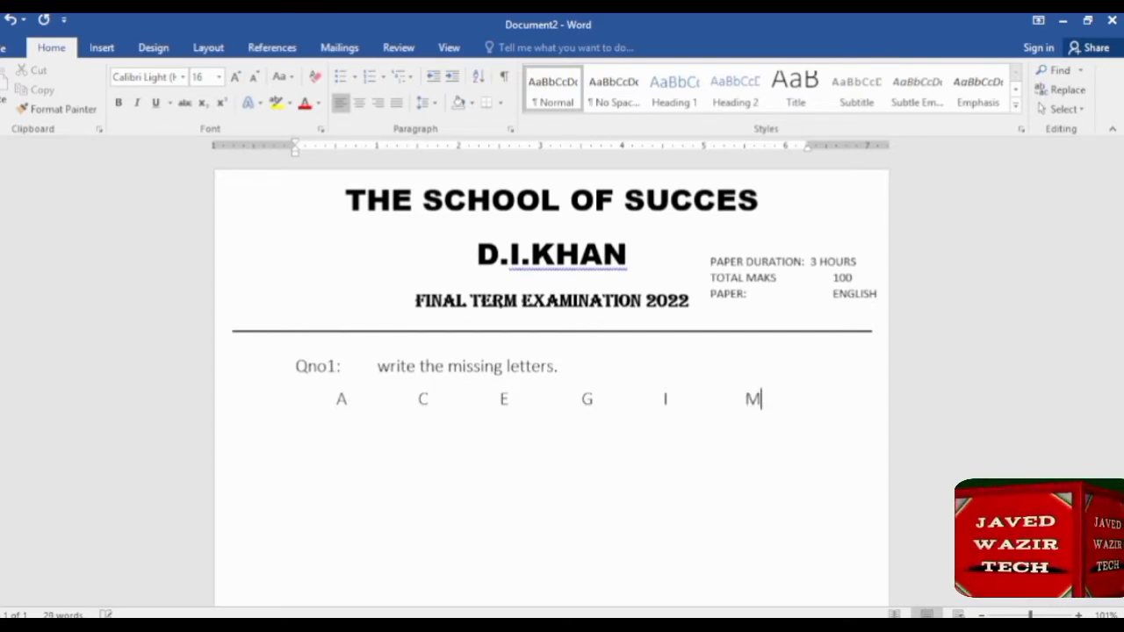
Step: Add the second row O, Q, S, U, W, X and begin a third row with Y
key("Return")
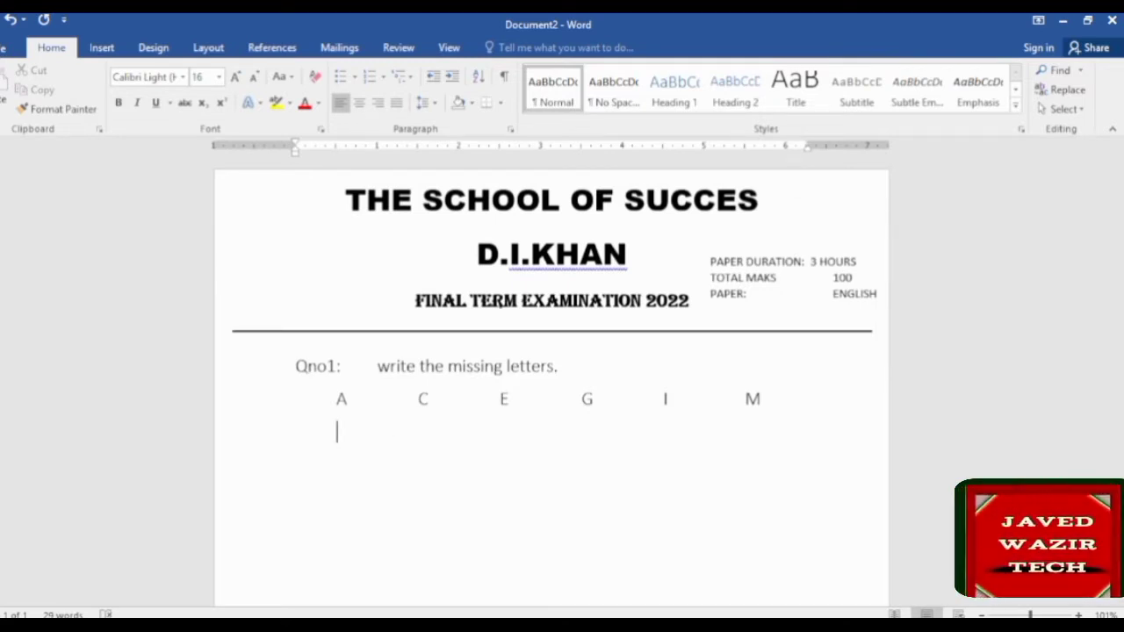
type("O")
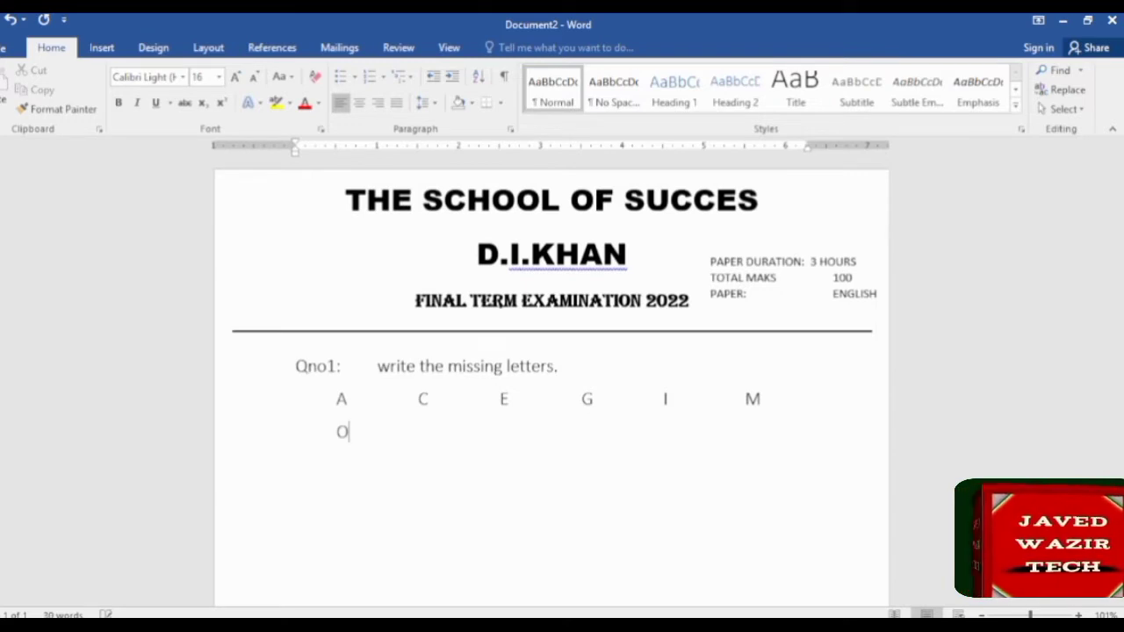
key("Tab")
key("Tab")
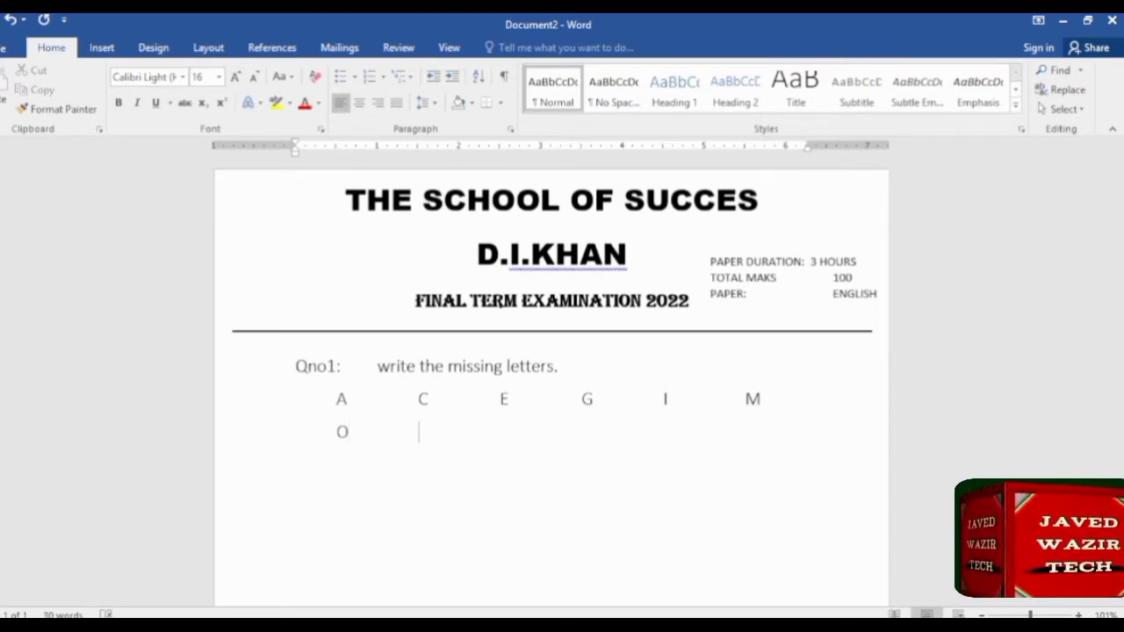
type("Q")
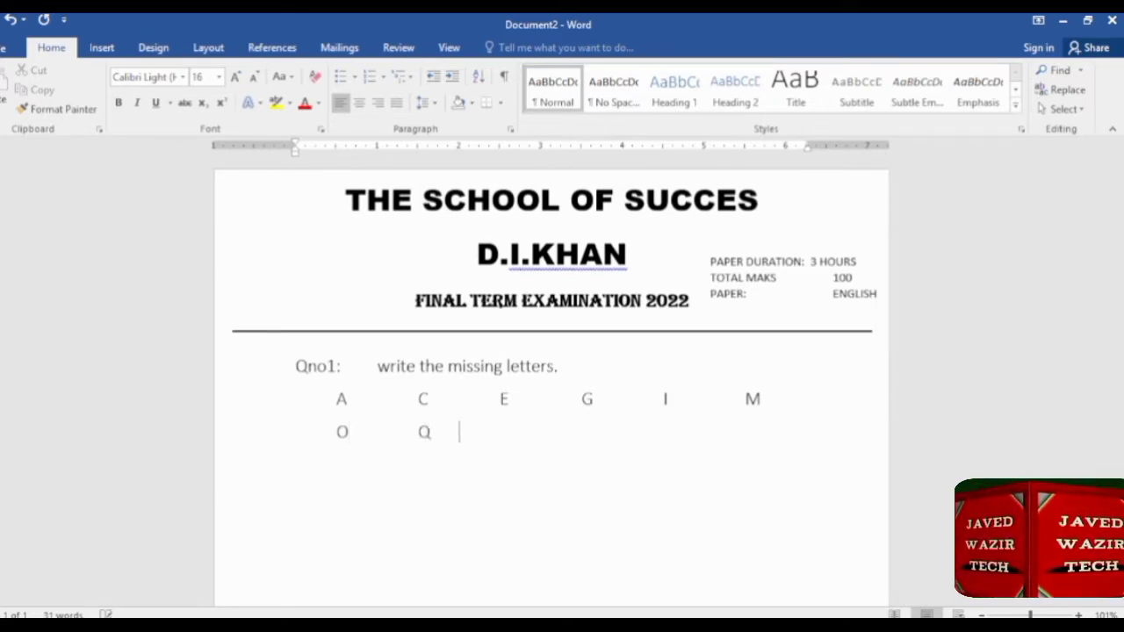
key("Tab")
type("S")
key("Tab")
key("Tab")
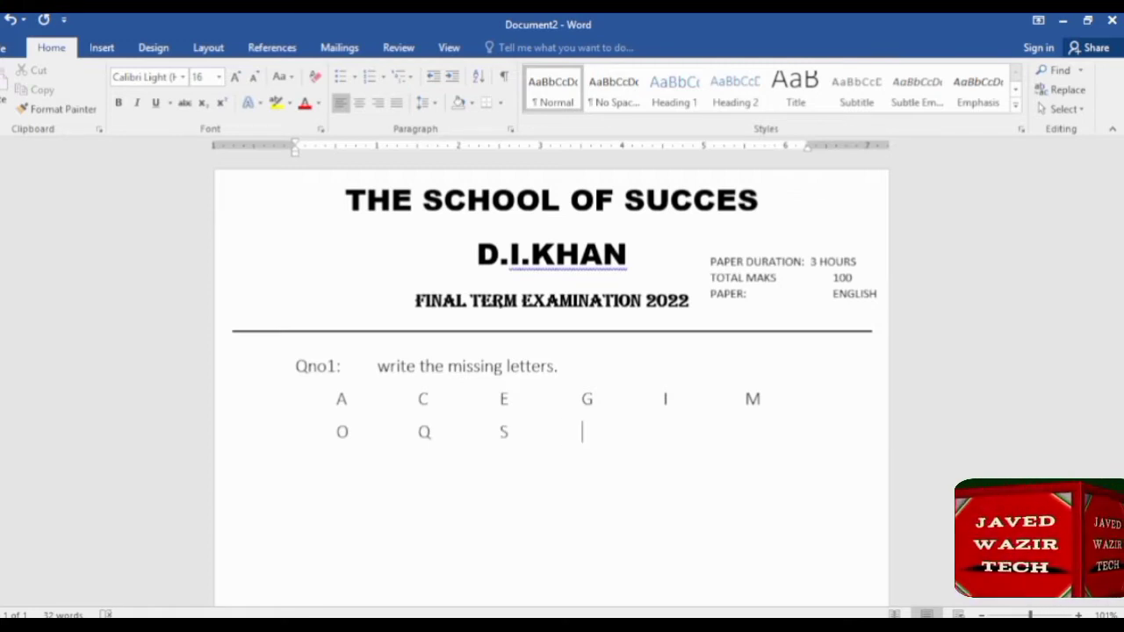
type("U")
key("Tab")
key("Tab")
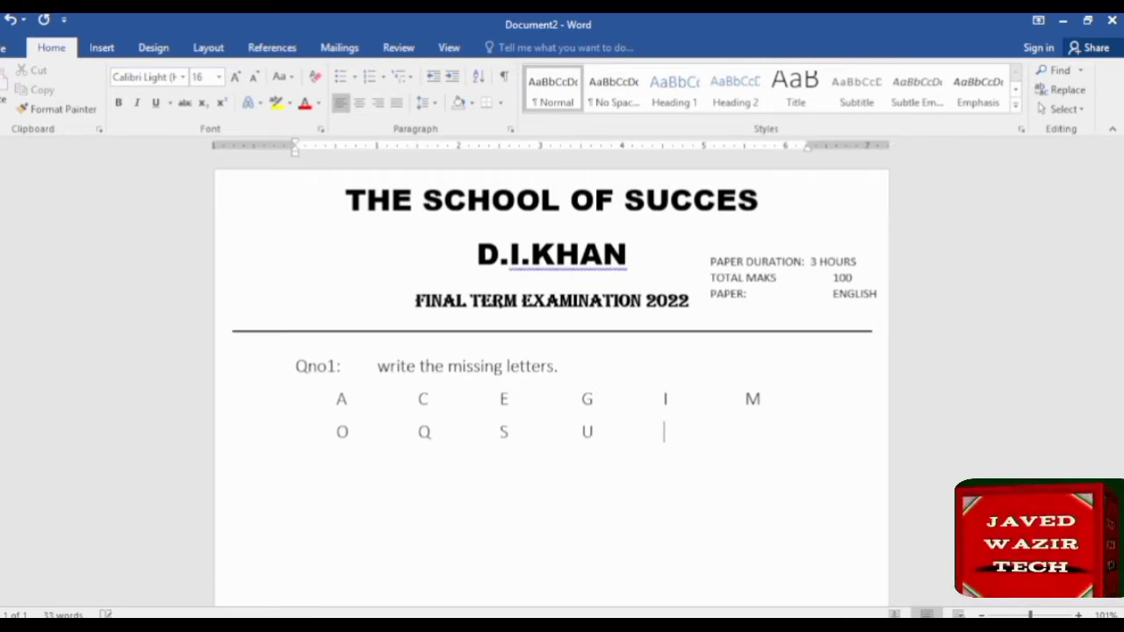
type("W")
key("Tab")
key("Tab")
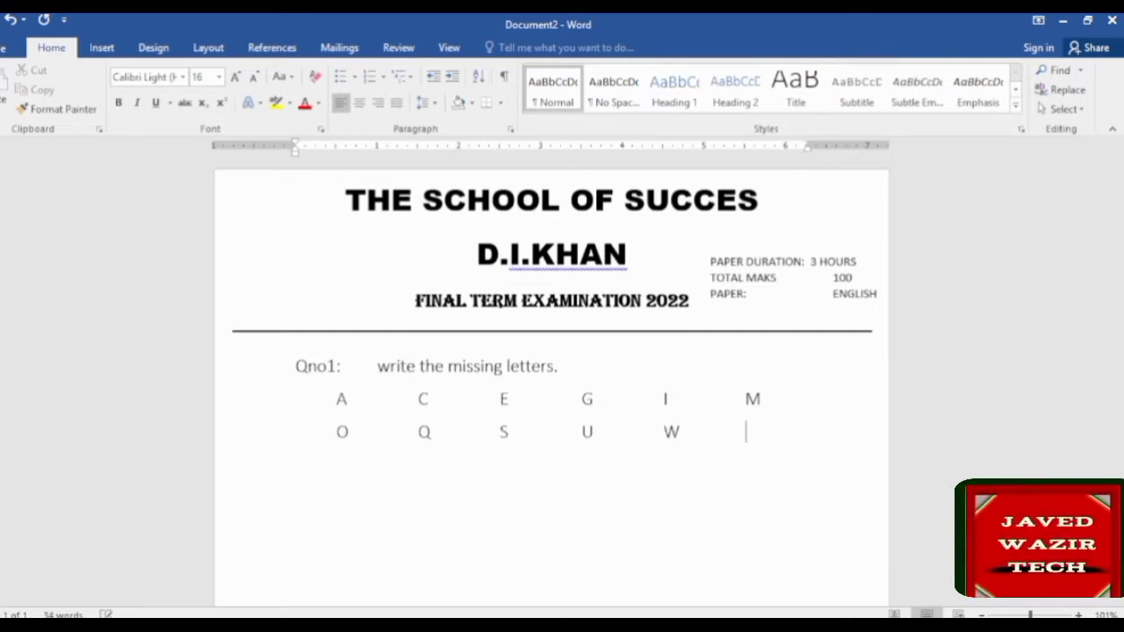
type("X")
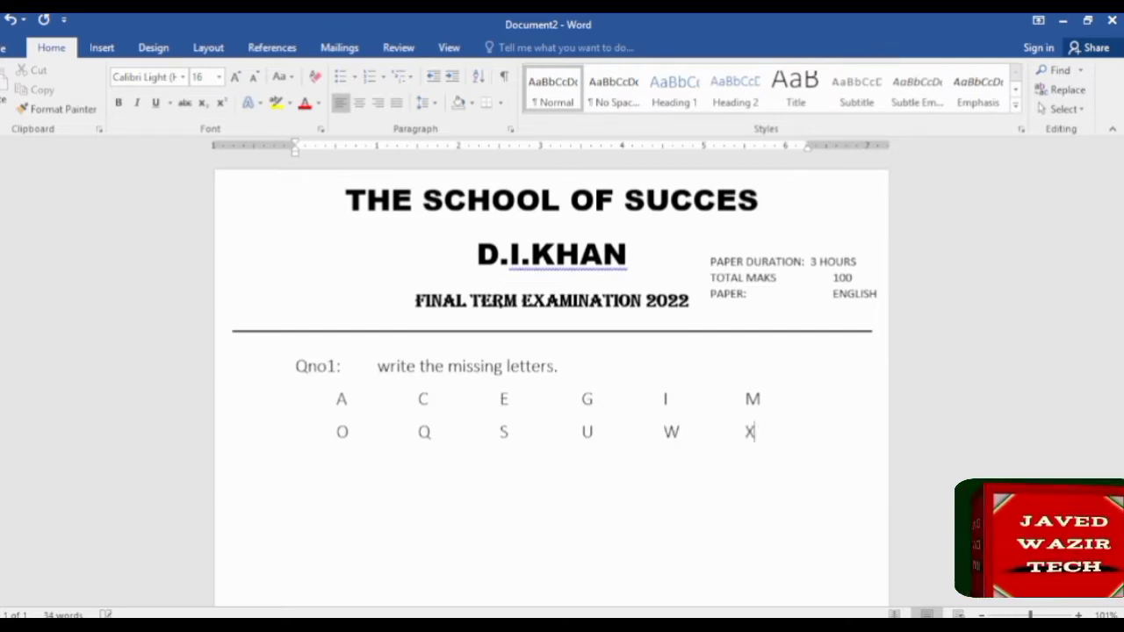
key("Return")
key("Tab")
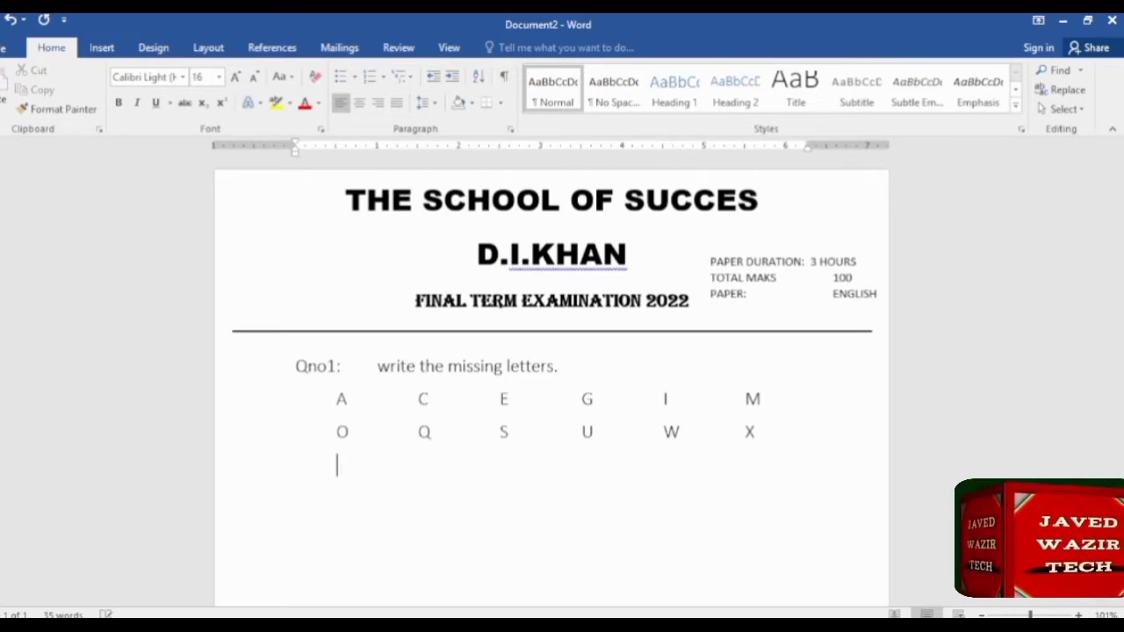
type("Y")
key("Tab")
key("Tab")
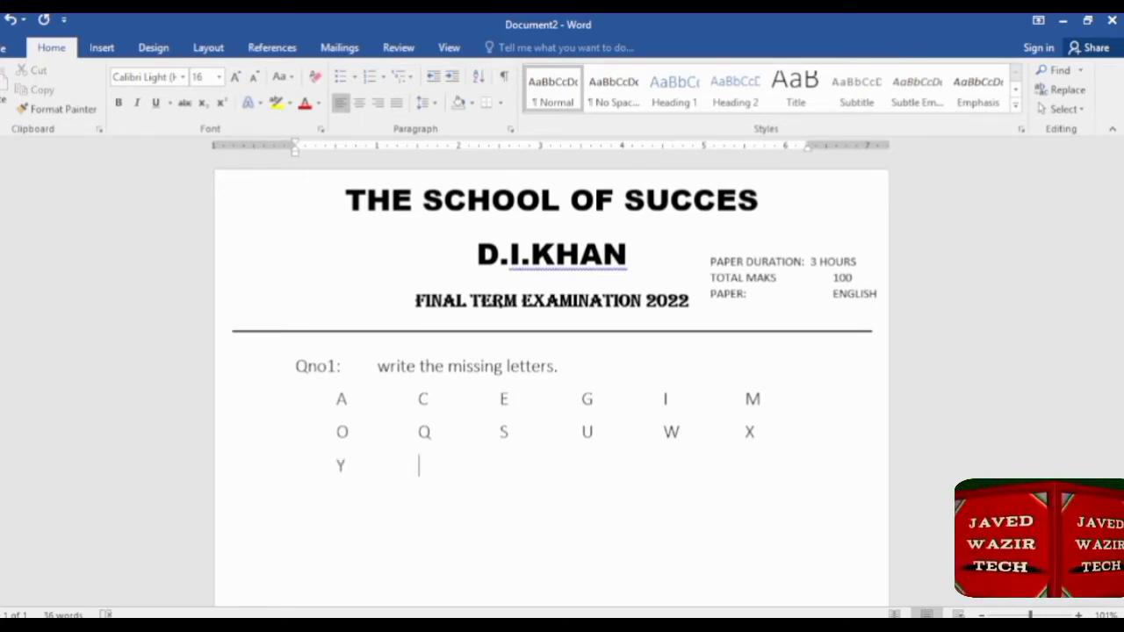
left_click(102, 47)
left_click(204, 112)
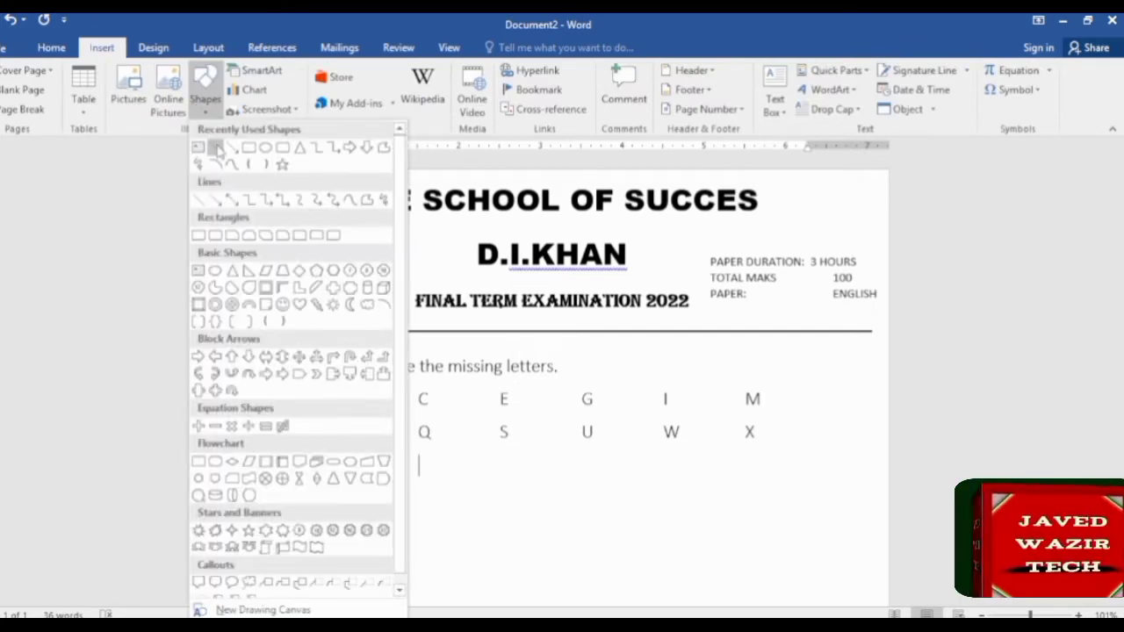
left_click(218, 151)
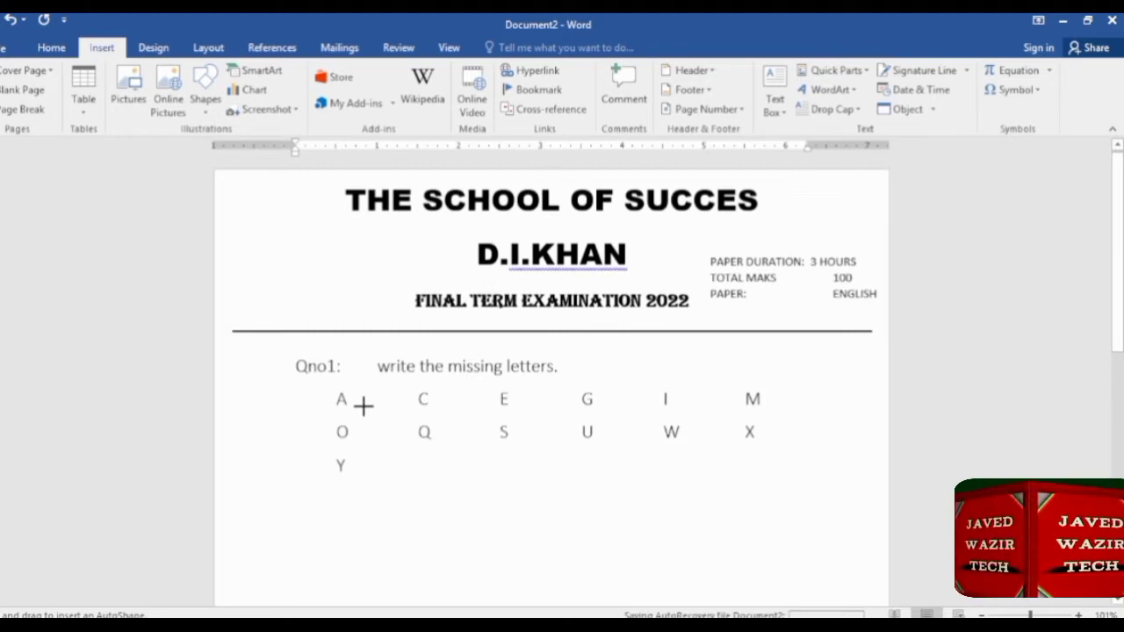
left_click_drag(361, 406, 409, 406)
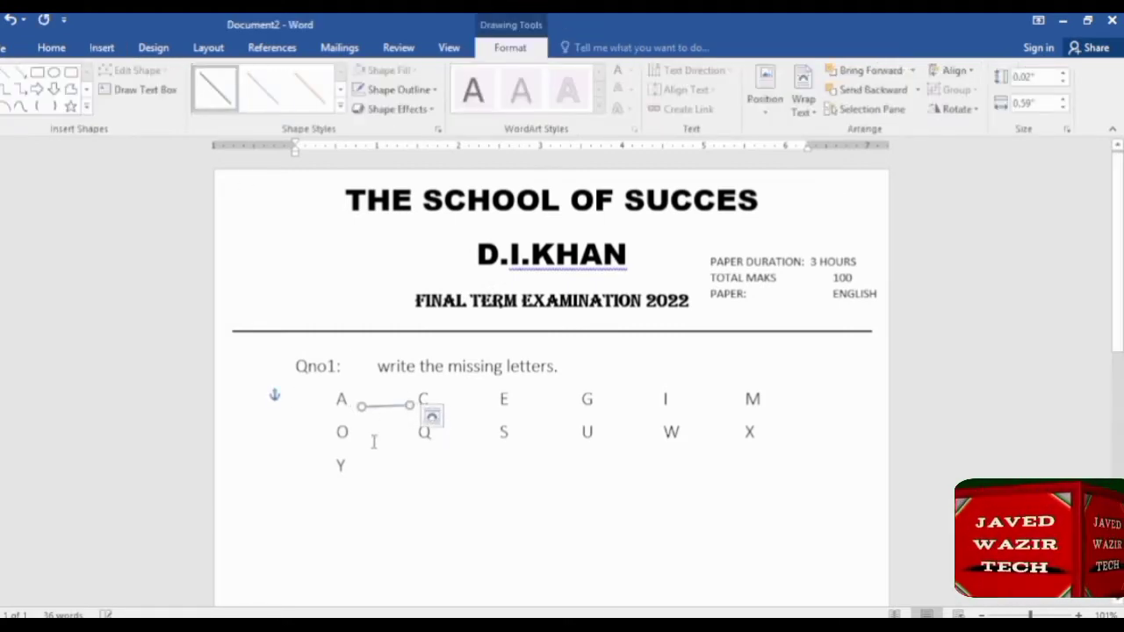
left_click_drag(363, 407, 360, 404)
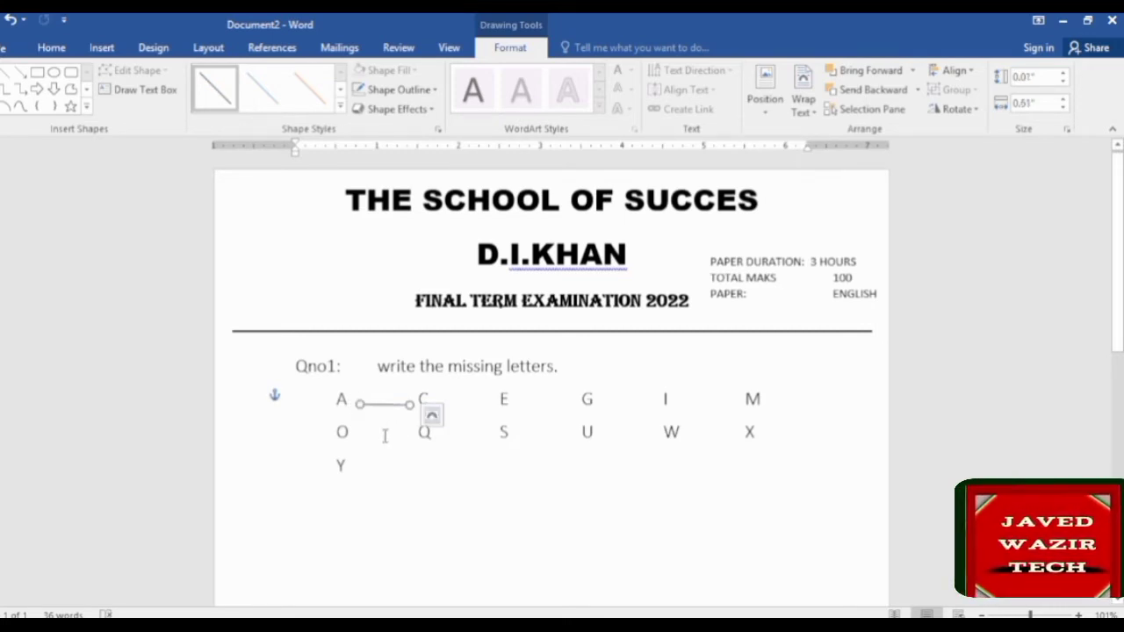
key("Left")
key("Left")
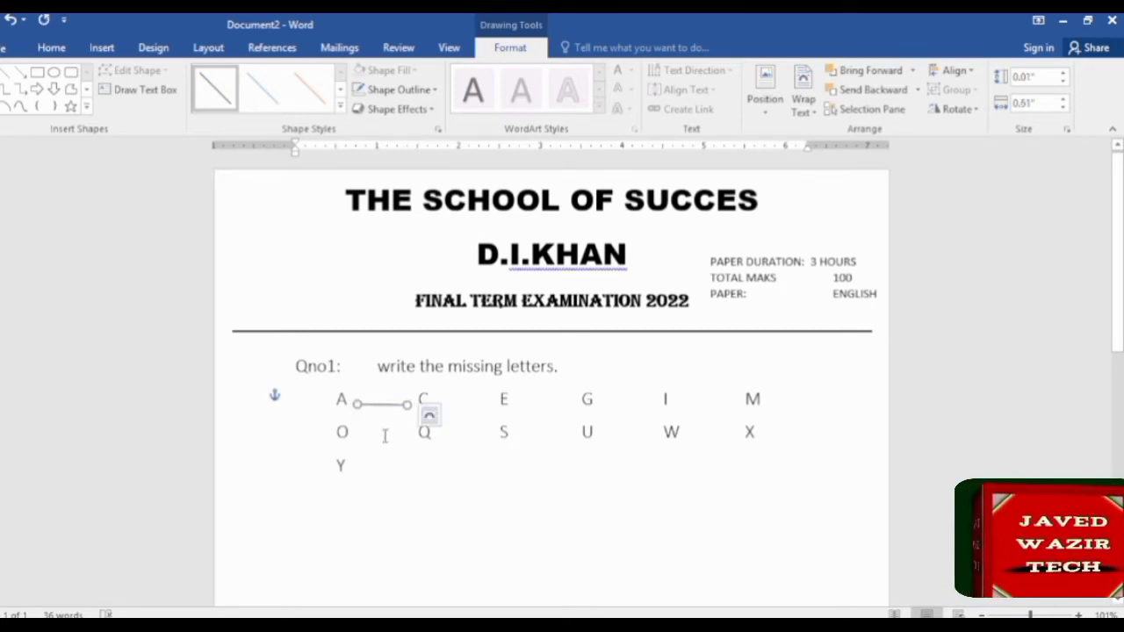
key("Delete")
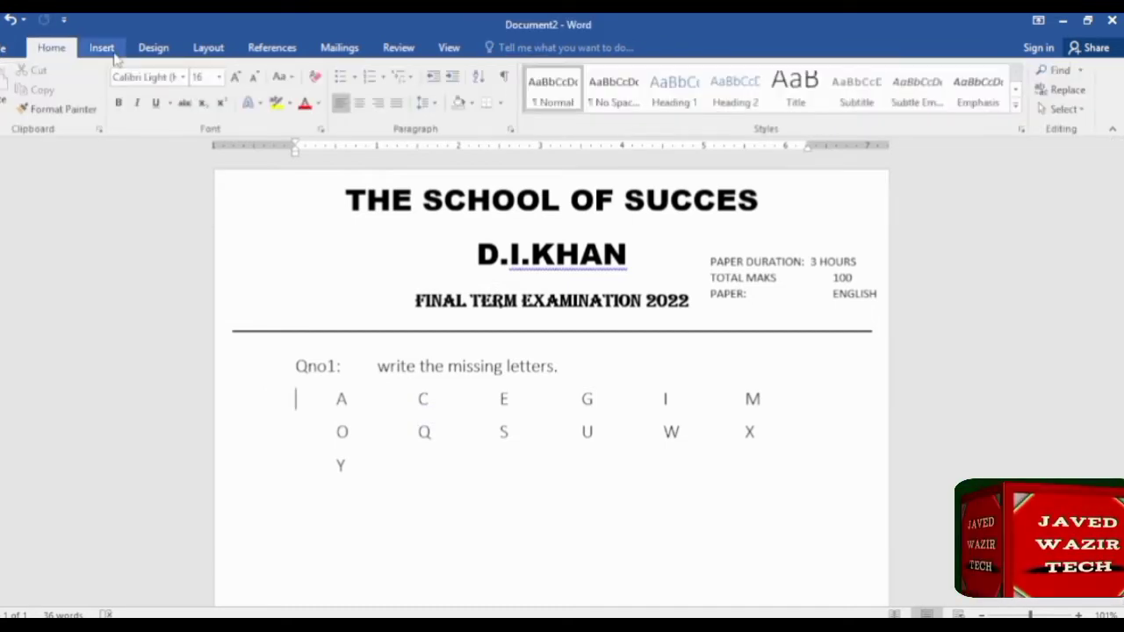
Step: Draw a straight line shape as an answer blank between A and C
left_click(102, 47)
left_click(205, 88)
left_click(211, 151)
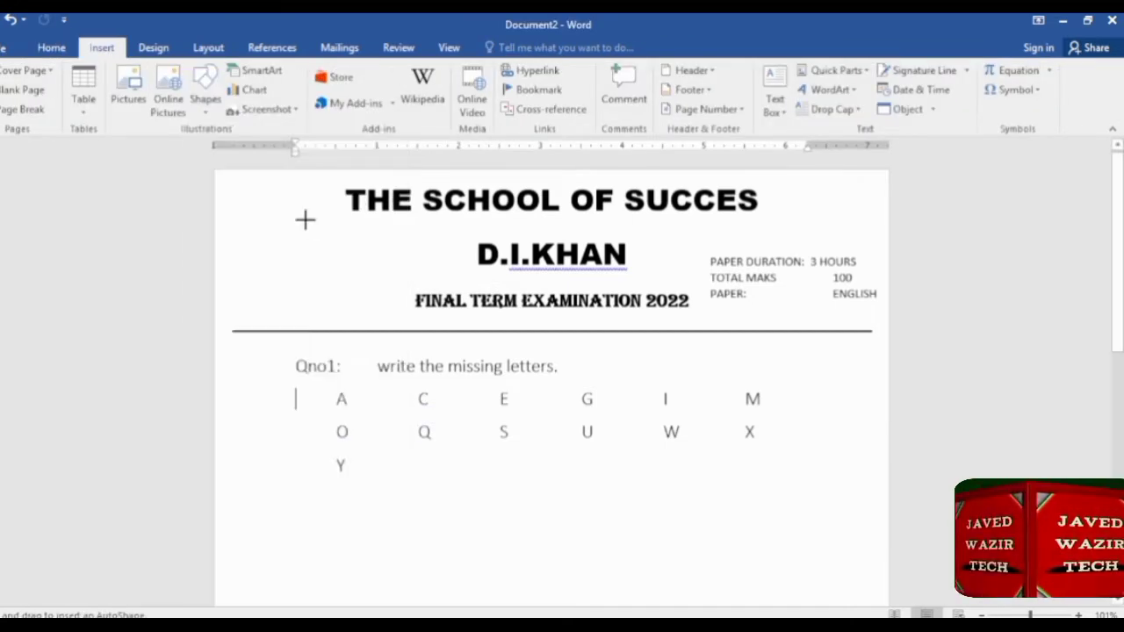
left_click_drag(359, 403, 409, 404)
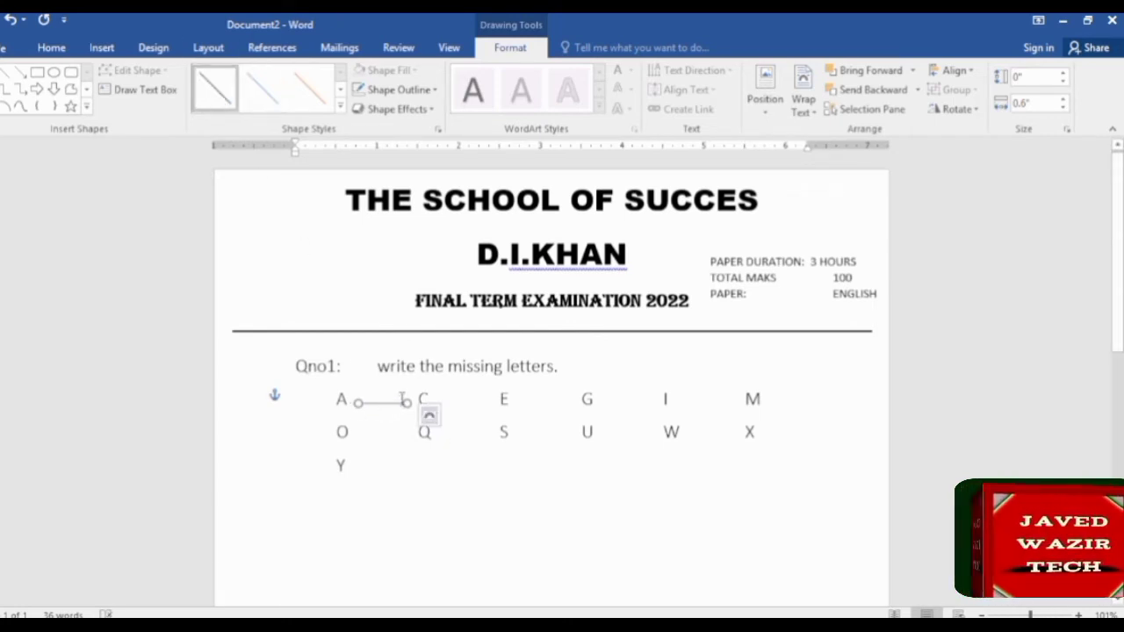
mouse_move(393, 403)
left_mouse_down()
mouse_move(432, 413)
mouse_move(465, 404)
mouse_move(480, 422)
left_mouse_up()
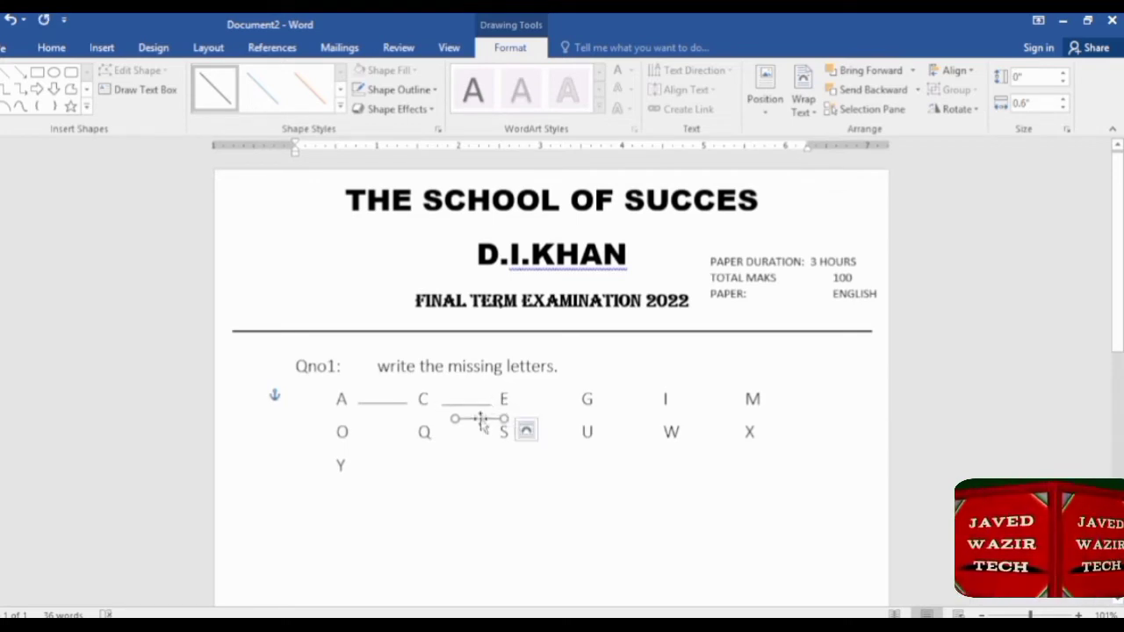
key("ctrl+z")
key("ctrl+y")
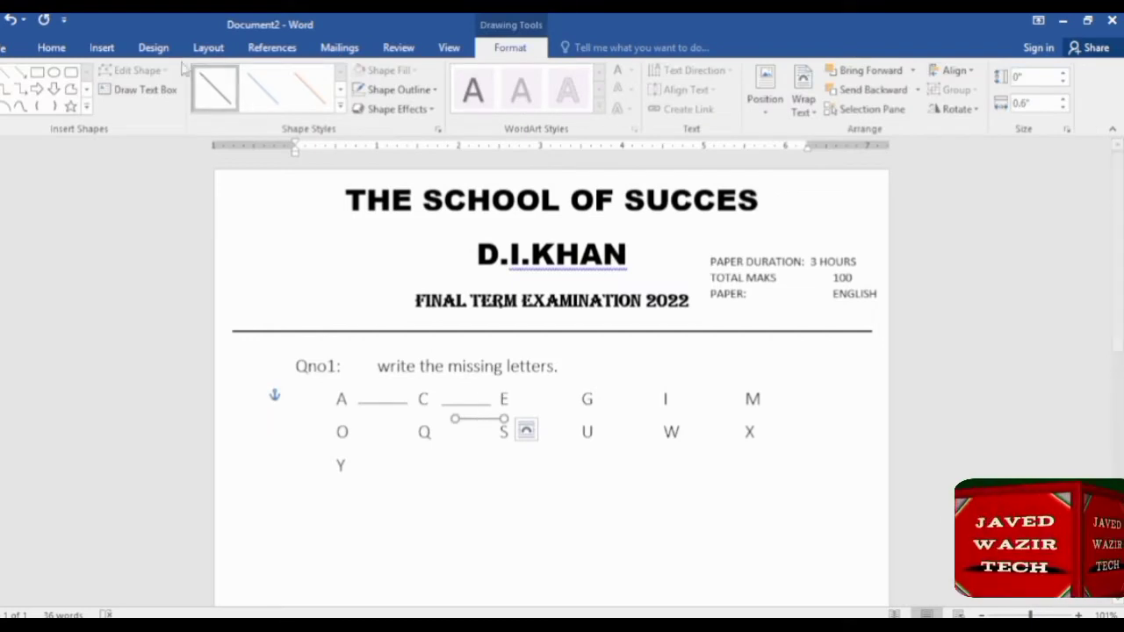
left_click(52, 48)
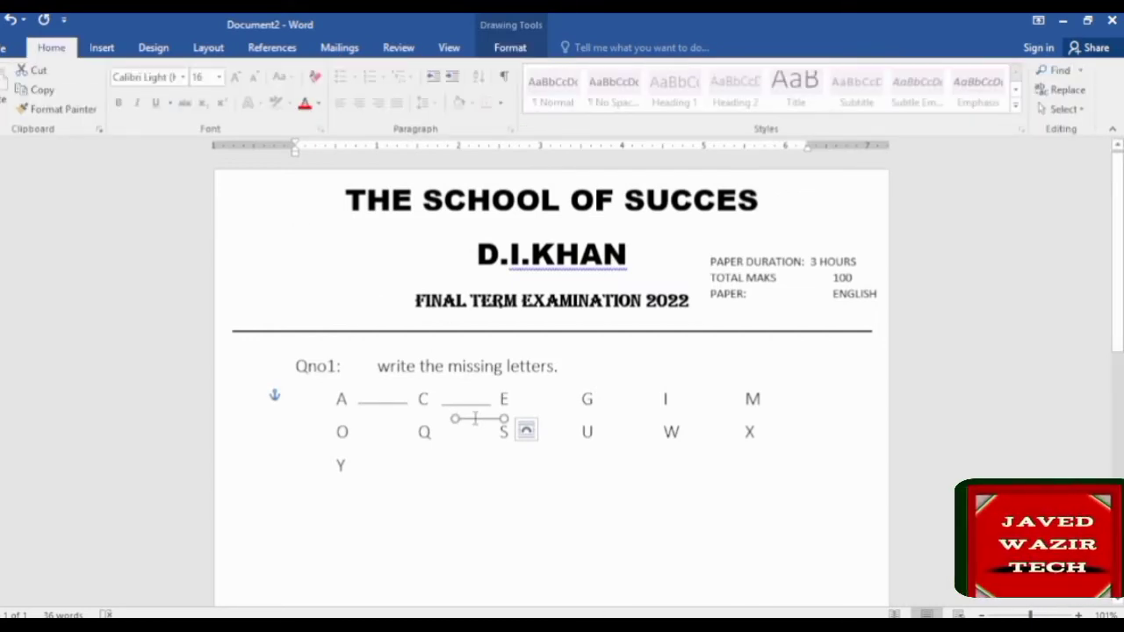
Step: Copy and paste the blank line, and place the copy between E and G
right_click(466, 420)
key("Escape")
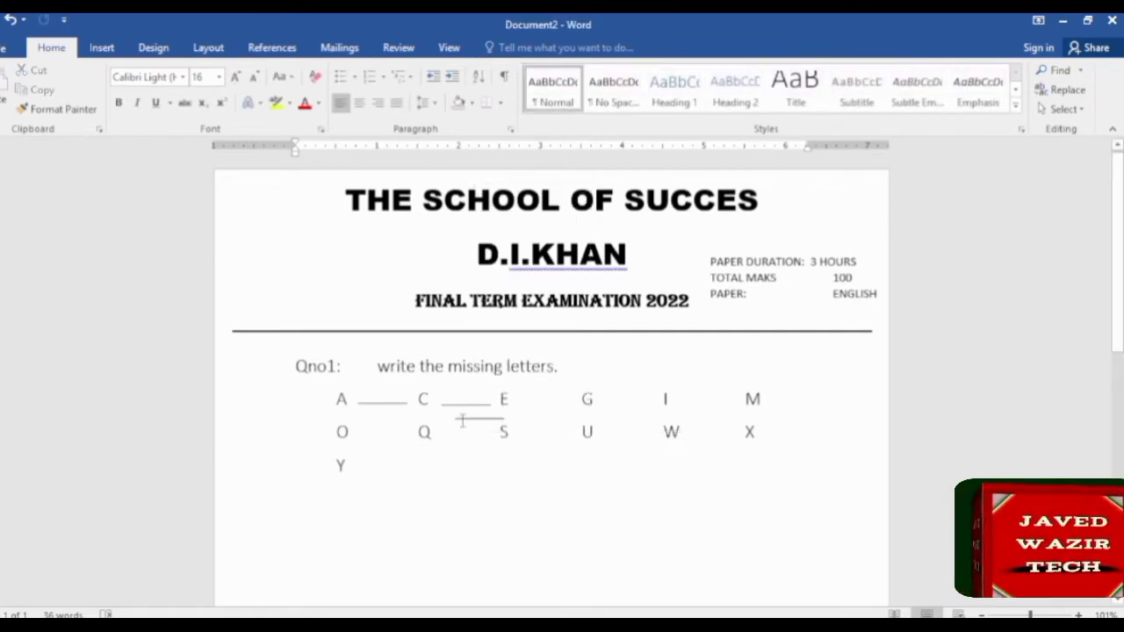
left_click(468, 419)
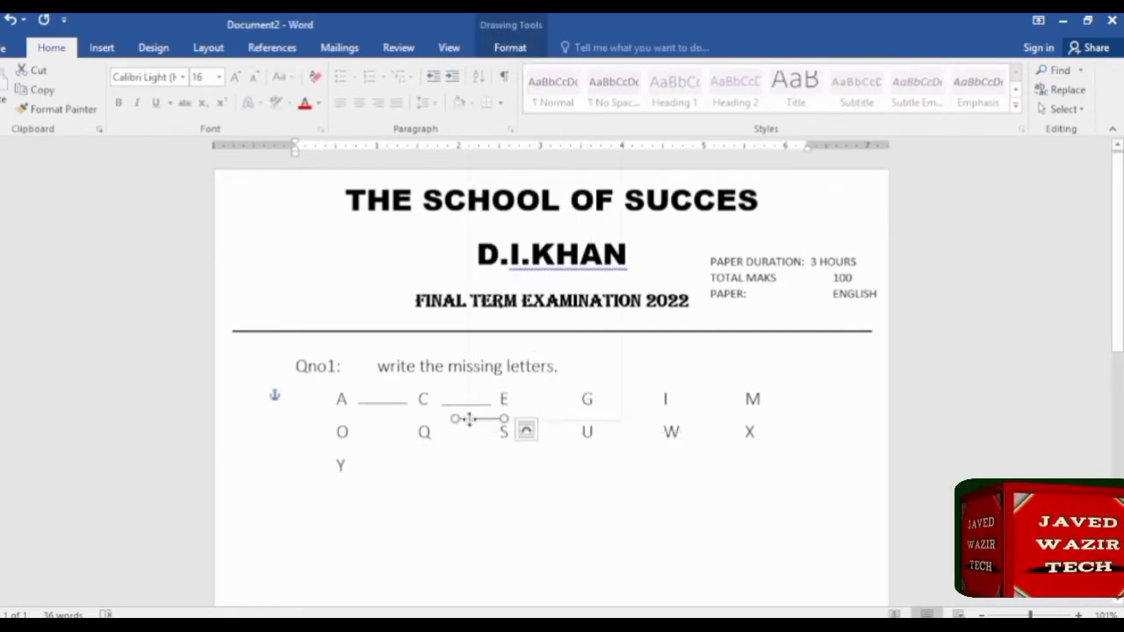
right_click(469, 419)
left_click(513, 175)
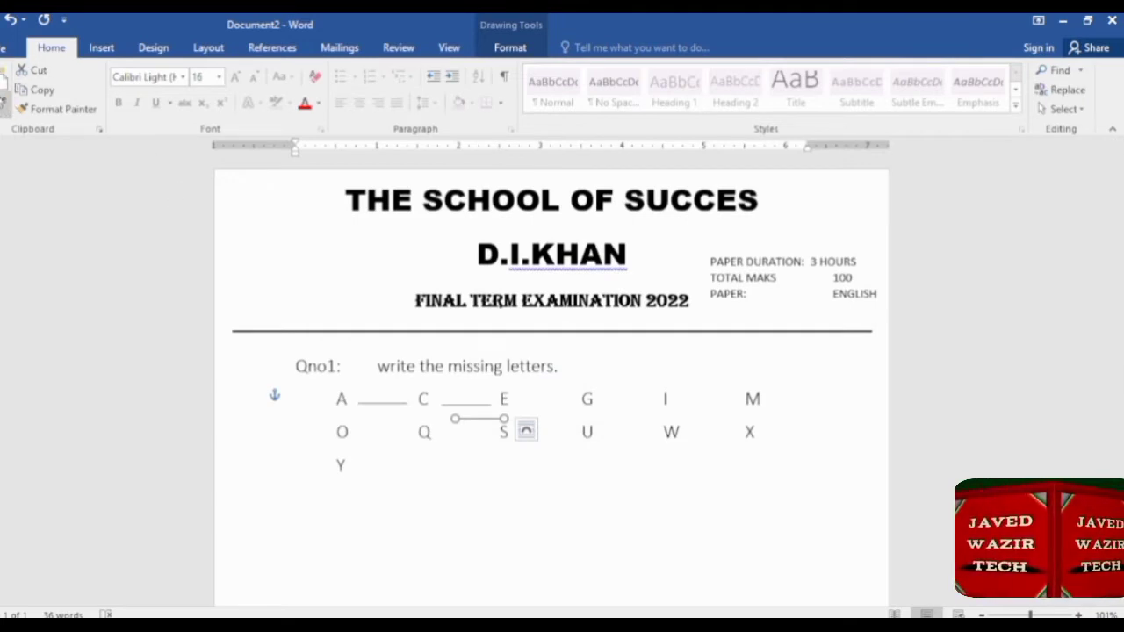
left_click(4, 103)
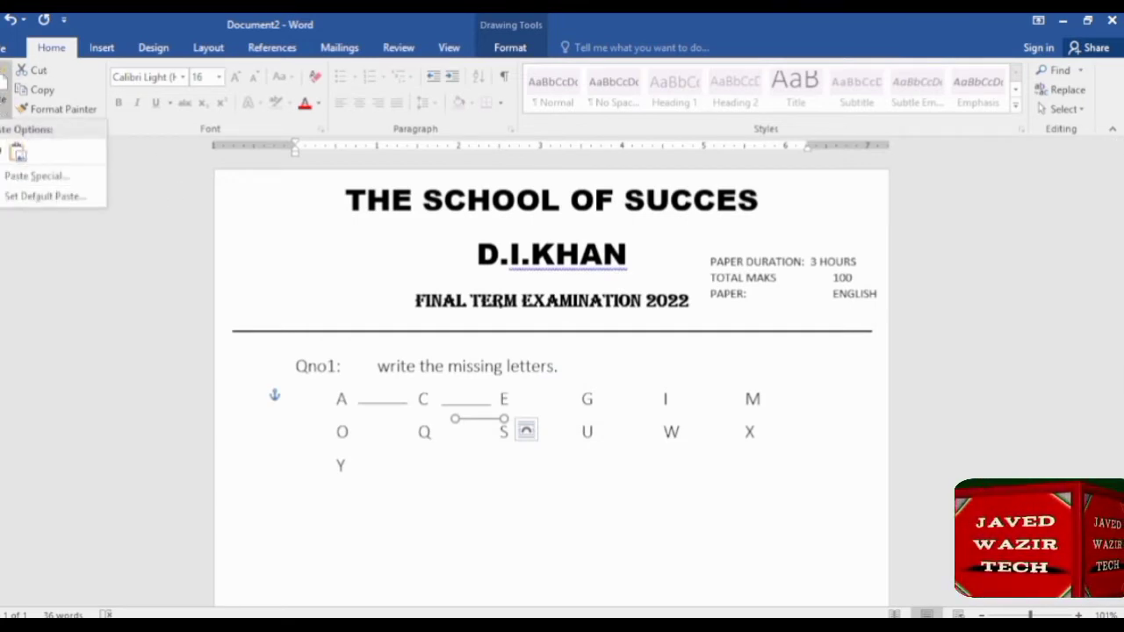
left_click(17, 153)
left_click_drag(488, 432, 514, 460)
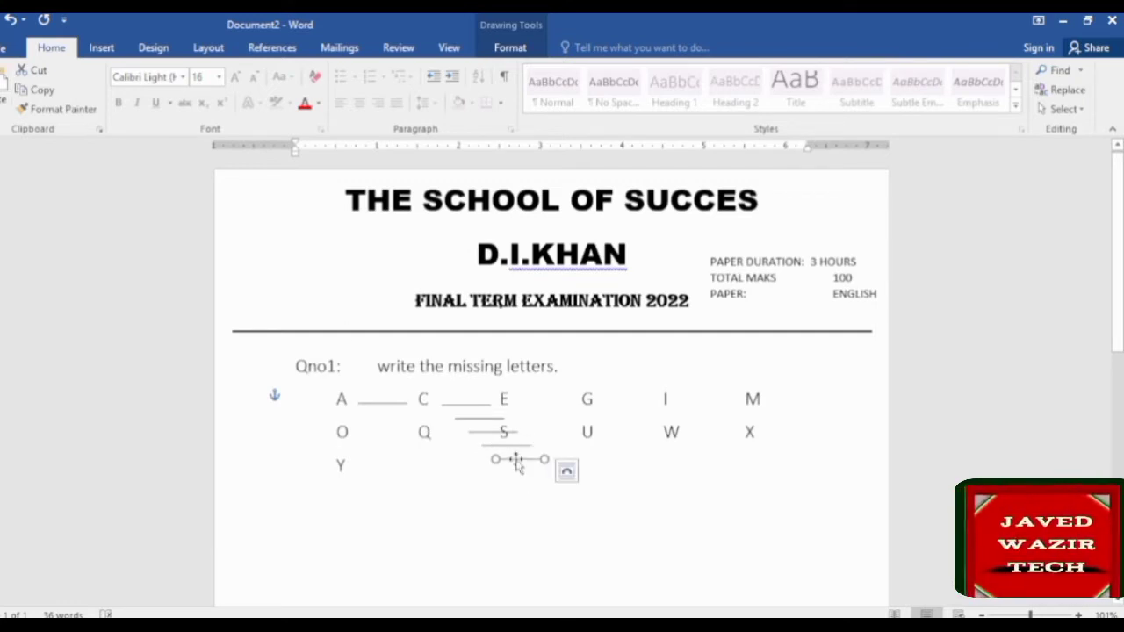
left_click_drag(514, 459, 540, 401)
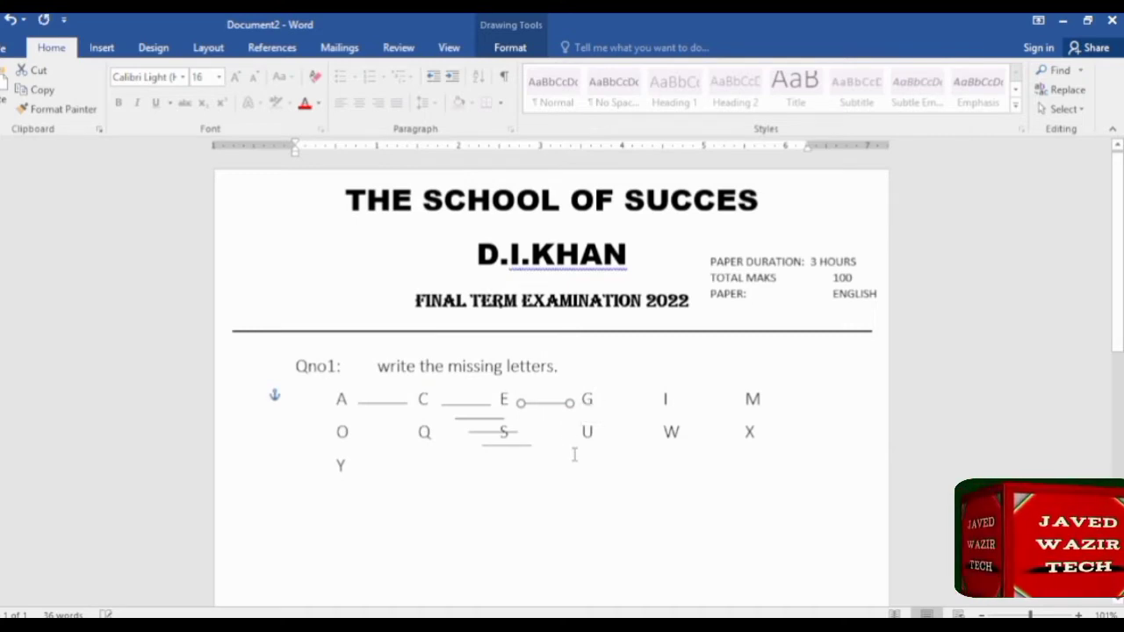
key("ctrl+Down")
key("ctrl+Down")
key("ctrl+Down")
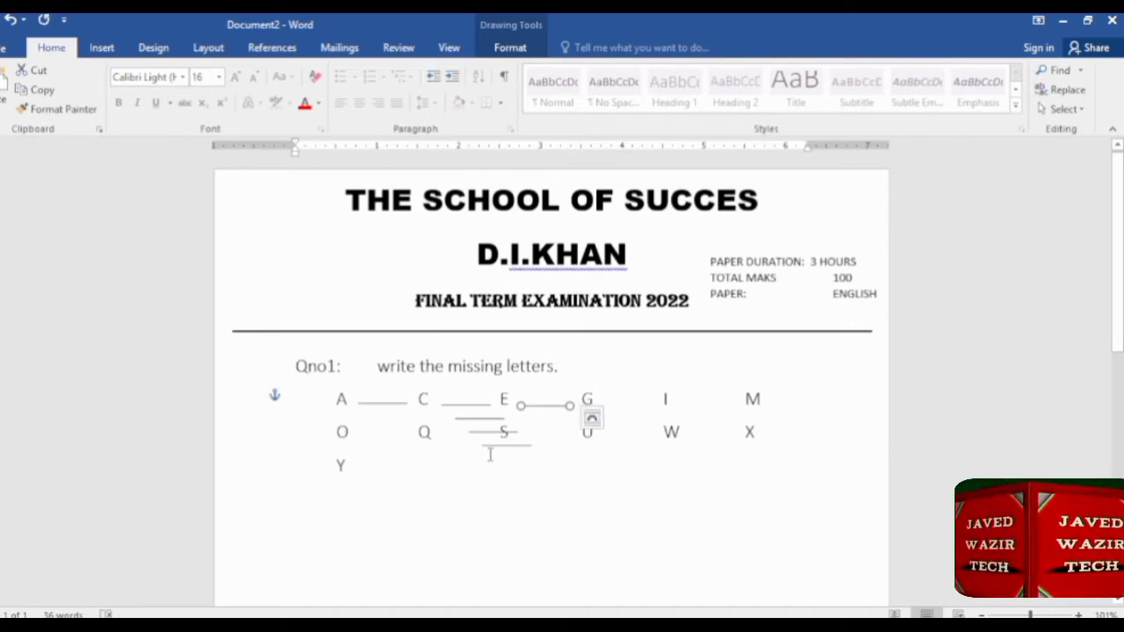
Step: Position blank lines between G–I, O–Q, Q–S, I–M and S–U, then select the trailing M
left_click(496, 445)
mouse_move(505, 444)
left_mouse_down()
mouse_move(624, 420)
mouse_move(632, 409)
mouse_move(621, 405)
left_mouse_up()
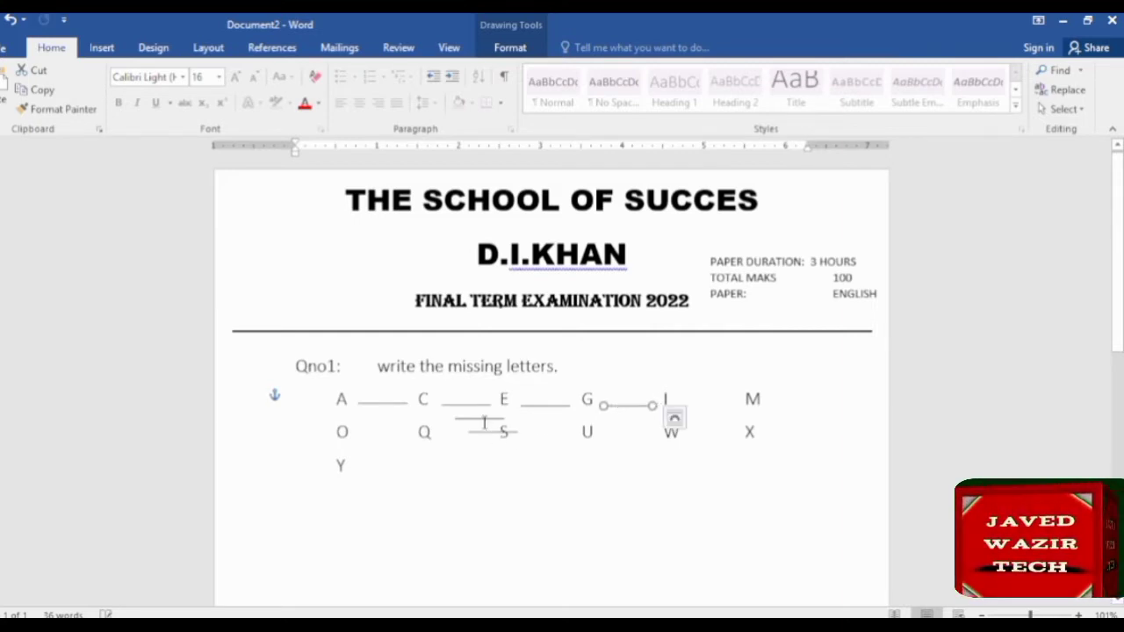
mouse_move(463, 420)
left_mouse_down()
mouse_move(373, 442)
mouse_move(379, 452)
mouse_move(387, 438)
left_mouse_up()
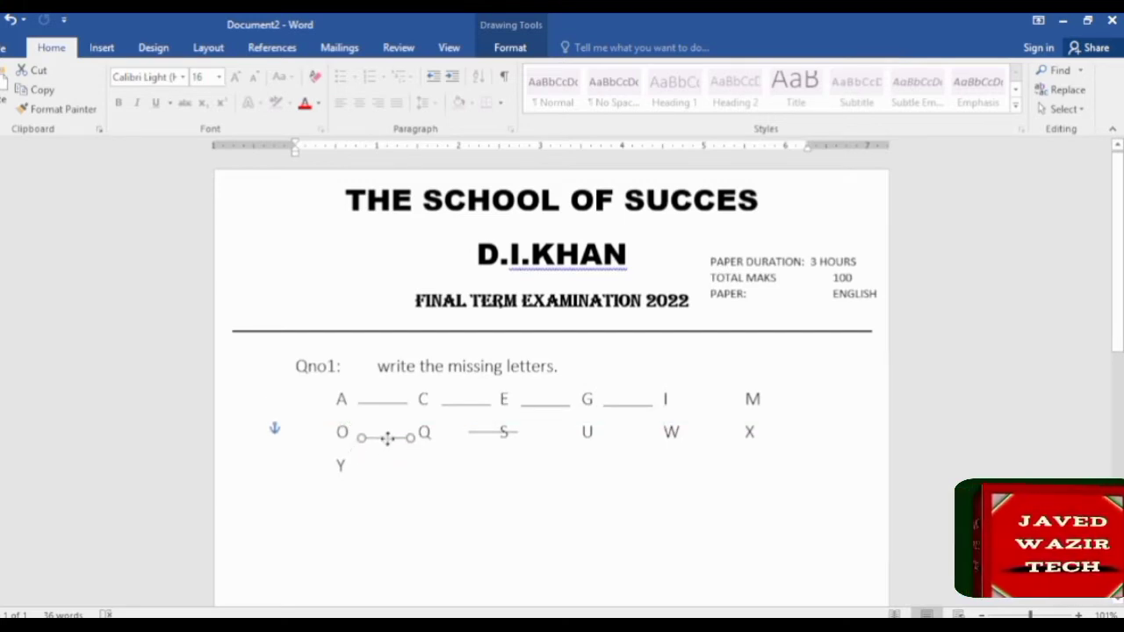
key("Up")
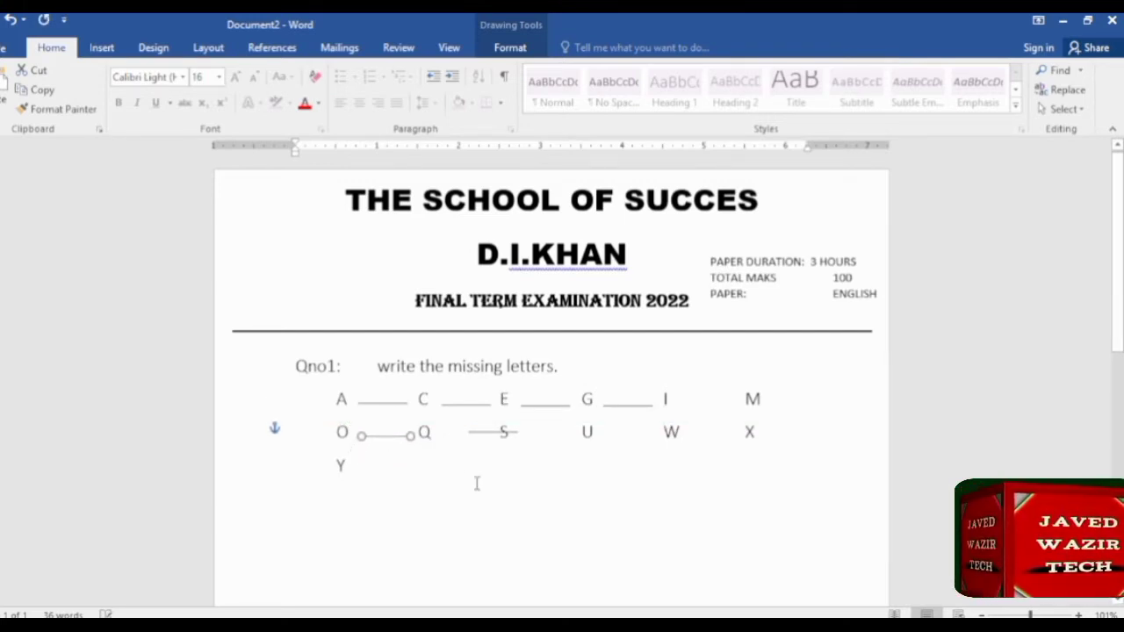
key("Left")
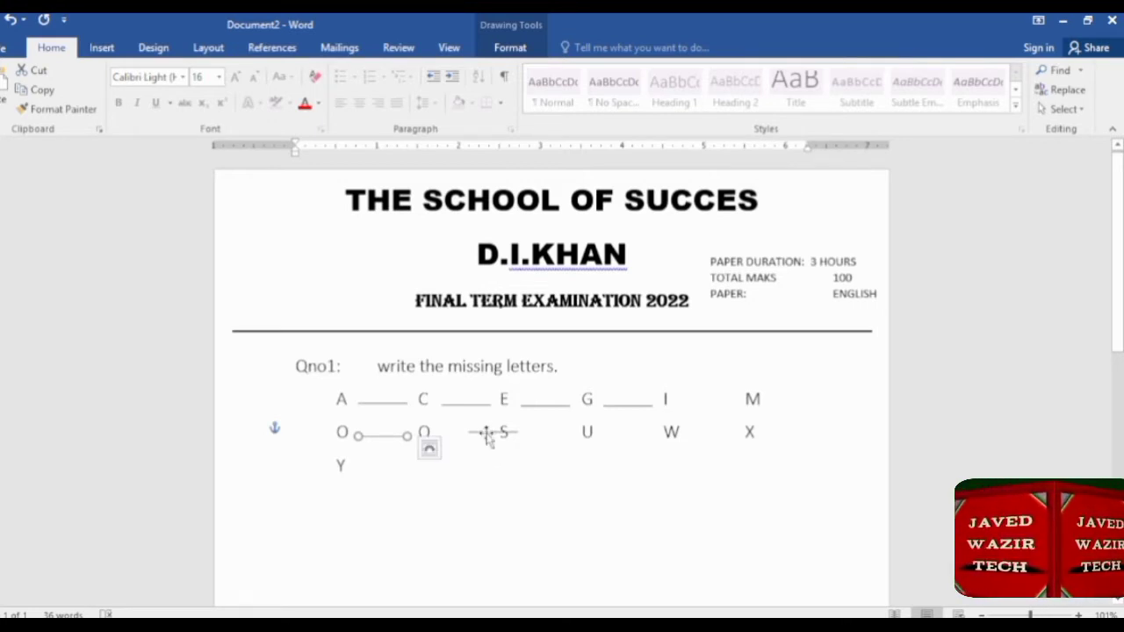
left_click_drag(485, 432, 461, 433)
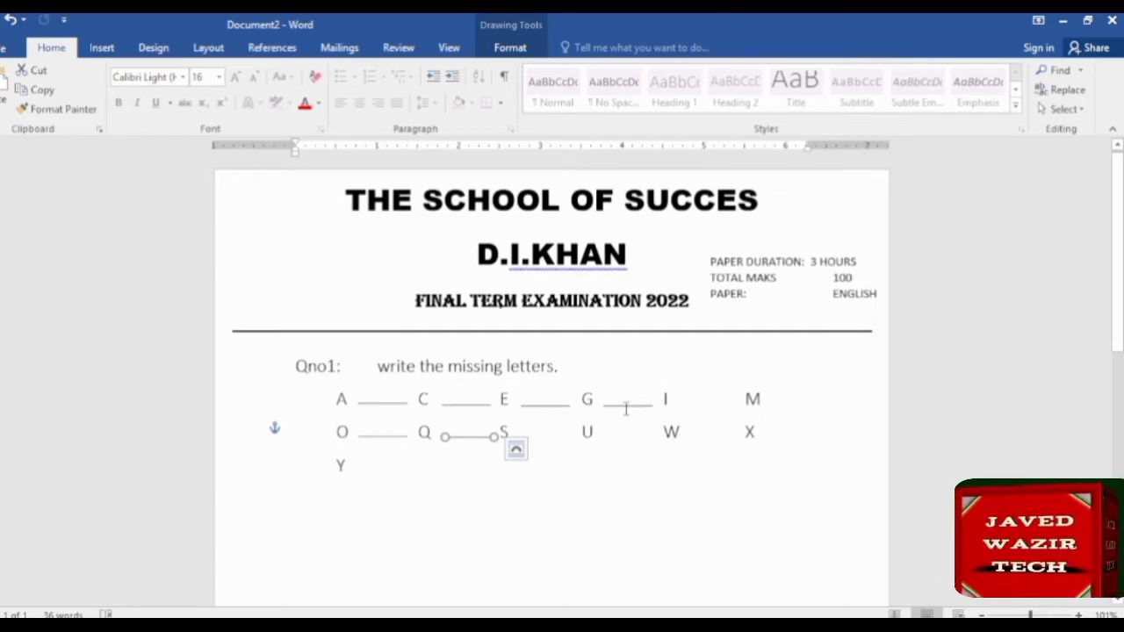
mouse_move(470, 436)
left_mouse_down()
mouse_move(630, 405)
mouse_move(642, 418)
left_mouse_up()
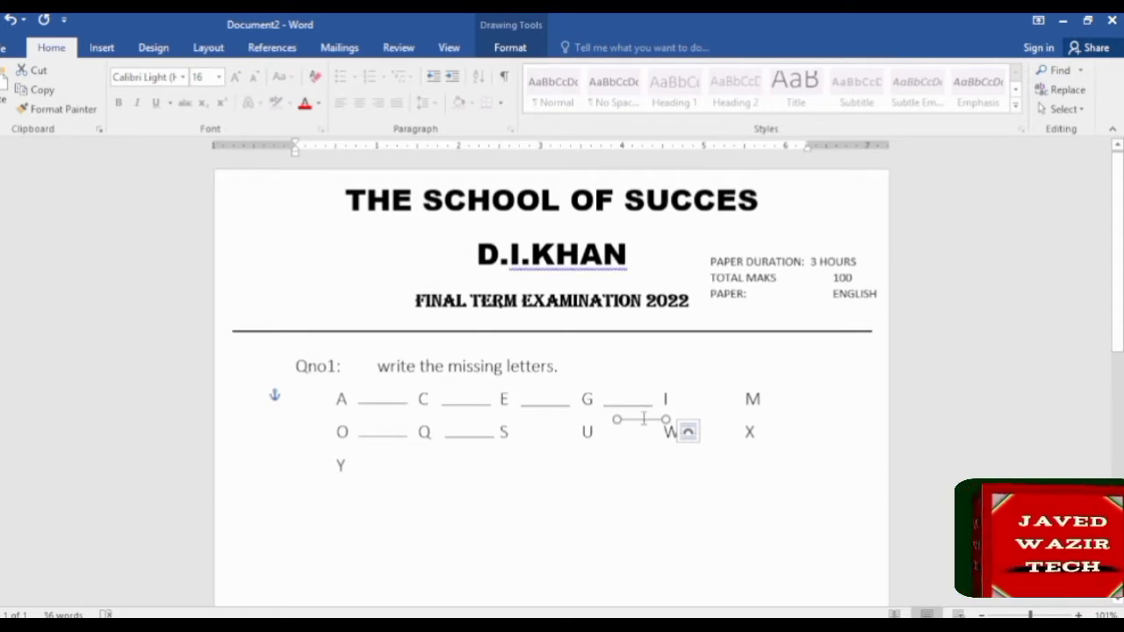
left_click_drag(643, 421, 707, 406)
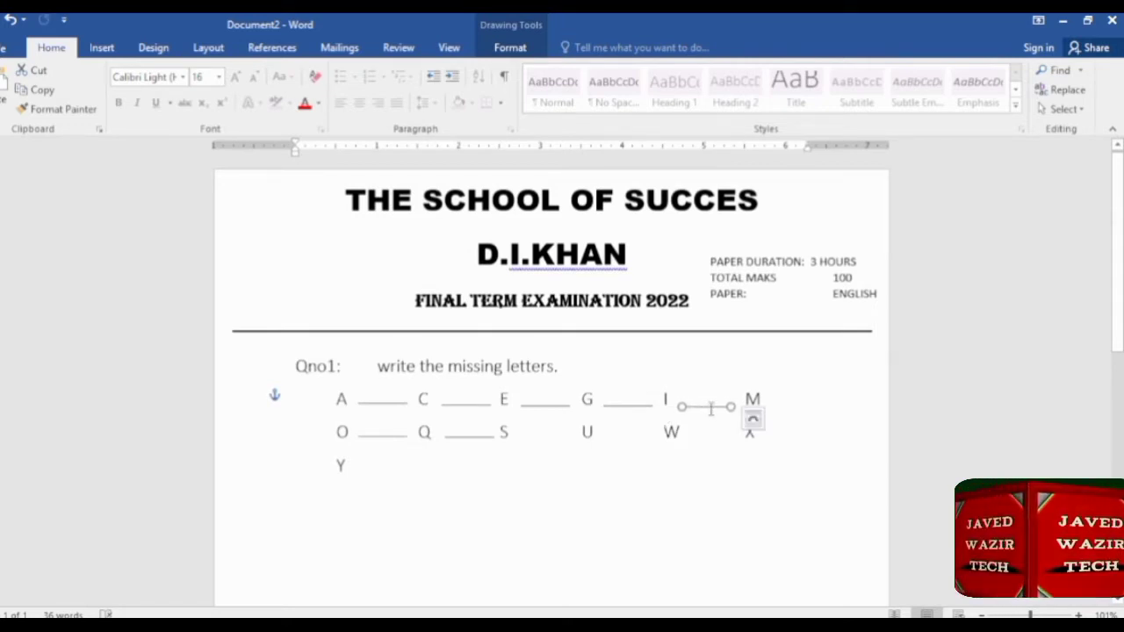
left_click_drag(712, 409, 575, 428)
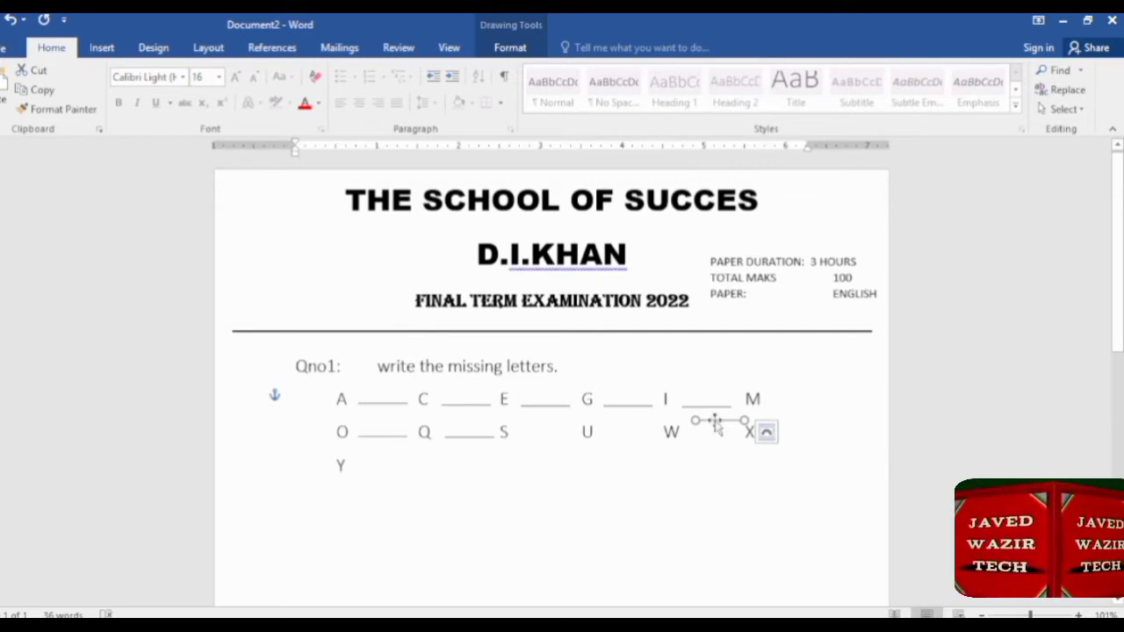
left_click_drag(575, 428, 541, 444)
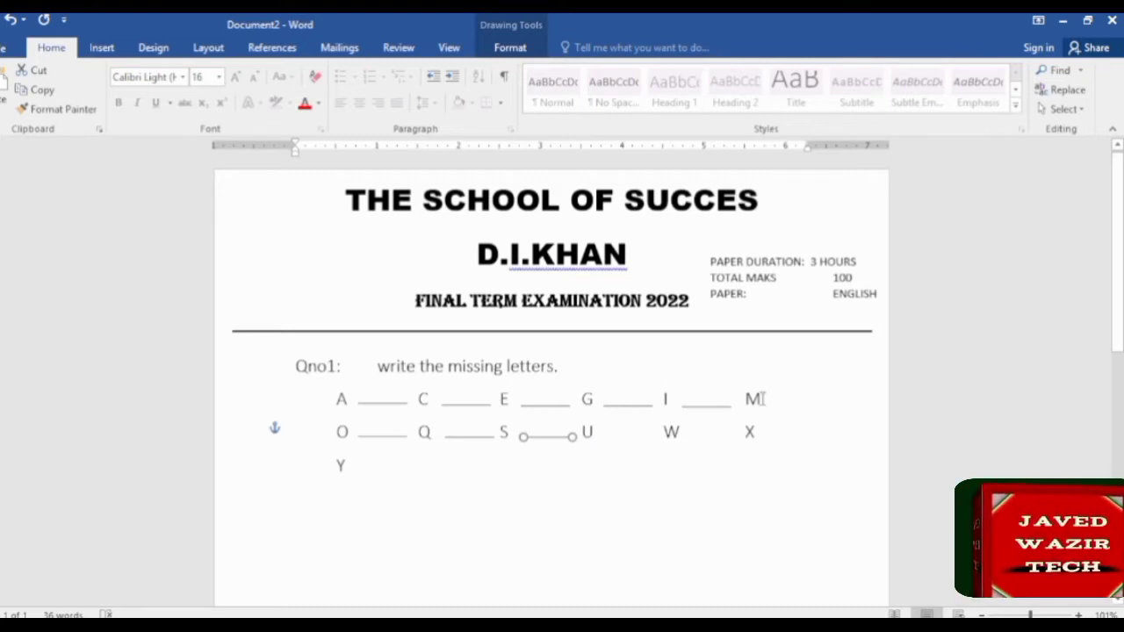
left_click_drag(768, 399, 745, 401)
Step: End the first row with K and retype the second row as M O Q S U W
type("K")
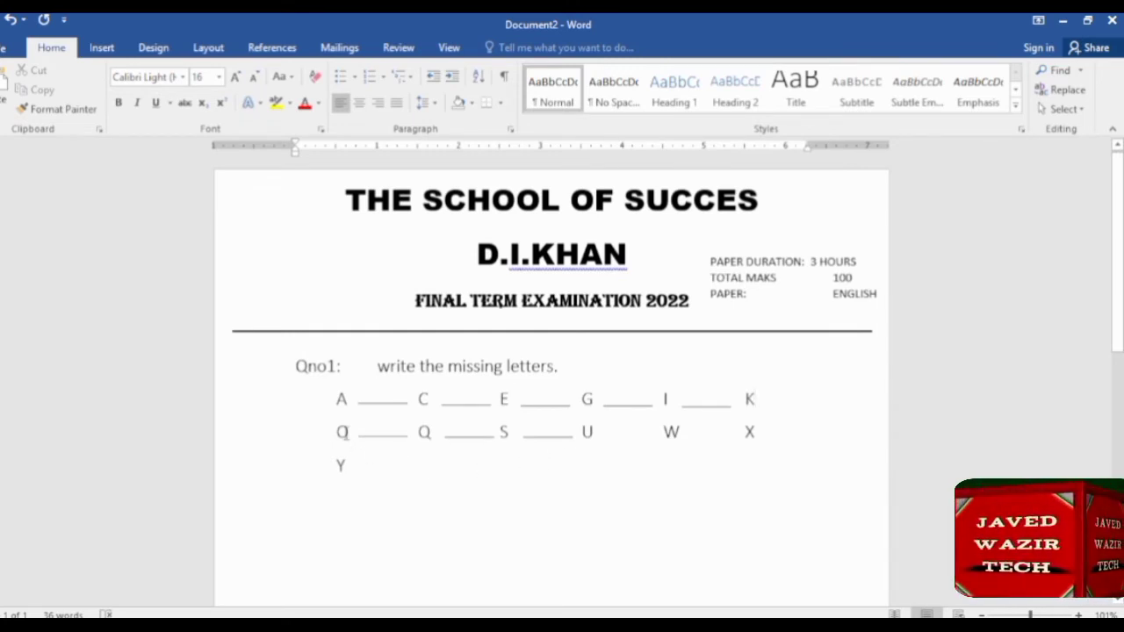
double_click(343, 432)
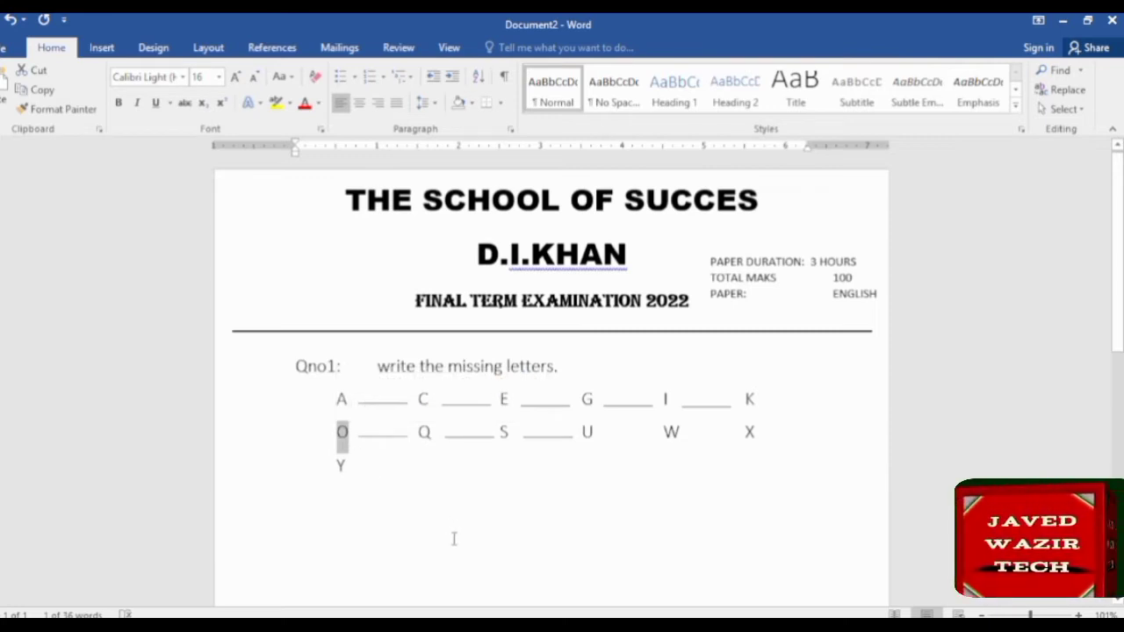
type("M")
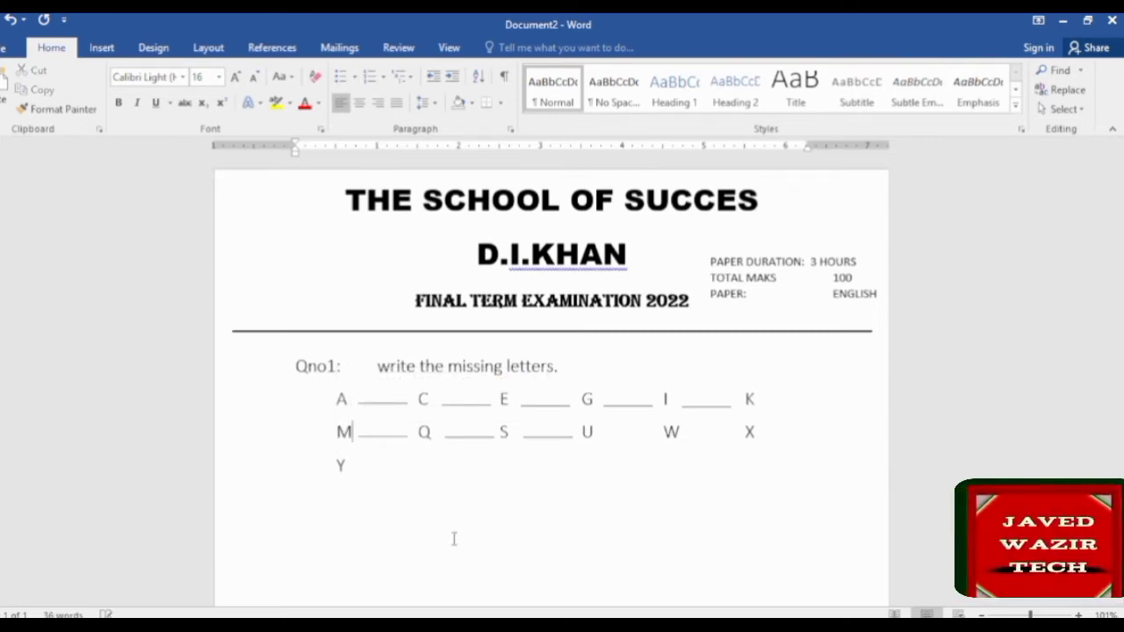
double_click(425, 432)
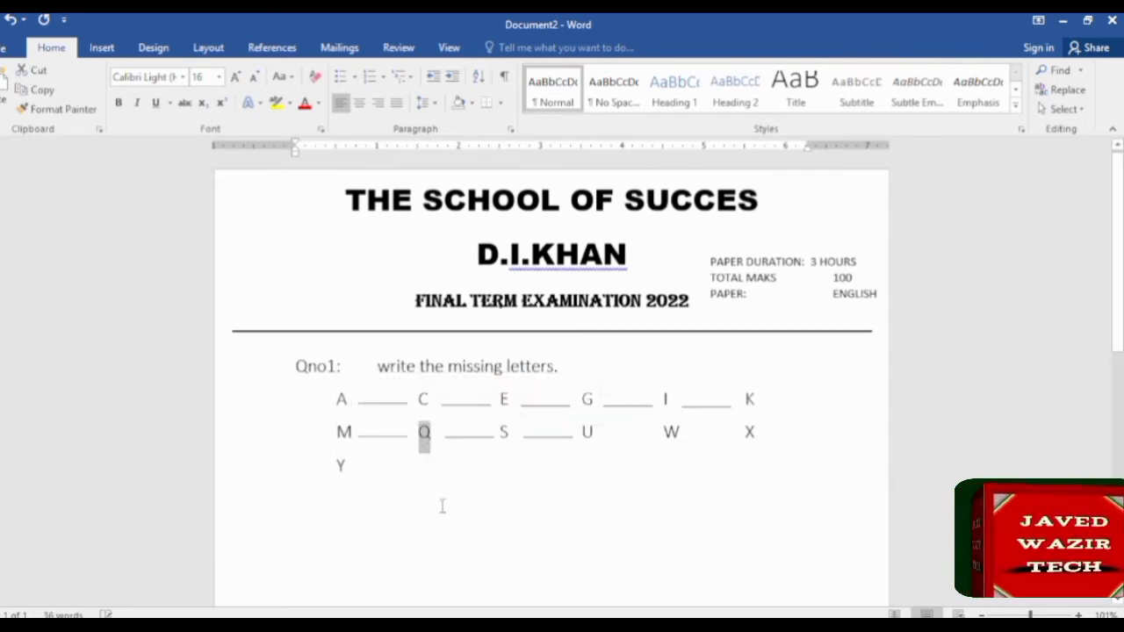
type("O")
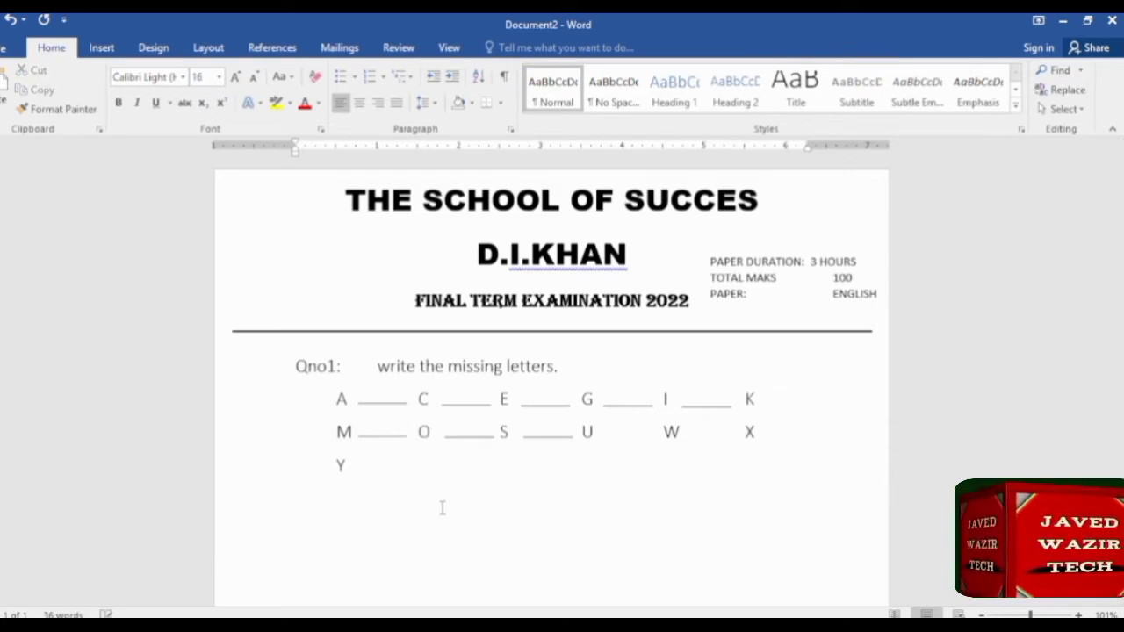
double_click(503, 432)
type("Q")
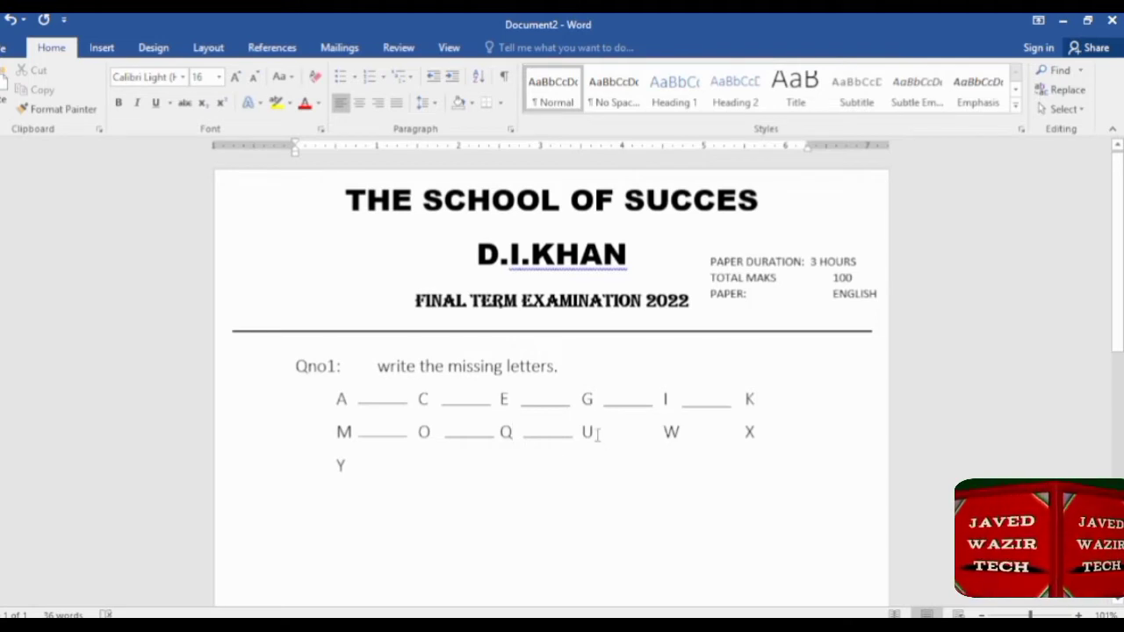
double_click(587, 433)
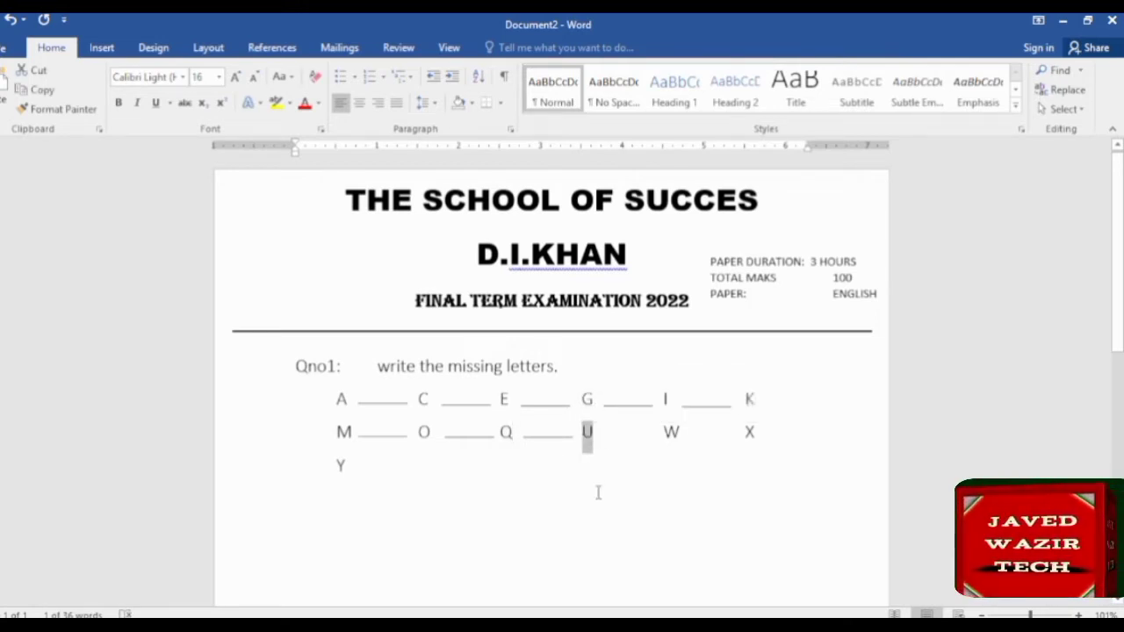
type("S")
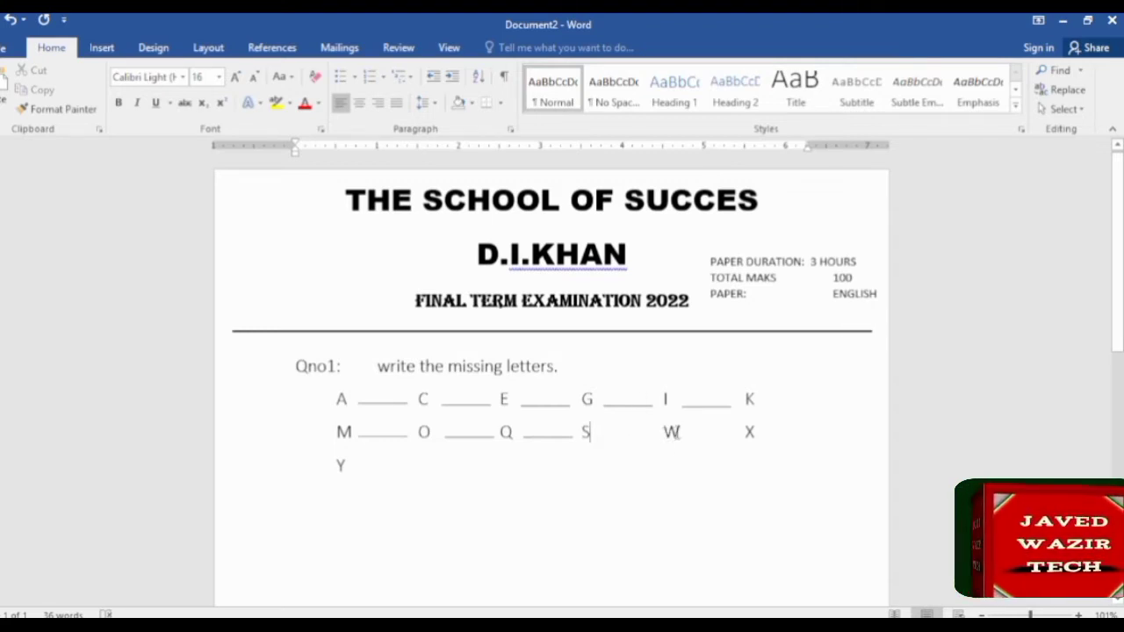
double_click(671, 432)
type("U")
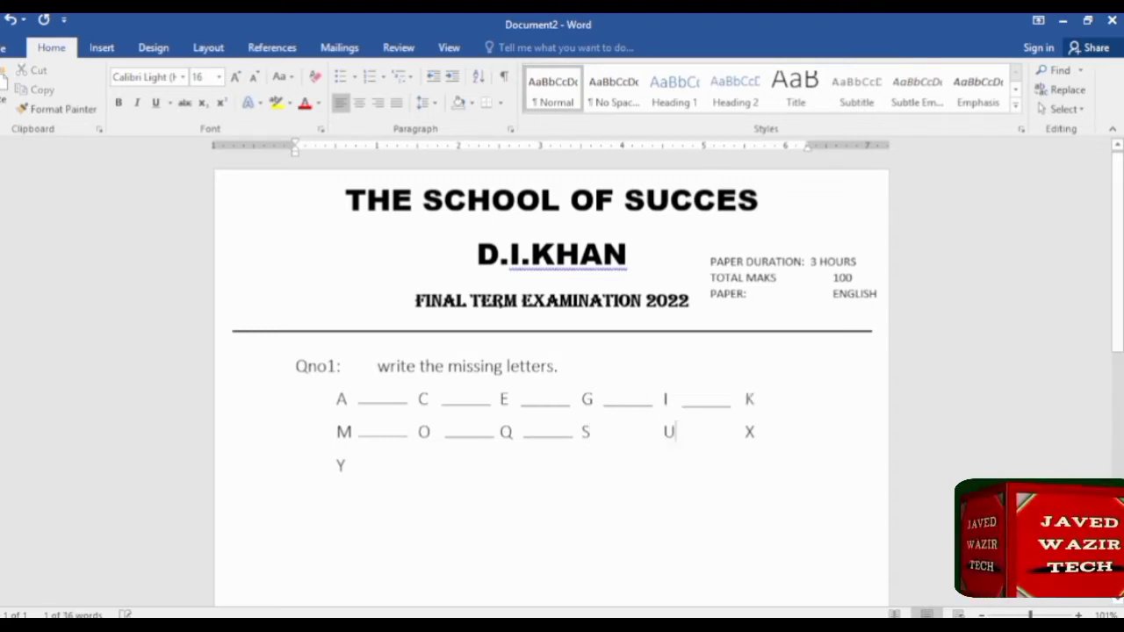
double_click(748, 432)
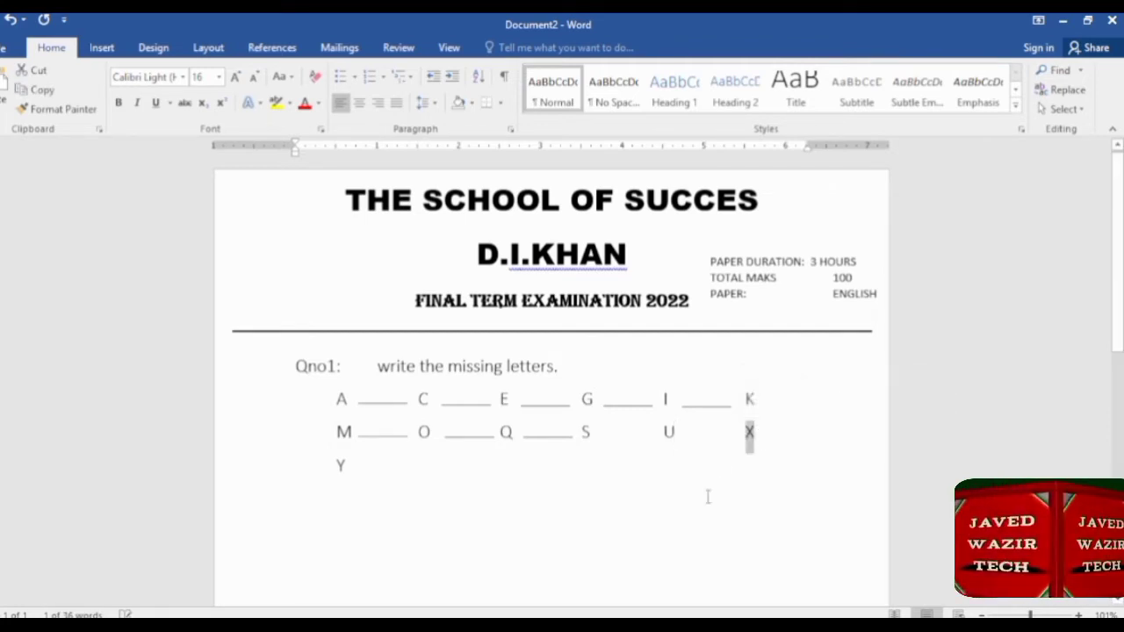
type("W")
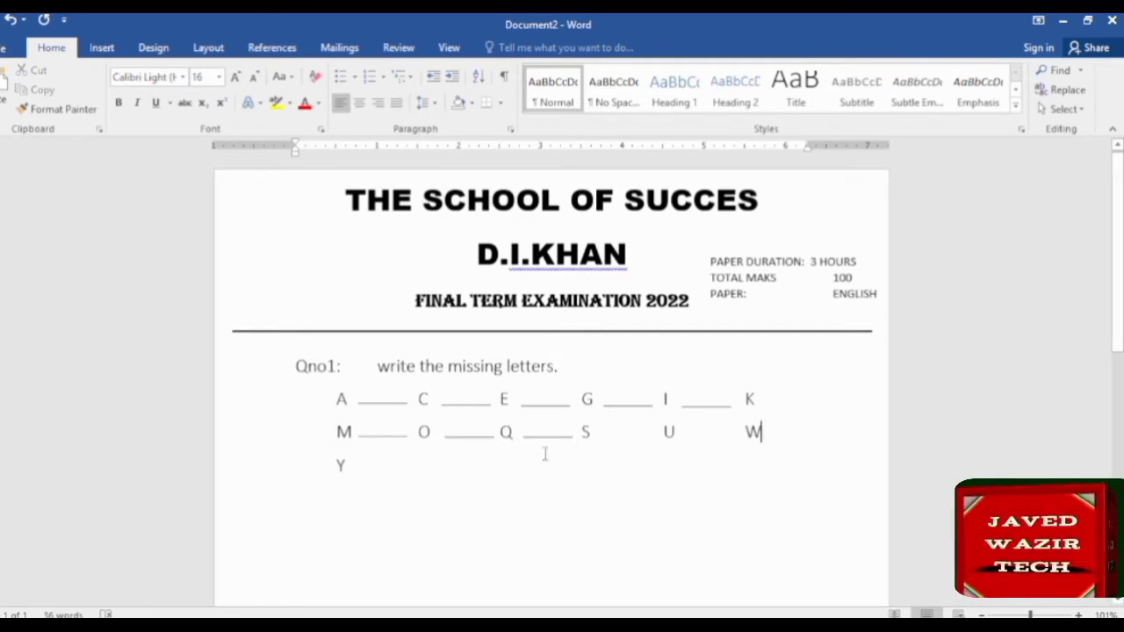
Step: Fit the answer line after S and place a copy between U and W
left_click(702, 406)
mouse_move(708, 409)
left_mouse_down()
mouse_move(697, 424)
mouse_move(622, 438)
left_mouse_up()
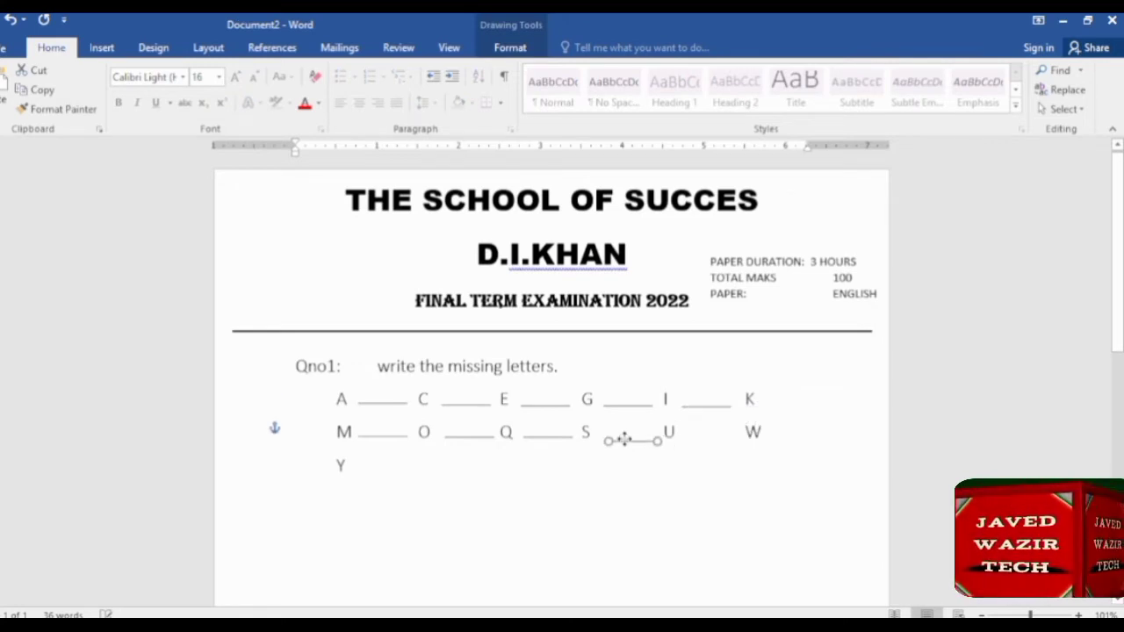
left_click(705, 408)
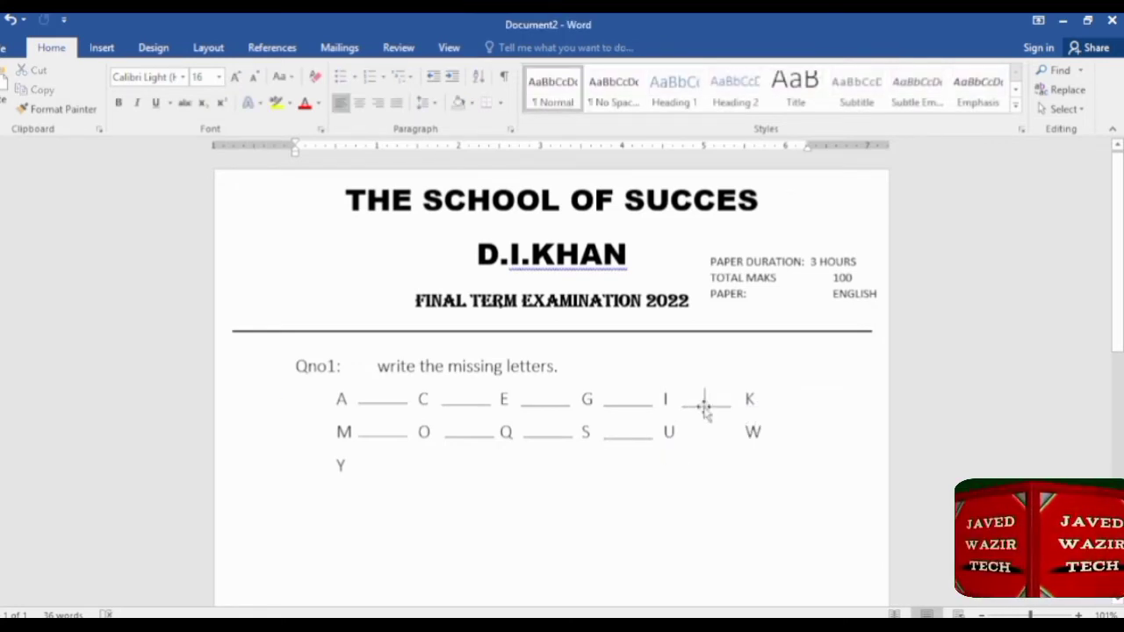
left_click(704, 407)
left_click_drag(705, 408, 705, 424)
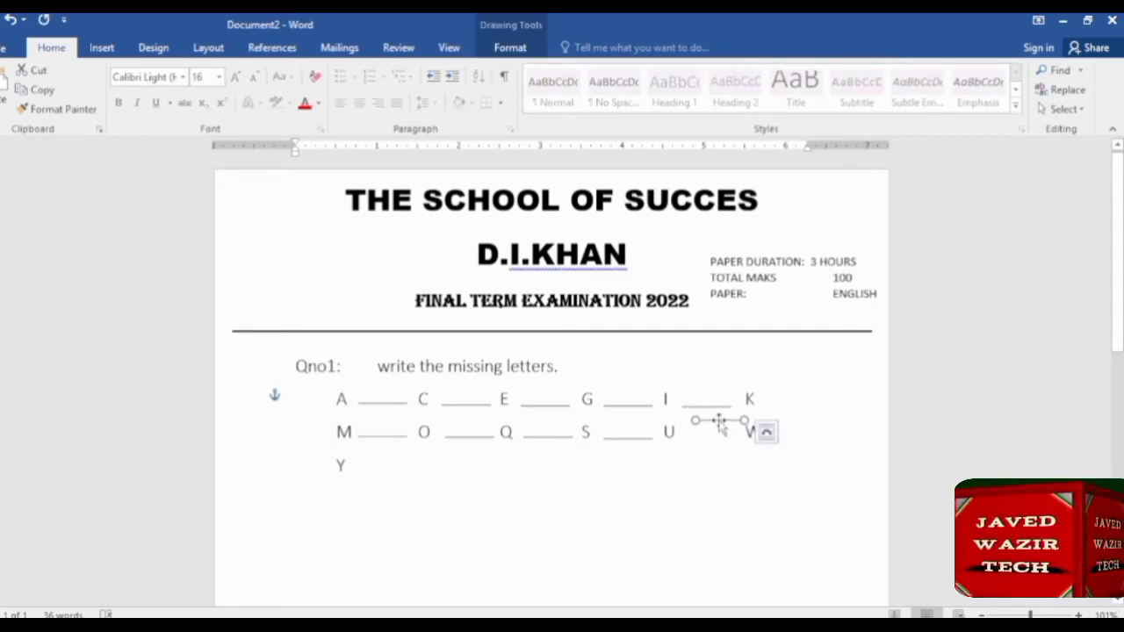
left_click_drag(718, 422, 710, 440)
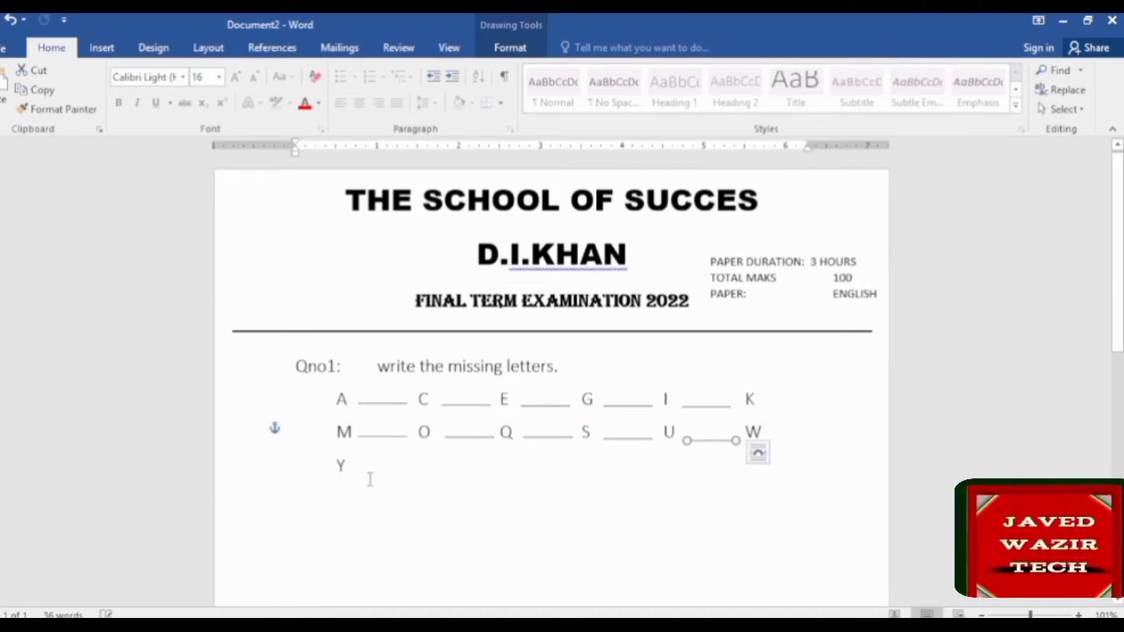
Step: Undo the accidental text-wrapping change and place an answer line after Y
left_click(757, 452)
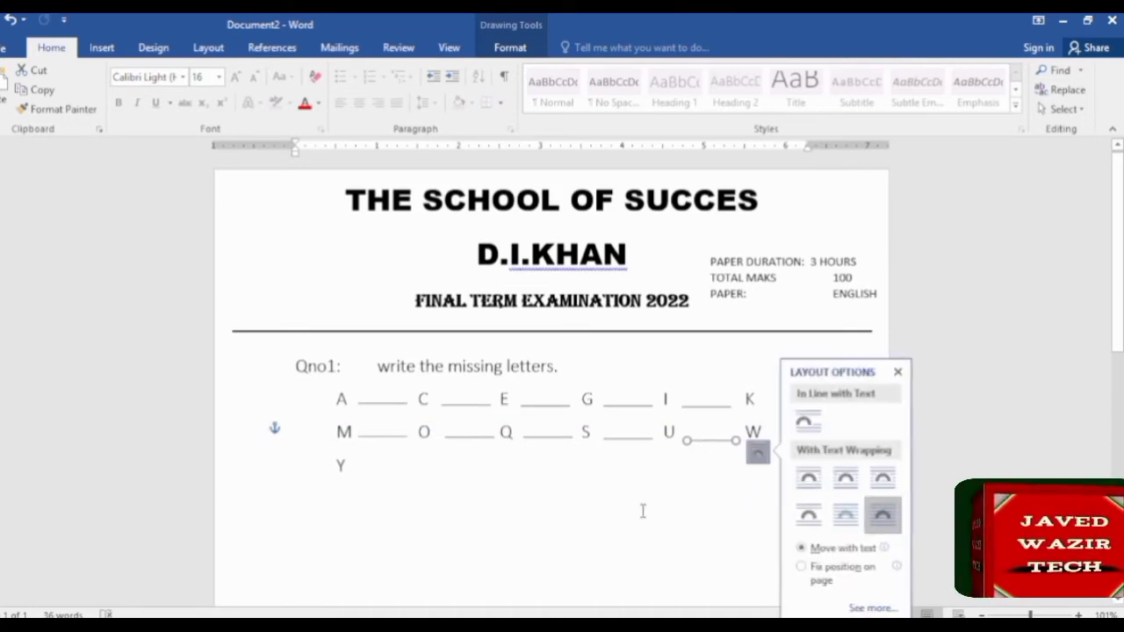
key("Up")
key("Left")
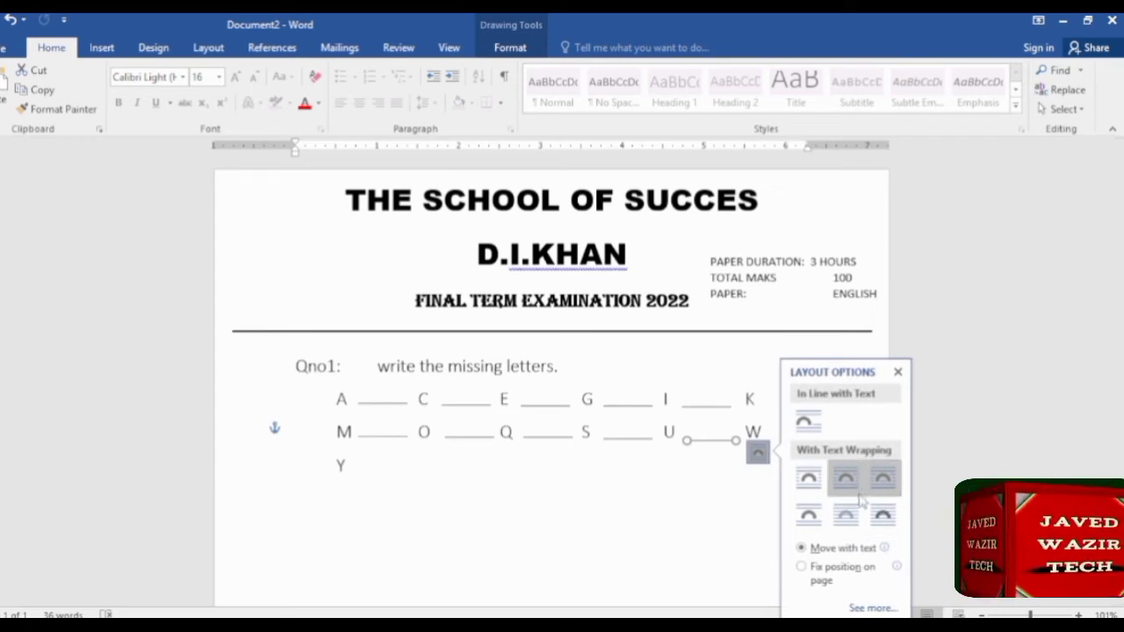
key("Return")
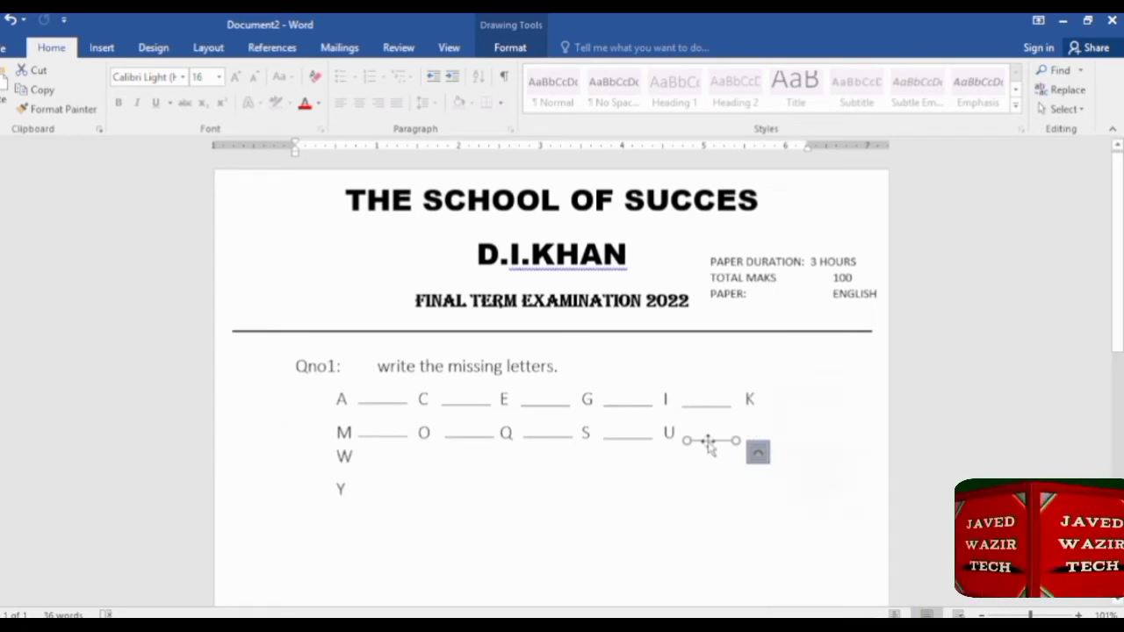
left_click(731, 459)
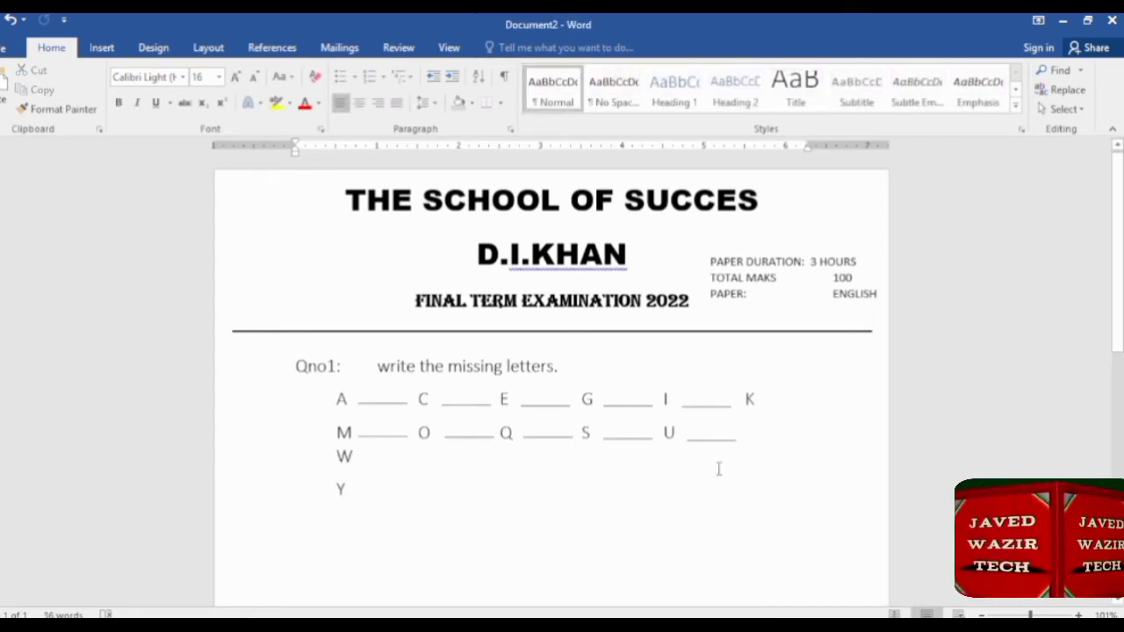
key("ctrl+z")
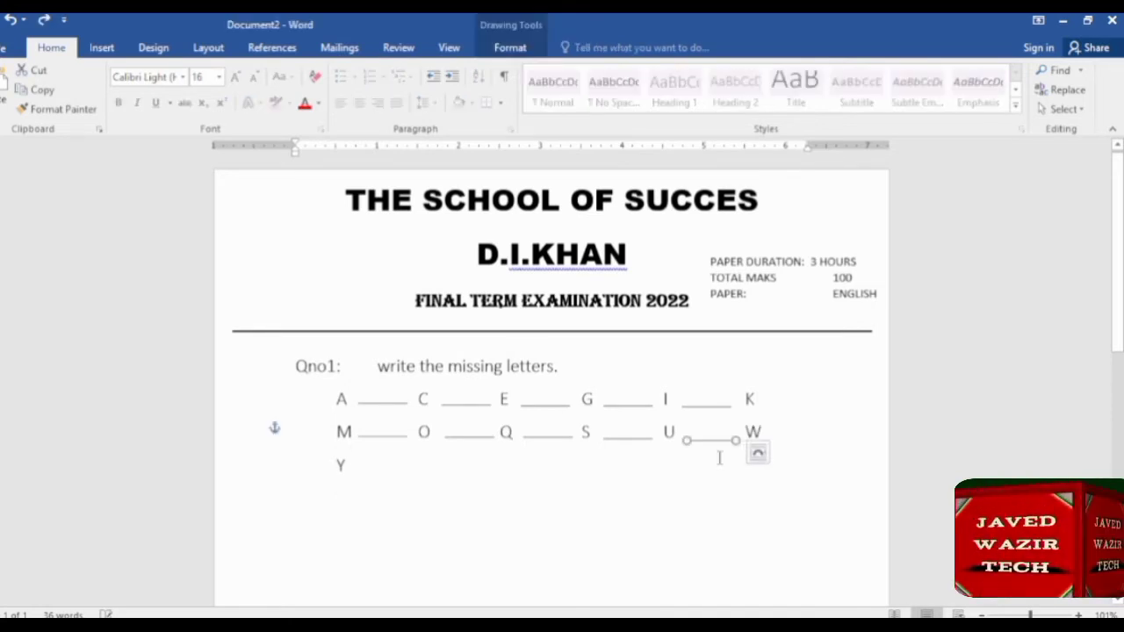
mouse_move(712, 442)
left_mouse_down()
mouse_move(725, 451)
mouse_move(385, 469)
left_mouse_up()
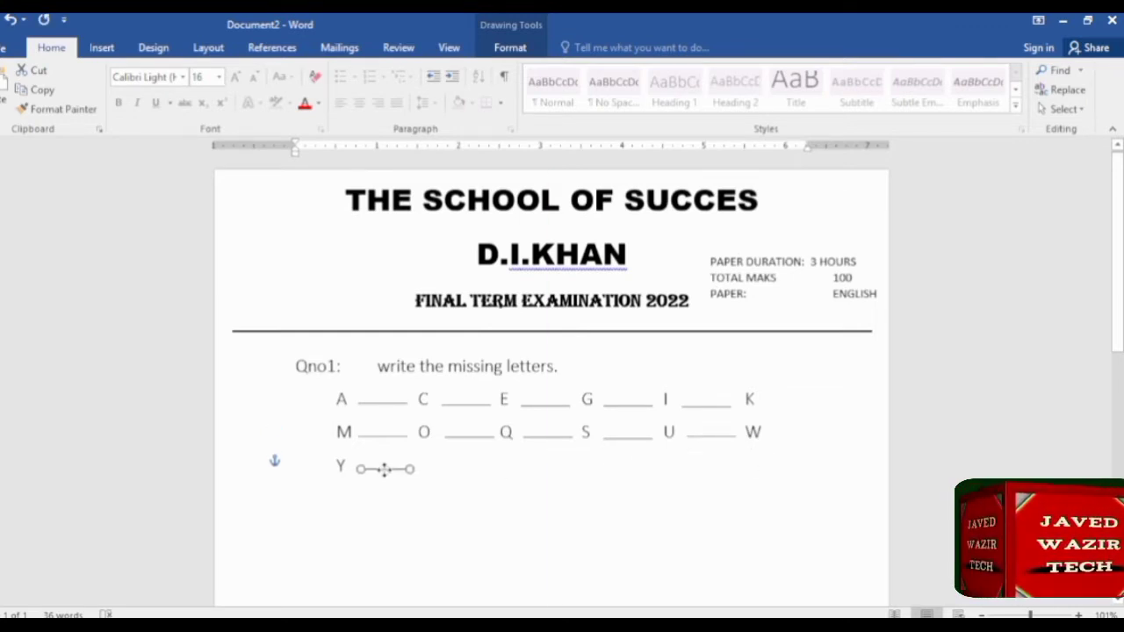
left_click(640, 482)
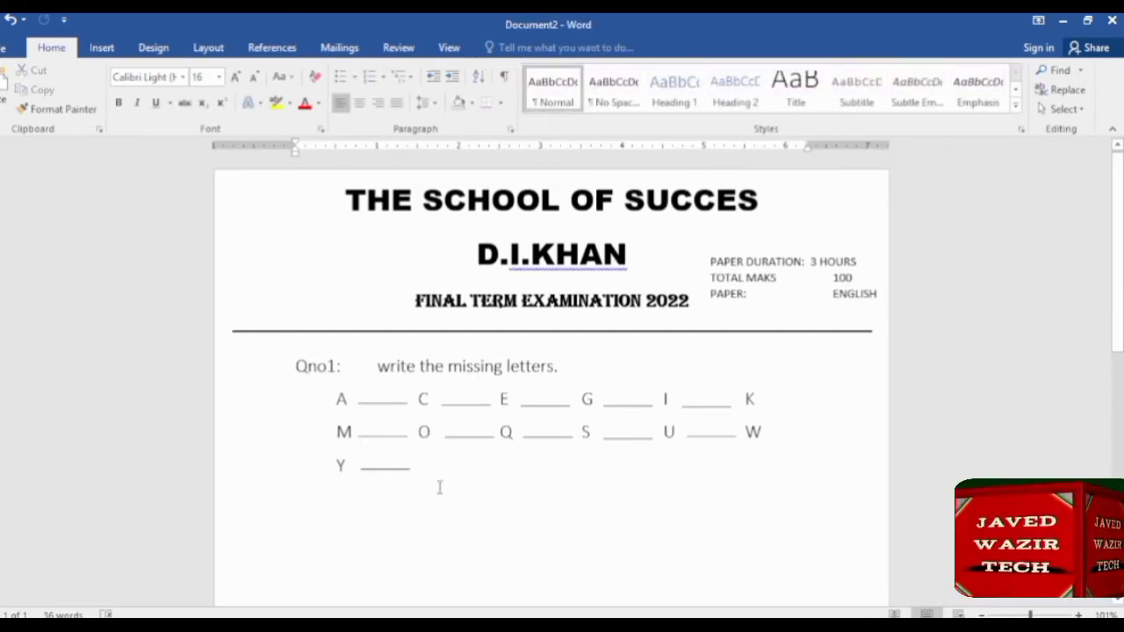
Step: Add a 'Q No2' heading in Capitalize Each Word case, then tab and 'write the name of the pictures.'
key("Return")
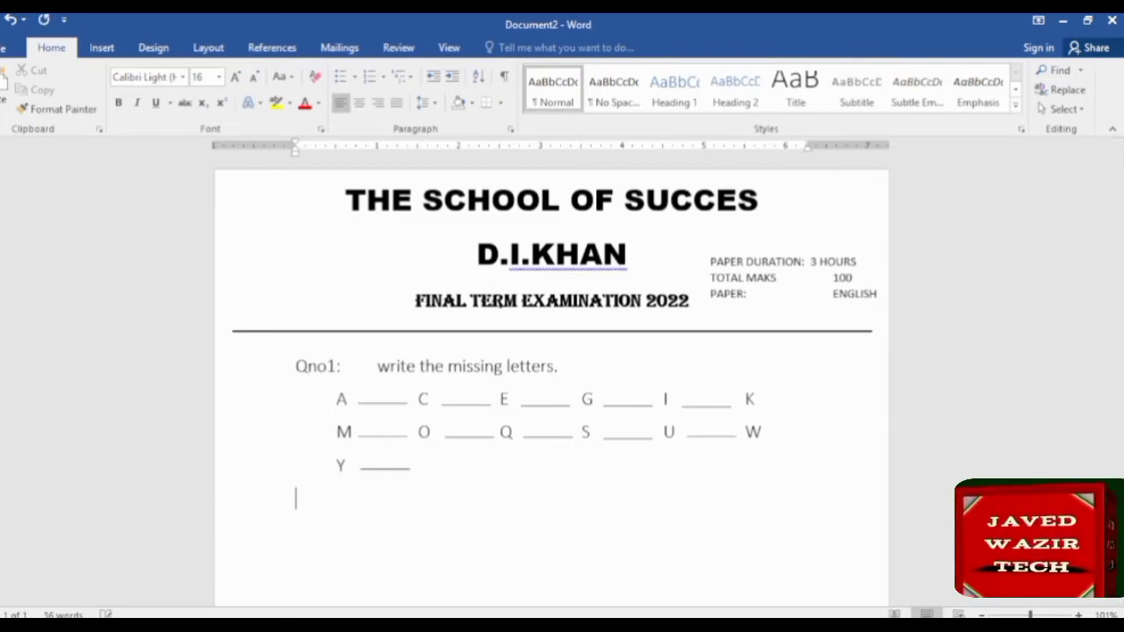
type("Q")
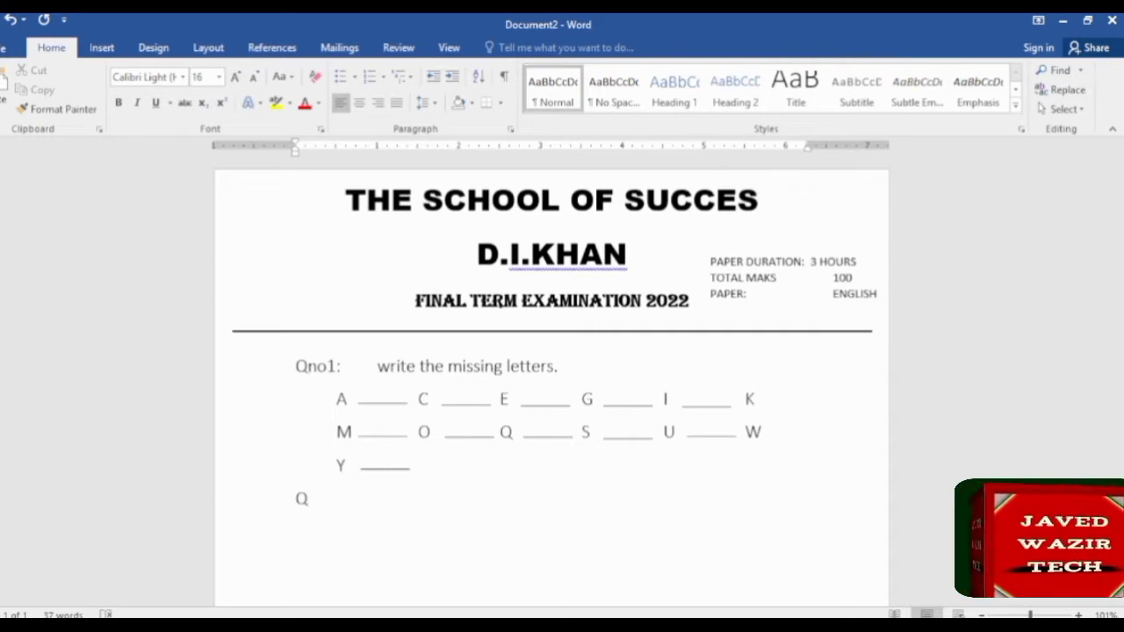
type(" NO2")
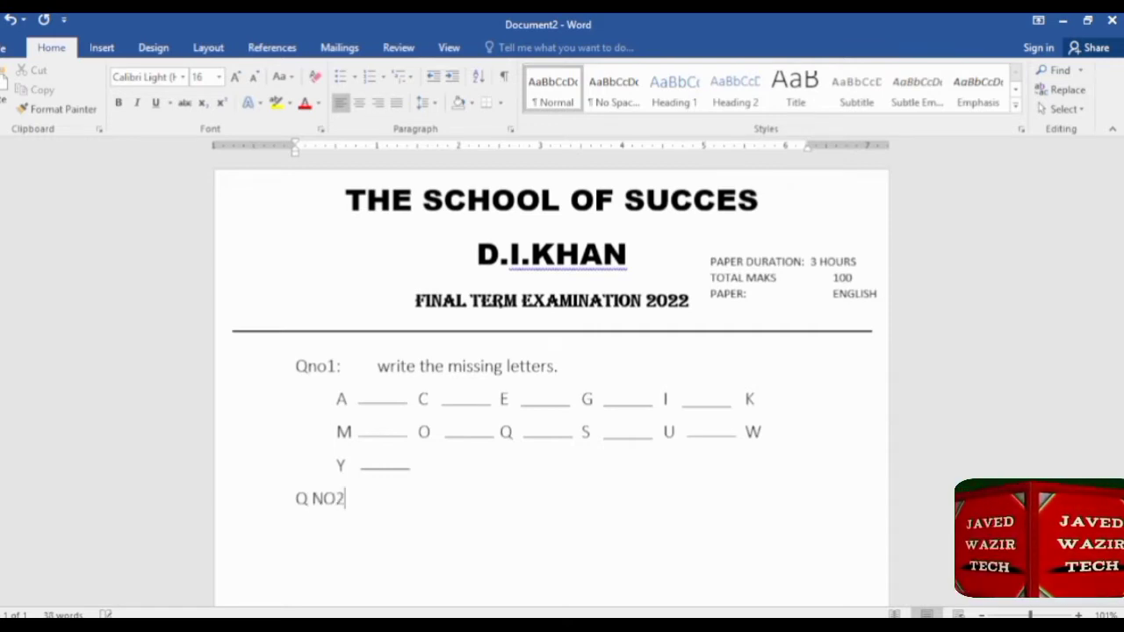
key("Tab")
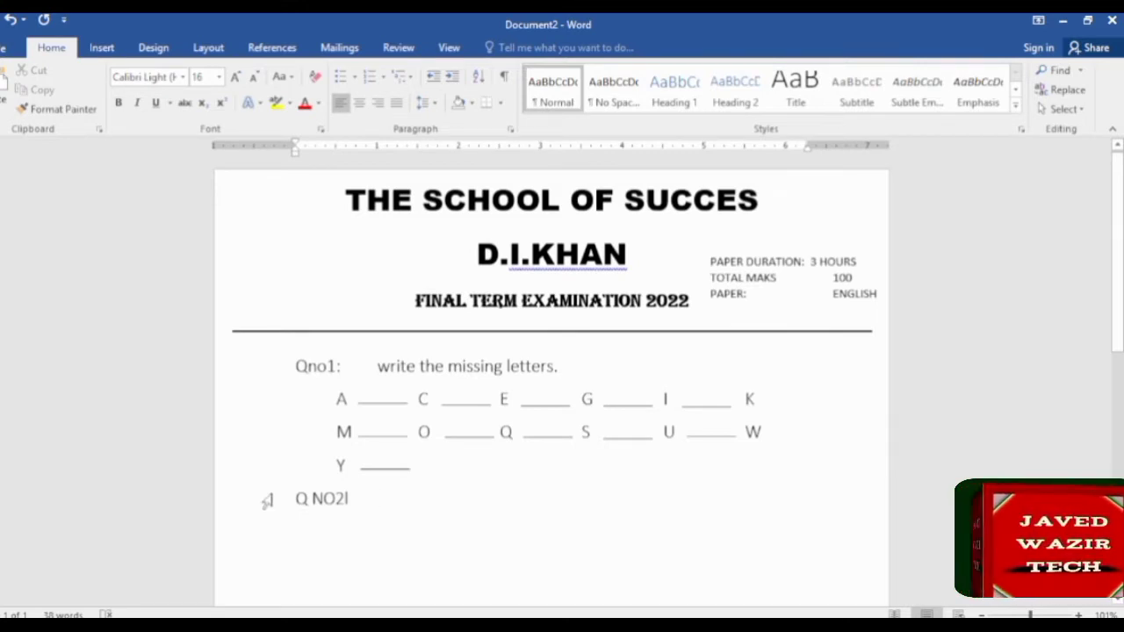
left_click(266, 500)
left_click(283, 77)
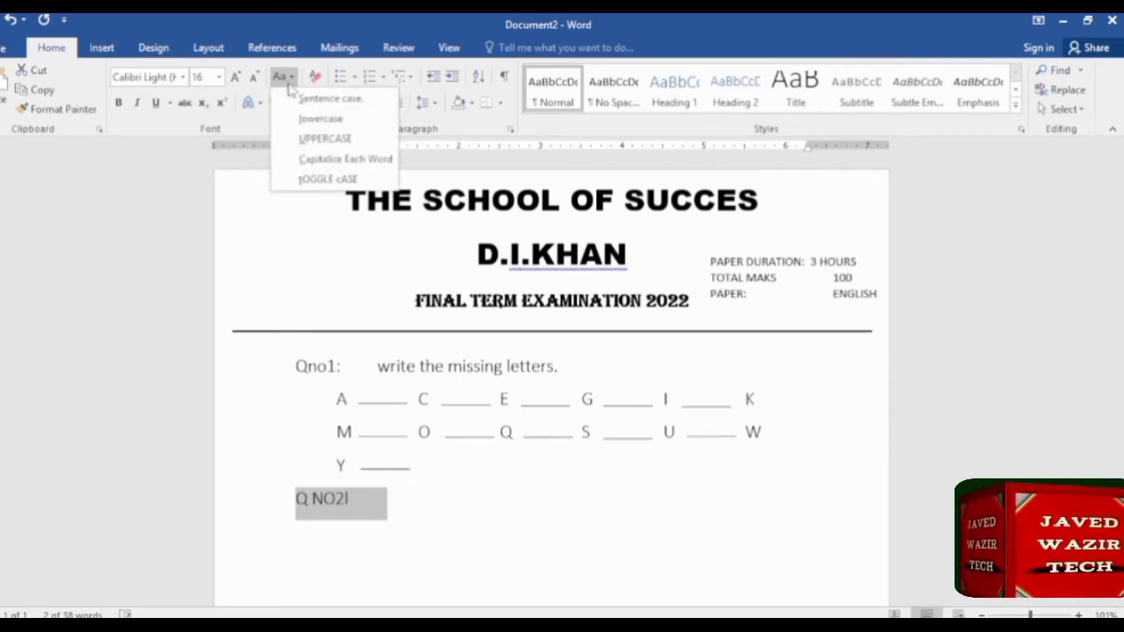
left_click(303, 161)
left_click(402, 516)
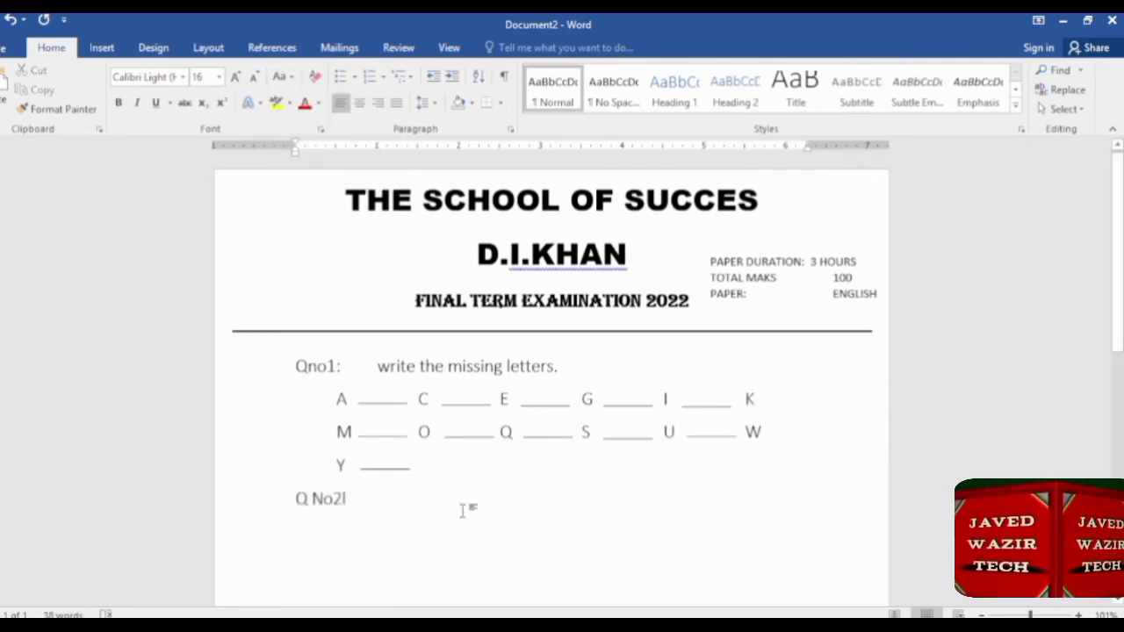
key("Tab")
type("write")
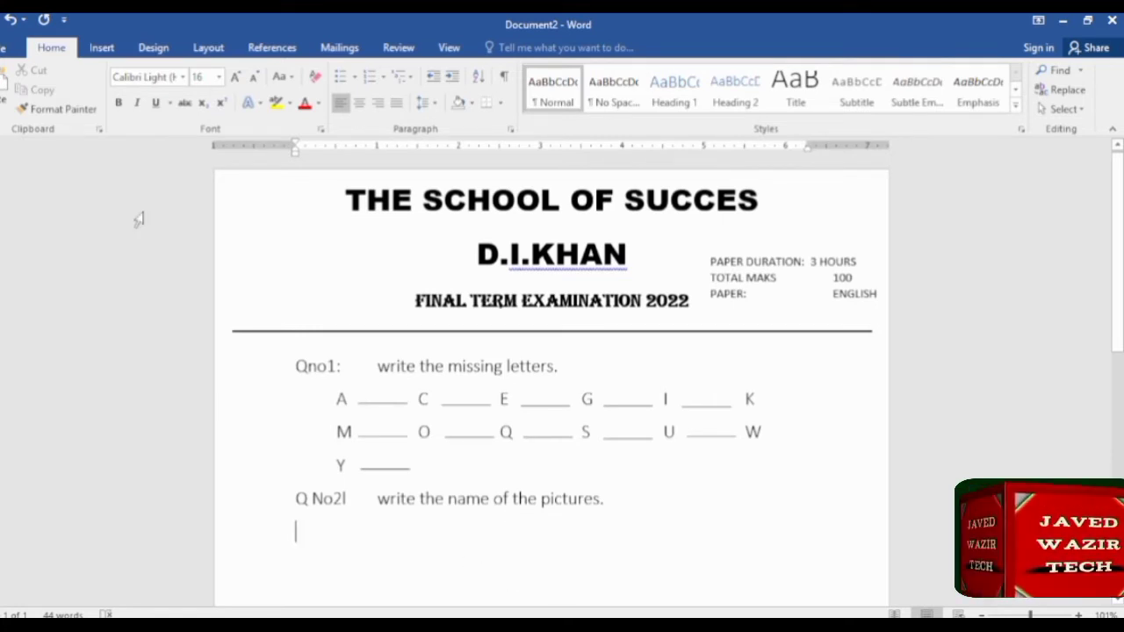
left_click(97, 48)
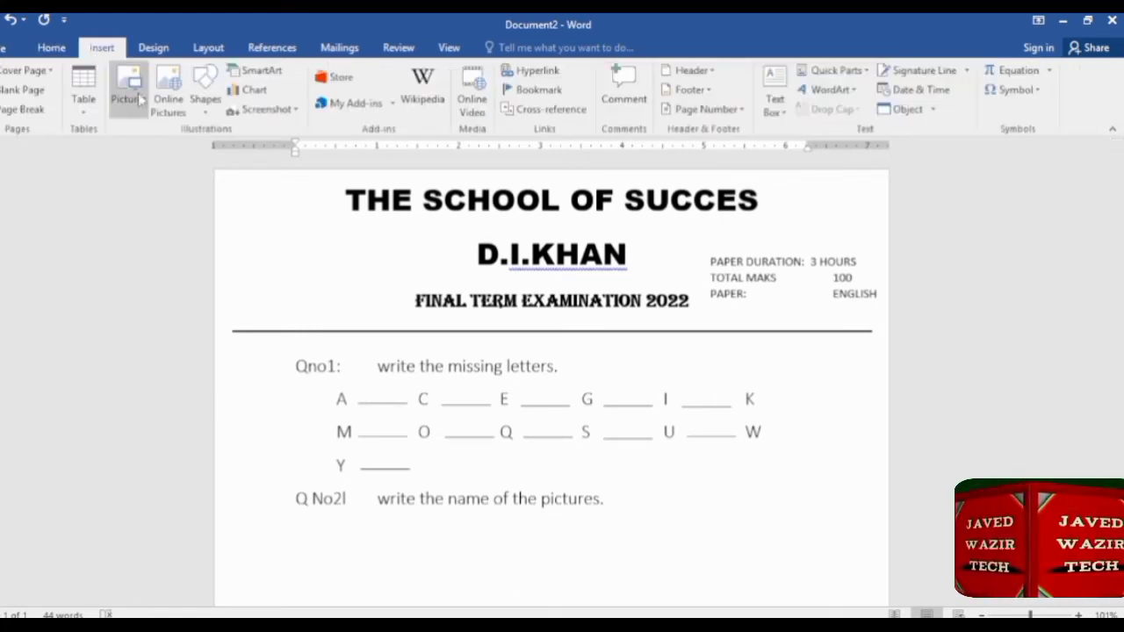
Step: Draw a rectangle below the Q No2 line, apply the white thin-outline style, and duplicate it
left_click(205, 103)
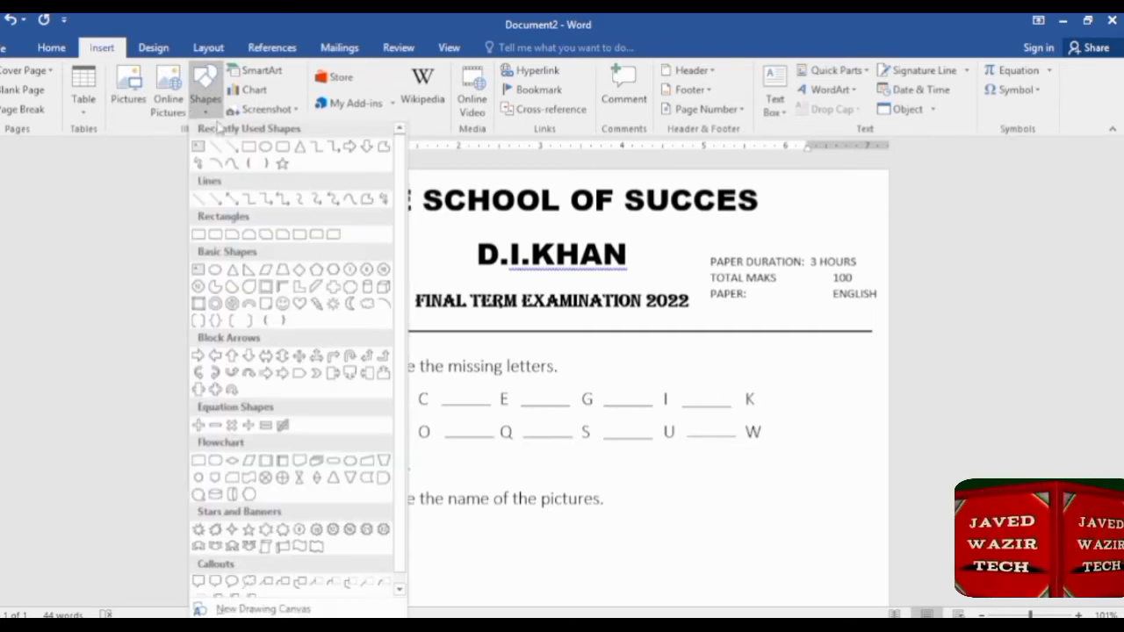
left_click(248, 148)
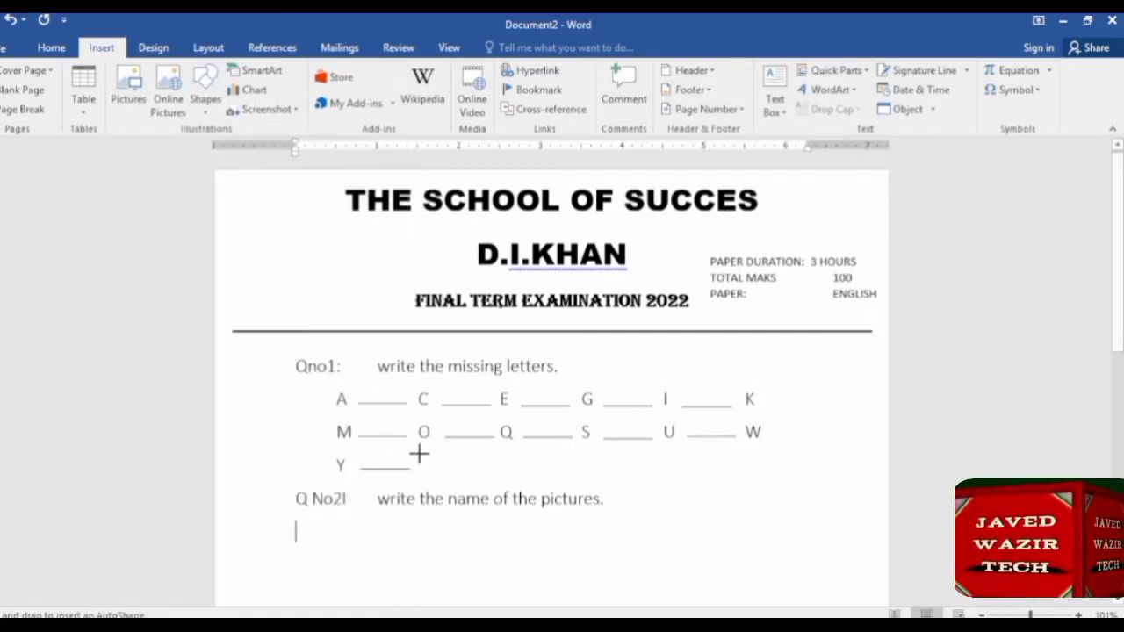
scroll(386, 447, "down", 3)
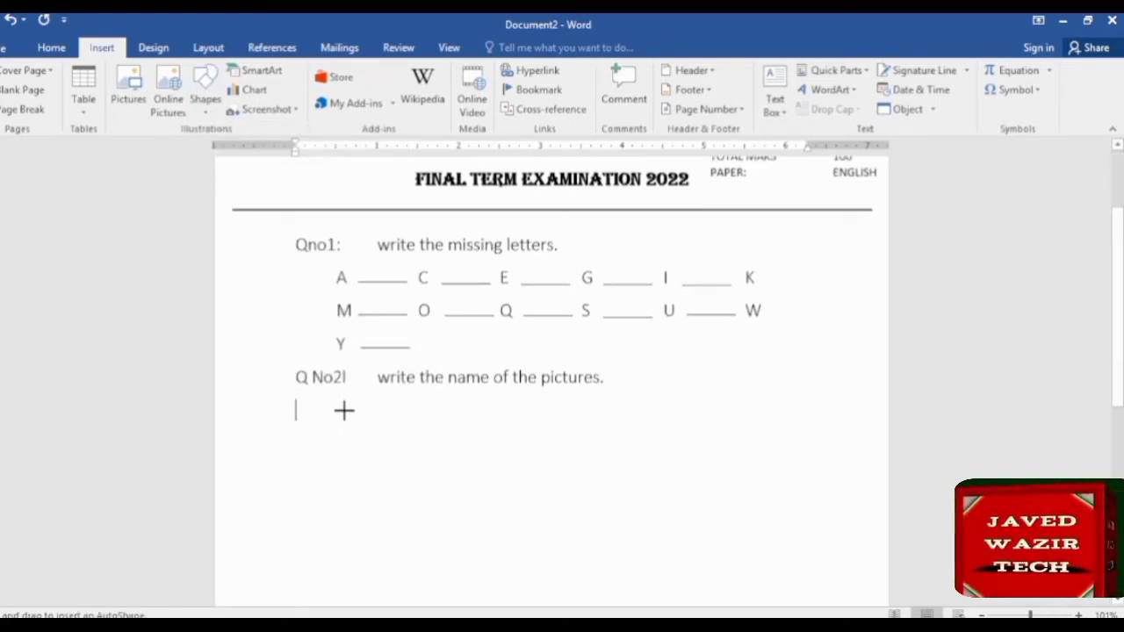
left_click_drag(343, 410, 434, 505)
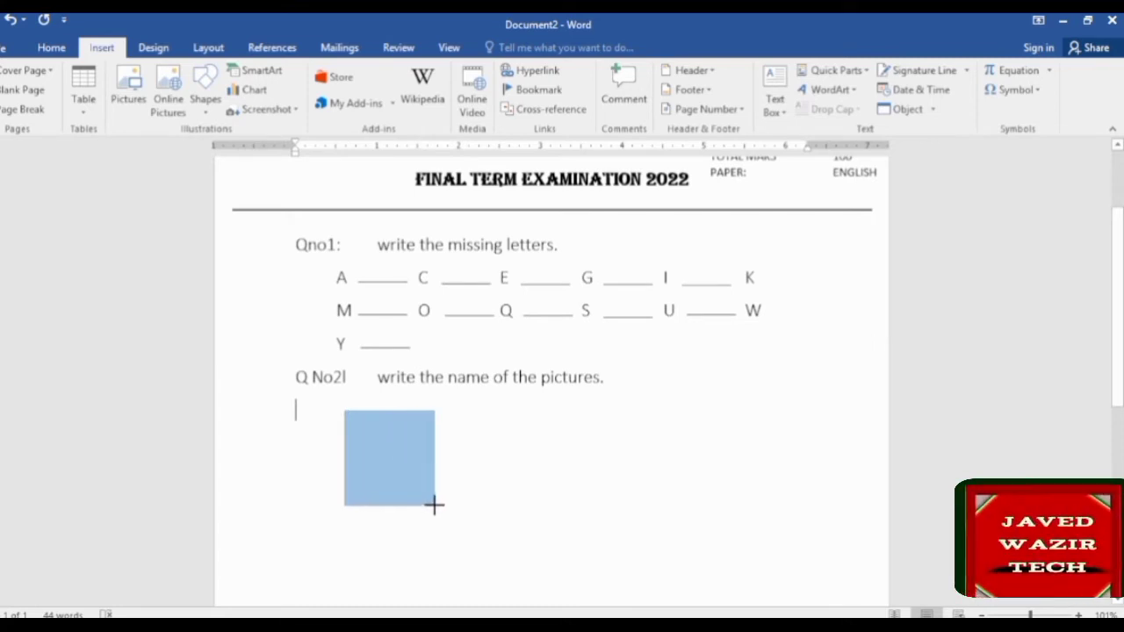
left_click_drag(434, 505, 449, 505)
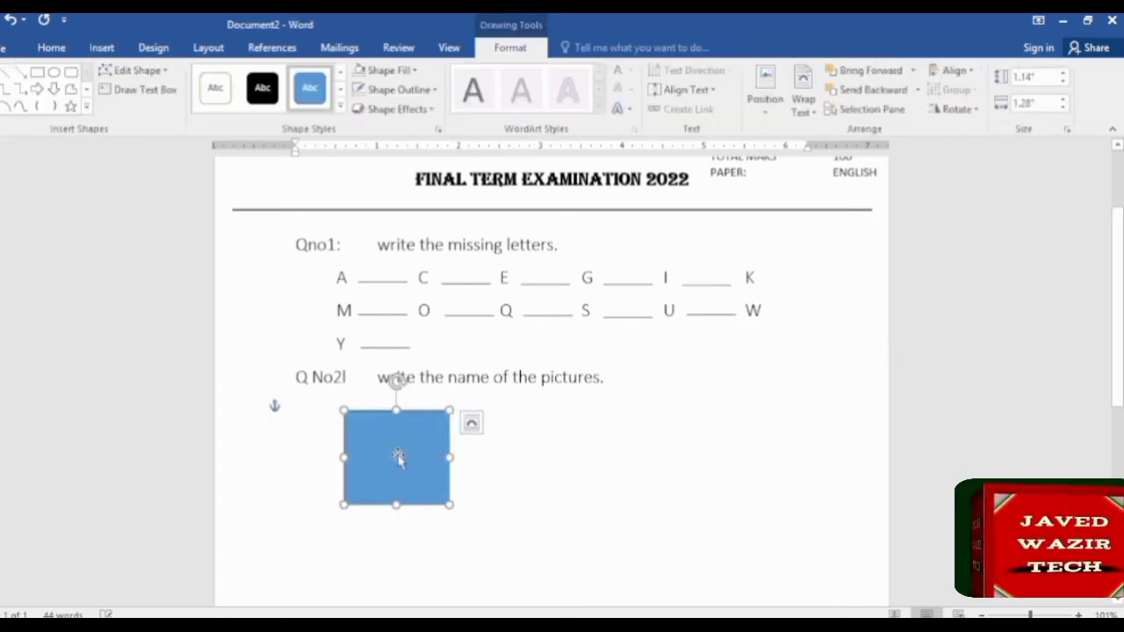
left_click(215, 87)
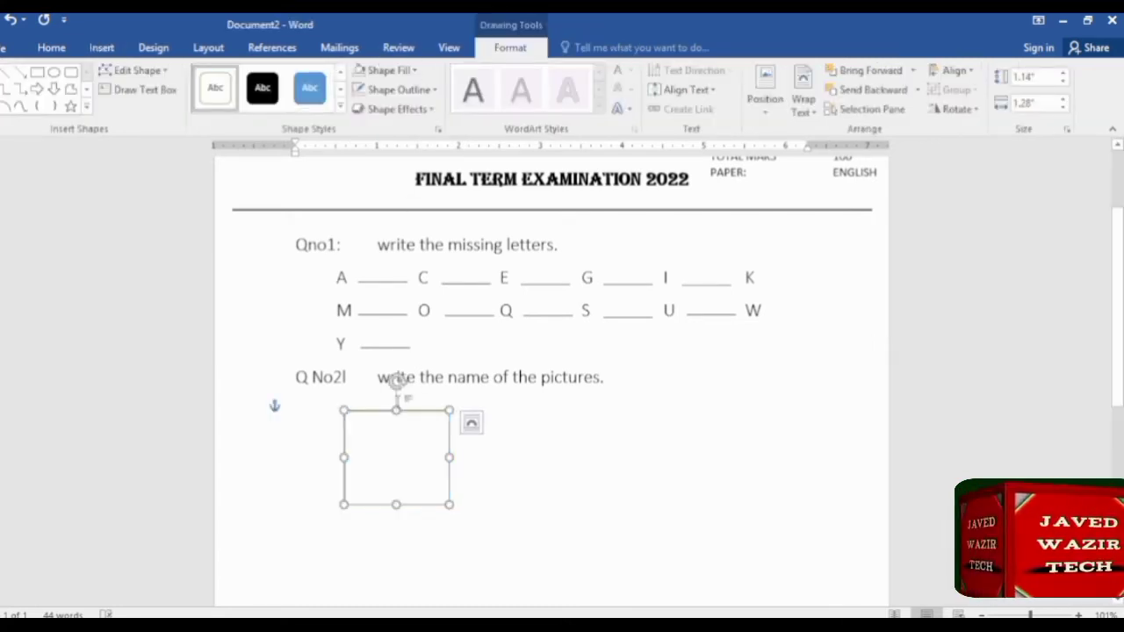
mouse_move(396, 417)
left_mouse_down()
mouse_move(430, 440)
mouse_move(537, 409)
left_mouse_up()
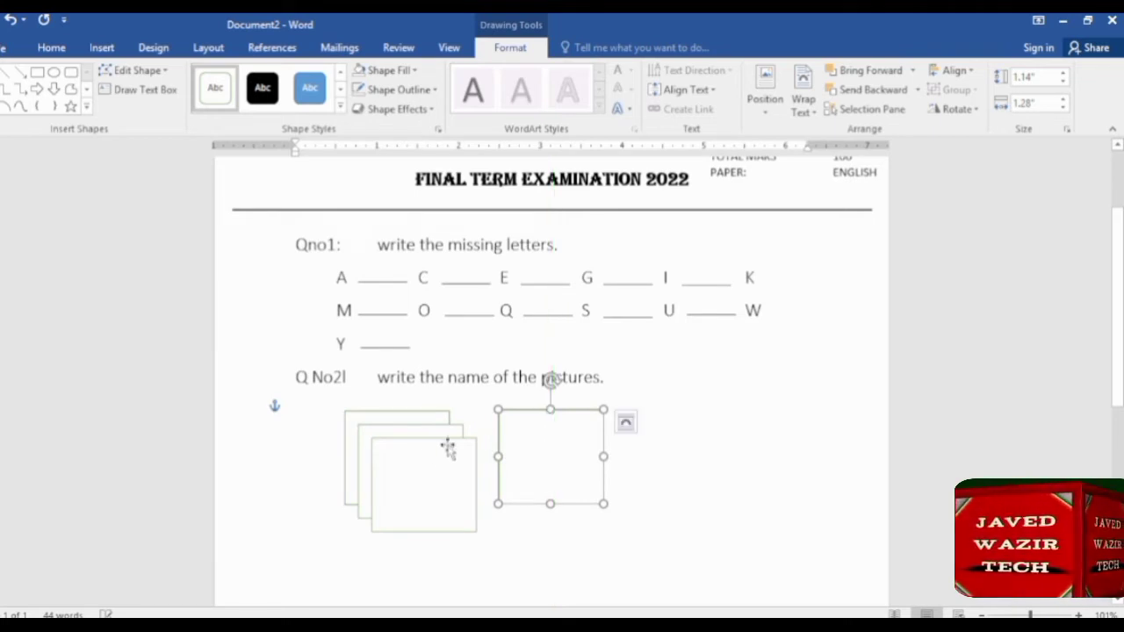
Step: Move the box copies into a single vertical column under Q No2
scroll(474, 430, "down", 2)
mouse_move(419, 368)
left_mouse_down()
mouse_move(383, 457)
mouse_move(395, 457)
left_mouse_up()
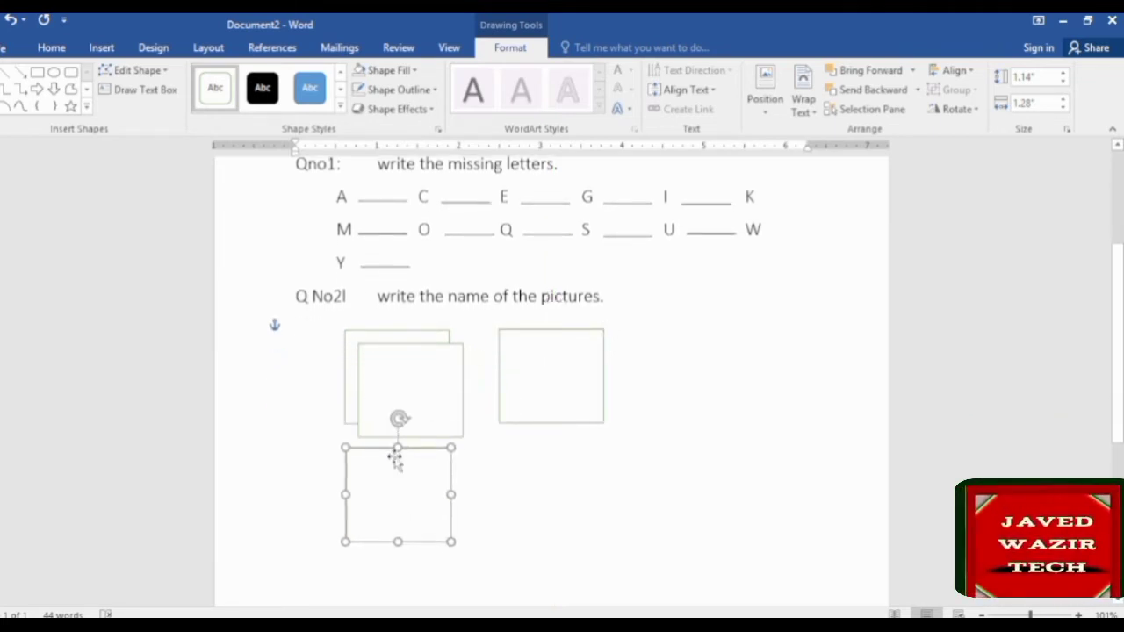
mouse_move(426, 369)
left_mouse_down()
mouse_move(402, 562)
mouse_move(414, 572)
left_mouse_up()
scroll(486, 458, "down", 5)
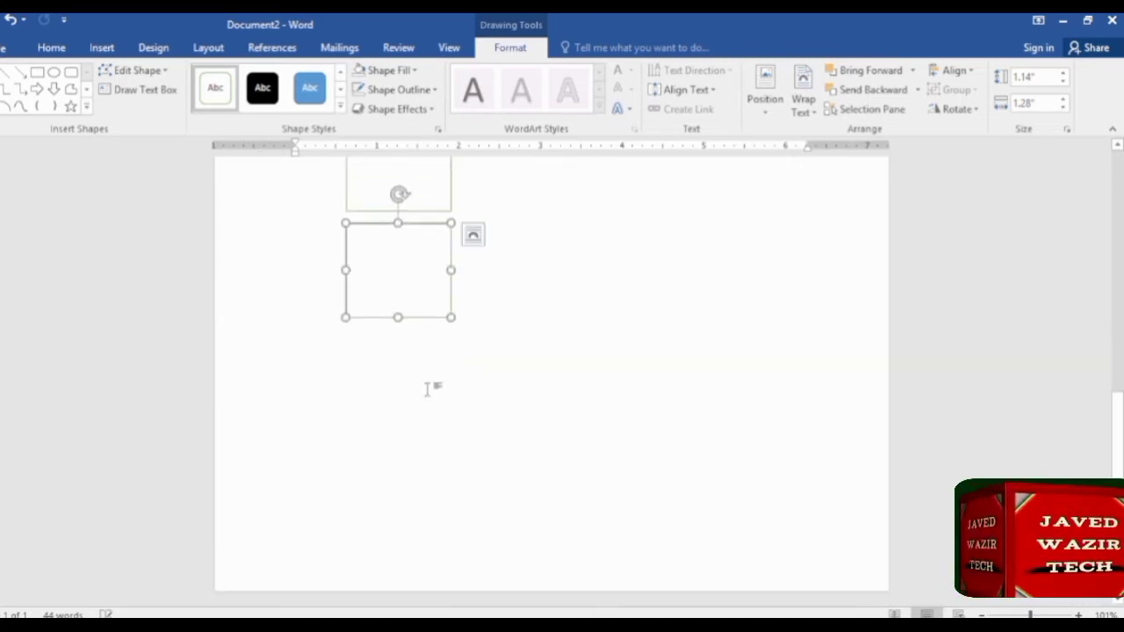
scroll(478, 316, "up", 1)
scroll(529, 238, "up", 1)
left_click(537, 210)
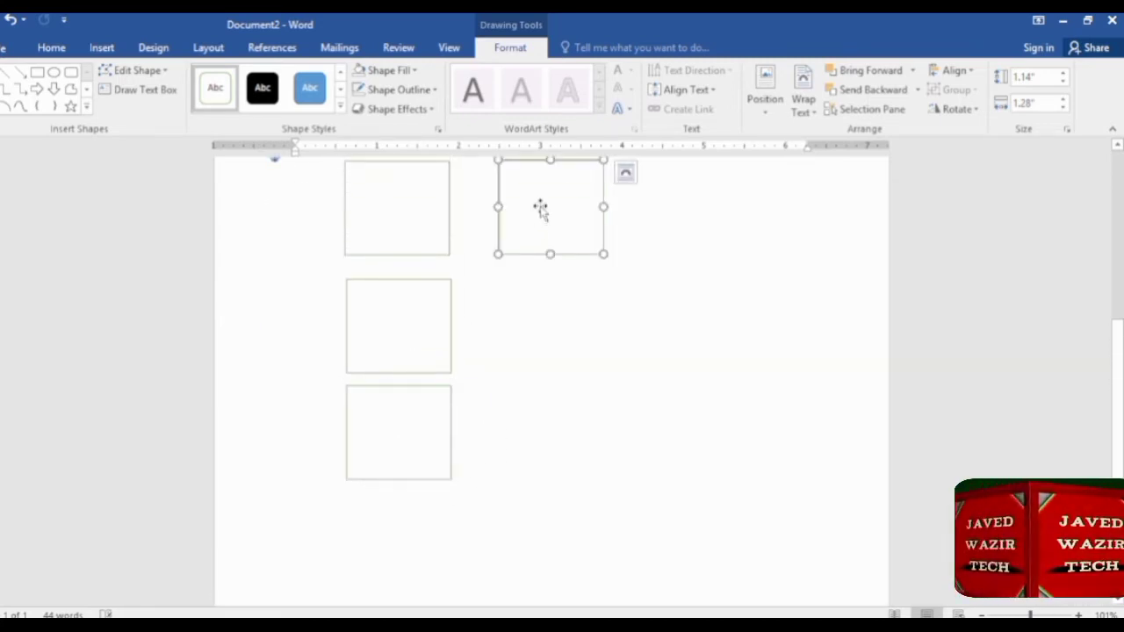
left_click_drag(540, 209, 401, 542)
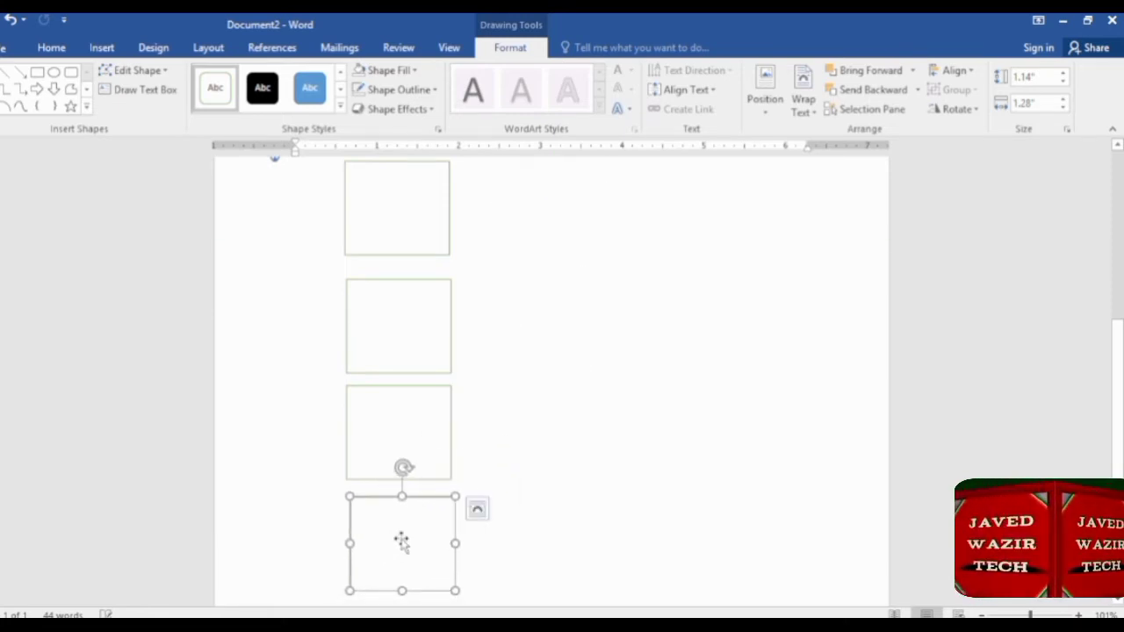
scroll(457, 387, "up", 1)
left_click(389, 379)
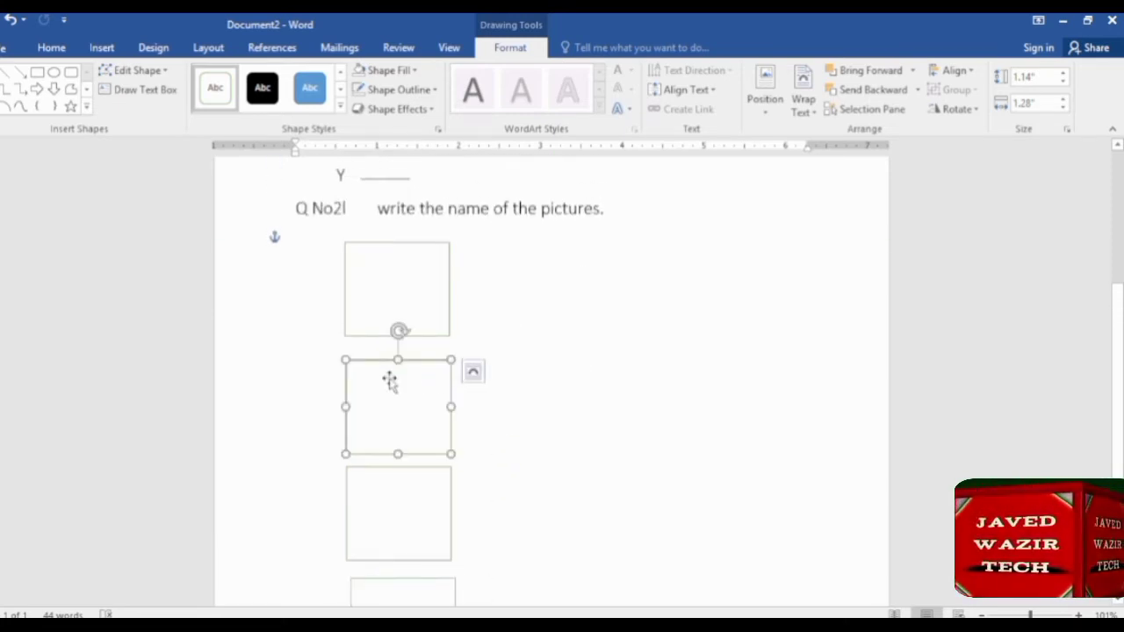
left_click(377, 478)
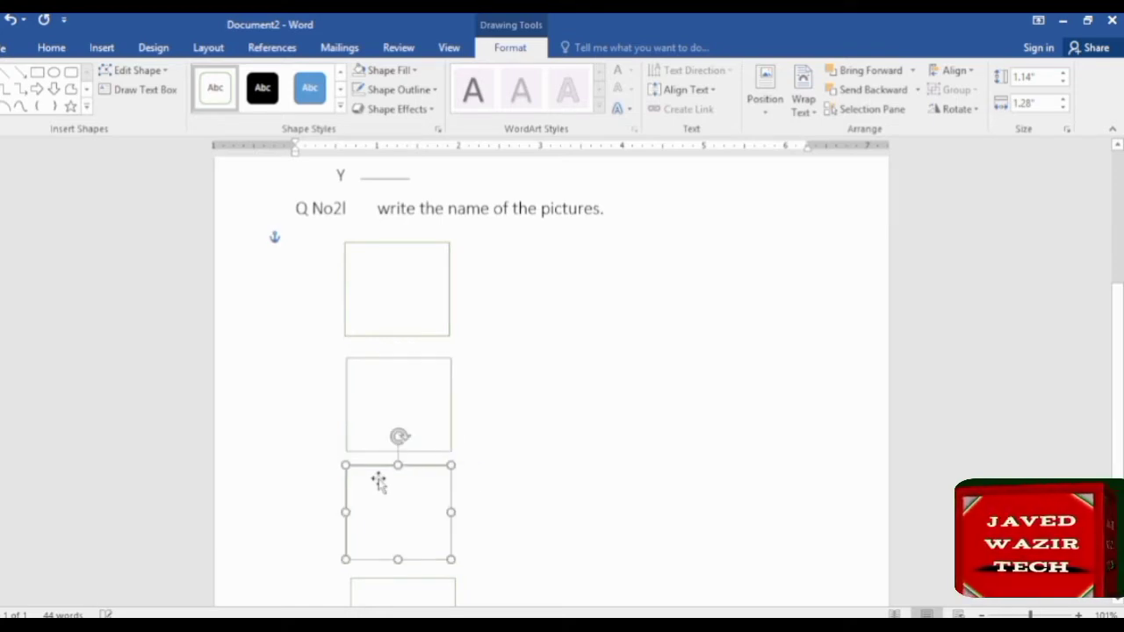
left_click_drag(381, 476, 396, 368)
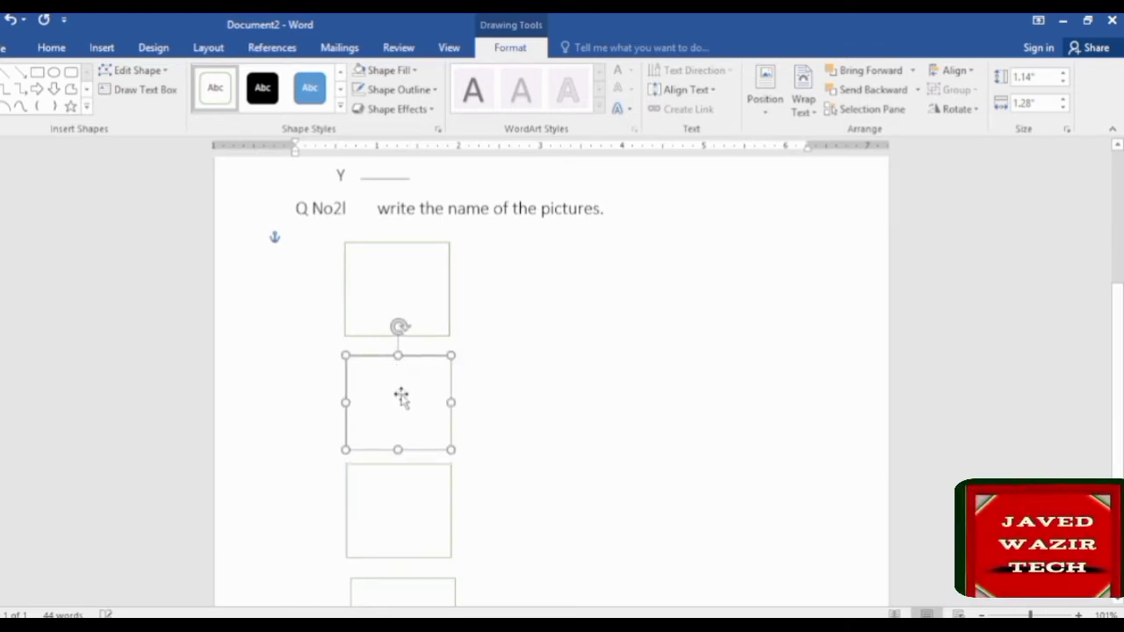
Step: Even out the four boxes' spacing and shorten the bottom box slightly
left_click(405, 280)
left_click(392, 406)
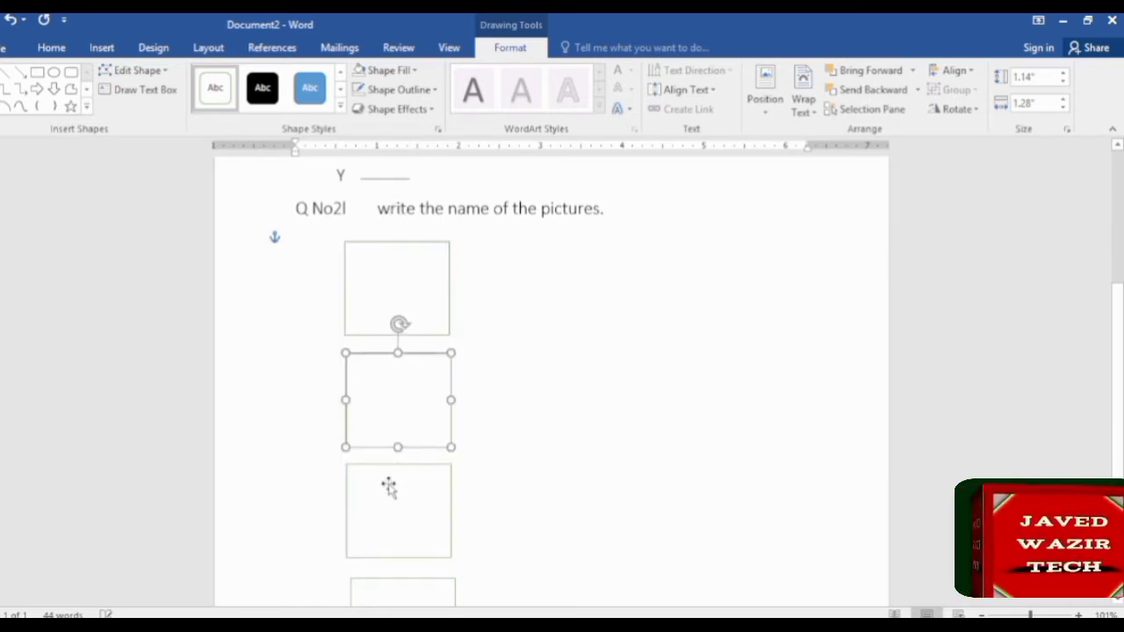
left_click(395, 492)
left_click(386, 587)
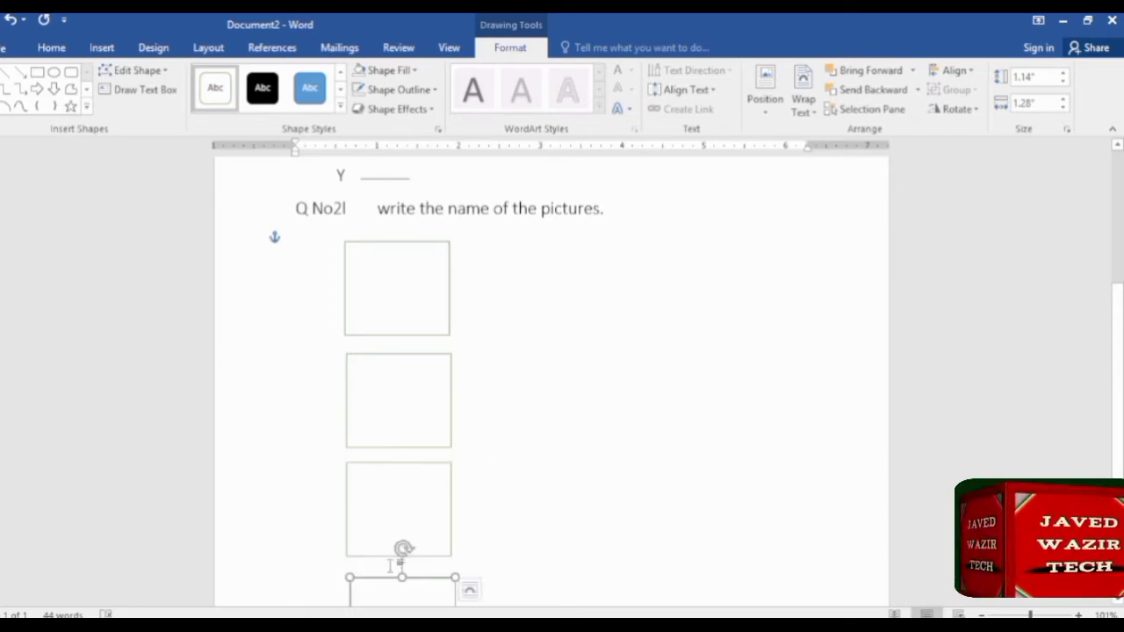
key("Up")
key("Up")
key("Up")
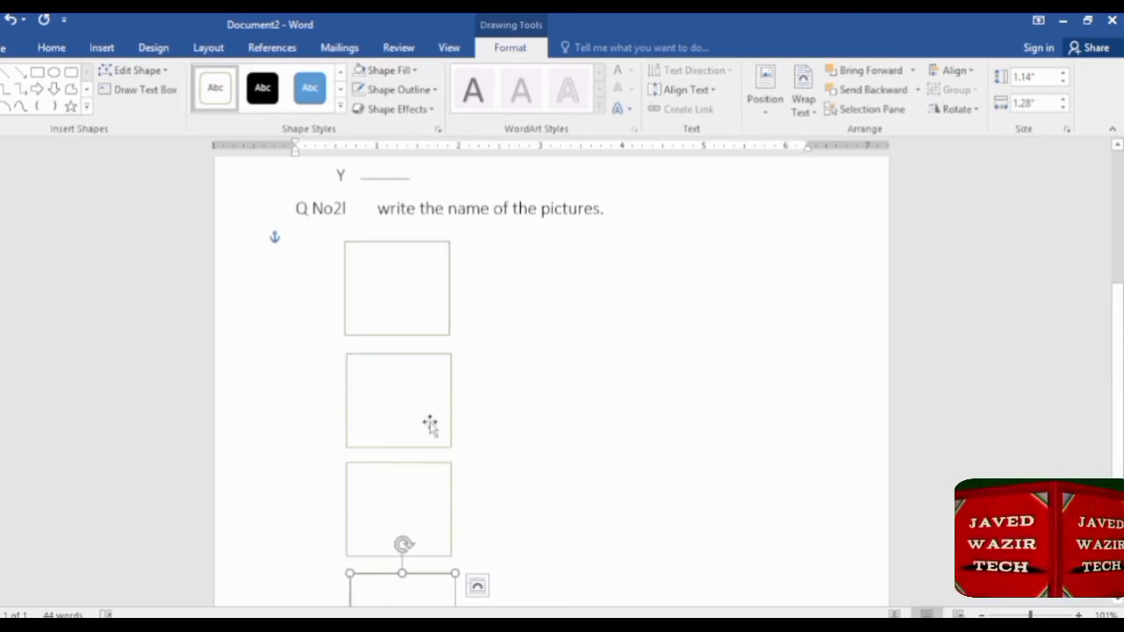
left_click(389, 320)
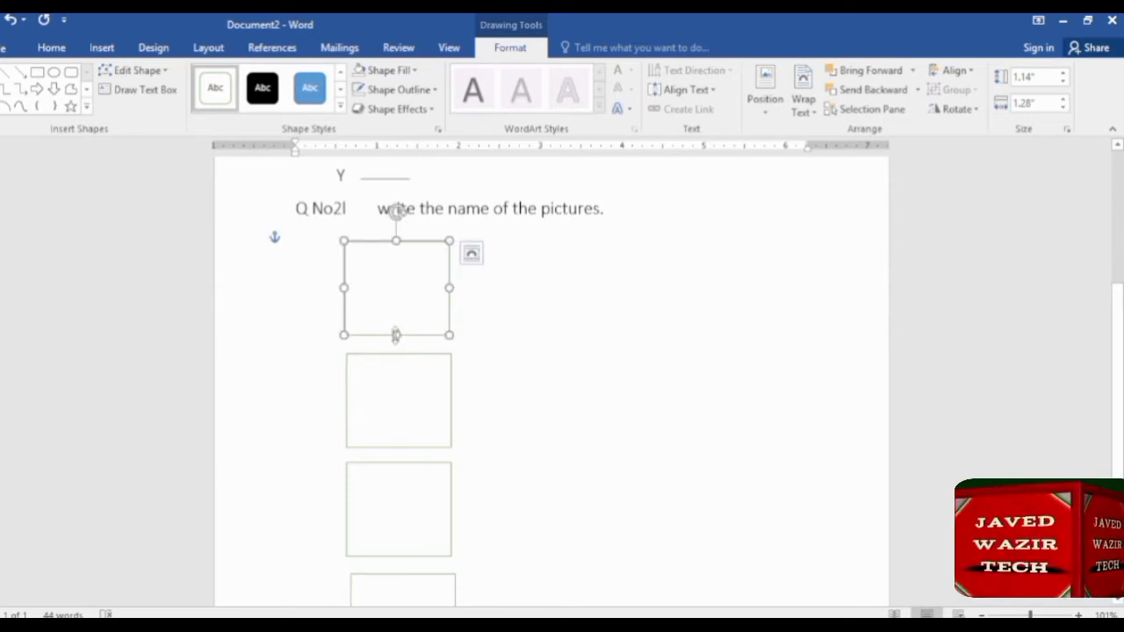
left_click(392, 386)
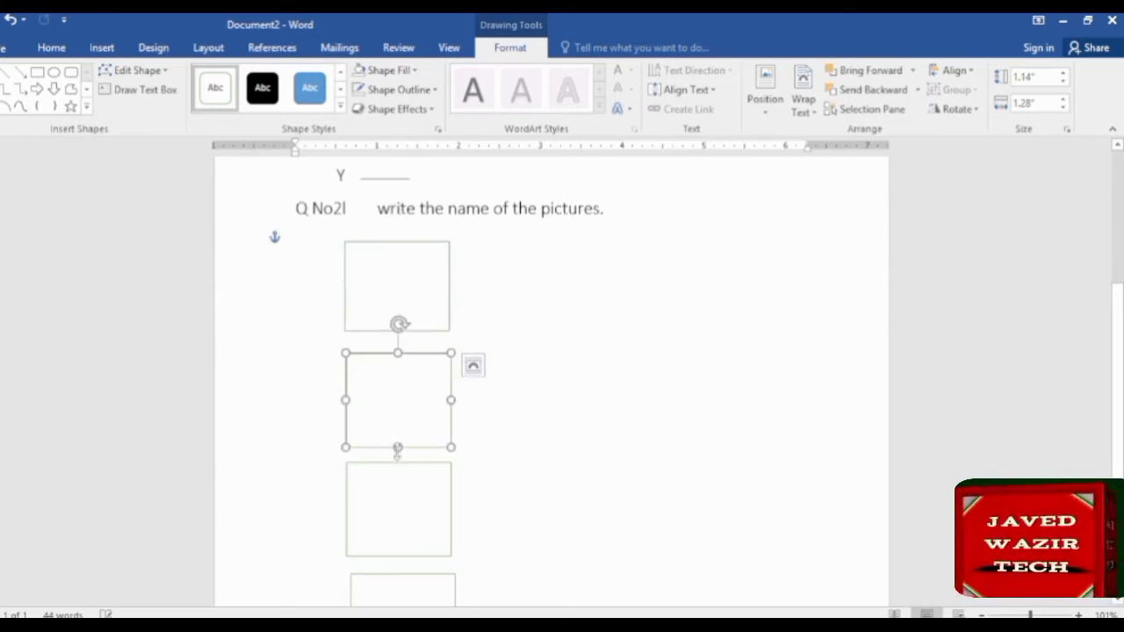
left_click(387, 544)
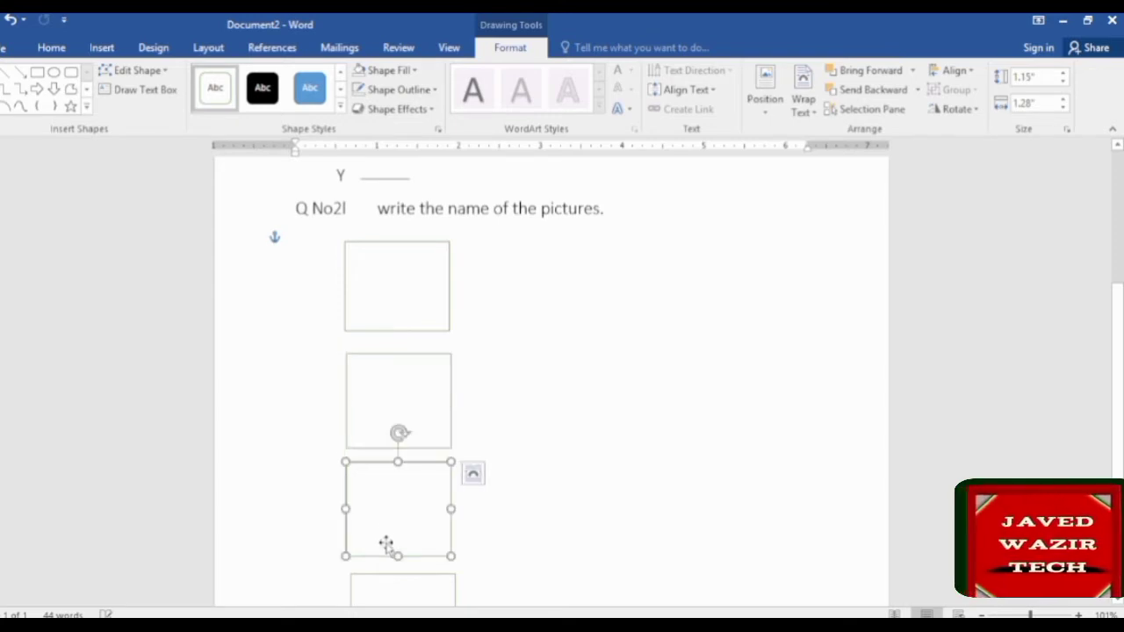
scroll(422, 540, "down", 2)
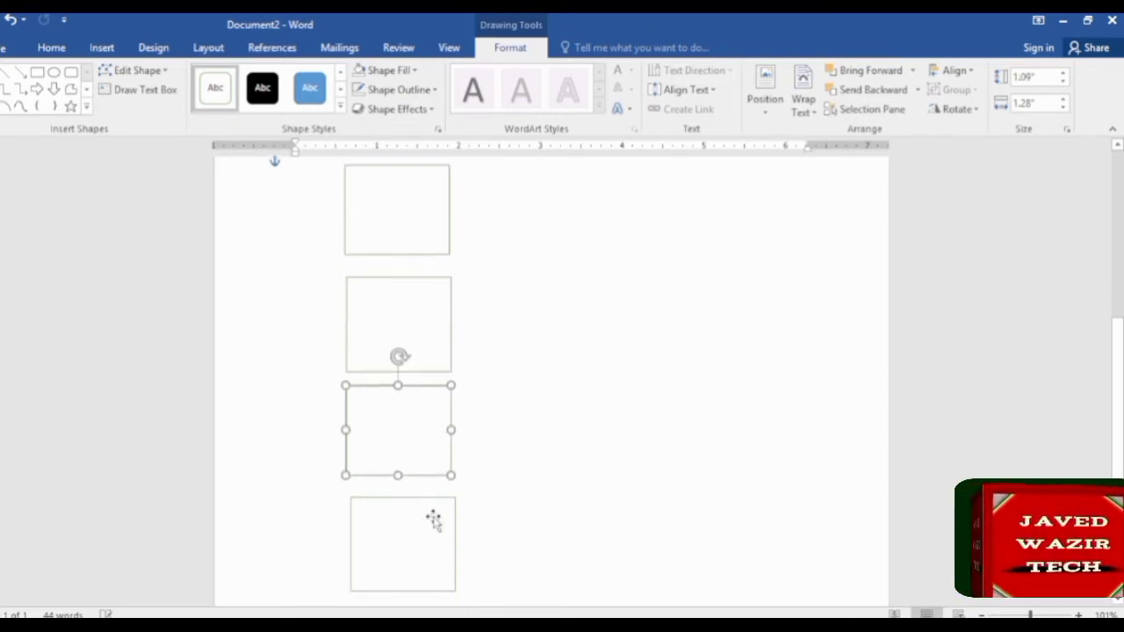
left_click(403, 536)
left_click_drag(401, 587, 401, 583)
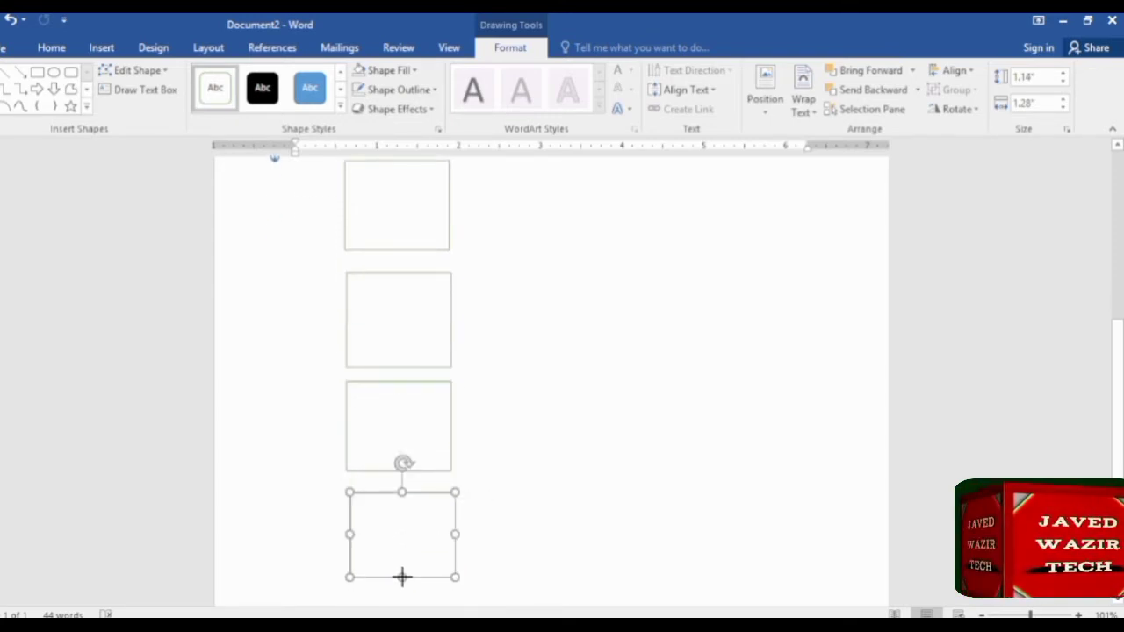
left_click(415, 227)
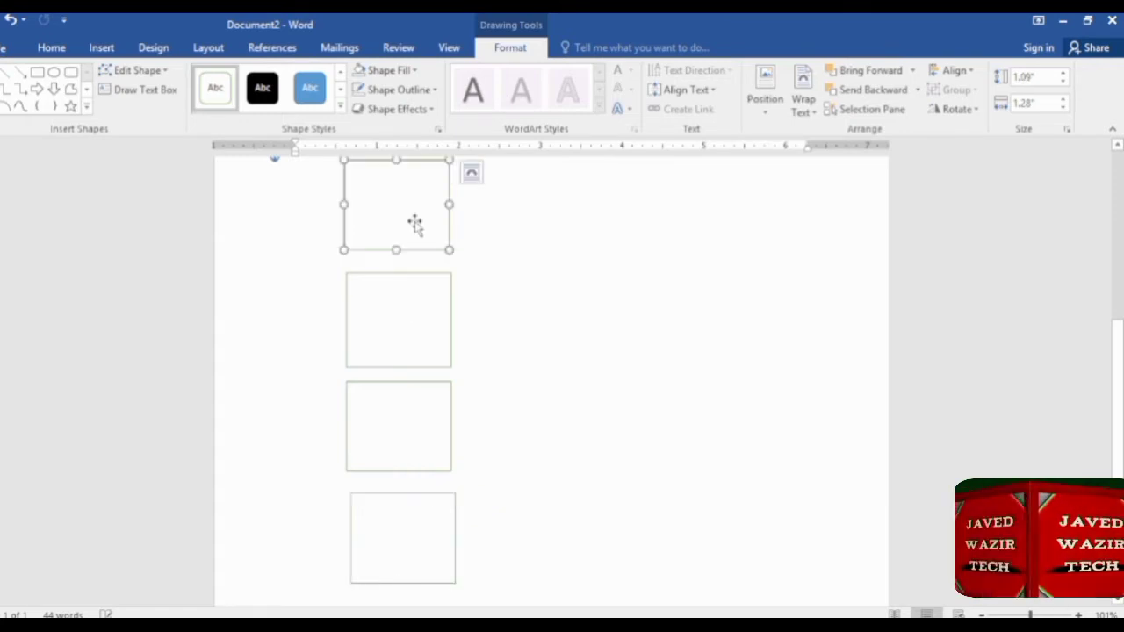
scroll(448, 263, "up", 1)
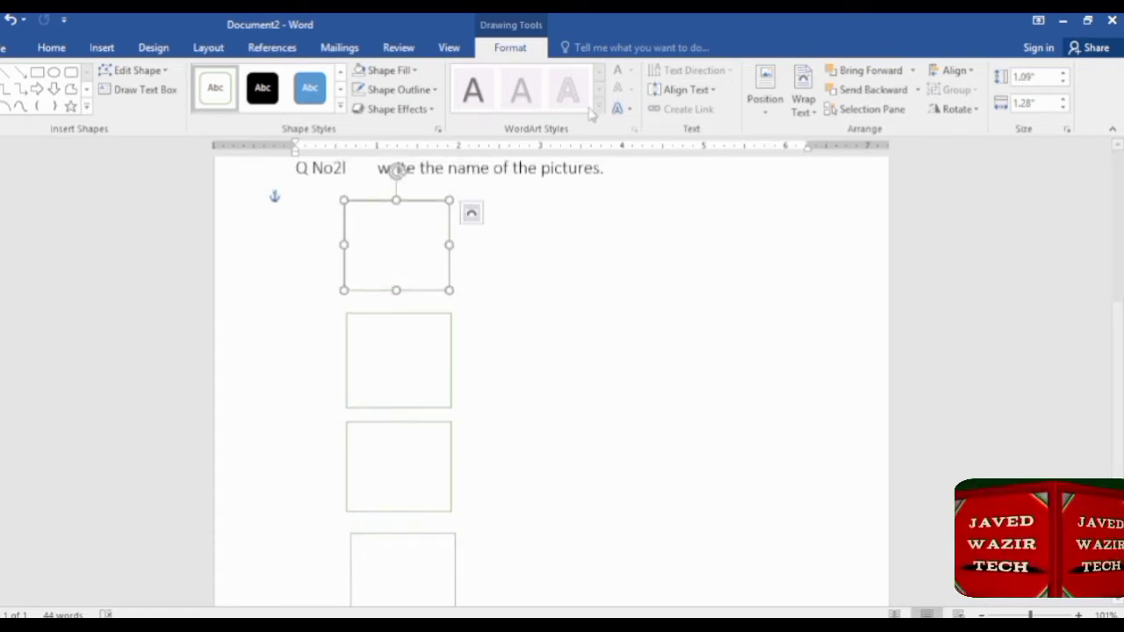
Step: Fill the top box with the apple picture from a file
left_click(408, 70)
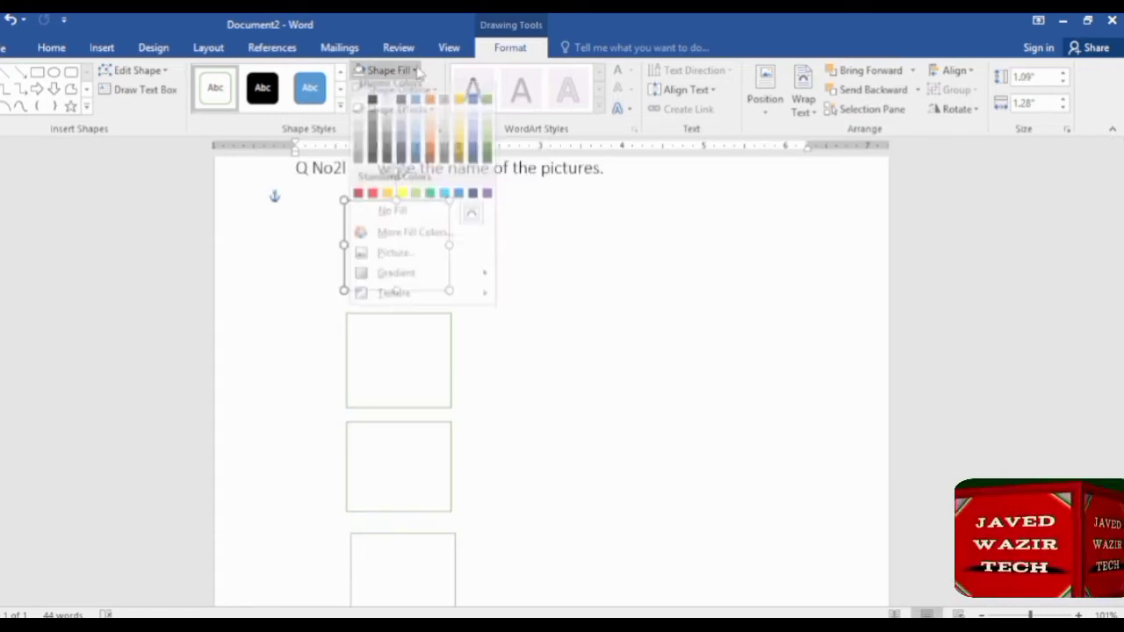
left_click(393, 263)
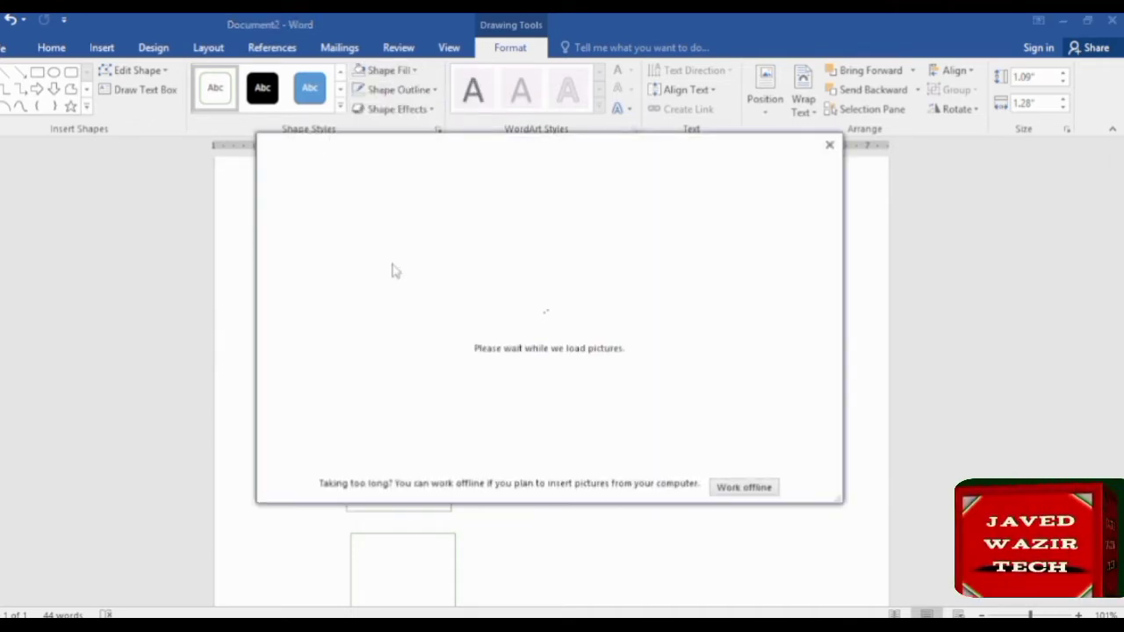
left_click(379, 247)
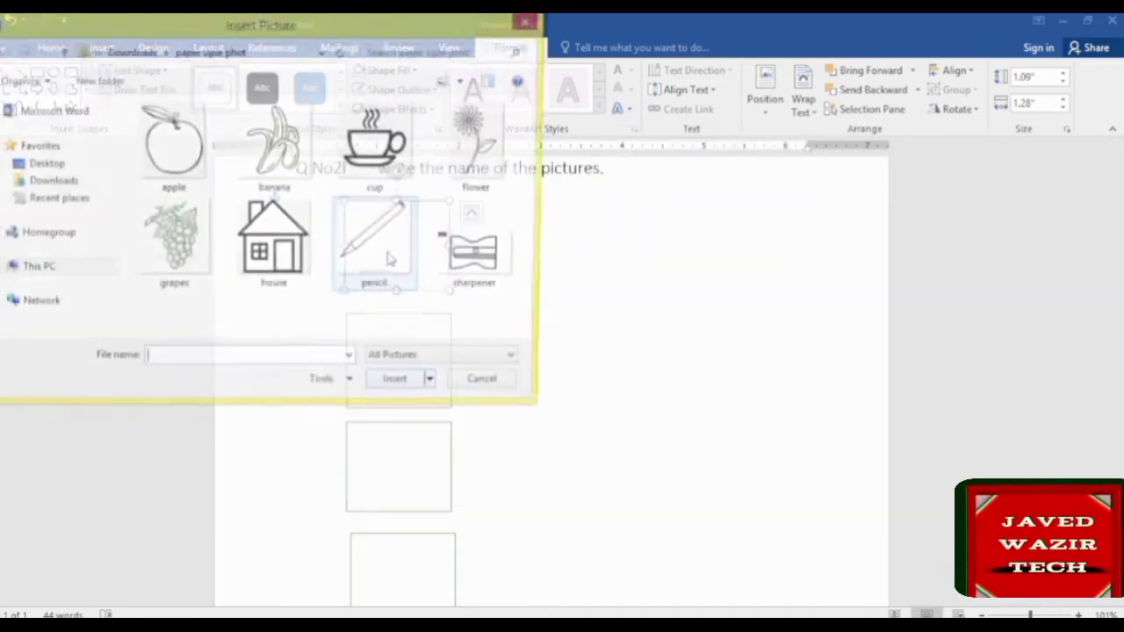
left_click(180, 166)
double_click(179, 166)
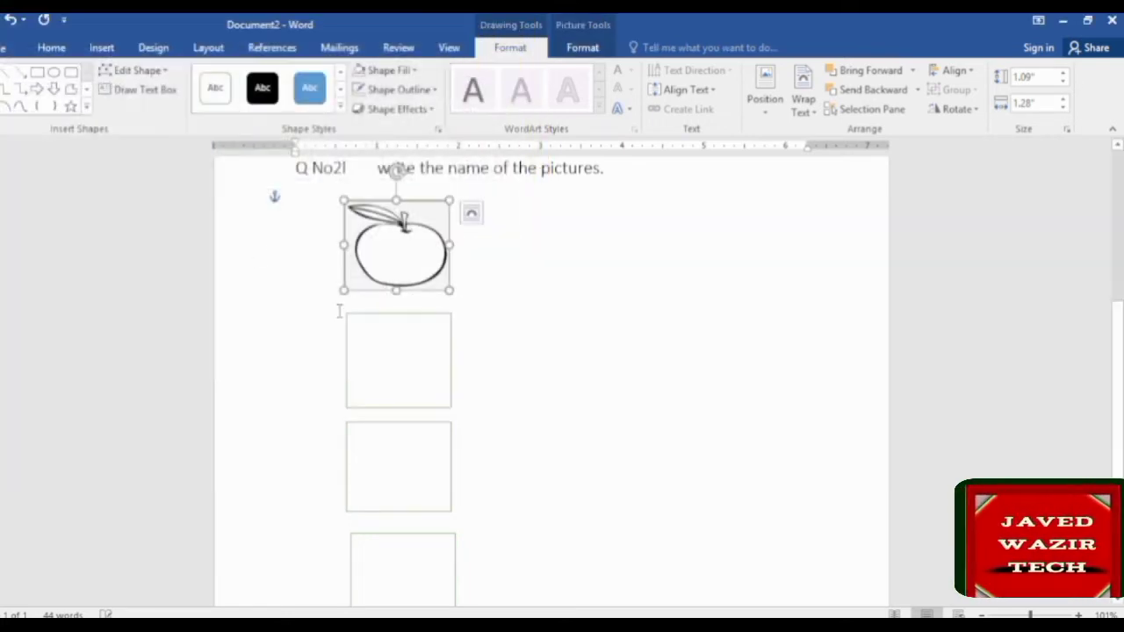
Step: Fill the second box with the banana picture from a file
left_click(411, 356)
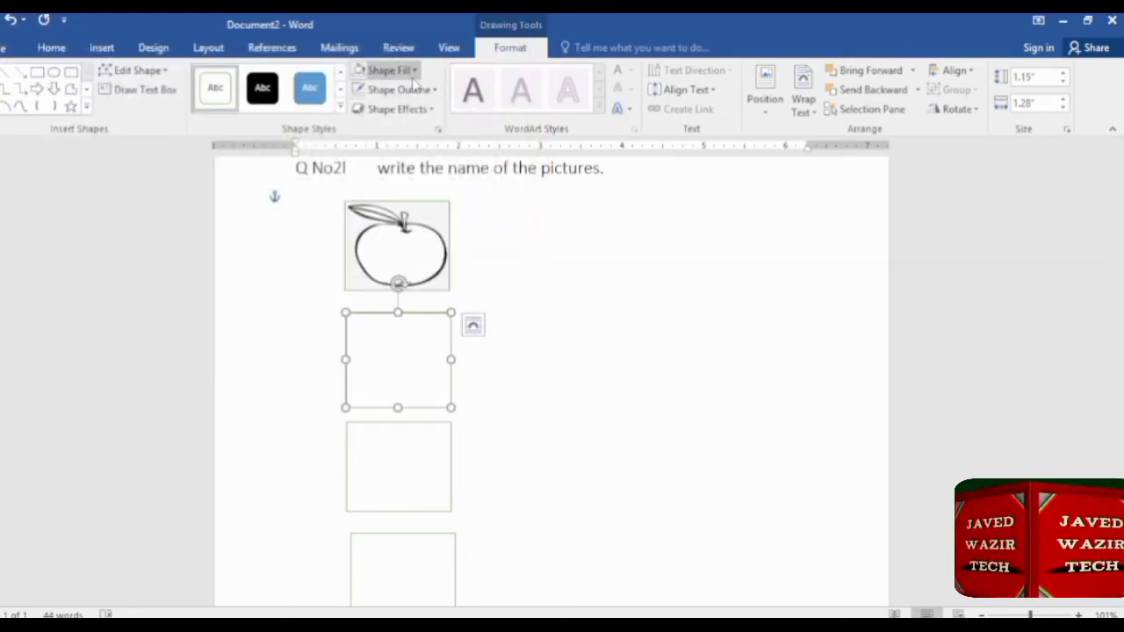
left_click(414, 74)
left_click(394, 262)
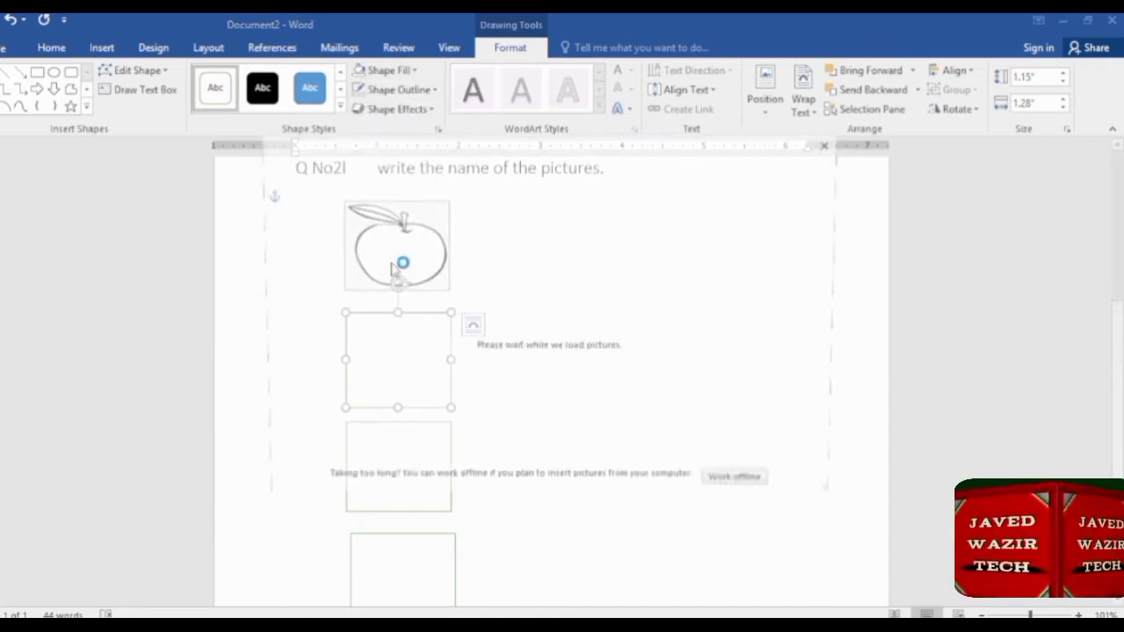
left_click(369, 231)
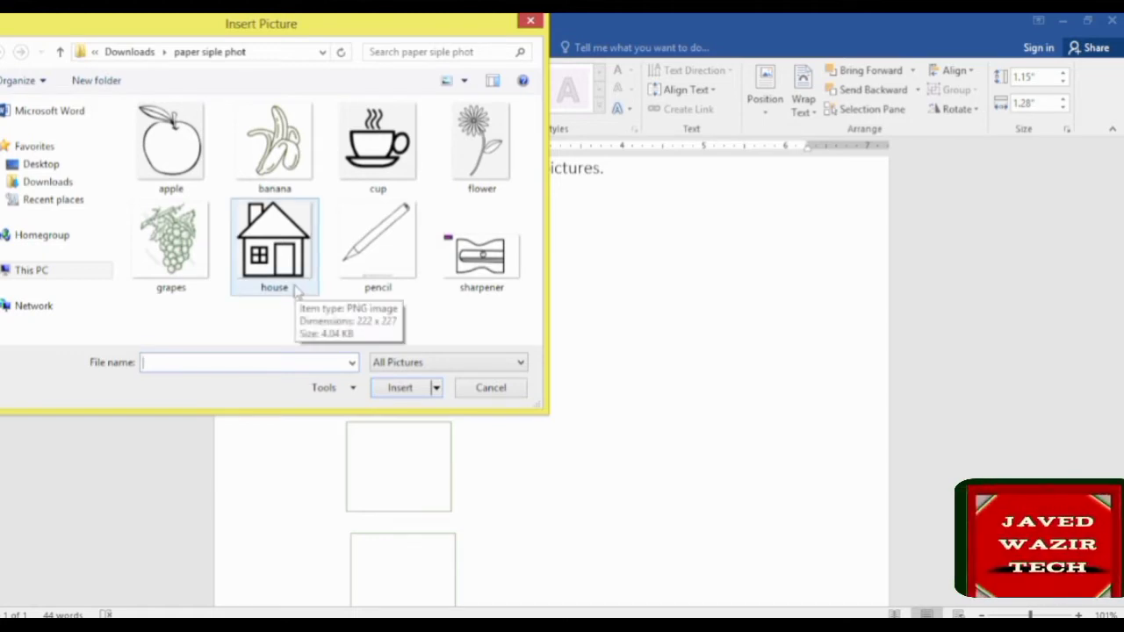
double_click(274, 144)
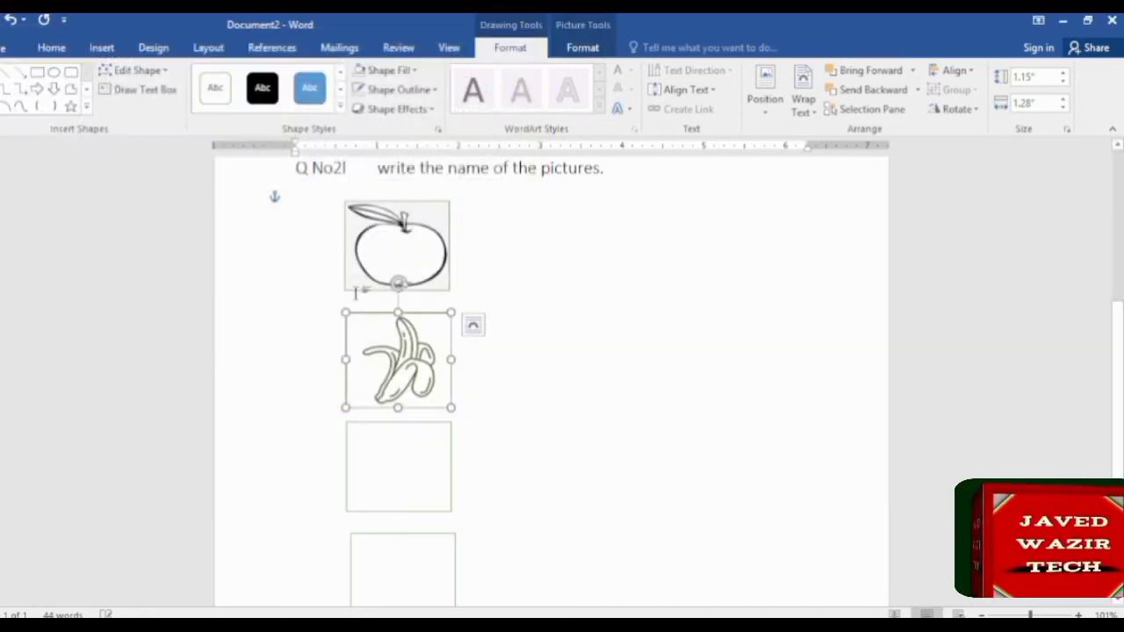
Step: Fill the third box with the cup picture from a file
left_click(394, 429)
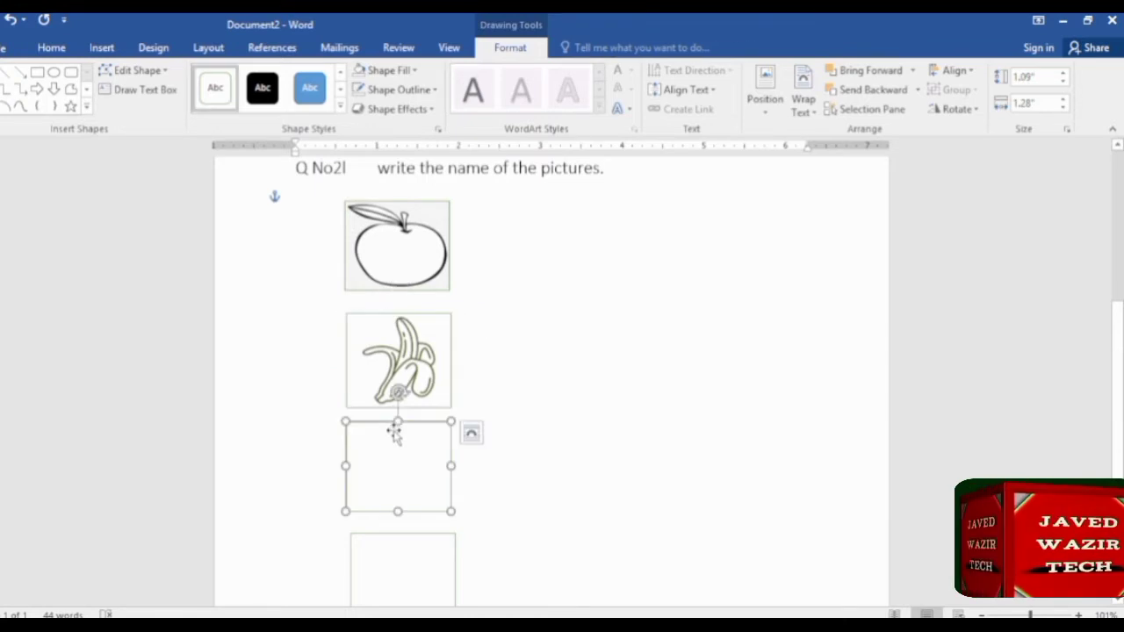
left_click(414, 70)
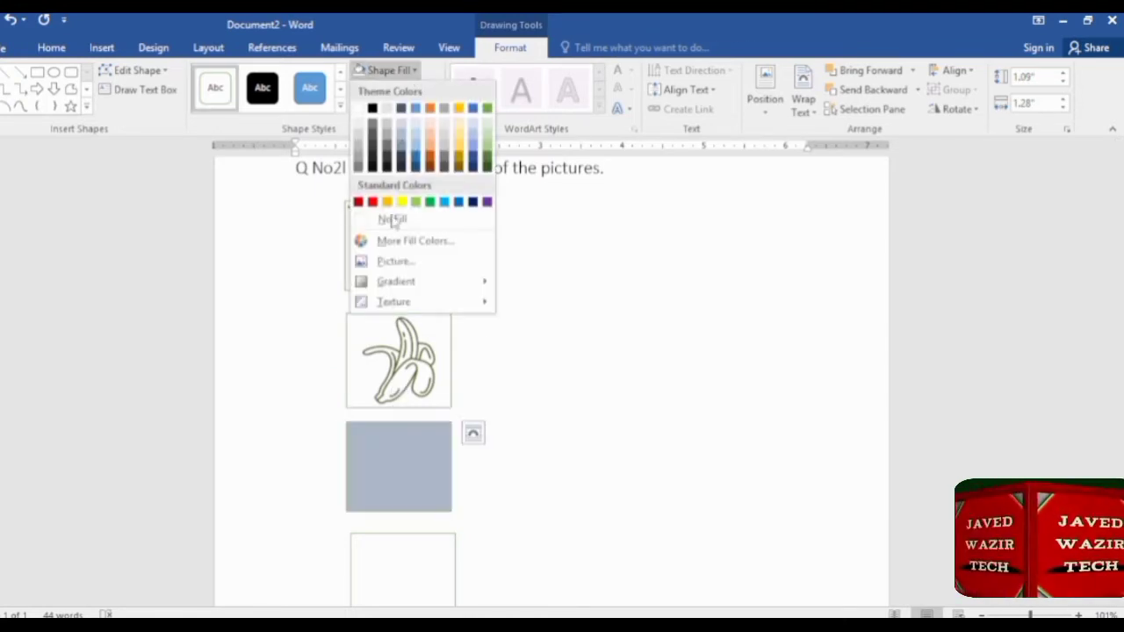
left_click(404, 262)
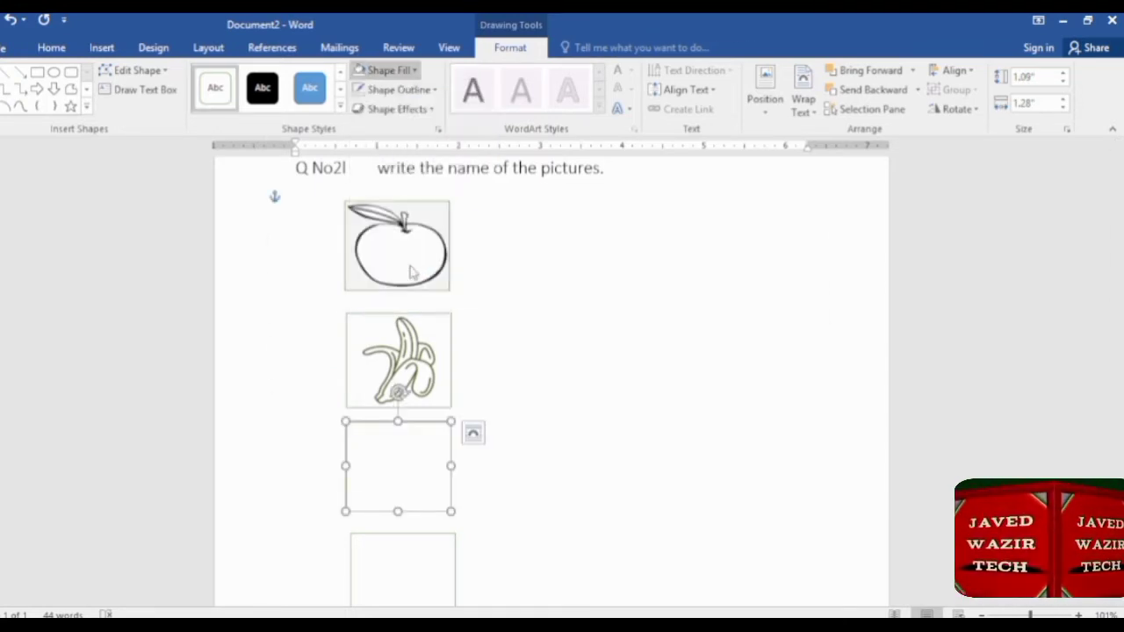
left_click(402, 234)
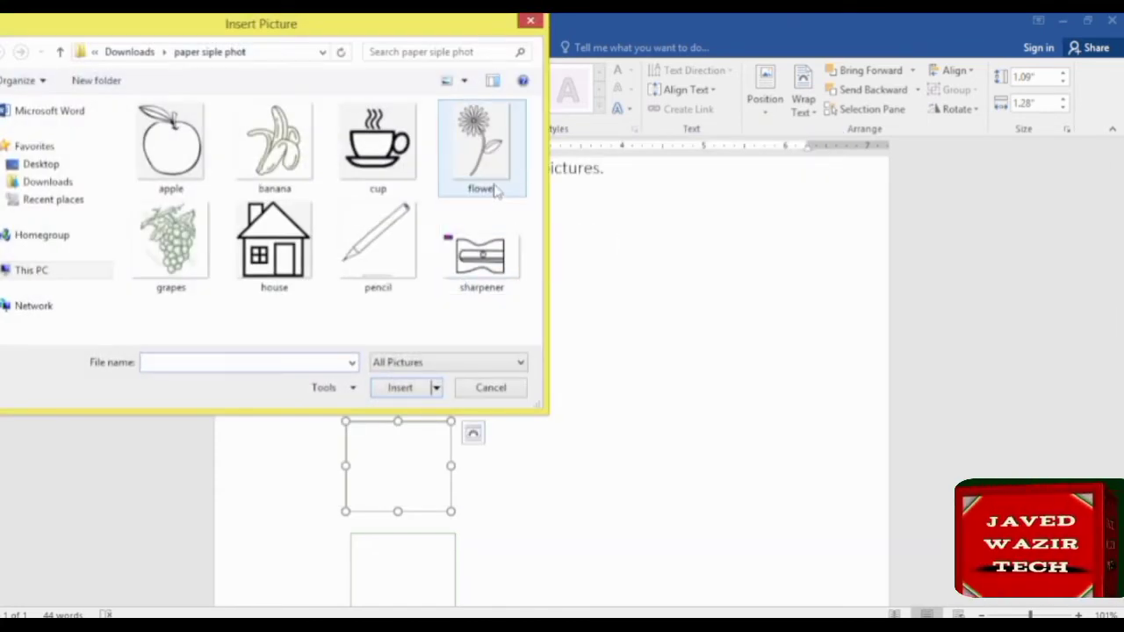
double_click(400, 158)
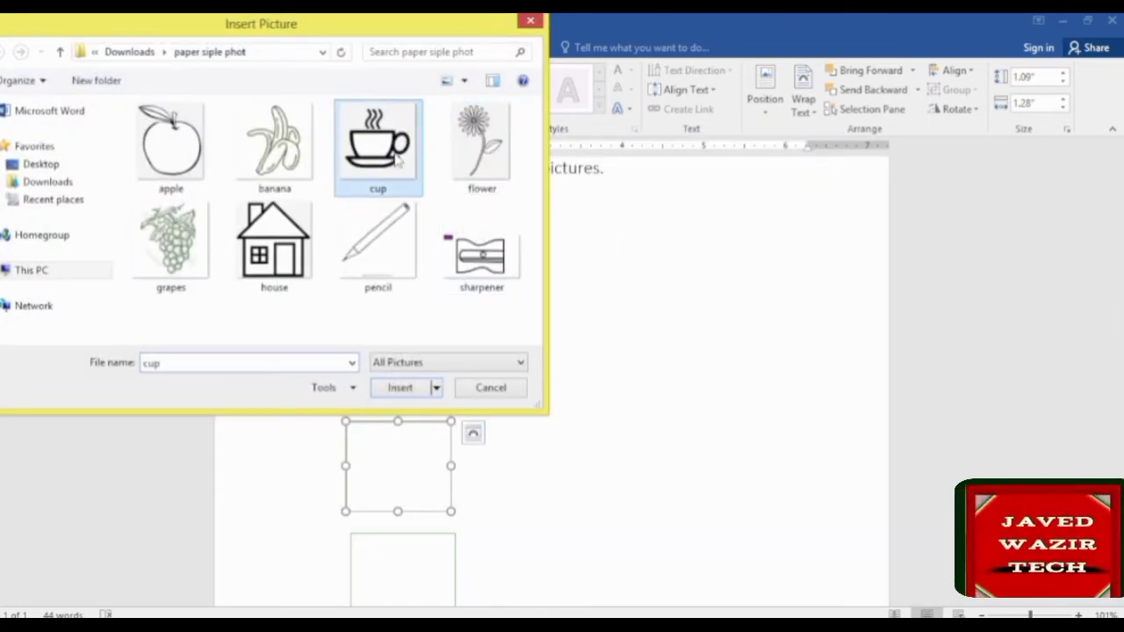
Step: Fill the fourth box with the grapes picture from a file
scroll(474, 316, "down", 2)
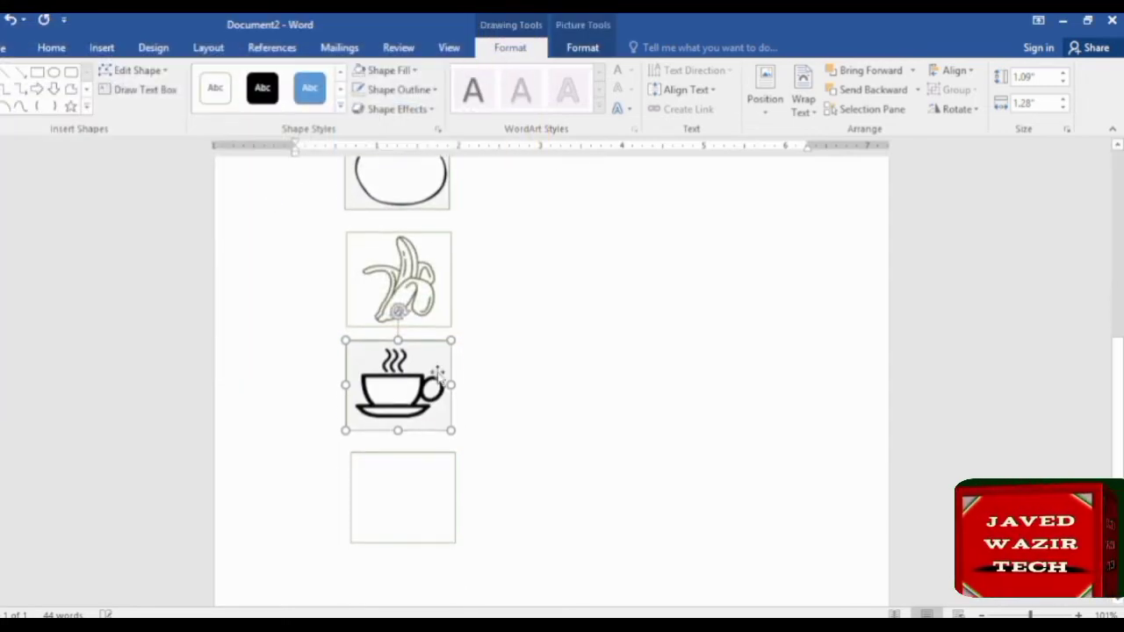
left_click(395, 483)
left_click(416, 74)
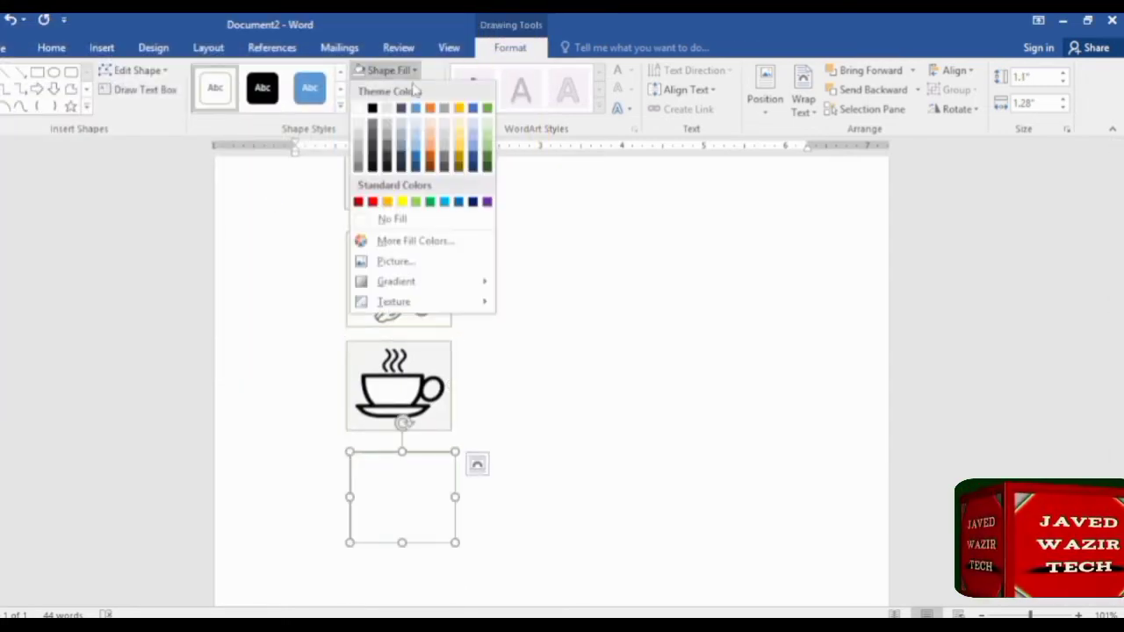
left_click(395, 261)
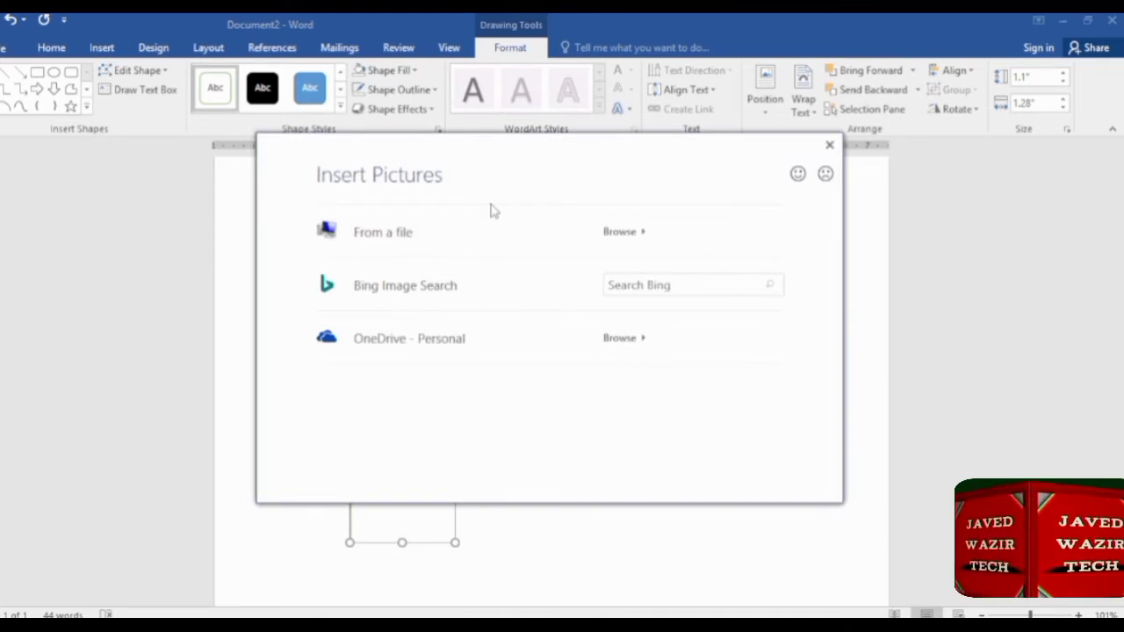
left_click(404, 237)
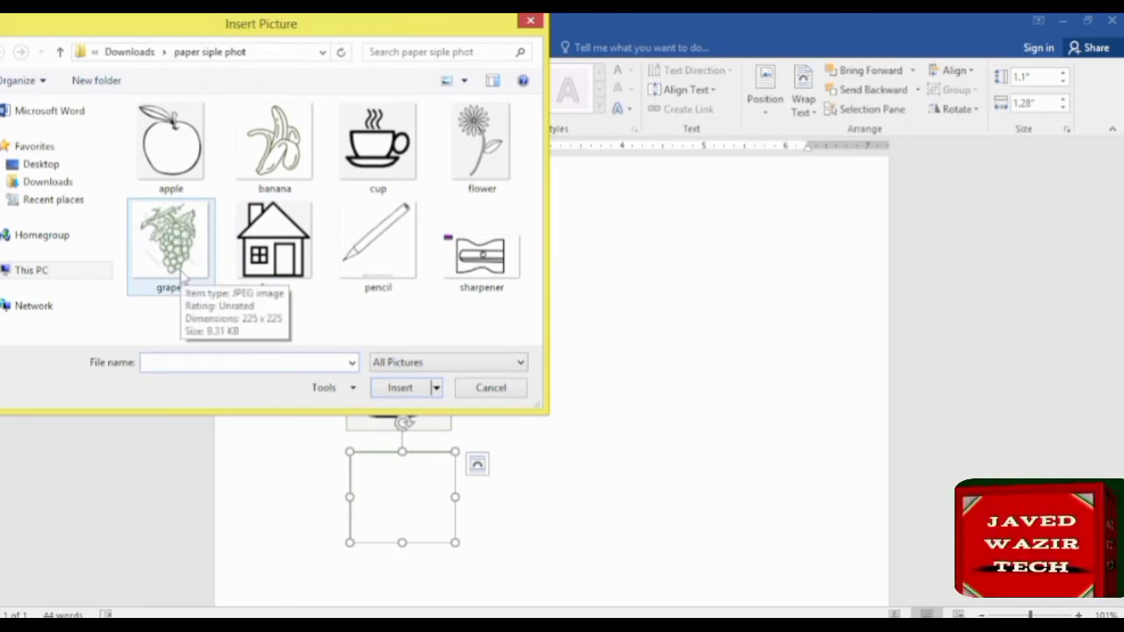
double_click(182, 277)
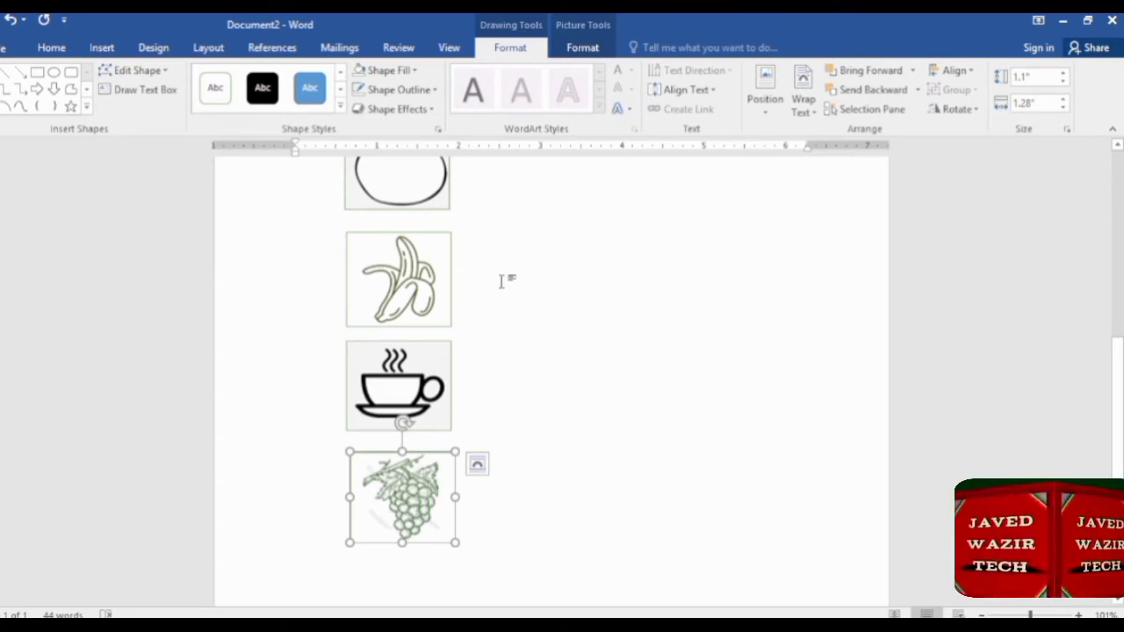
Step: Nudge the banana picture up slightly
scroll(391, 360, "up", 2)
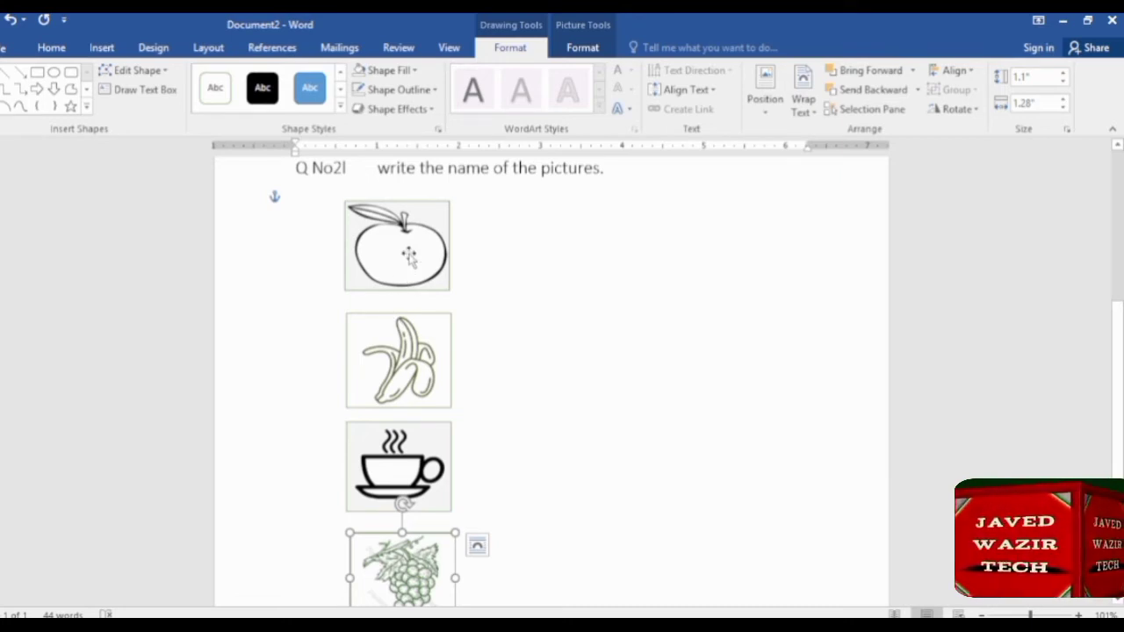
left_click(397, 376)
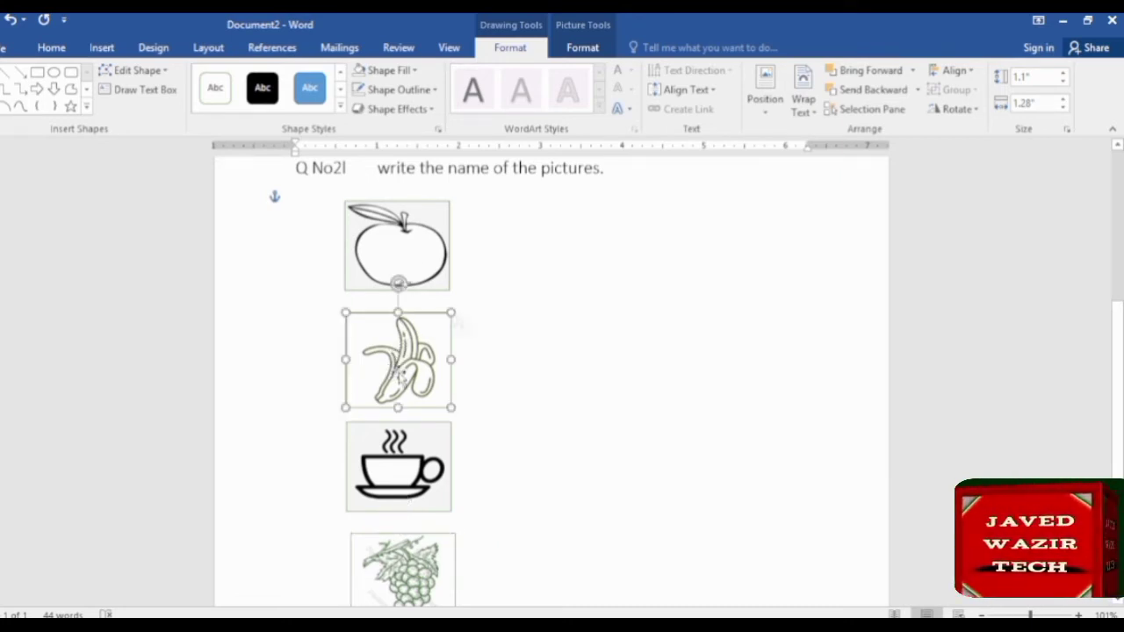
left_click_drag(410, 359, 410, 351)
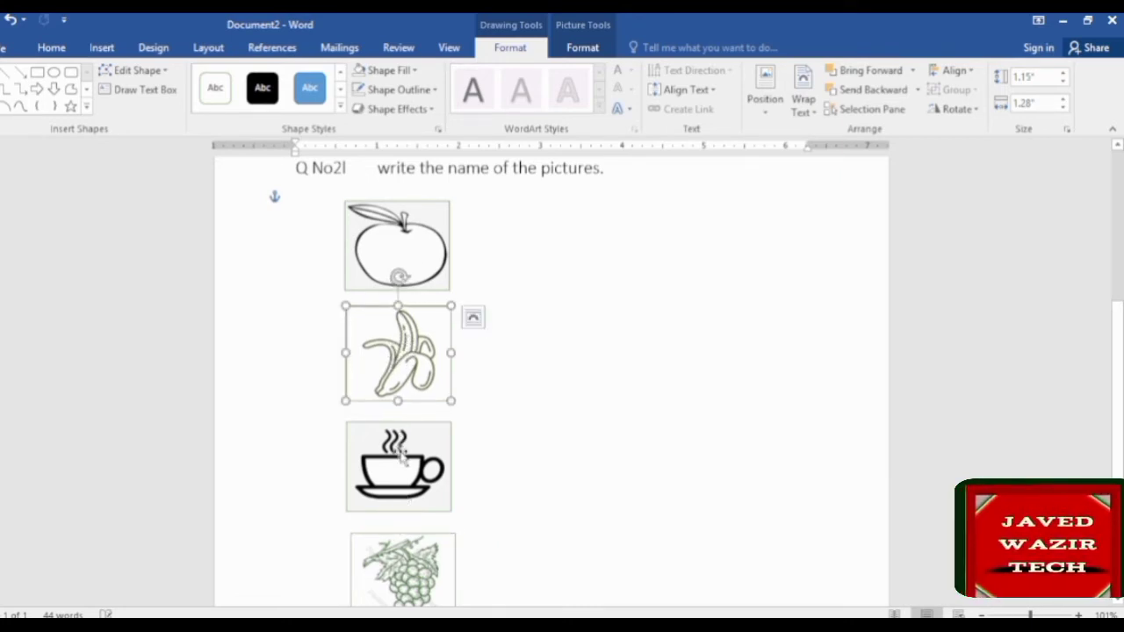
Step: Move the banana beside the apple, then the cup and grapes beneath them
left_click_drag(400, 457, 399, 449)
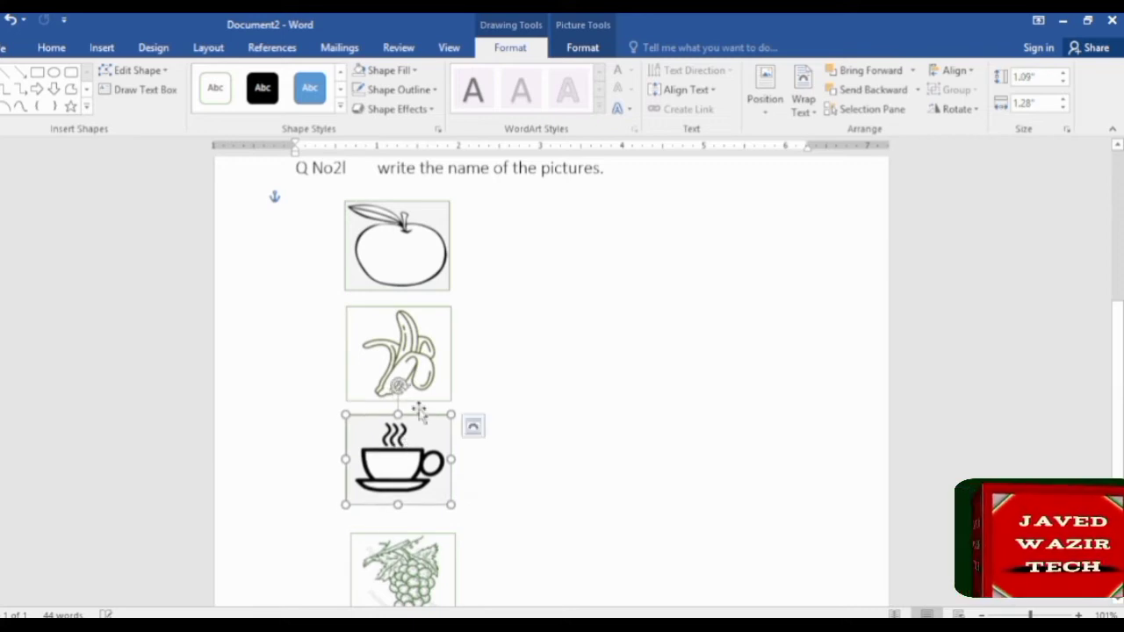
scroll(427, 369, "down", 1)
scroll(427, 369, "up", 2)
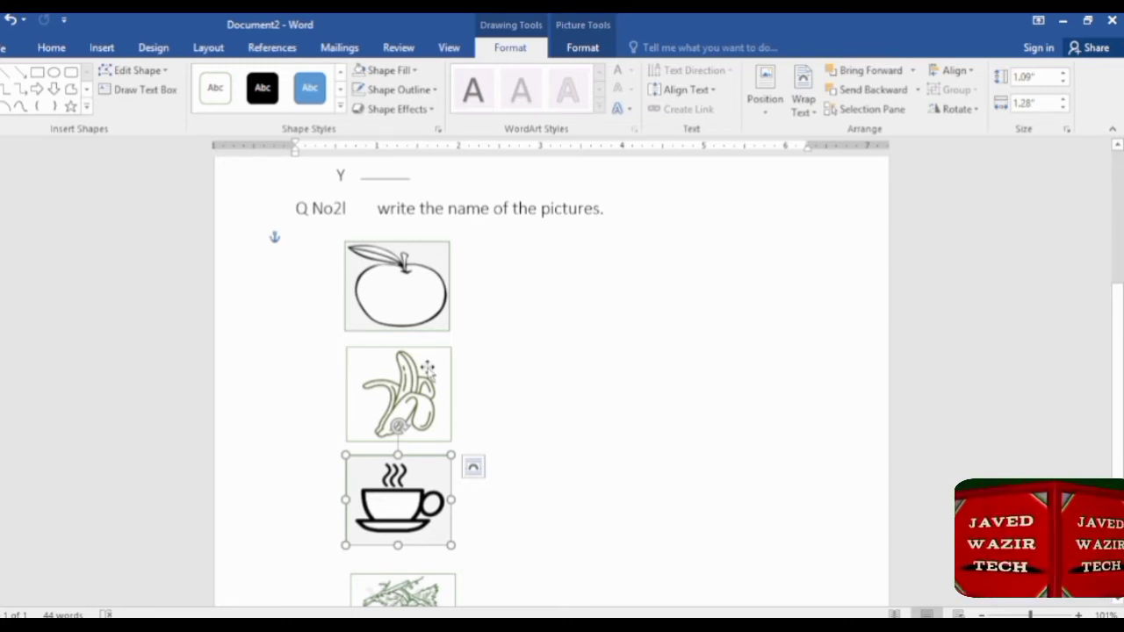
left_click_drag(448, 389, 615, 304)
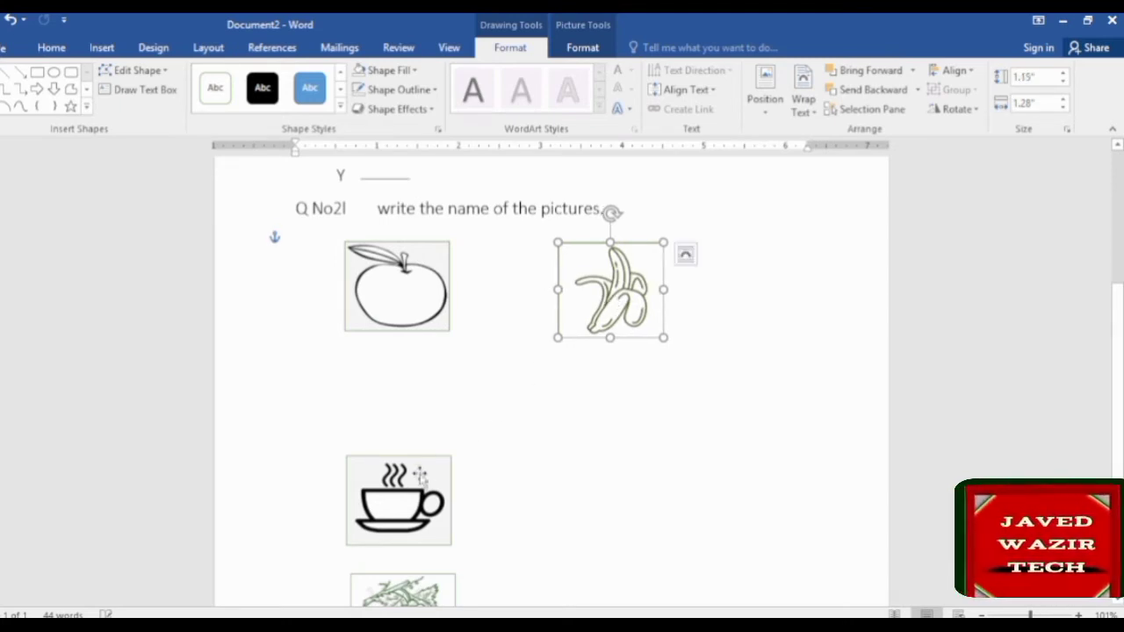
left_click_drag(395, 492, 393, 405)
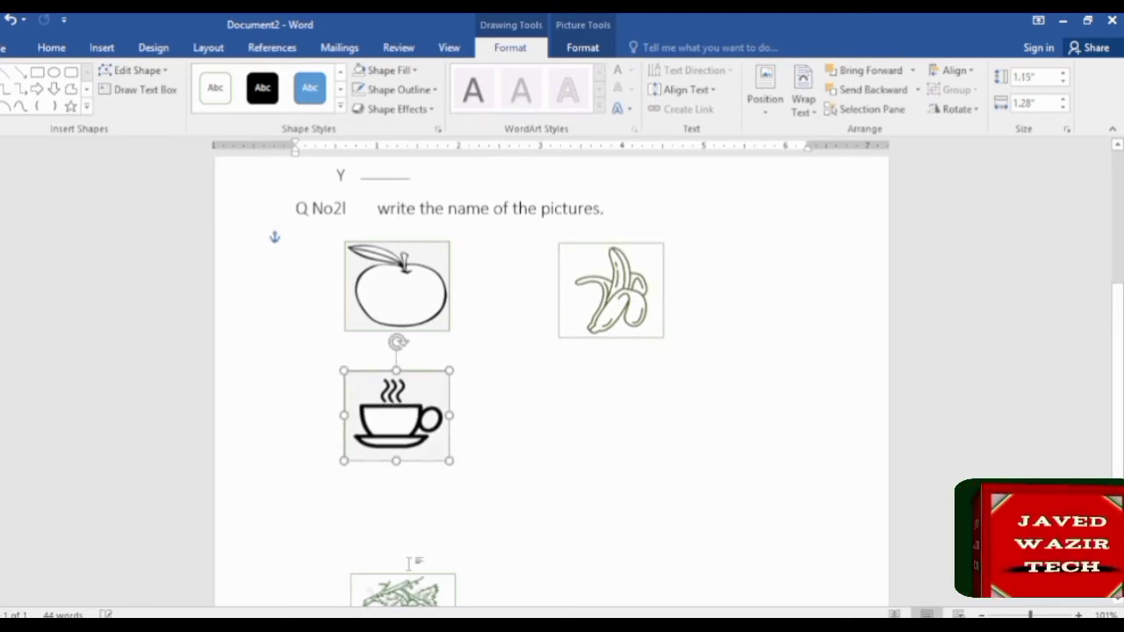
mouse_move(413, 586)
left_mouse_down()
mouse_move(627, 379)
mouse_move(632, 391)
left_mouse_up()
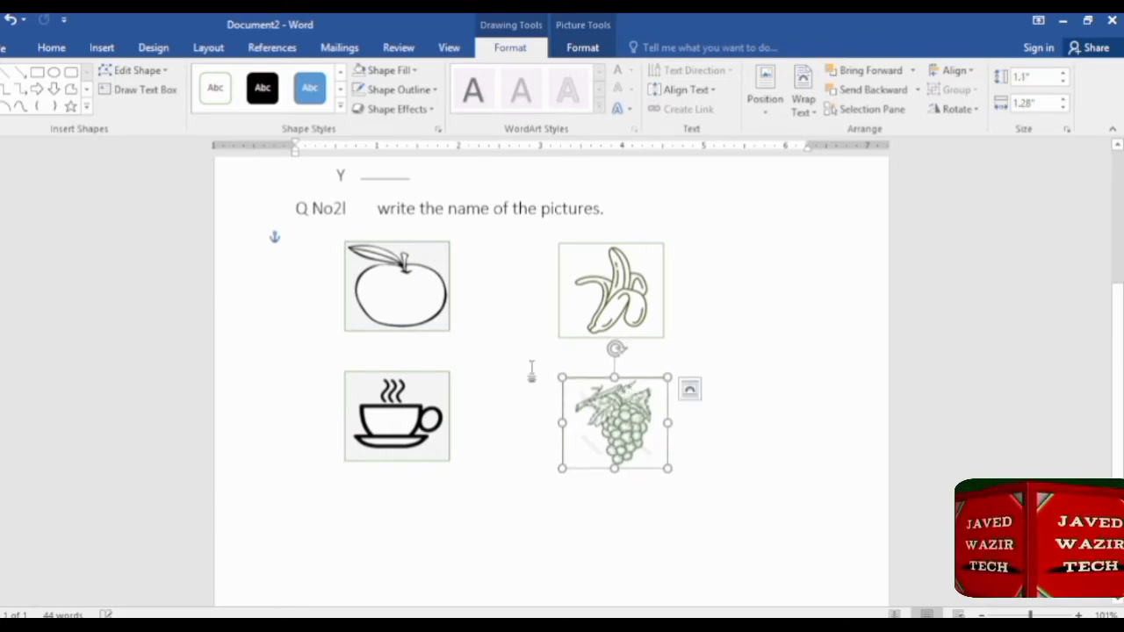
left_click_drag(418, 411, 418, 387)
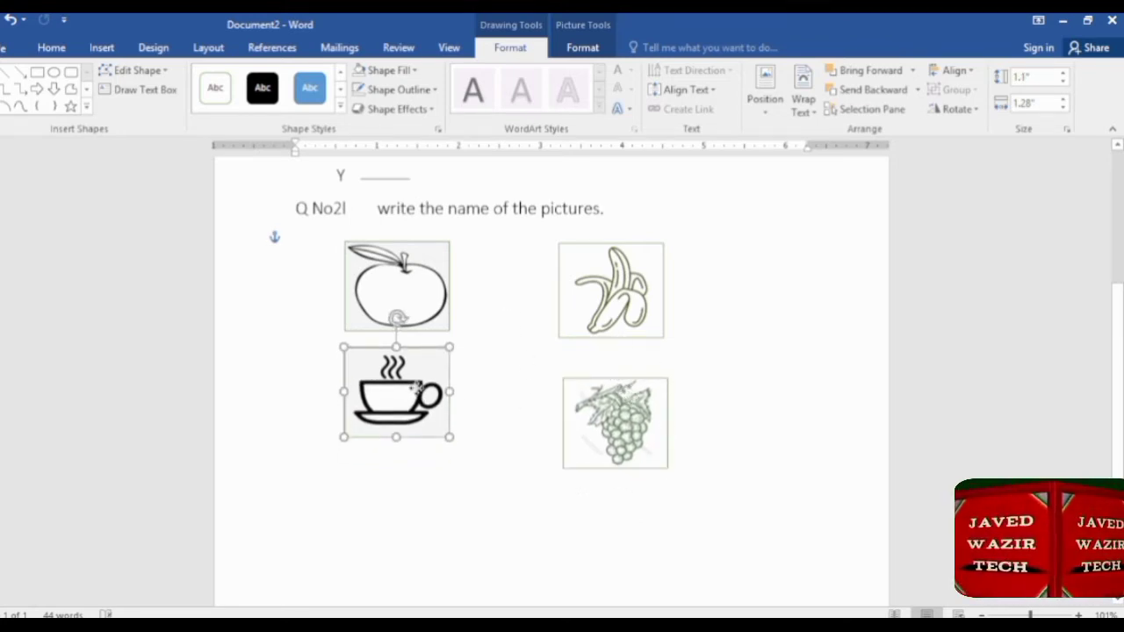
left_click_drag(634, 421, 632, 396)
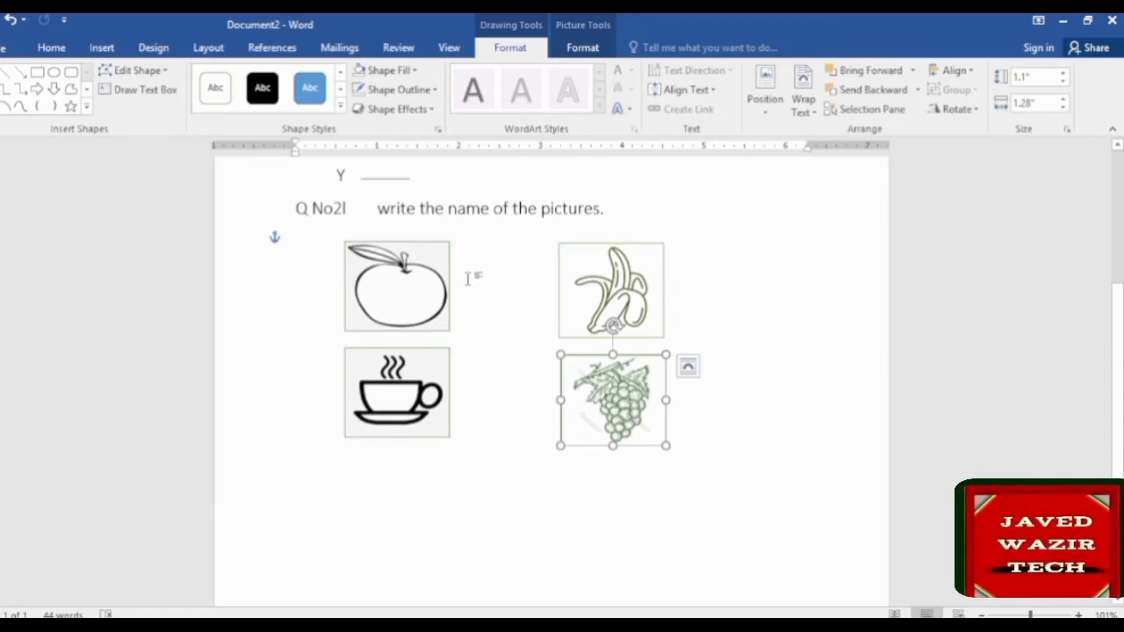
Step: Remove the background fill and outline border from the apple picture
left_click(402, 391)
left_click(399, 290)
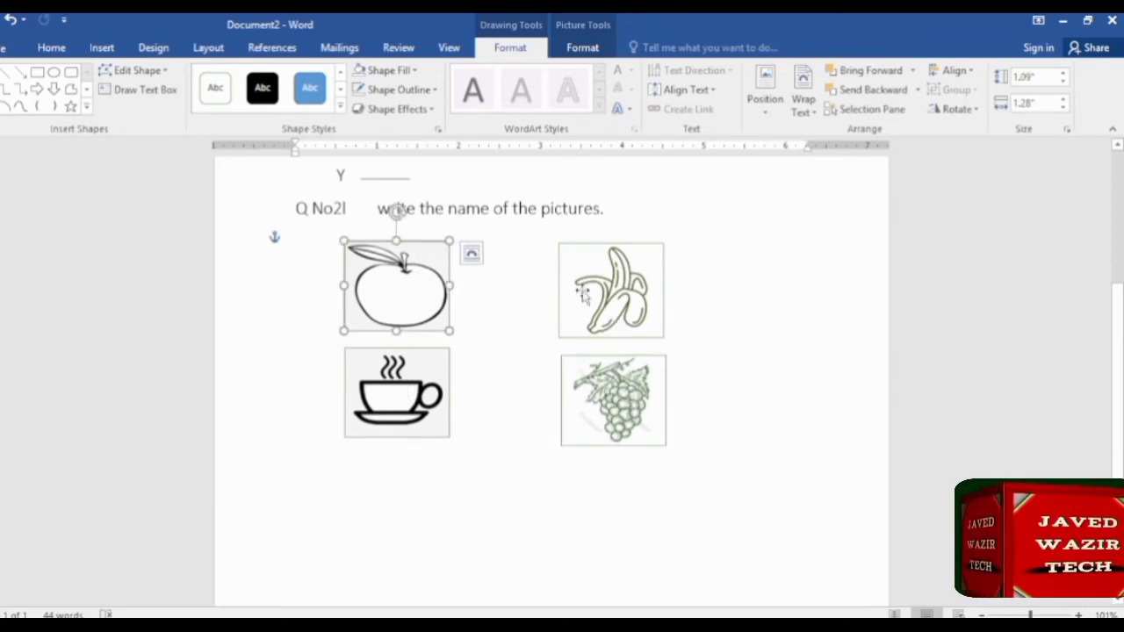
left_click(572, 294)
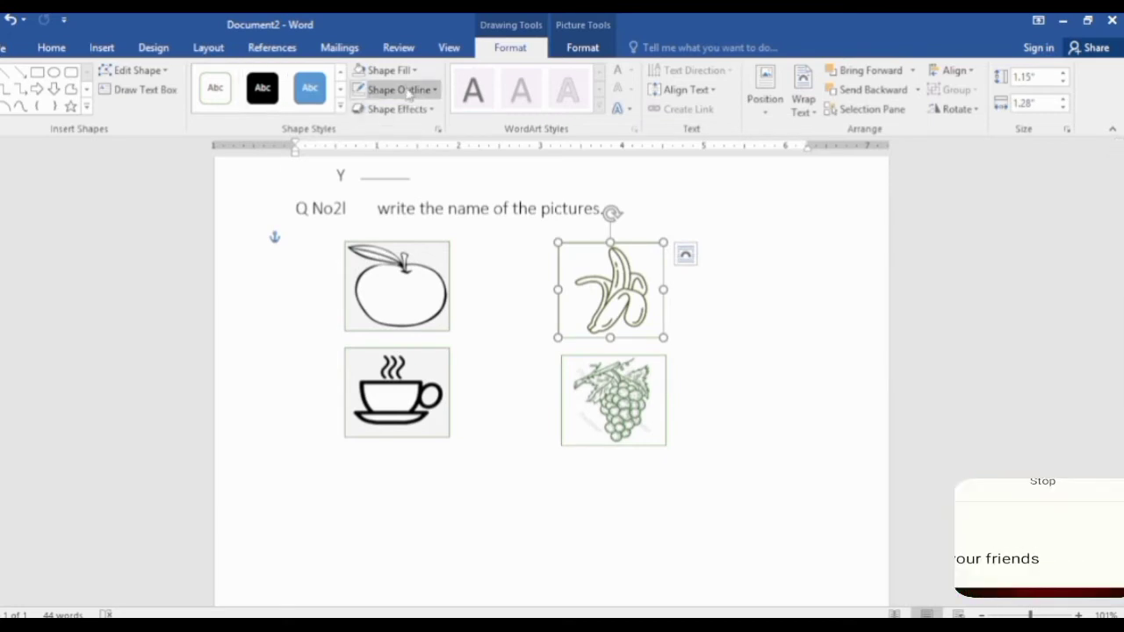
left_click(393, 280)
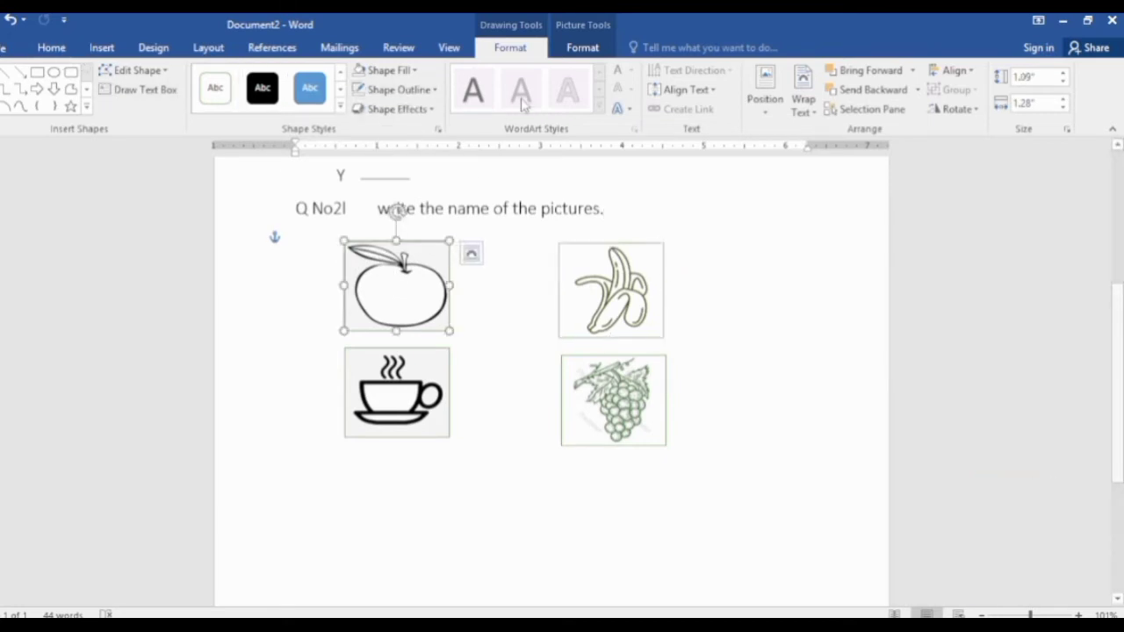
left_click(391, 70)
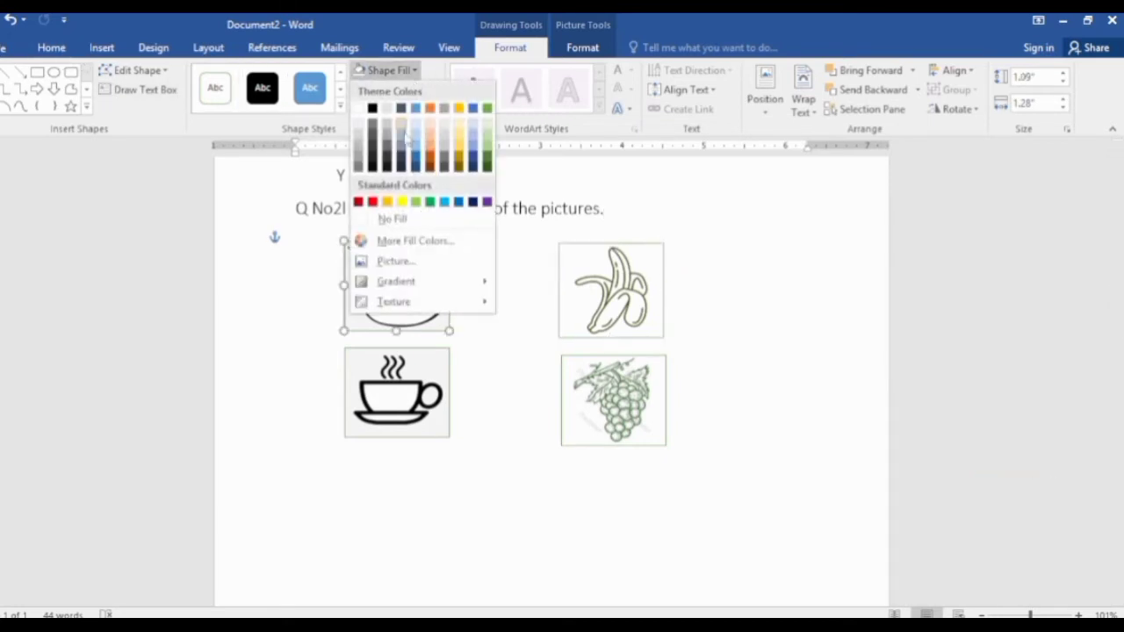
left_click(391, 218)
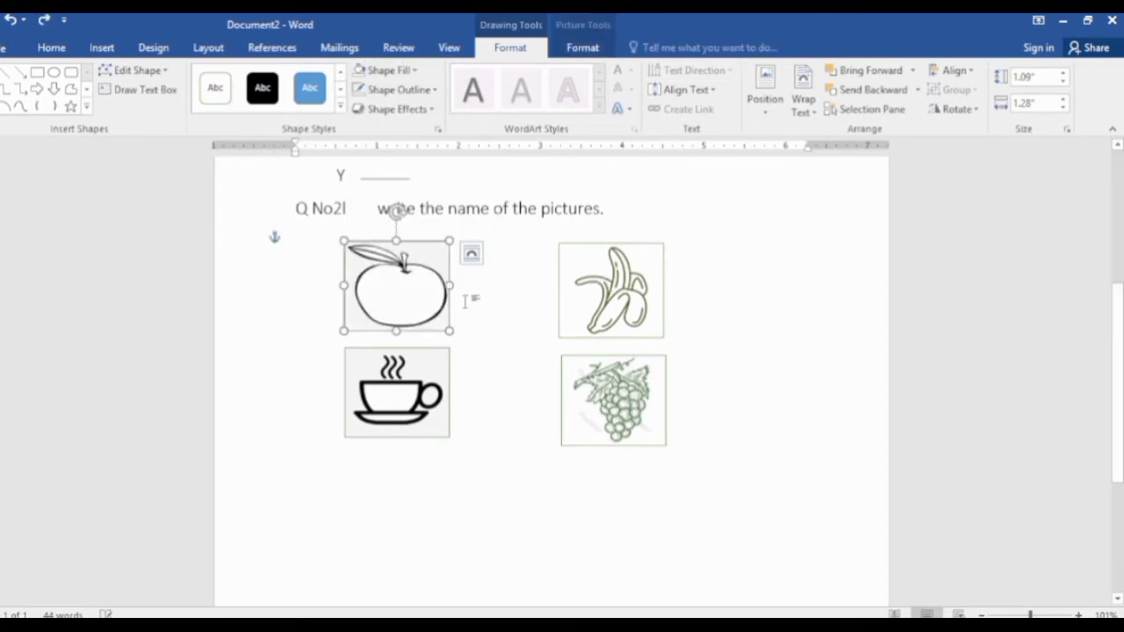
left_click(397, 90)
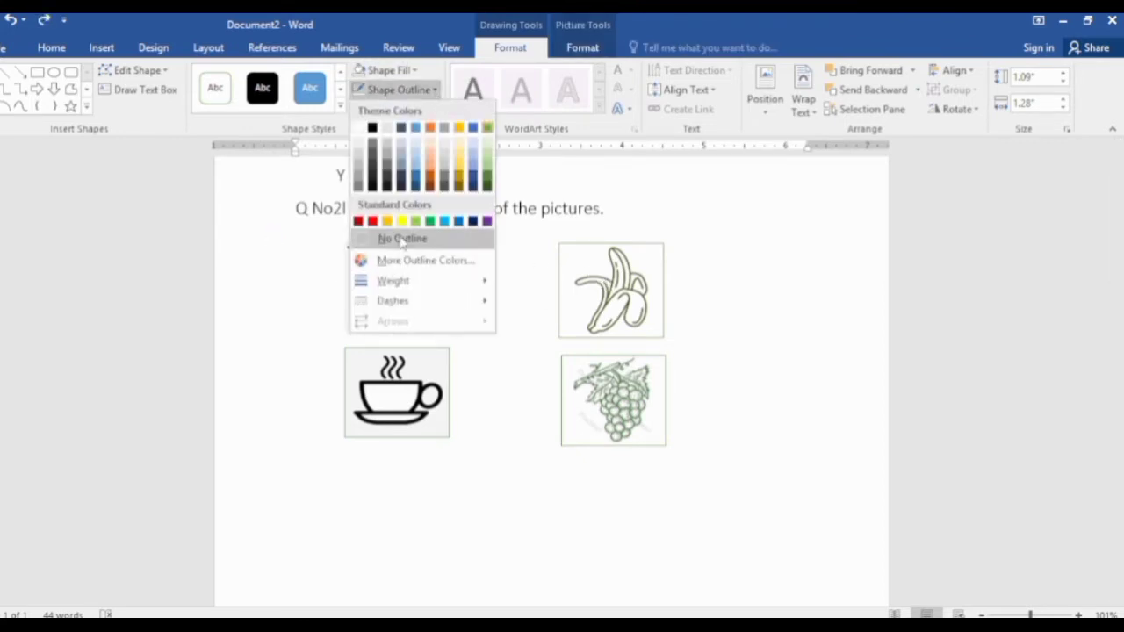
left_click(401, 238)
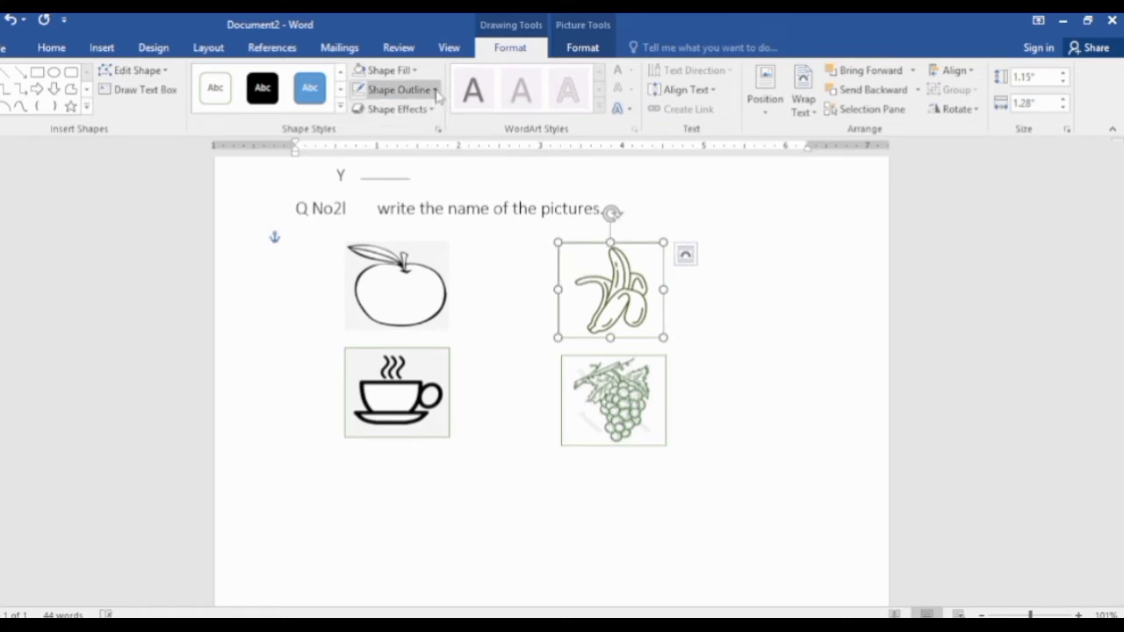
Step: Set the banana and coffee cup pictures to No Outline
left_click(434, 90)
left_click(395, 238)
left_click(418, 413)
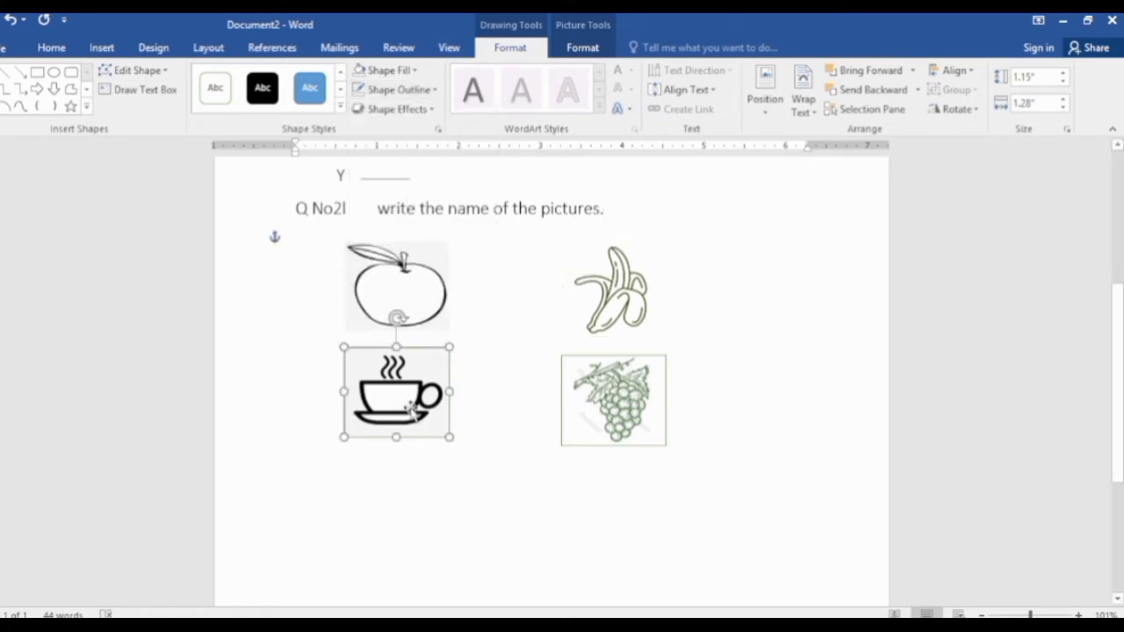
left_click(434, 90)
left_click(408, 238)
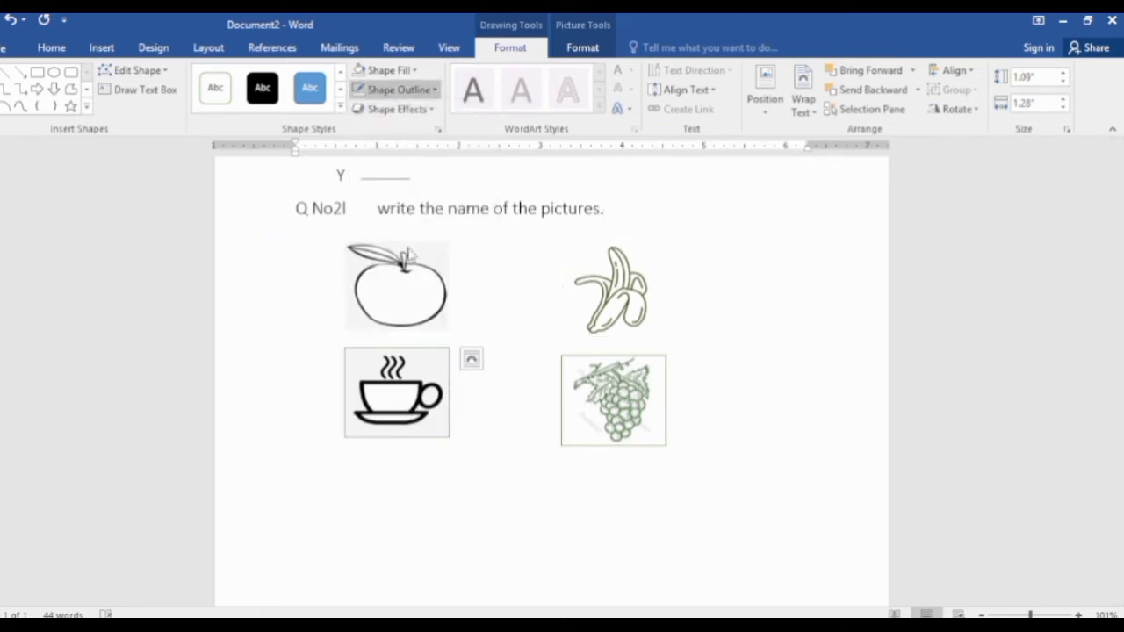
Step: Remove the grapes picture's outline and nudge it slightly to the right
left_click(630, 387)
left_click(434, 89)
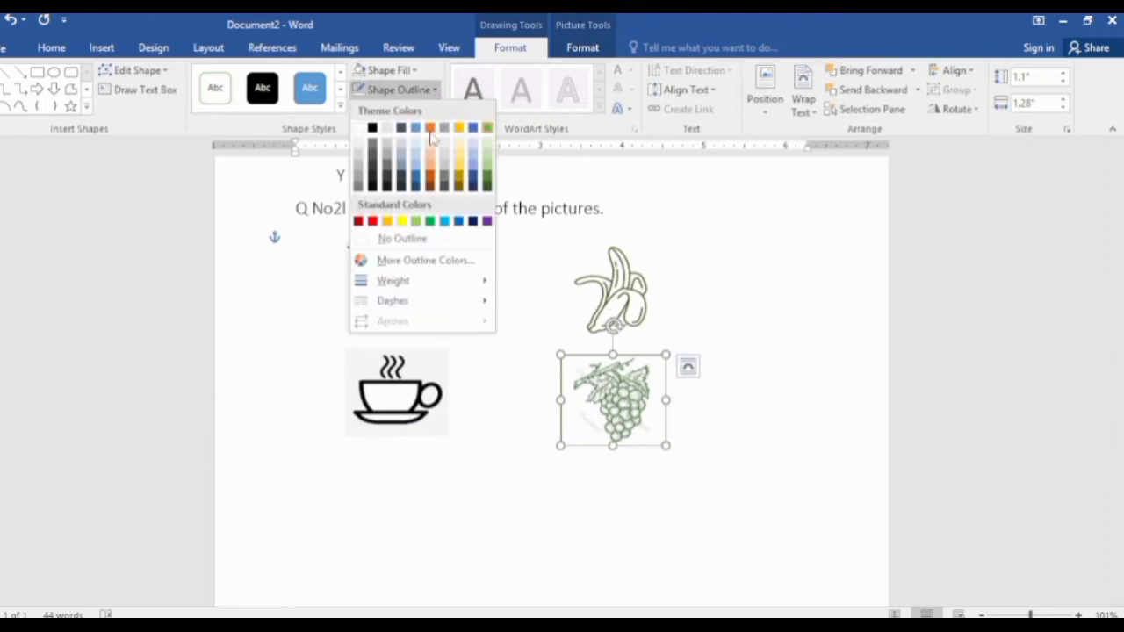
left_click(419, 239)
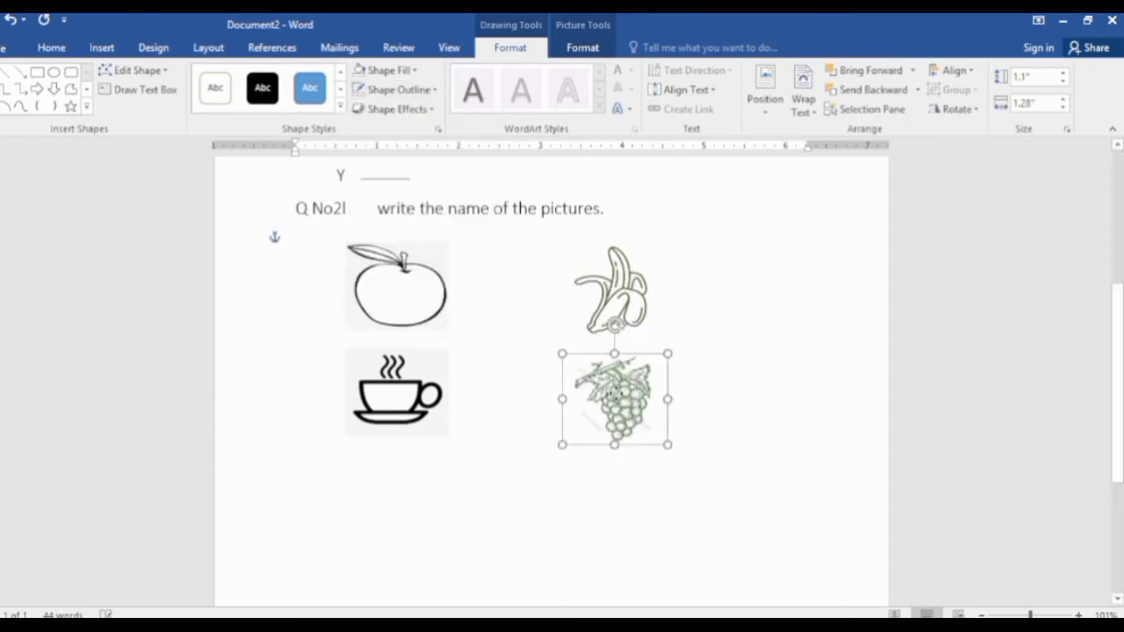
left_click_drag(612, 396, 617, 392)
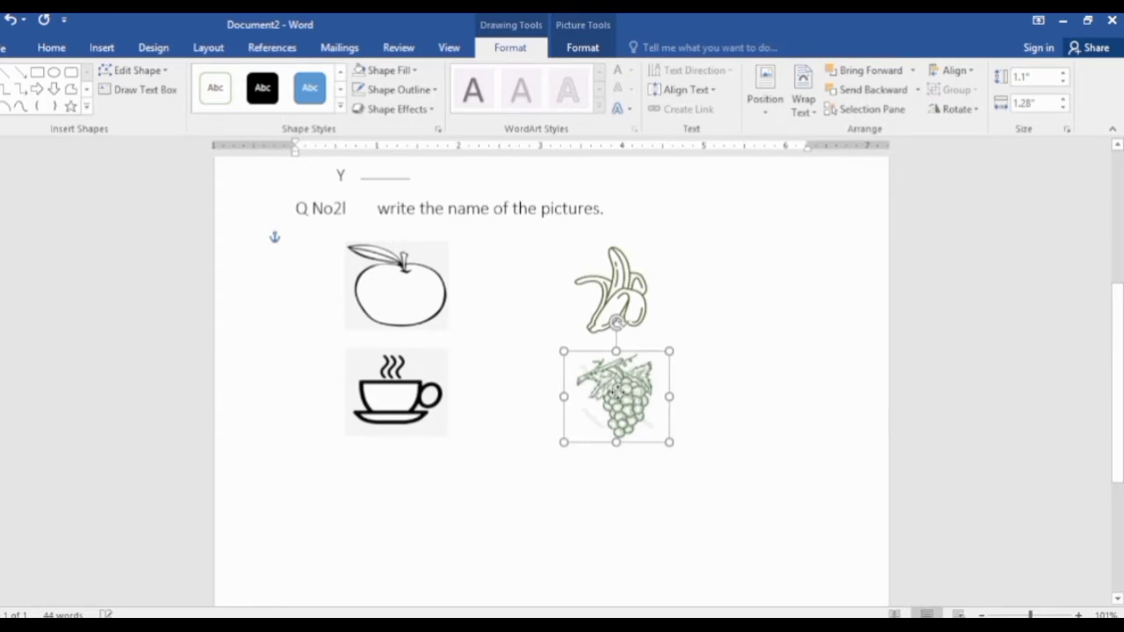
left_click_drag(616, 392, 621, 391)
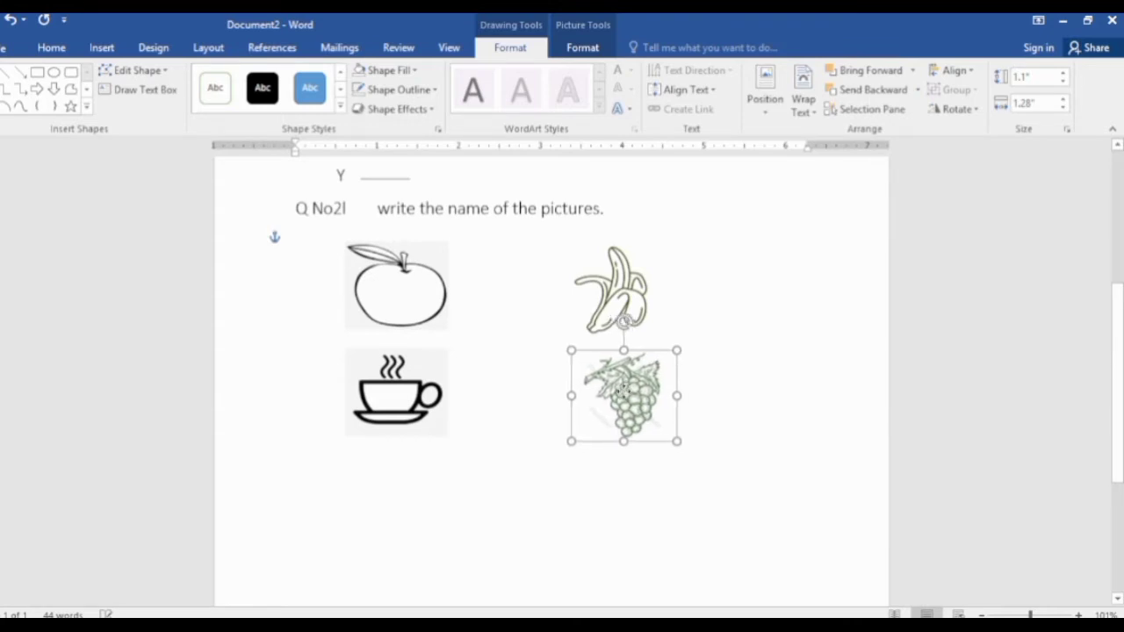
left_click(503, 377)
Step: Draw a straight answer line beside the apple and give it the dark first shape style
left_click(102, 47)
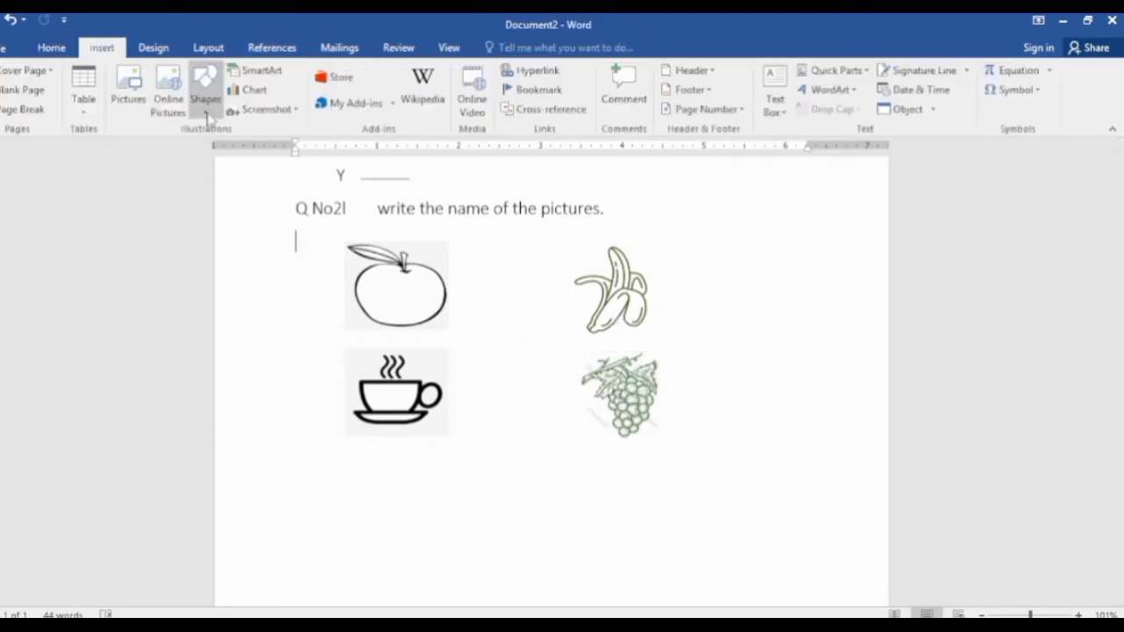
left_click(206, 96)
left_click(219, 155)
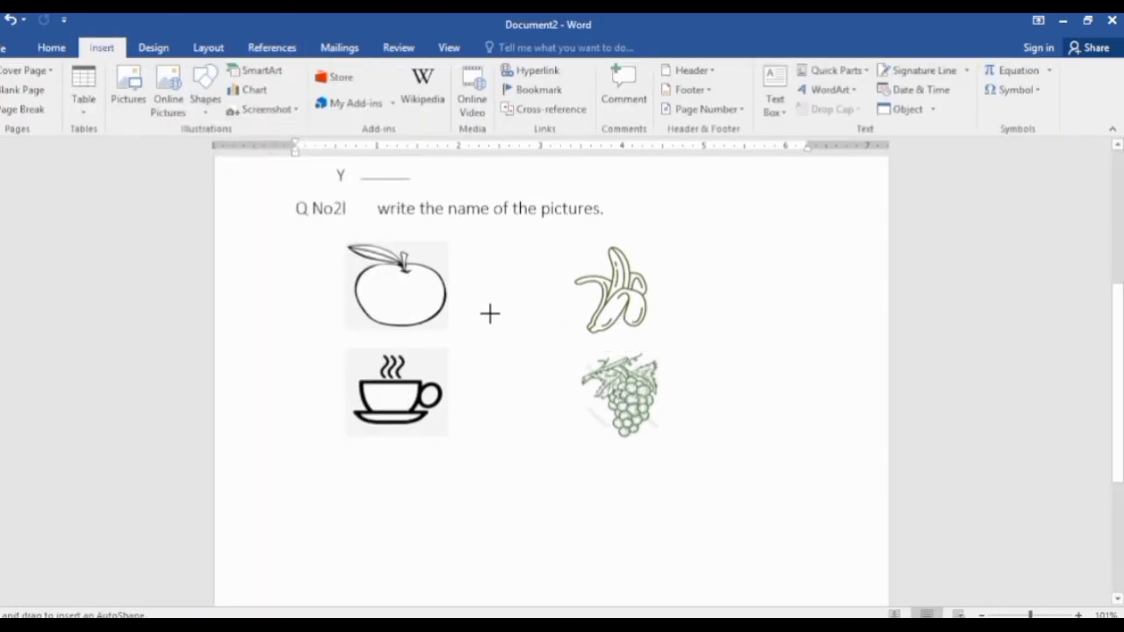
left_click_drag(473, 313, 563, 313)
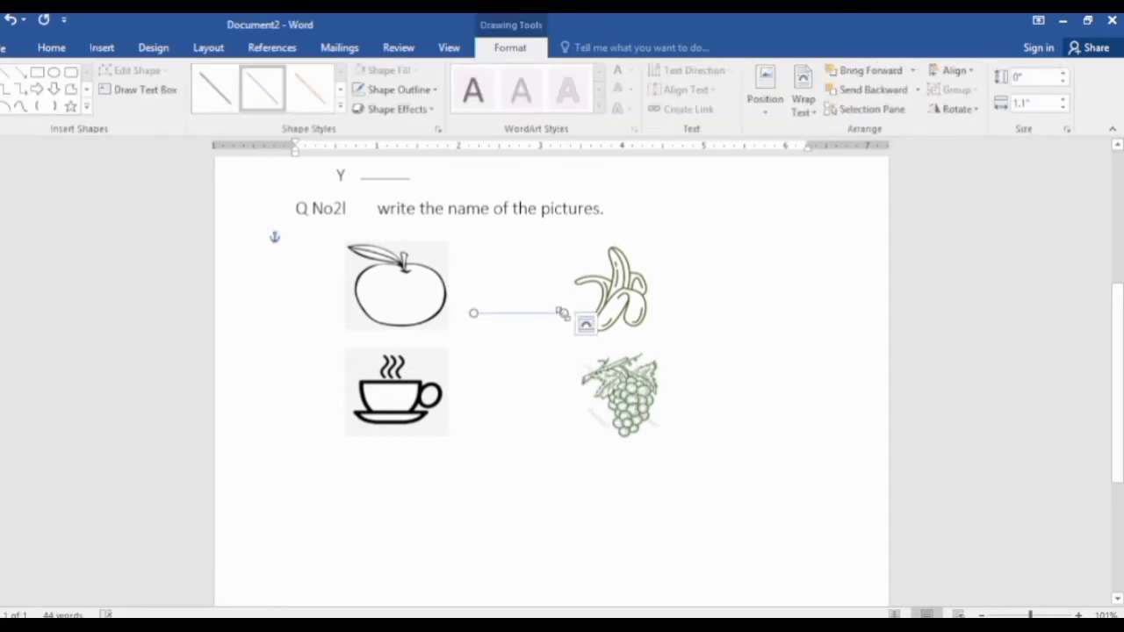
left_click_drag(562, 313, 572, 314)
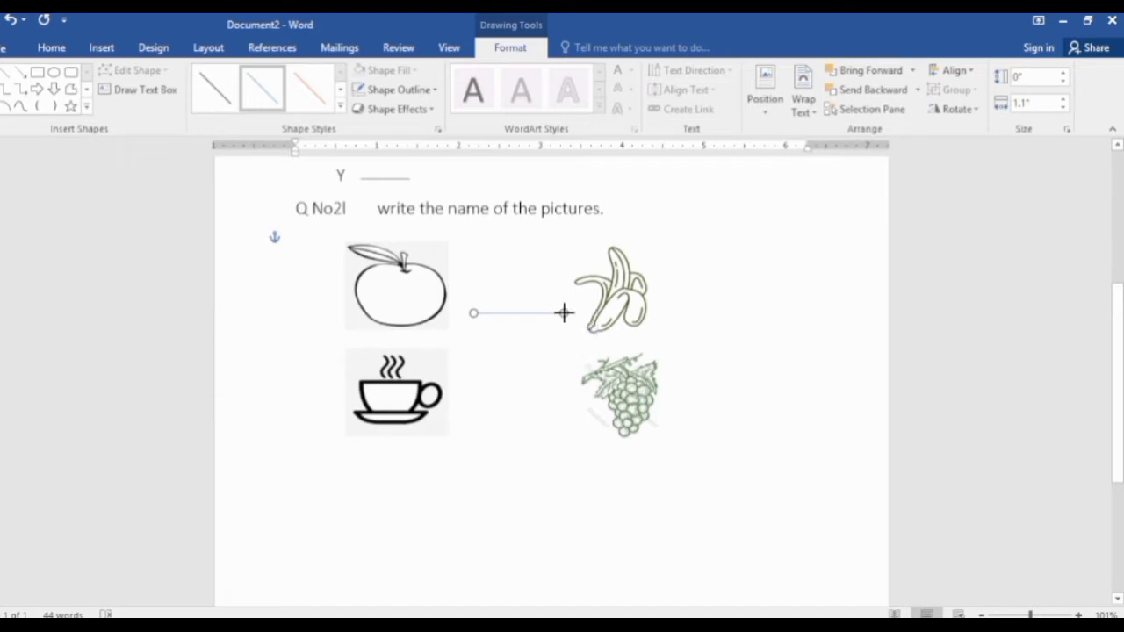
left_click(227, 98)
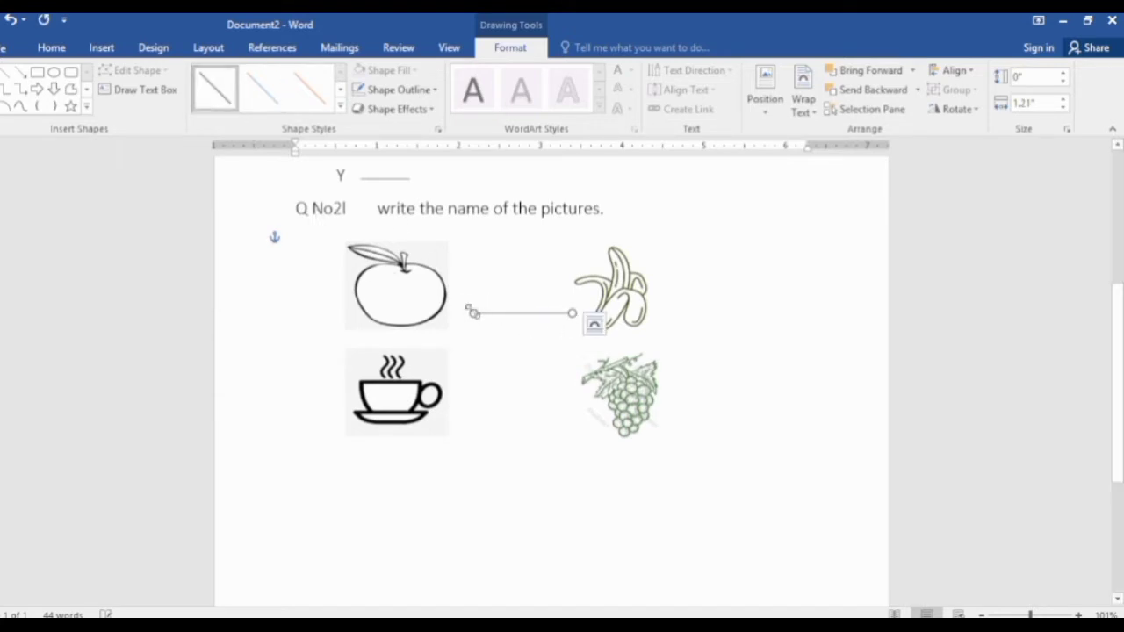
mouse_move(473, 312)
left_mouse_down()
mouse_move(457, 314)
mouse_move(521, 407)
left_mouse_up()
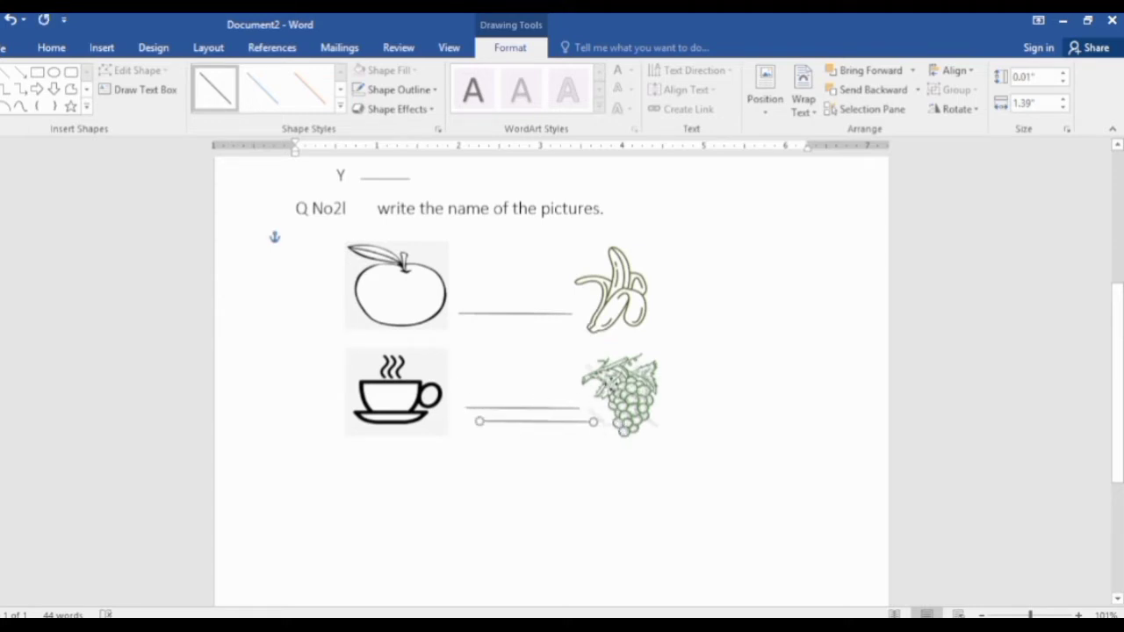
Step: Duplicate the answer line beside the banana and grapes pictures
mouse_move(531, 407)
left_mouse_down()
mouse_move(729, 293)
mouse_move(737, 303)
left_mouse_up()
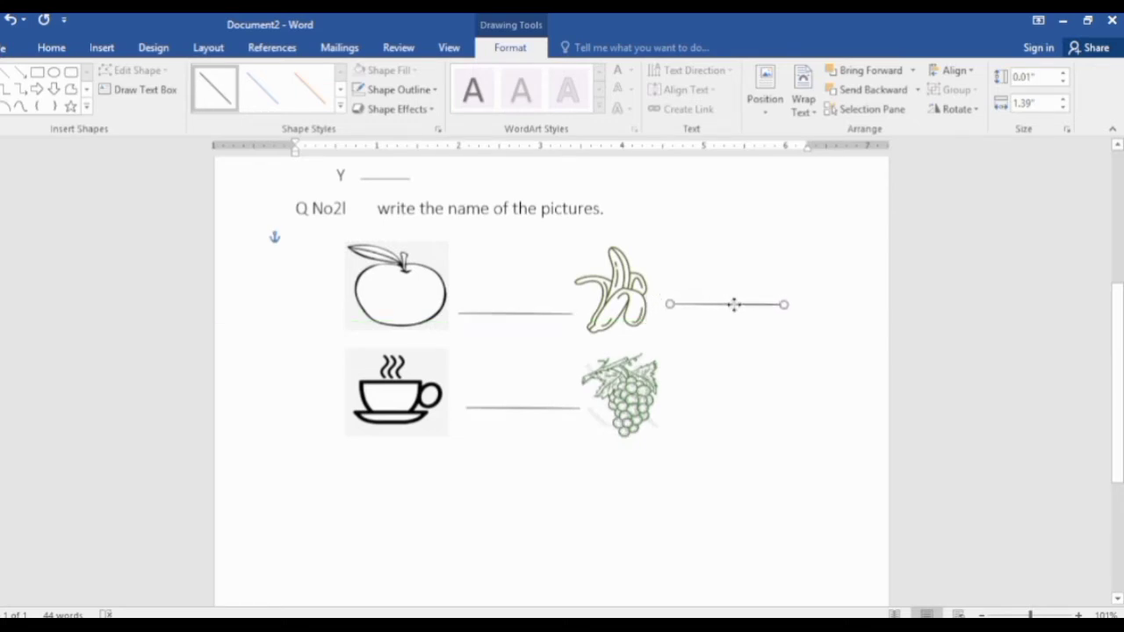
key("ctrl+c")
key("ctrl+v")
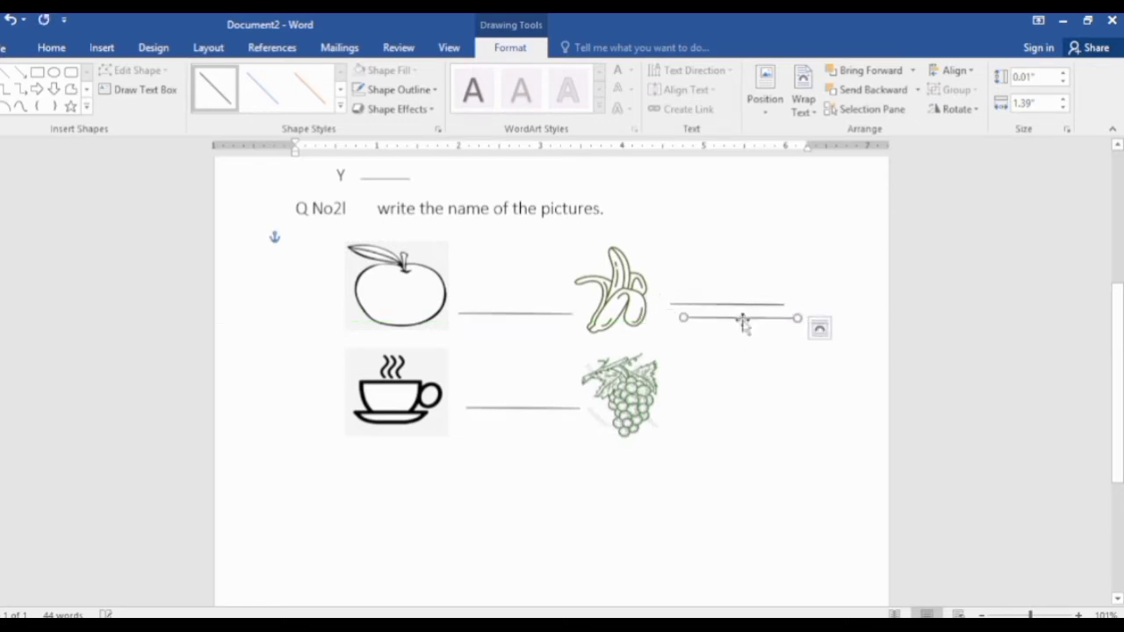
mouse_move(745, 320)
left_mouse_down()
mouse_move(729, 396)
mouse_move(742, 407)
left_mouse_up()
left_click(375, 503)
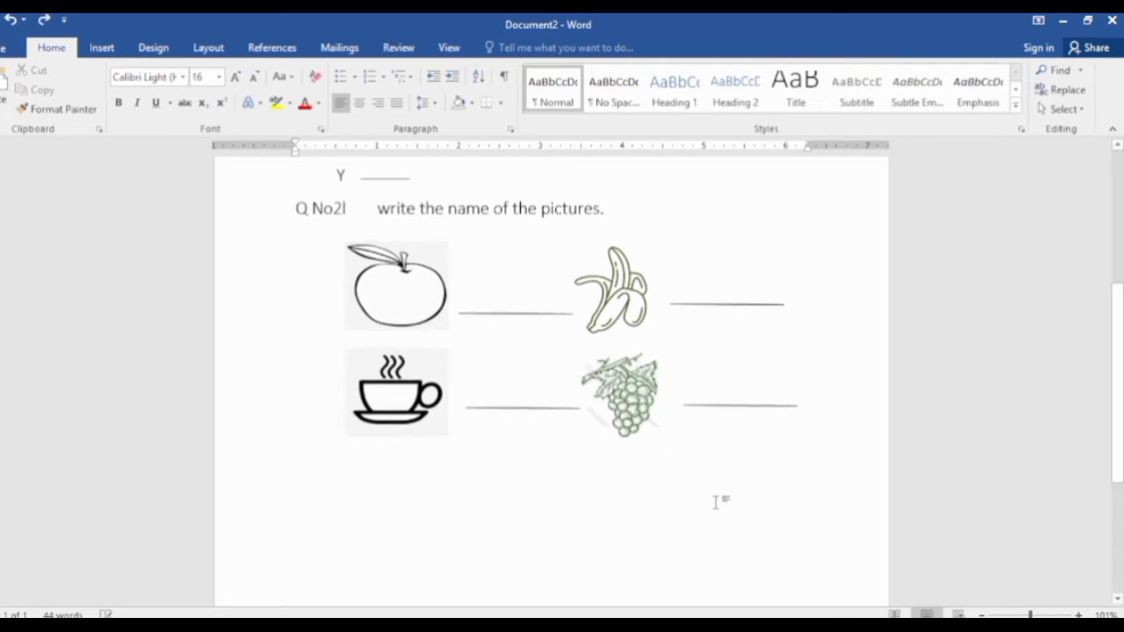
Step: Type 'Q 4: match the name with their picture .' on a new line below the pictures
double_click(371, 507)
key("ctrl+z")
double_click(318, 472)
type("Q")
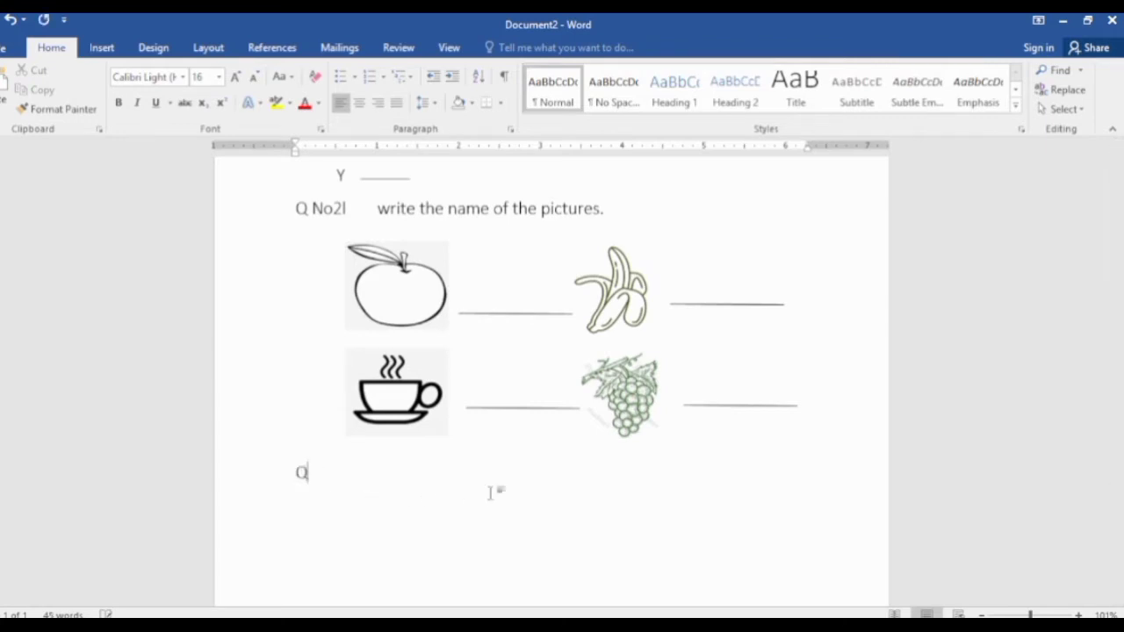
type("4")
key("BackSpace")
type("4")
type(":  ")
type("ma")
type("tch ")
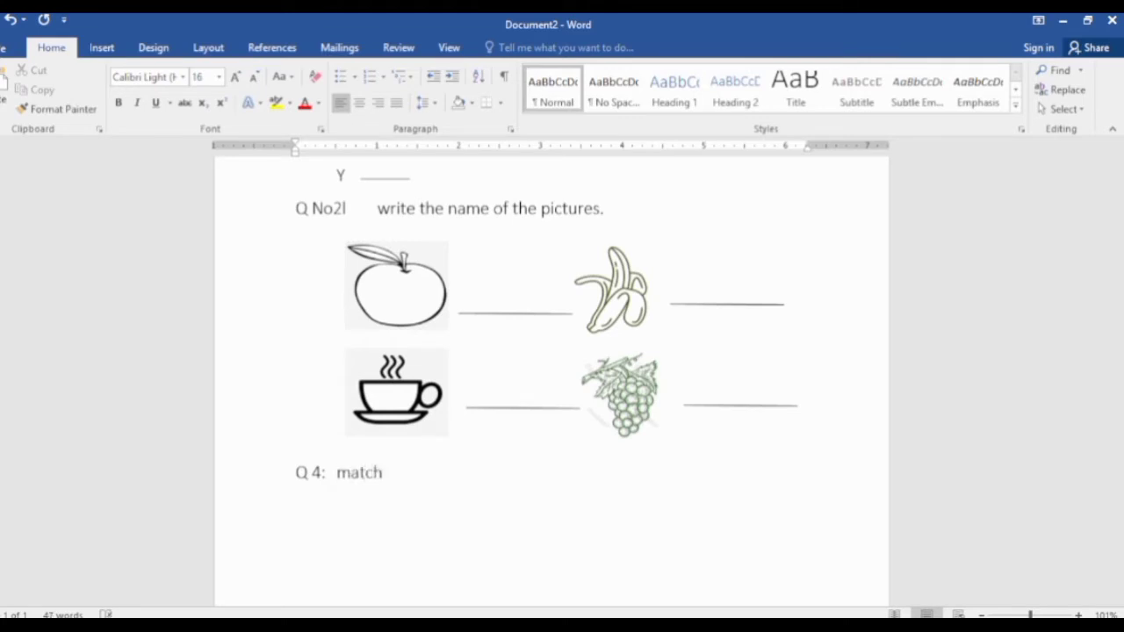
type("the ")
type("name")
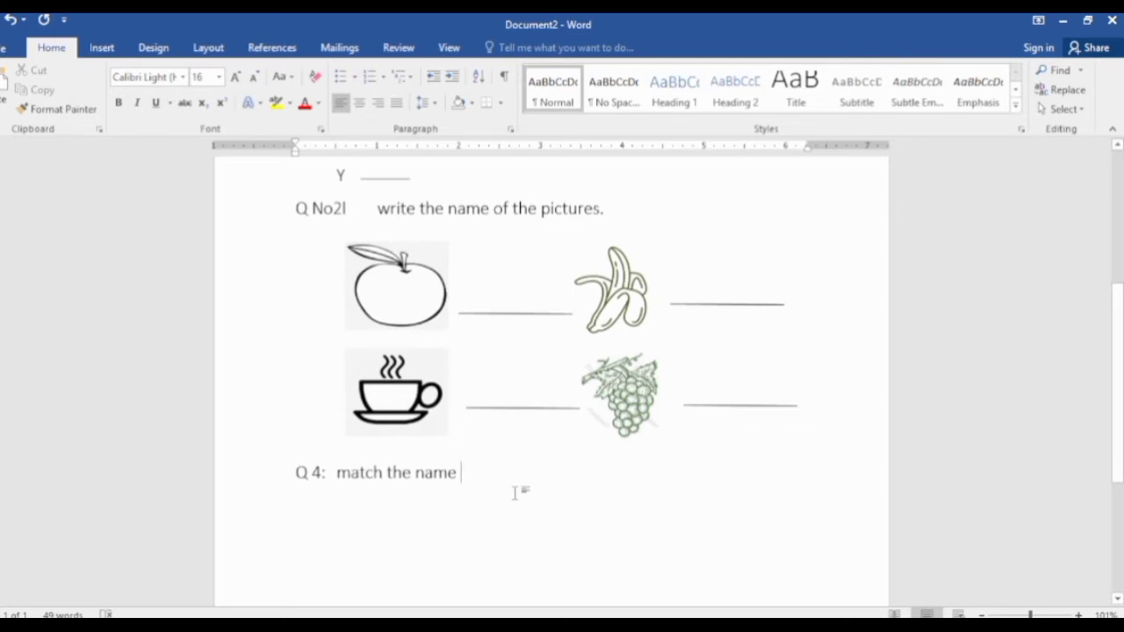
type("w")
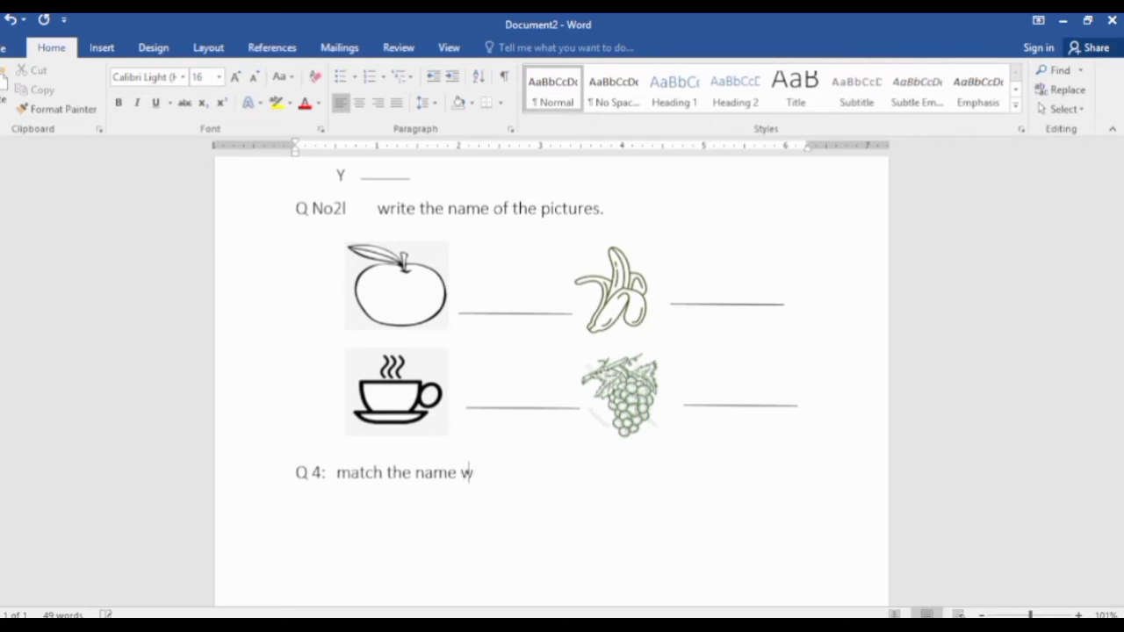
type("ith ")
type("their ")
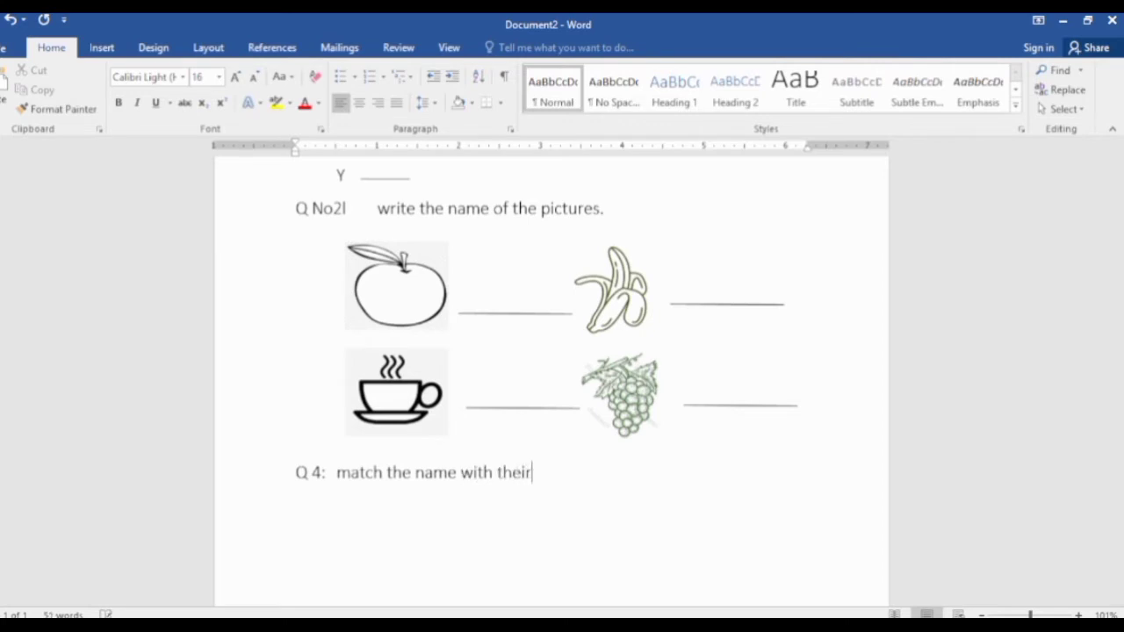
type("pic")
type("ture ")
type(".")
mouse_move(332, 476)
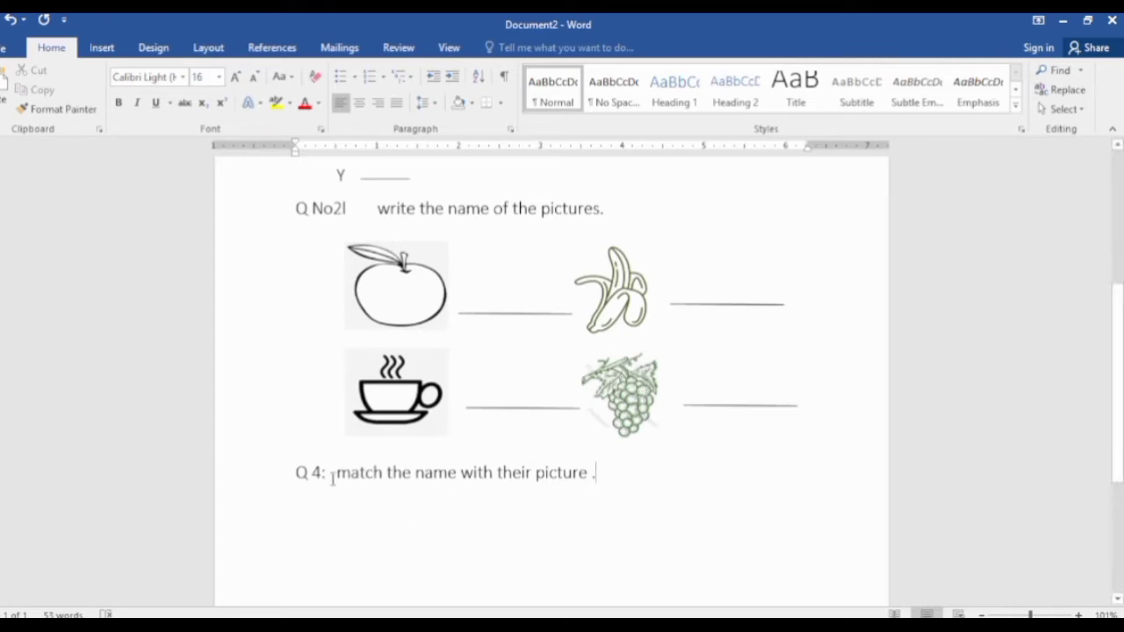
Step: Change the heading number from 4 to 3
double_click(318, 474)
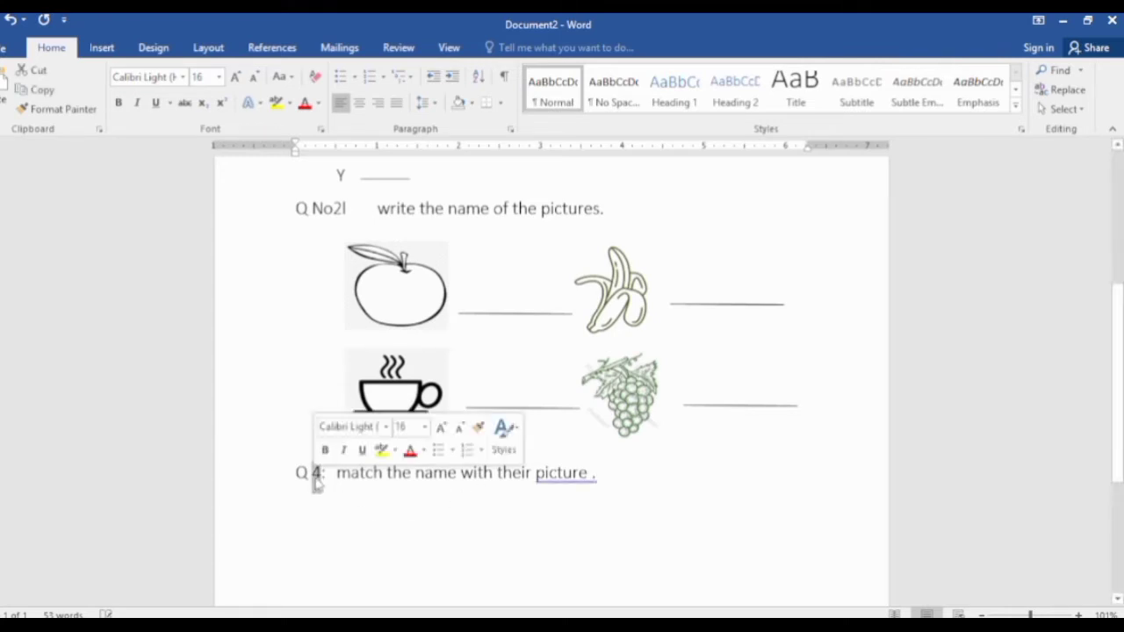
type("3")
left_click(601, 475)
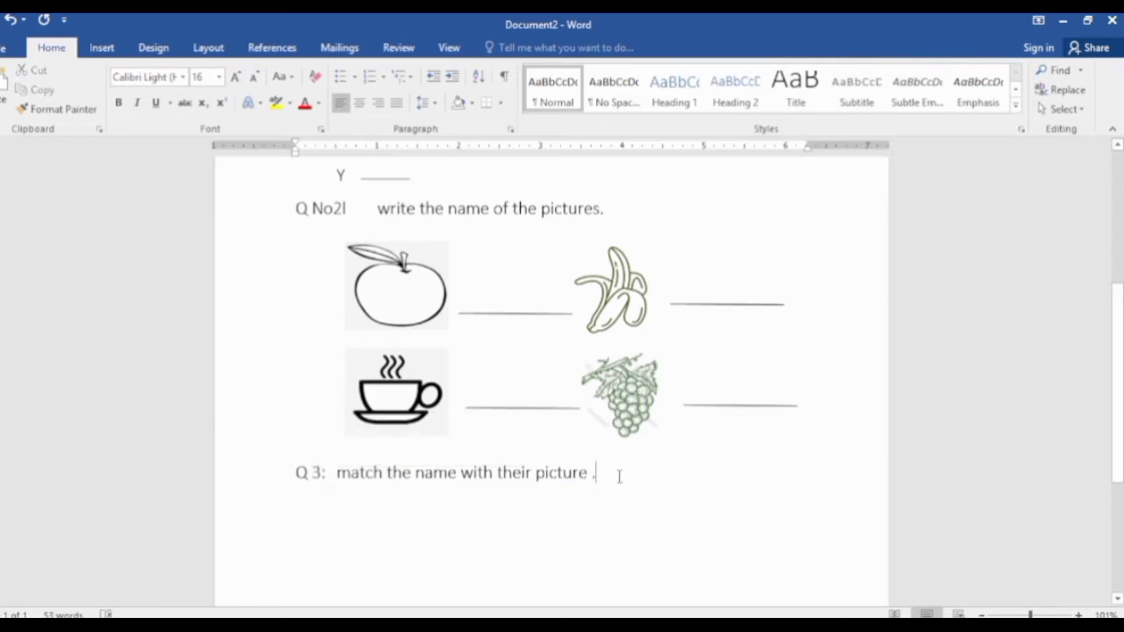
Step: After a tab, type 'Q4:' and 'match the upper' beside the Q 3 line
key("Tab")
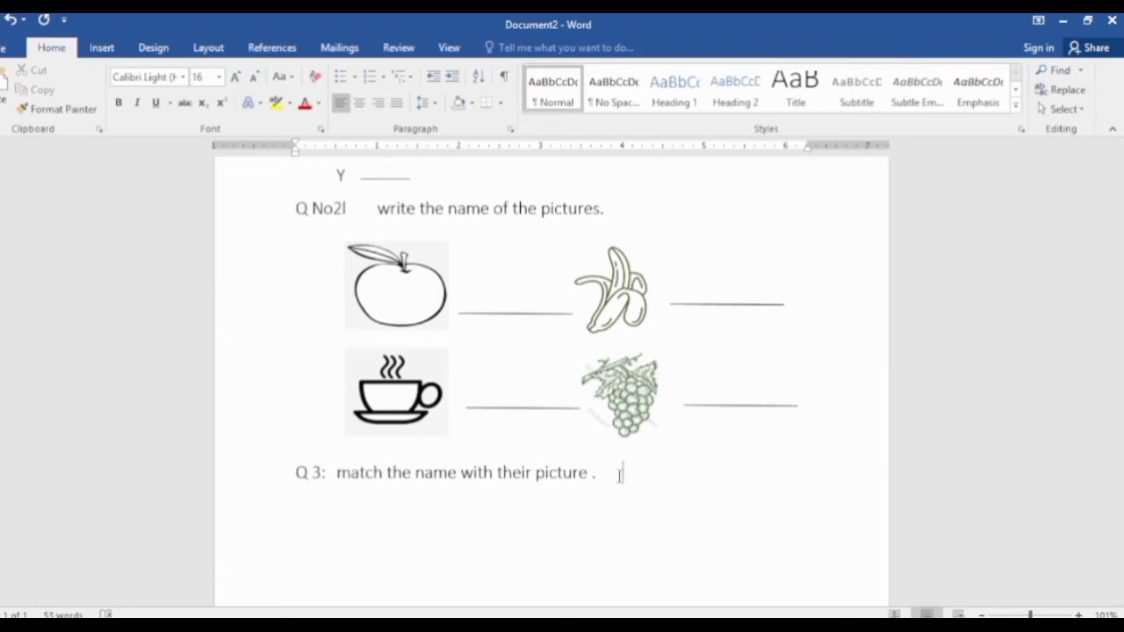
type("Q4")
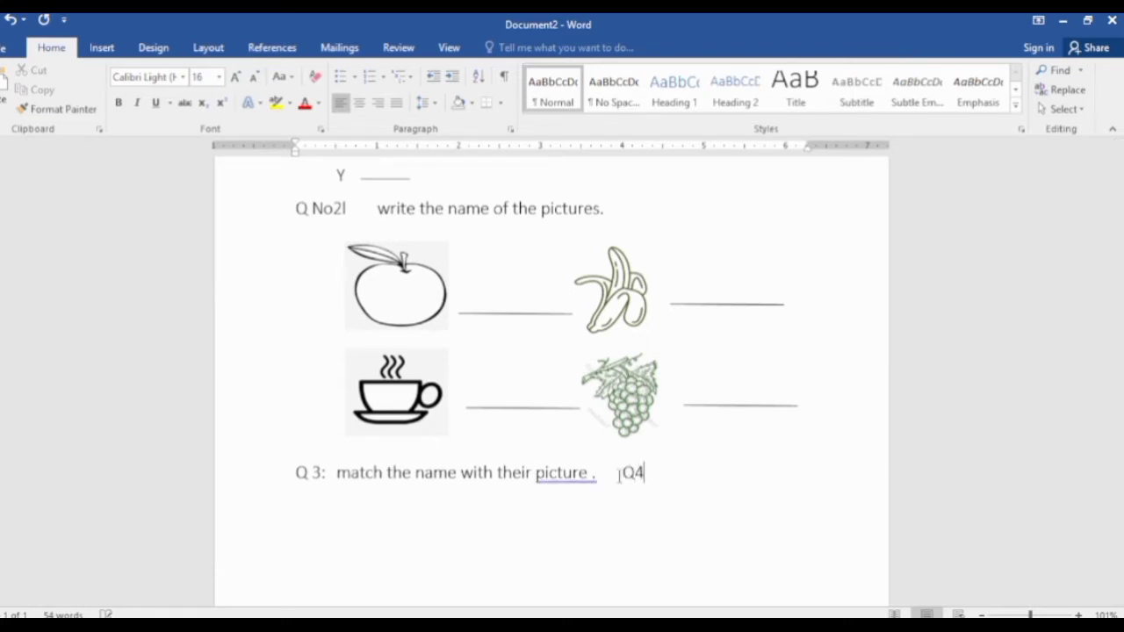
type(":")
key("Tab")
type("ma")
type("tch ")
type("the ")
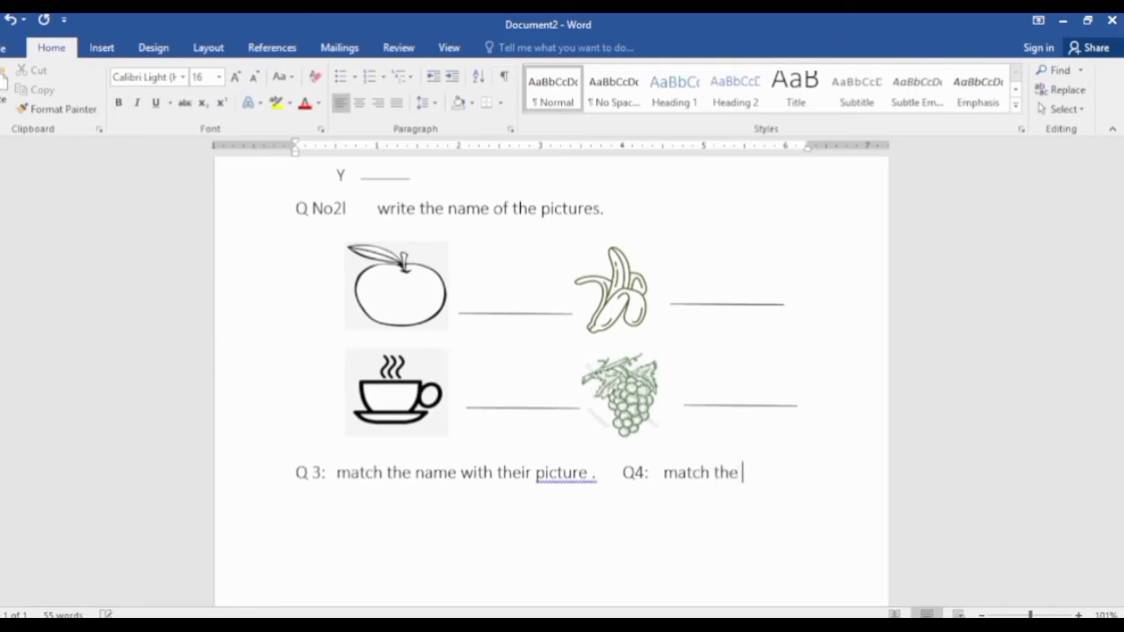
type("upper ")
type("case")
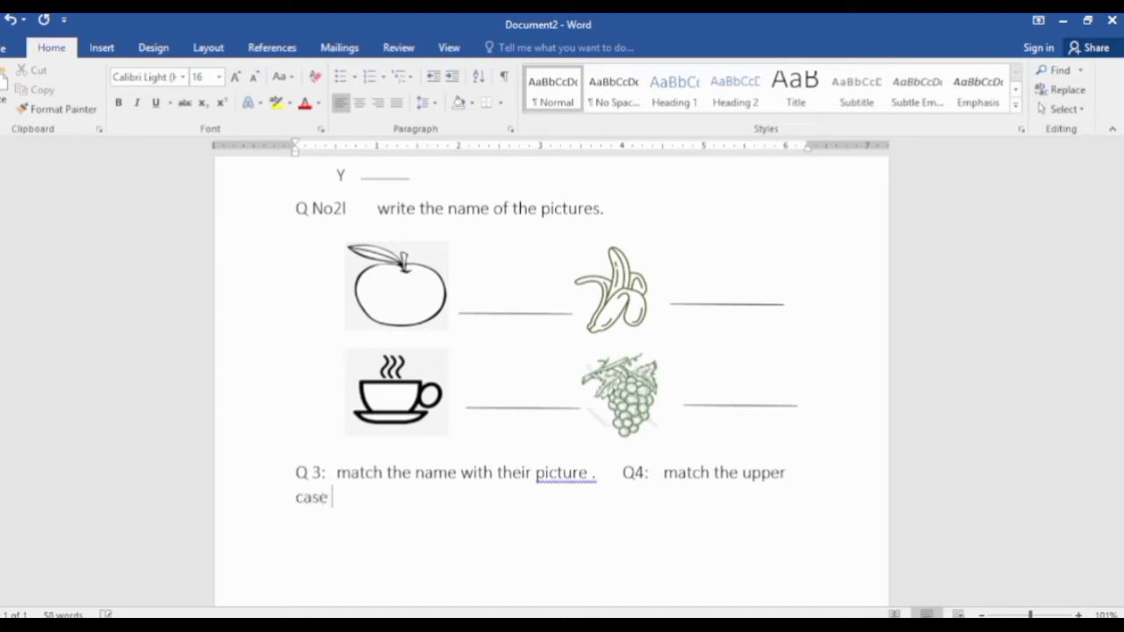
key("BackSpace")
key("BackSpace")
key("BackSpace")
key("BackSpace")
key("BackSpace")
key("Return")
Step: Continue the Q4 heading with 'case alphabets' on an indented second line
key("Tab")
key("Tab")
key("Tab")
key("Tab")
key("Tab")
key("Tab")
key("Tab")
key("Tab")
key("Tab")
type("case")
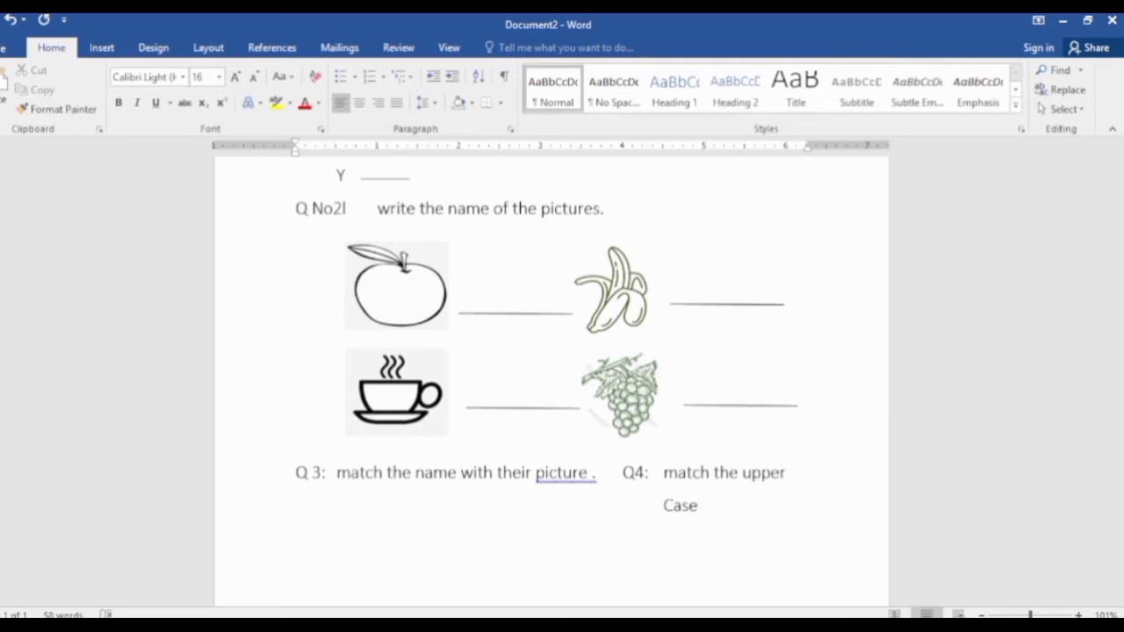
type("a")
type("p")
key("BackSpace")
type("l")
type("pha")
type("bet")
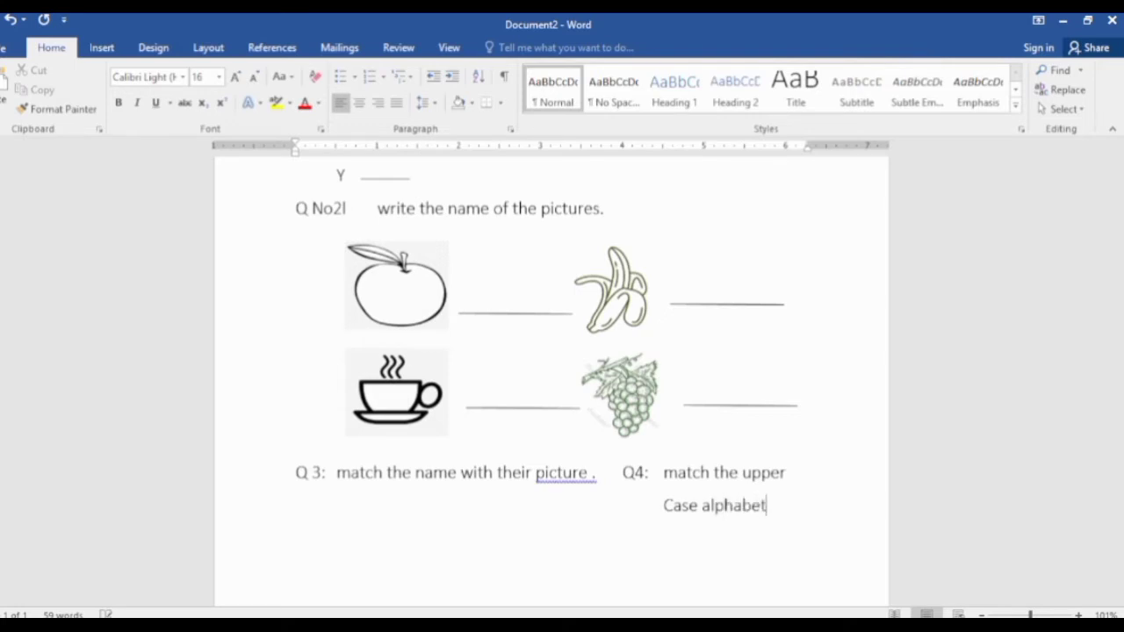
type("s ")
type("with")
key("BackSpace")
key("BackSpace")
key("BackSpace")
key("BackSpace")
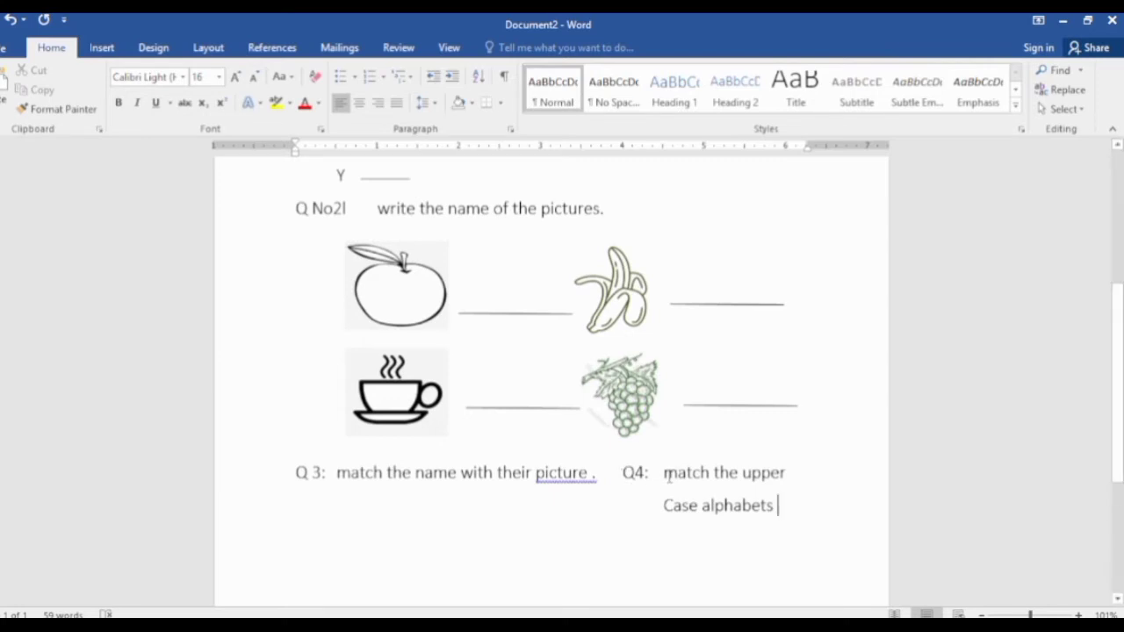
Step: Set the Q4 instruction to font size 11 and extend it with 'with lower case a'
left_click_drag(665, 473, 736, 508)
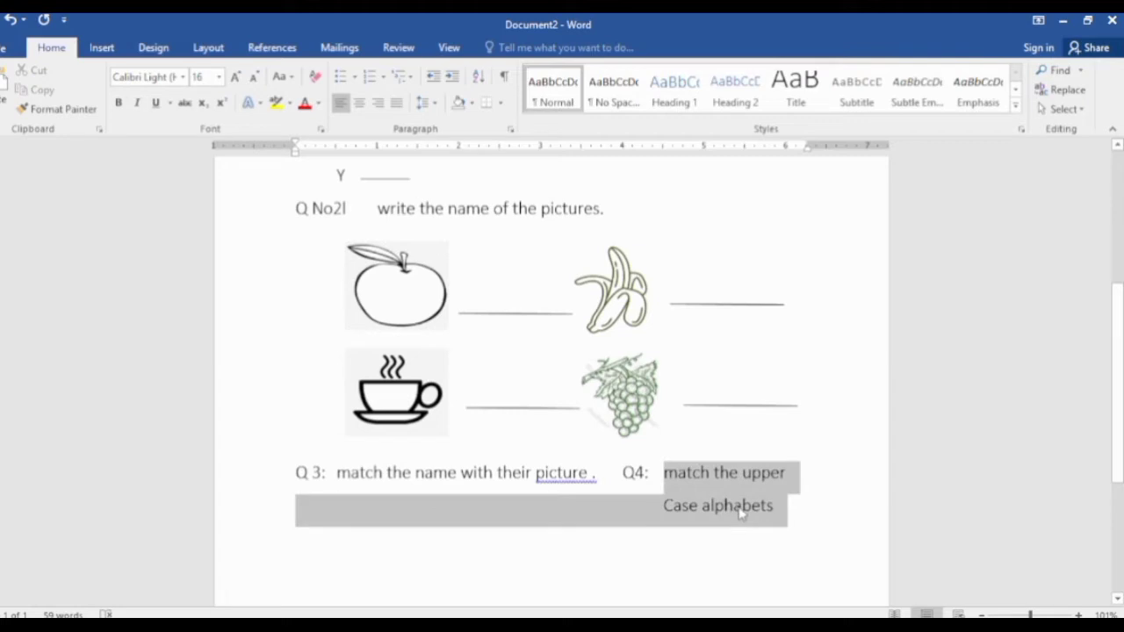
left_click(220, 77)
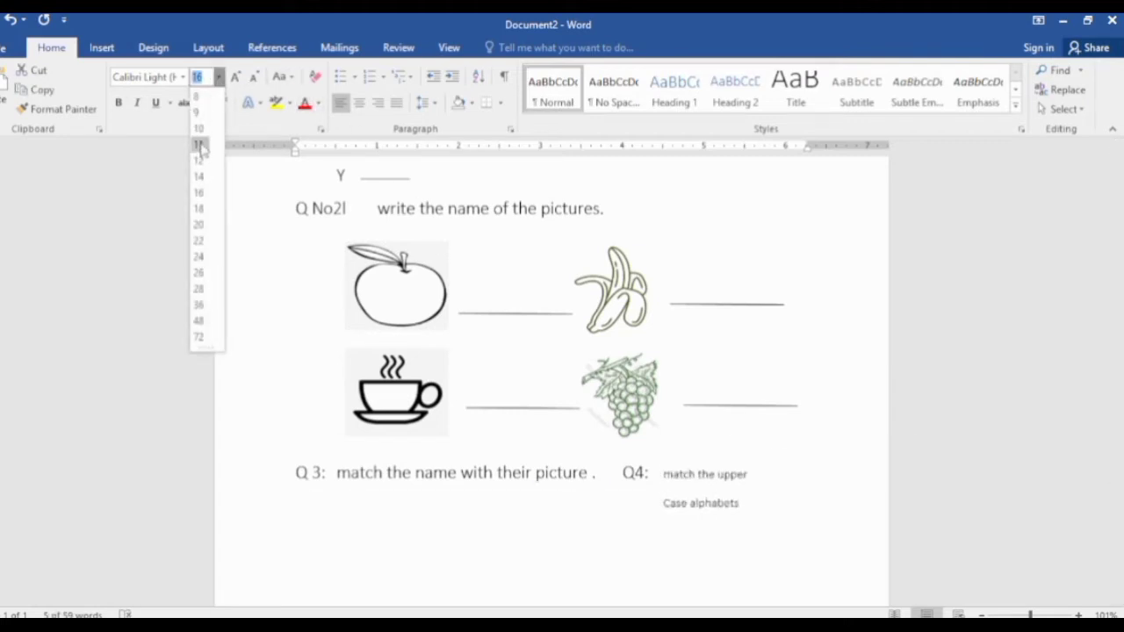
left_click(201, 143)
left_click(748, 501)
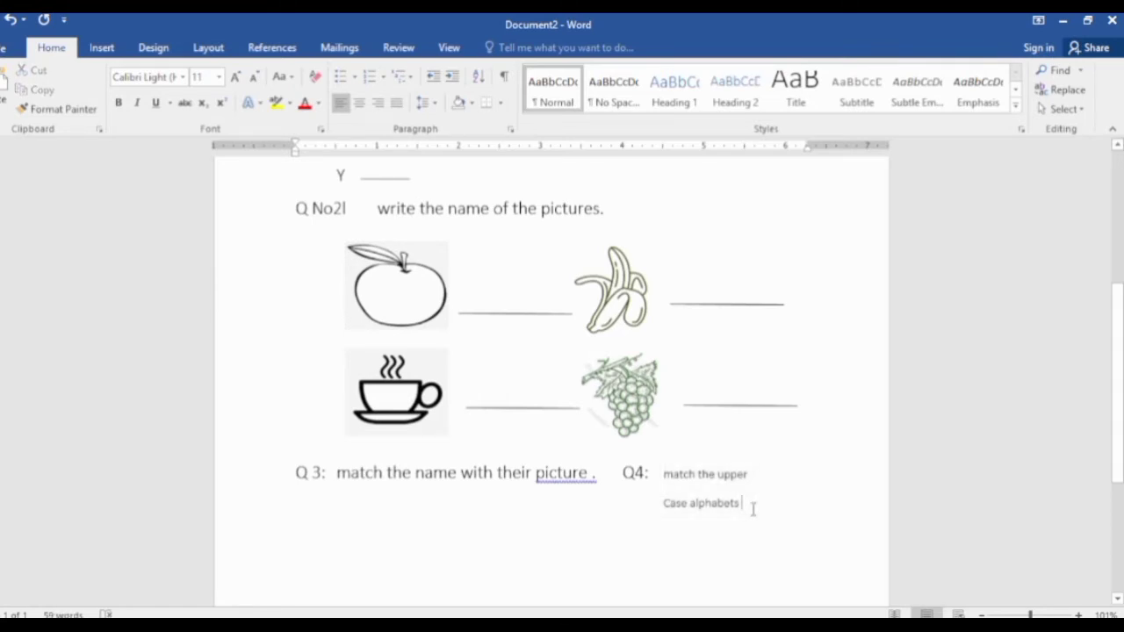
type("with ")
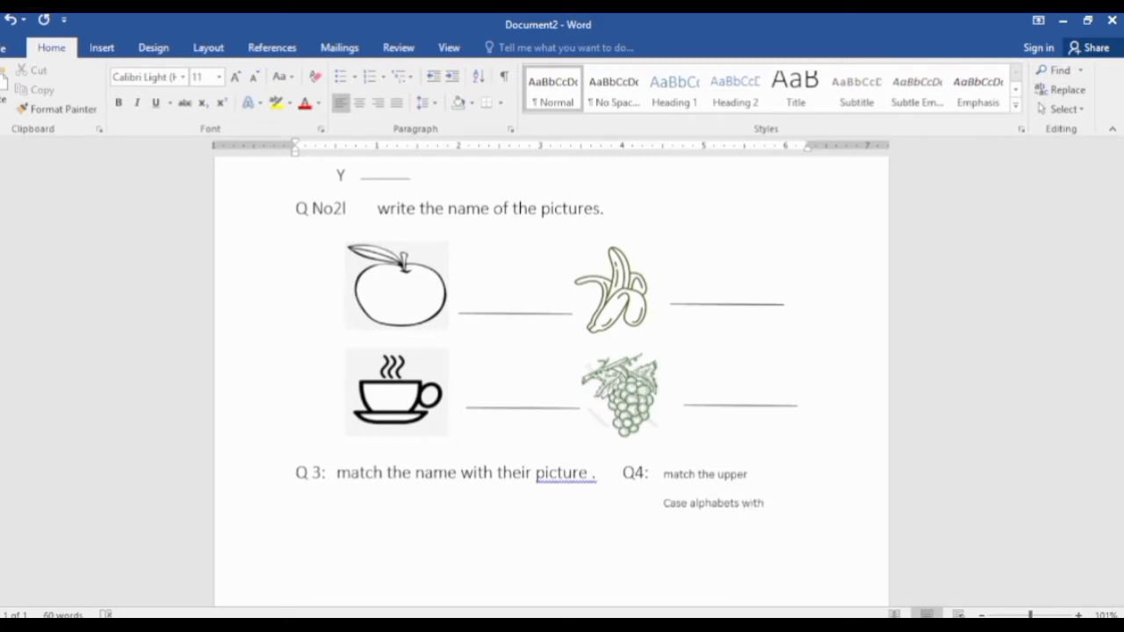
type("lo")
type("wer ")
type("case ")
type("alphabets")
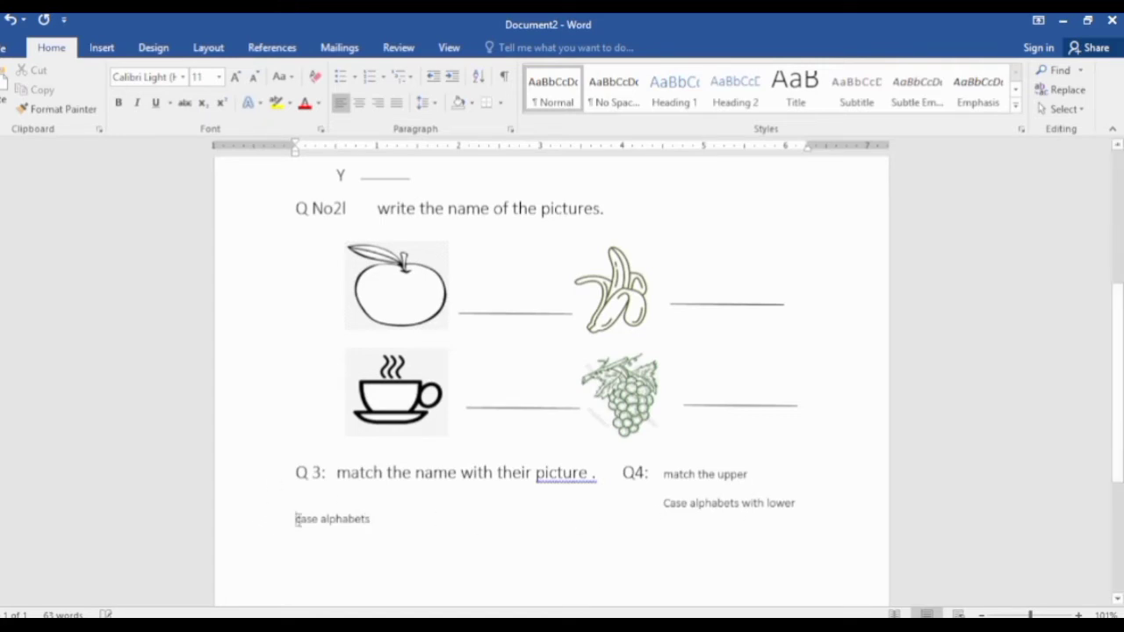
Step: Adjust the tab spacing, line width and indent of the Q3/Q4 paragraph
key("Tab")
key("Tab")
key("Tab")
key("Tab")
key("Tab")
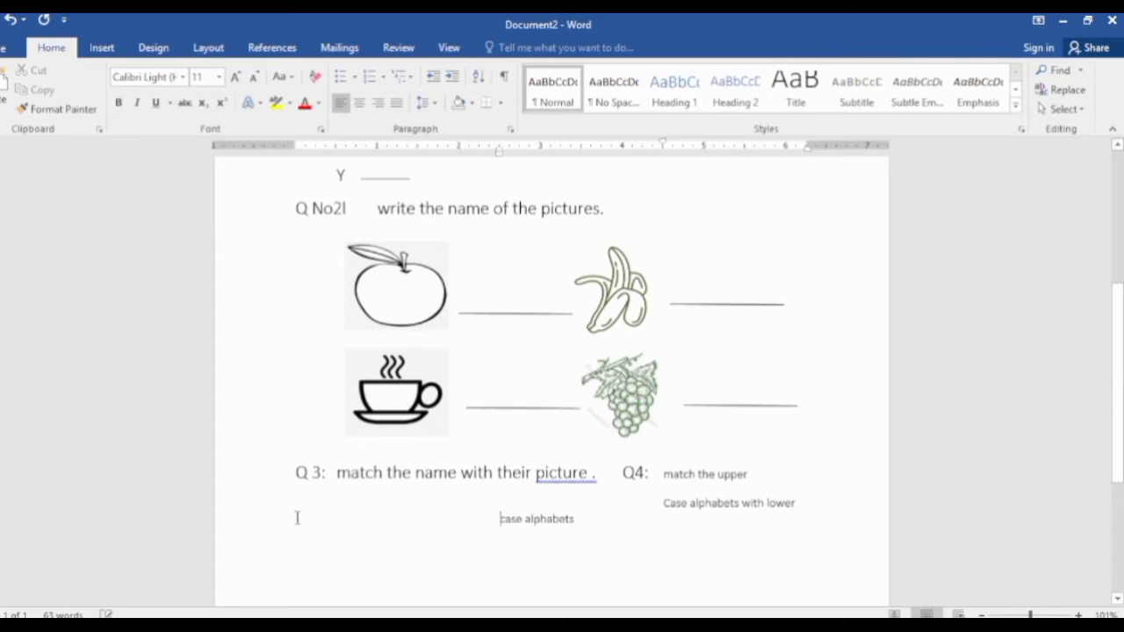
key("Tab")
key("Tab")
key("Tab")
key("Tab")
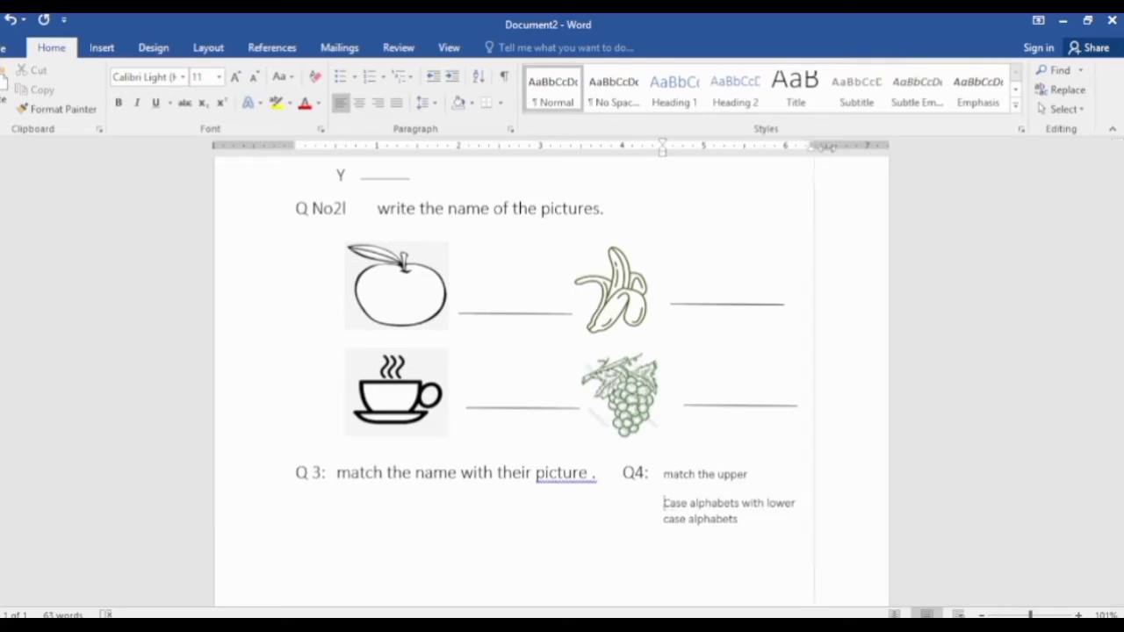
left_click_drag(809, 146, 865, 146)
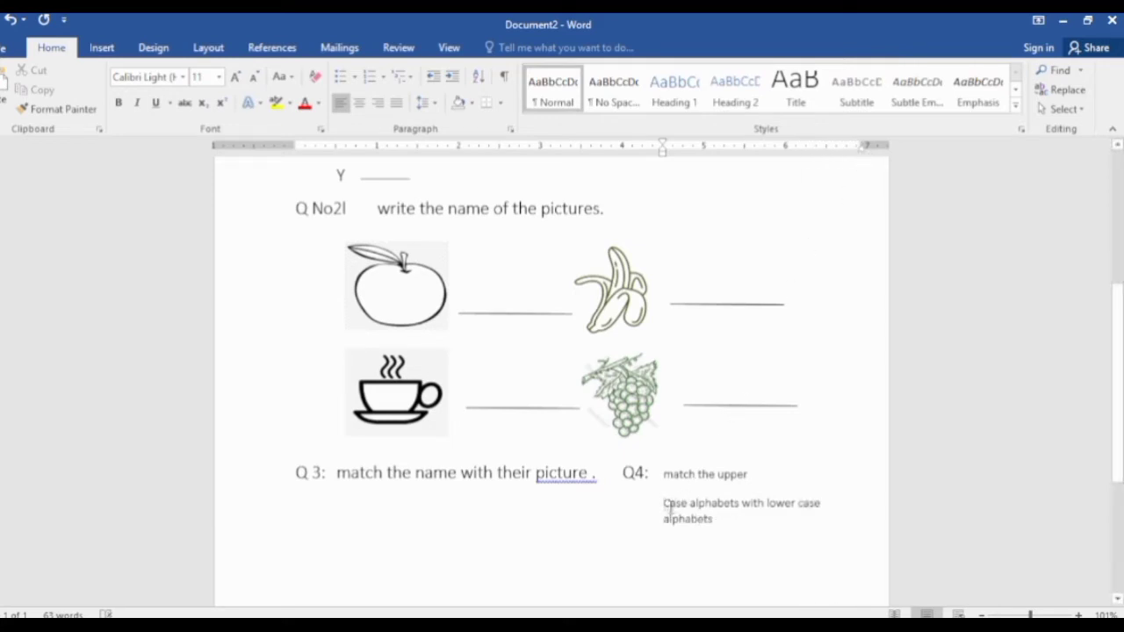
key("BackSpace")
key("BackSpace")
key("BackSpace")
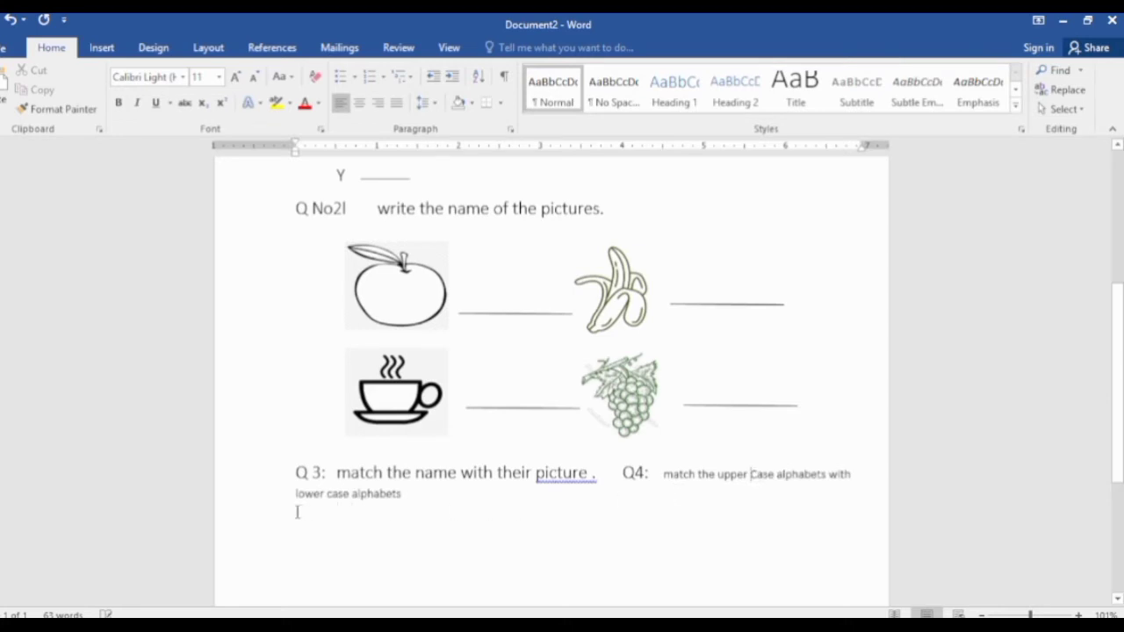
key("Tab")
key("Tab")
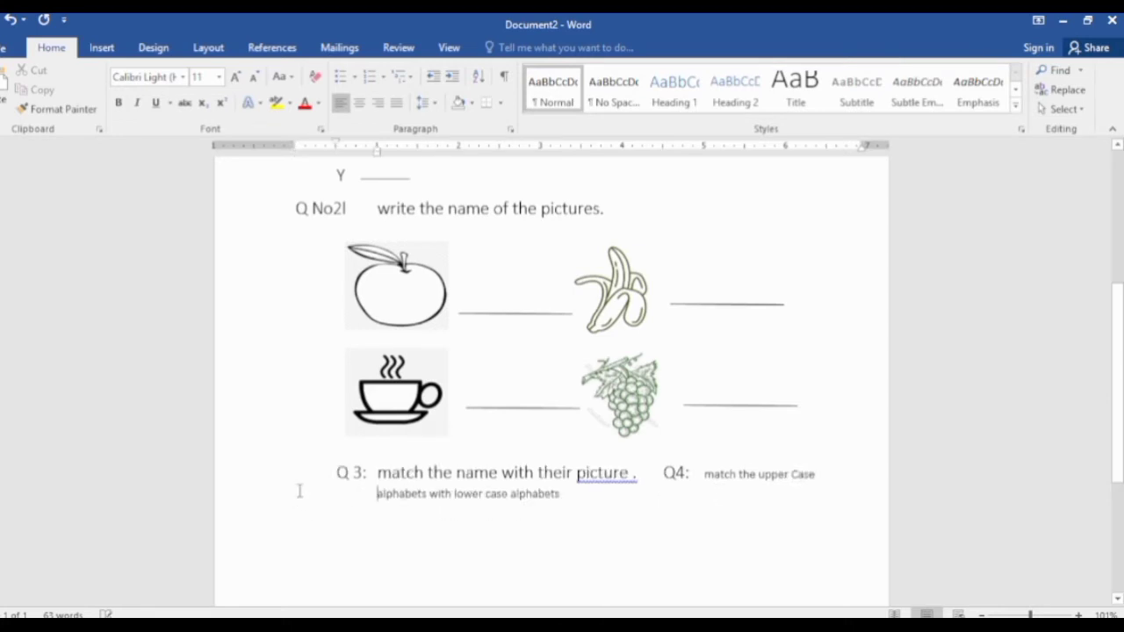
key("Tab")
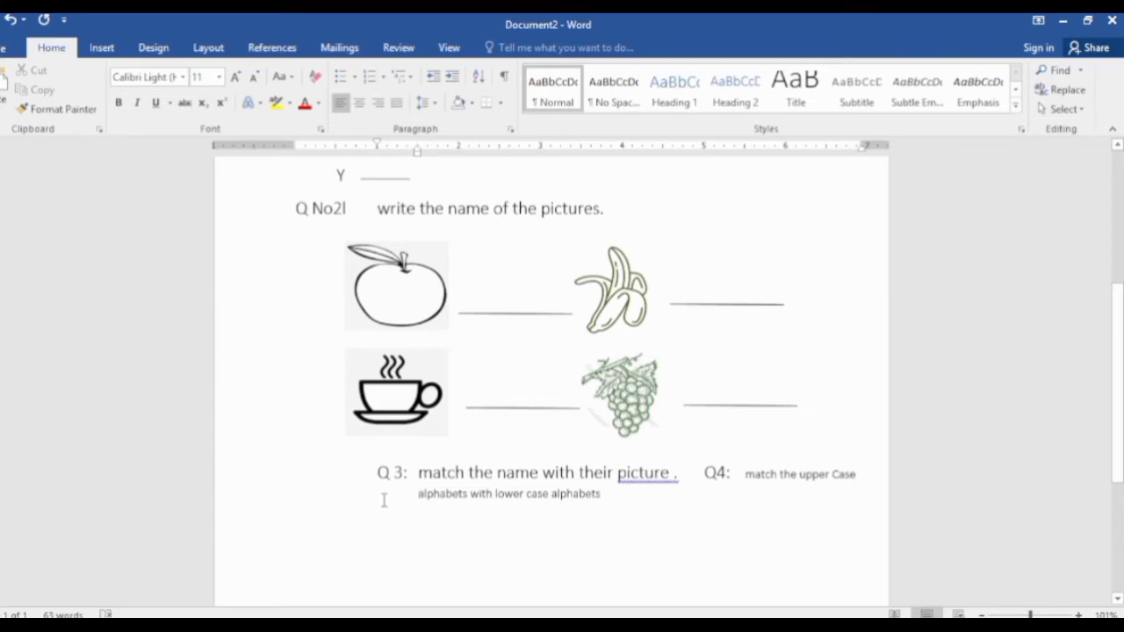
key("BackSpace")
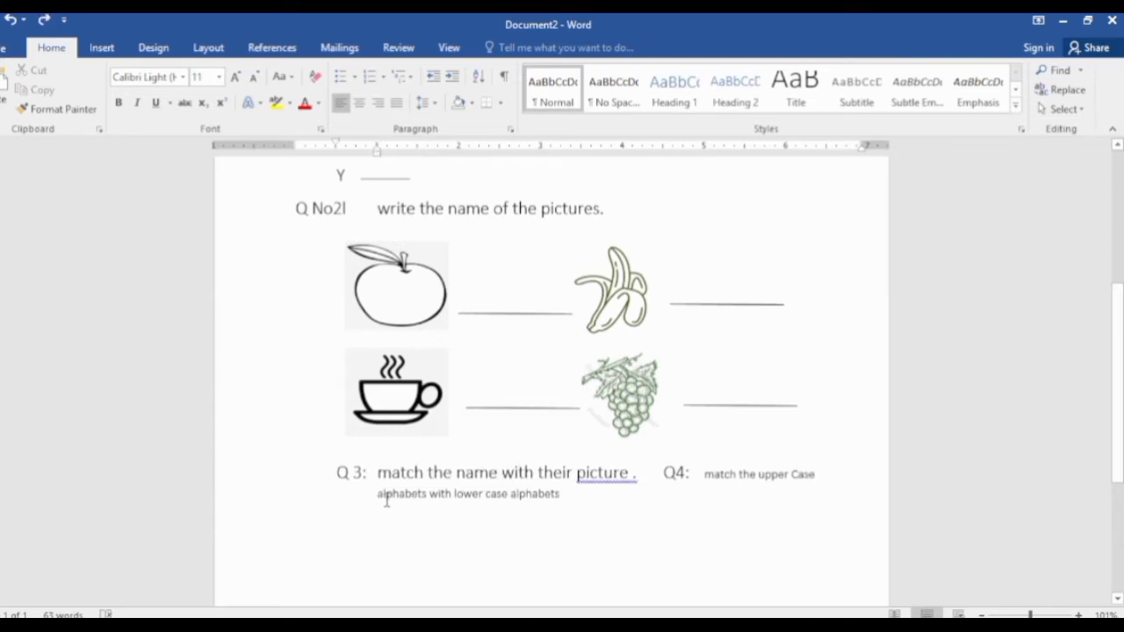
key("BackSpace")
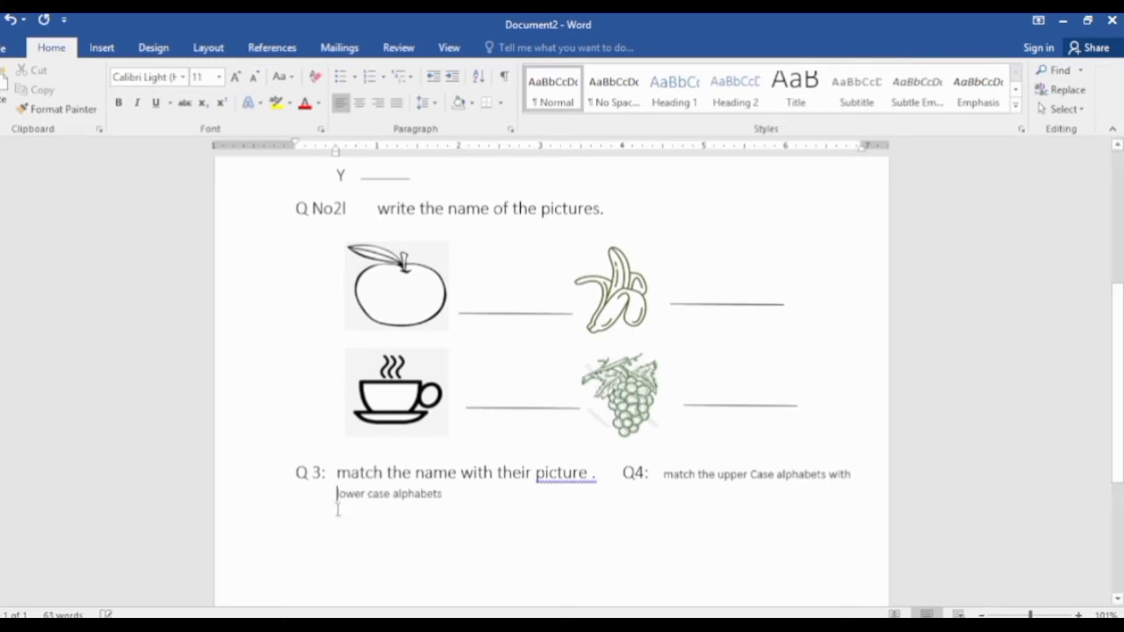
Step: Remove the 'lower case alphabets' text from the Q4 line
left_click_drag(437, 499, 334, 495)
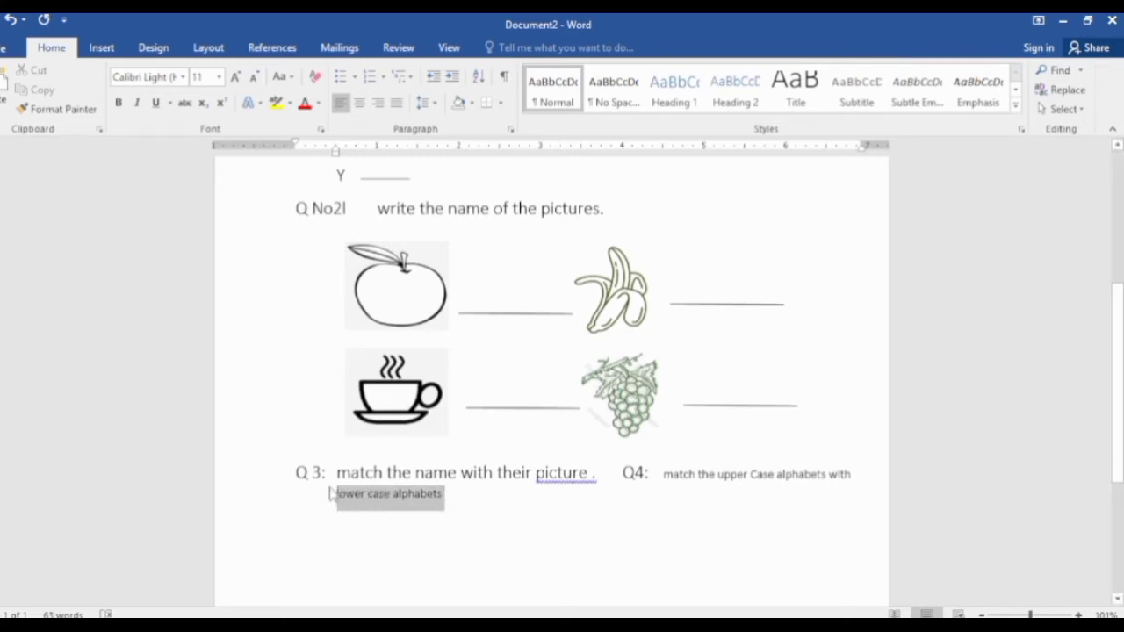
key("BackSpace")
key("BackSpace")
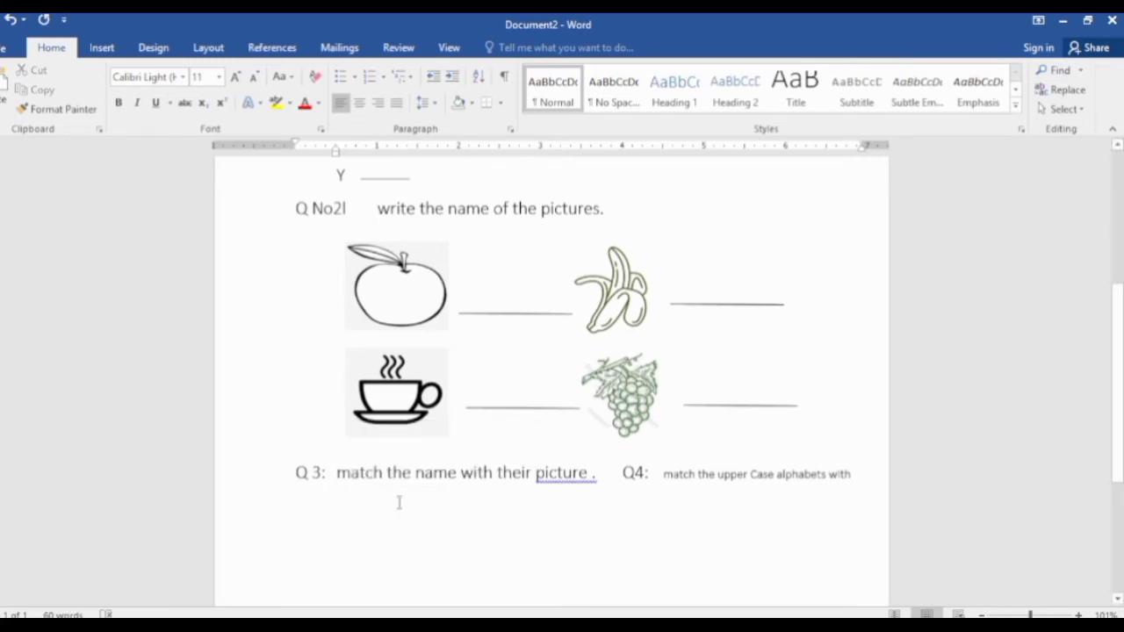
key("ctrl+z")
key("Right")
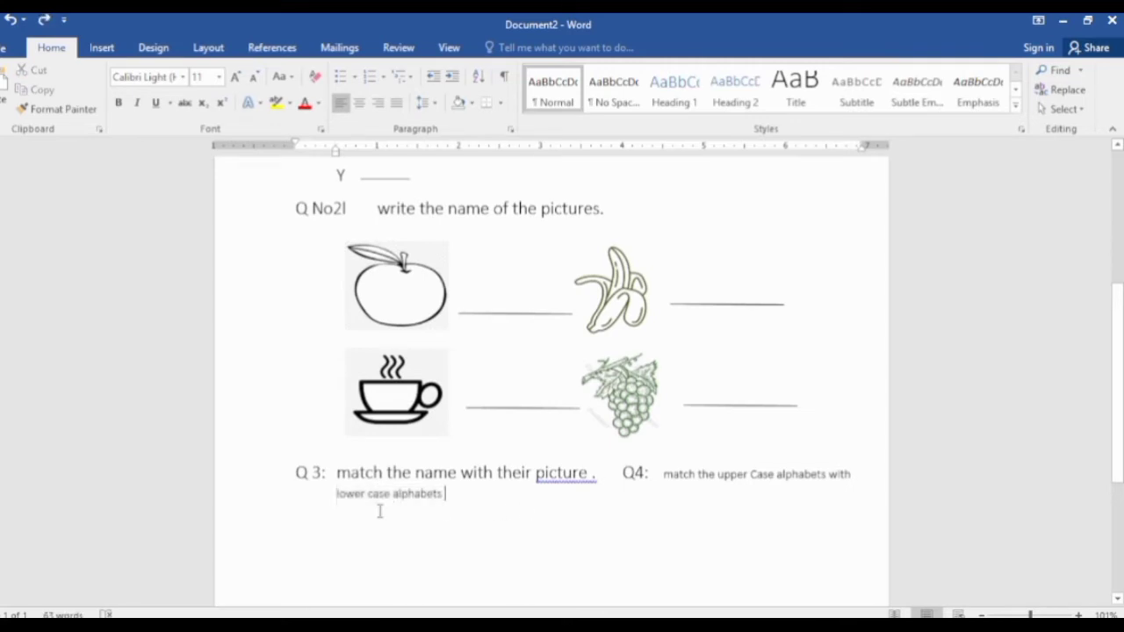
left_click_drag(336, 497, 443, 495)
key("ctrl+c")
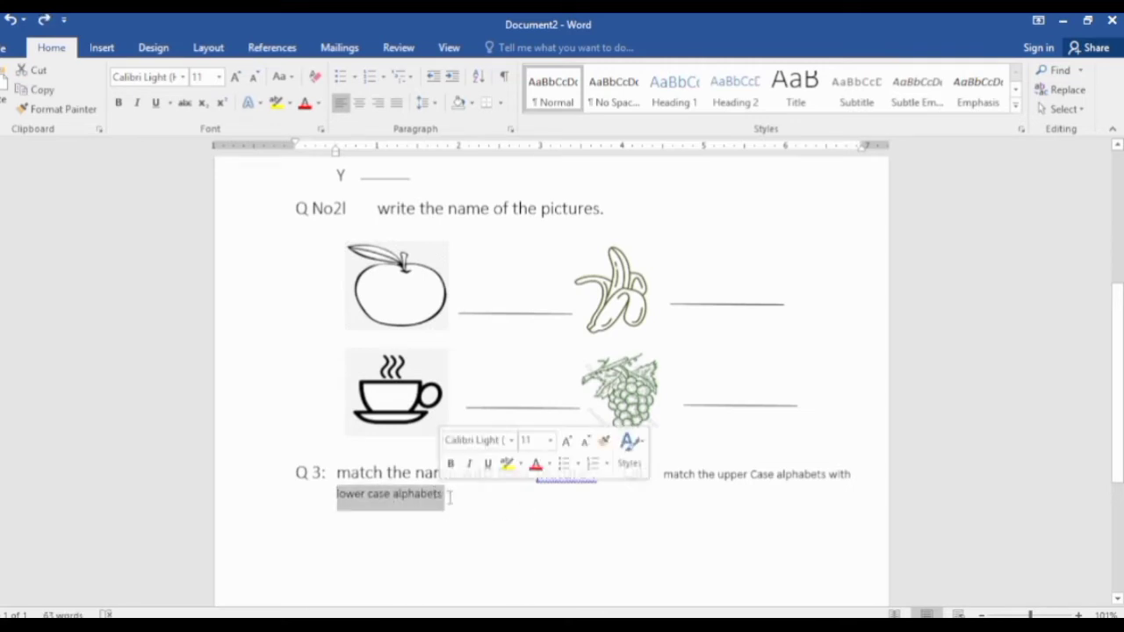
key("Delete")
Step: Draw a text box below the Q4 instruction and paste 'lower case alphabets' into it
left_click(102, 49)
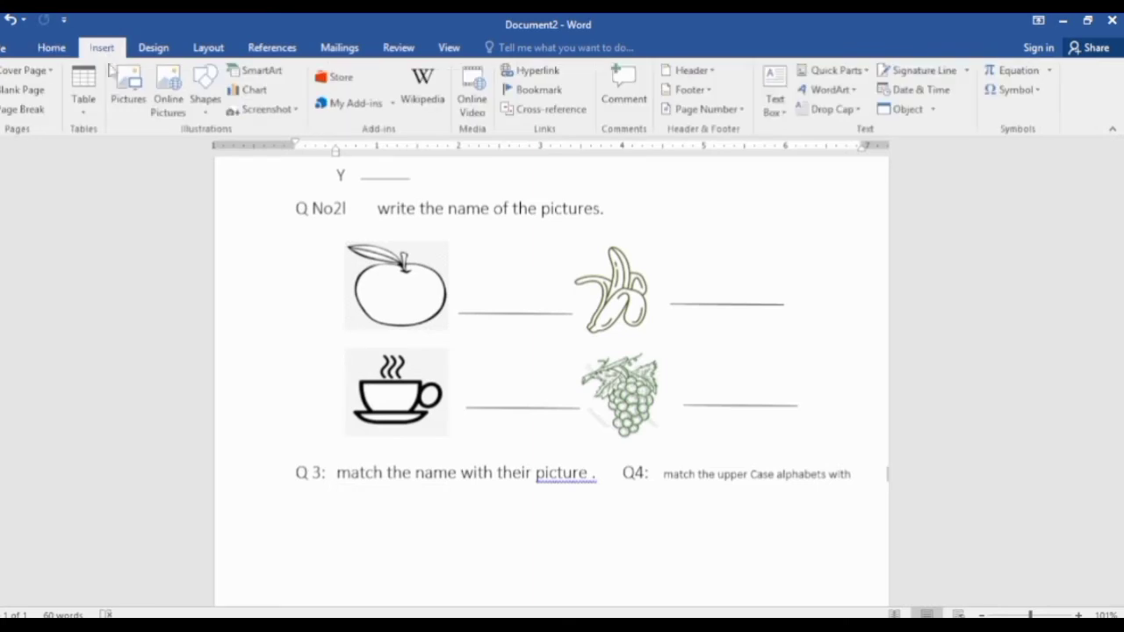
left_click(205, 93)
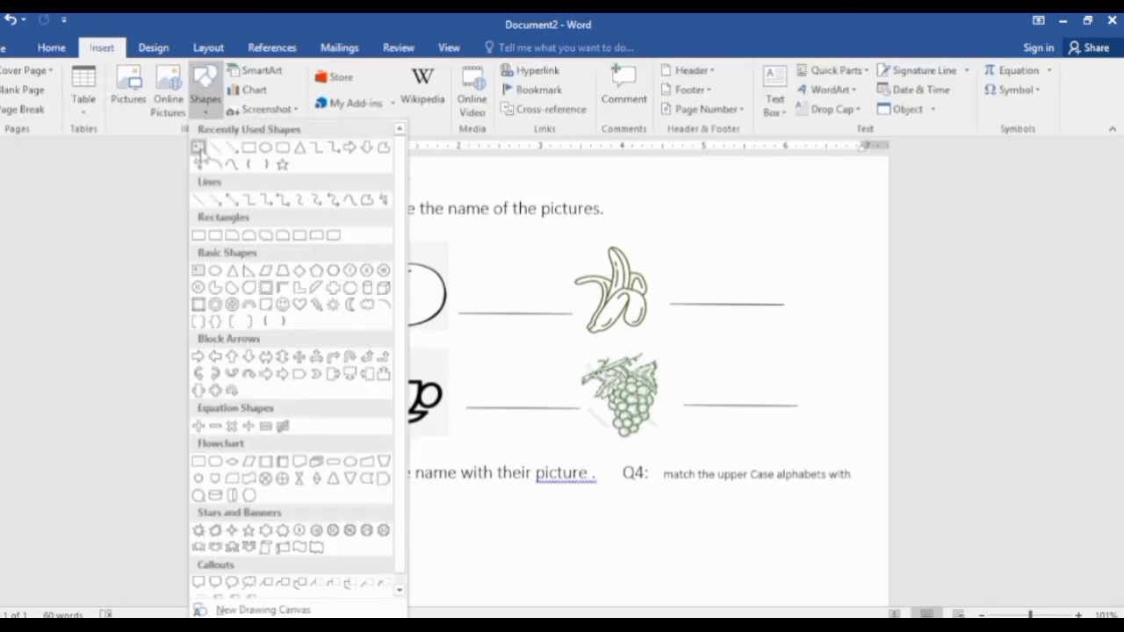
left_click(198, 148)
left_click_drag(671, 482, 844, 517)
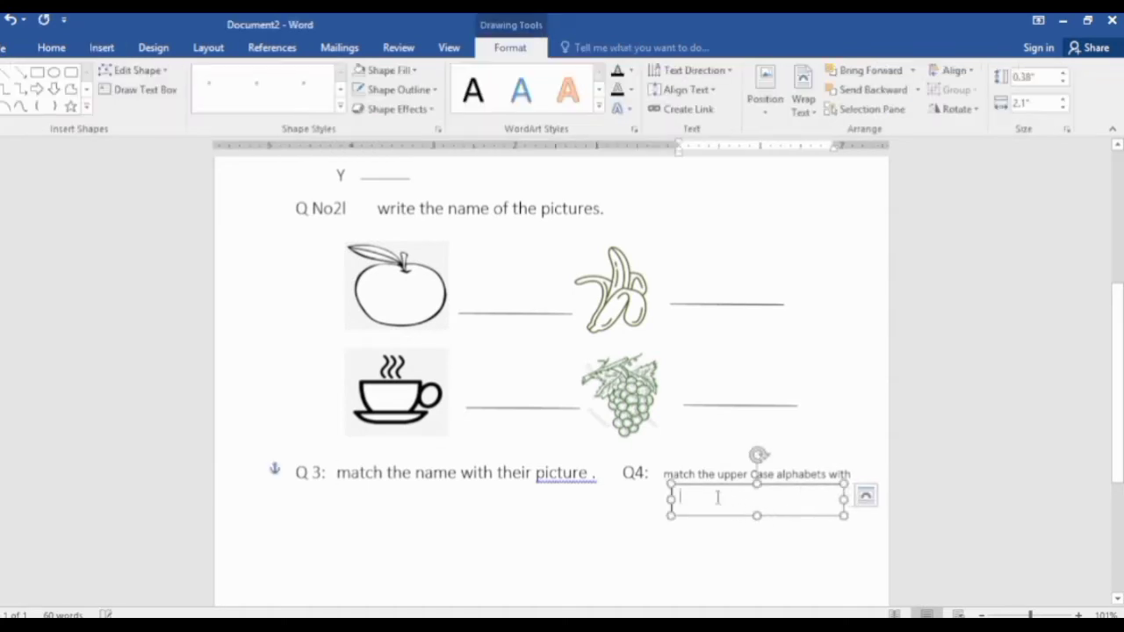
key("ctrl+v")
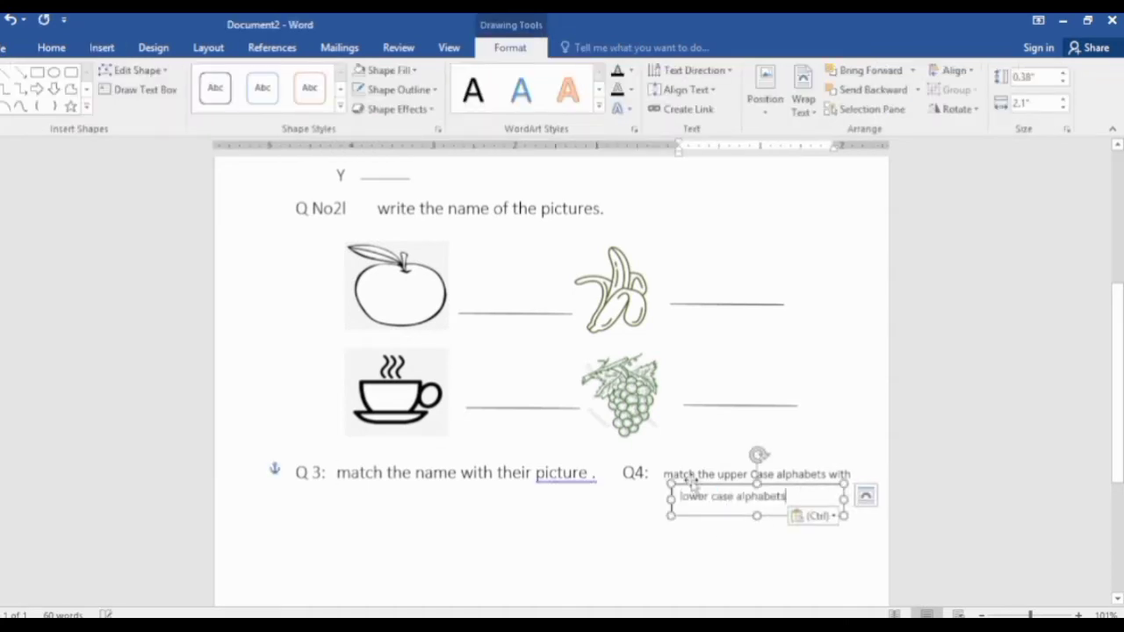
Step: Give the text box No Fill and No Outline
left_click(417, 71)
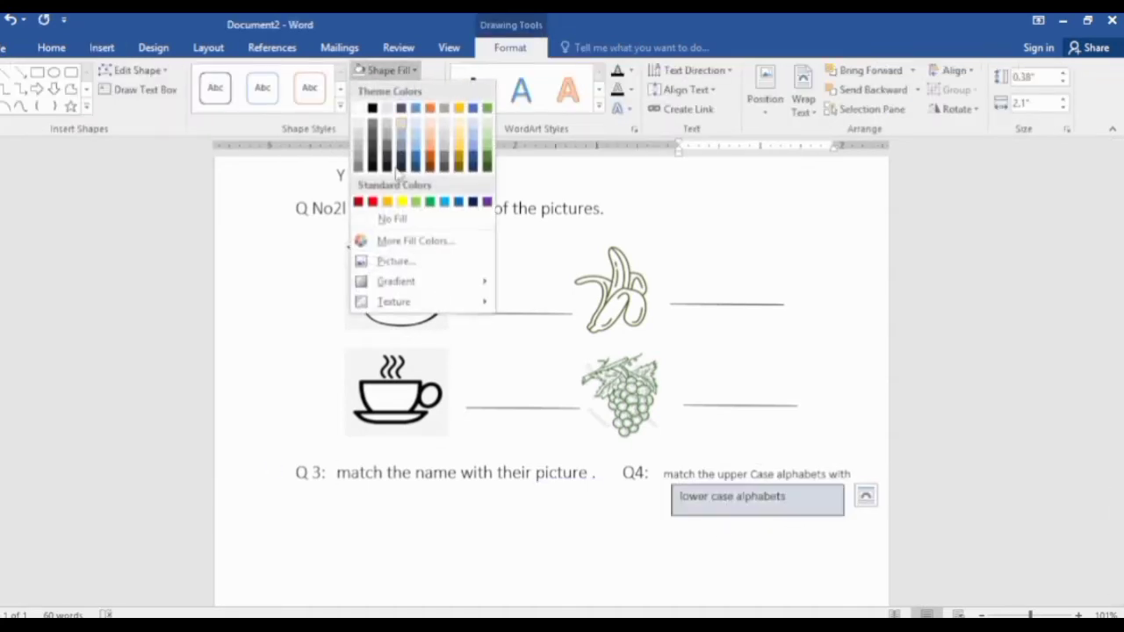
left_click(393, 219)
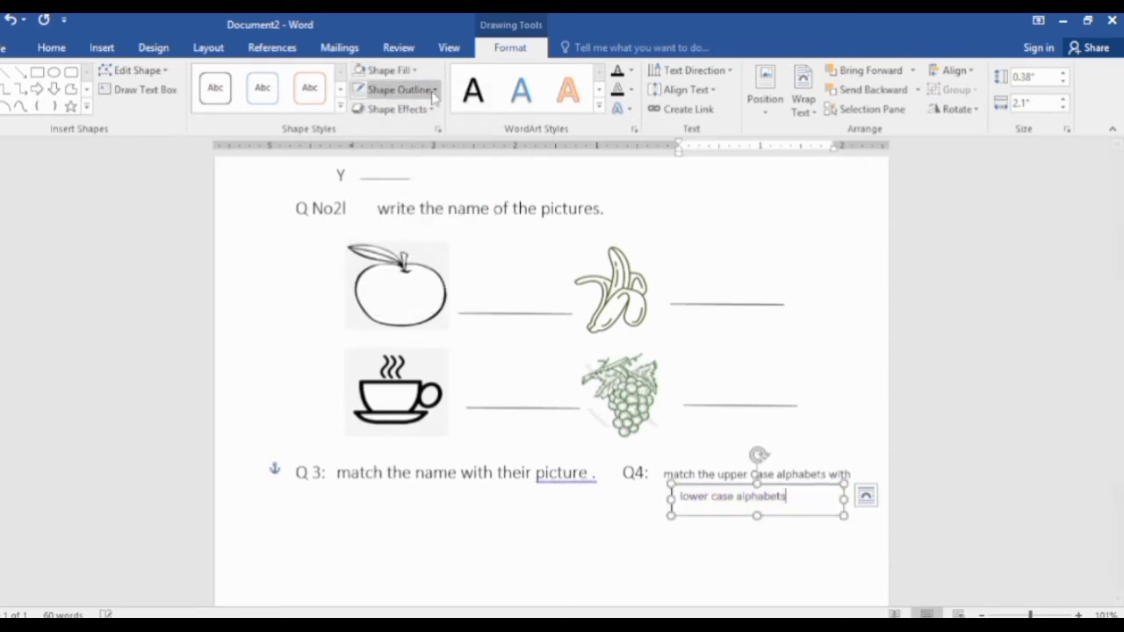
left_click(397, 90)
left_click(395, 239)
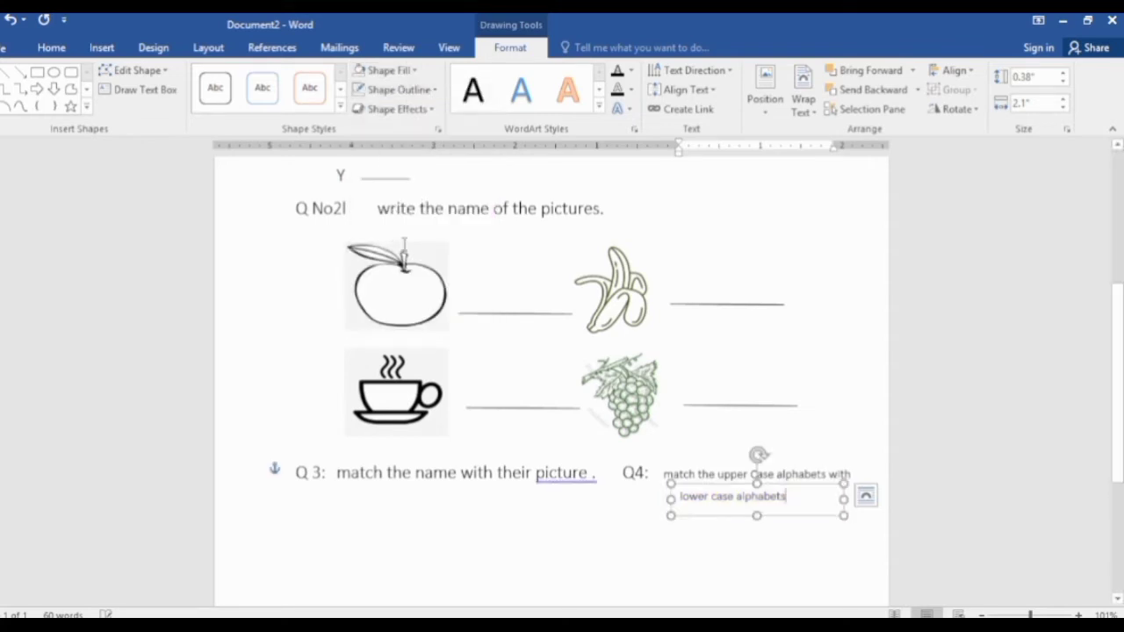
left_click(624, 475)
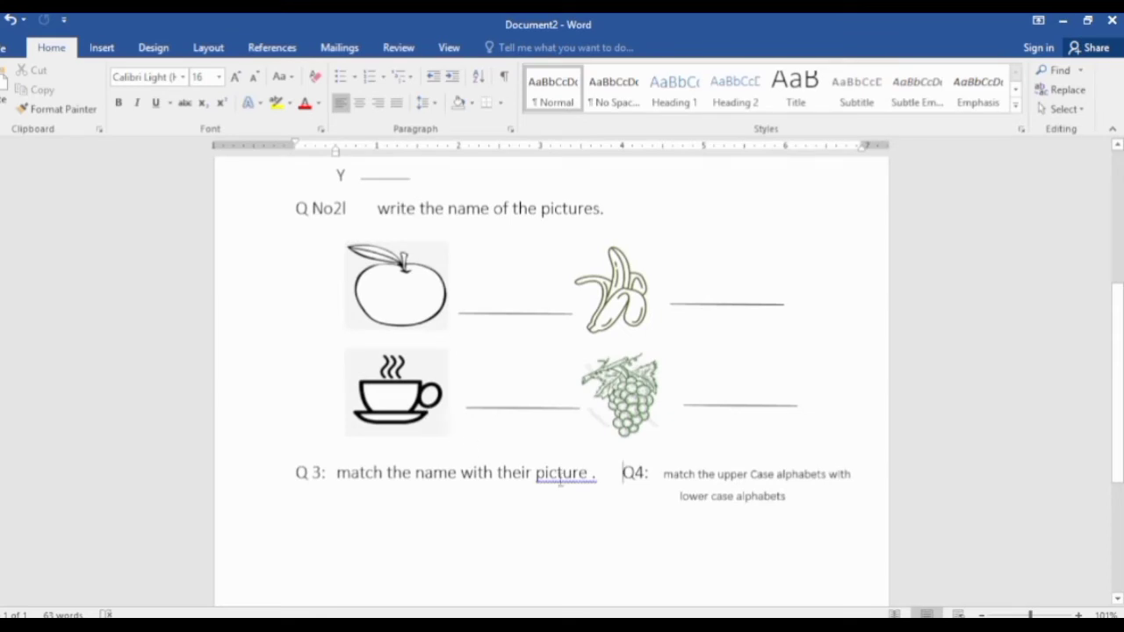
left_click(276, 483)
left_click(505, 542)
scroll(562, 540, "down", 2)
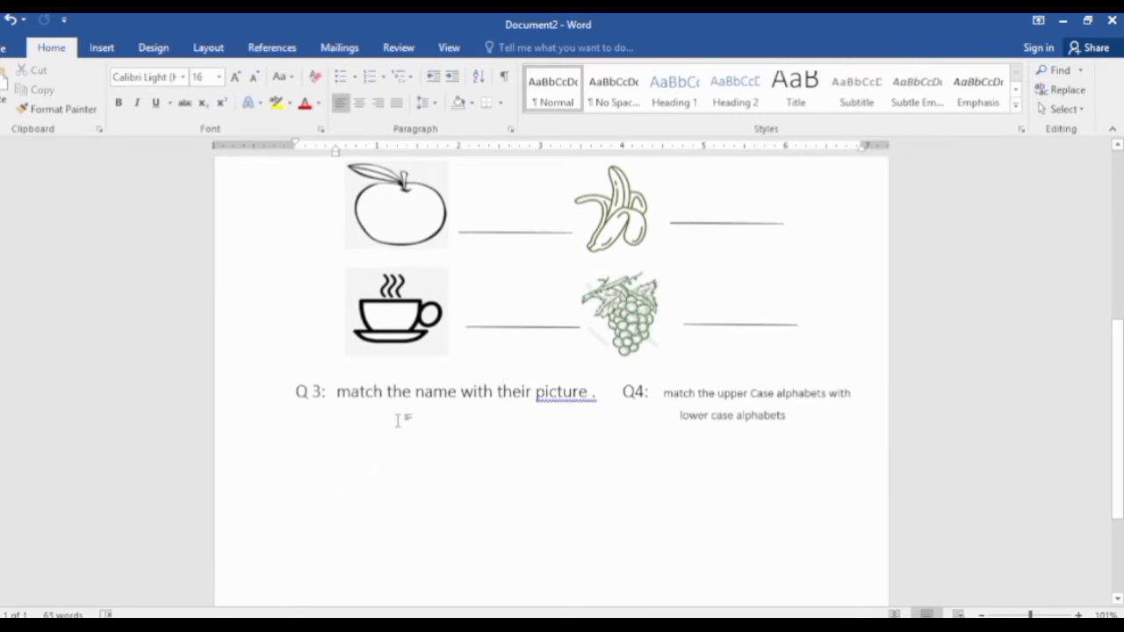
Step: Draw a small square text box below the Q3 heading
left_click(98, 51)
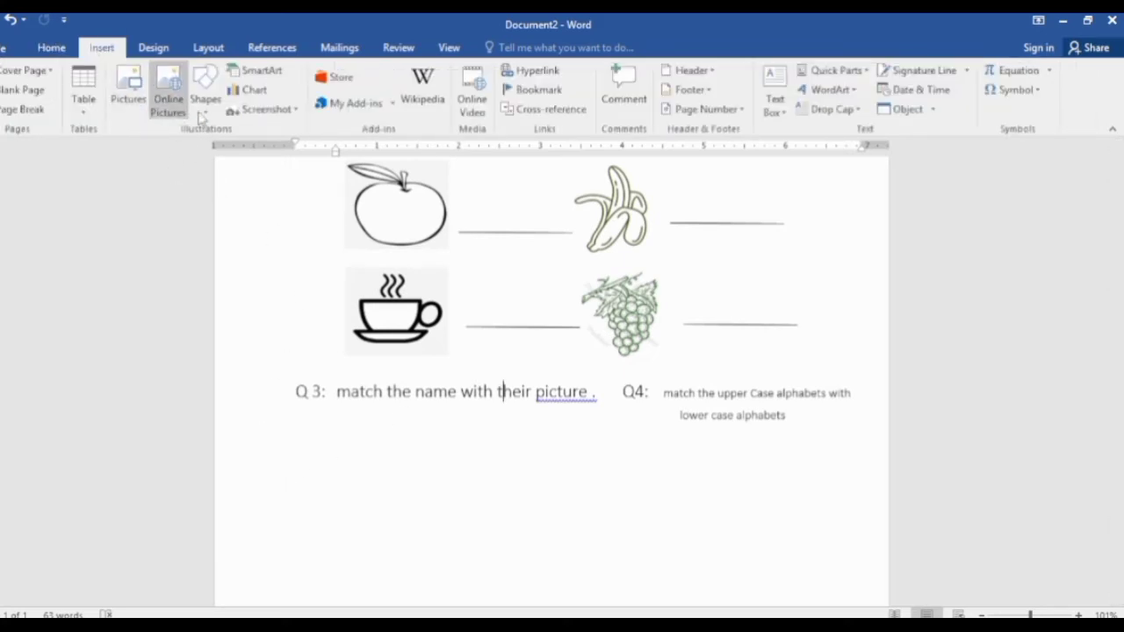
left_click(206, 98)
left_click(200, 148)
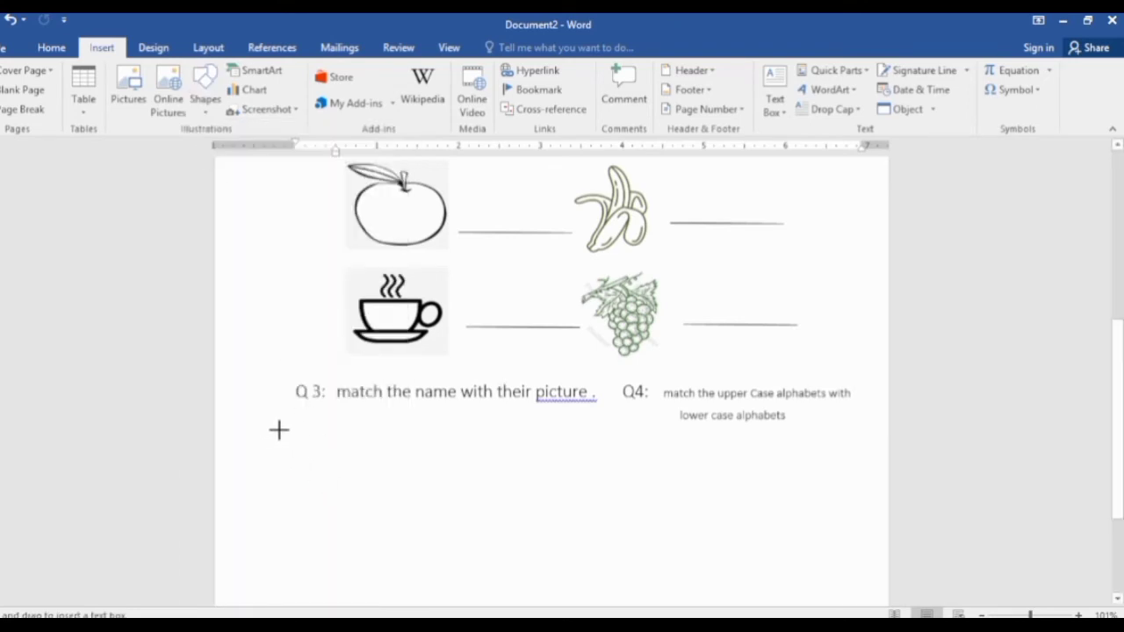
mouse_move(278, 430)
left_mouse_down()
mouse_move(356, 502)
mouse_move(343, 492)
left_mouse_up()
scroll(369, 494, "down", 1)
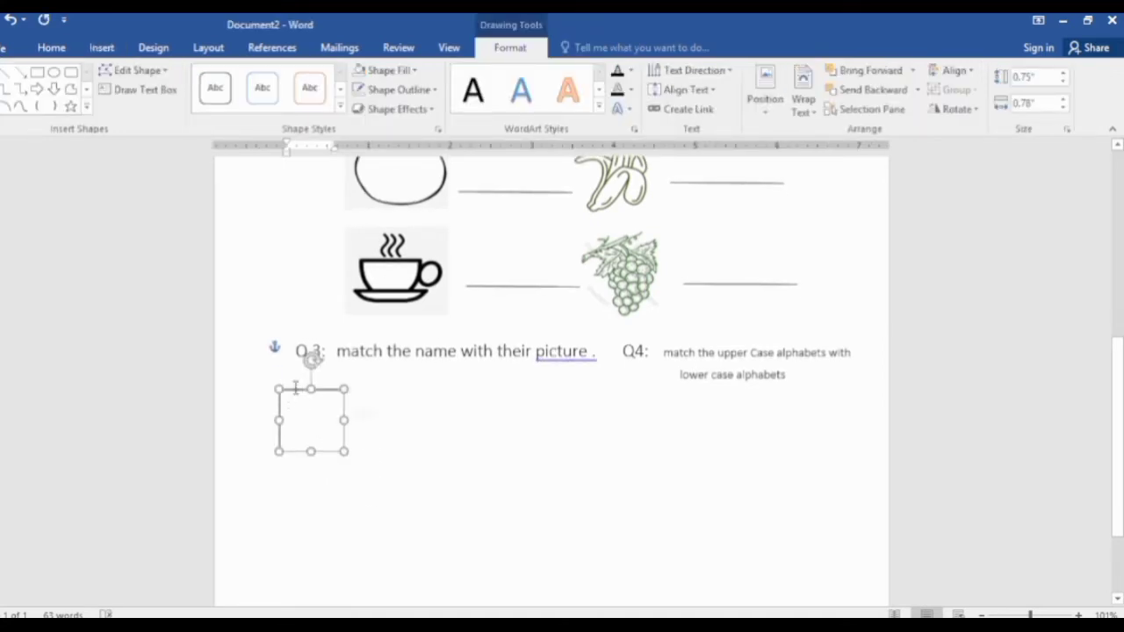
left_click_drag(300, 400, 342, 440)
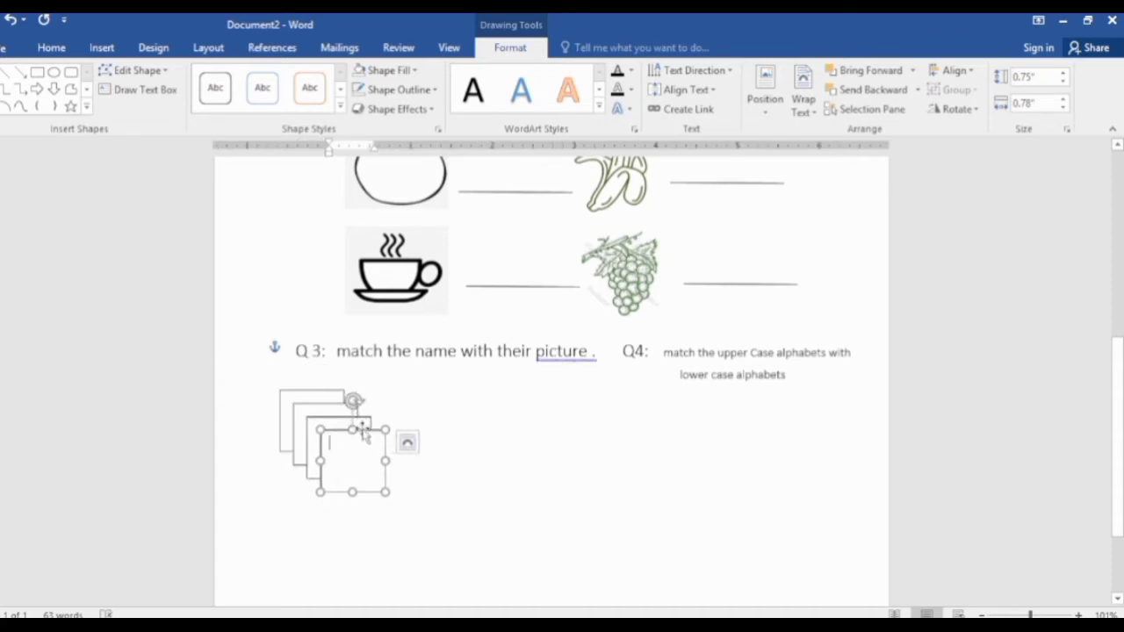
Step: Line up the four square boxes in a single vertical column under Q3
left_click_drag(363, 430, 313, 527)
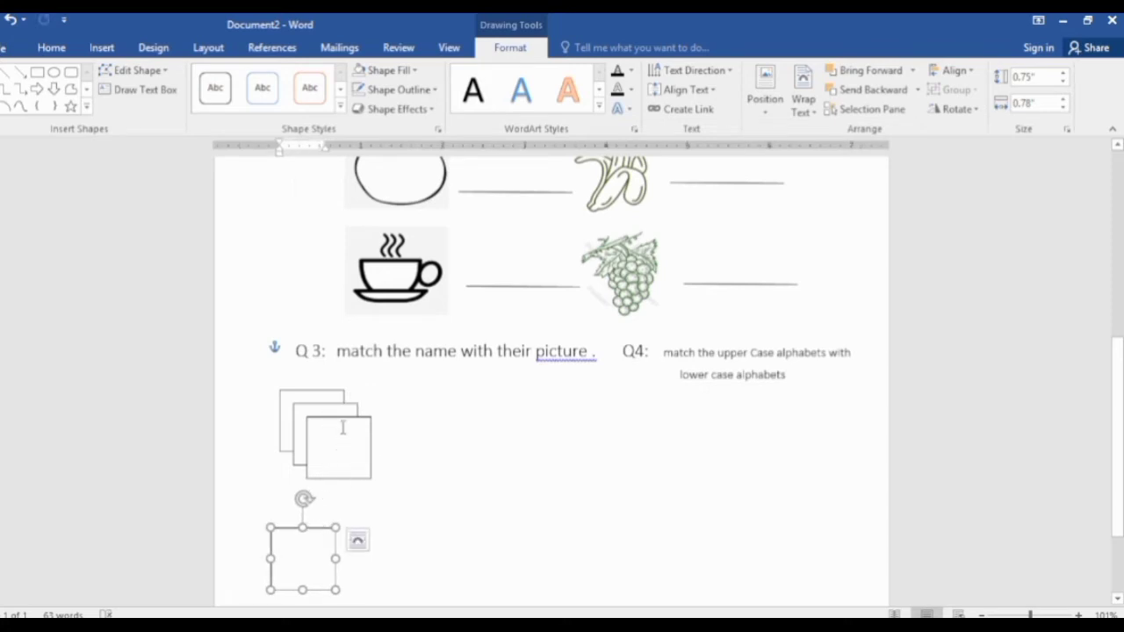
left_click_drag(338, 422, 463, 429)
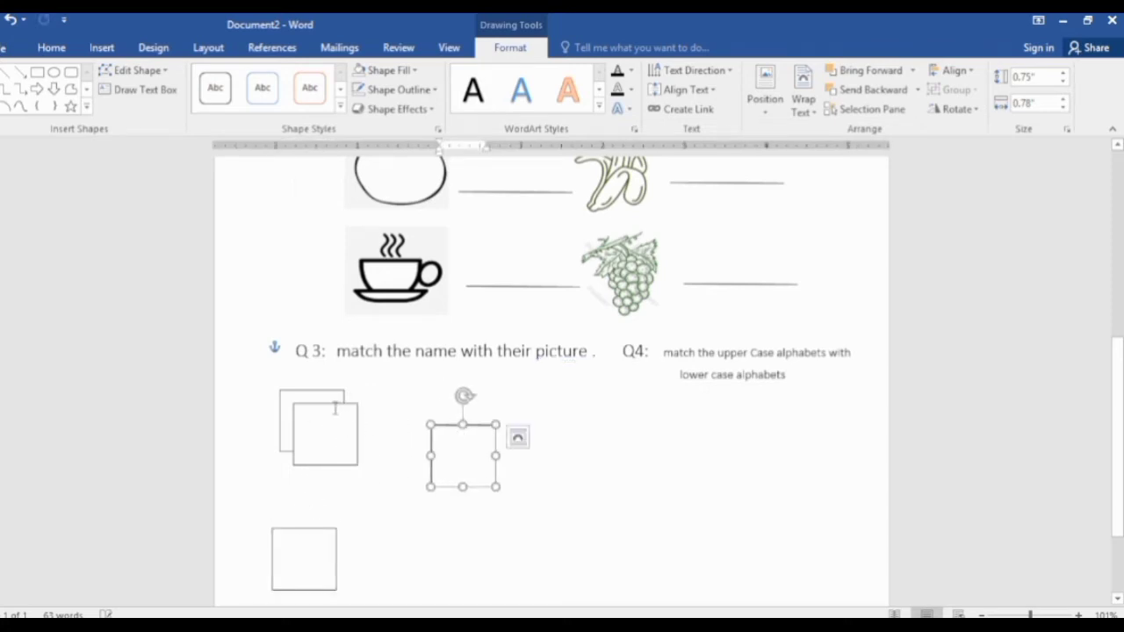
left_click_drag(316, 410, 608, 433)
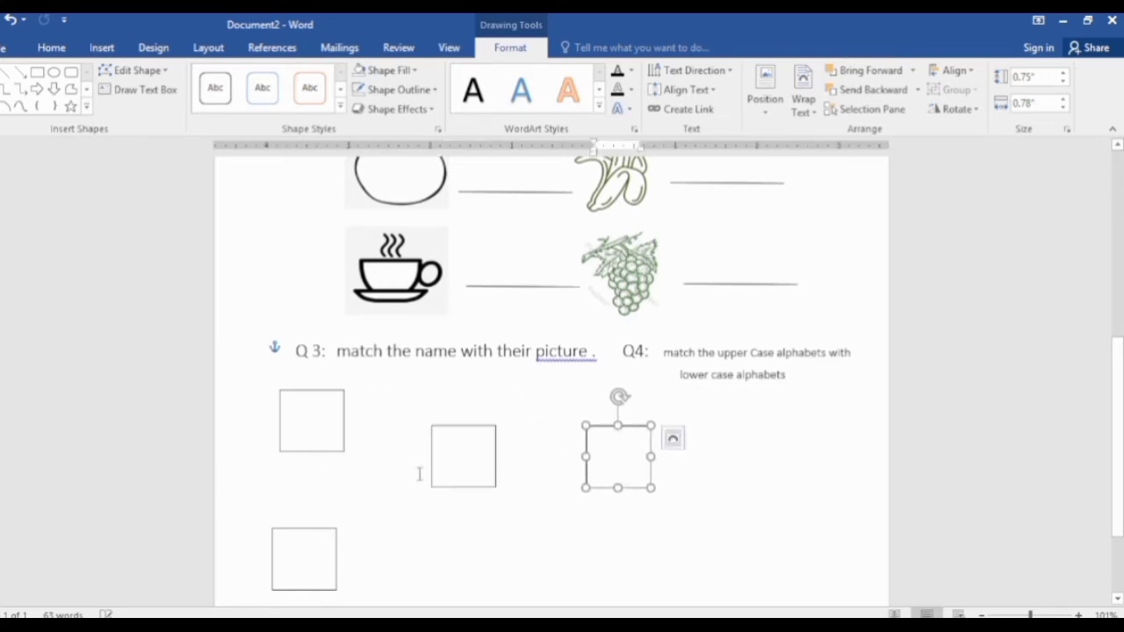
left_click_drag(463, 429, 311, 456)
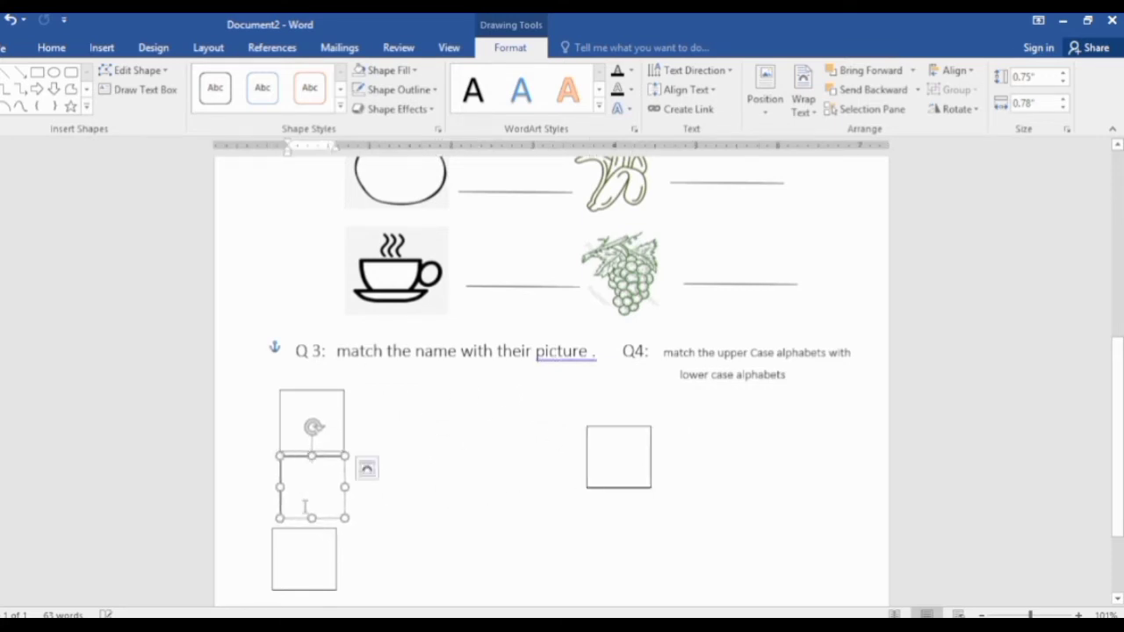
mouse_move(297, 530)
left_mouse_down()
mouse_move(313, 527)
mouse_move(305, 524)
left_mouse_up()
scroll(497, 457, "down", 1)
scroll(498, 457, "down", 2)
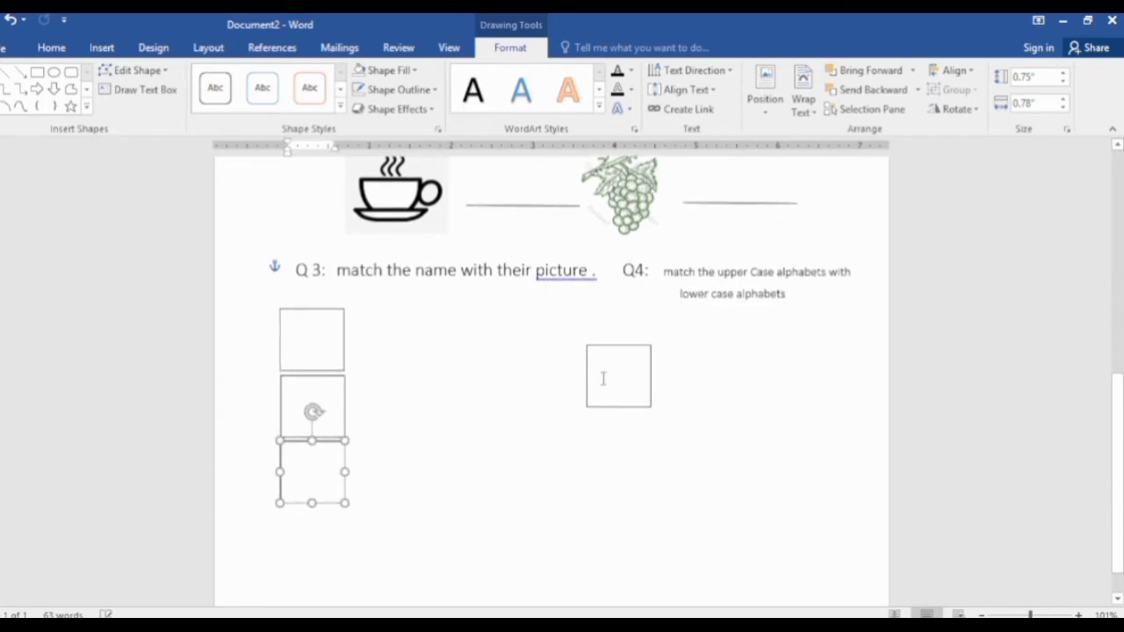
left_click(608, 351)
mouse_move(608, 351)
left_mouse_down()
mouse_move(288, 517)
mouse_move(300, 510)
left_mouse_up()
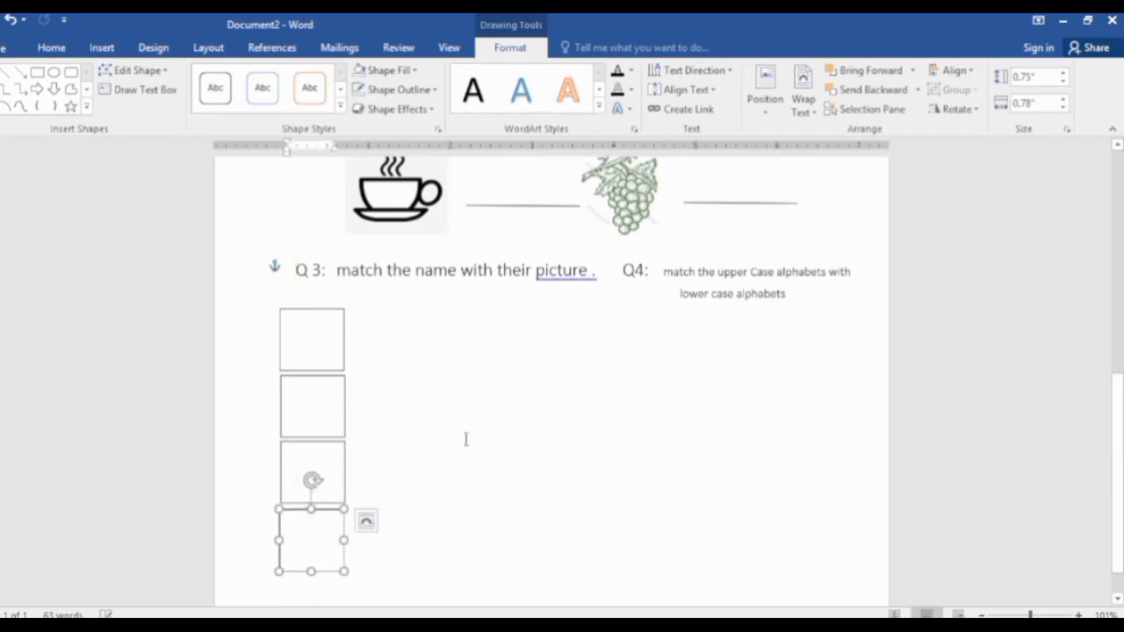
scroll(471, 420, "down", 1)
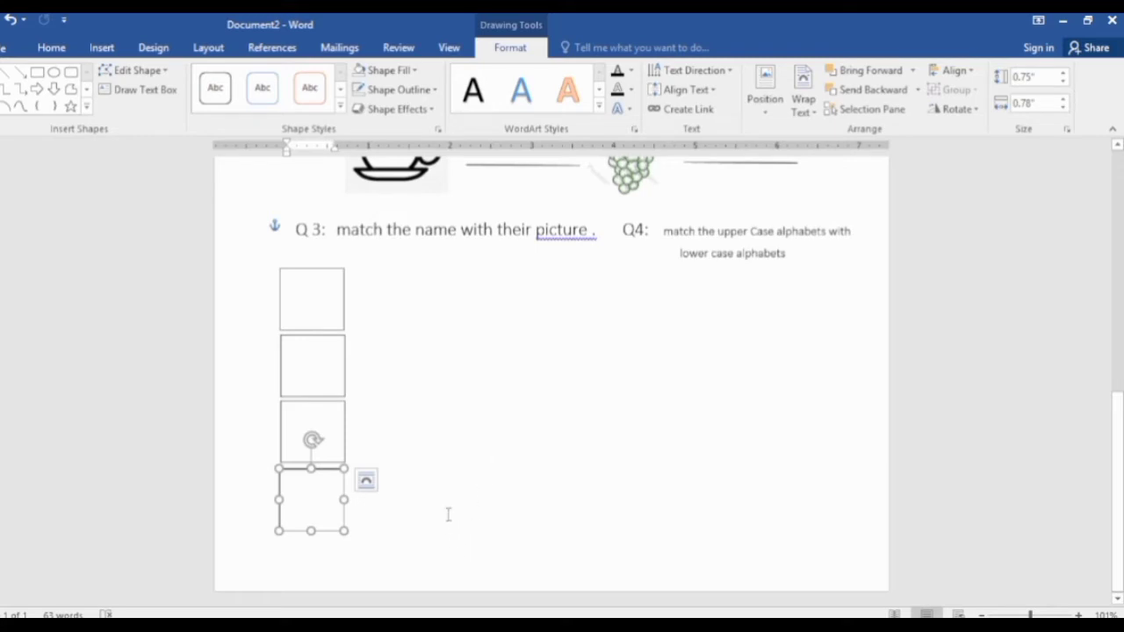
left_click(499, 392)
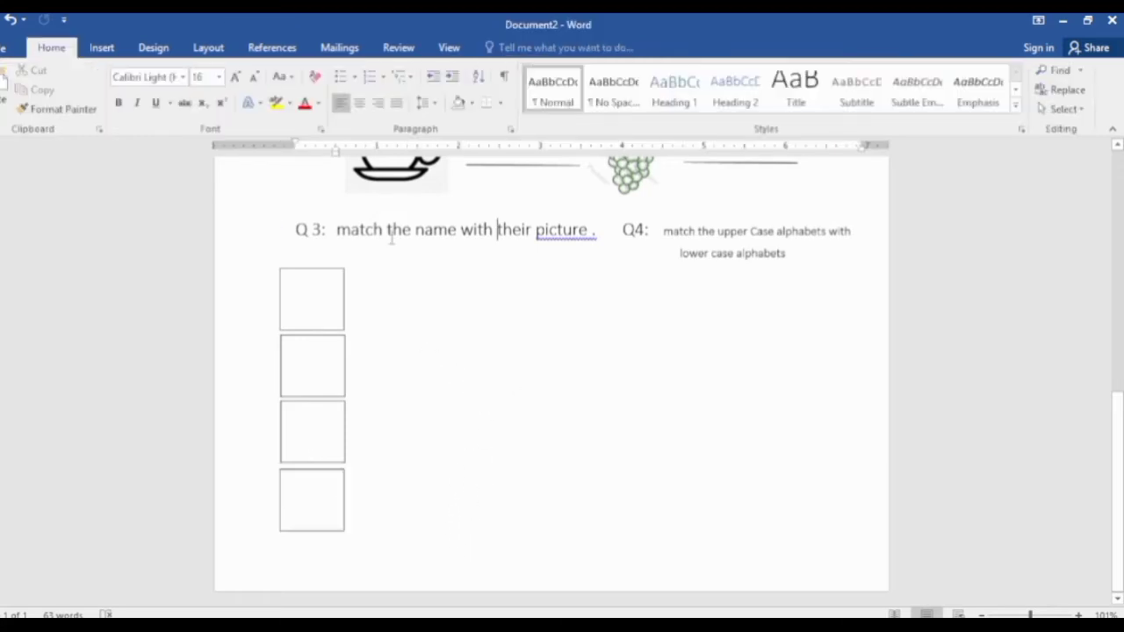
left_click(107, 51)
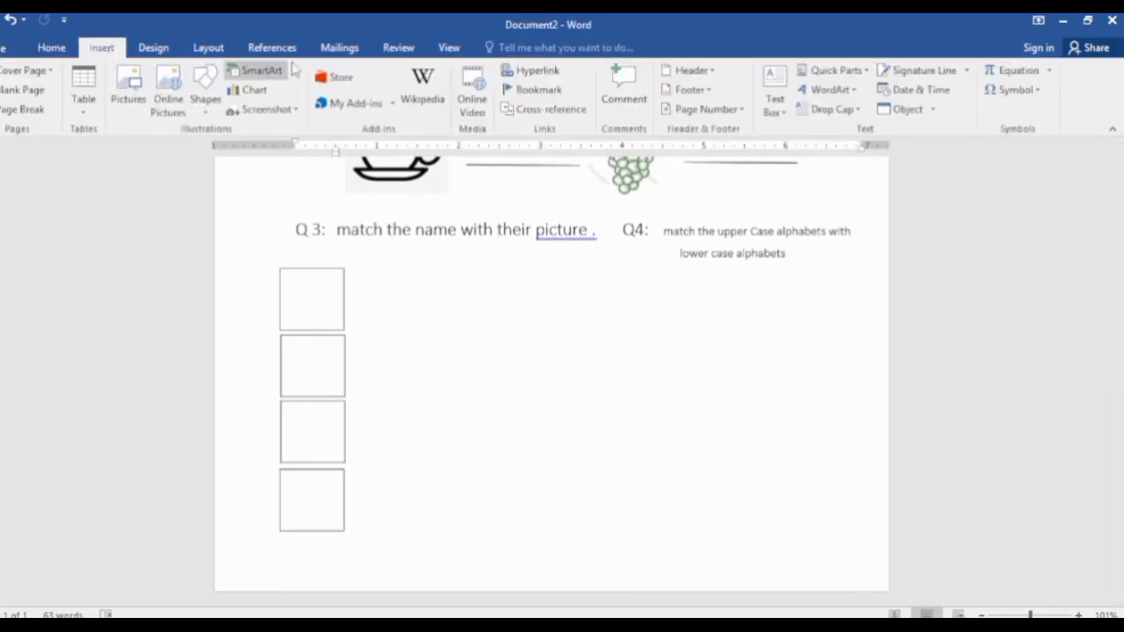
Step: Fill the first two Q3 boxes with the house and pencil pictures from file
left_click(318, 296)
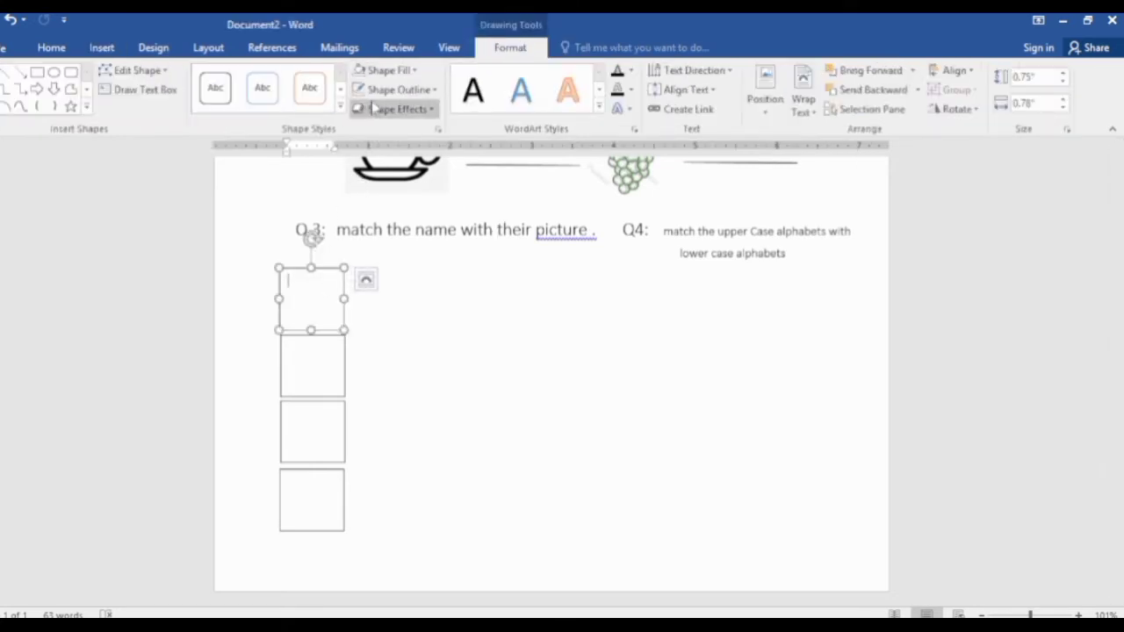
left_click(418, 72)
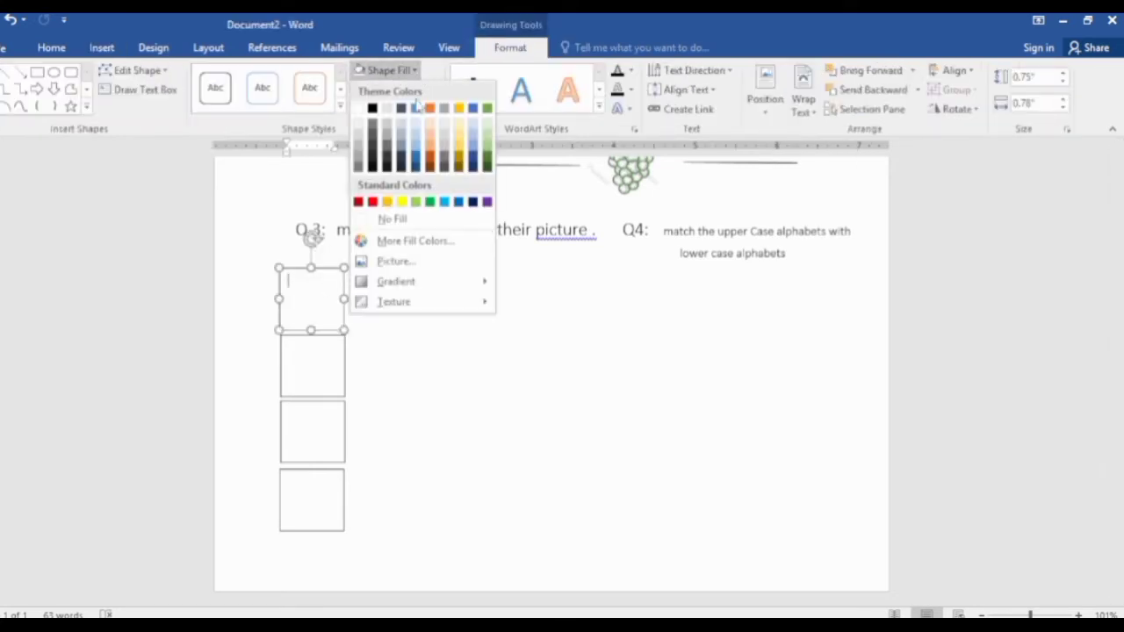
left_click(393, 260)
left_click(389, 239)
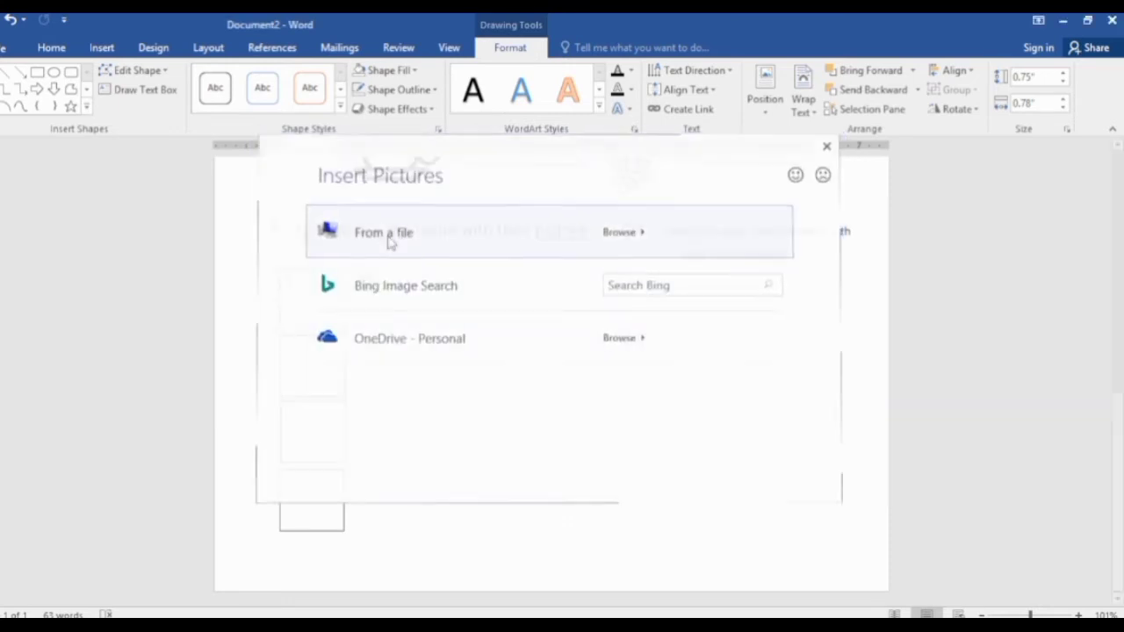
double_click(299, 263)
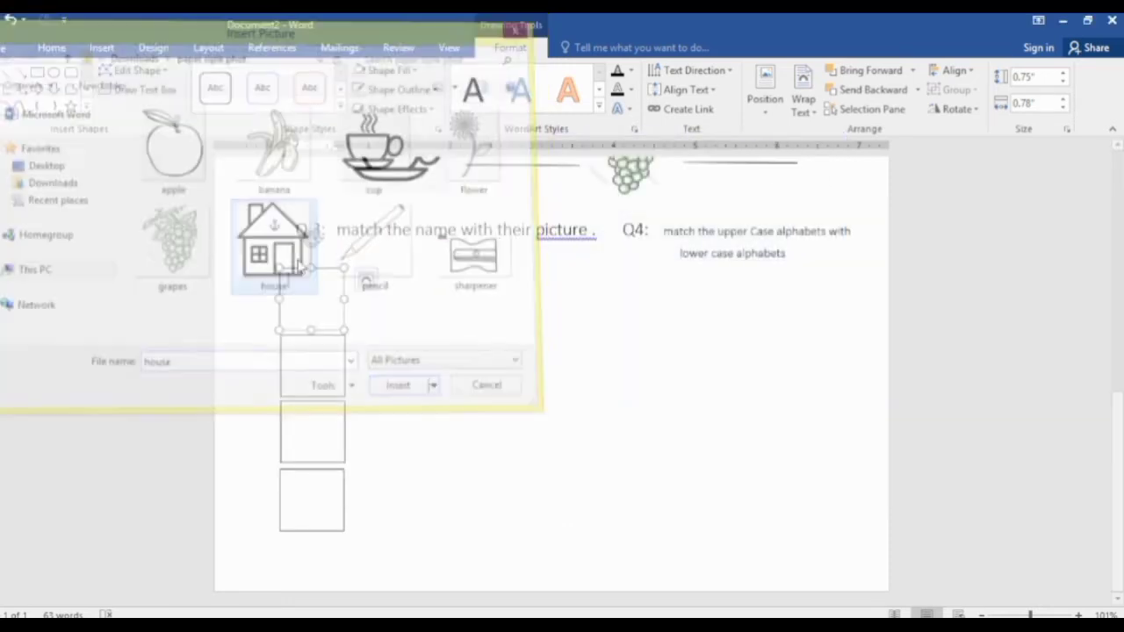
left_click(318, 364)
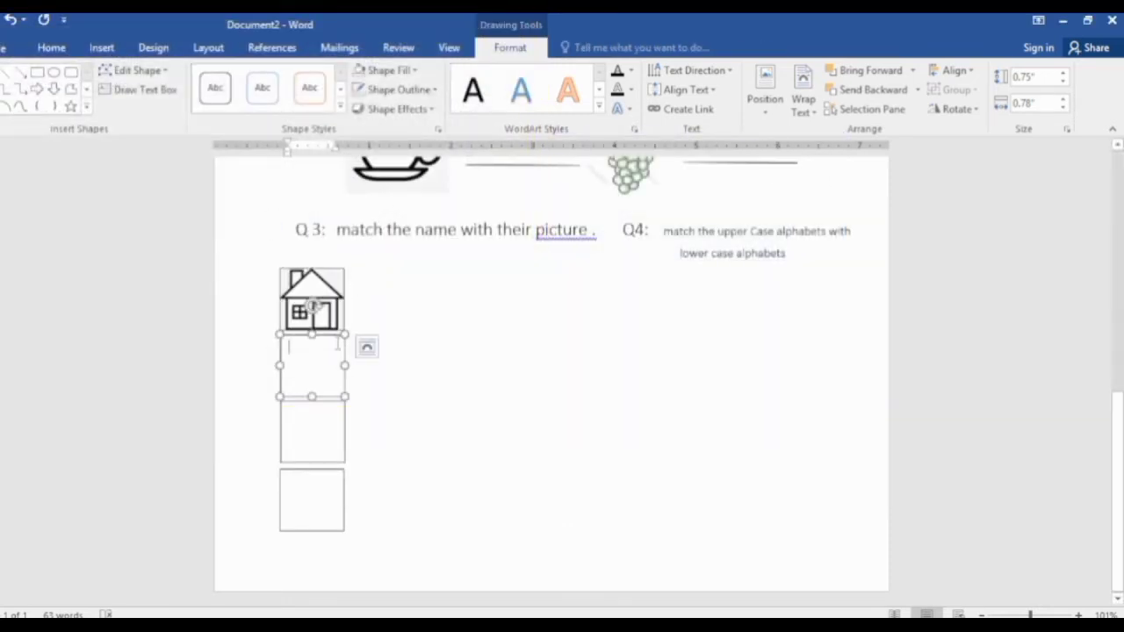
left_click(414, 71)
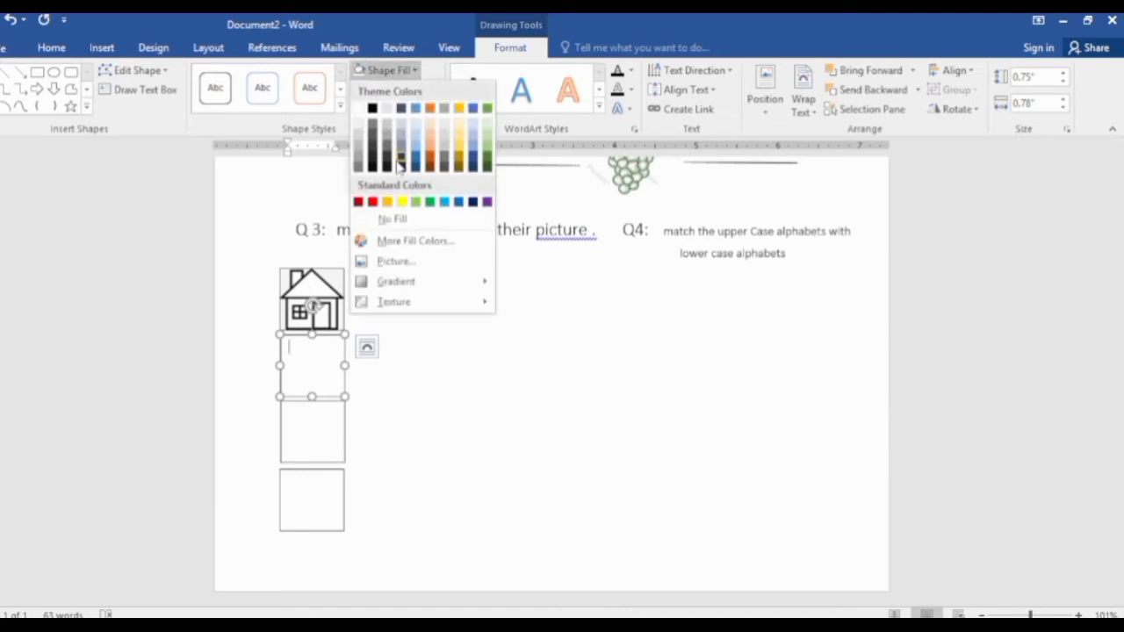
left_click(395, 261)
left_click(413, 248)
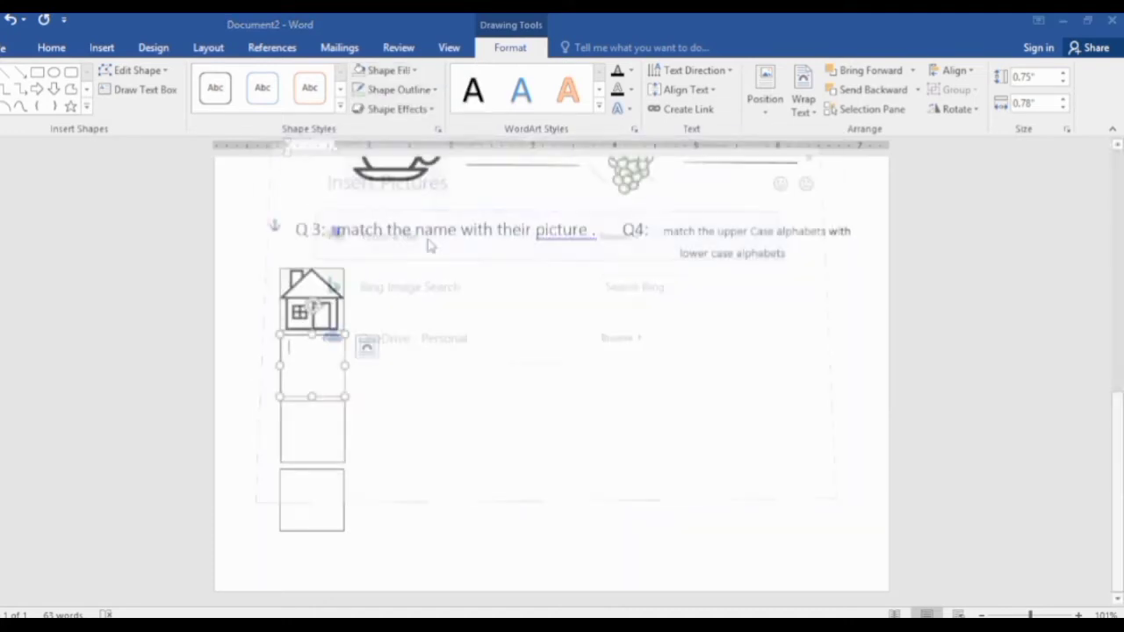
double_click(474, 278)
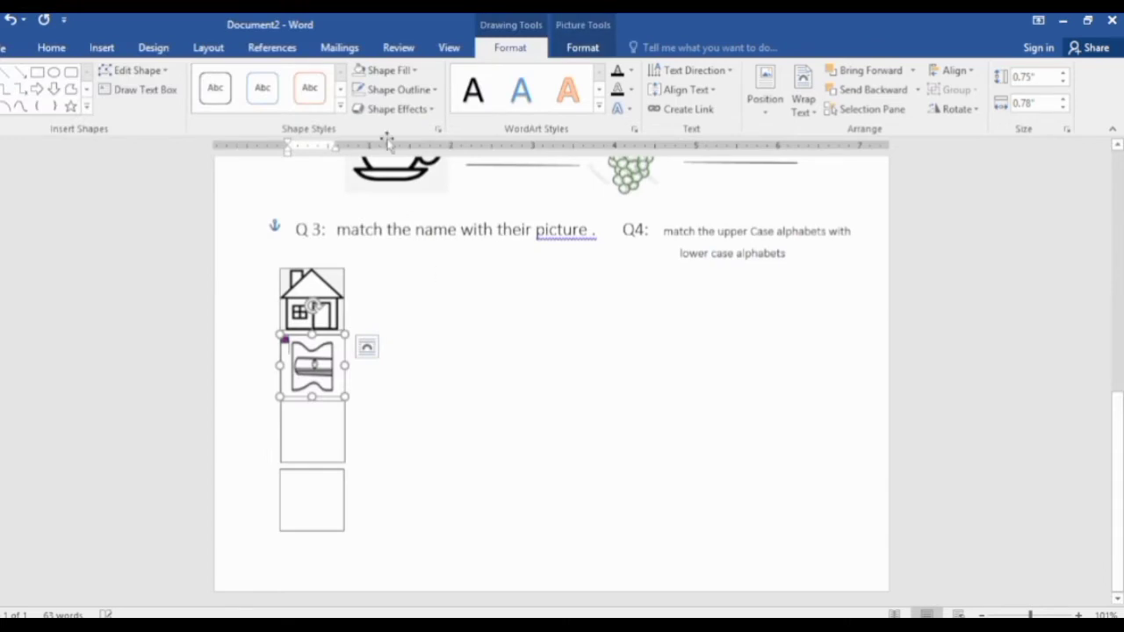
left_click(389, 70)
left_click(395, 261)
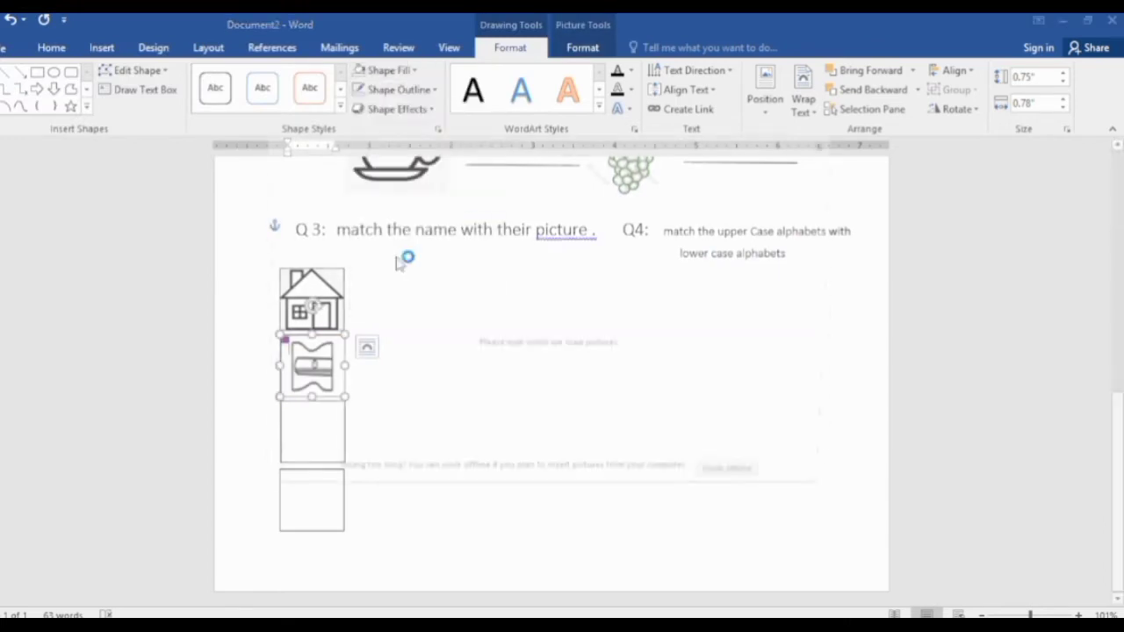
left_click(409, 239)
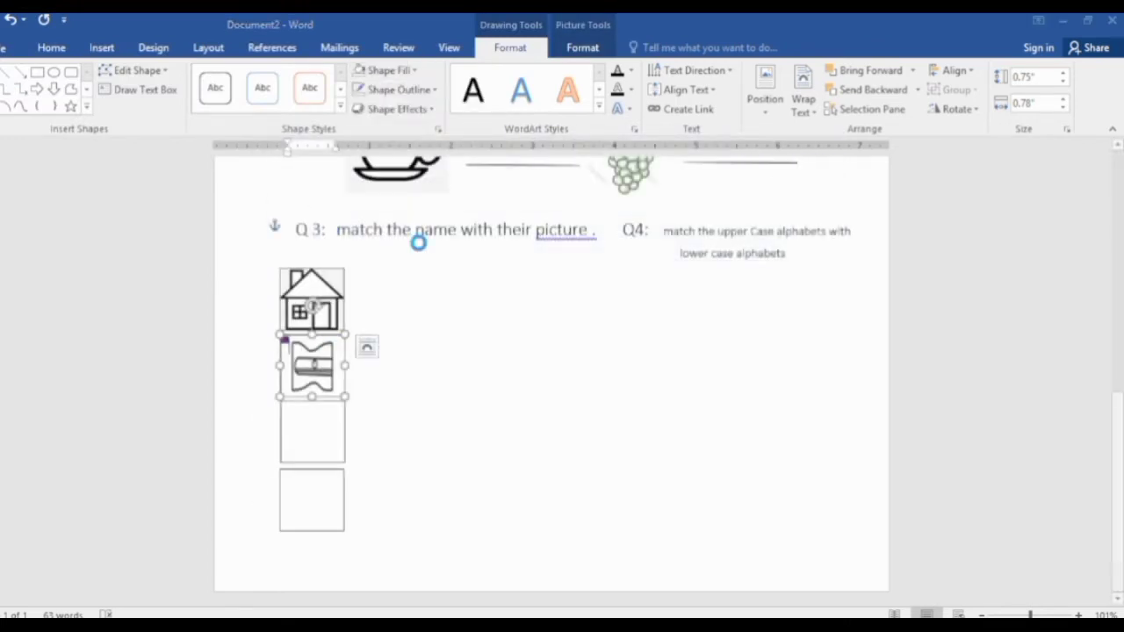
double_click(375, 266)
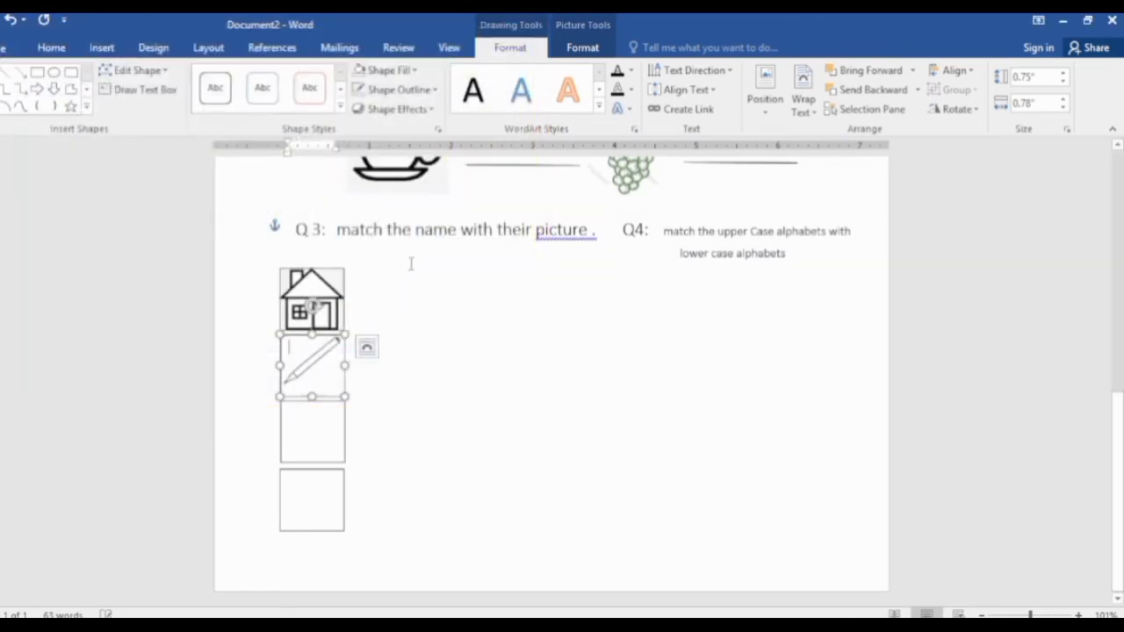
Step: Fill the third and fourth Q3 boxes with the sharpener and flower pictures
left_click(305, 413)
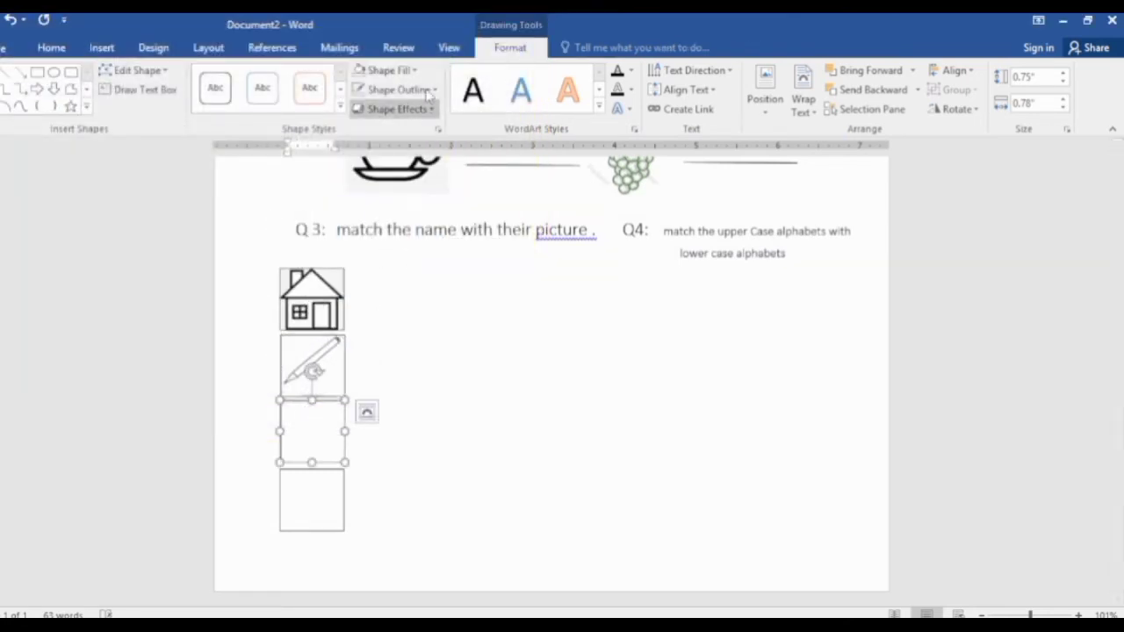
left_click(389, 71)
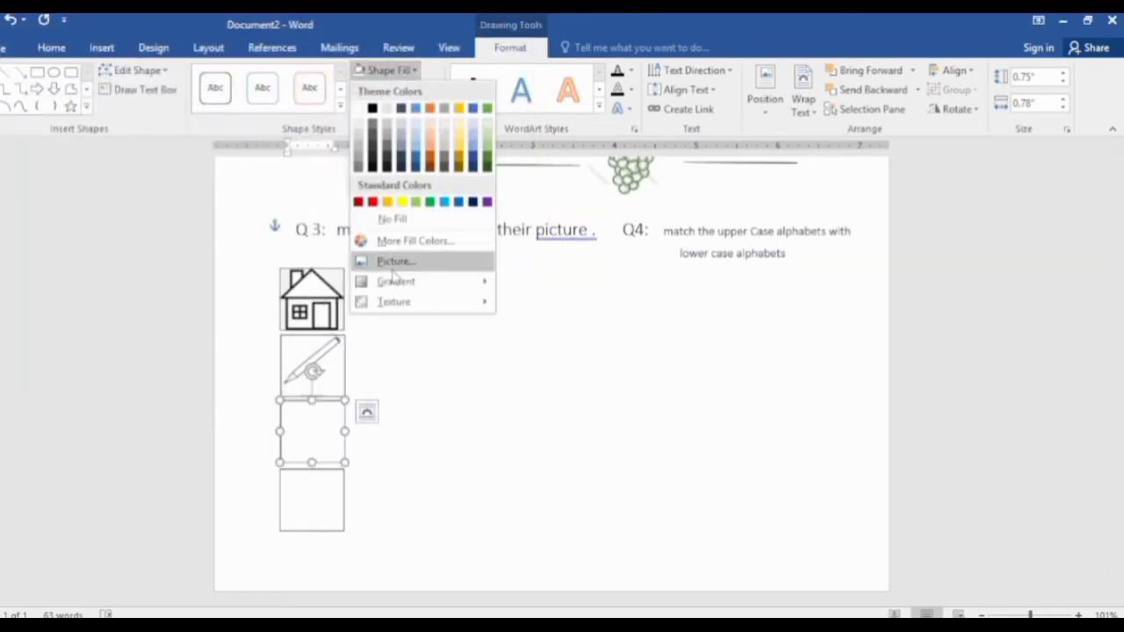
left_click(392, 263)
left_click(372, 251)
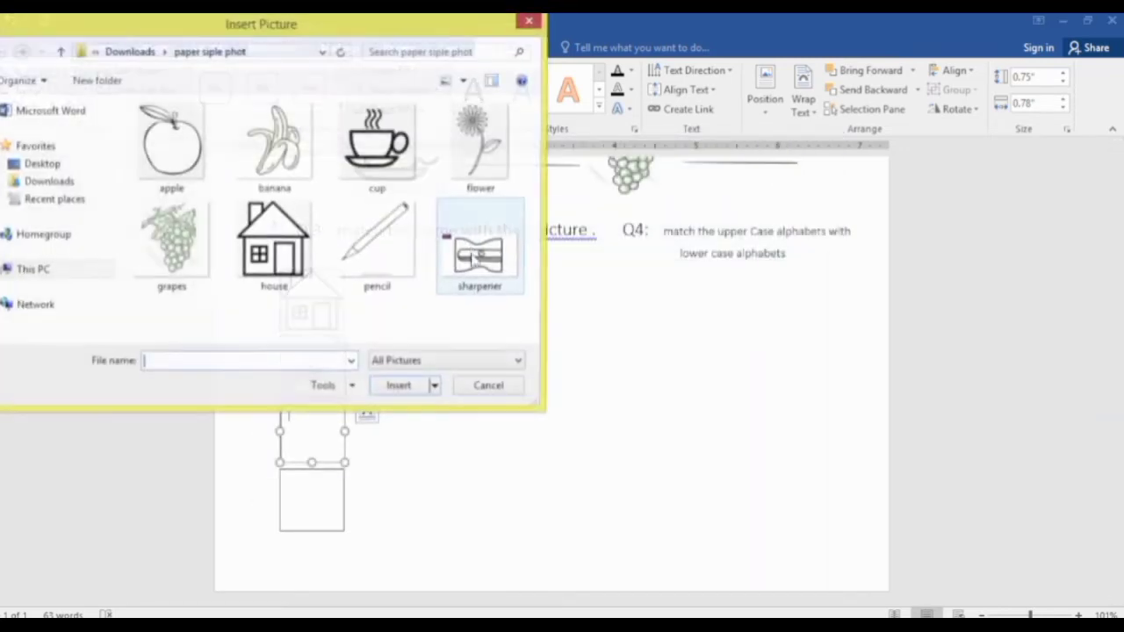
double_click(472, 274)
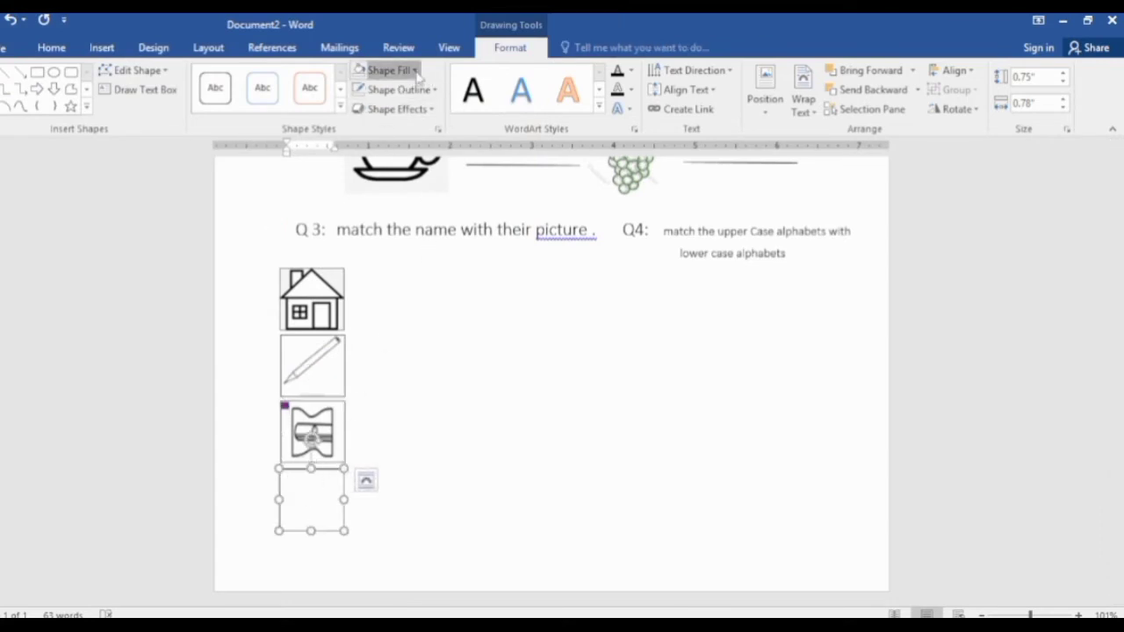
left_click(413, 70)
left_click(402, 259)
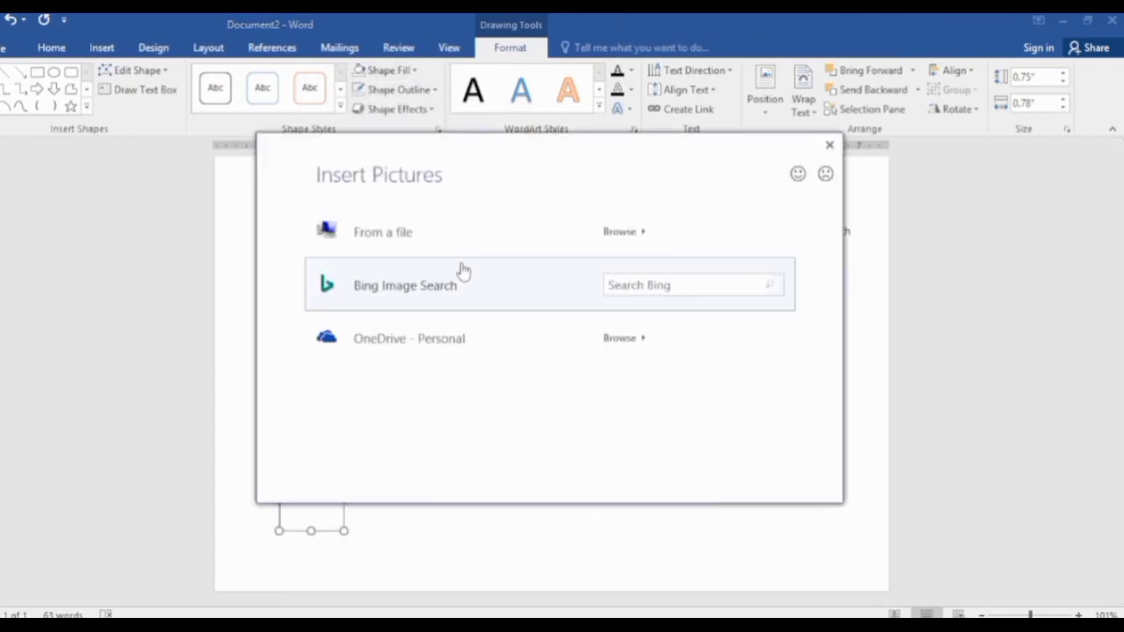
left_click(381, 230)
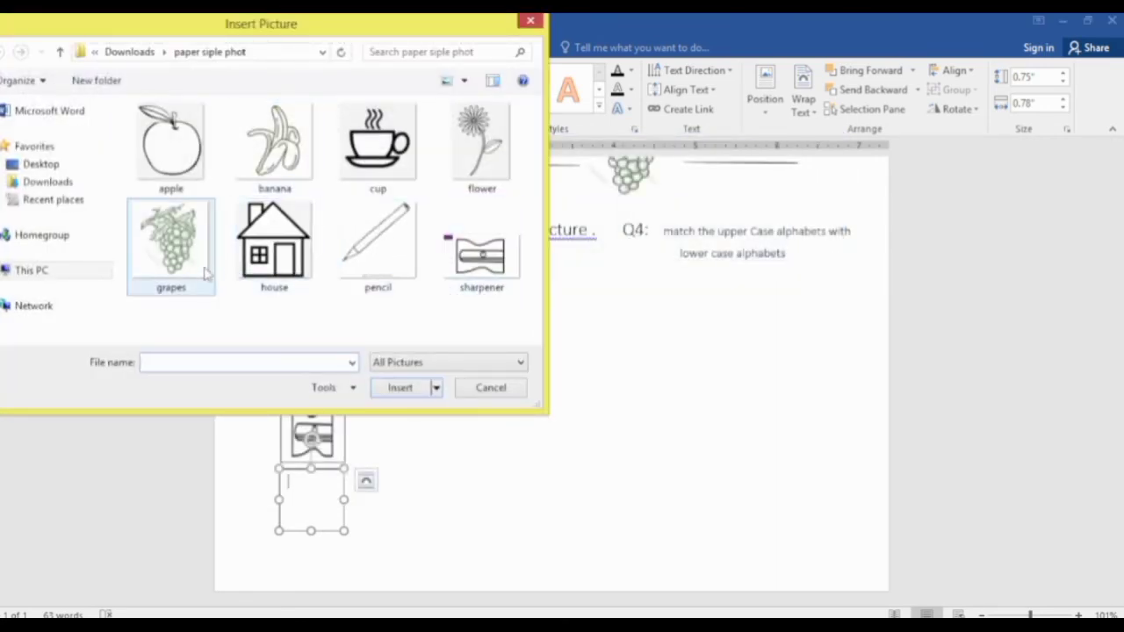
double_click(476, 172)
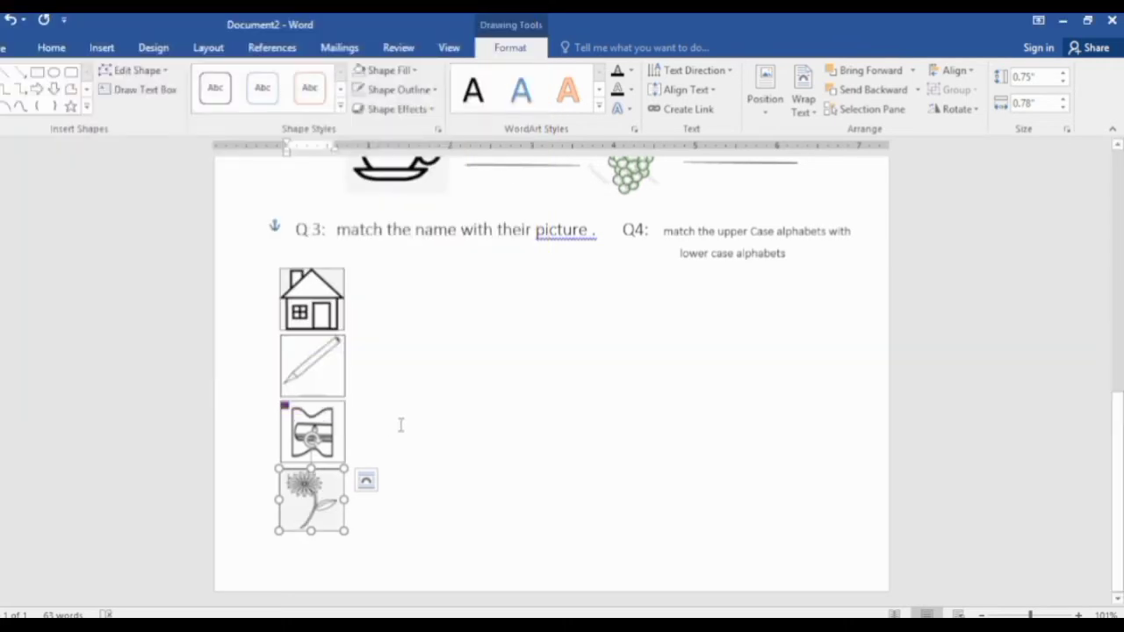
scroll(401, 425, "up", 1)
Step: Delete the stray flower picture and move the teacup below the sharpener in Q3
scroll(407, 427, "up", 2)
scroll(406, 421, "up", 2)
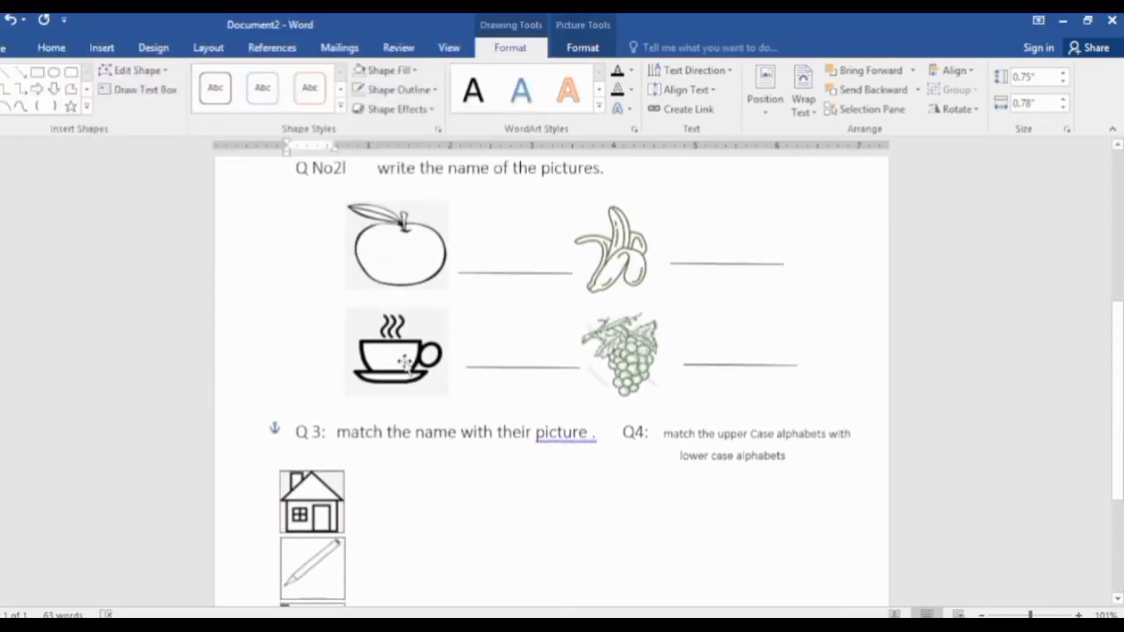
scroll(404, 362, "down", 1)
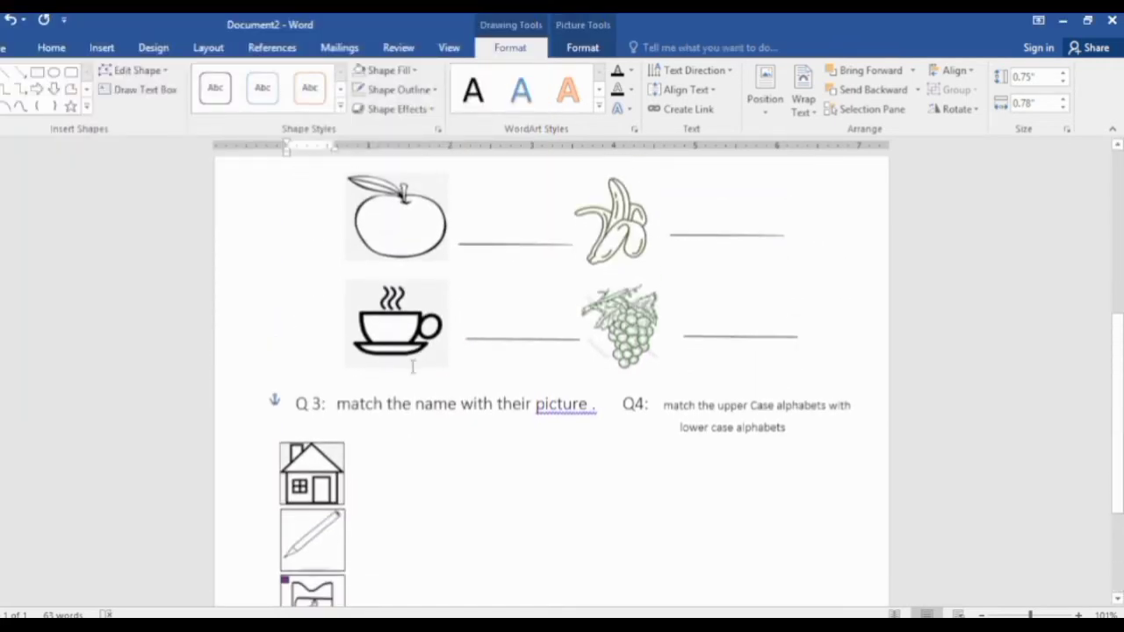
left_click(409, 323)
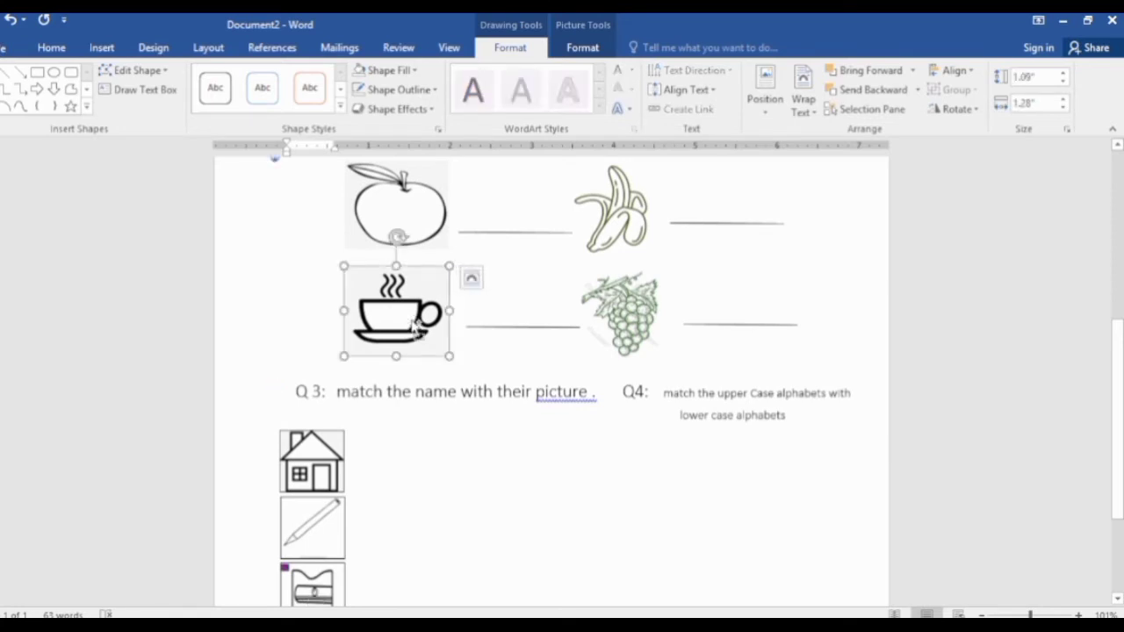
left_click_drag(415, 326, 456, 484)
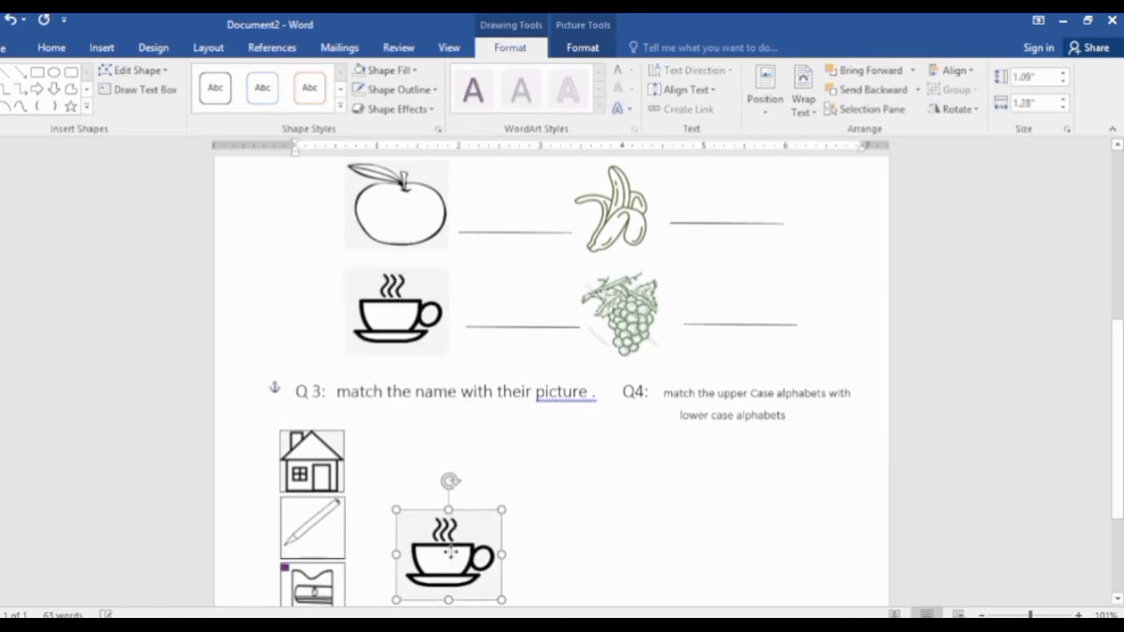
scroll(456, 481, "down", 4)
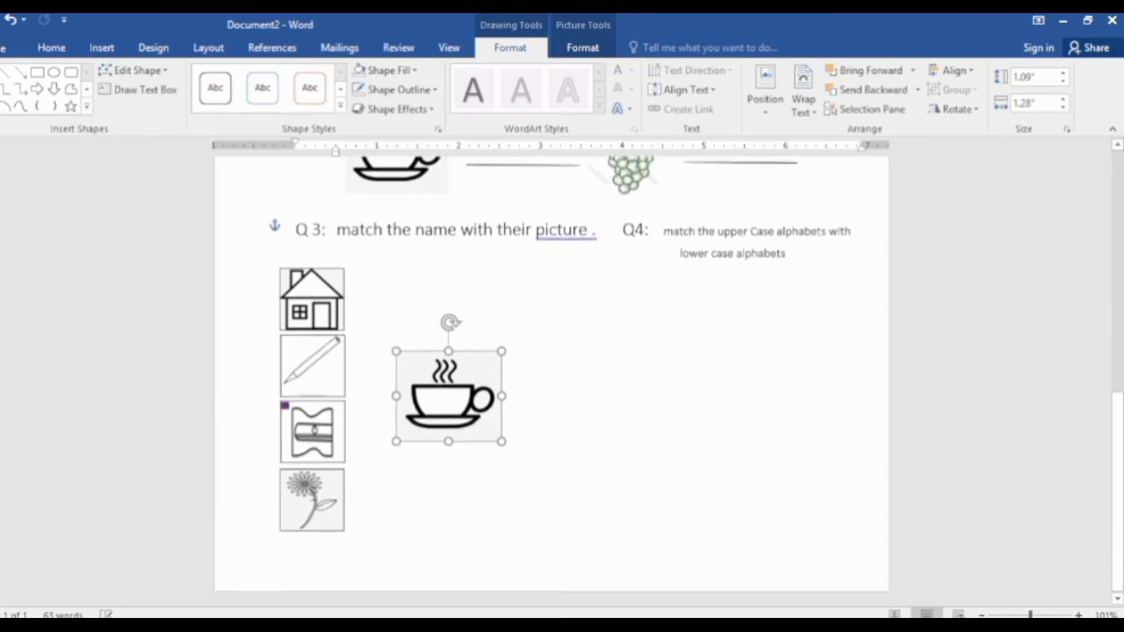
left_click(307, 490)
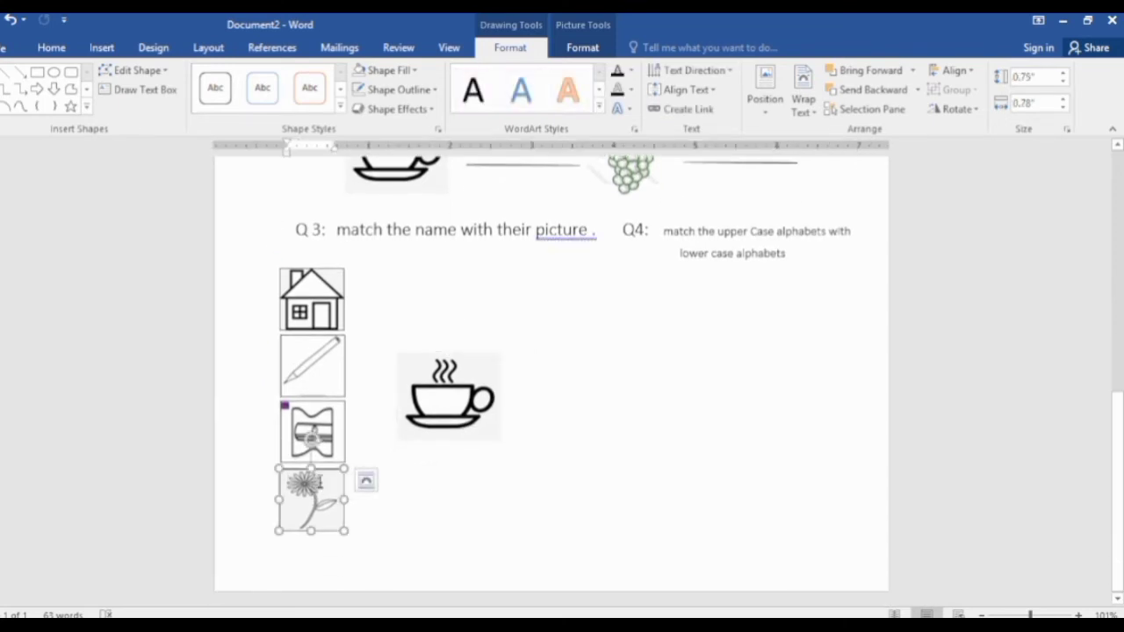
key("ctrl+d")
left_click(741, 98)
left_click_drag(359, 453, 405, 525)
key("Delete")
left_click(453, 397)
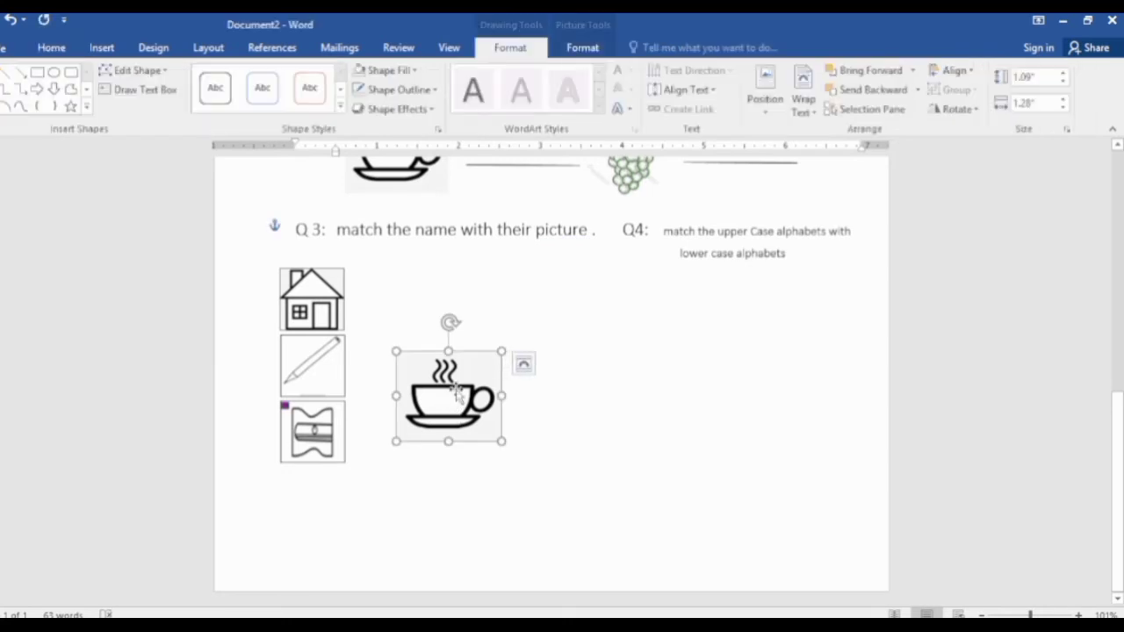
left_click_drag(454, 394, 325, 520)
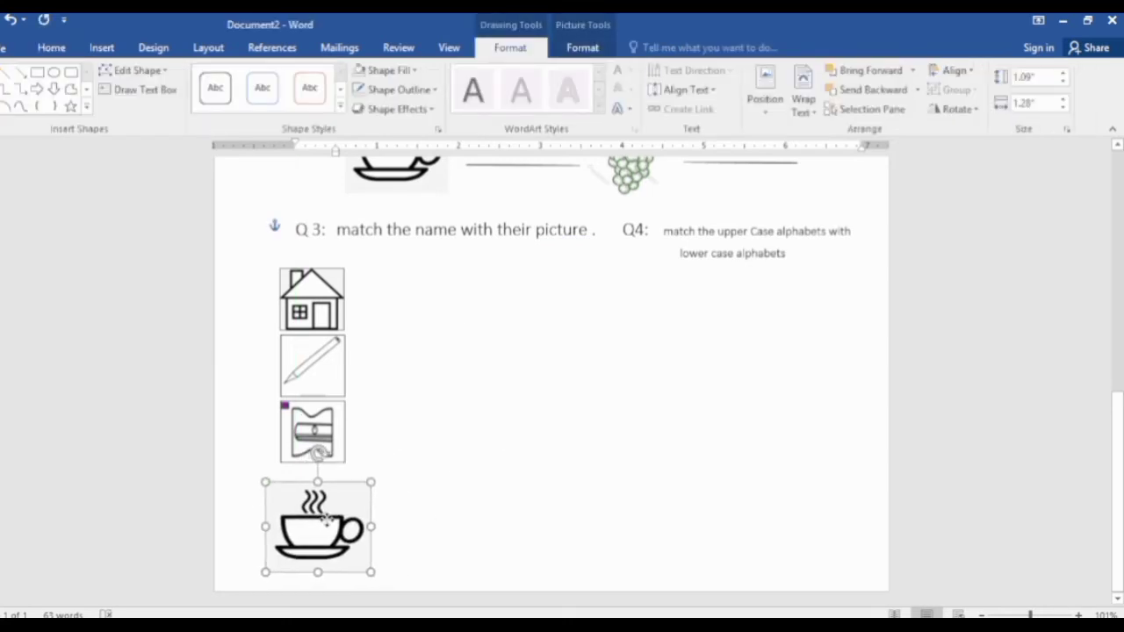
Step: Replace the Q2 row's cup picture with the flower image from file
scroll(424, 446, "up", 2)
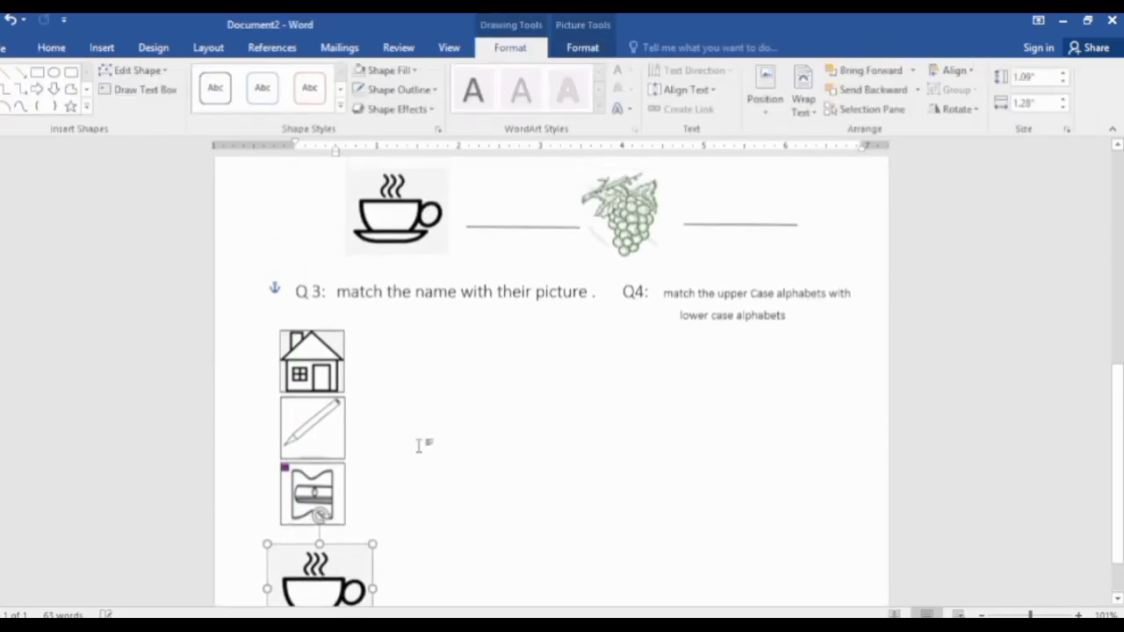
left_click(384, 252)
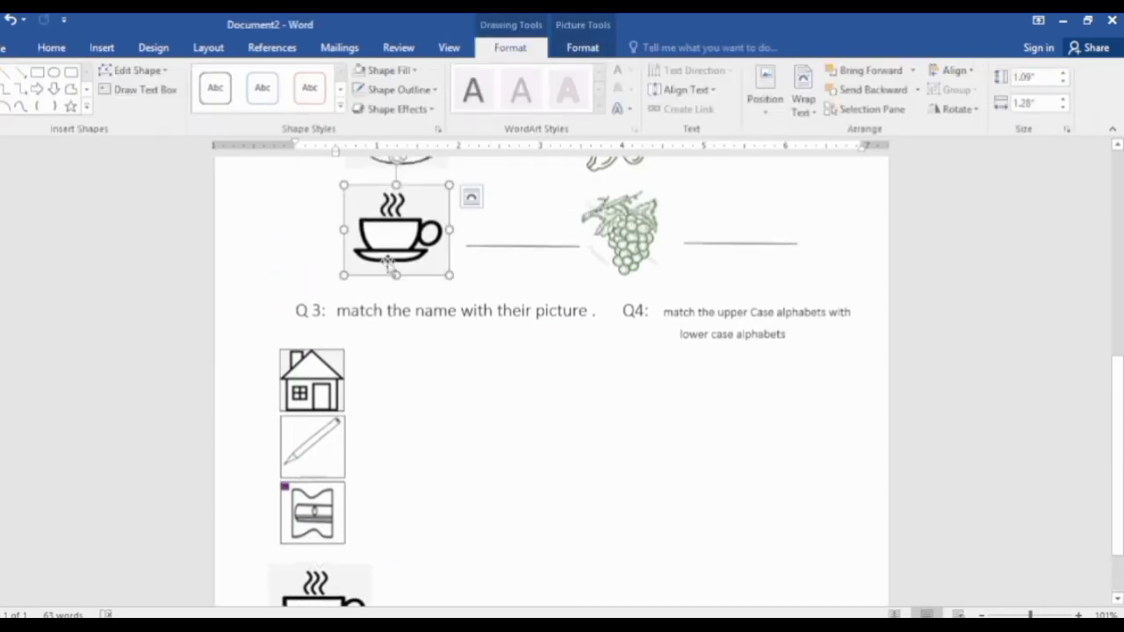
left_click(418, 75)
left_click(391, 260)
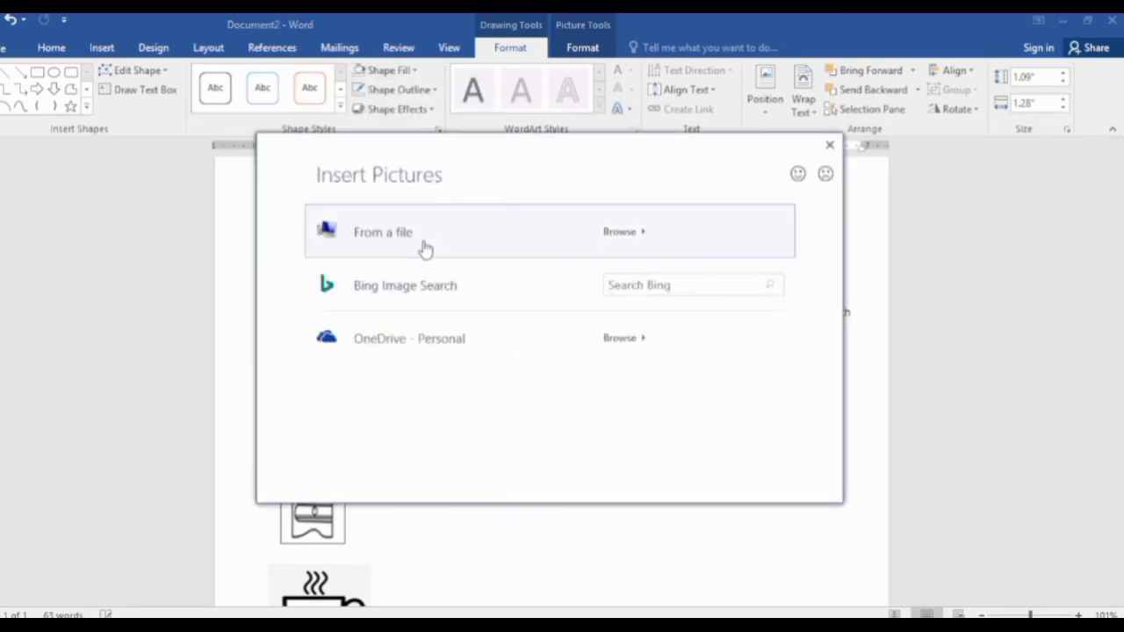
left_click(396, 250)
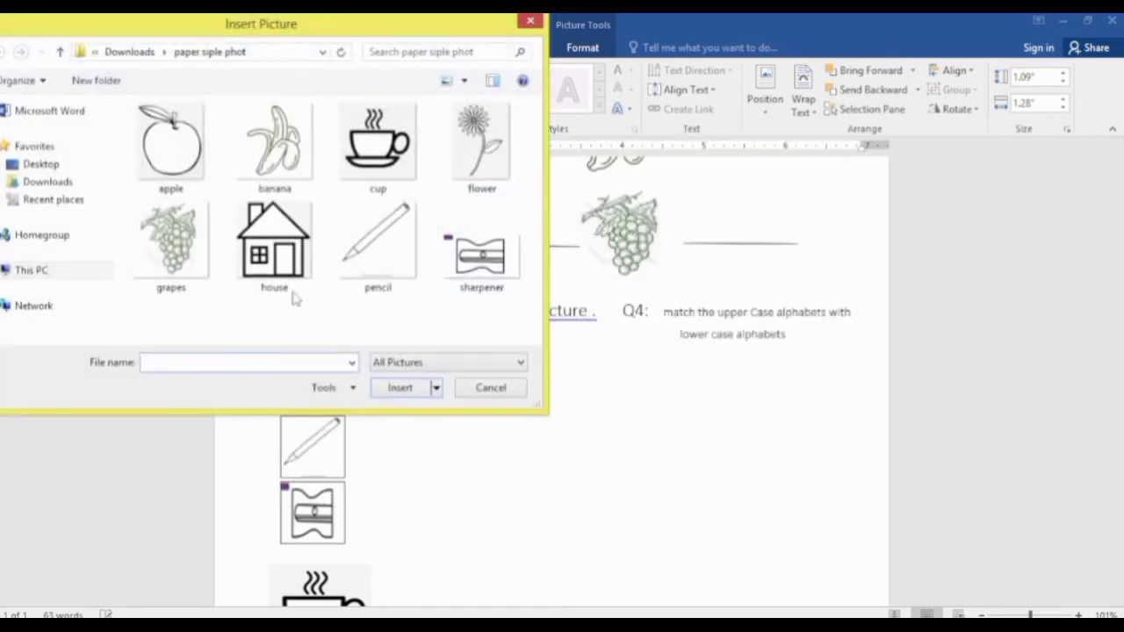
left_click(471, 155)
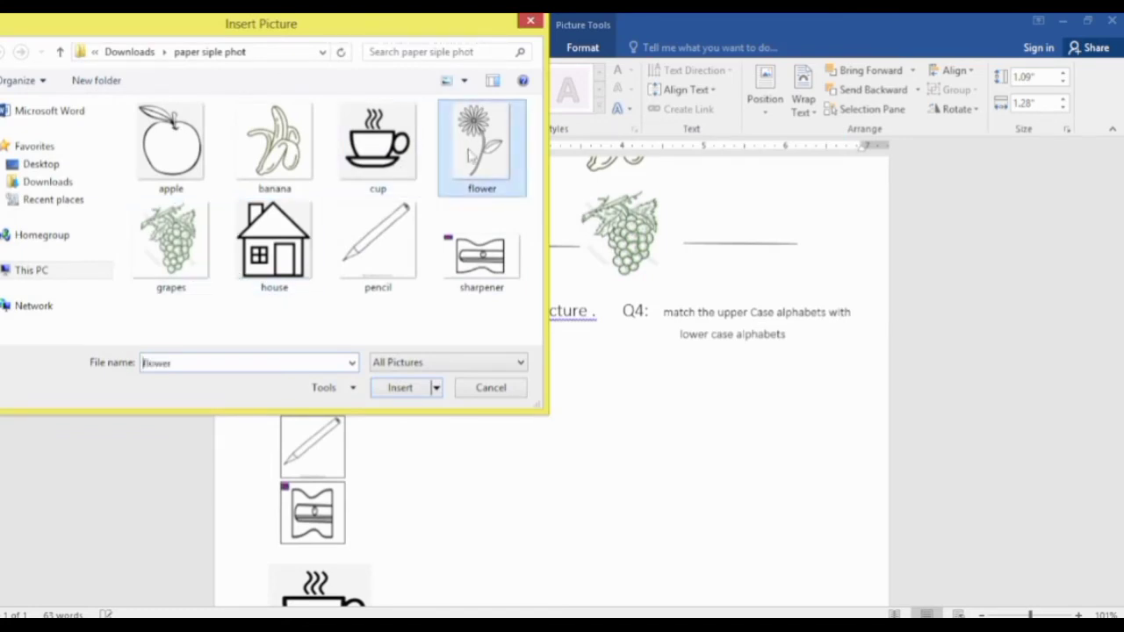
double_click(471, 155)
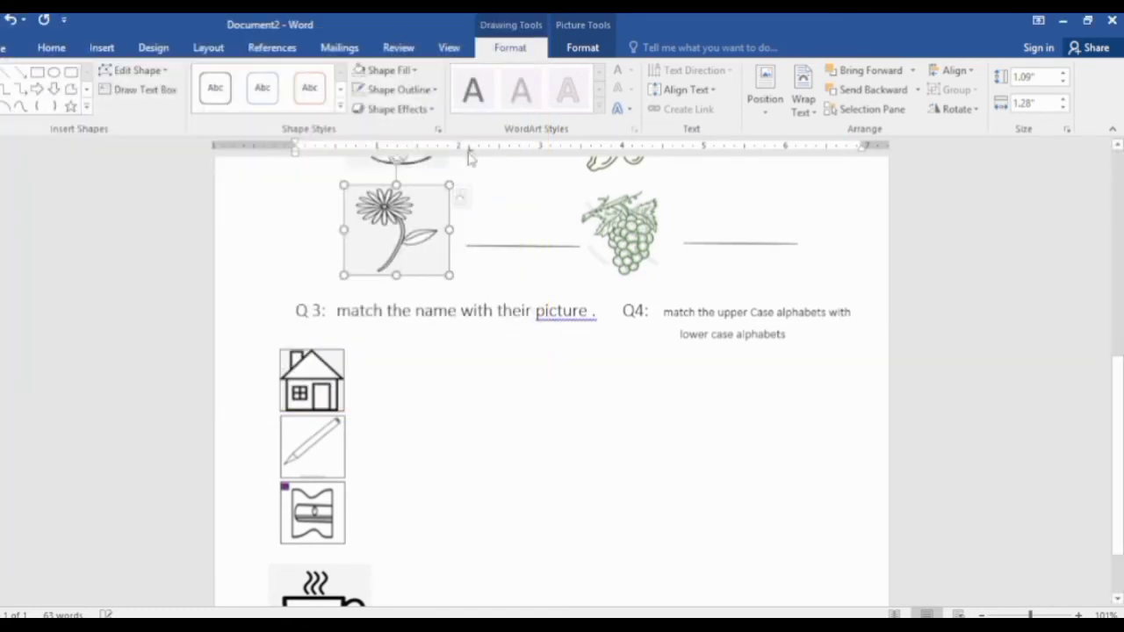
left_click(555, 430)
scroll(443, 435, "down", 2)
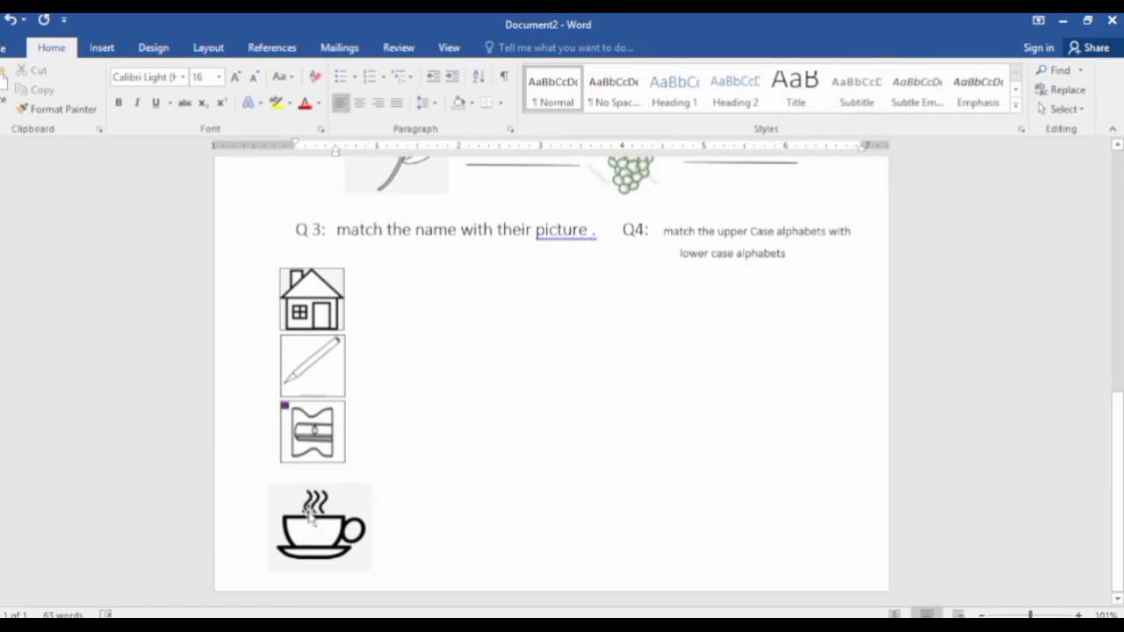
Step: Remove the outlines from the house and pencil pictures under Q3
left_click(309, 514)
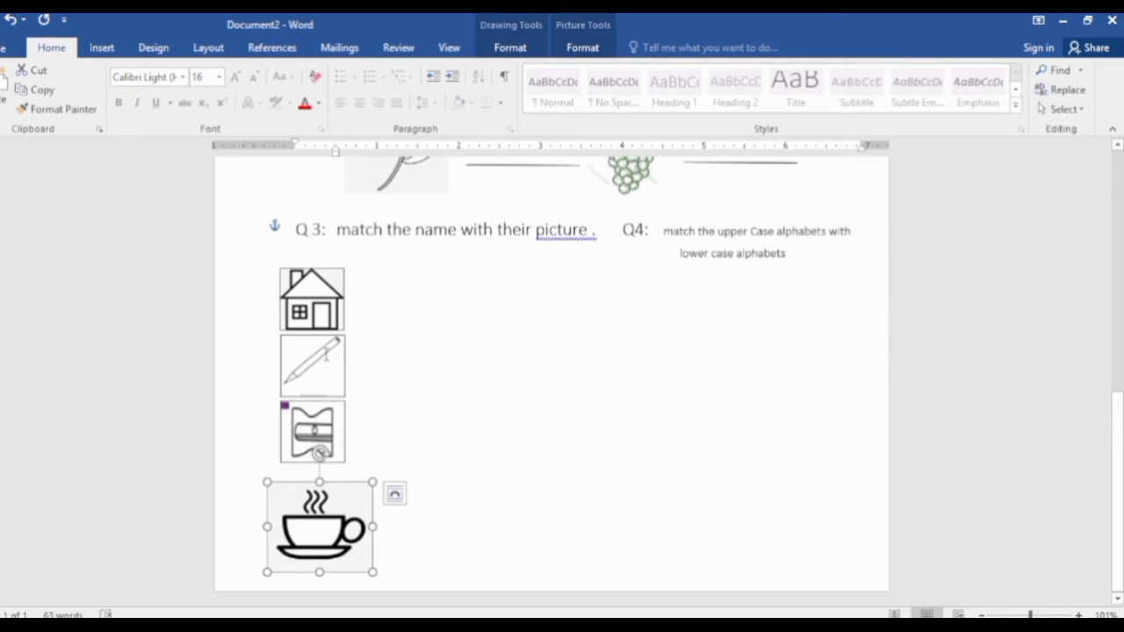
left_click(318, 301)
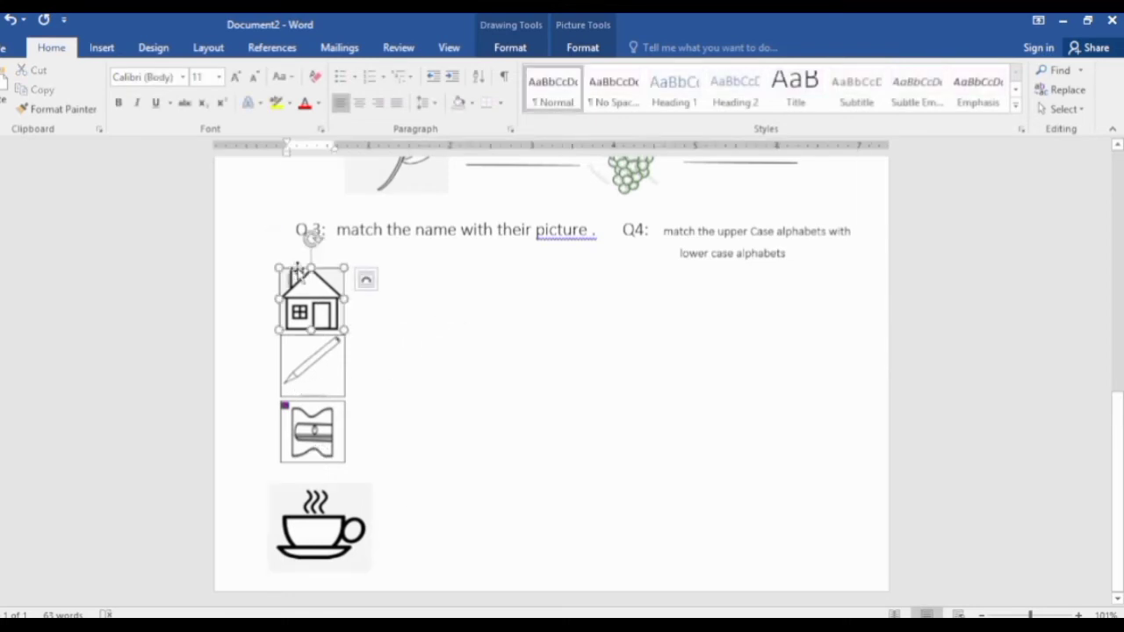
left_click(587, 49)
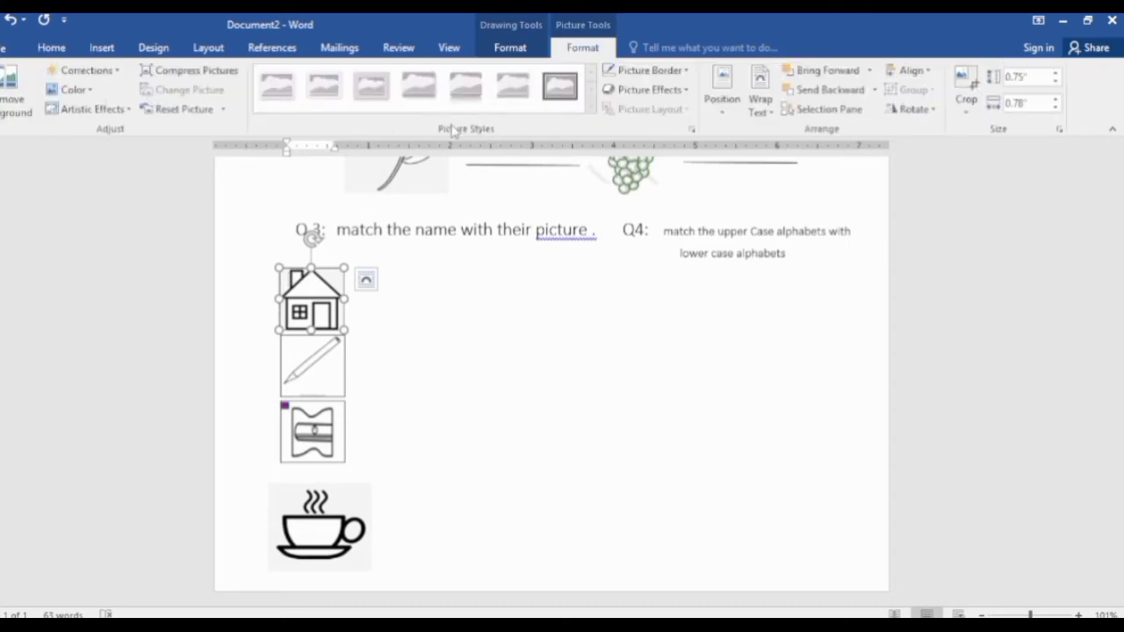
left_click(496, 50)
left_click(433, 89)
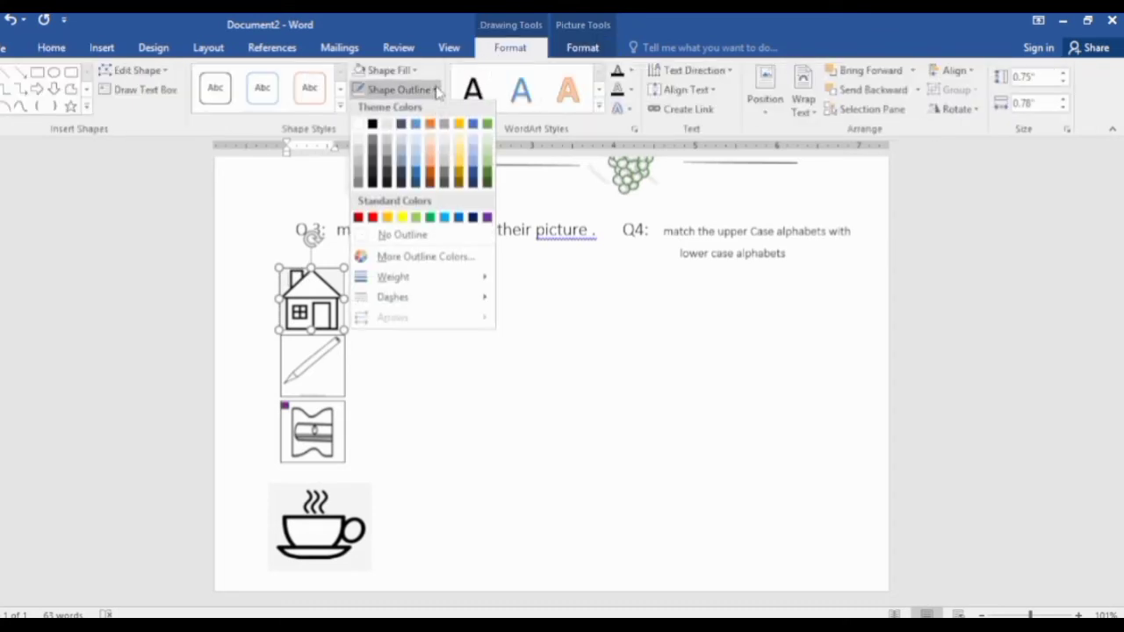
left_click(400, 238)
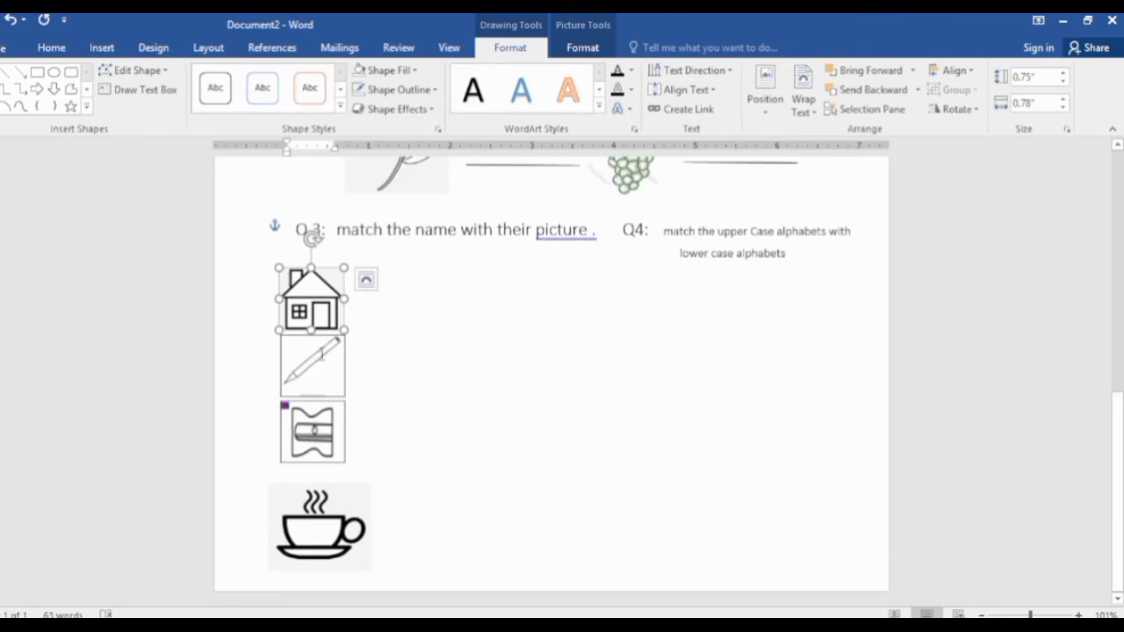
left_click(317, 351)
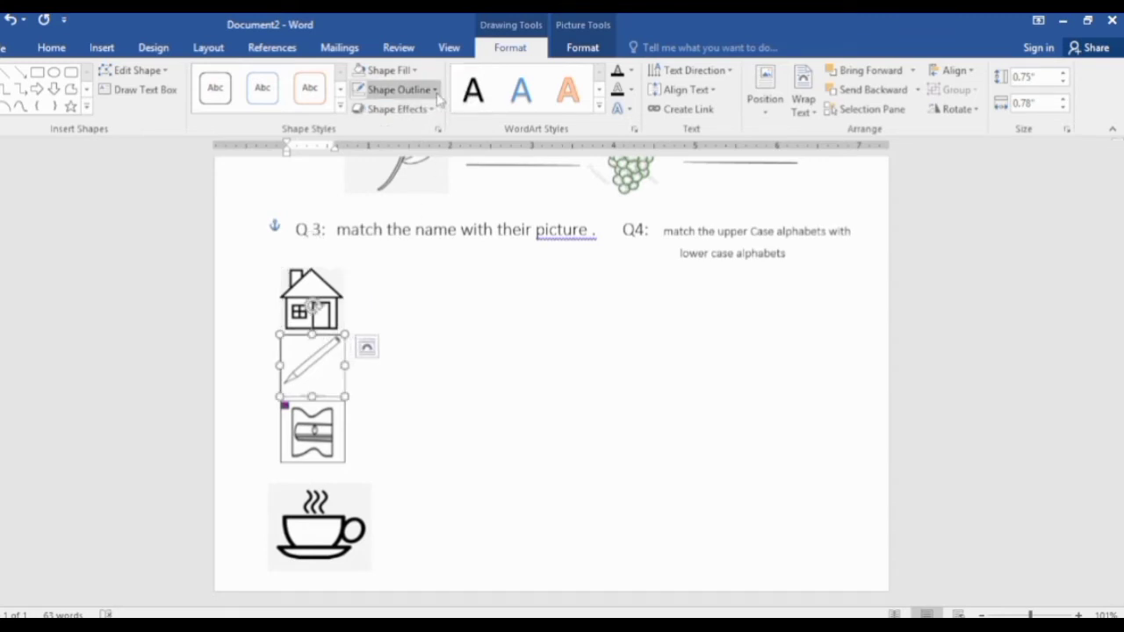
left_click(400, 89)
left_click(395, 239)
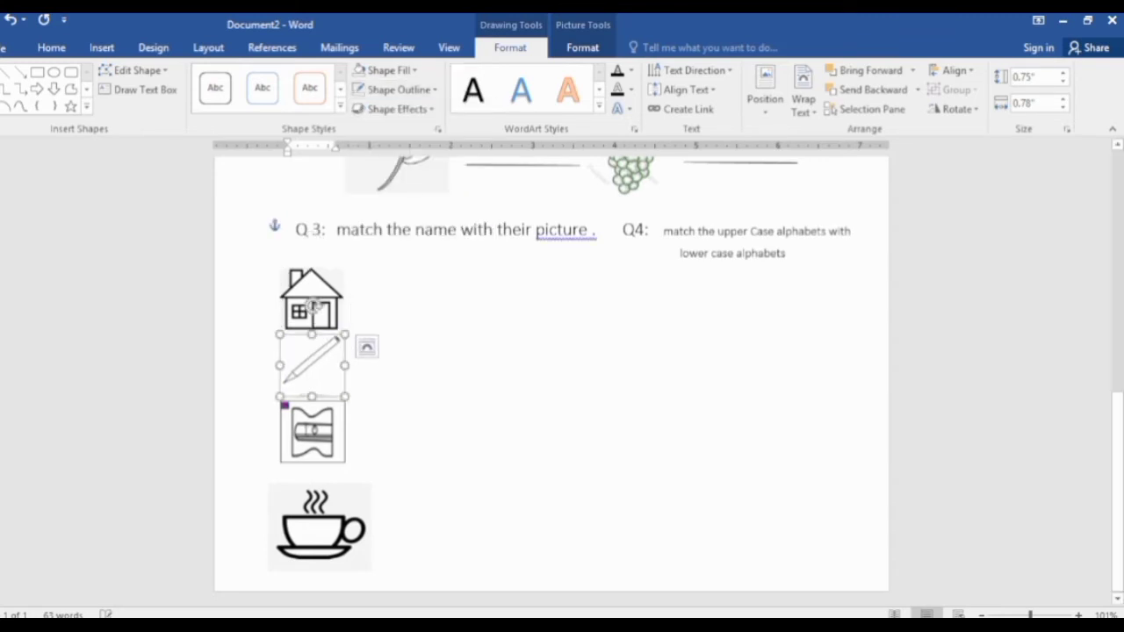
Step: Remove the outlines from the sharpener and cup pictures
left_click(308, 417)
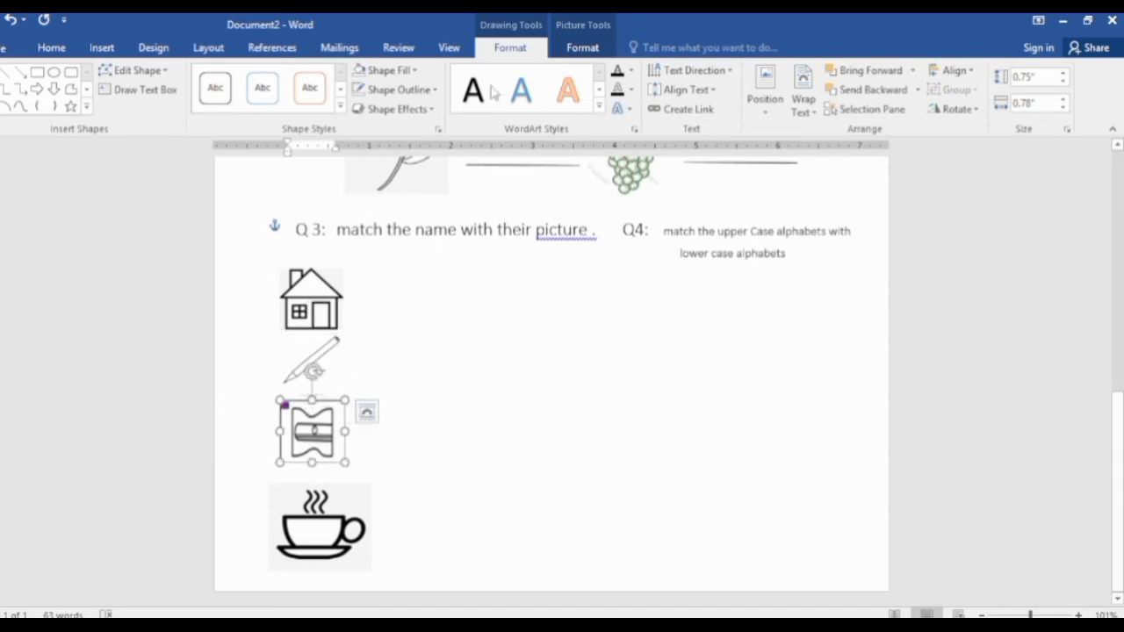
left_click(400, 90)
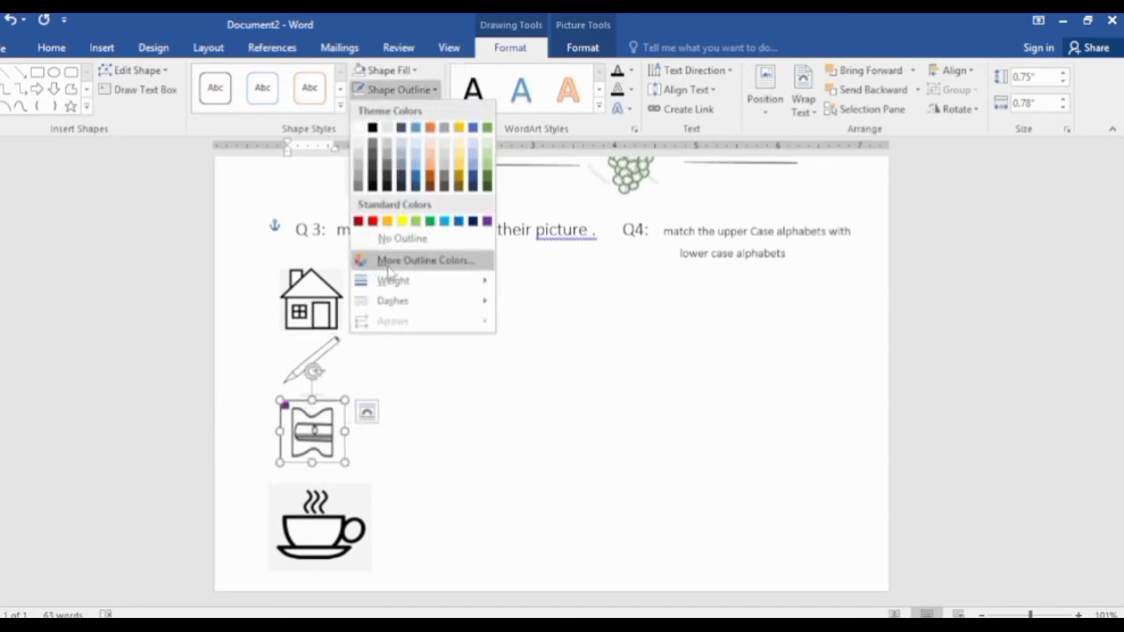
left_click(395, 238)
left_click(317, 517)
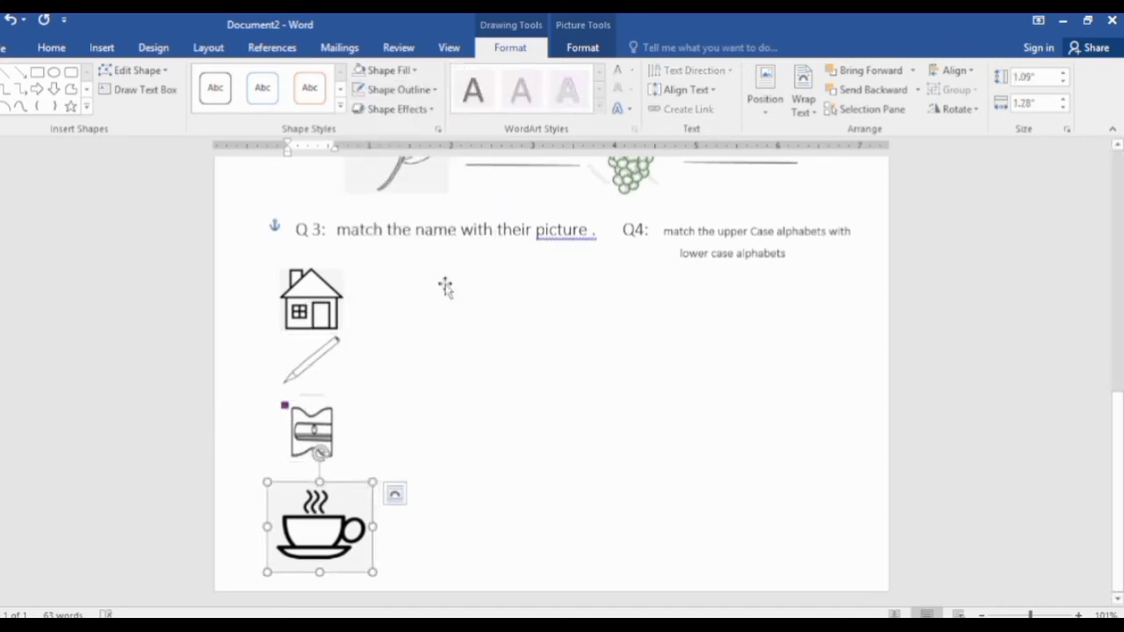
left_click(397, 89)
left_click(403, 246)
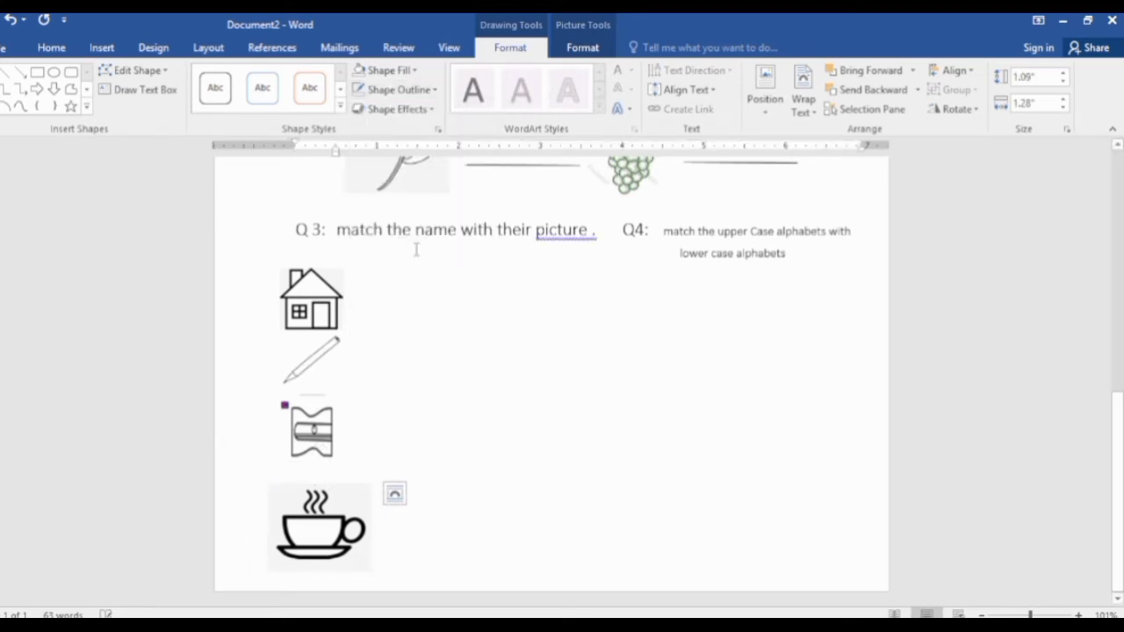
left_click(562, 427)
scroll(384, 360, "up", 1)
Step: Add a narrow 'cup' text box beside the house picture and copy it below
scroll(384, 360, "up", 1)
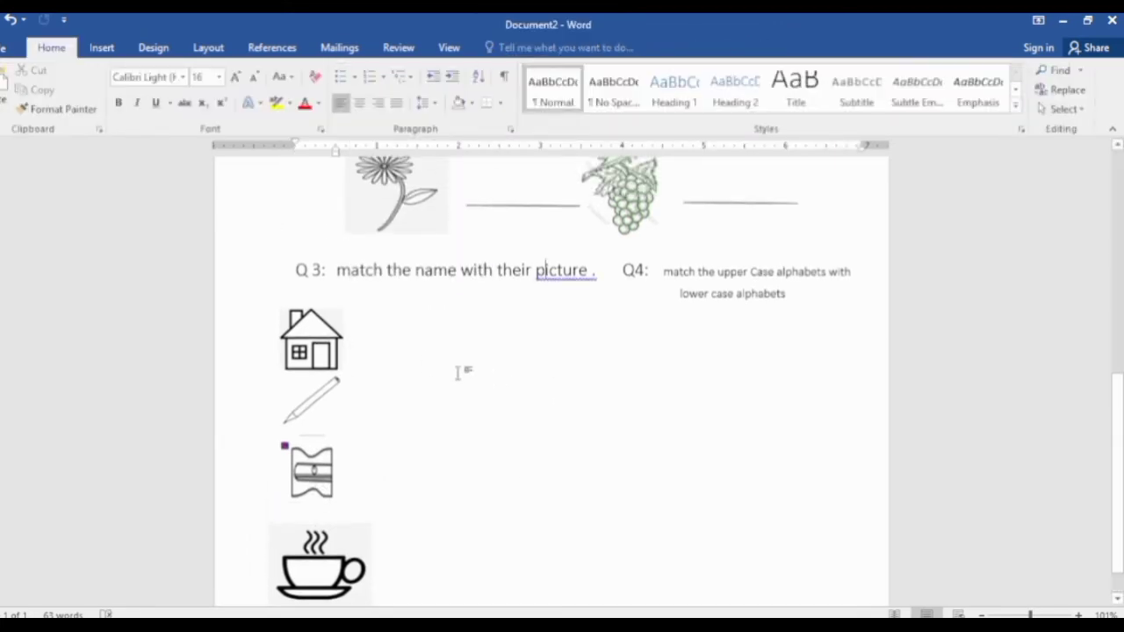
left_click(272, 278)
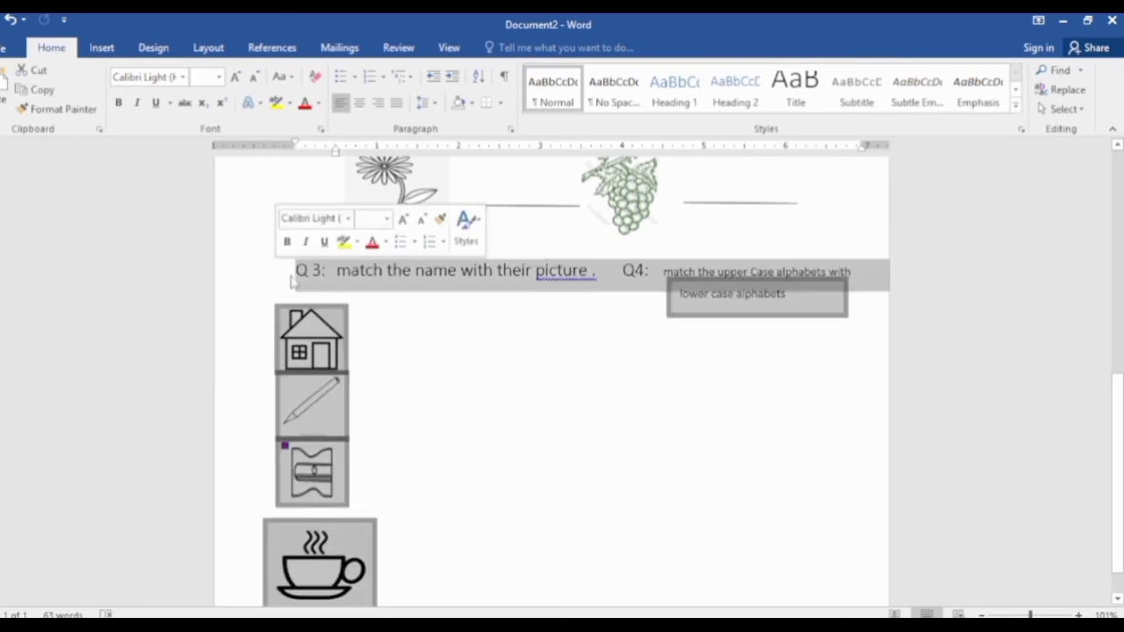
left_click(521, 352)
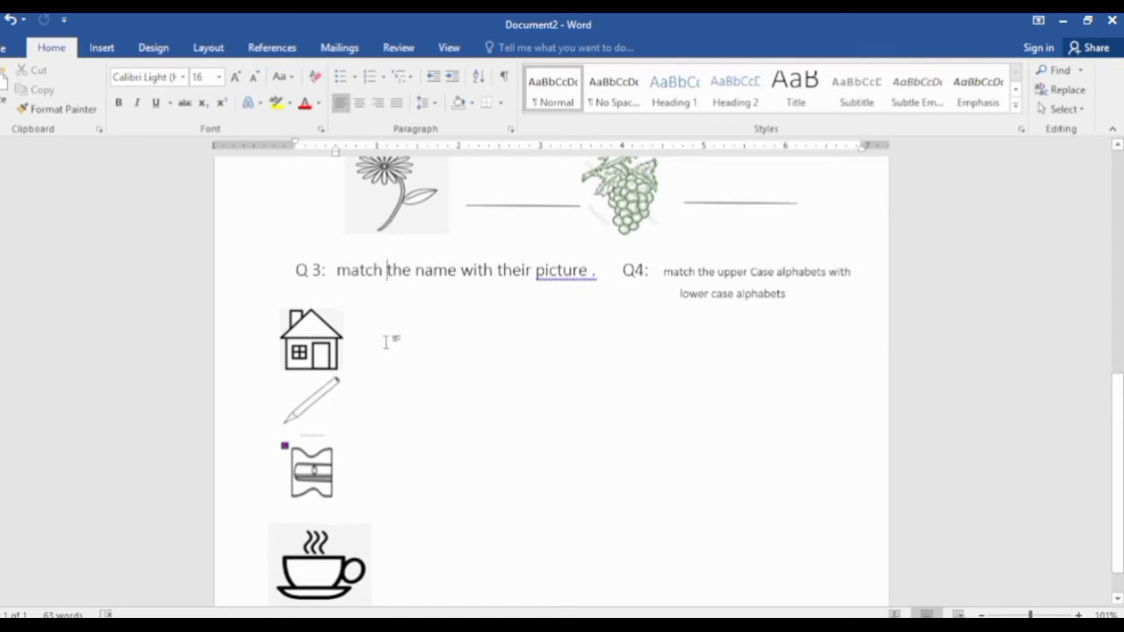
left_click(102, 47)
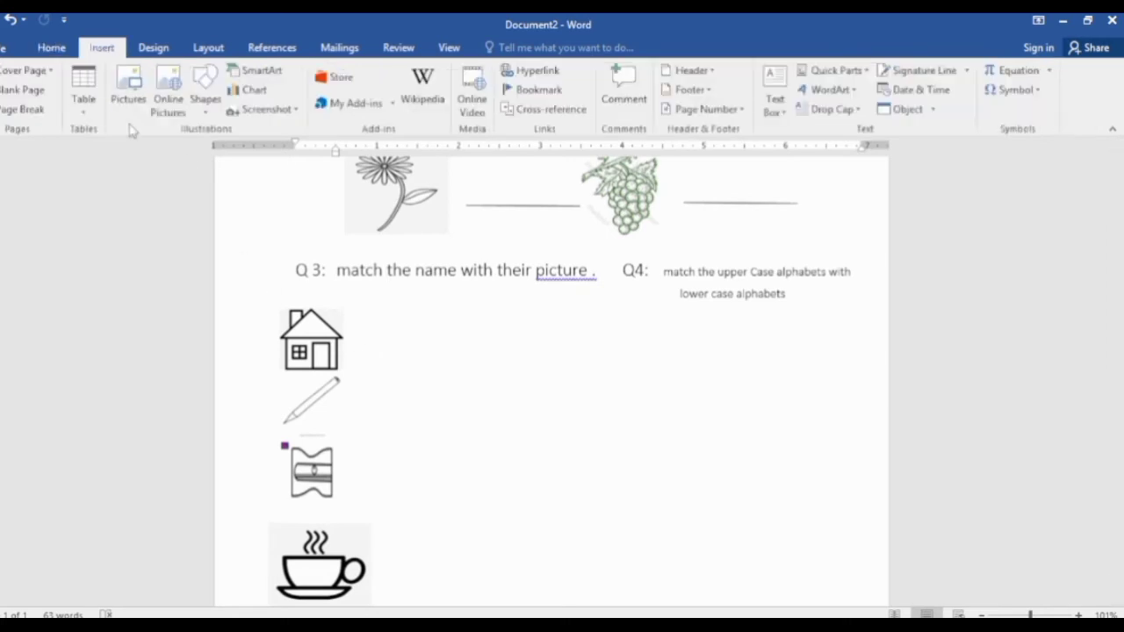
left_click(203, 110)
left_click(199, 156)
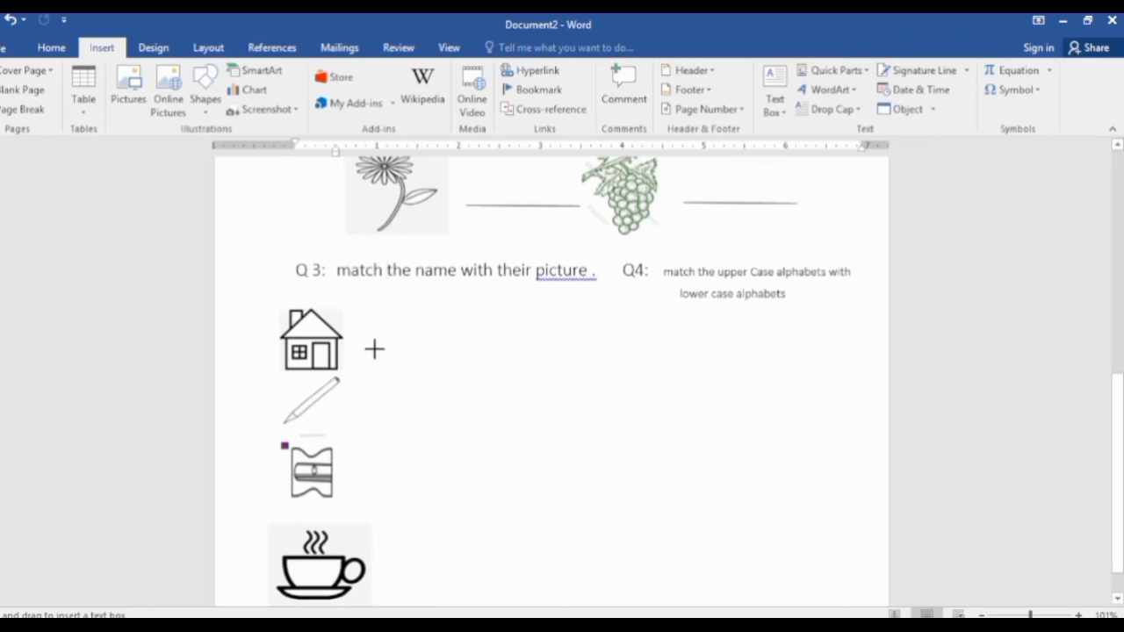
left_click_drag(374, 338, 548, 378)
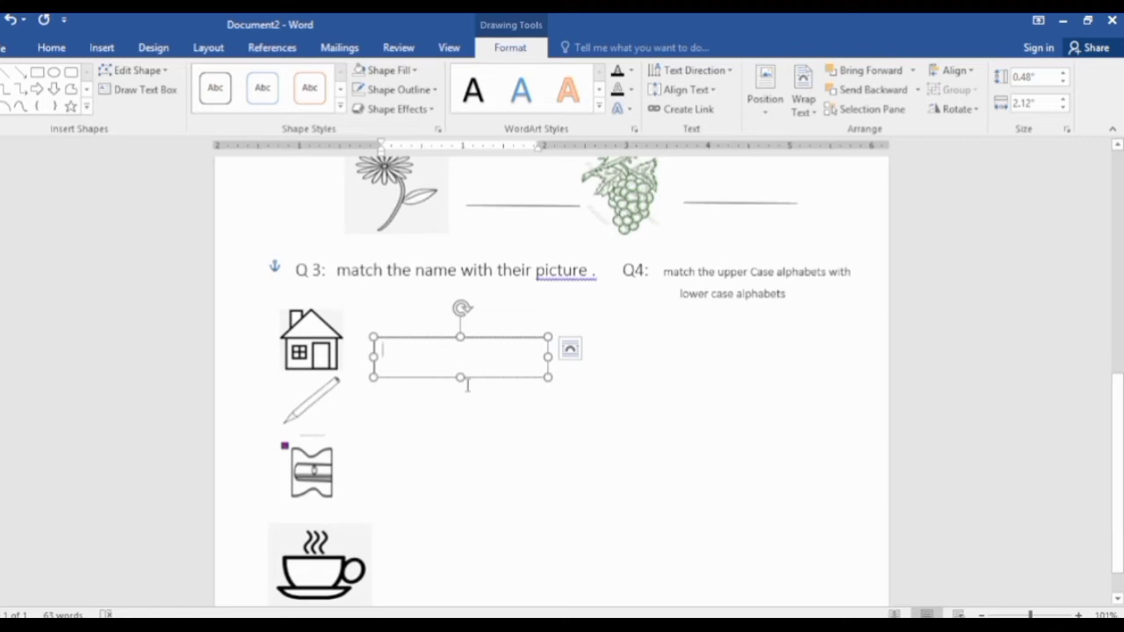
type("cup")
mouse_move(546, 356)
left_mouse_down()
mouse_move(429, 356)
mouse_move(413, 334)
left_mouse_up()
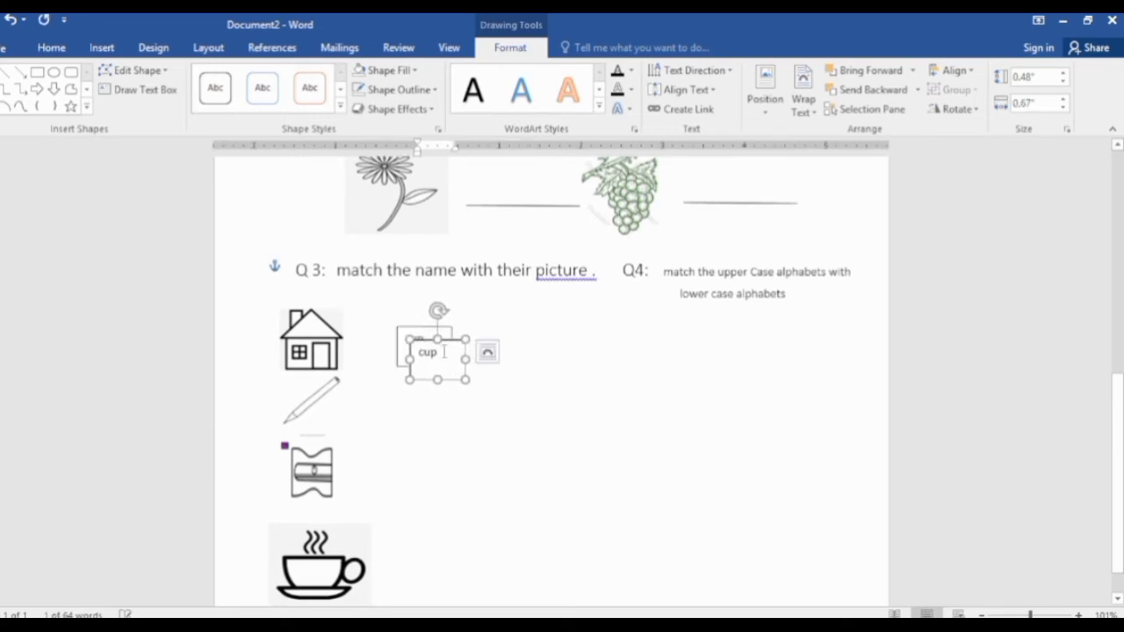
left_click_drag(440, 352, 435, 379)
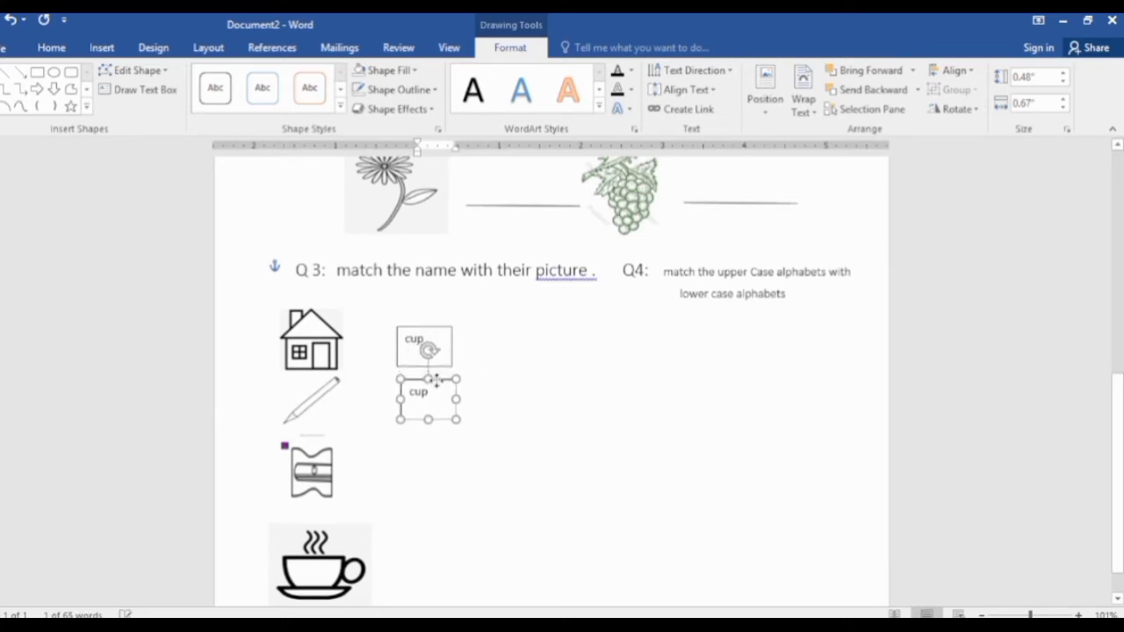
double_click(419, 392)
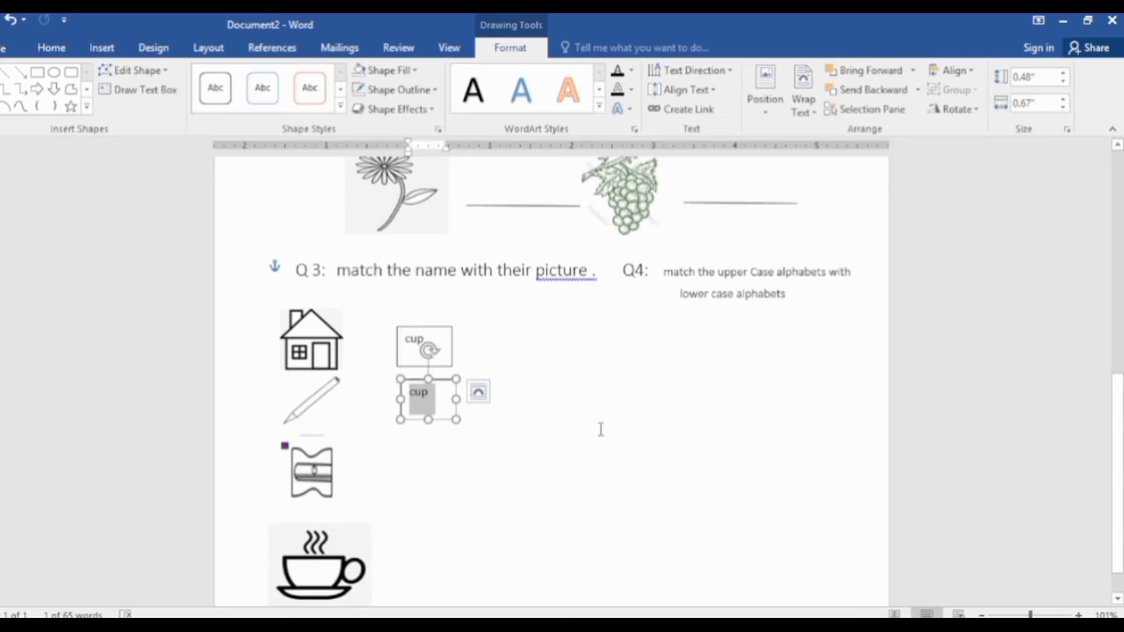
Step: In File Explorer, open the 'paper siple phot' folder in Downloads
key("alt+Tab")
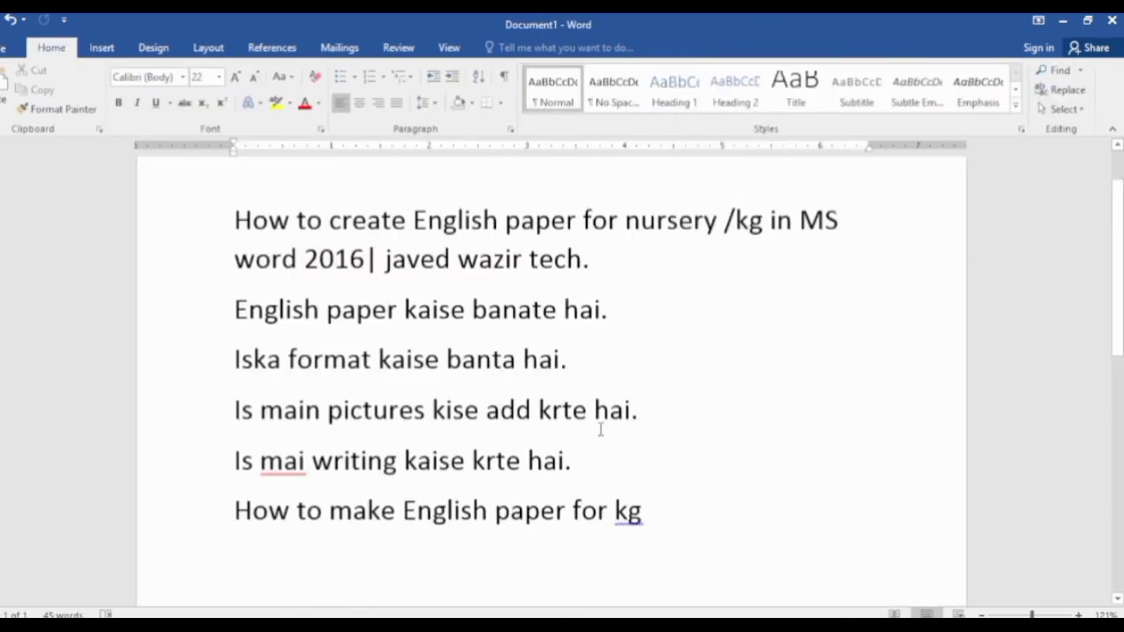
key("alt+Tab")
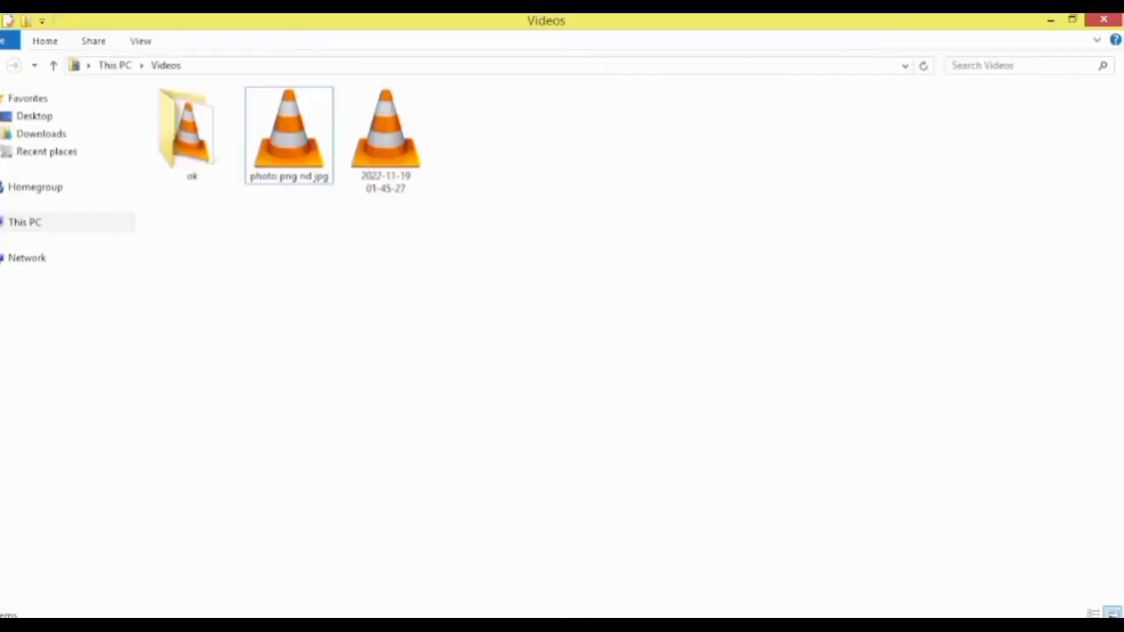
left_click(27, 136)
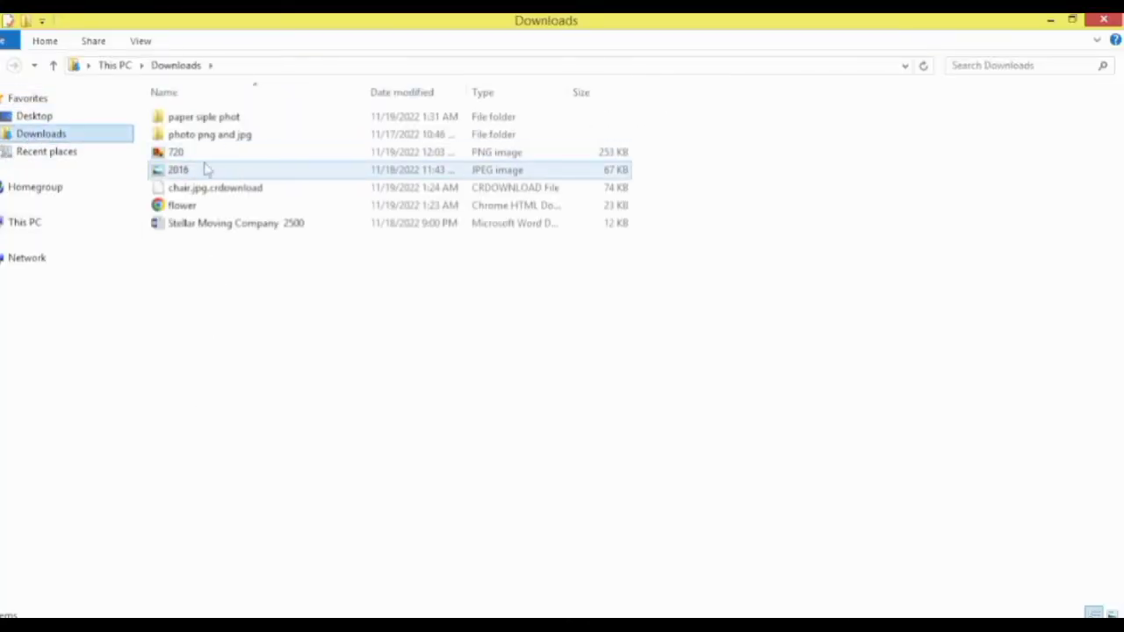
left_click(210, 121)
double_click(211, 125)
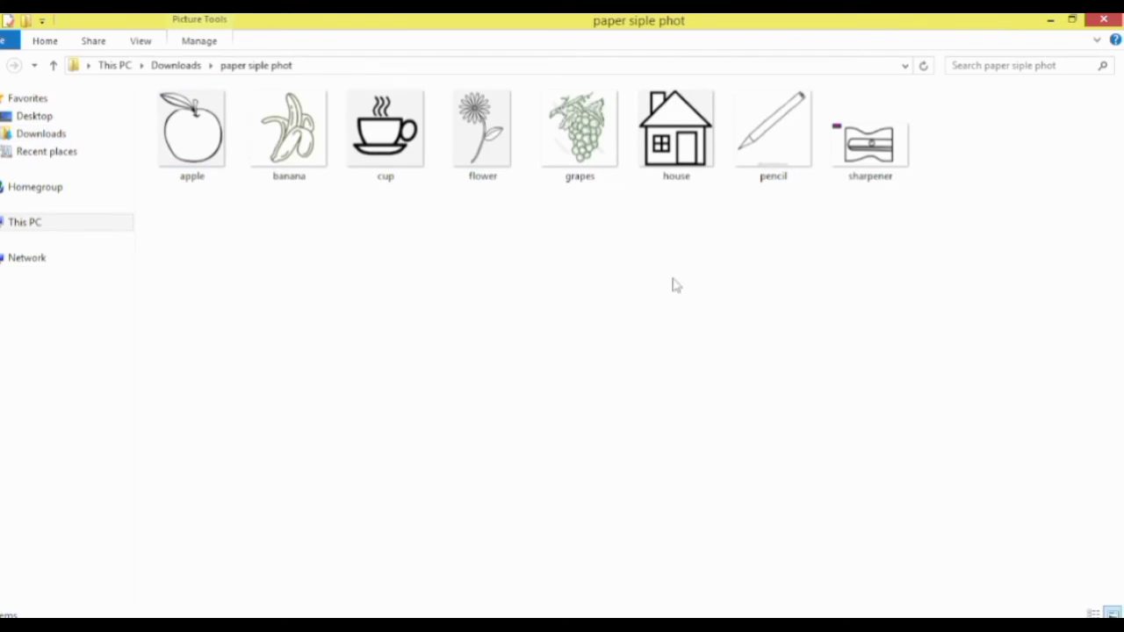
Step: Retype the copied word box as 'pencil' and place it below the cup box
key("alt+Tab")
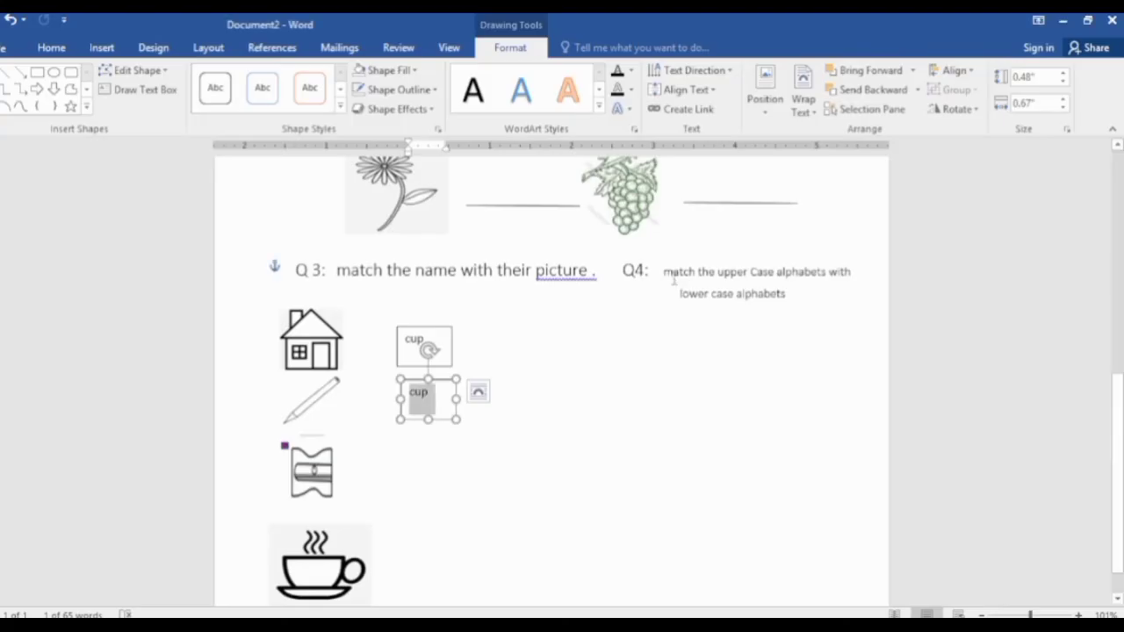
type("pencil")
key("ctrl+d")
left_click(742, 100)
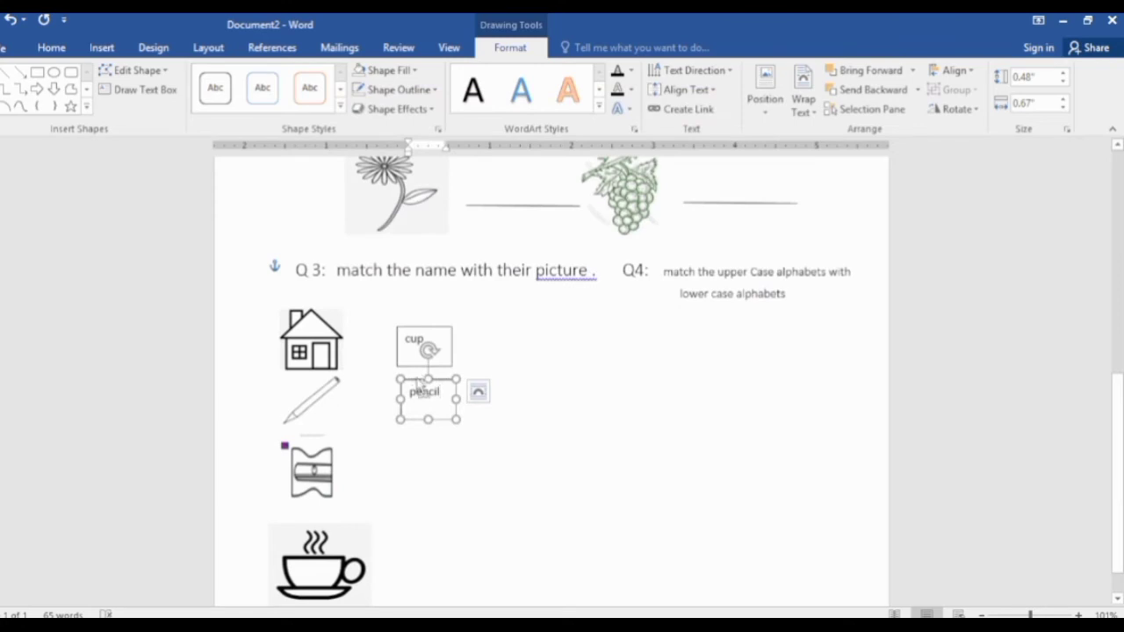
mouse_move(419, 379)
left_mouse_down()
mouse_move(431, 392)
mouse_move(418, 436)
left_mouse_up()
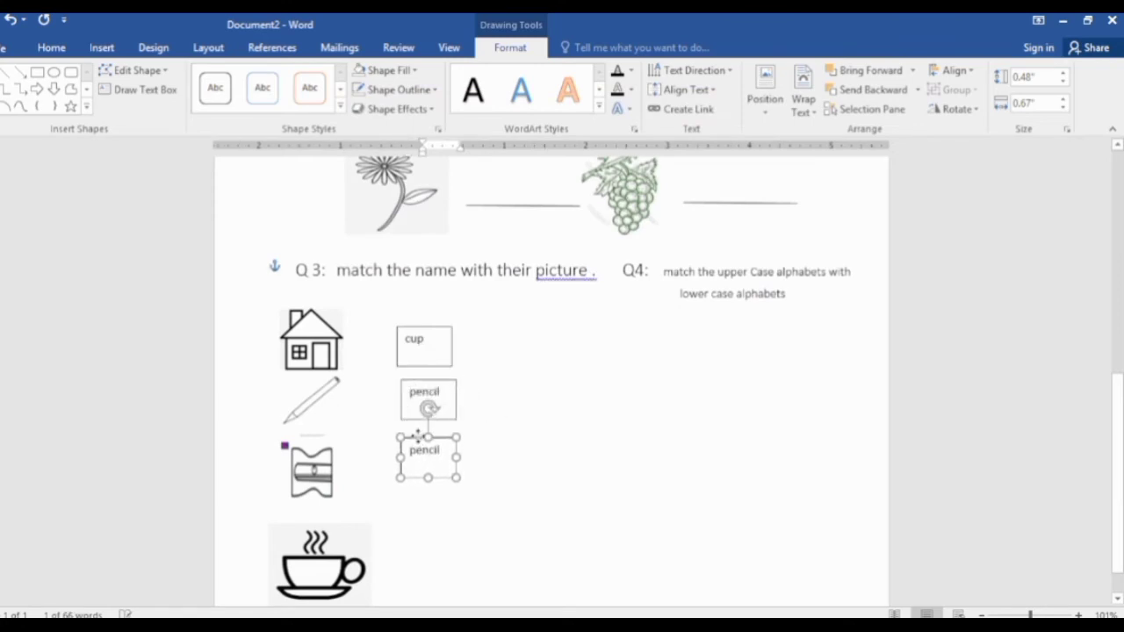
Step: Change the next copied box's word to 'house'
double_click(430, 453)
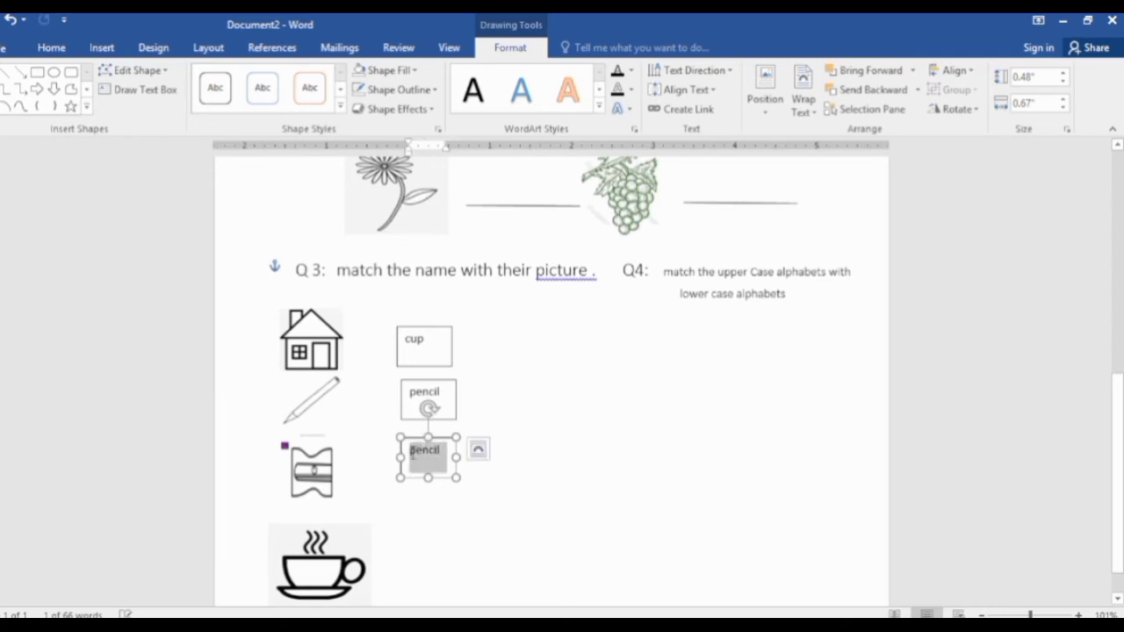
type("house")
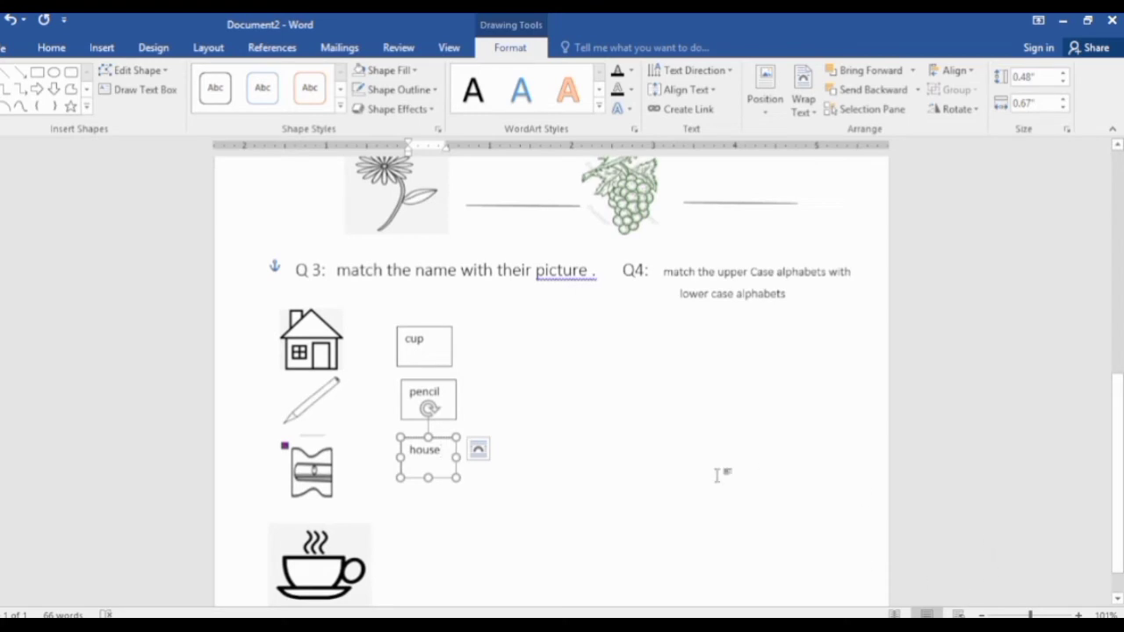
left_click(664, 272)
left_click(439, 444)
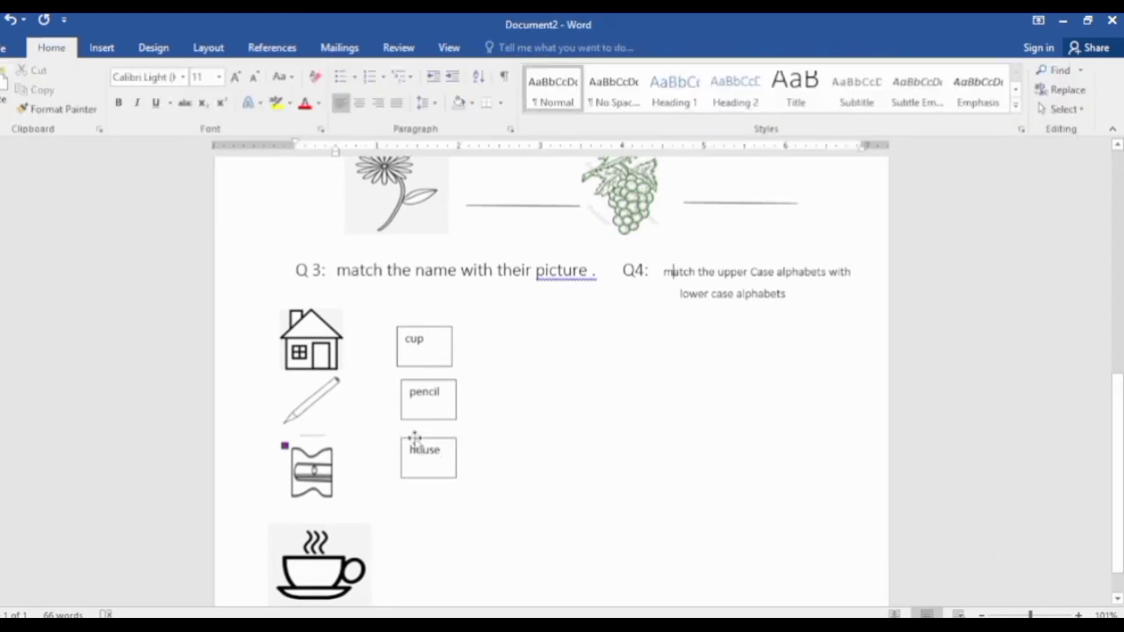
key("ctrl+d")
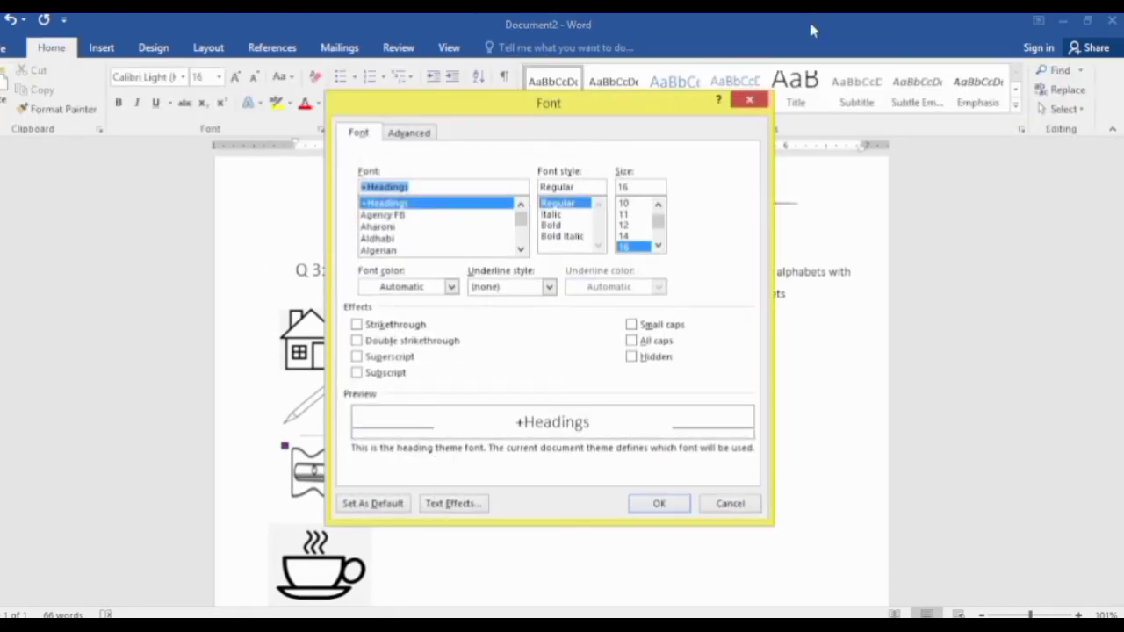
left_click(749, 100)
Step: Duplicate the house box beside the cup picture and retype it as 'Sharpener', checking the image folder names
left_click(417, 441)
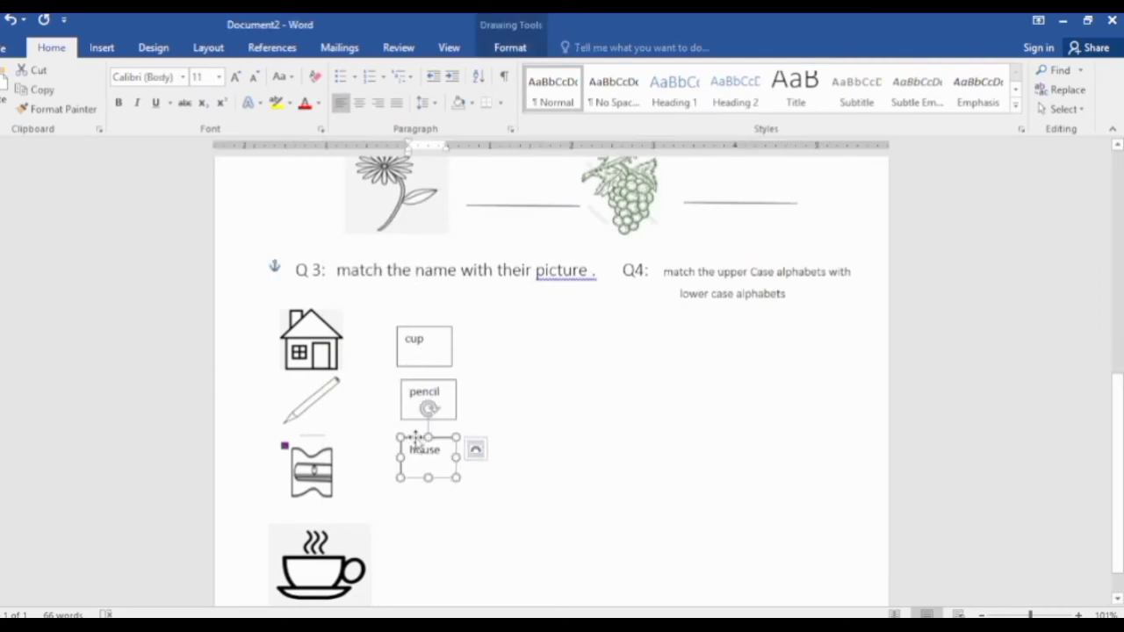
mouse_move(417, 439)
left_mouse_down()
mouse_move(451, 452)
mouse_move(440, 542)
left_mouse_up()
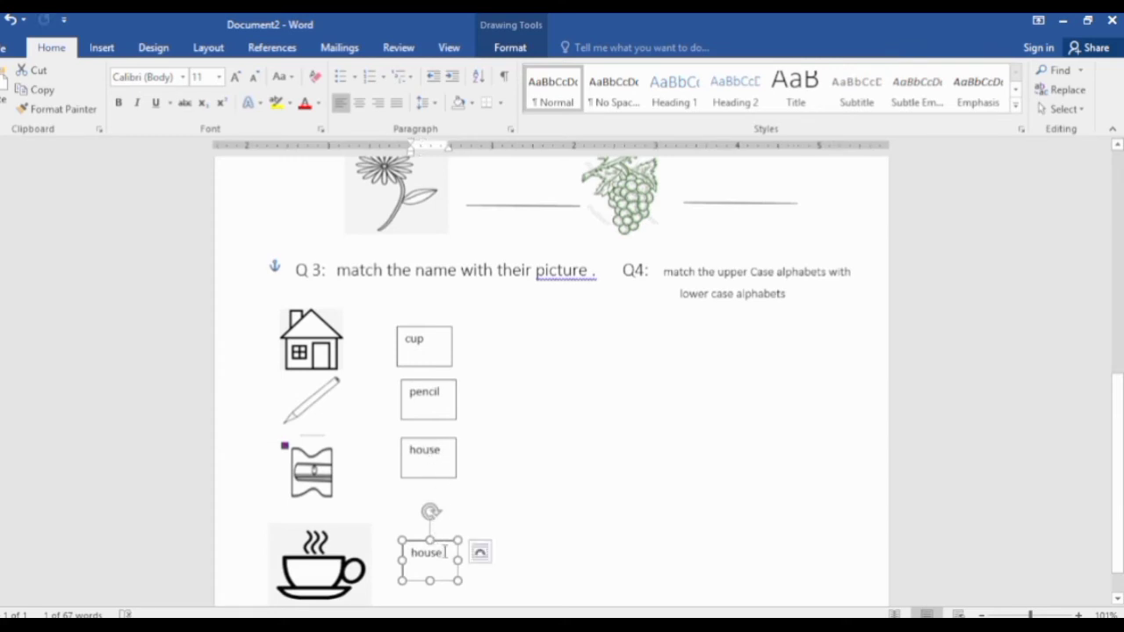
left_click_drag(445, 552, 406, 553)
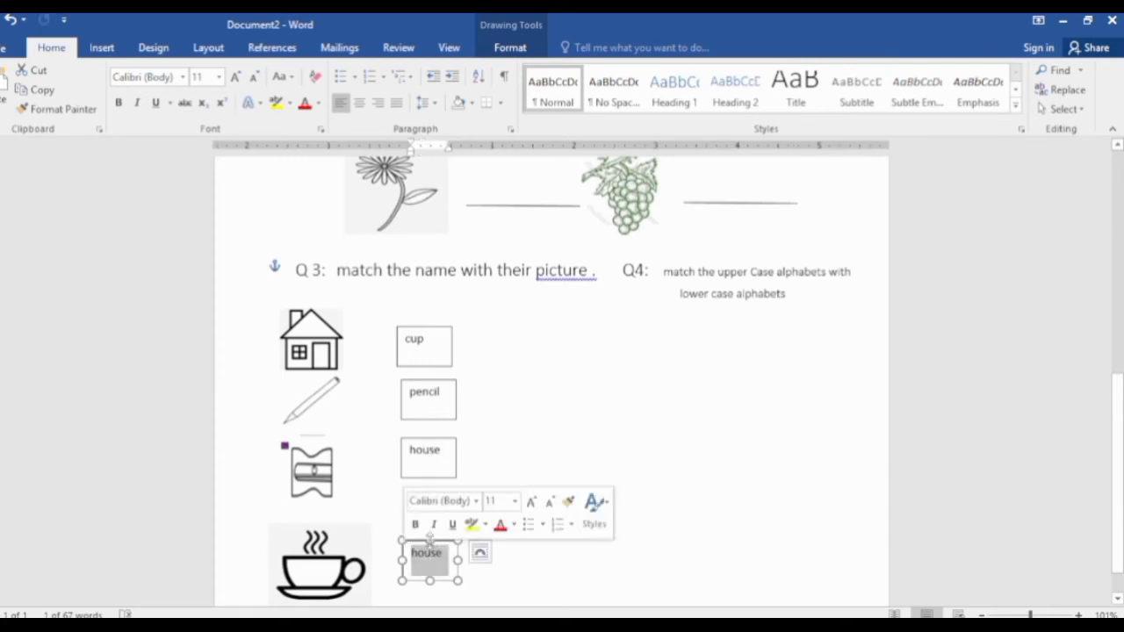
key("alt+Tab")
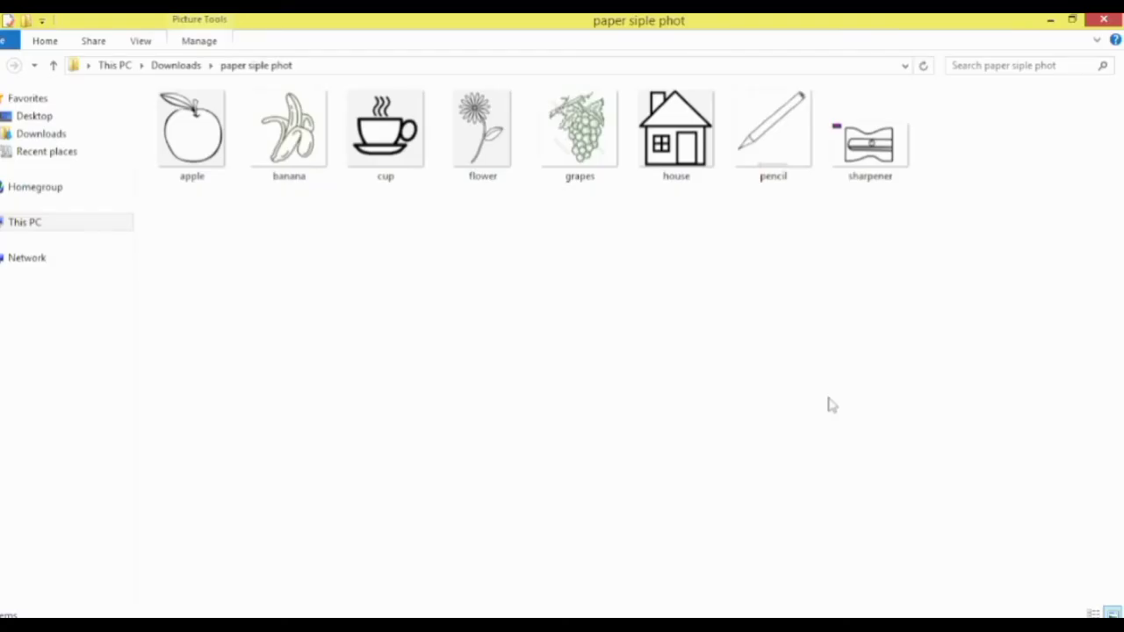
key("alt")
key("alt+Tab")
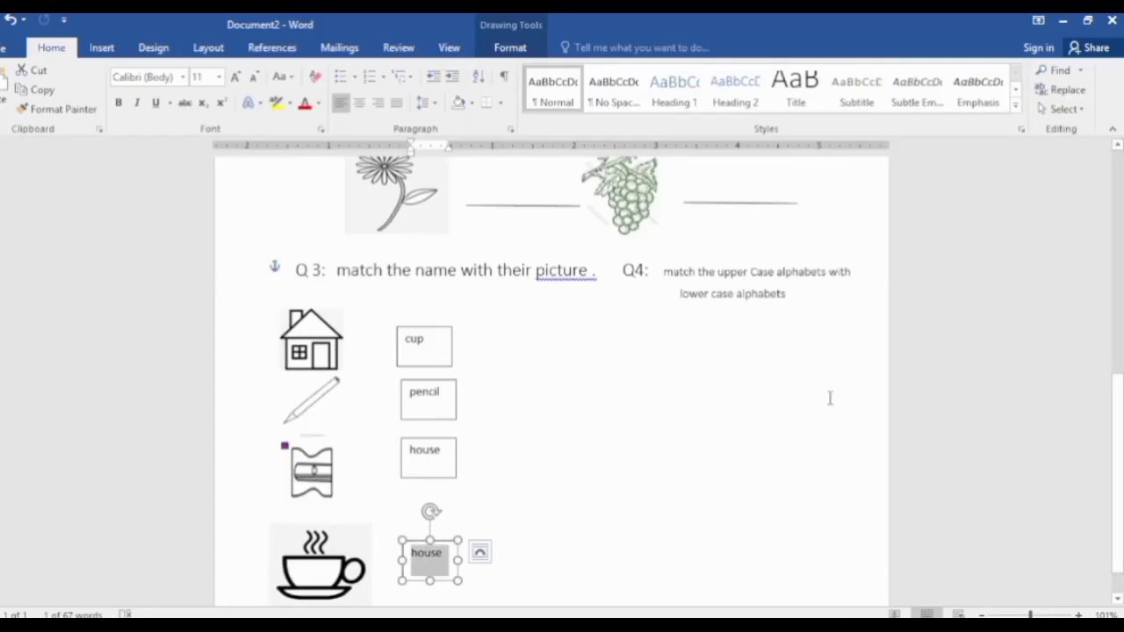
type("shar")
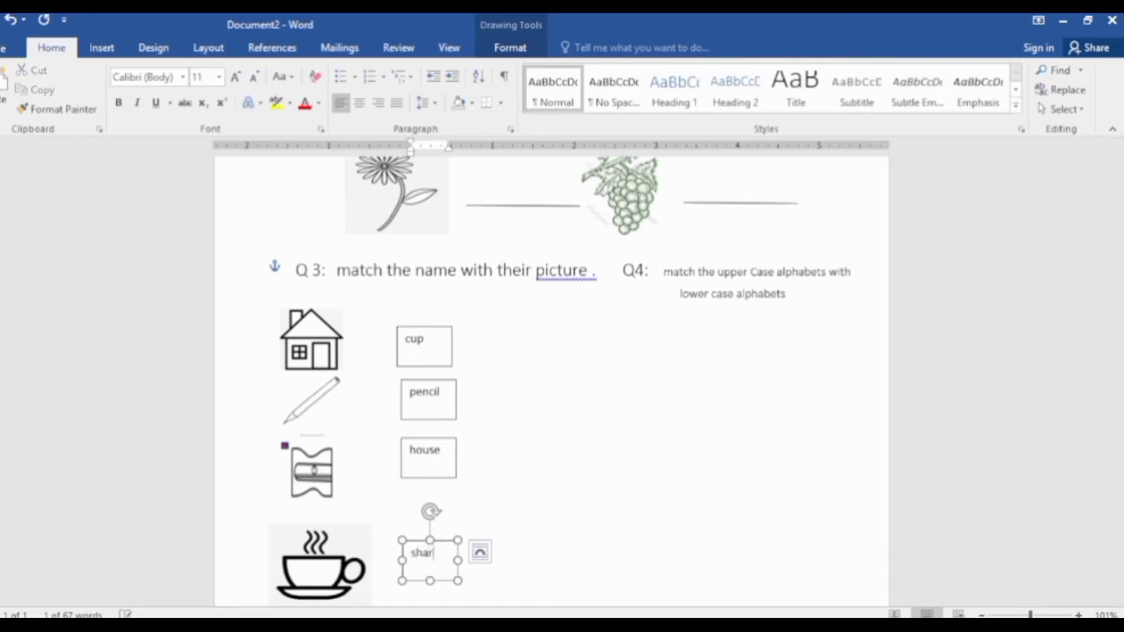
type("pener")
key("alt+Tab")
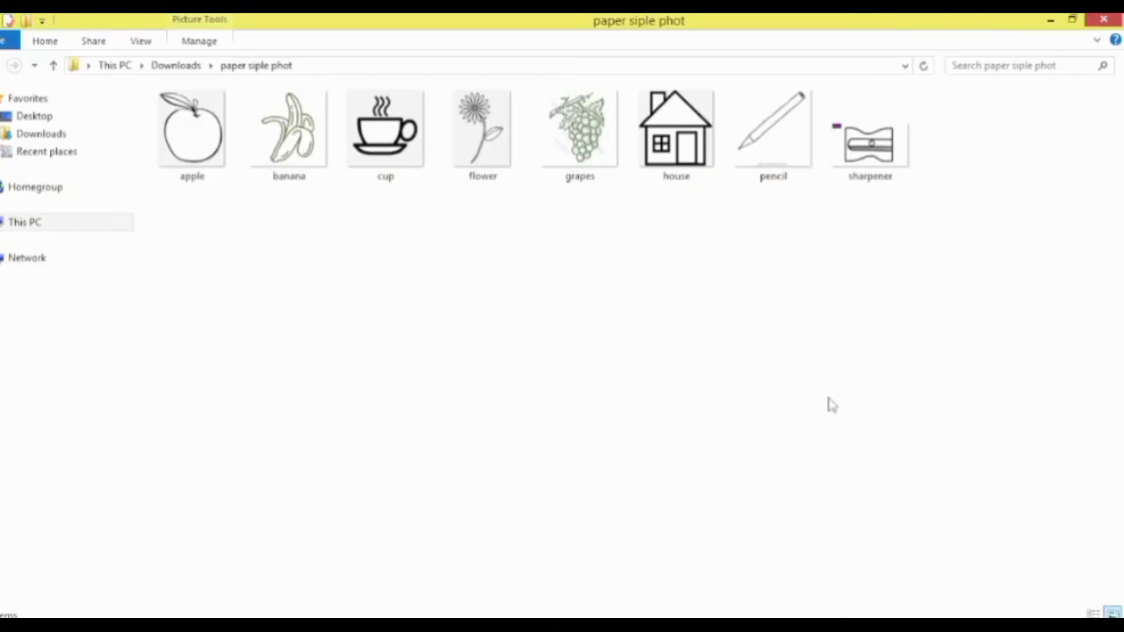
key("alt+Tab")
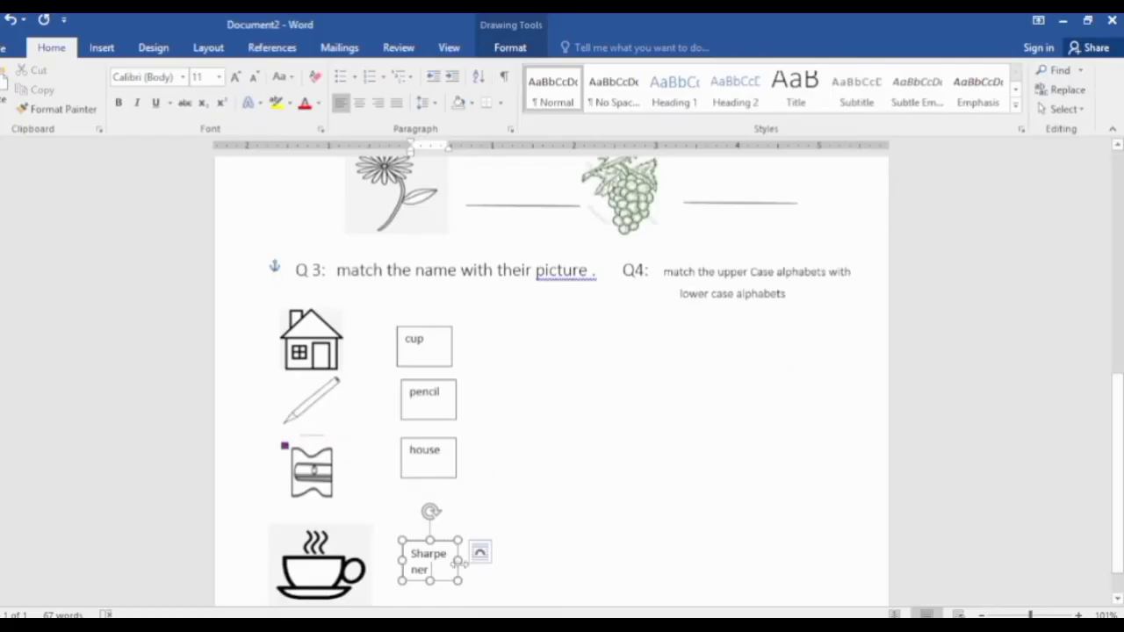
Step: Widen the Sharpener box, then shrink the cup picture and move it up and right
mouse_move(458, 562)
left_mouse_down()
mouse_move(422, 550)
mouse_move(479, 569)
left_mouse_up()
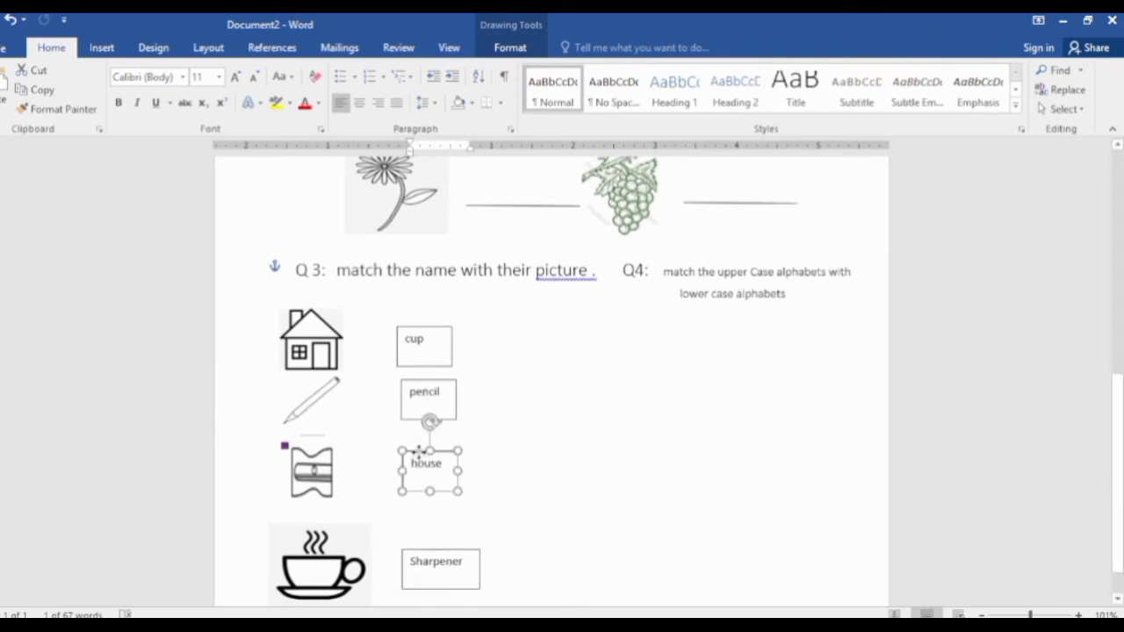
left_click_drag(418, 441, 423, 456)
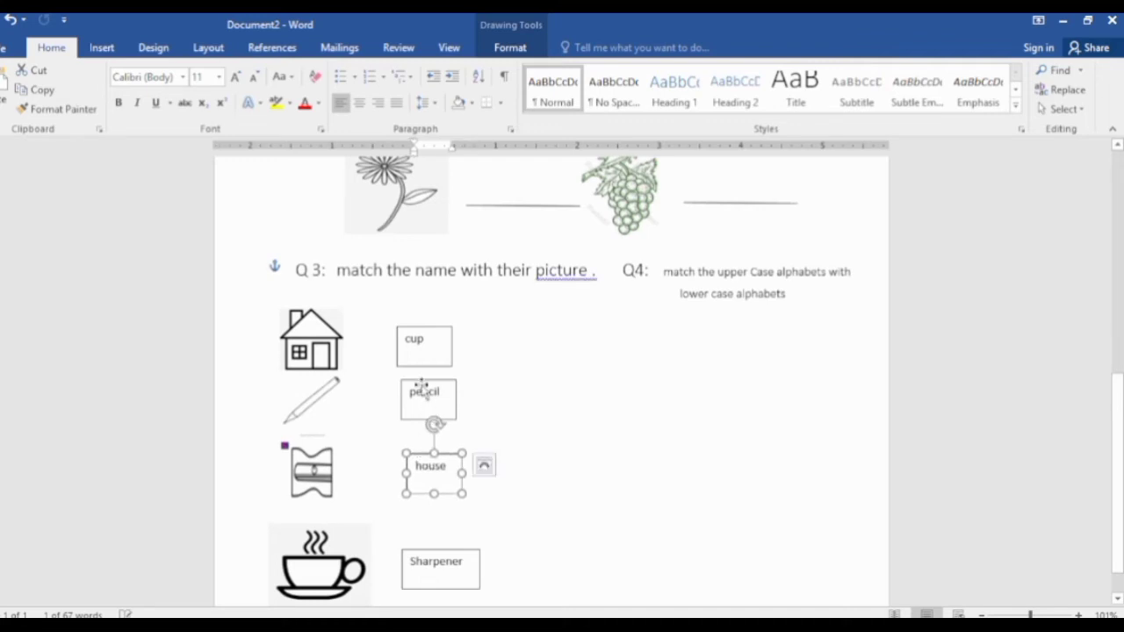
left_click(309, 572)
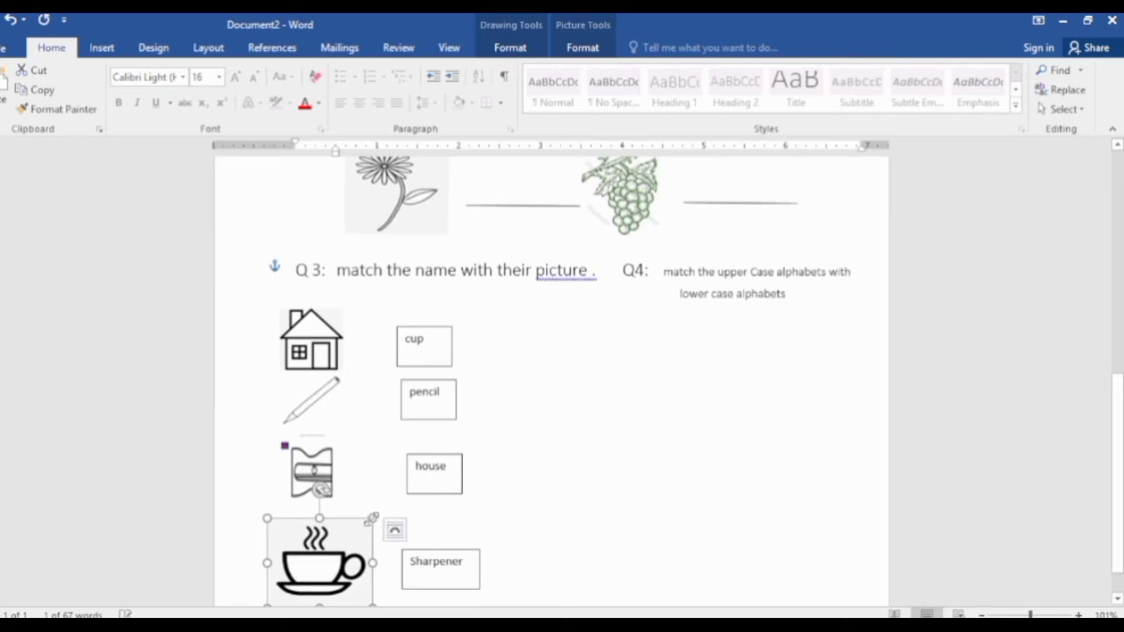
left_click_drag(373, 520, 342, 542)
left_click_drag(303, 575, 315, 559)
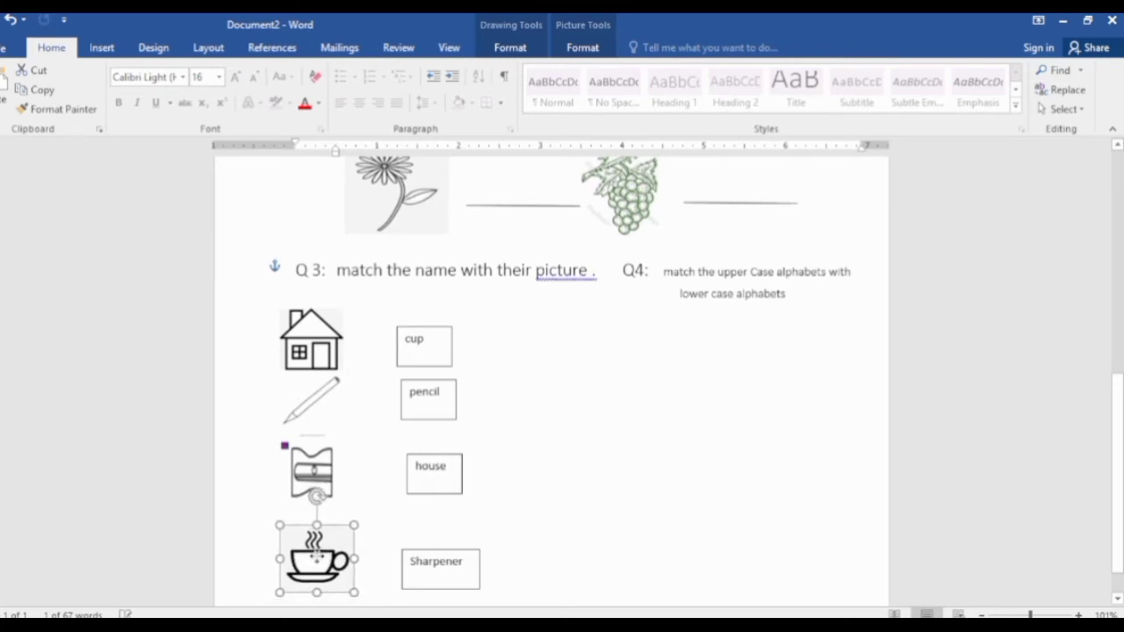
Step: Line up the cup, pencil, house and Sharpener boxes in one vertical column
left_click_drag(430, 554, 427, 532)
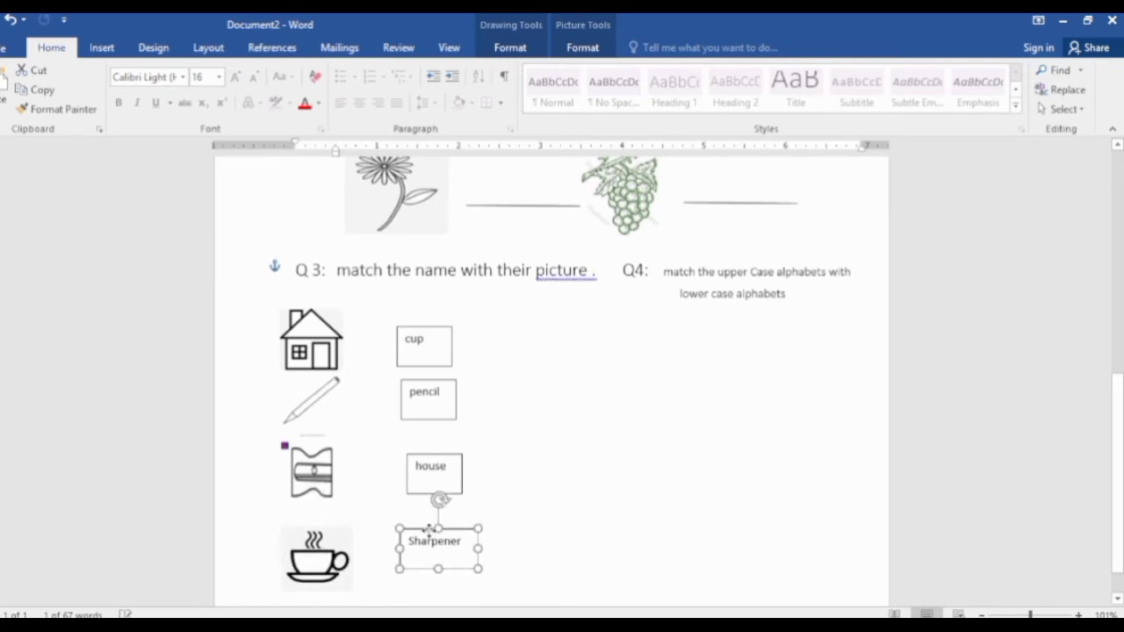
left_click_drag(432, 455, 413, 455)
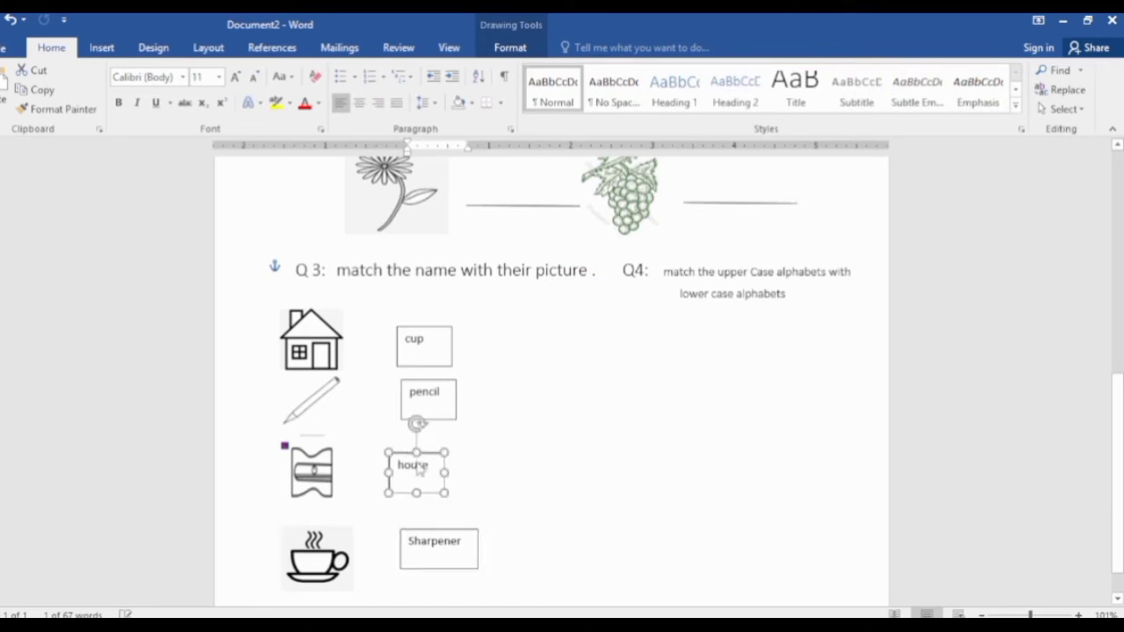
left_click_drag(425, 531, 409, 530)
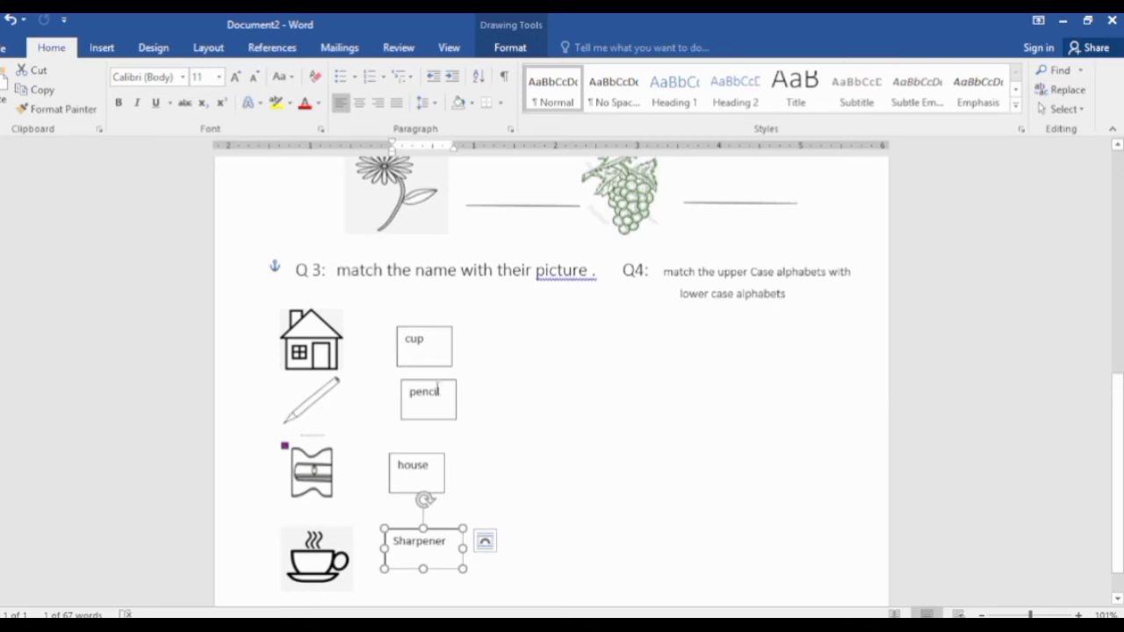
left_click(418, 459)
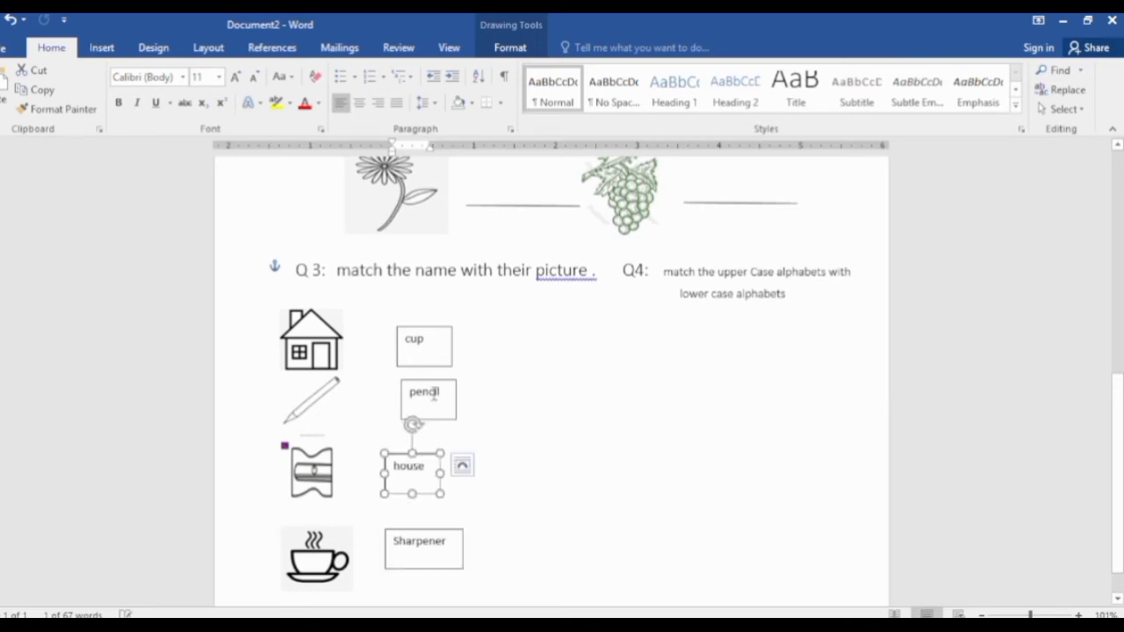
left_click_drag(432, 381, 411, 383)
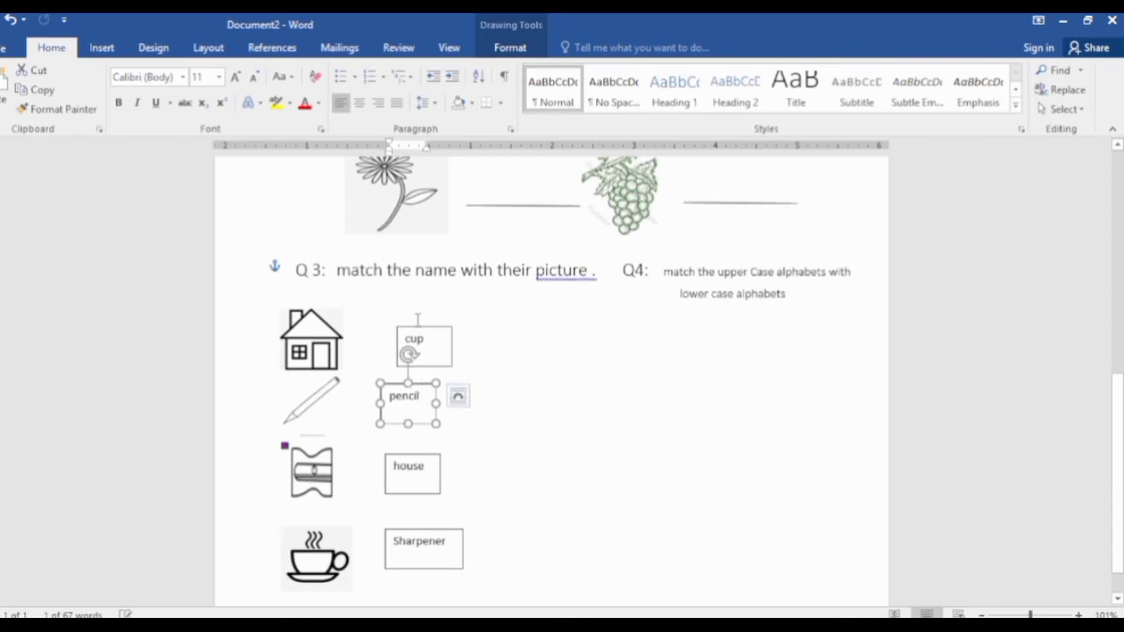
left_click_drag(419, 327, 400, 325)
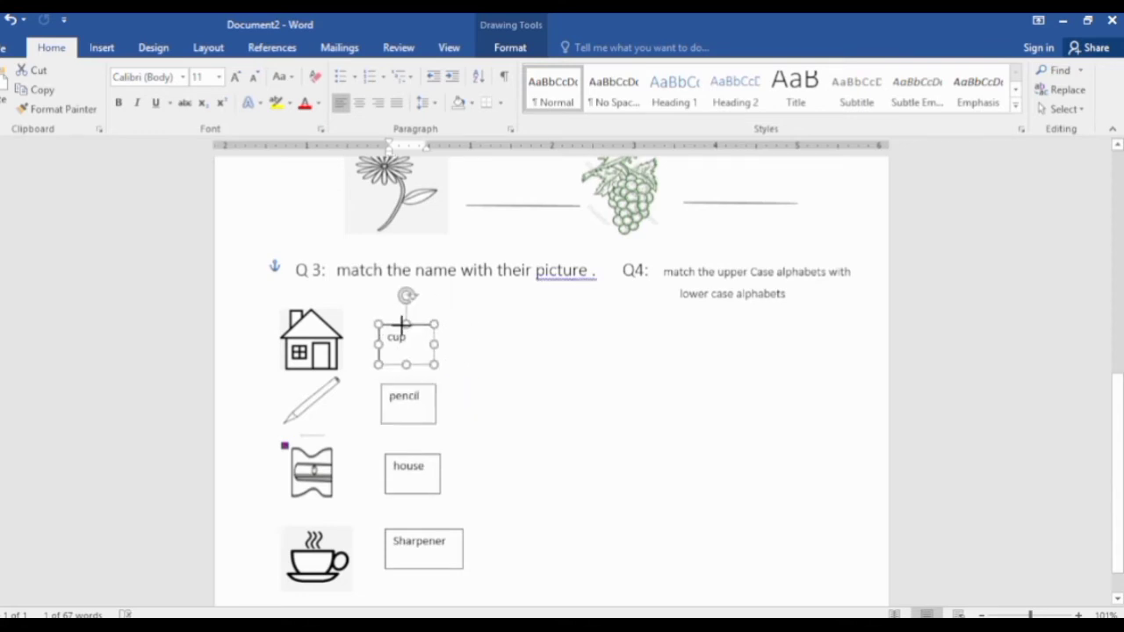
left_click(407, 386)
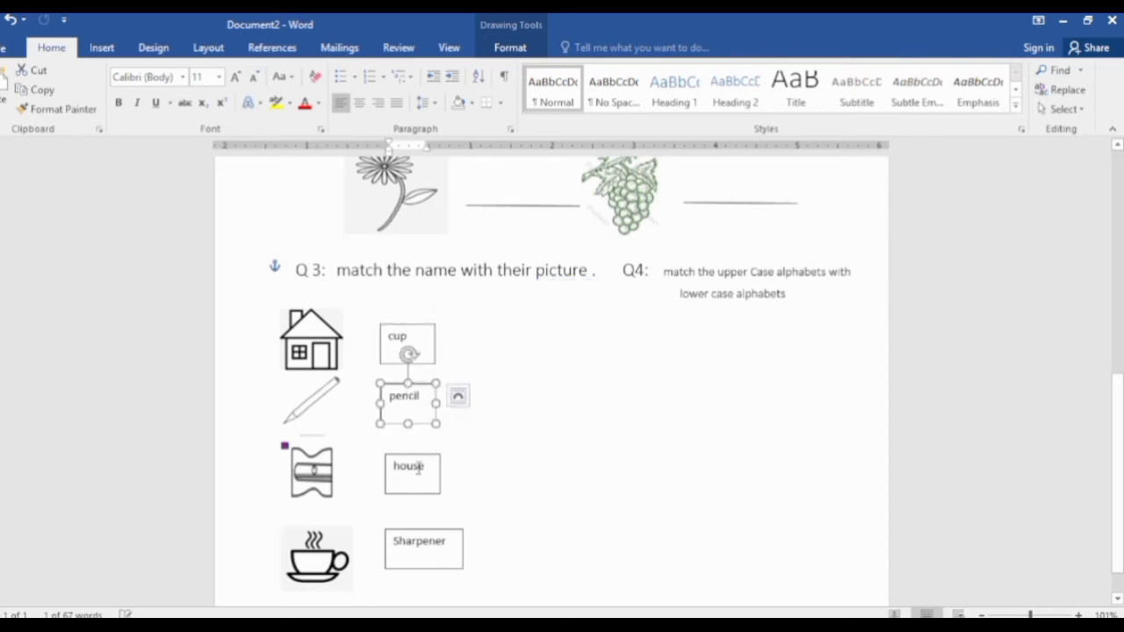
left_click_drag(417, 454, 411, 453)
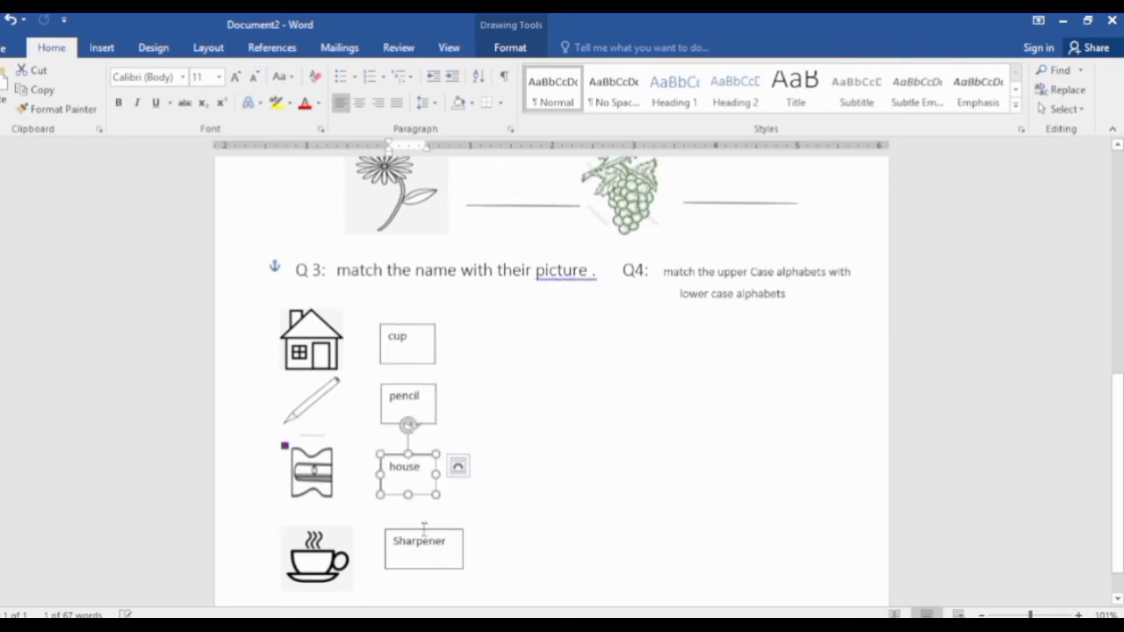
left_click_drag(423, 530, 412, 536)
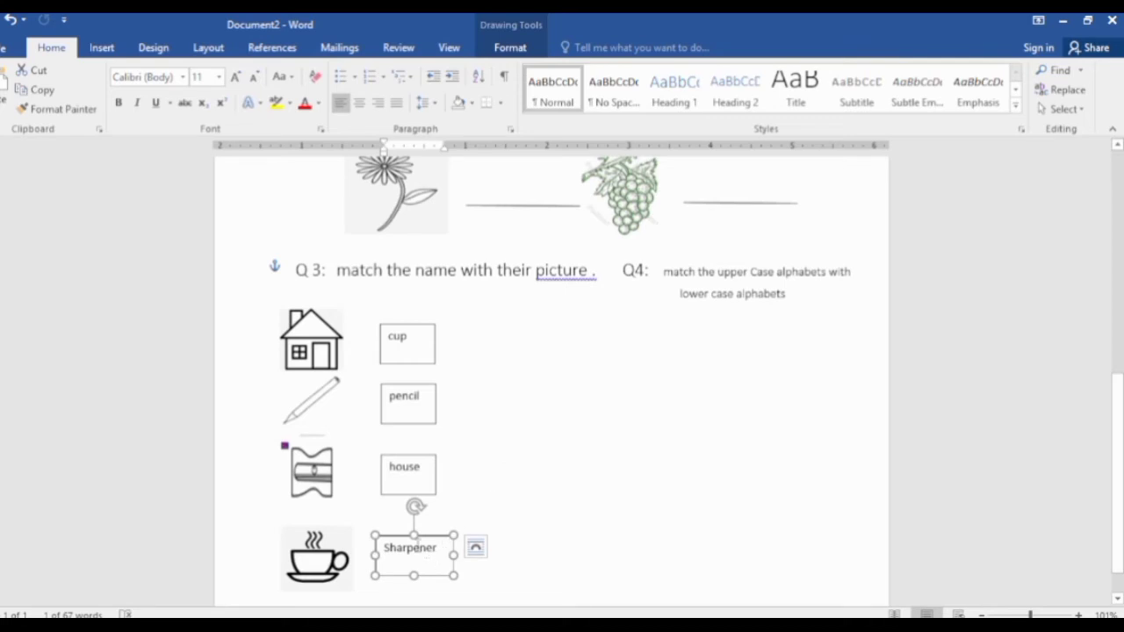
Step: Shift all four word boxes right, away from the pictures, keeping them aligned
left_click_drag(418, 542, 466, 539)
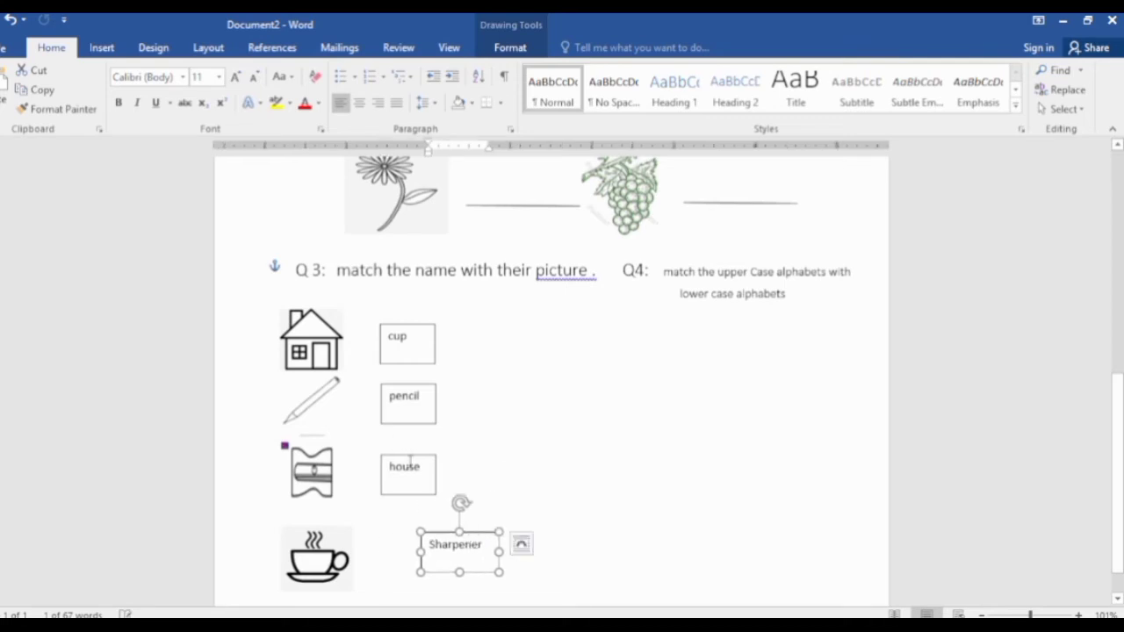
left_click_drag(411, 459, 461, 458)
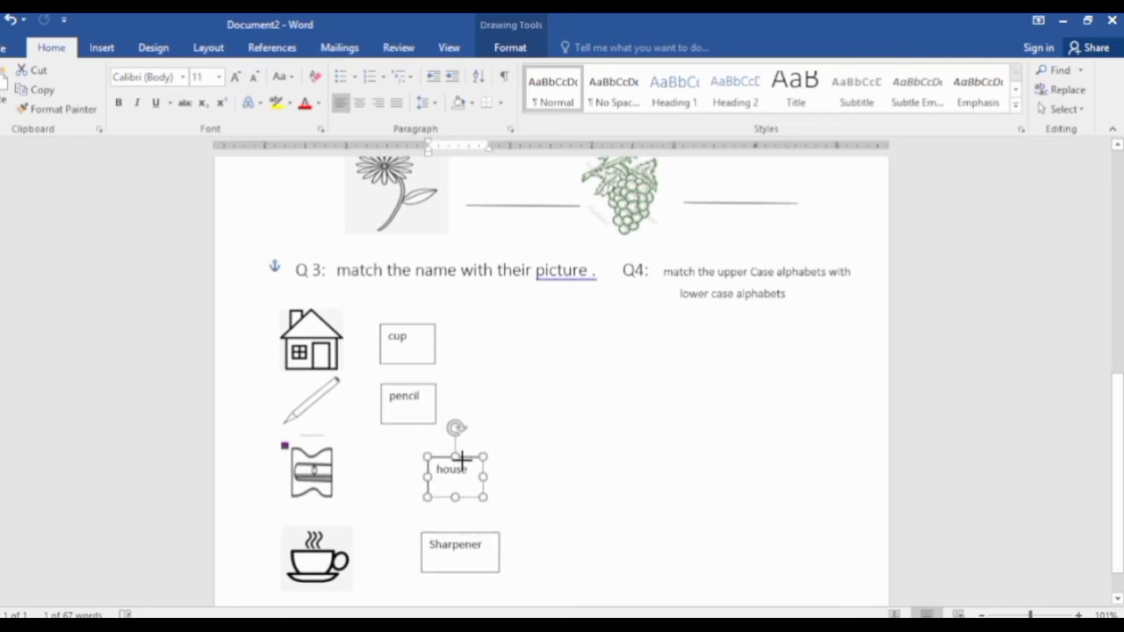
left_click_drag(415, 390, 463, 390)
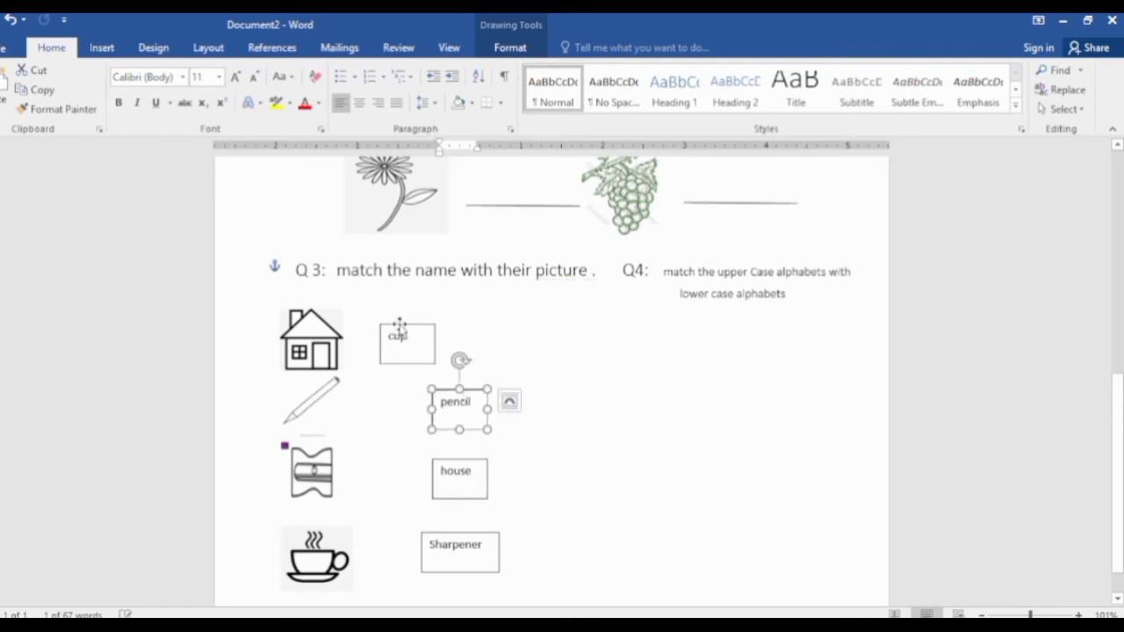
left_click_drag(399, 326, 451, 329)
left_click(316, 333)
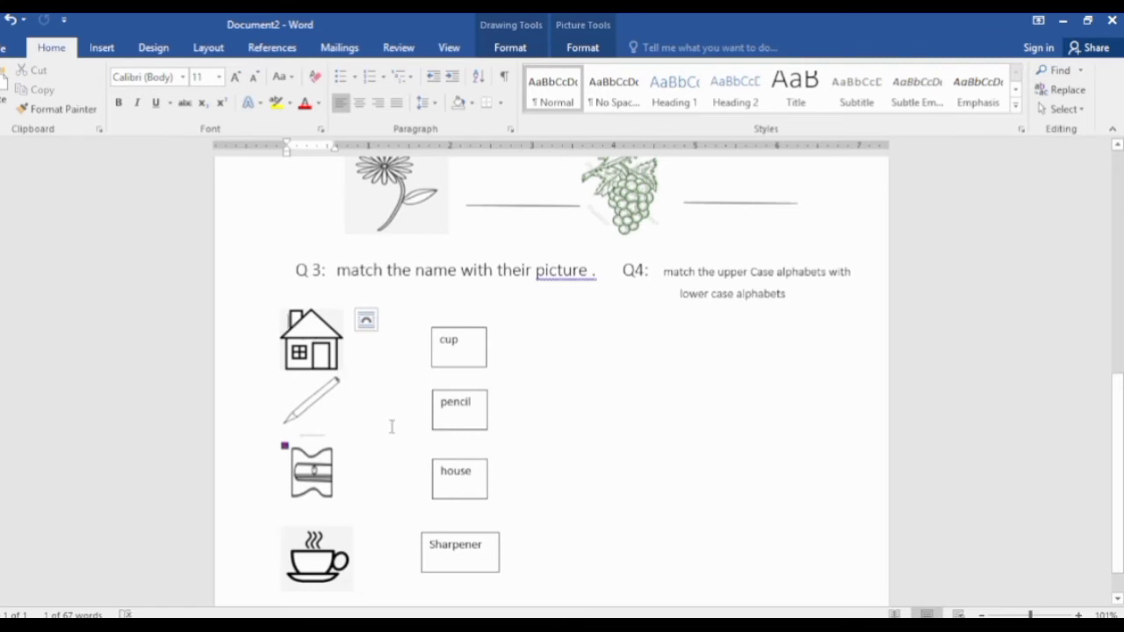
Step: Give the cup word box No Outline and No Fill
left_click(462, 340)
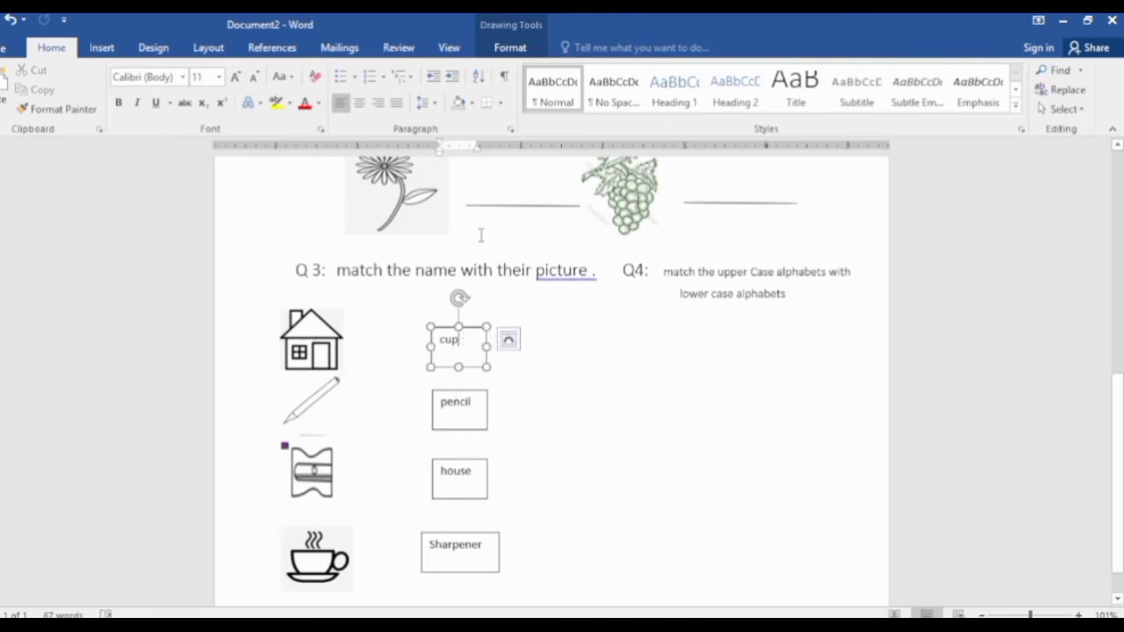
left_click(508, 48)
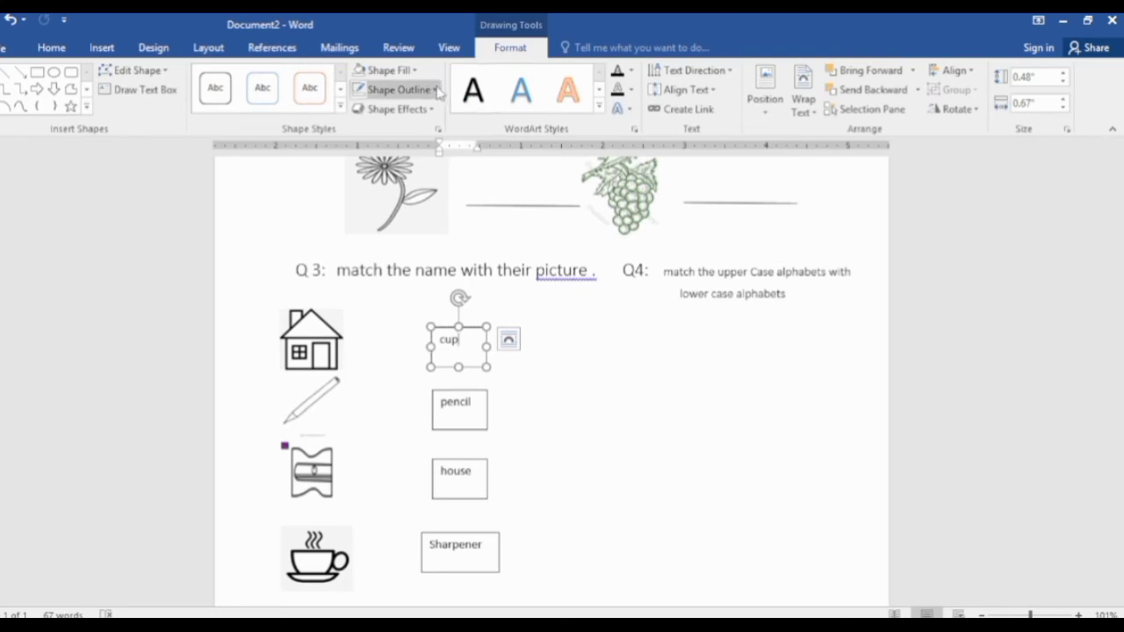
left_click(399, 89)
left_click(385, 244)
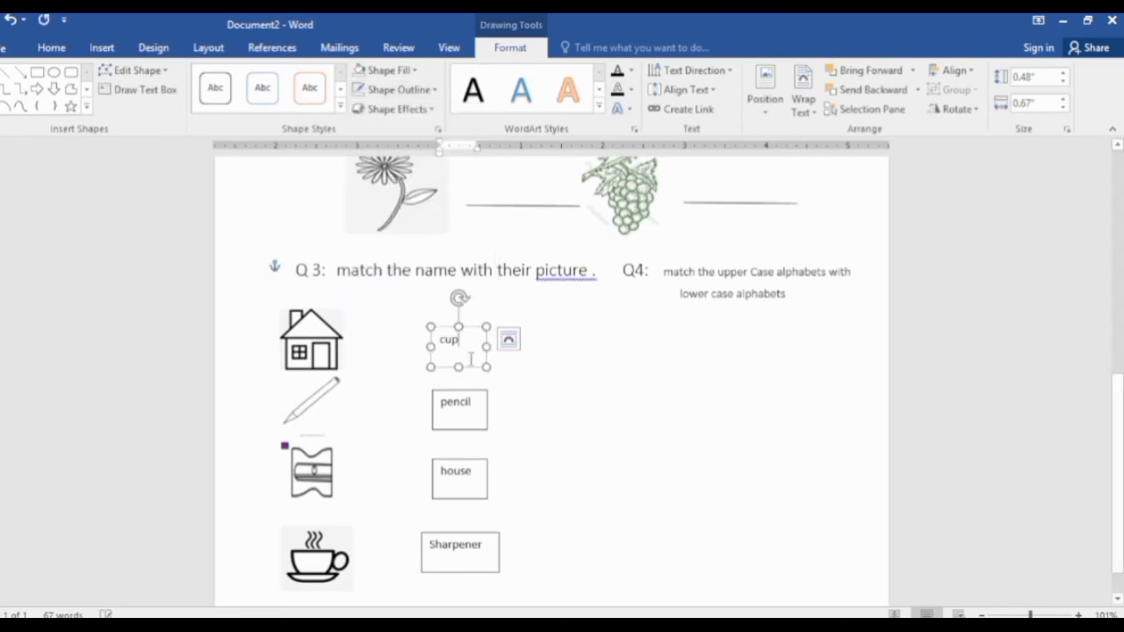
left_click(386, 70)
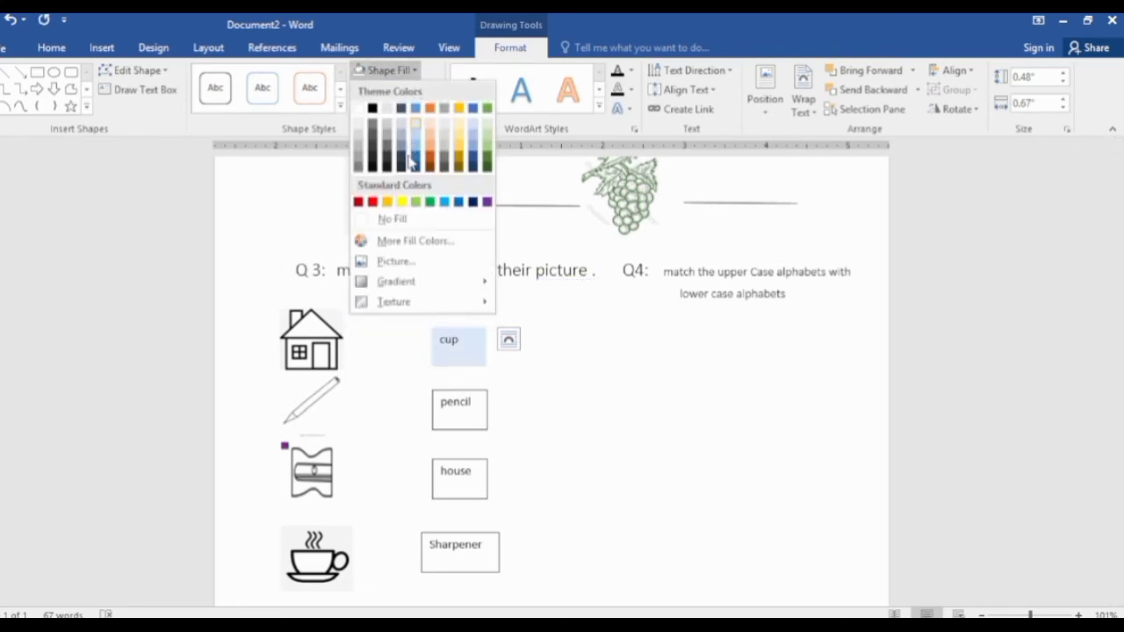
left_click(405, 227)
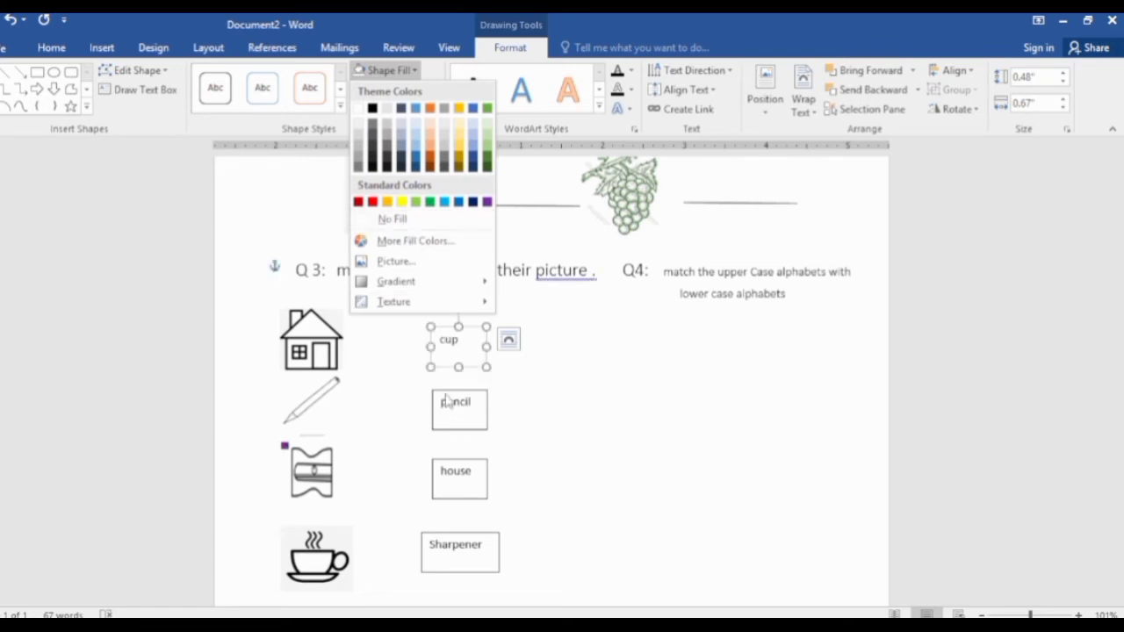
Step: Set the pencil word box's outline to No Outline
left_click(446, 392)
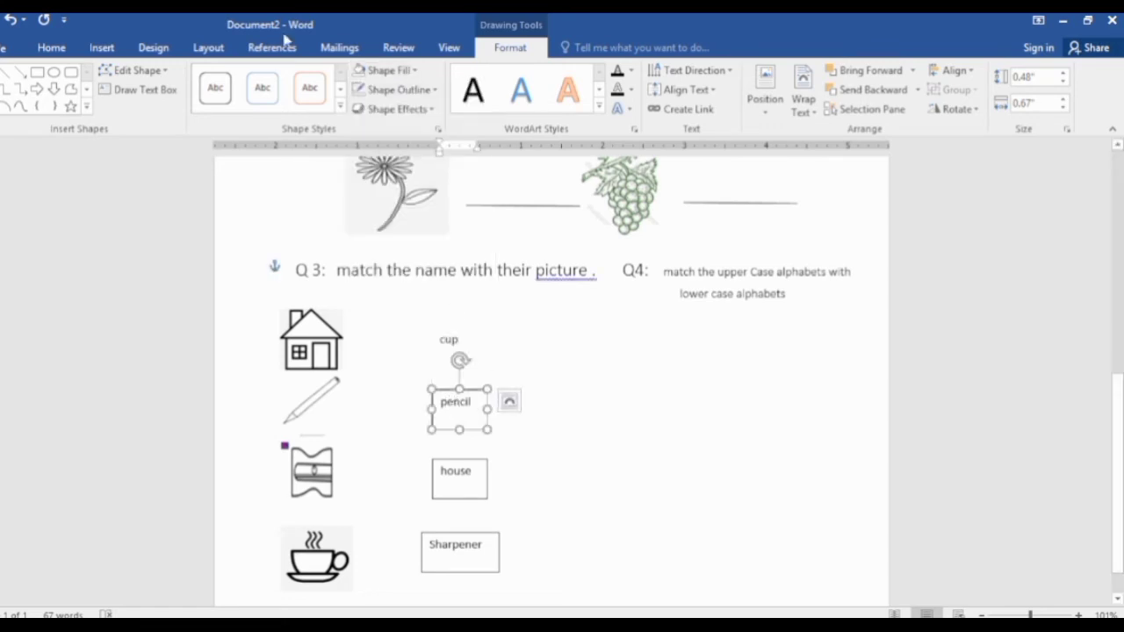
left_click(409, 89)
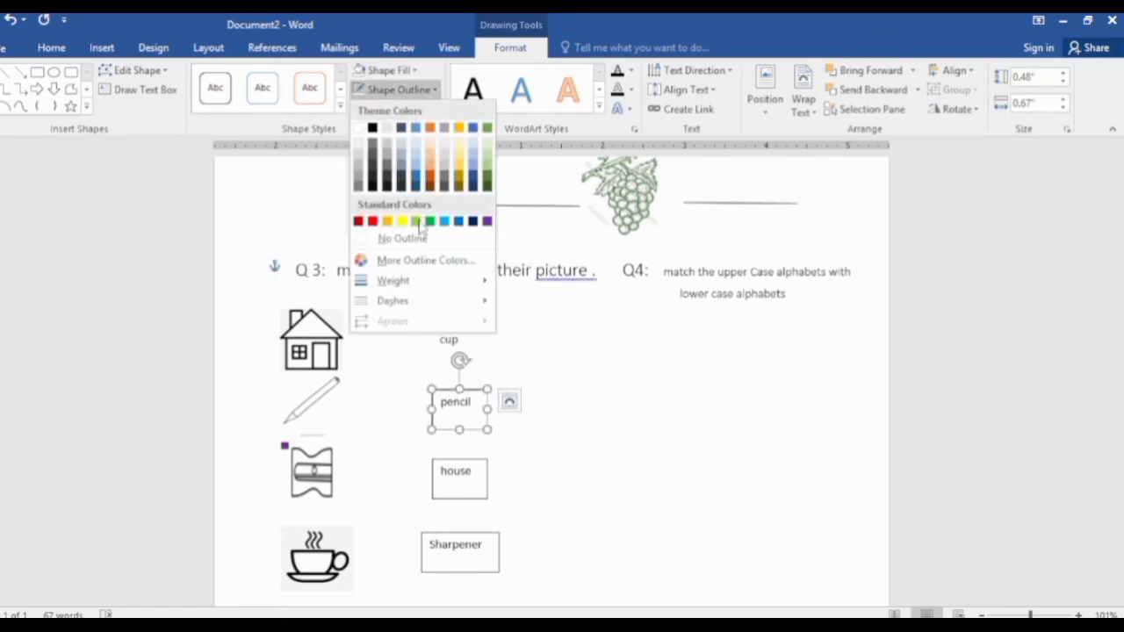
left_click(404, 238)
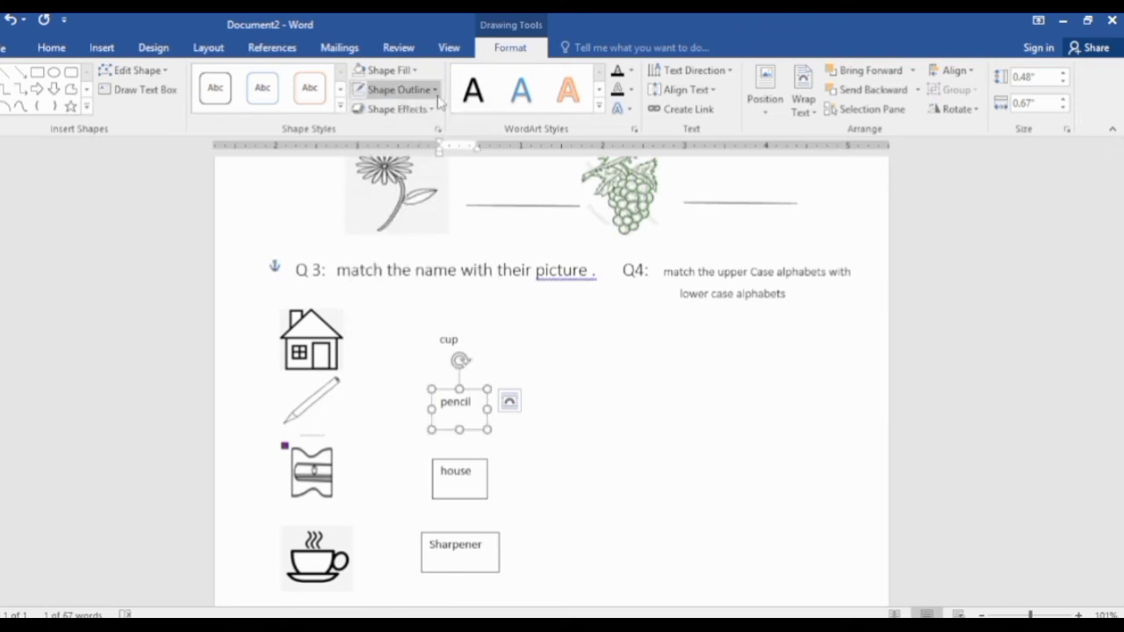
left_click(399, 89)
left_click(404, 239)
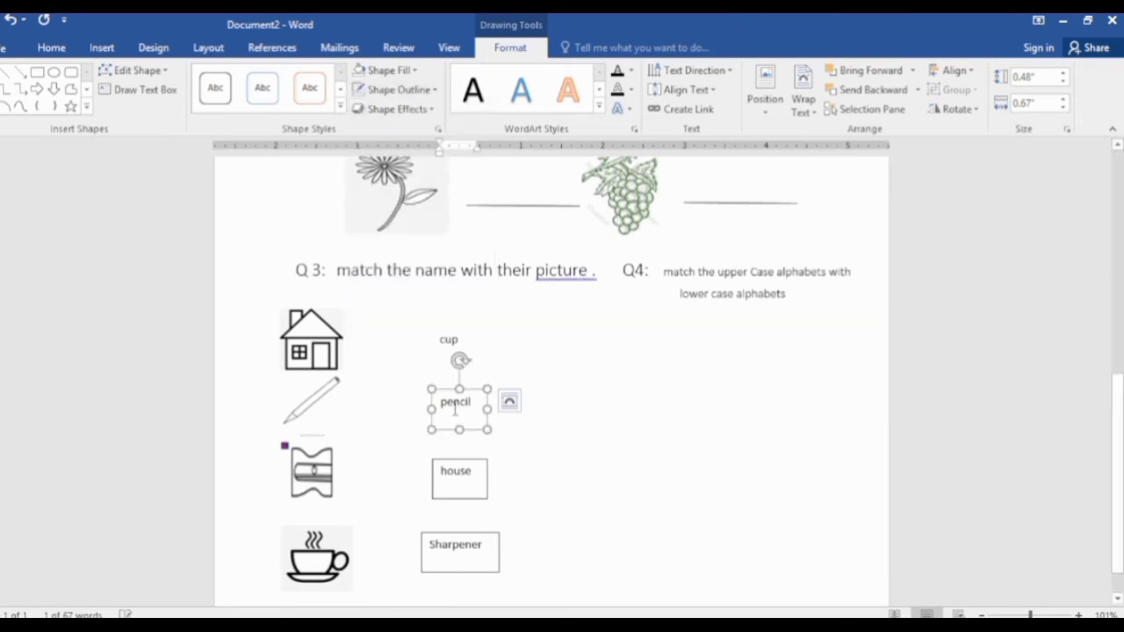
left_click(554, 482)
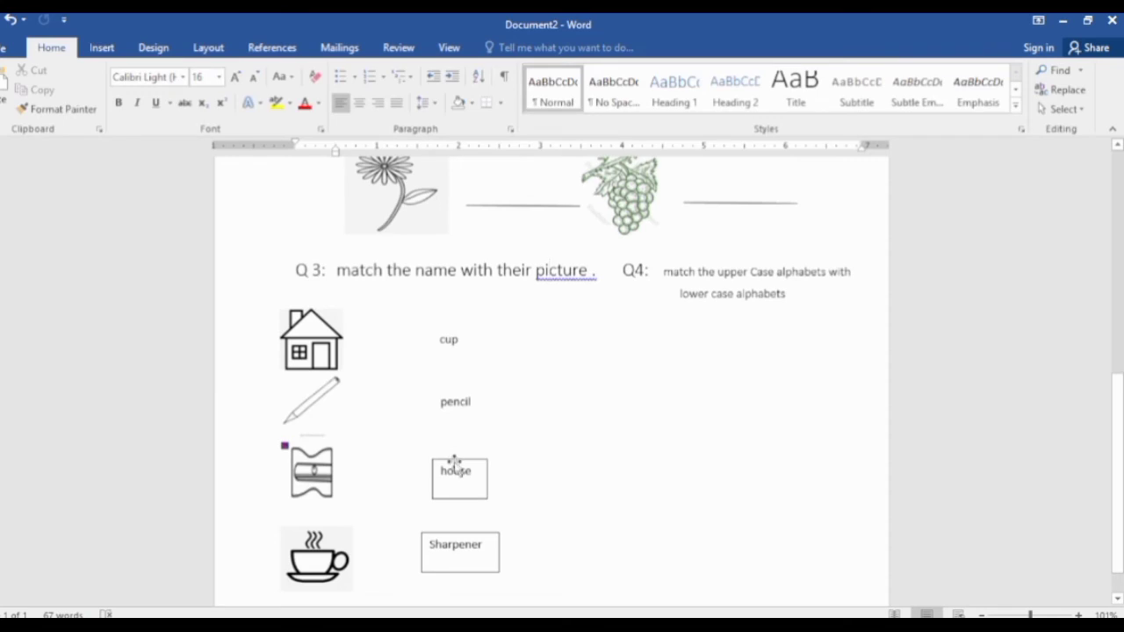
Step: Remove the outlines from the house and Sharpener word boxes
left_click(455, 459)
left_click(429, 92)
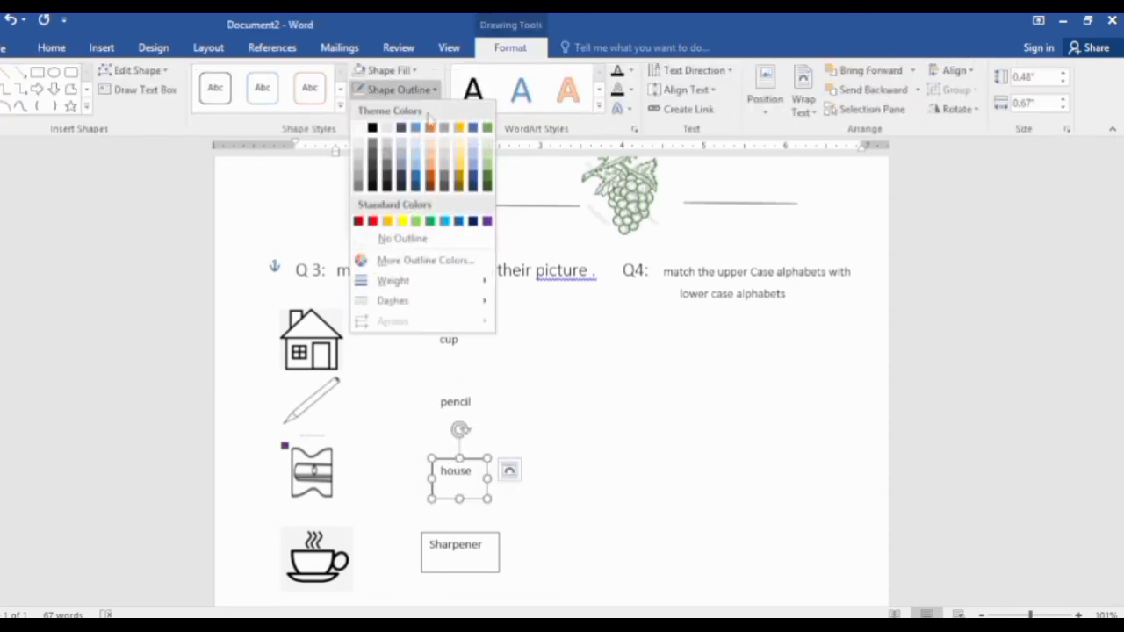
left_click(400, 238)
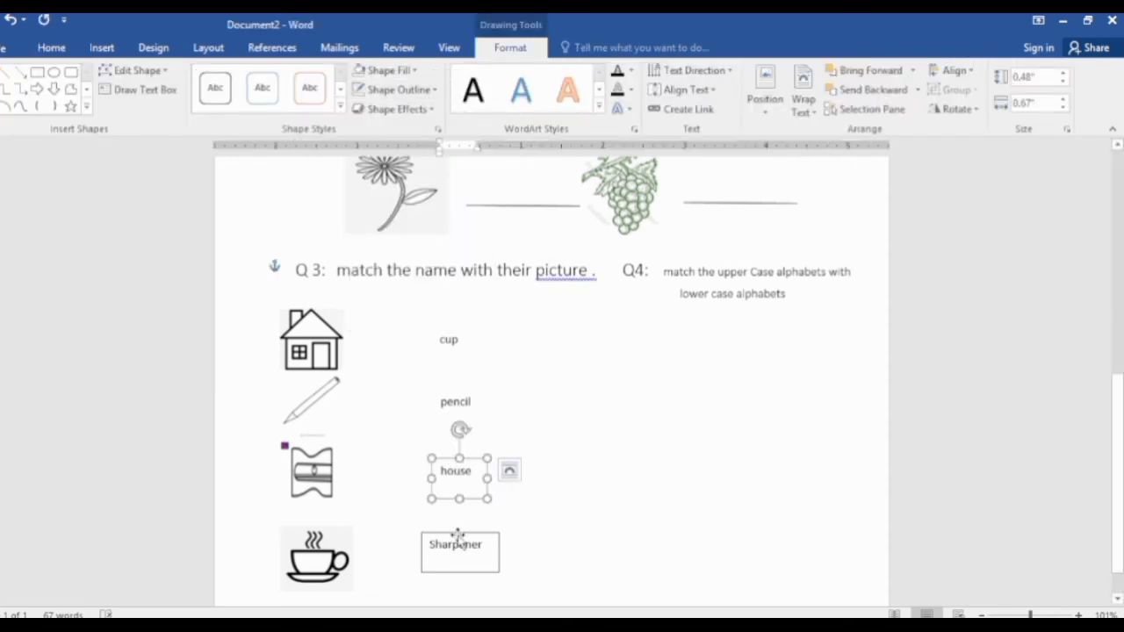
left_click(458, 533)
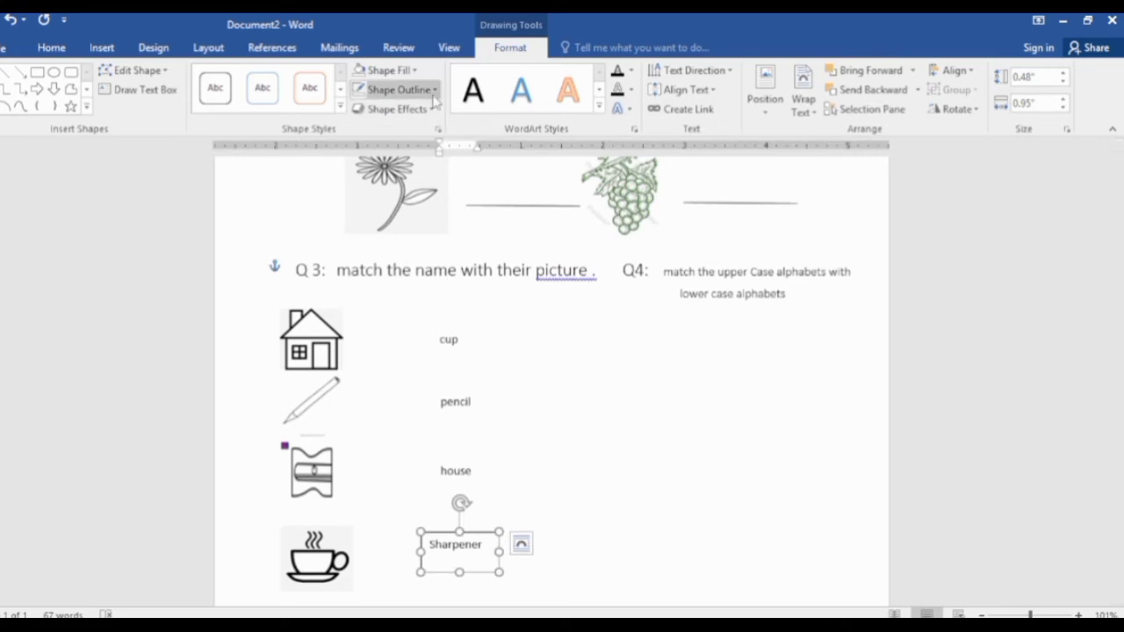
left_click(404, 90)
left_click(399, 238)
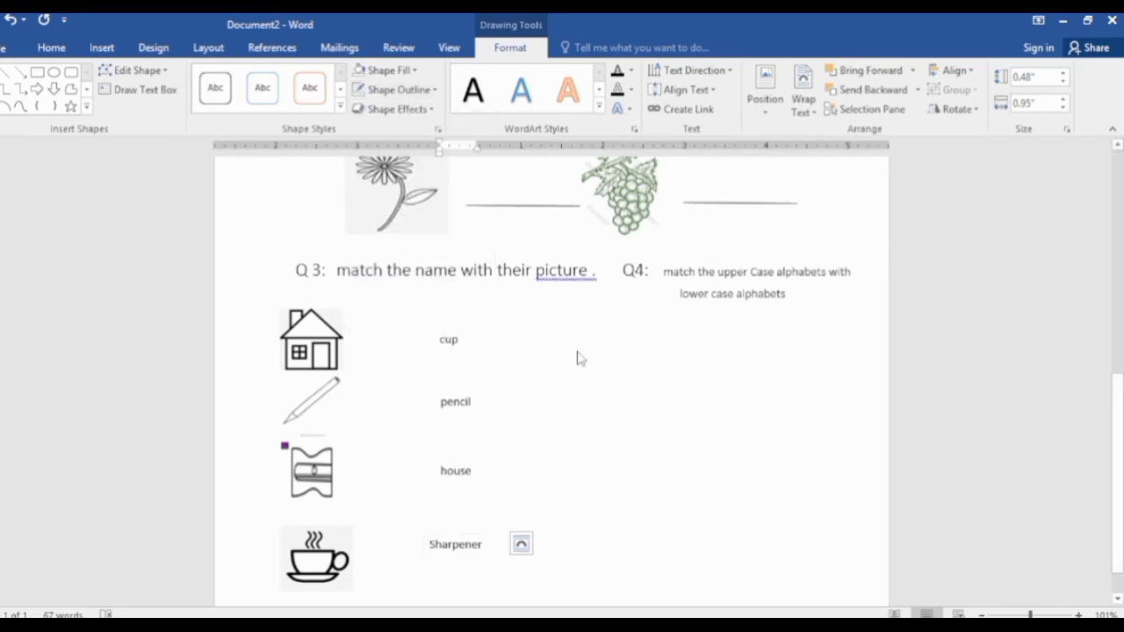
left_click(651, 383)
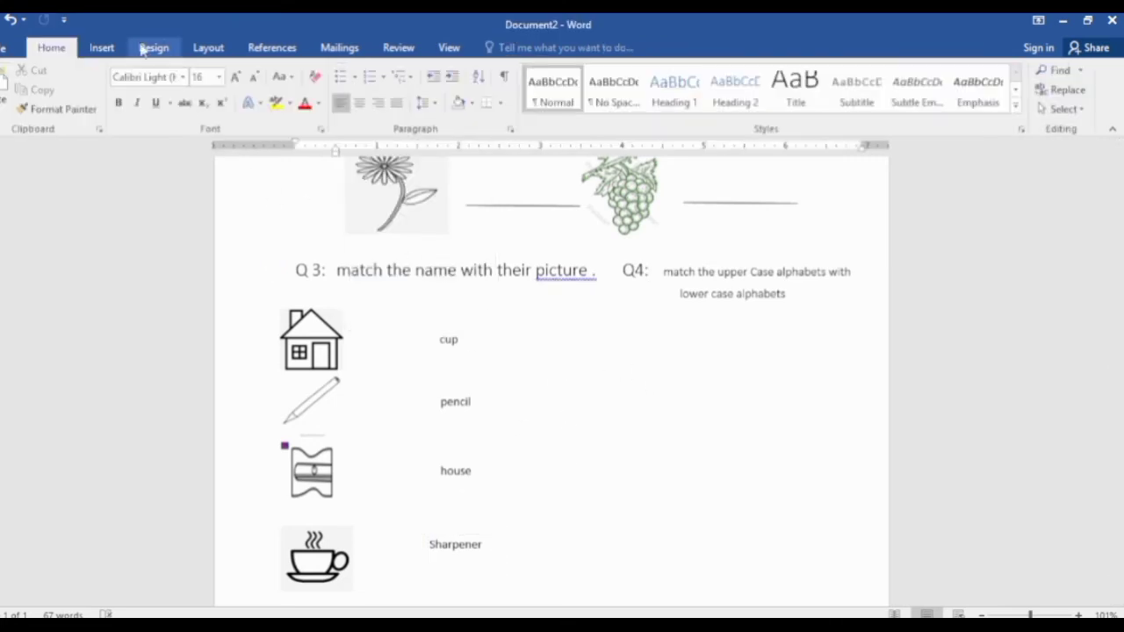
left_click(109, 47)
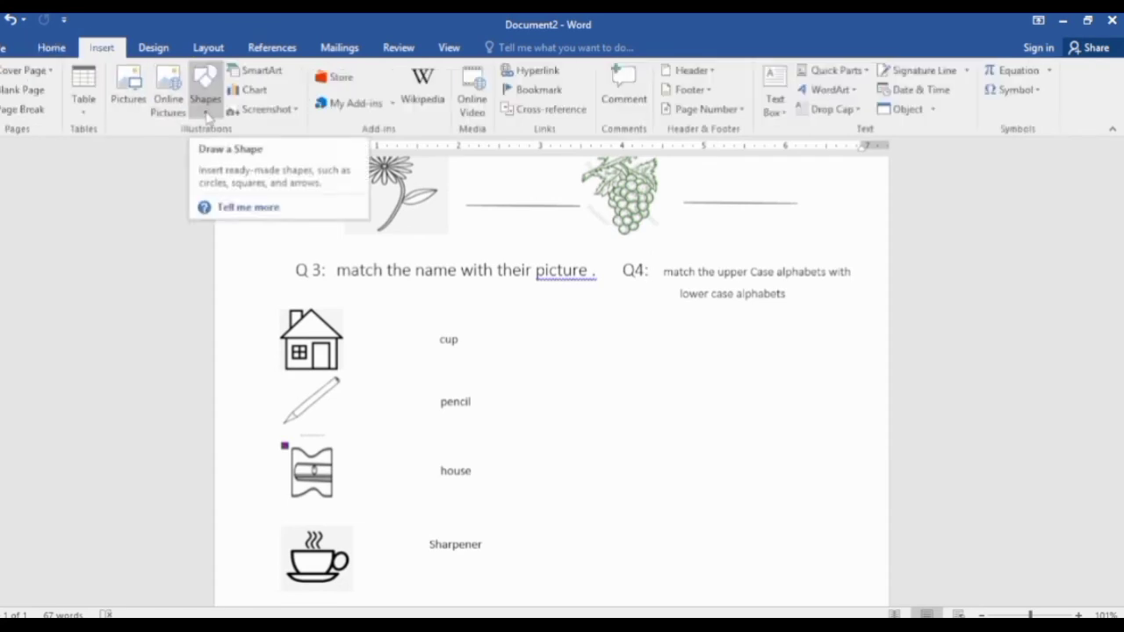
Step: Draw a black vertical divider line between the Q3 and Q4 sections
left_click(207, 109)
left_click(218, 150)
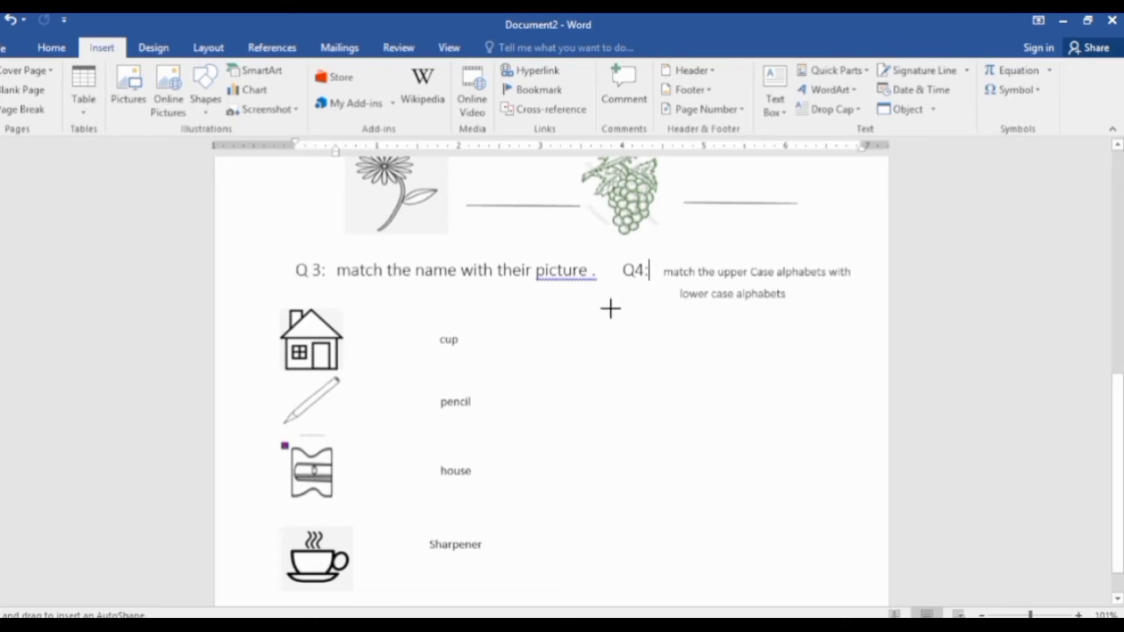
left_click_drag(608, 272, 615, 594)
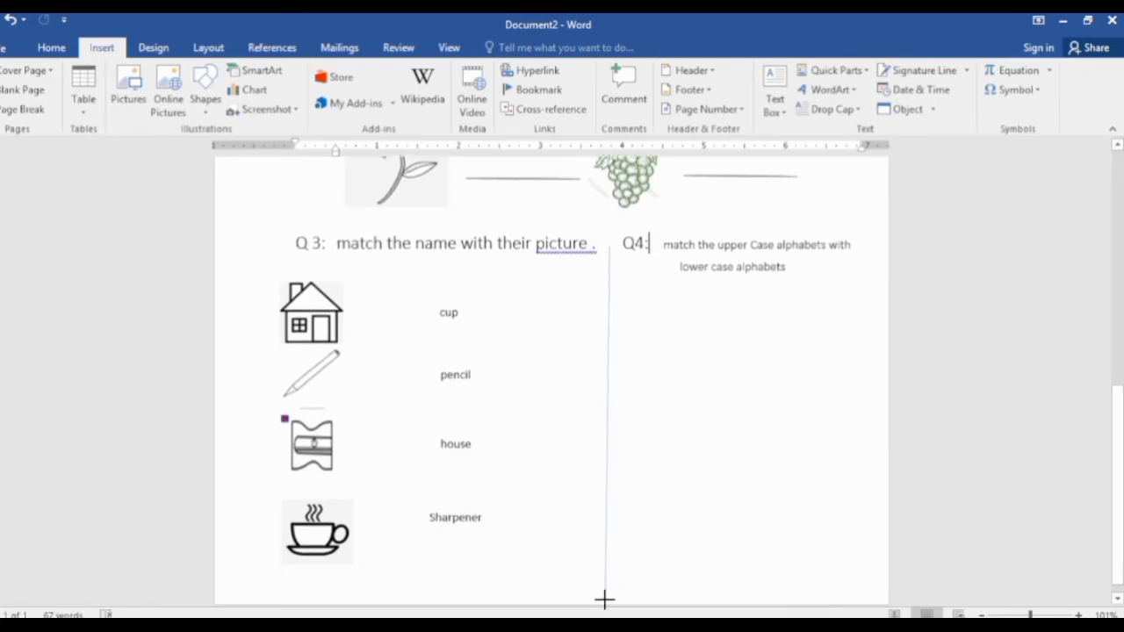
mouse_move(614, 594)
left_mouse_down()
mouse_move(608, 538)
mouse_move(619, 537)
left_mouse_up()
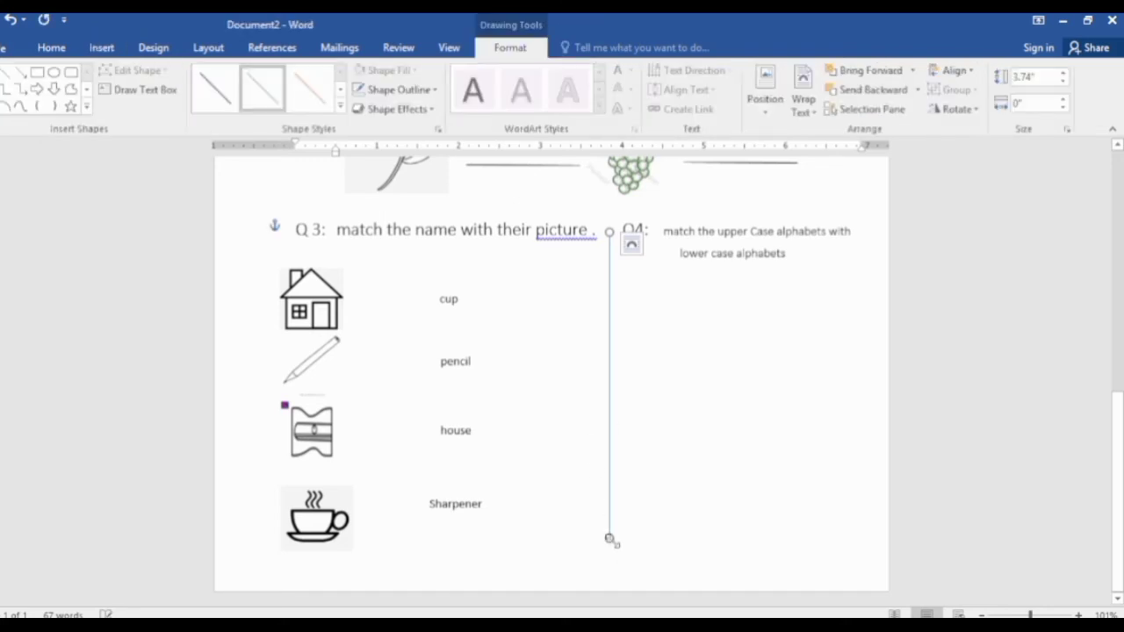
left_click_drag(610, 538, 615, 538)
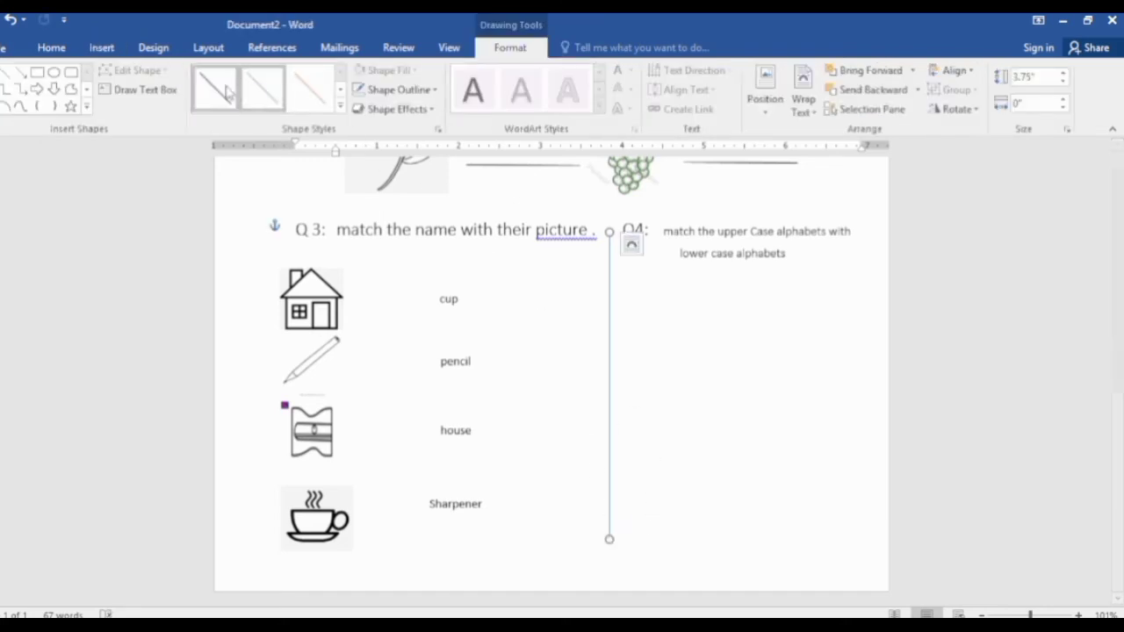
key("Escape")
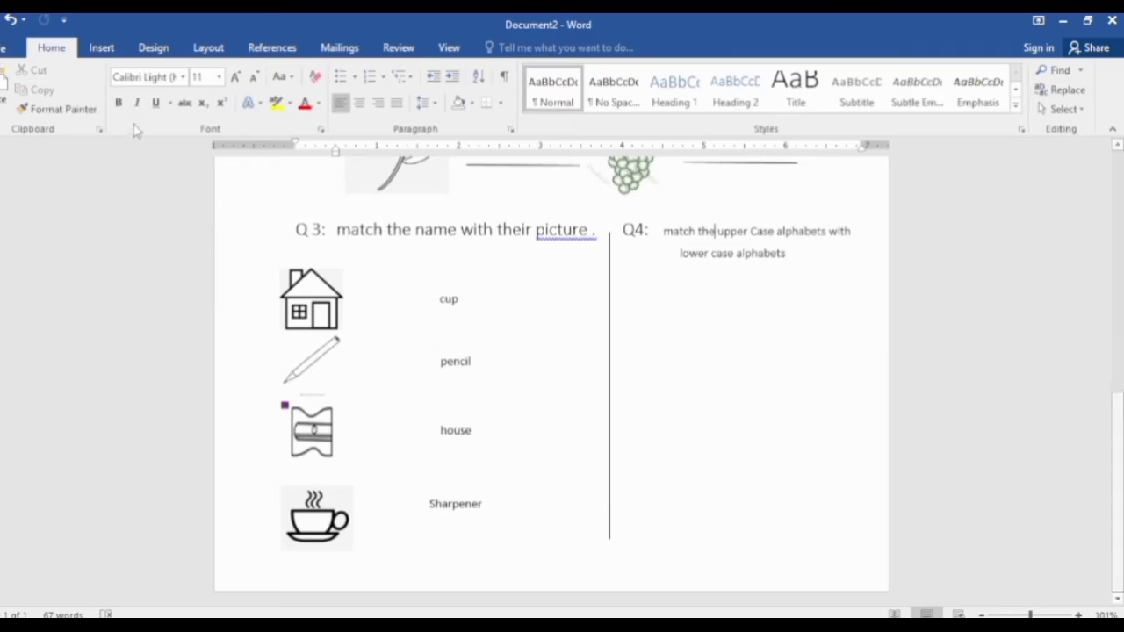
Step: Draw a small text box under the Q4 instructions containing a capital 'A'
left_click(101, 48)
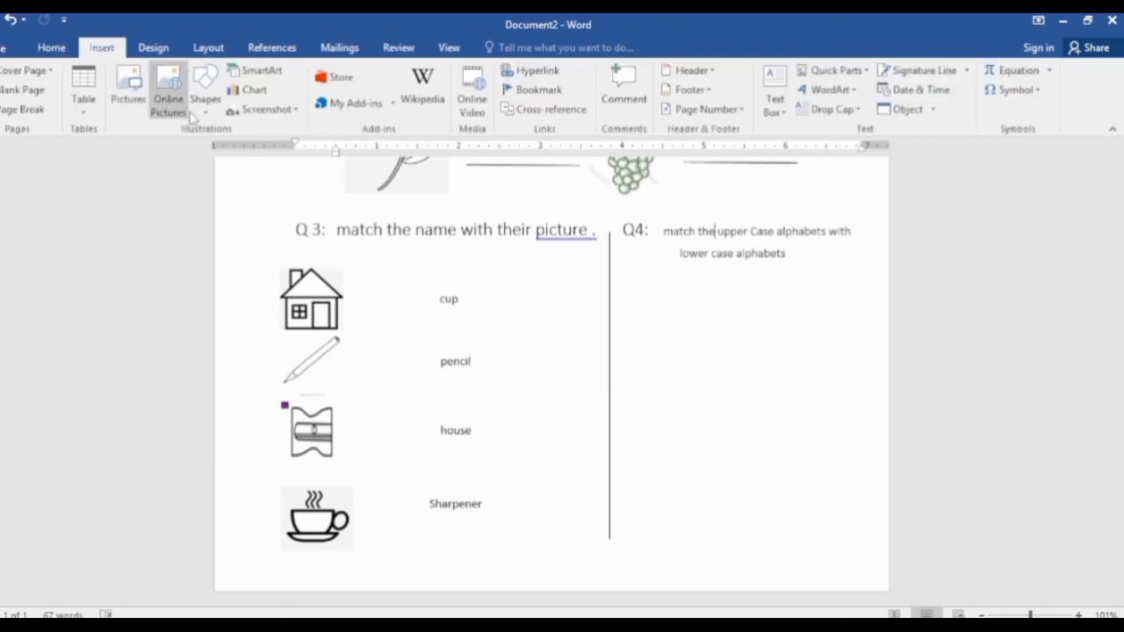
left_click(204, 88)
left_click(198, 147)
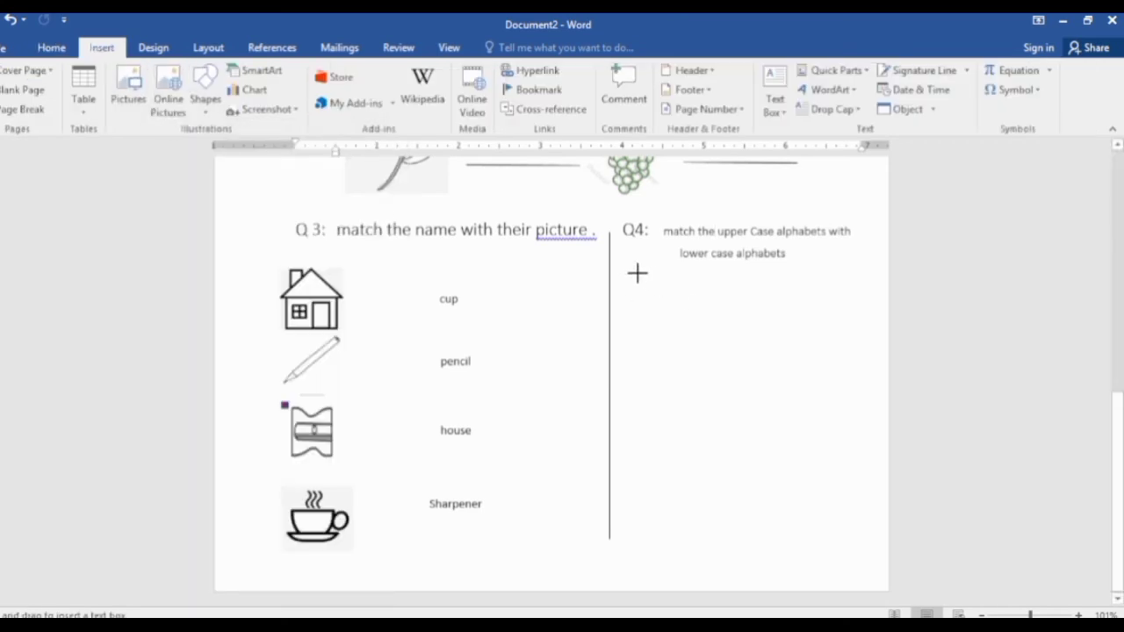
left_click_drag(649, 274, 726, 330)
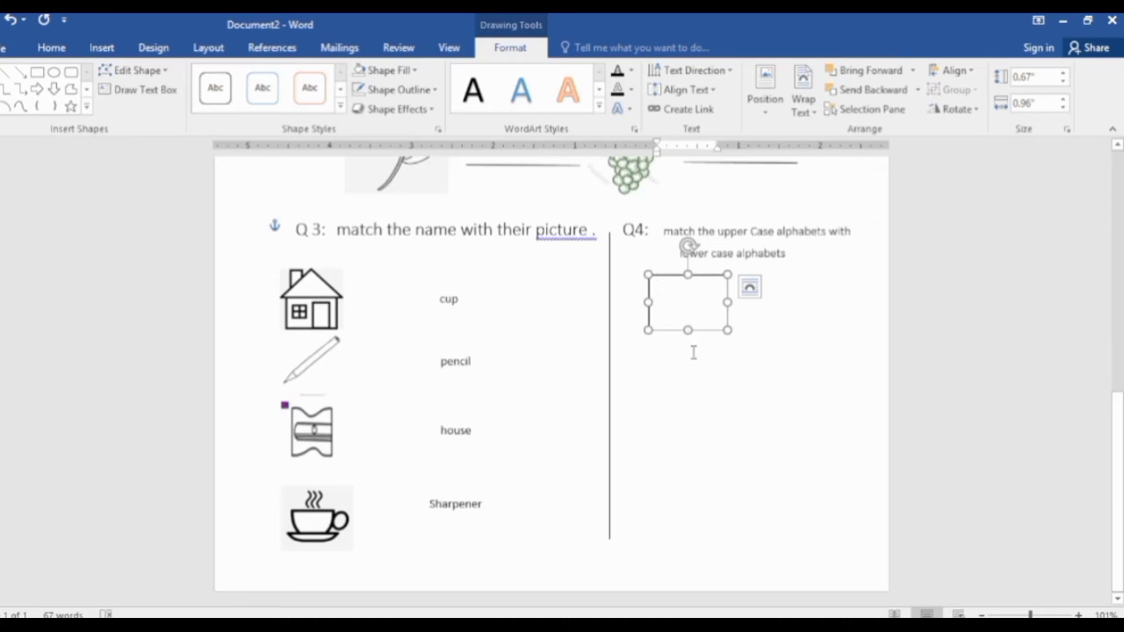
type("a")
double_click(661, 288)
type("A")
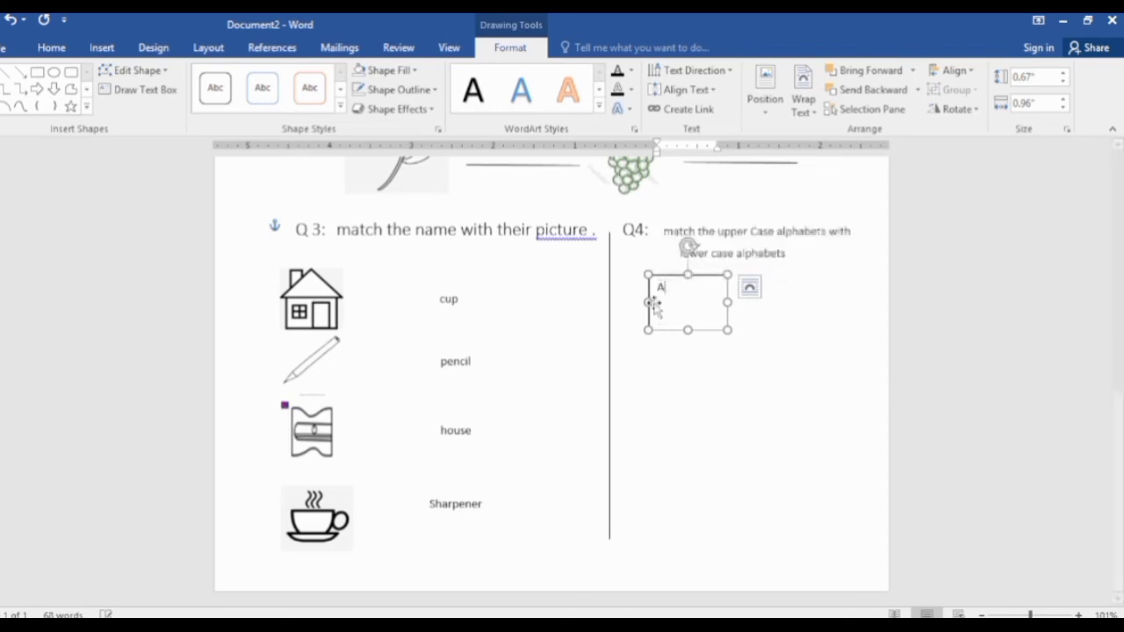
left_click_drag(659, 284, 666, 323)
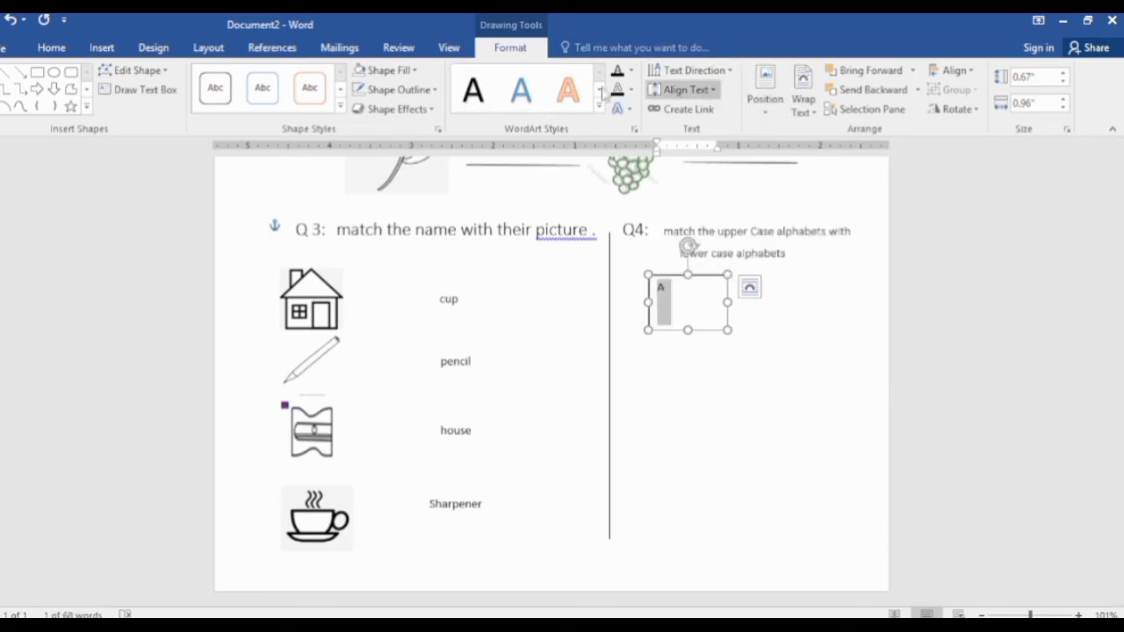
Step: Look through the Layout, Design and Position options without changing the box
left_click(209, 49)
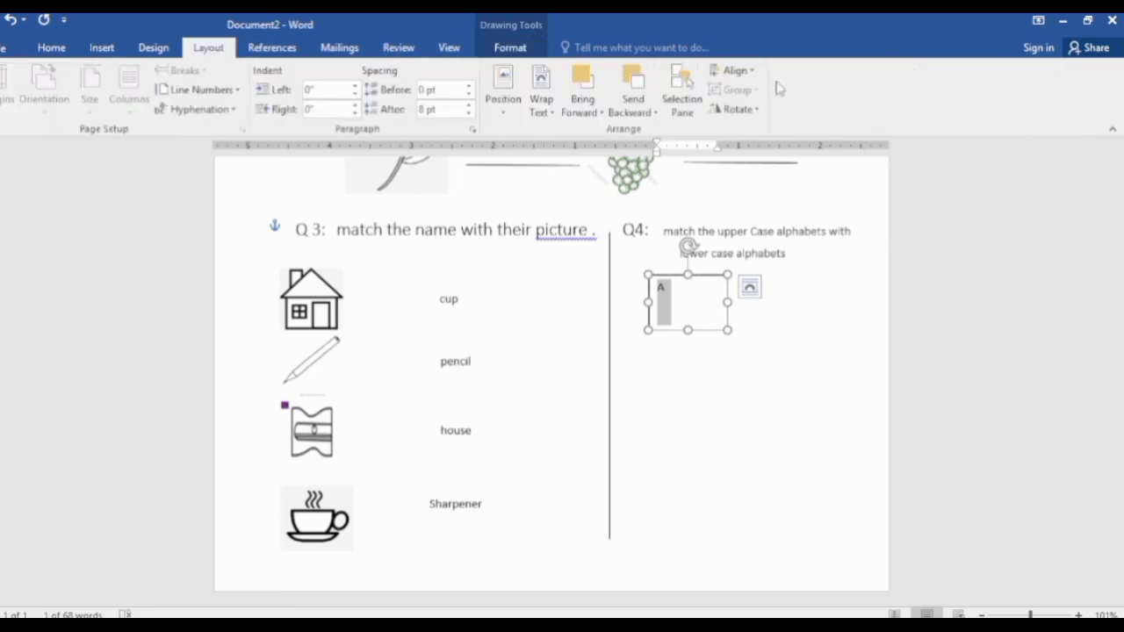
left_click(153, 49)
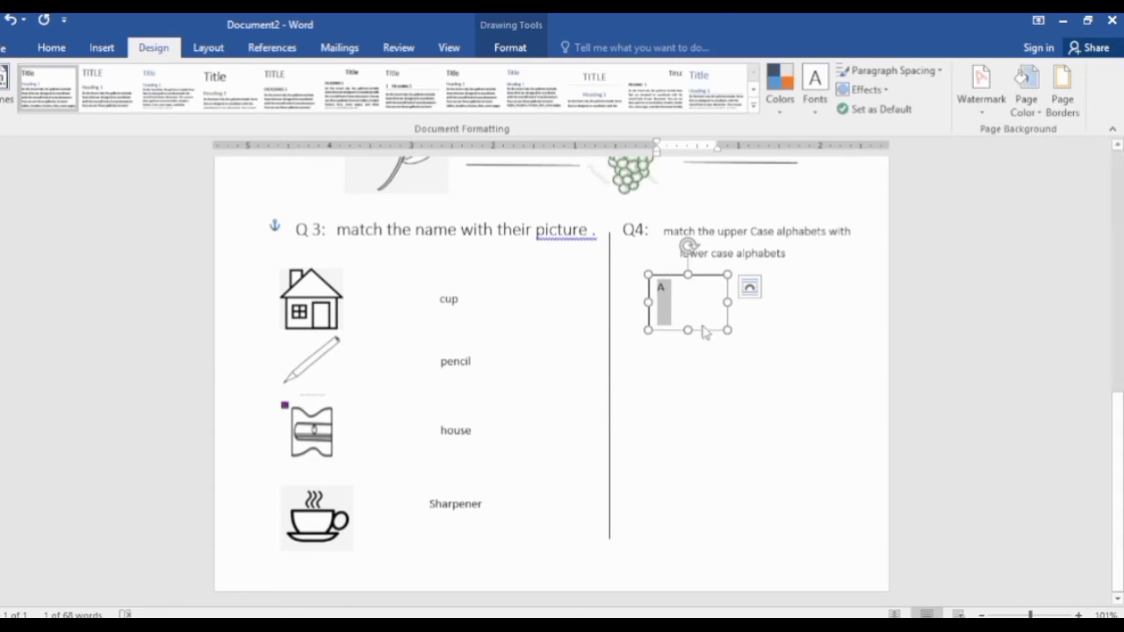
left_click(518, 49)
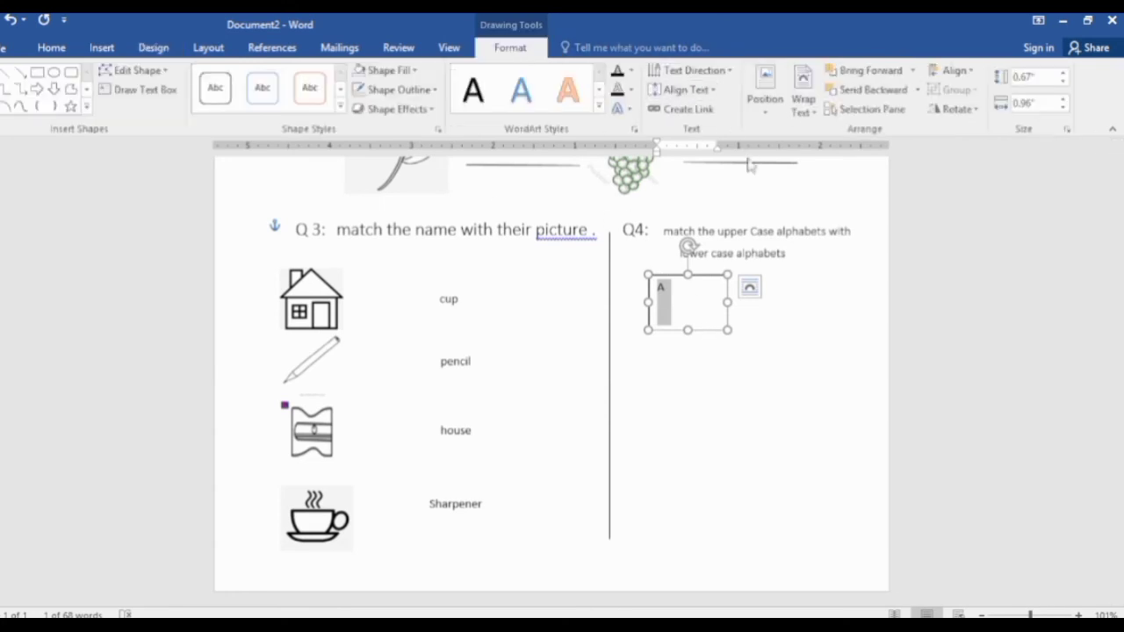
left_click(765, 88)
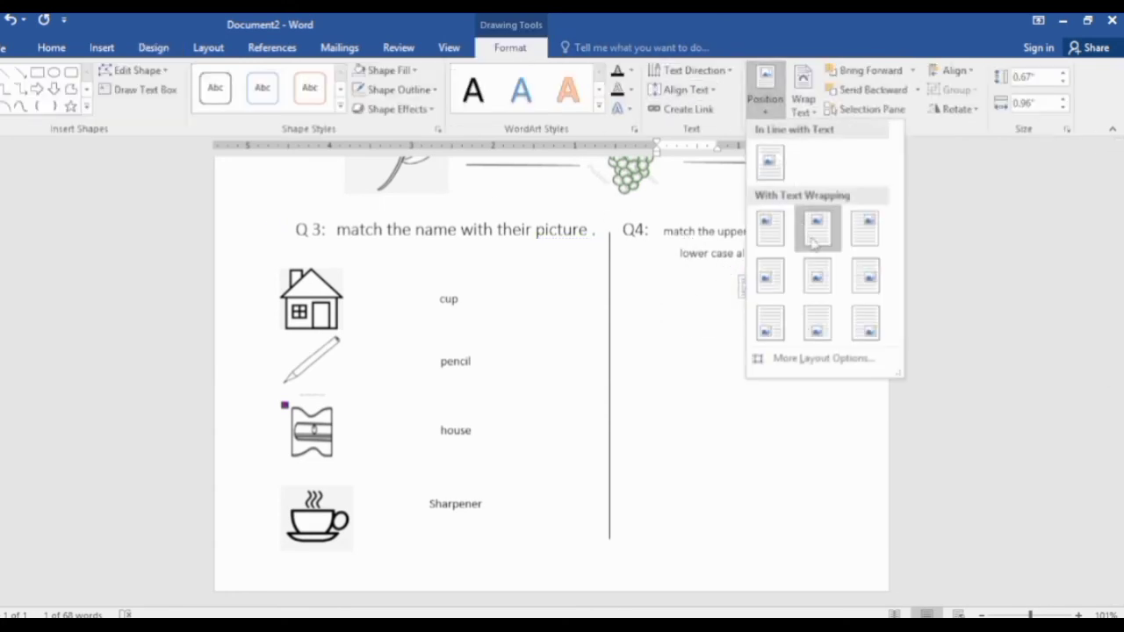
left_click(718, 320)
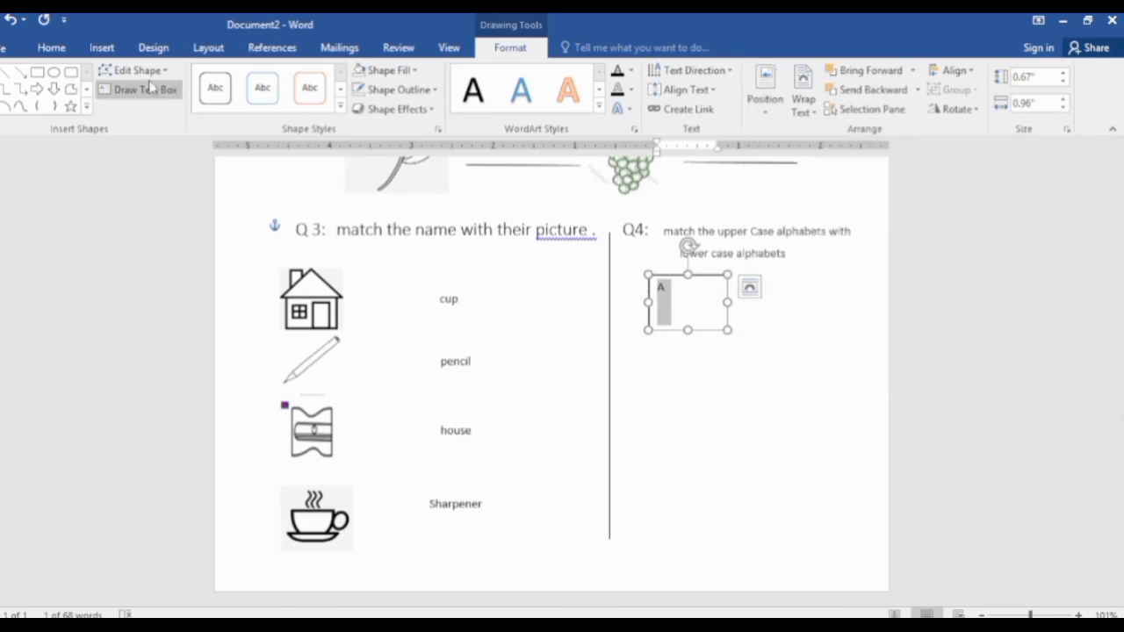
left_click(51, 49)
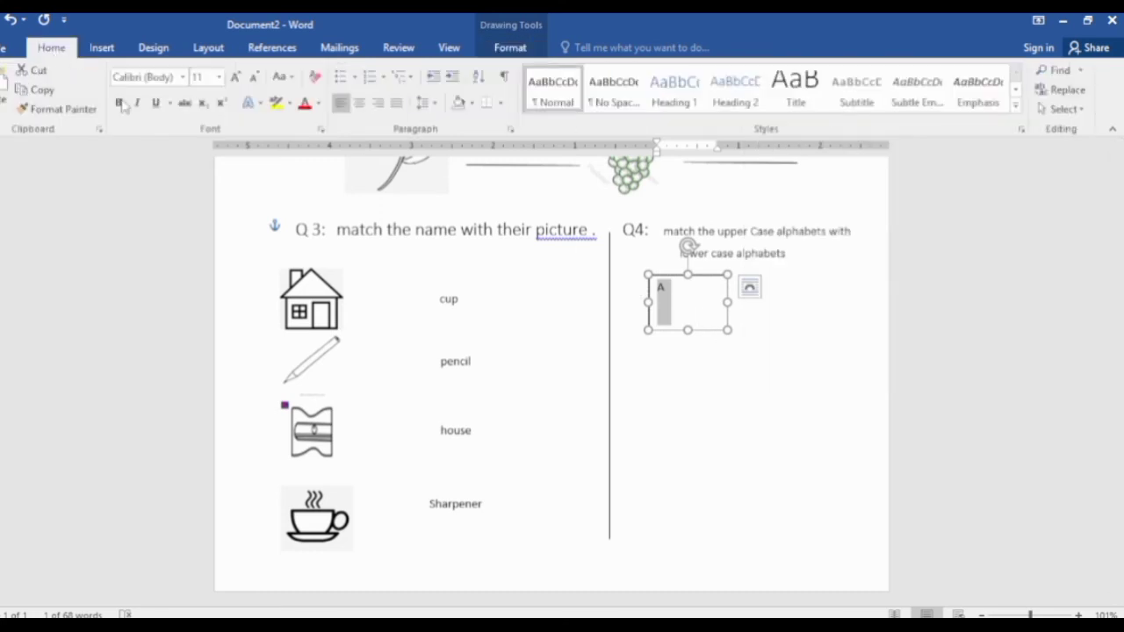
Step: Centre the letter A, enlarge it with Grow Font, and make its box taller
left_click(360, 103)
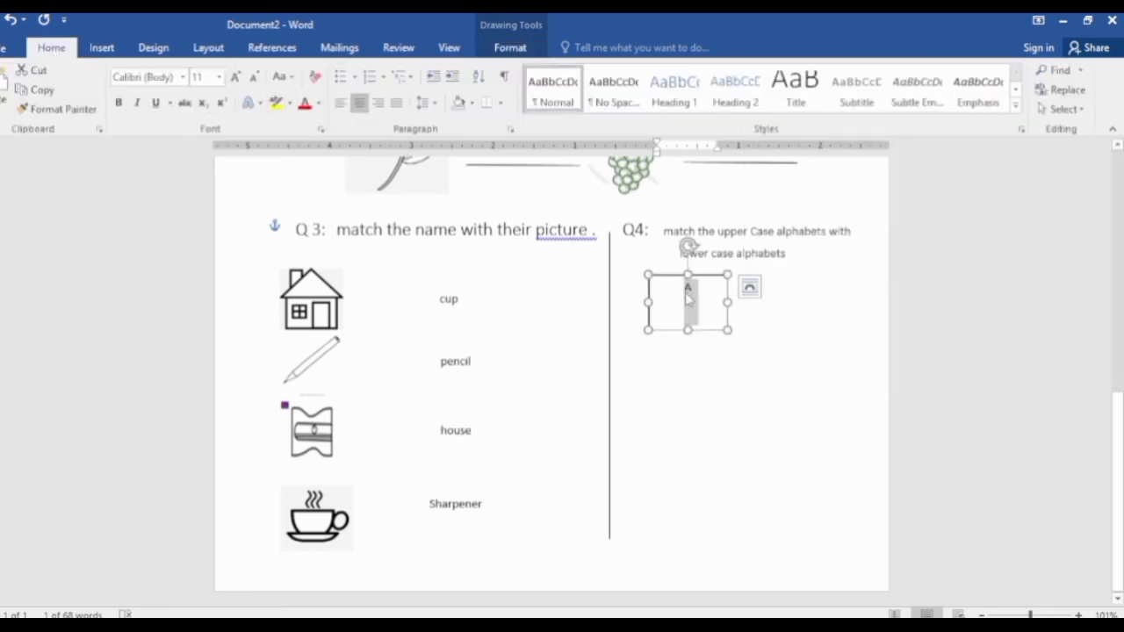
left_click(684, 288)
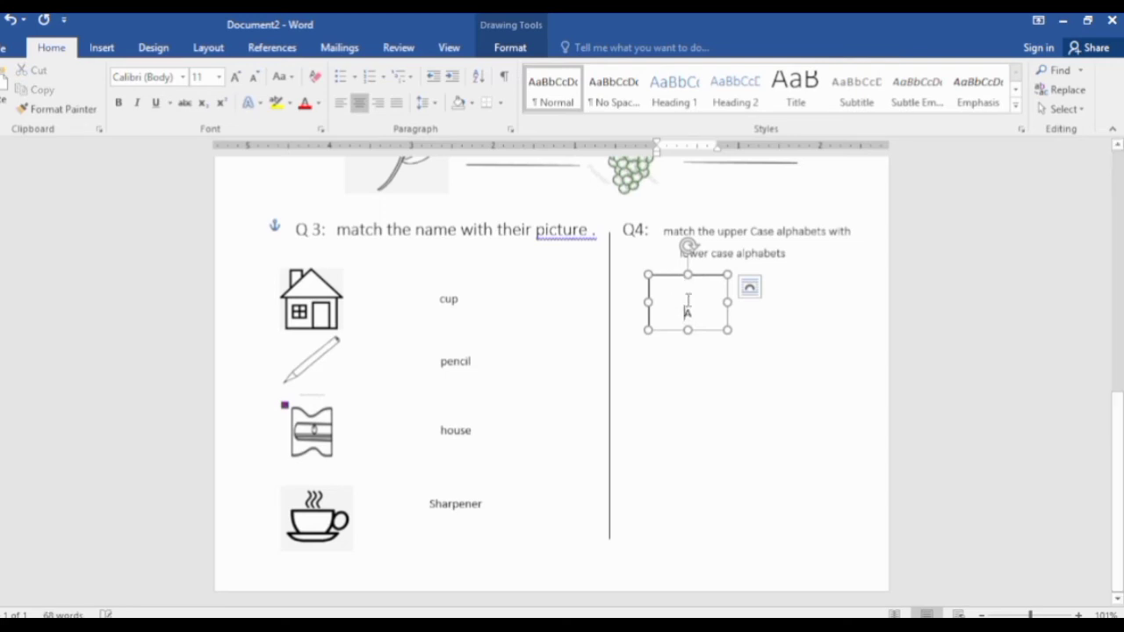
double_click(689, 314)
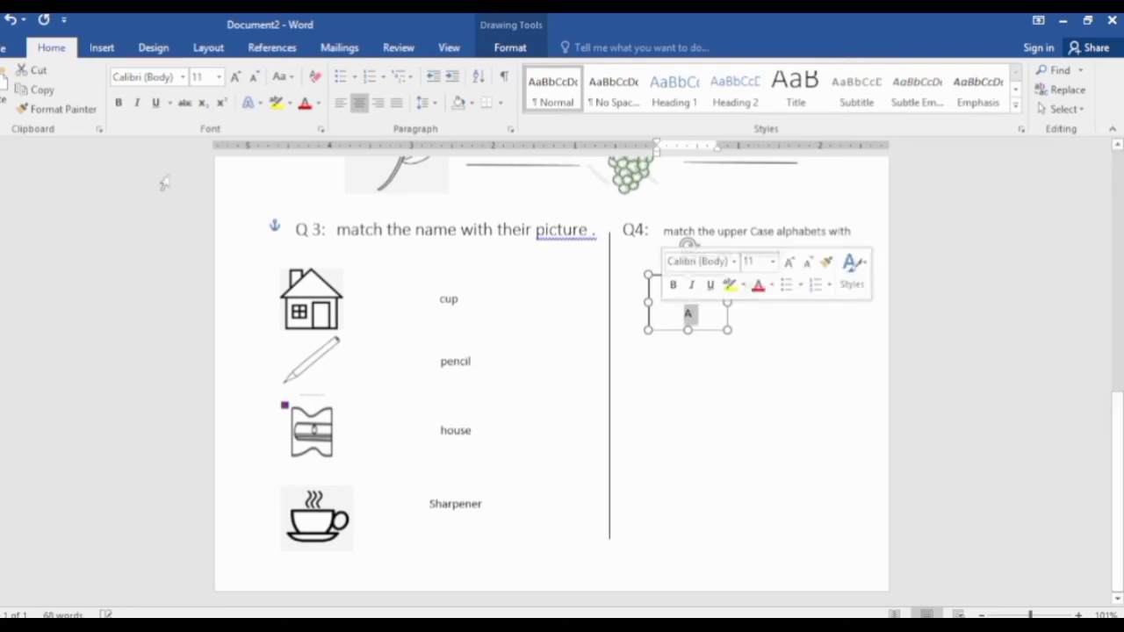
left_click(235, 76)
left_click(235, 76)
left_click(235, 77)
left_click(235, 77)
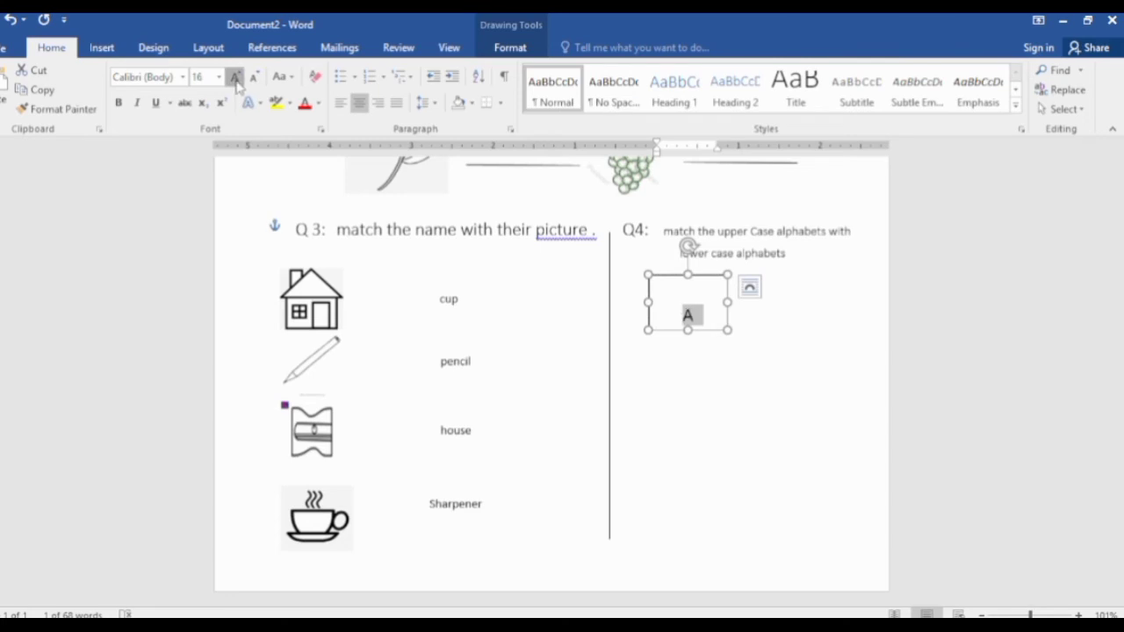
left_click(235, 76)
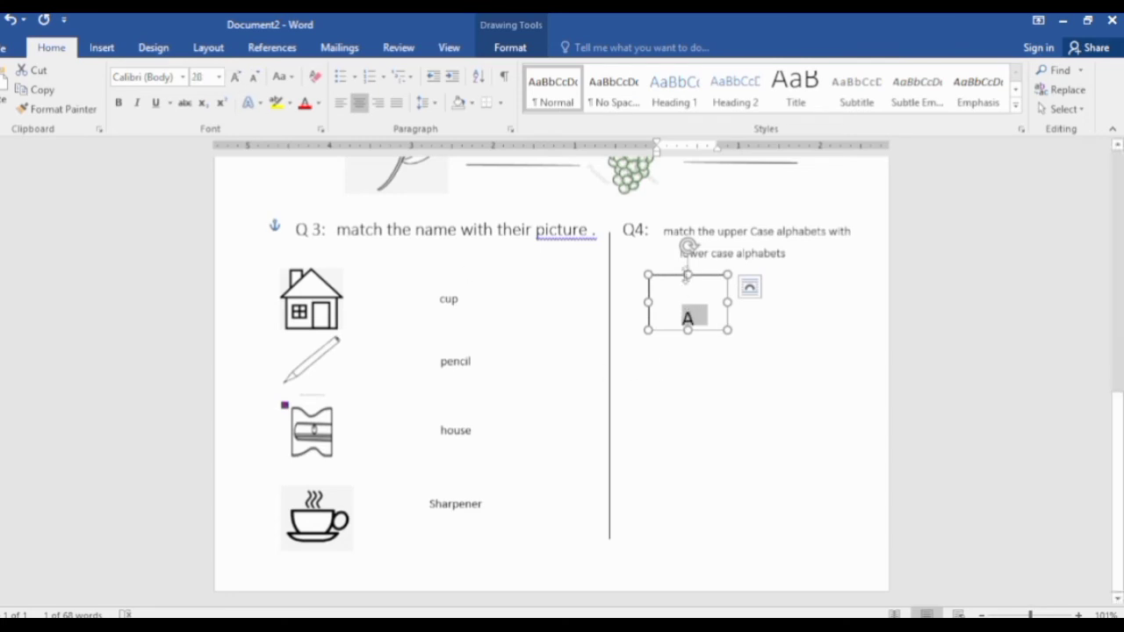
left_click_drag(688, 275, 688, 283)
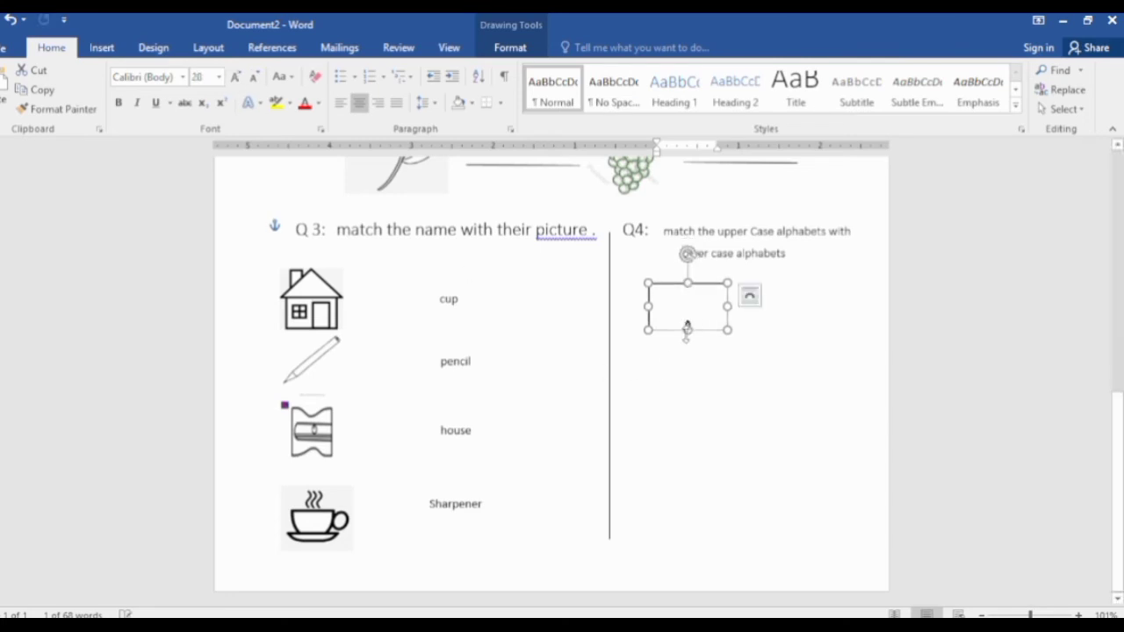
left_click_drag(687, 329, 688, 363)
left_click_drag(710, 325, 681, 326)
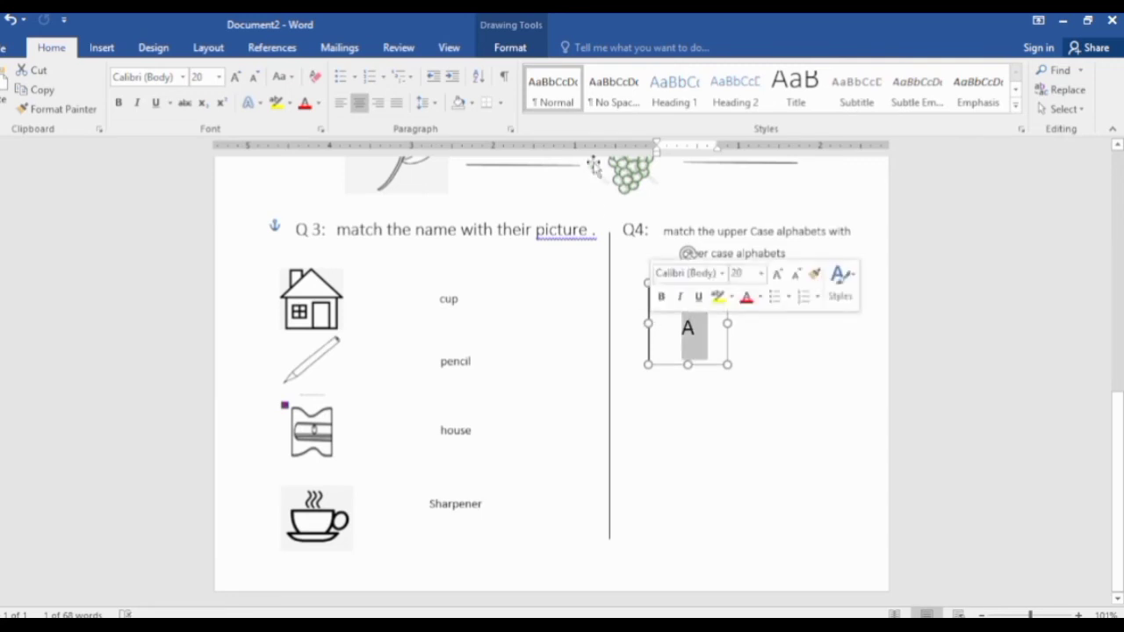
Step: Widen the letter box and trim its height from top and bottom
left_click(505, 49)
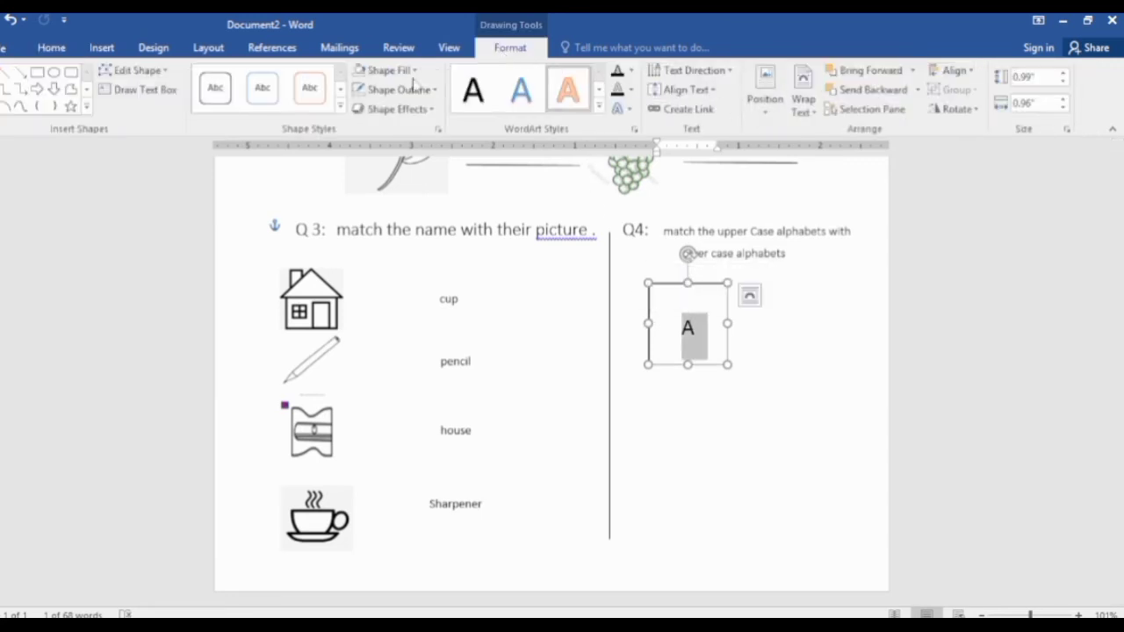
left_click(211, 49)
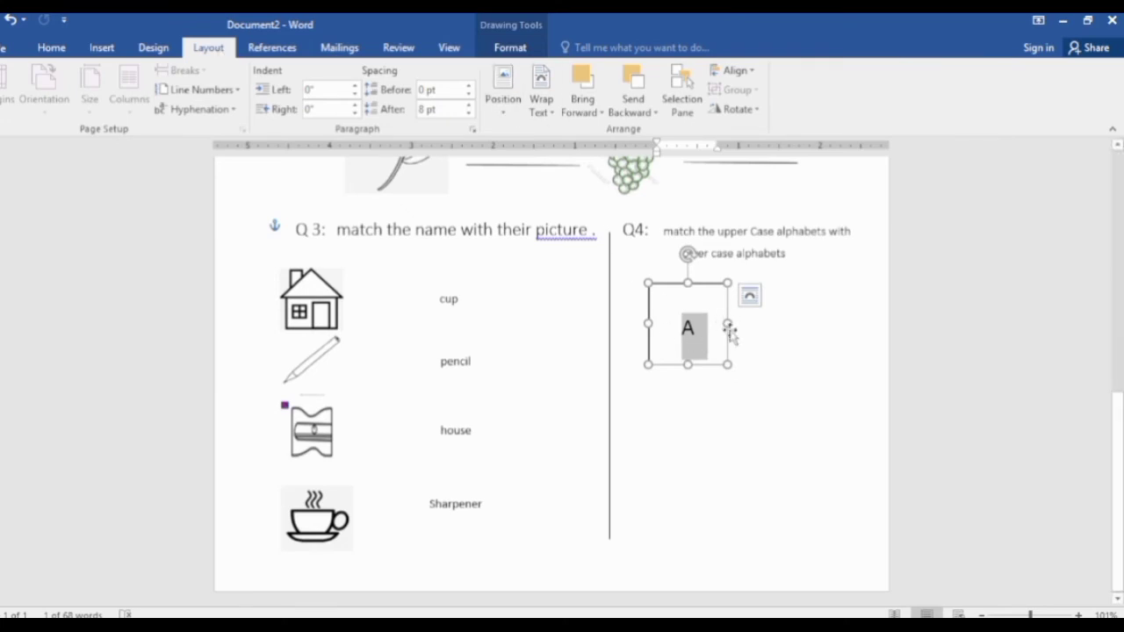
left_click_drag(727, 325, 753, 323)
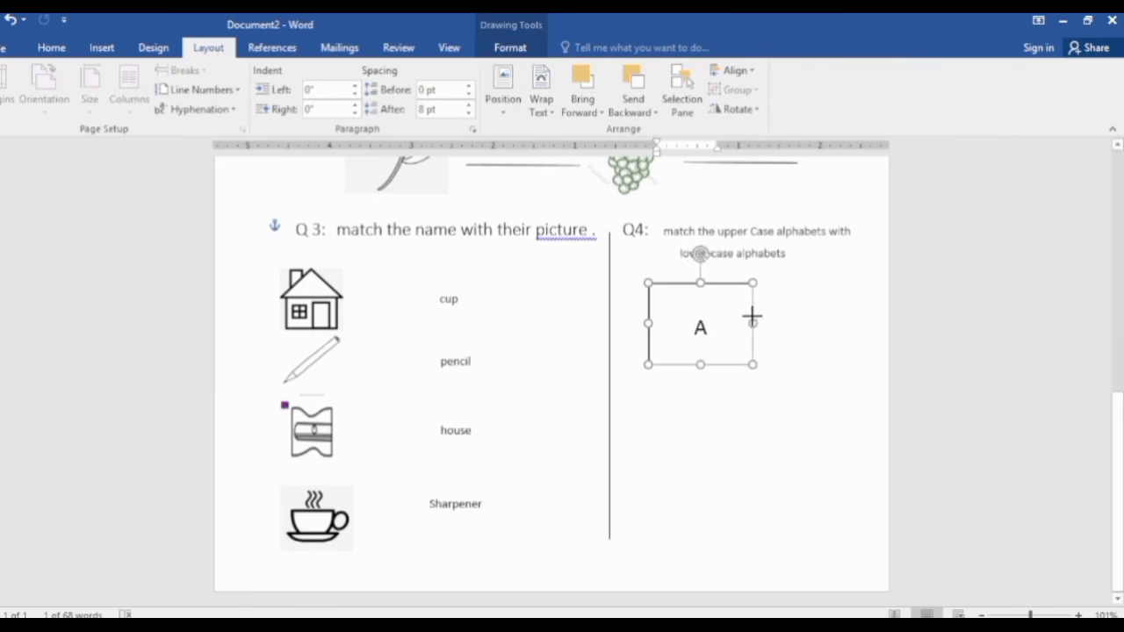
left_click_drag(700, 364, 700, 358)
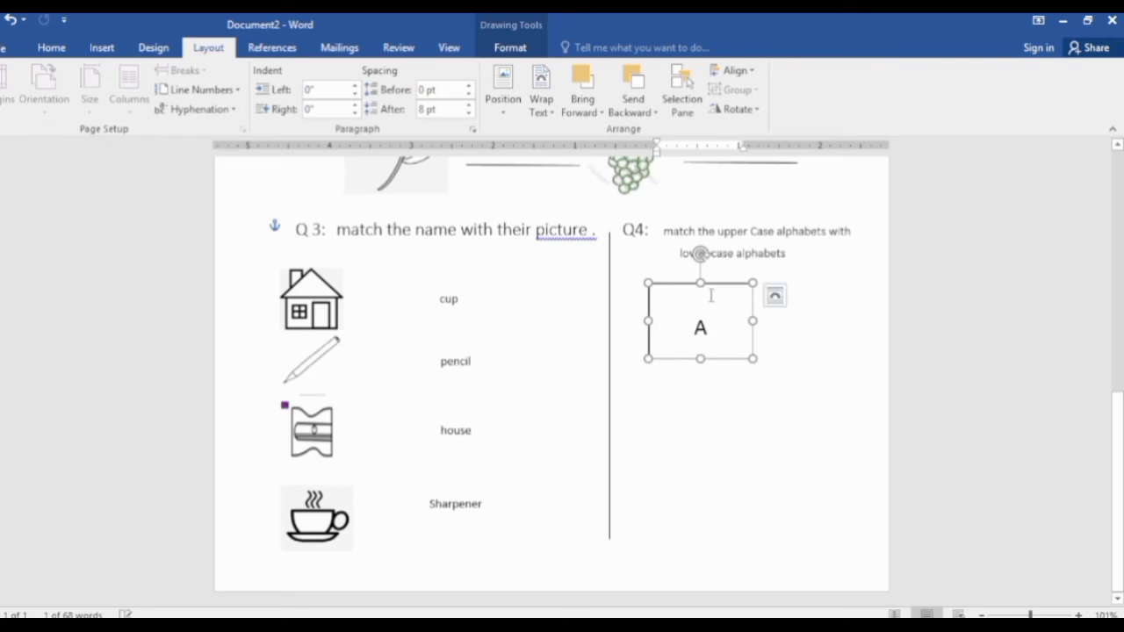
left_click_drag(700, 282, 700, 292)
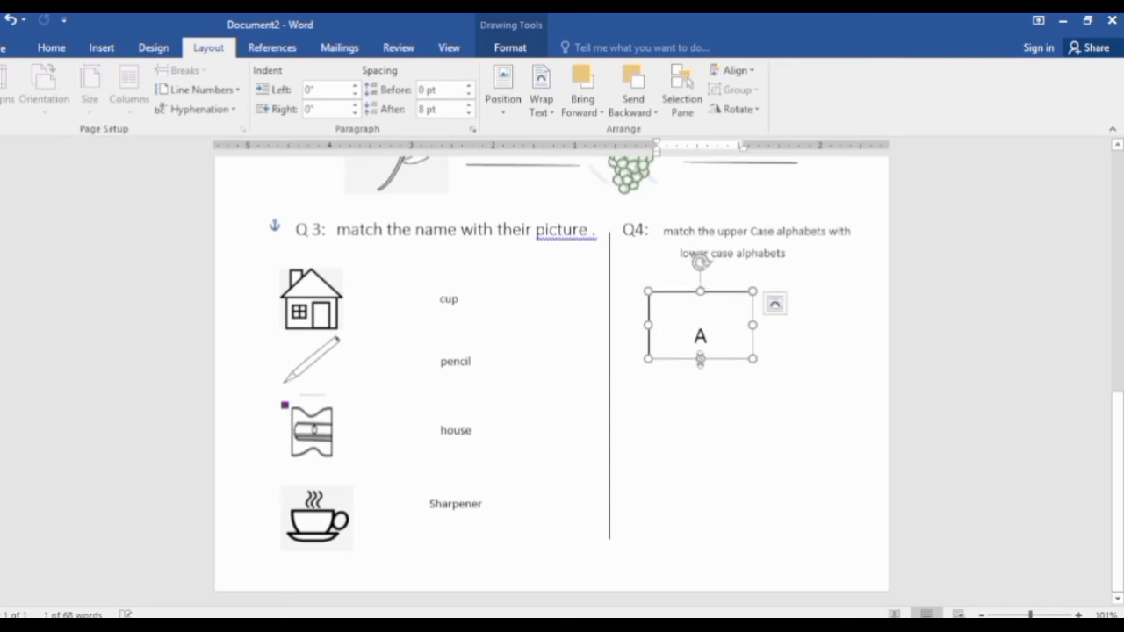
double_click(701, 336)
key("ctrl+c")
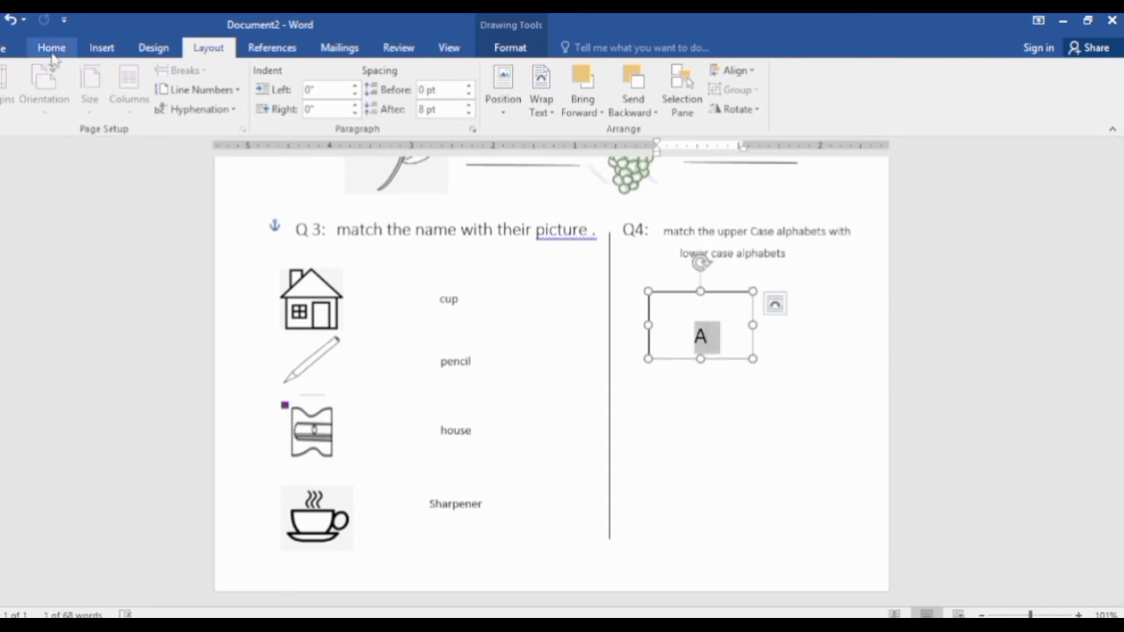
Step: Grow the A to size 28 and restore the centred large letter in a taller box
left_click(51, 47)
left_click(235, 77)
left_click(235, 78)
left_click(236, 78)
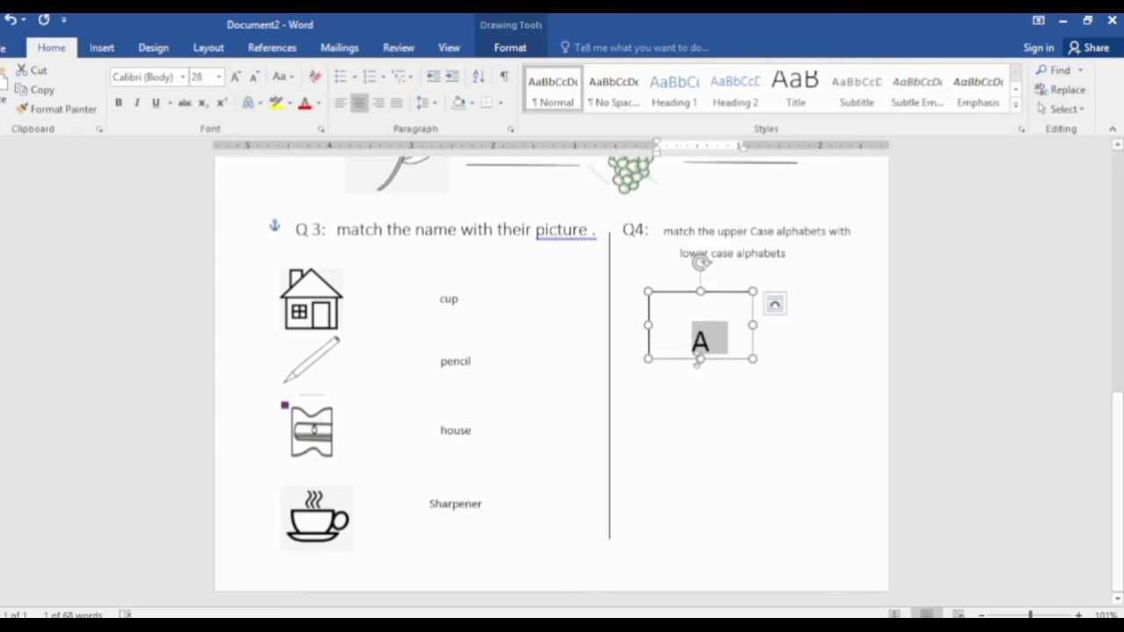
left_click(698, 360)
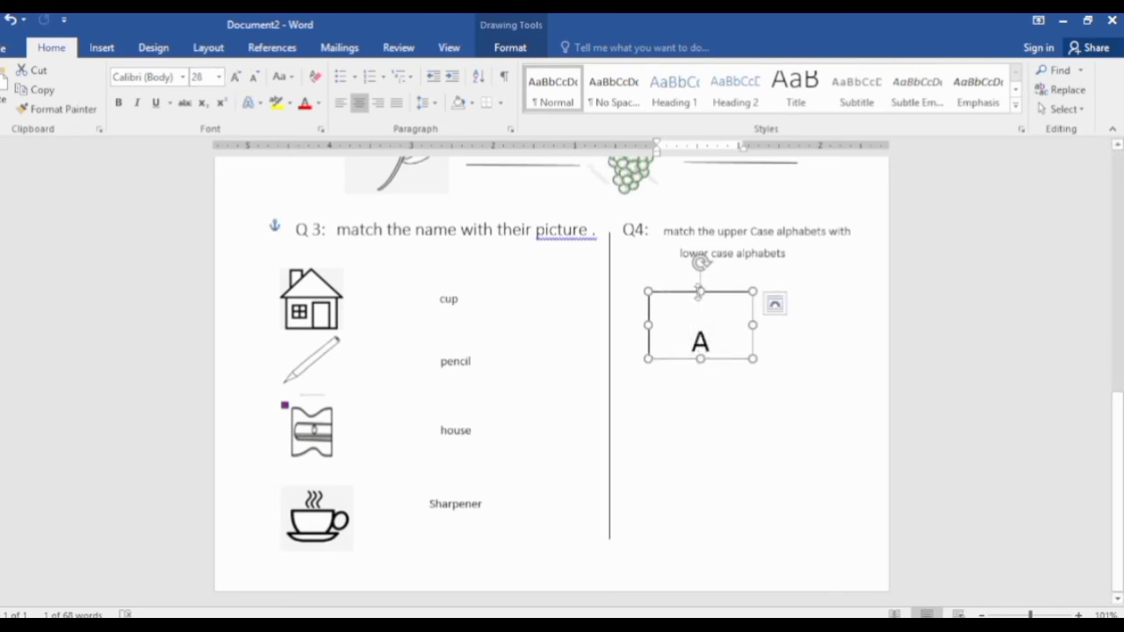
left_click_drag(699, 292, 703, 277)
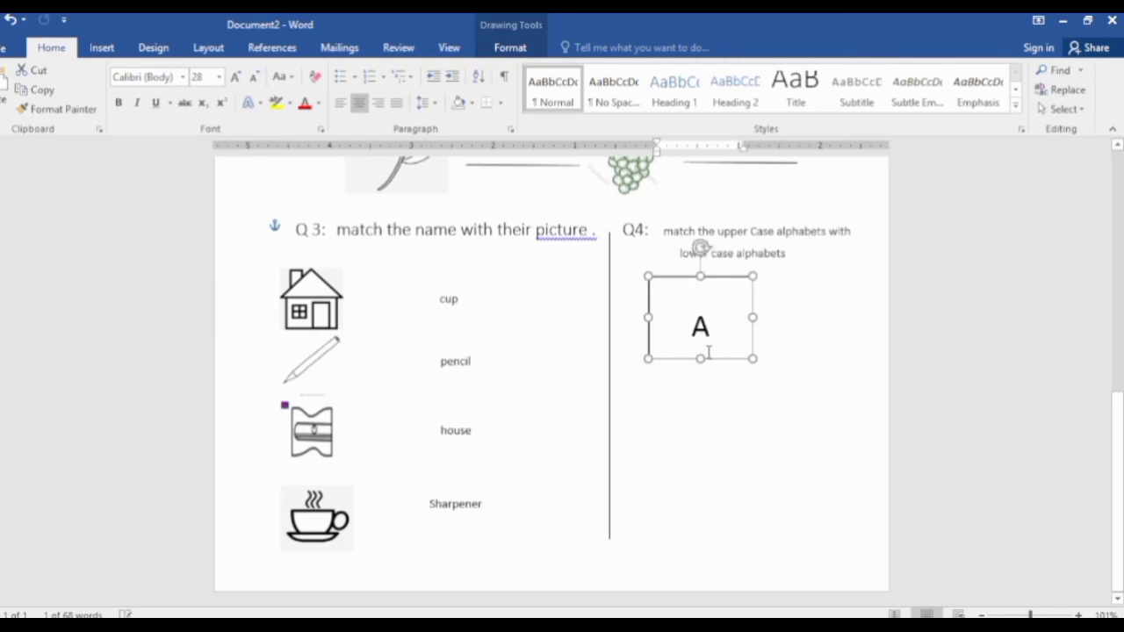
left_click(692, 327)
key("BackSpace")
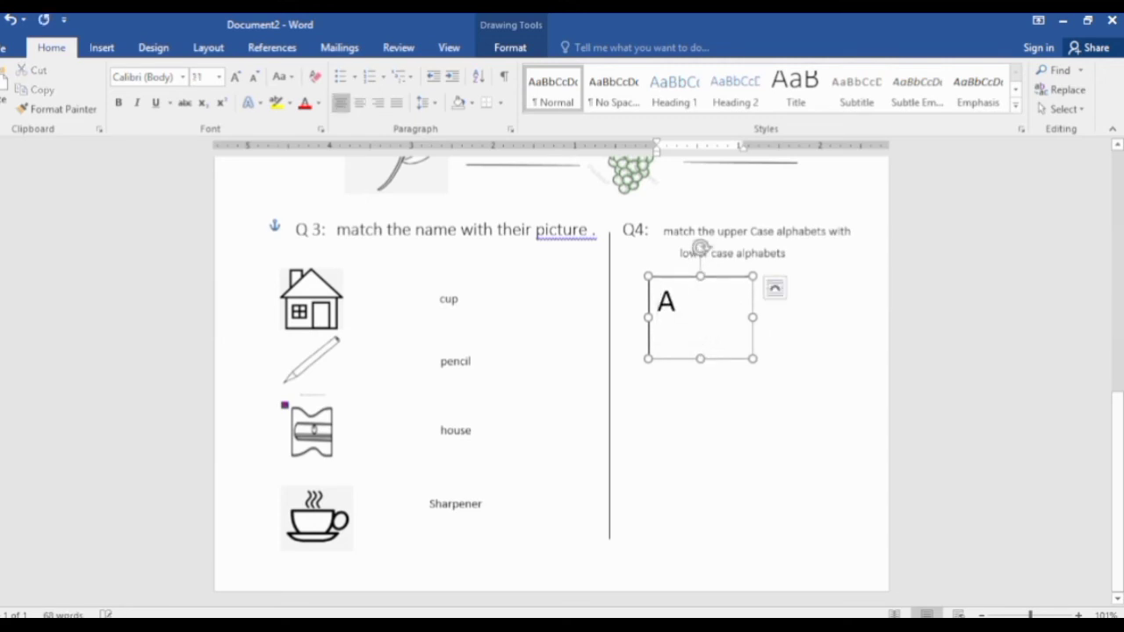
key("ctrl+v")
key("ctrl+d")
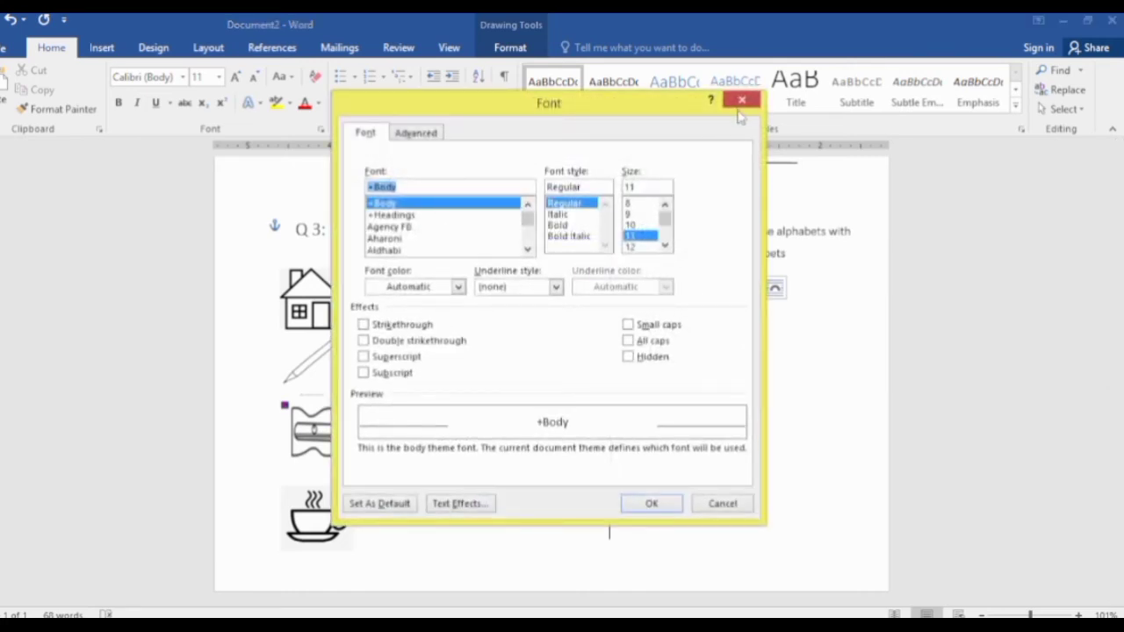
Step: Duplicate the A box as a 'D' box and stack it directly under A
left_click(740, 103)
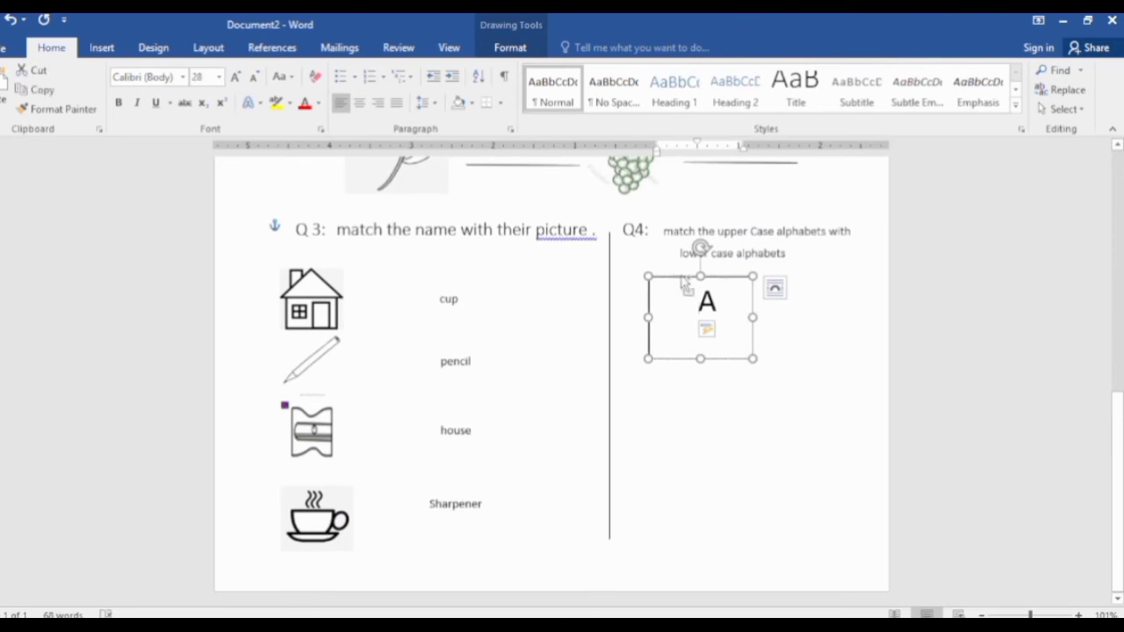
left_click_drag(684, 281, 705, 396, "ctrl")
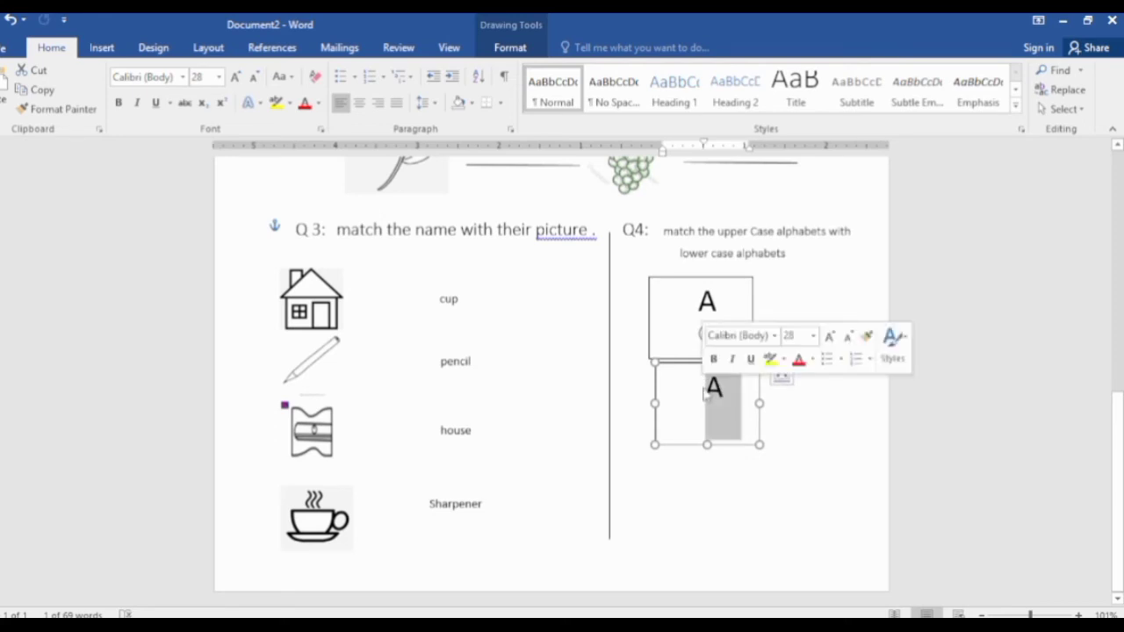
type("D")
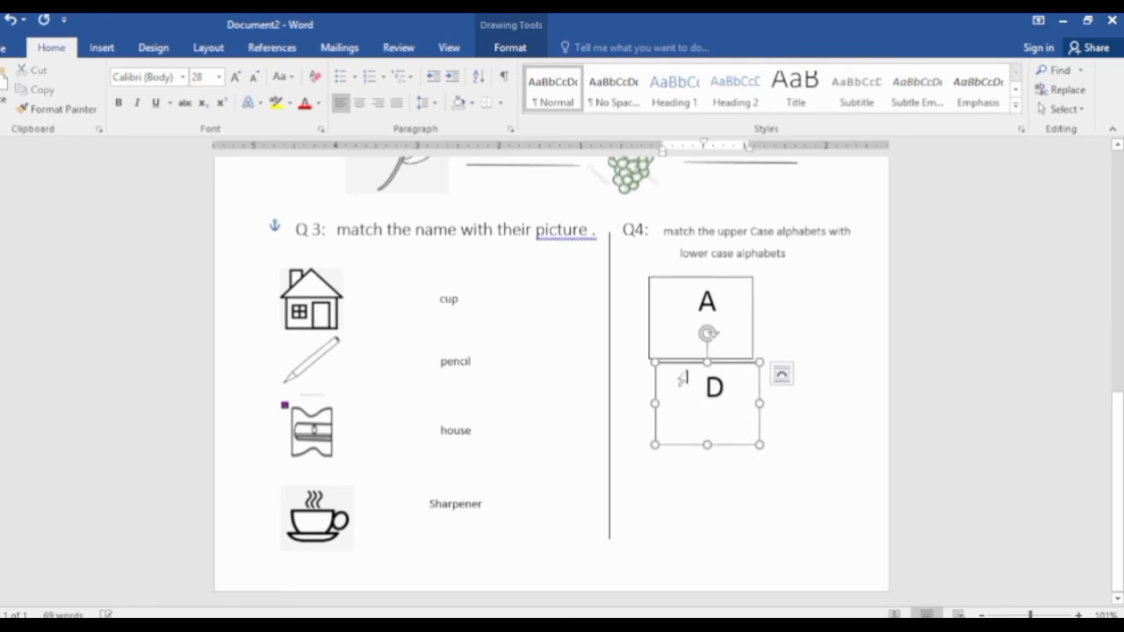
key("ctrl+d")
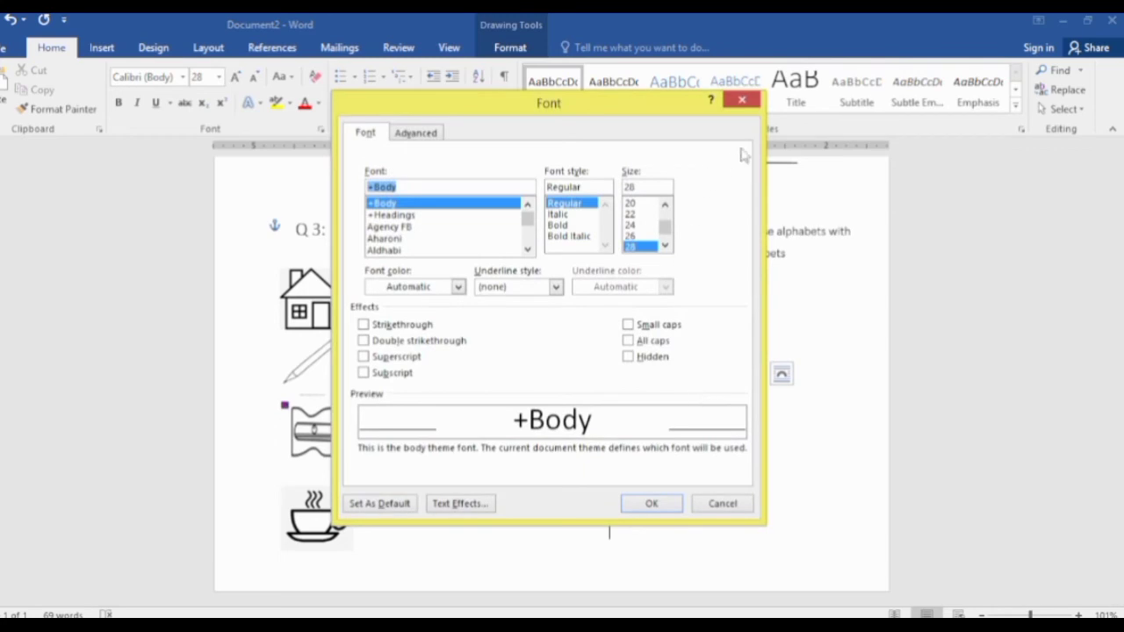
left_click(742, 100)
left_click_drag(691, 369, 688, 369)
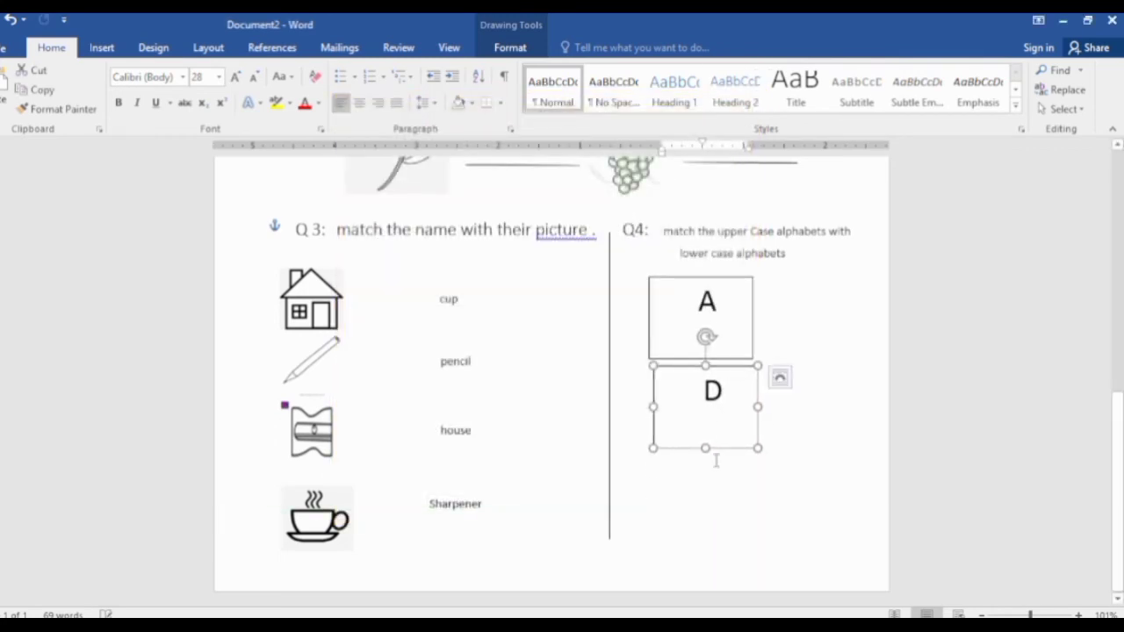
left_click_drag(705, 448, 705, 431)
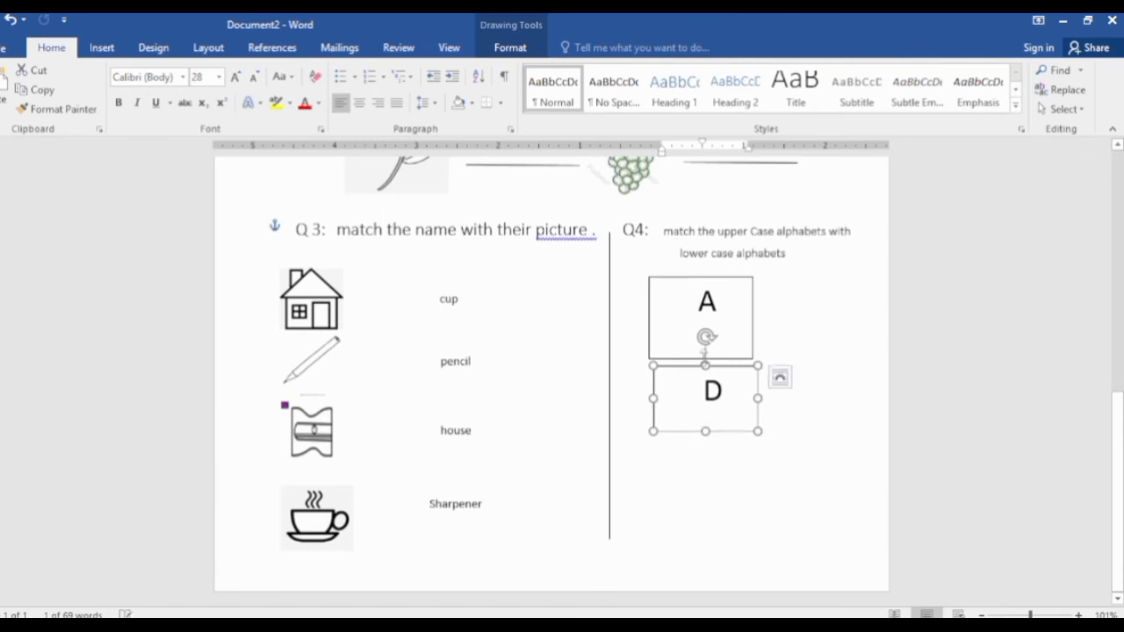
left_click(698, 356)
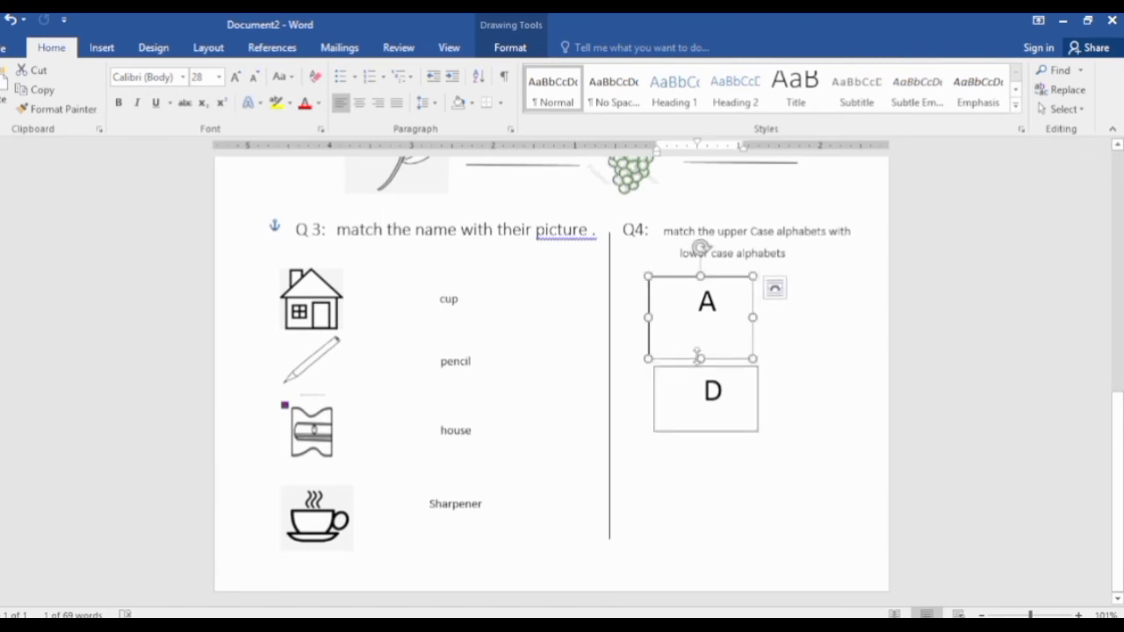
left_click_drag(700, 359, 700, 332)
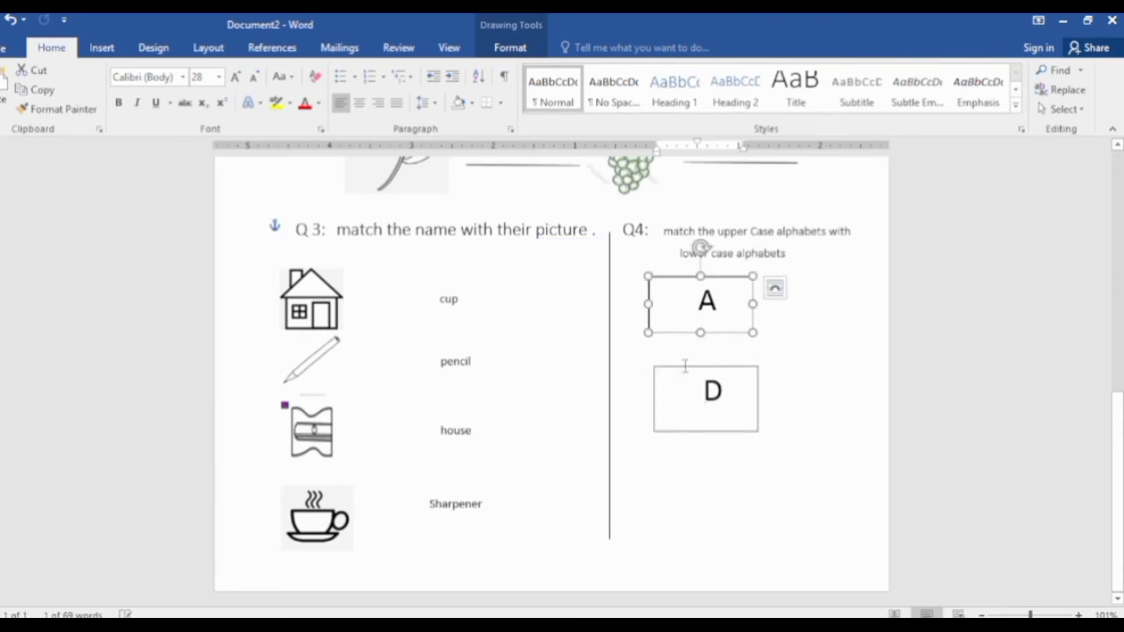
mouse_move(685, 367)
left_mouse_down()
mouse_move(687, 346)
mouse_move(689, 423)
left_mouse_up()
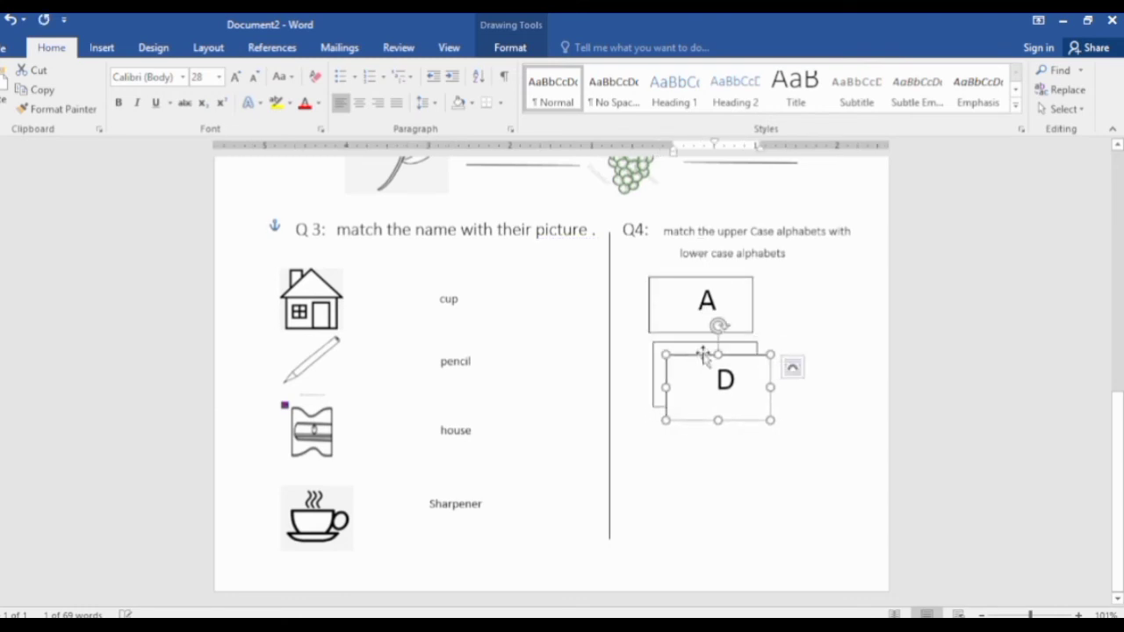
Step: Duplicate the D box below it and change the copy to 'G'
left_click_drag(701, 355, 694, 414)
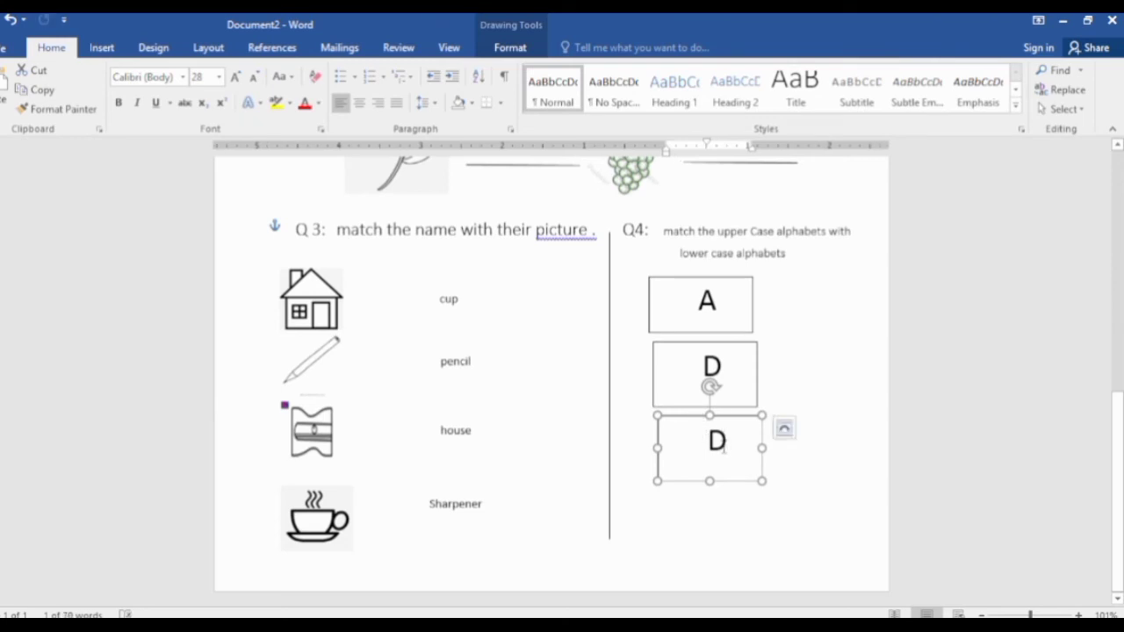
double_click(724, 448)
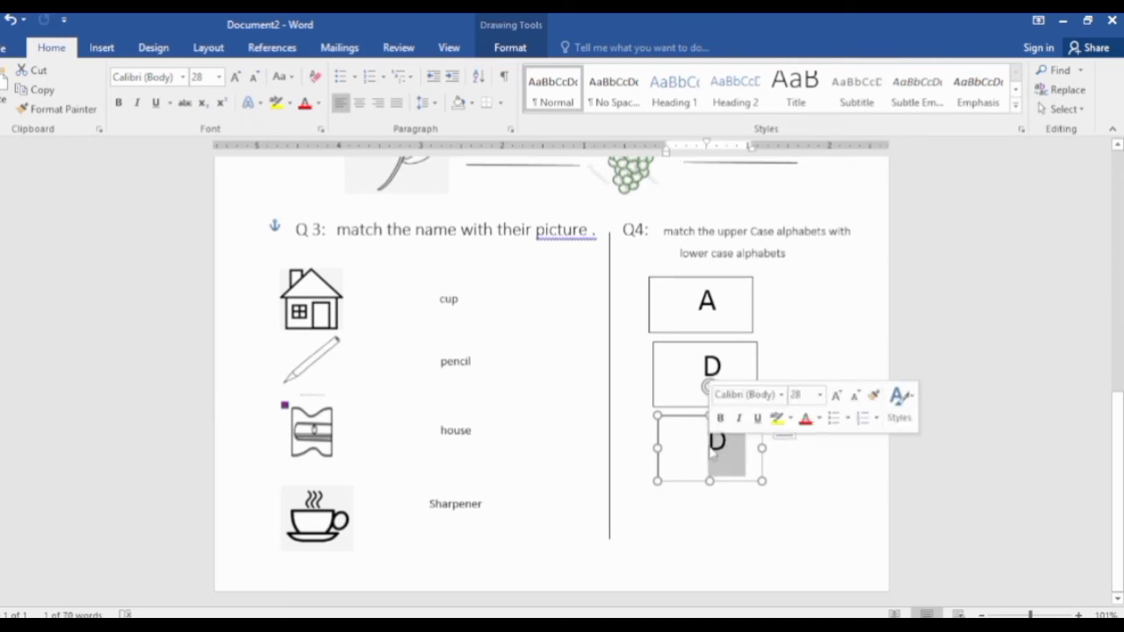
type("G")
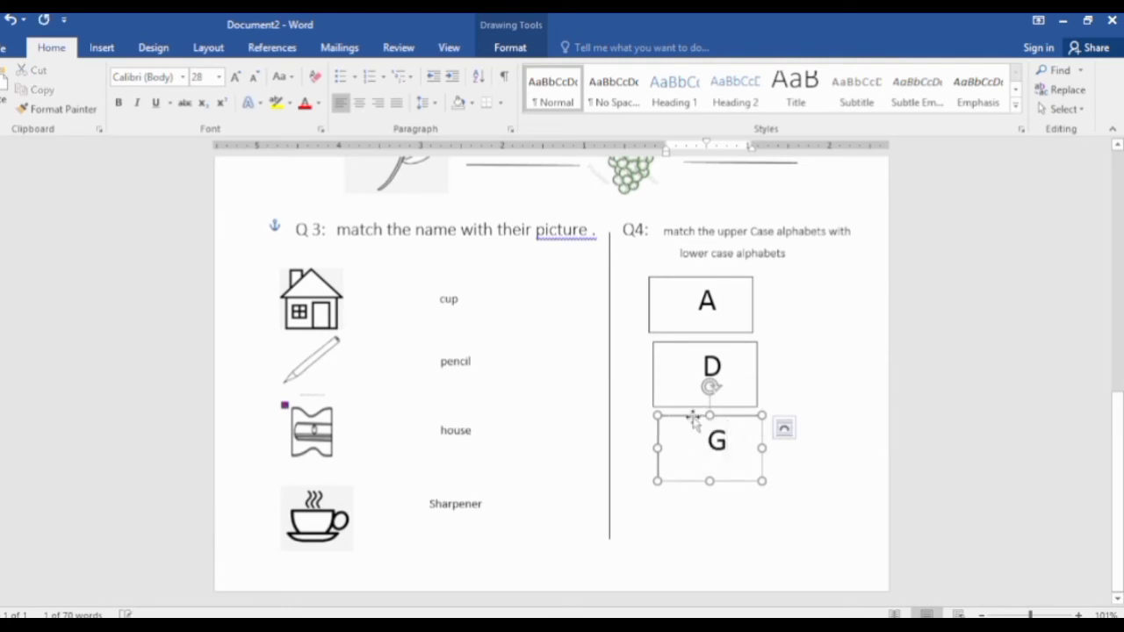
key("ctrl+d")
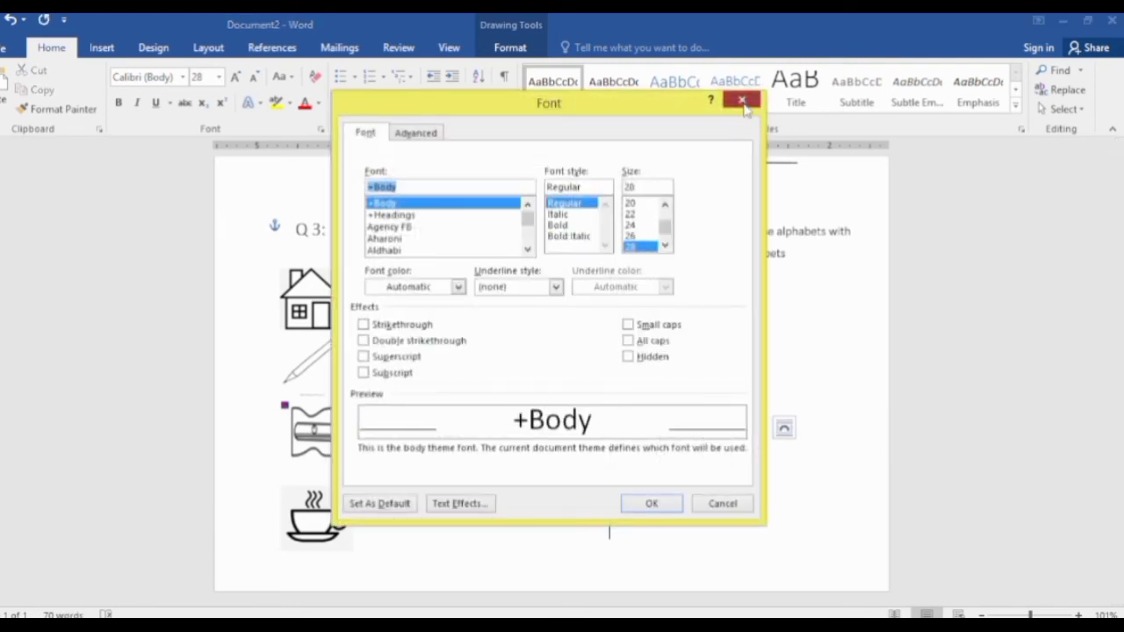
left_click(743, 103)
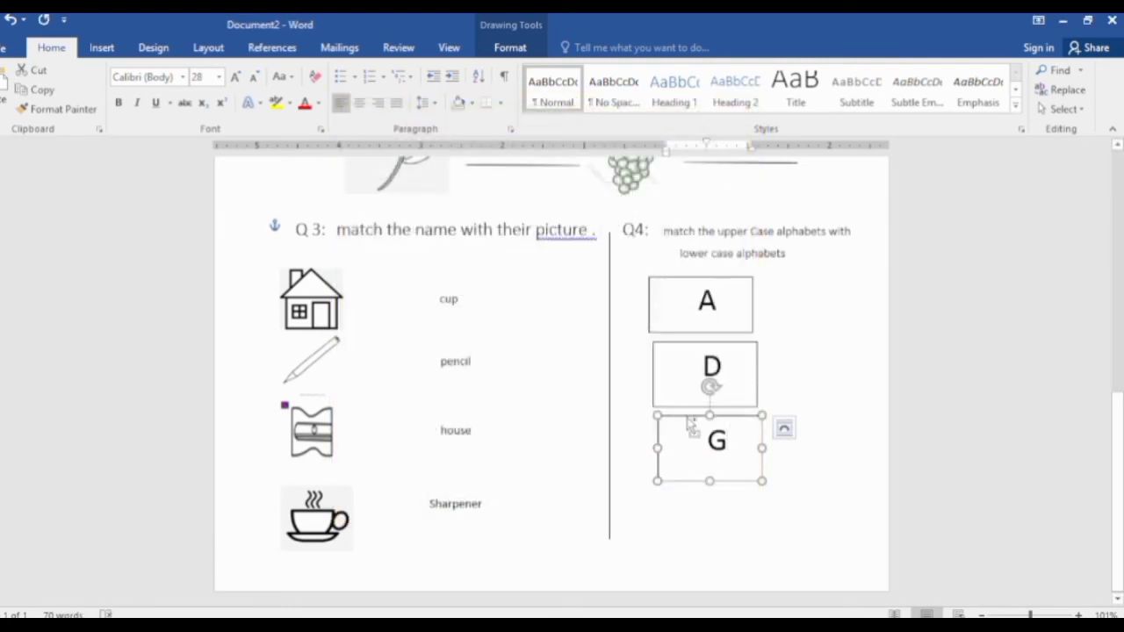
Step: Copy the G box below as an 'H' box and check the A, D, G, H column
mouse_move(687, 421)
left_mouse_down()
mouse_move(698, 465)
mouse_move(689, 523)
left_mouse_up()
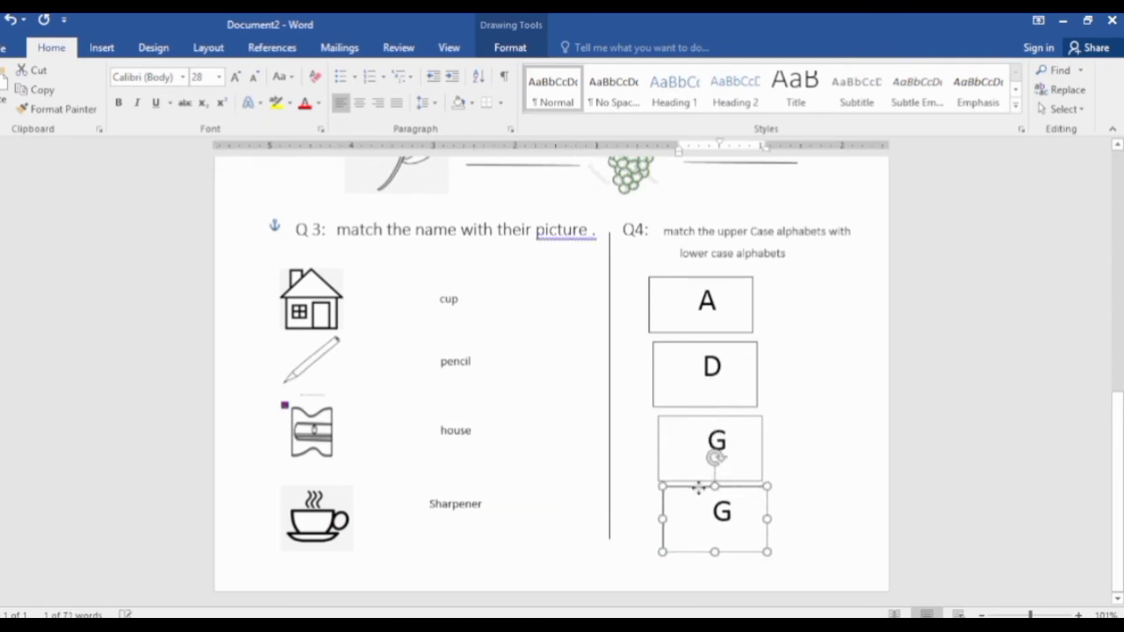
double_click(738, 512)
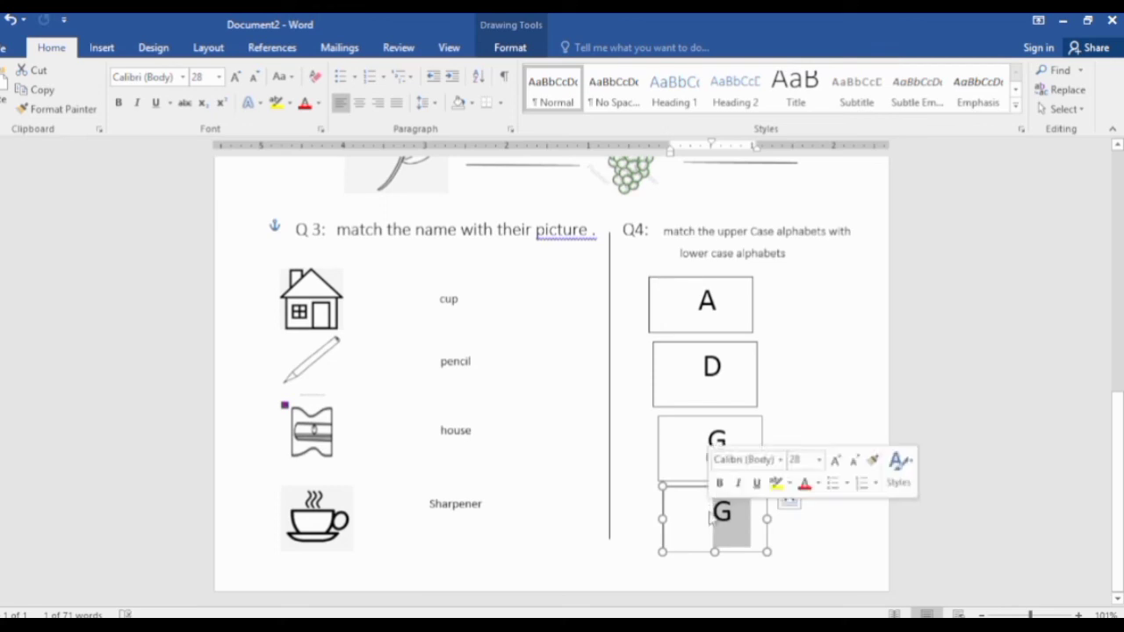
left_click(722, 511)
key("BackSpace")
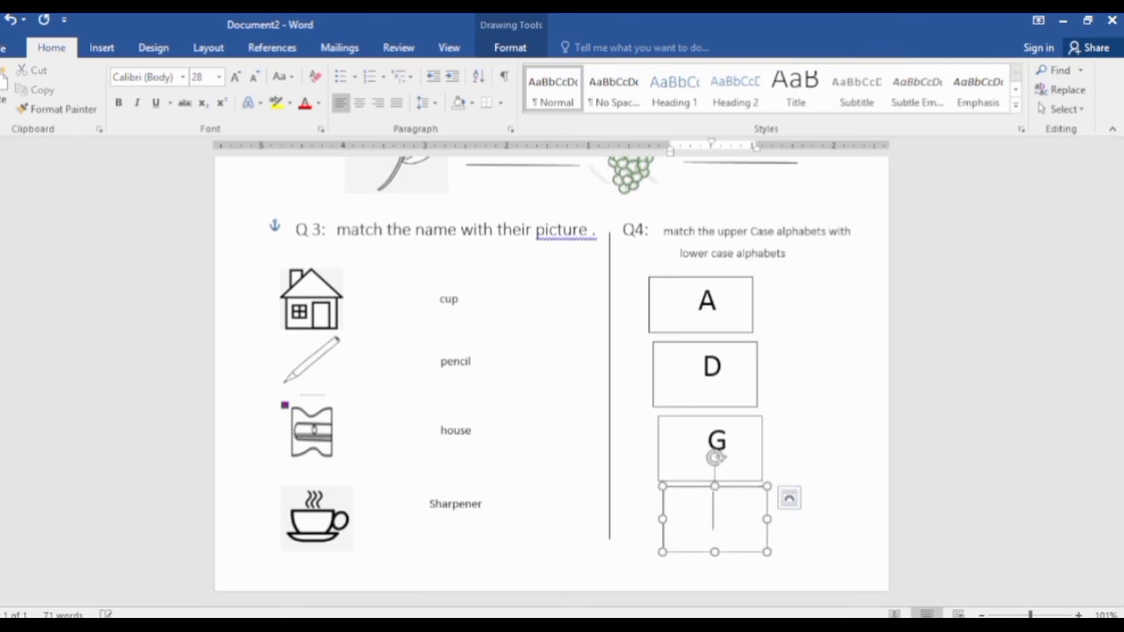
type("H")
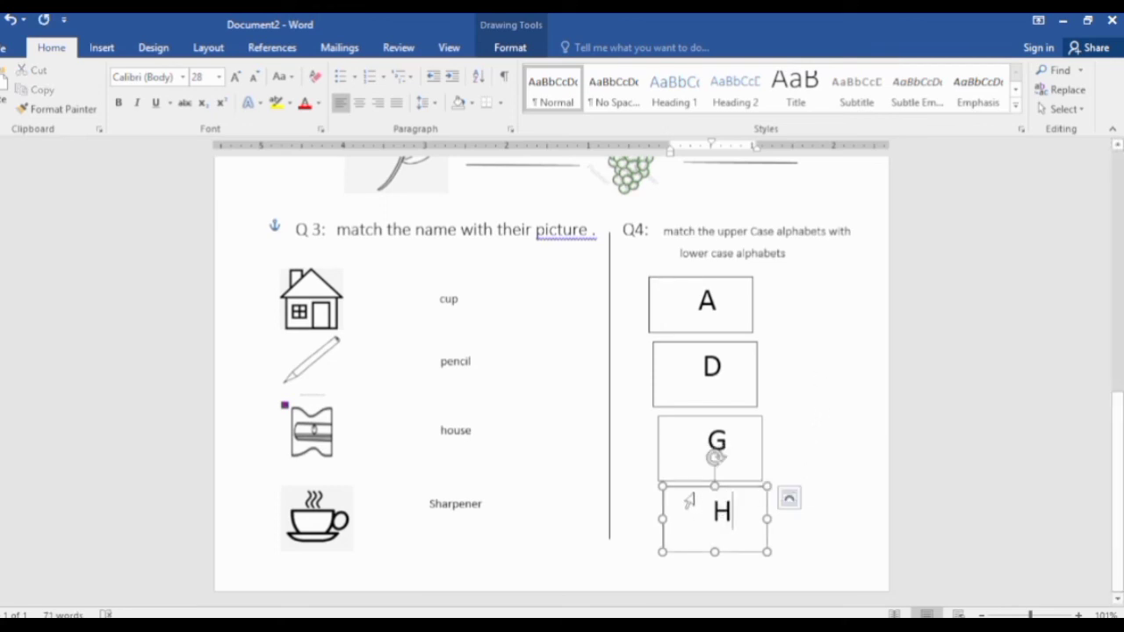
left_click_drag(692, 485, 685, 486)
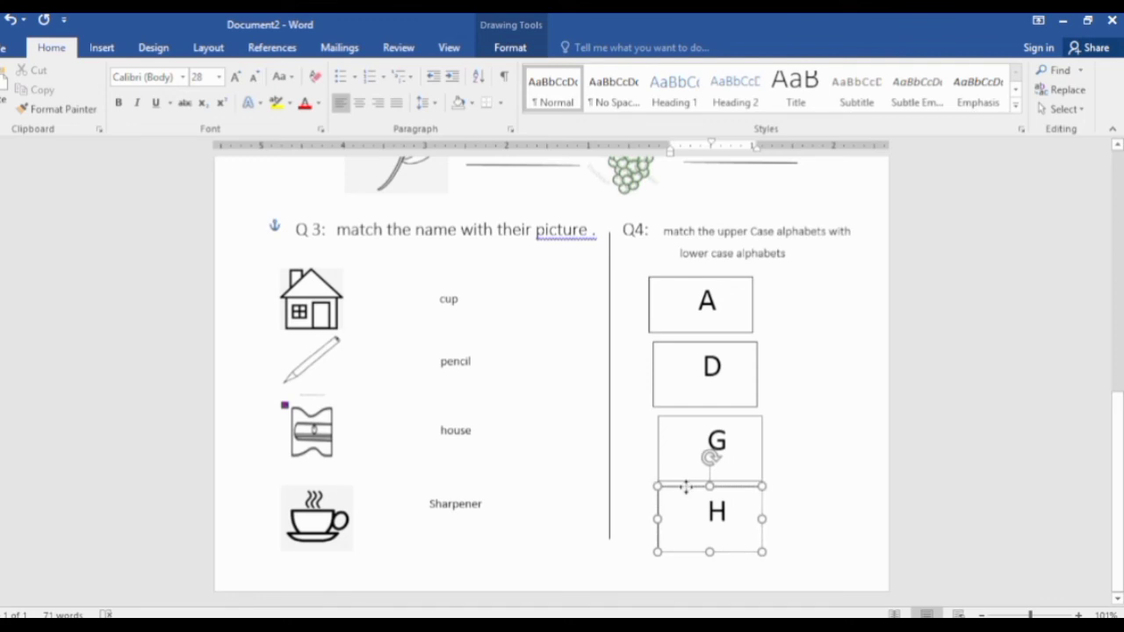
left_click(677, 415)
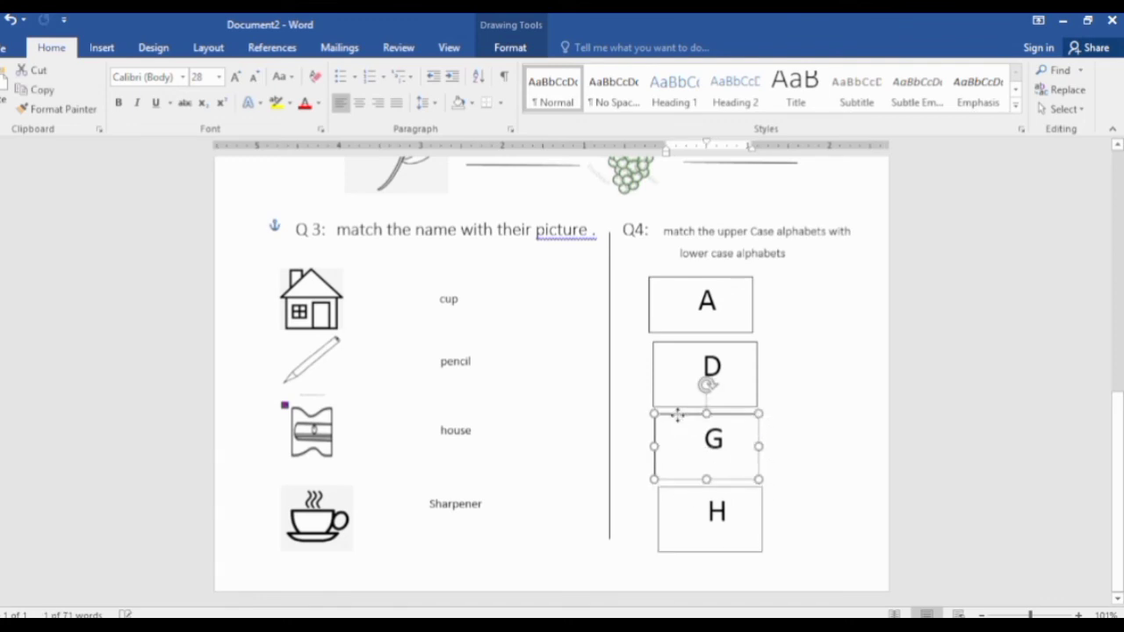
left_click(679, 345)
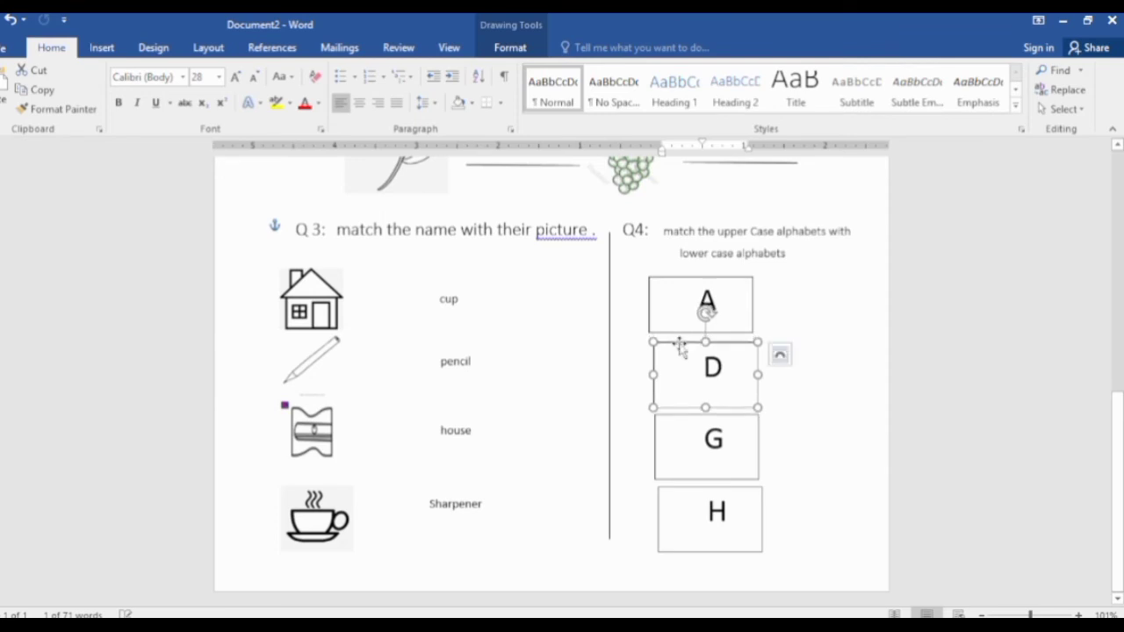
left_click(685, 486)
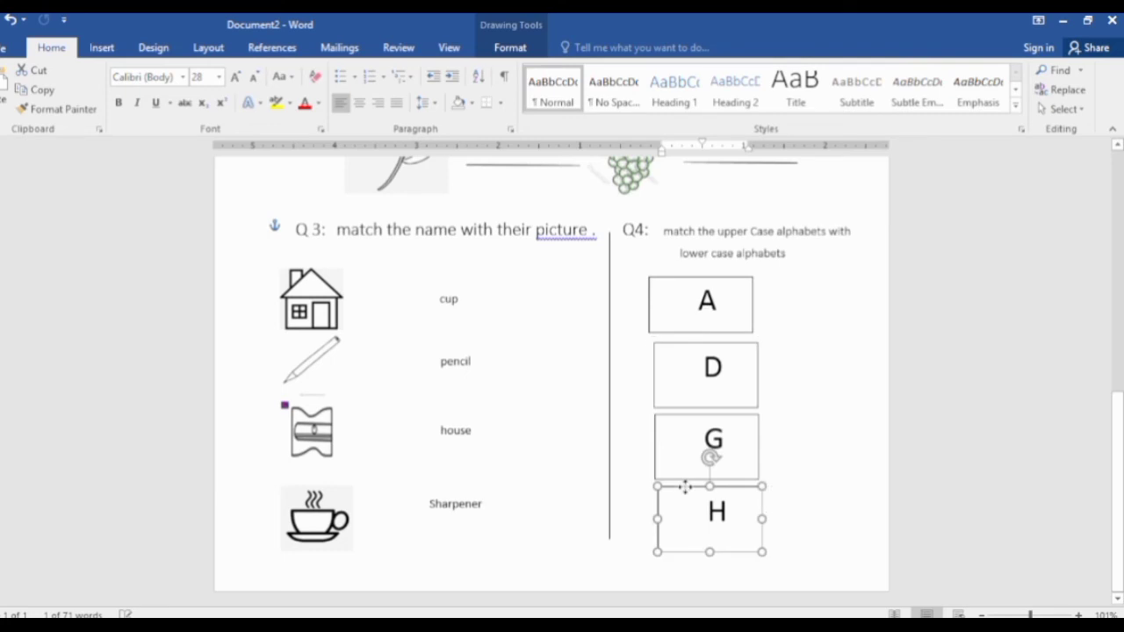
left_click(697, 334)
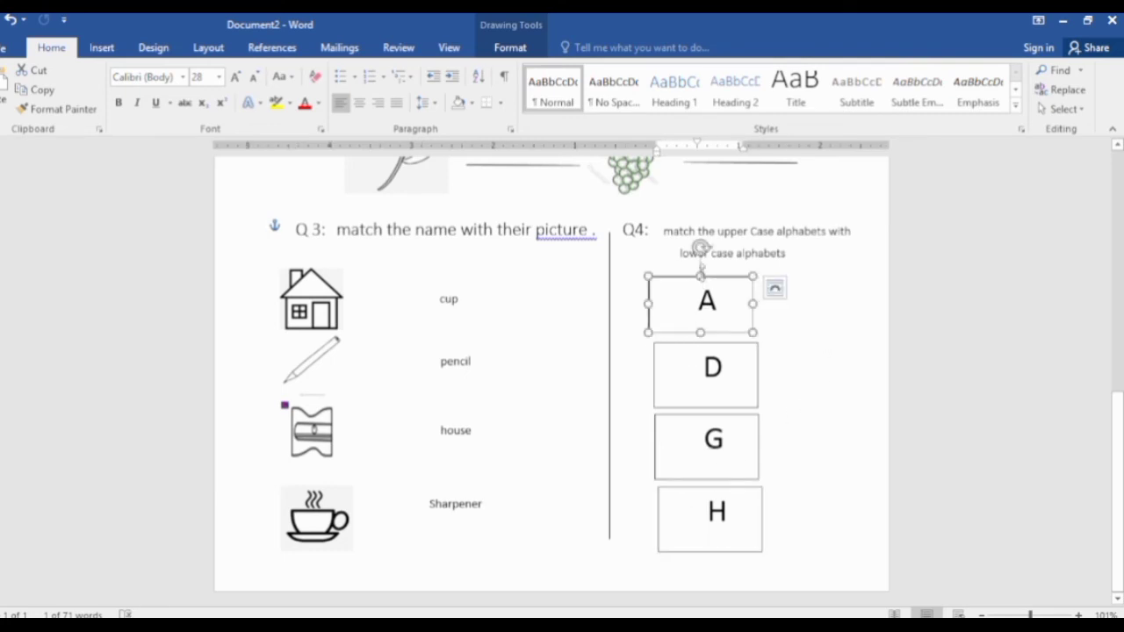
Step: Make the A box taller and narrower, left-align its letter, and move it left toward Q4
left_click_drag(700, 276, 707, 268)
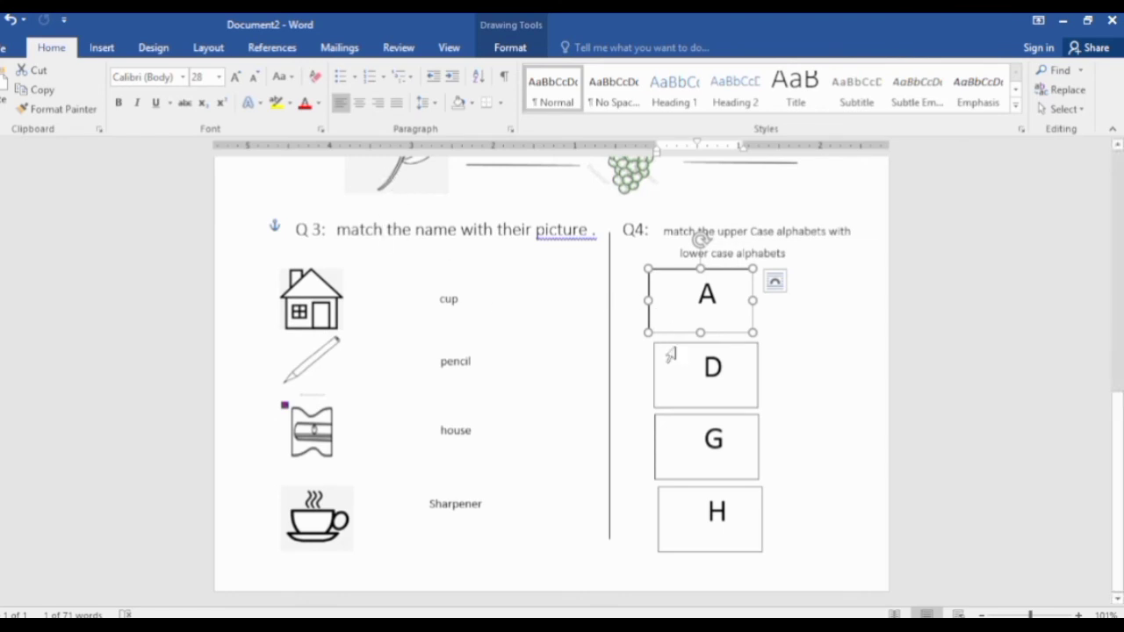
key("Right")
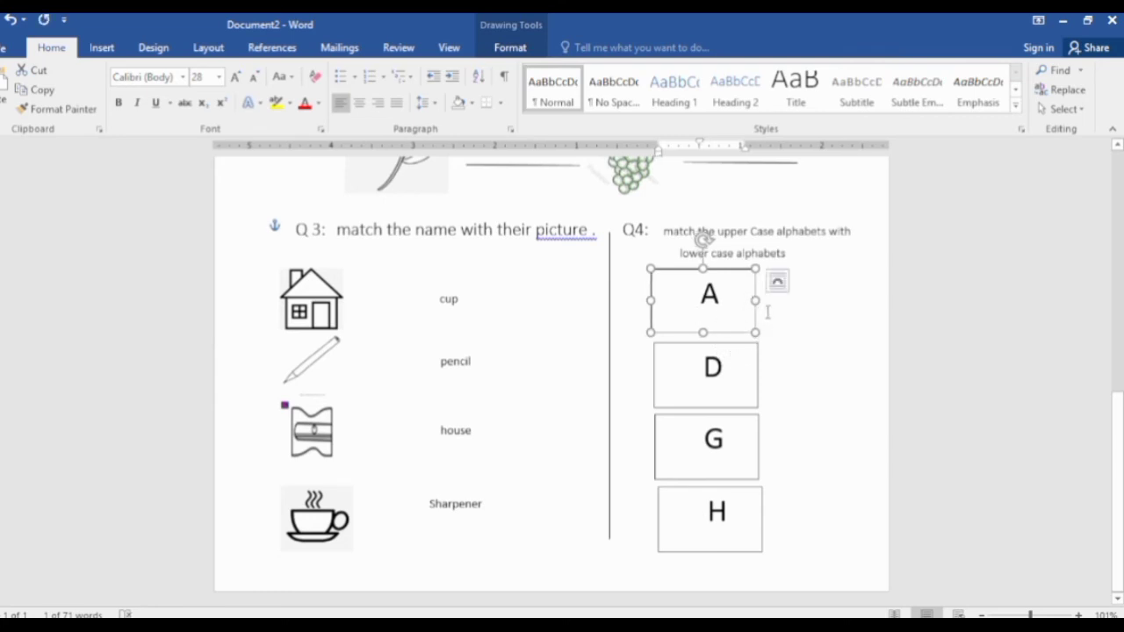
left_click_drag(755, 300, 742, 299)
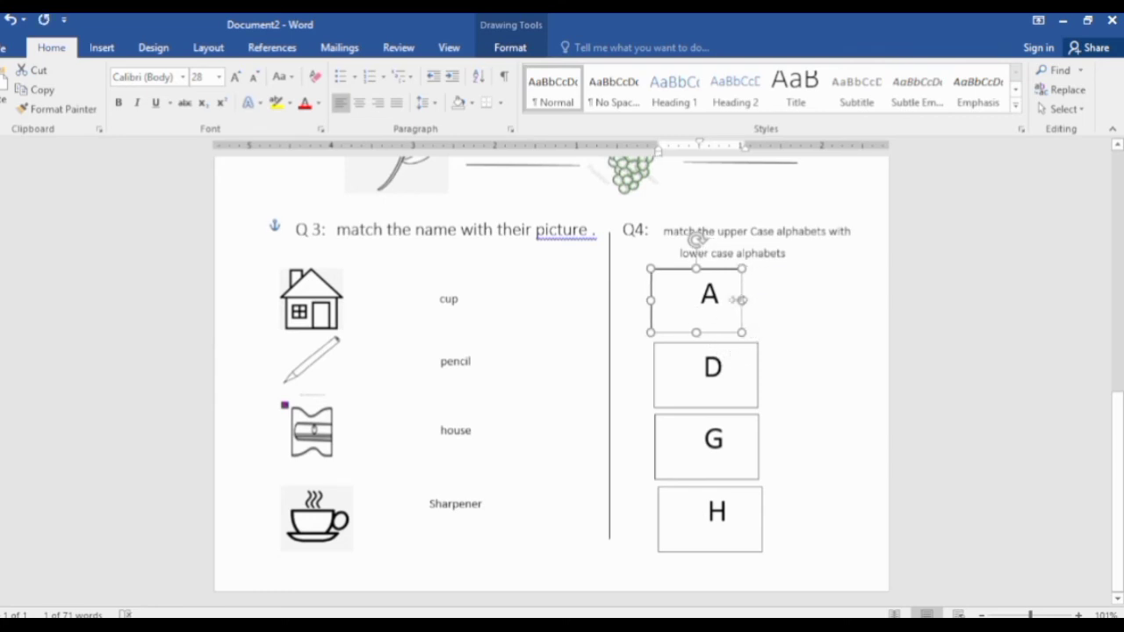
left_click_drag(650, 299, 675, 299)
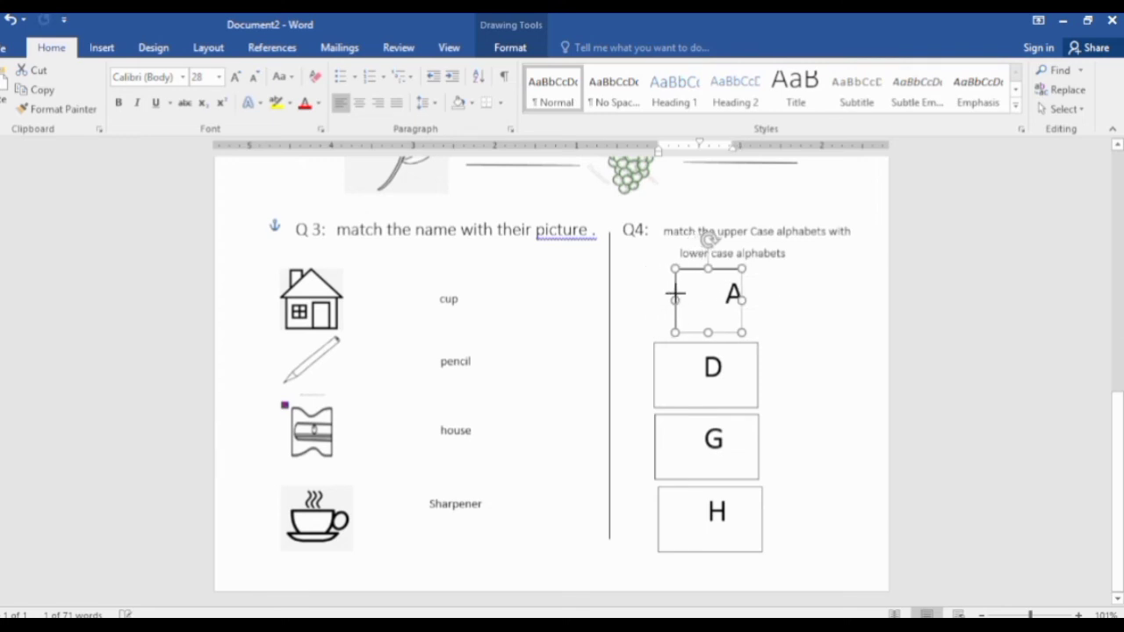
left_click(727, 293)
key("BackSpace")
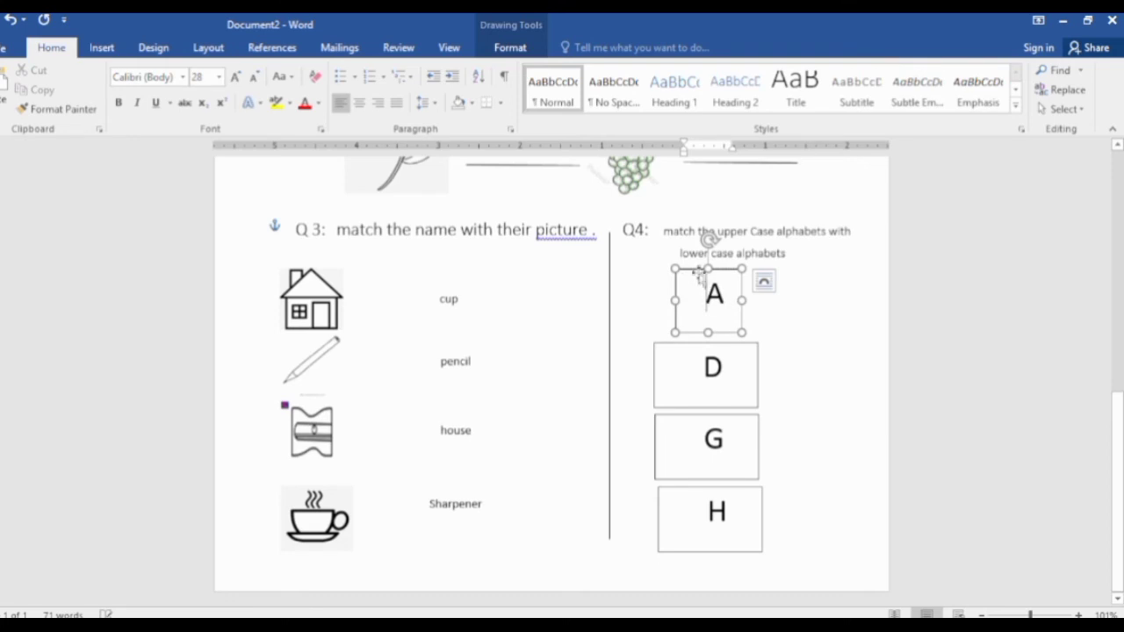
left_click_drag(694, 273, 654, 270)
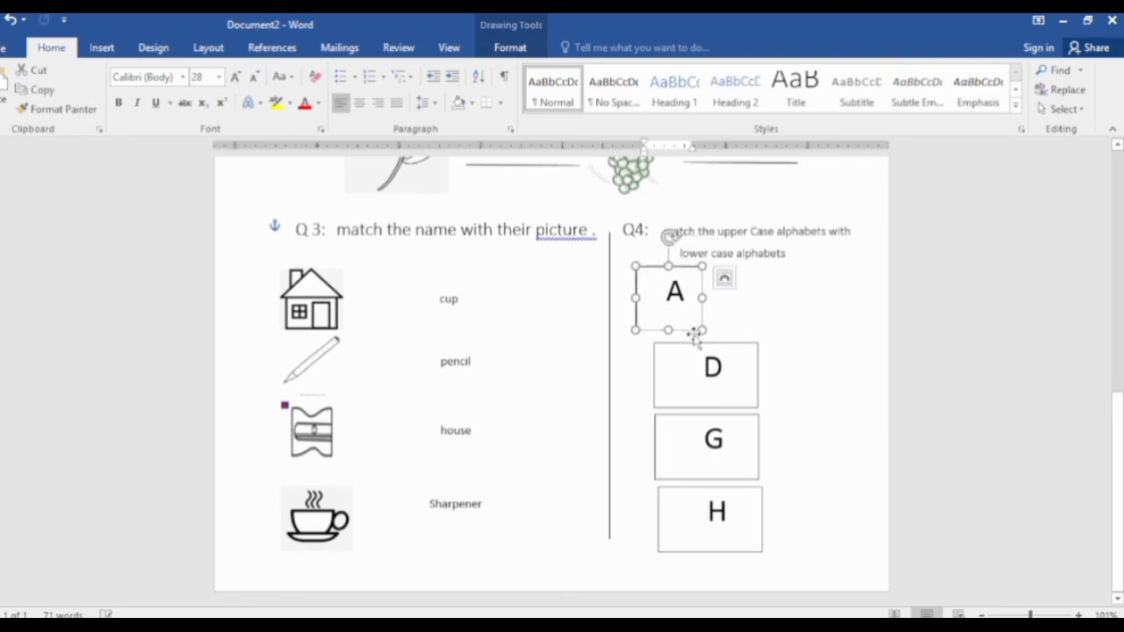
Step: Narrow the D box, shift its letter left, and place it beneath A
left_click_drag(703, 344, 683, 337)
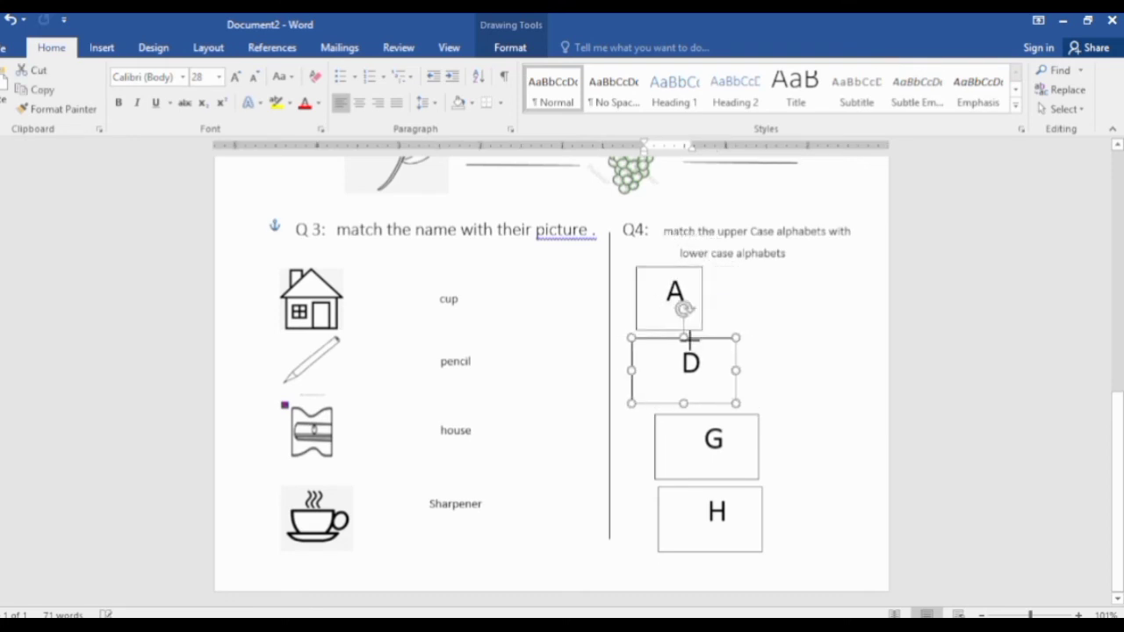
left_click_drag(634, 370, 657, 369)
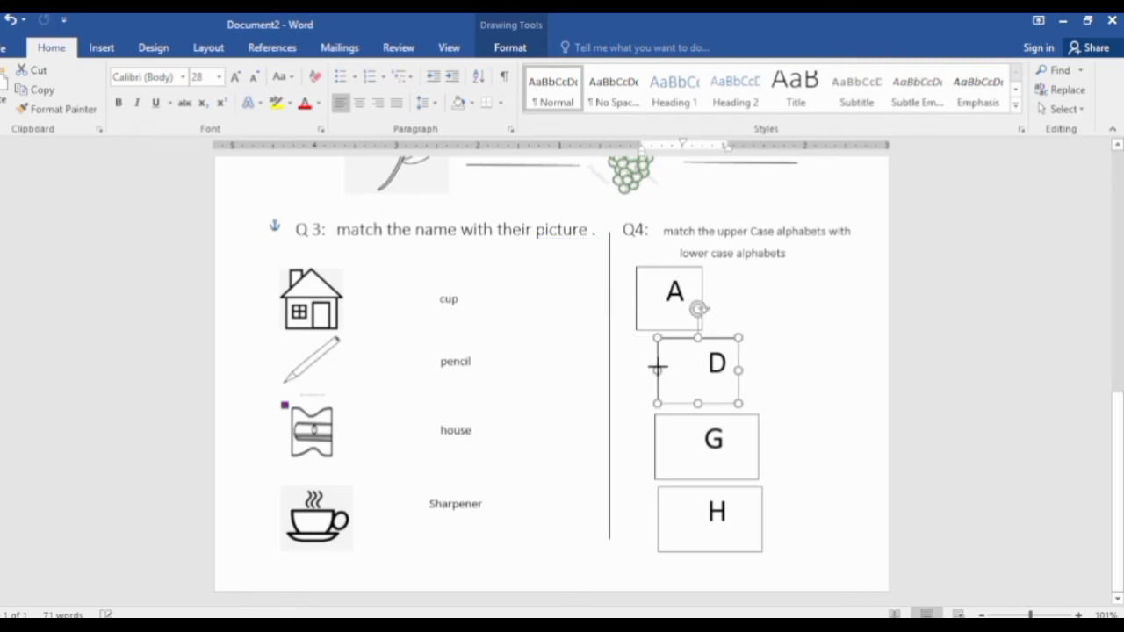
double_click(698, 371)
left_click(709, 367)
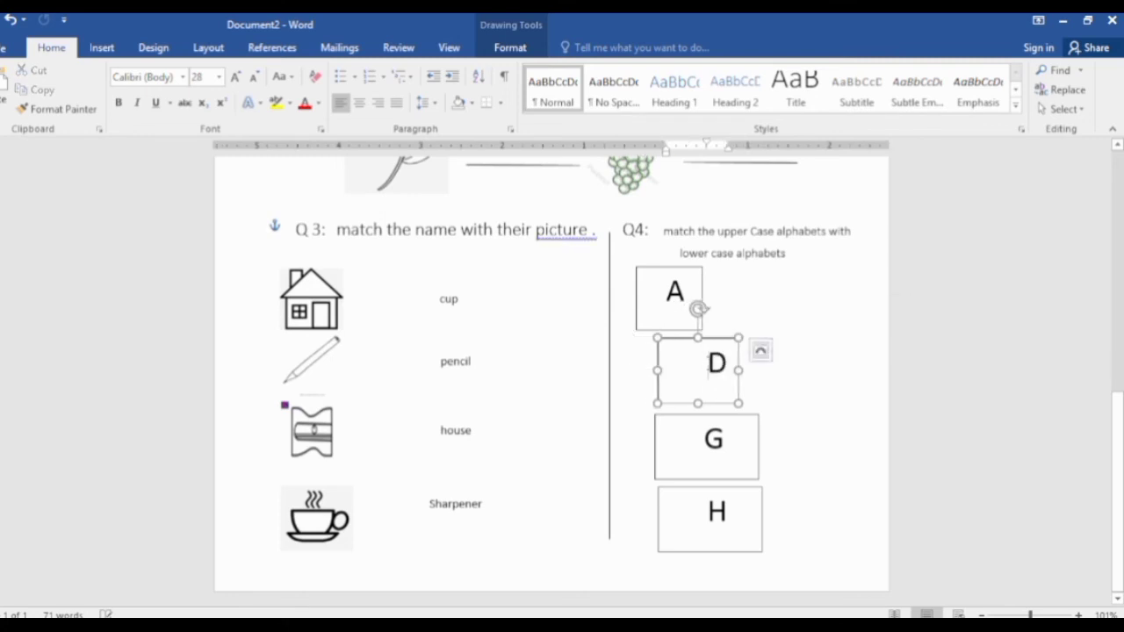
key("BackSpace")
key("BackSpace")
key("BackSpace")
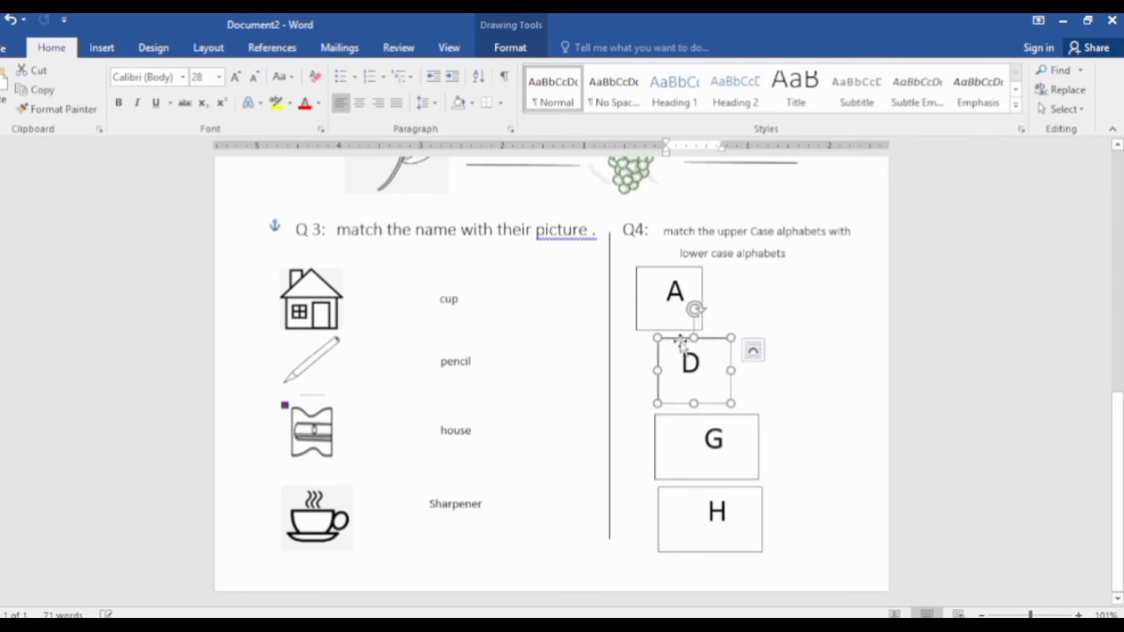
left_click_drag(683, 342, 668, 338)
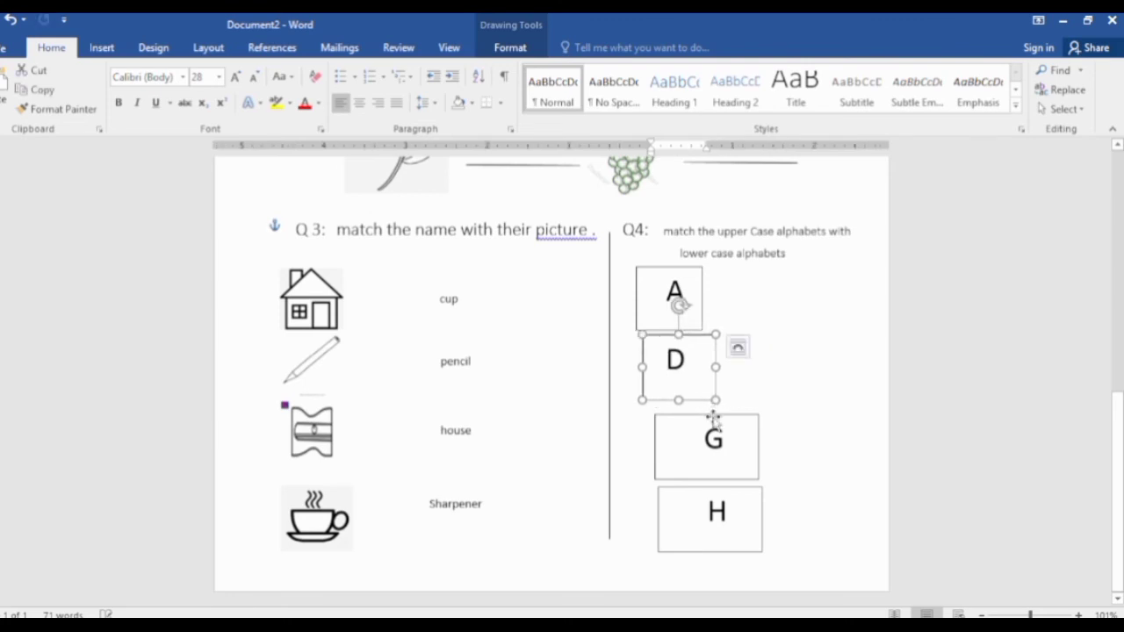
Step: Move the G and H boxes left under D, narrow them, and left-align their letters
left_click_drag(711, 415, 700, 408)
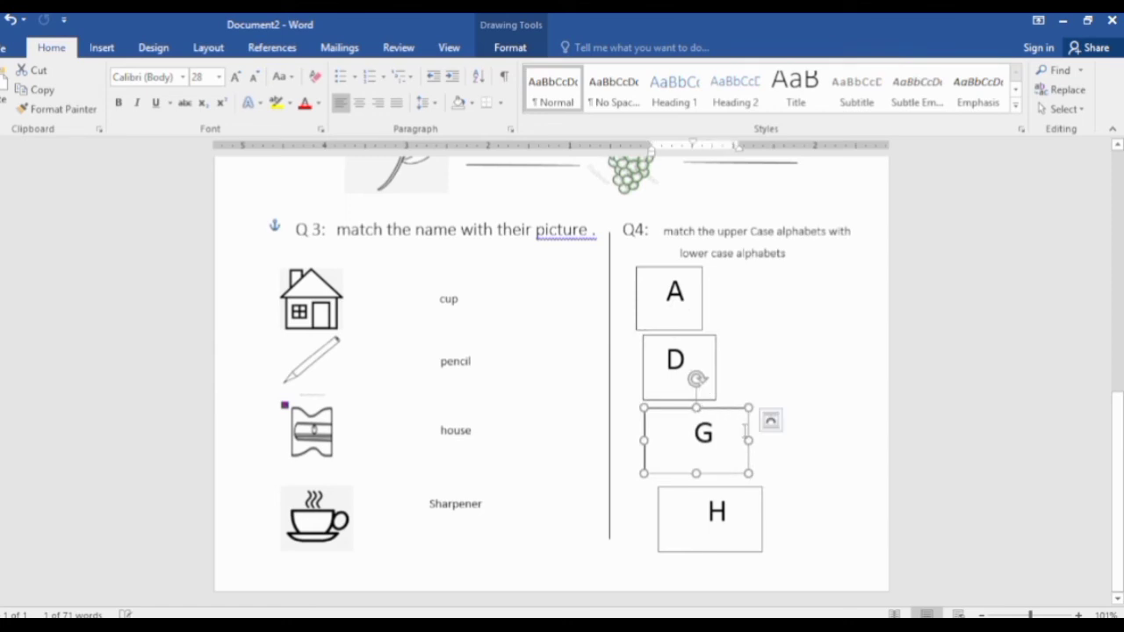
left_click_drag(748, 441, 725, 434)
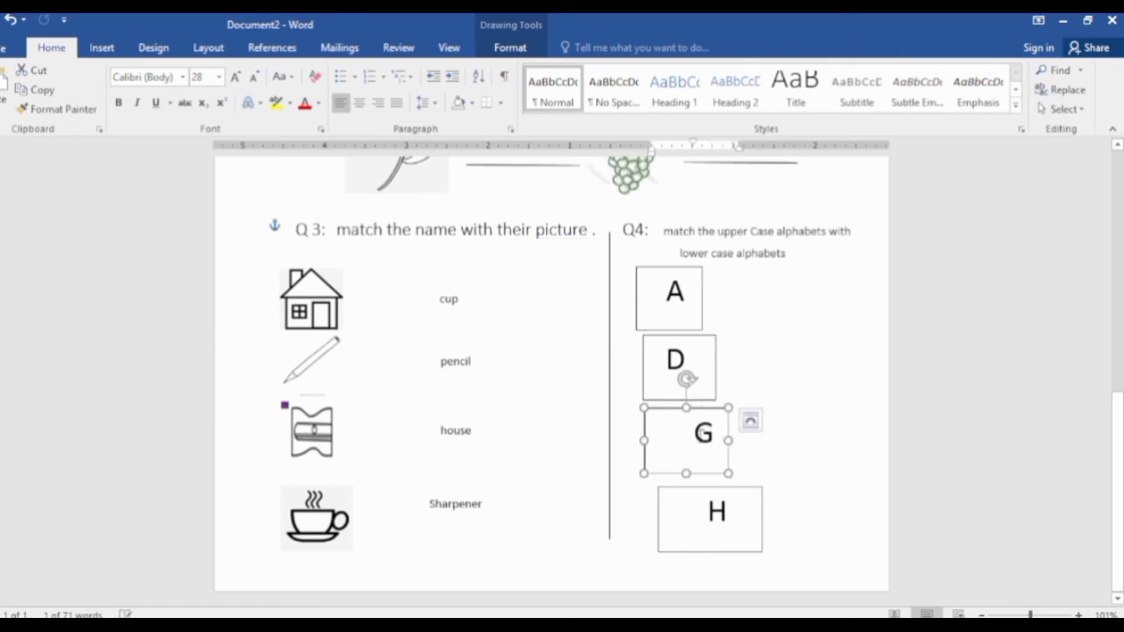
key("BackSpace")
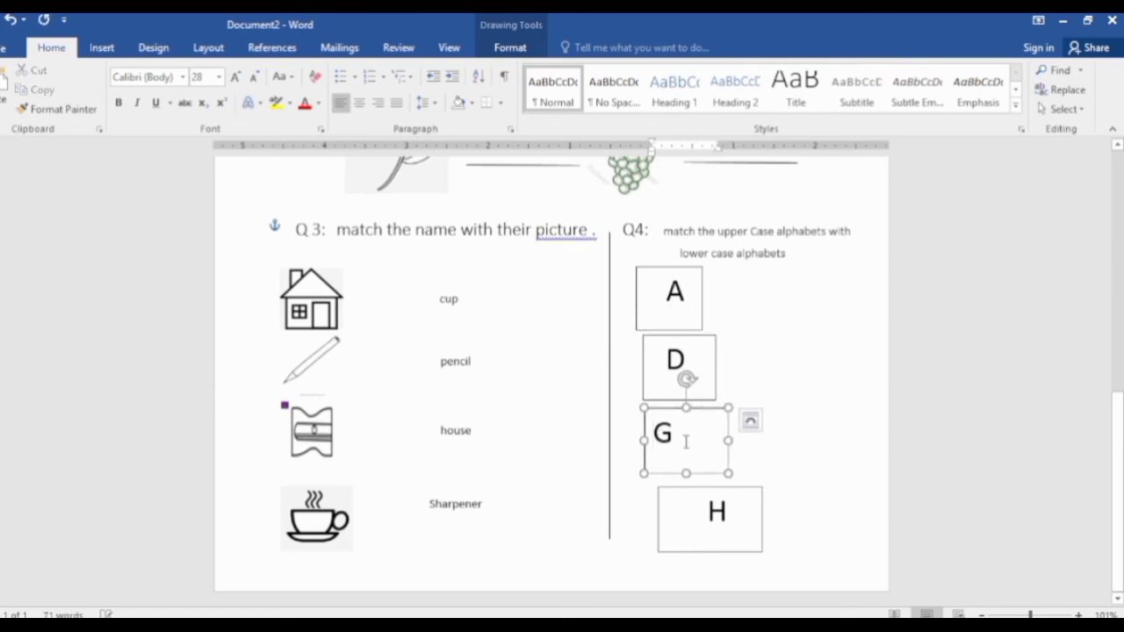
left_click_drag(728, 439, 719, 439)
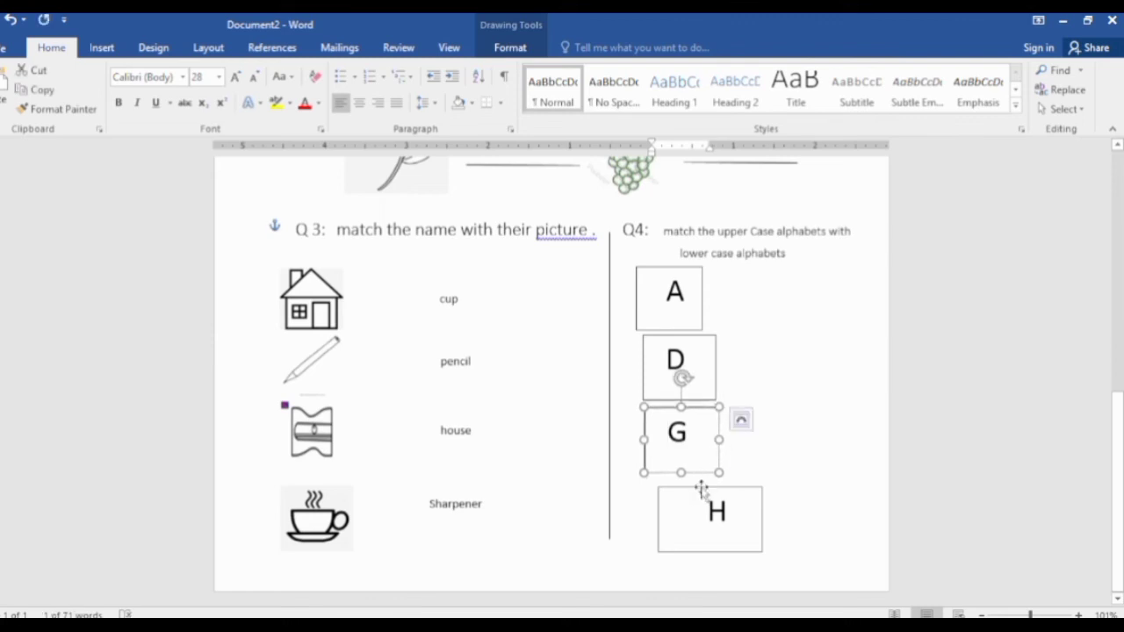
left_click_drag(701, 490, 690, 485)
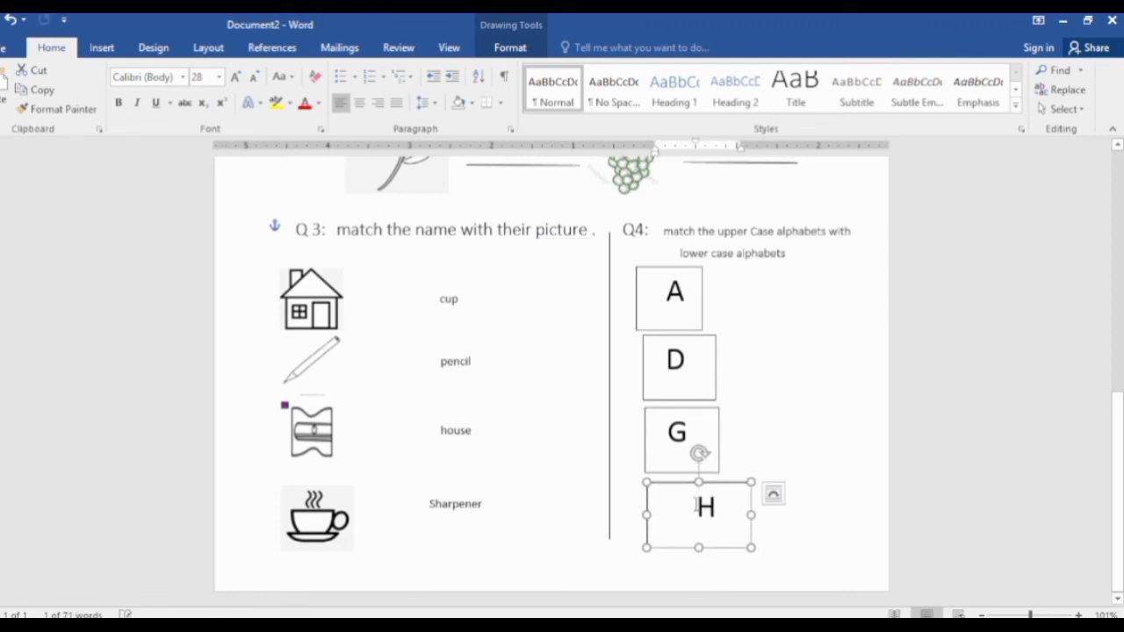
left_click(697, 505)
key("BackSpace")
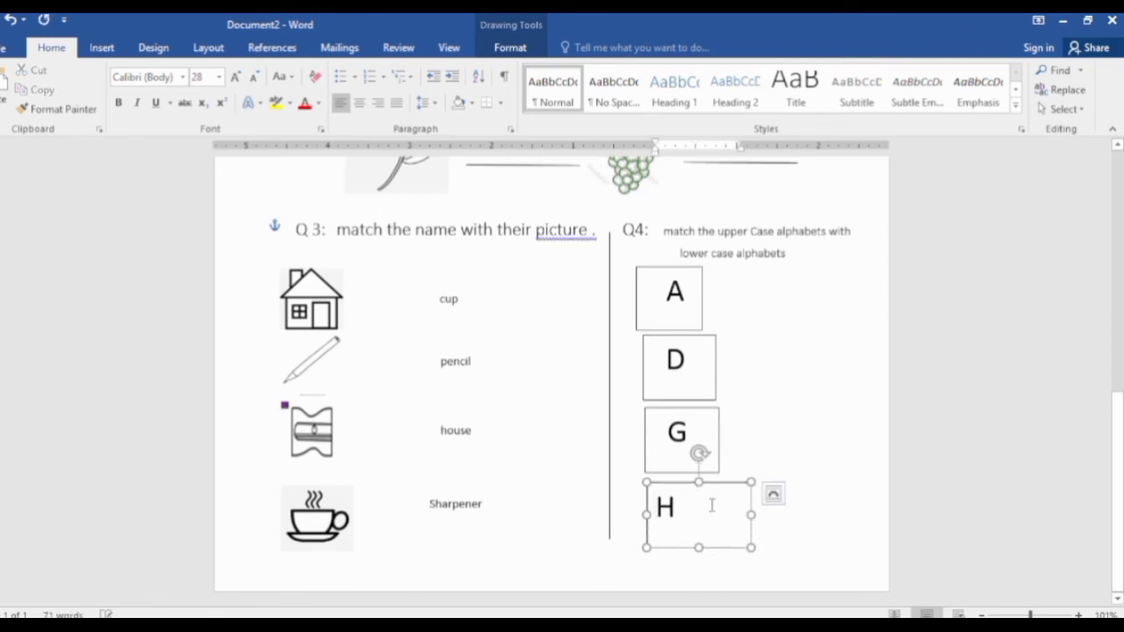
left_click_drag(751, 515, 723, 512)
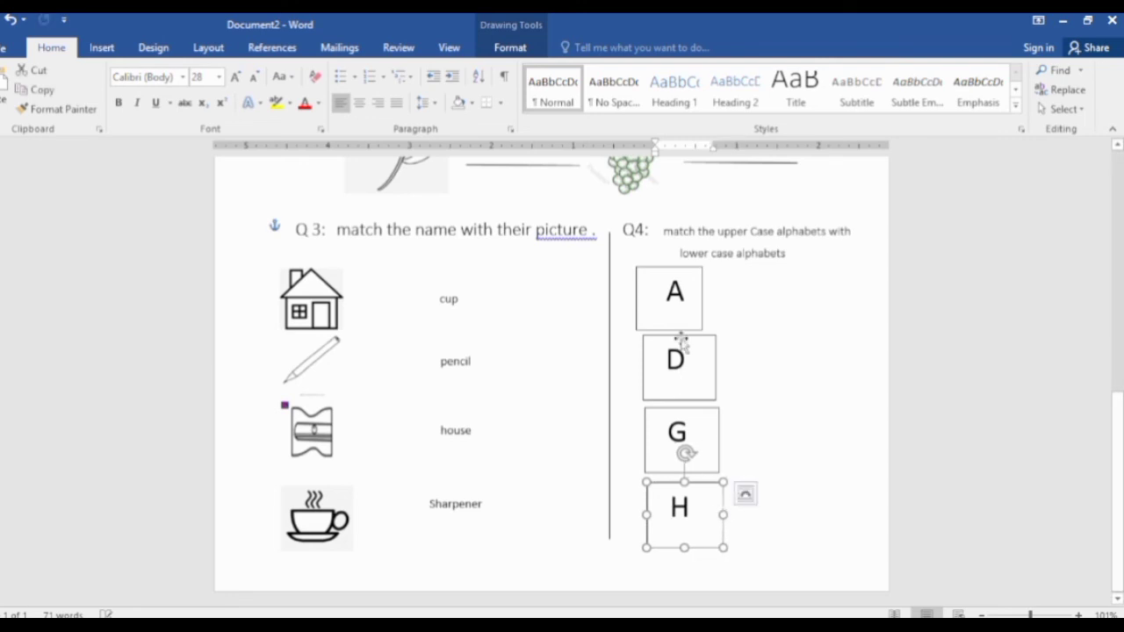
Step: Fine-tune the D, G, H and A box widths so the column lines up evenly
left_click(681, 341)
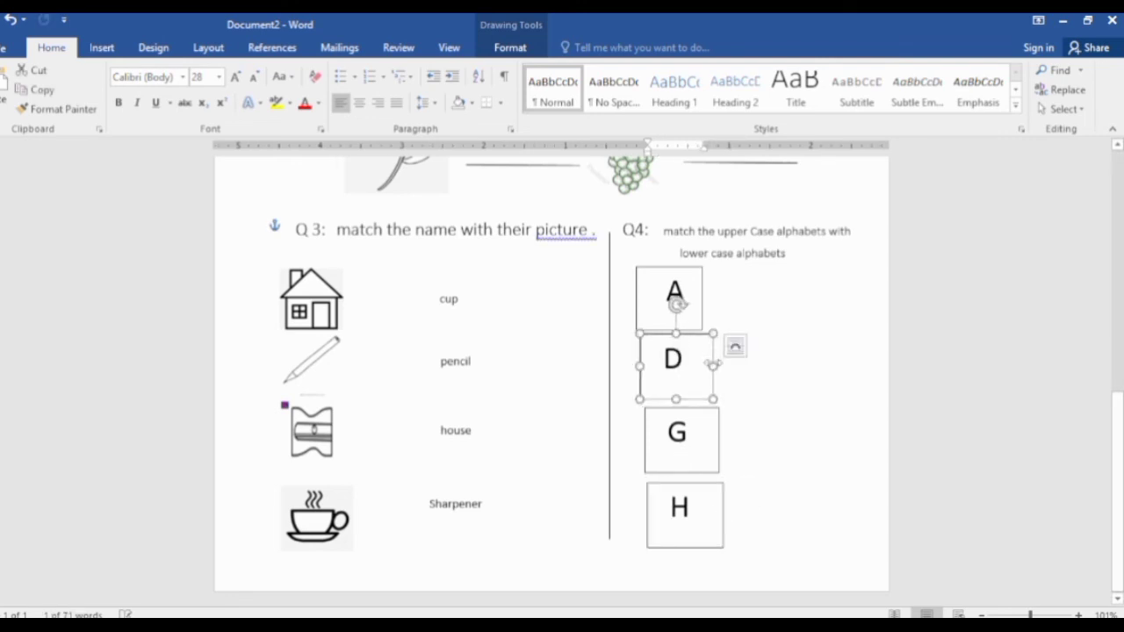
left_click_drag(713, 364, 710, 364)
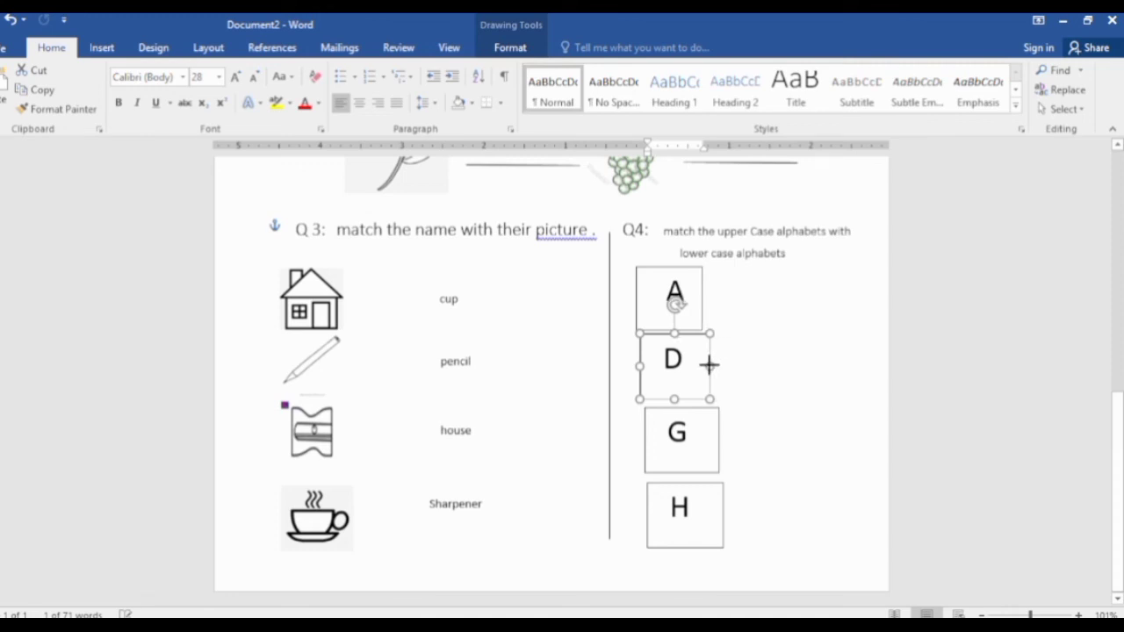
left_click(719, 437)
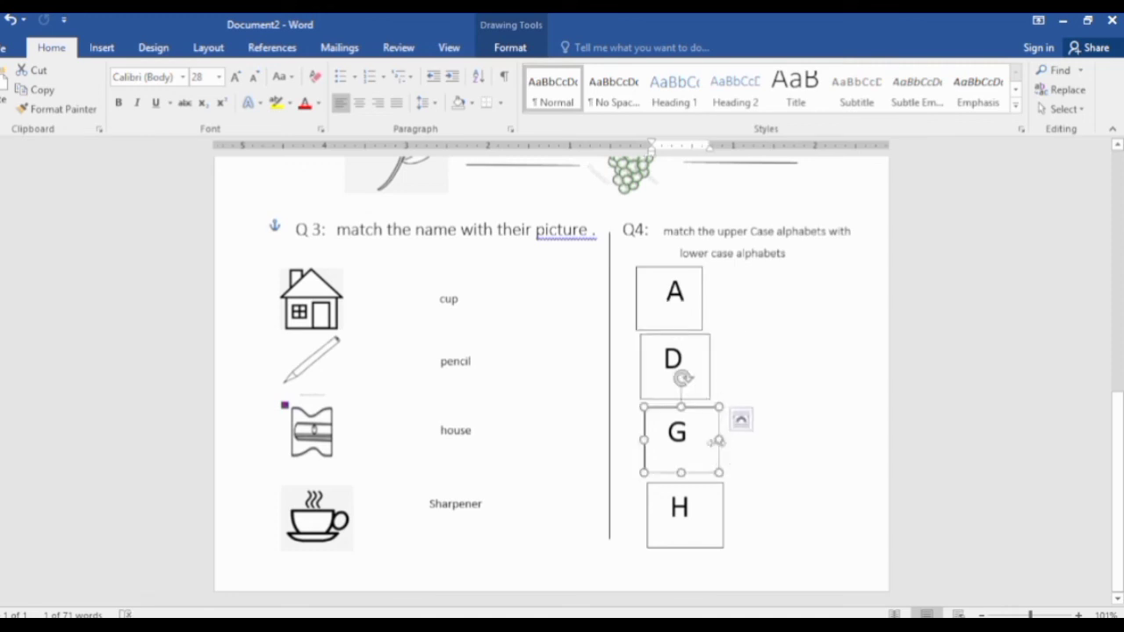
left_click_drag(718, 441, 703, 476)
left_click(710, 482)
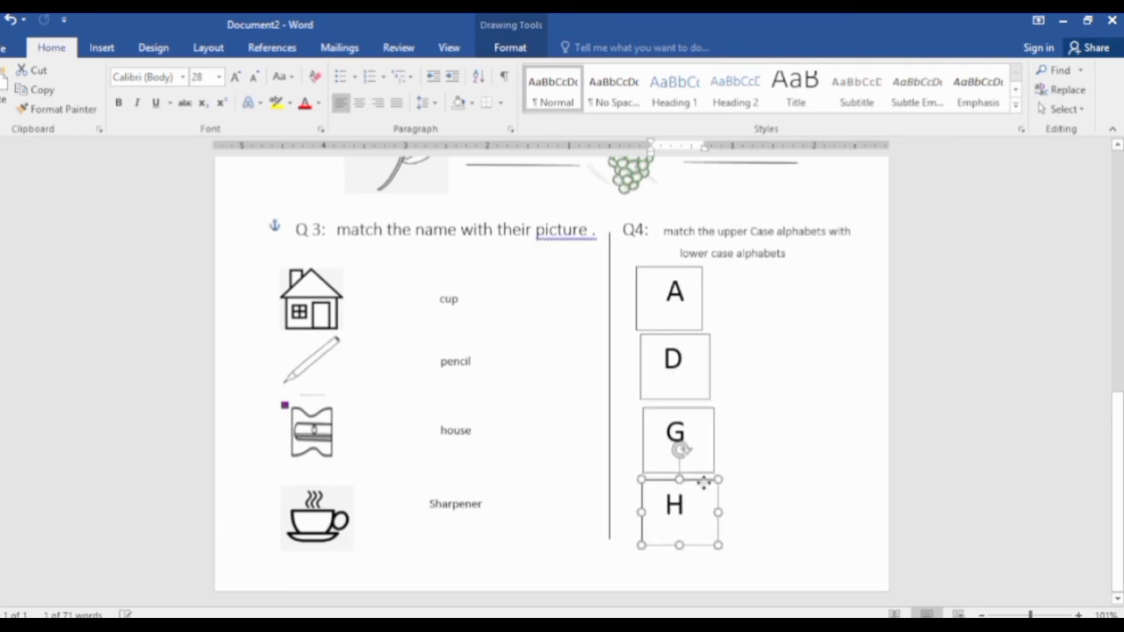
left_click(702, 307)
left_click_drag(701, 299, 709, 299)
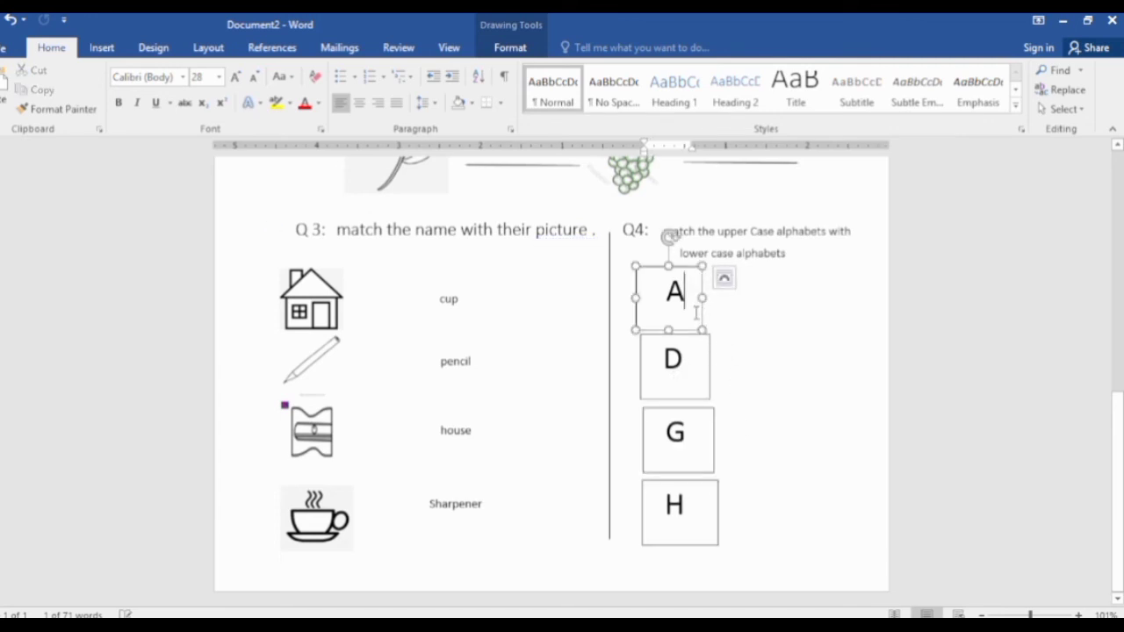
Step: Select the A, D, G and H boxes together and Ctrl-drag a copy of the column right
left_click(777, 360)
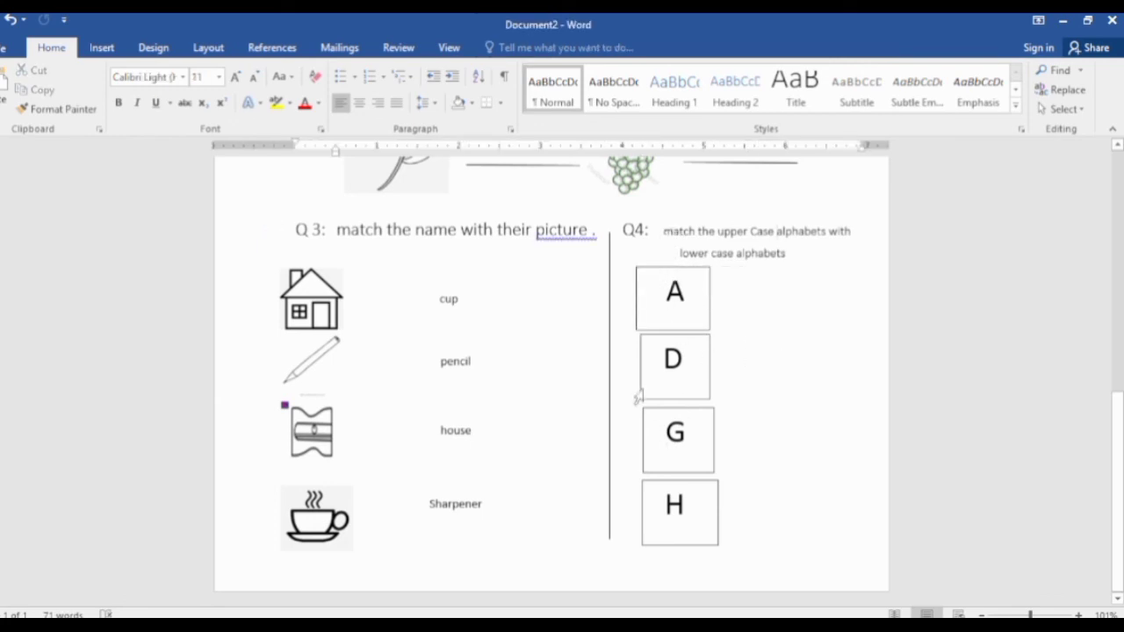
left_click(652, 268)
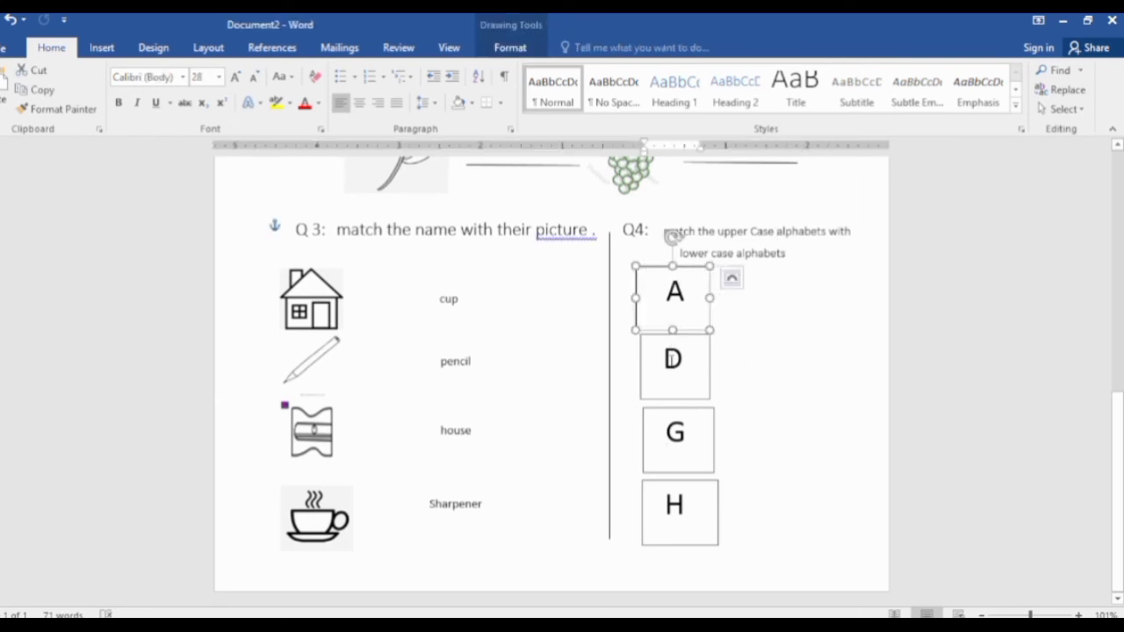
left_click(655, 336, "shift")
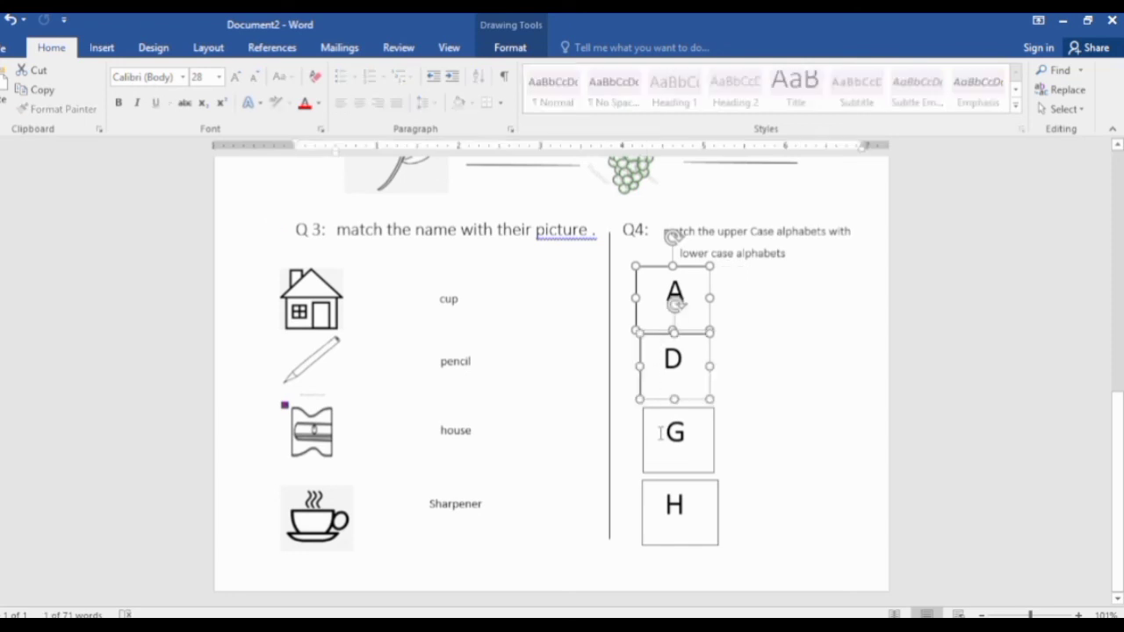
left_click(660, 410, "shift")
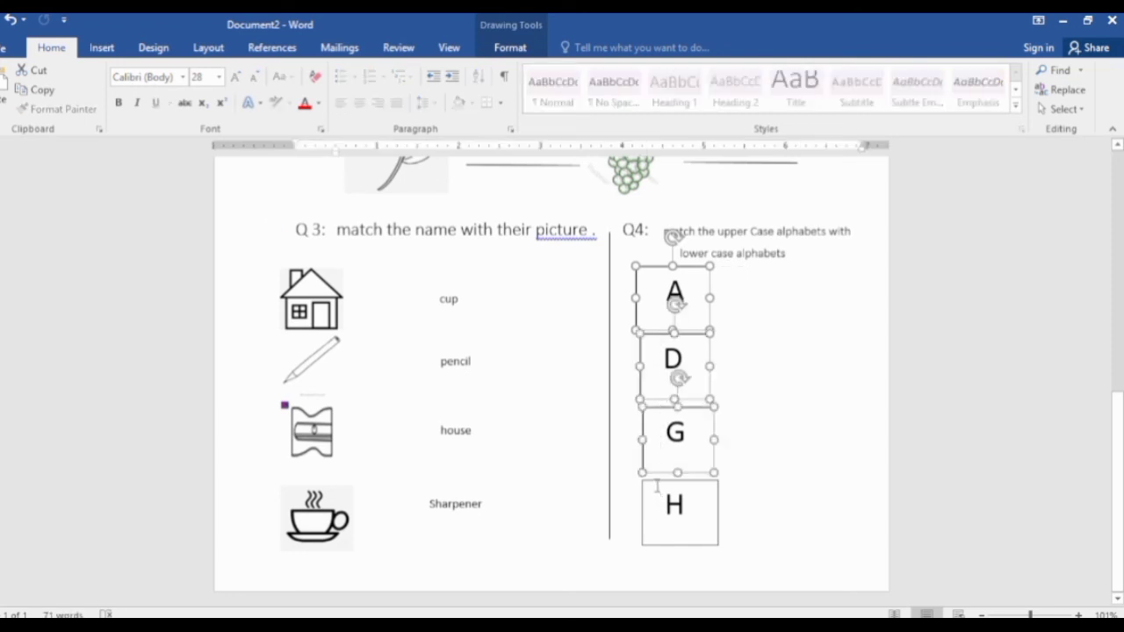
left_click(647, 481, "shift")
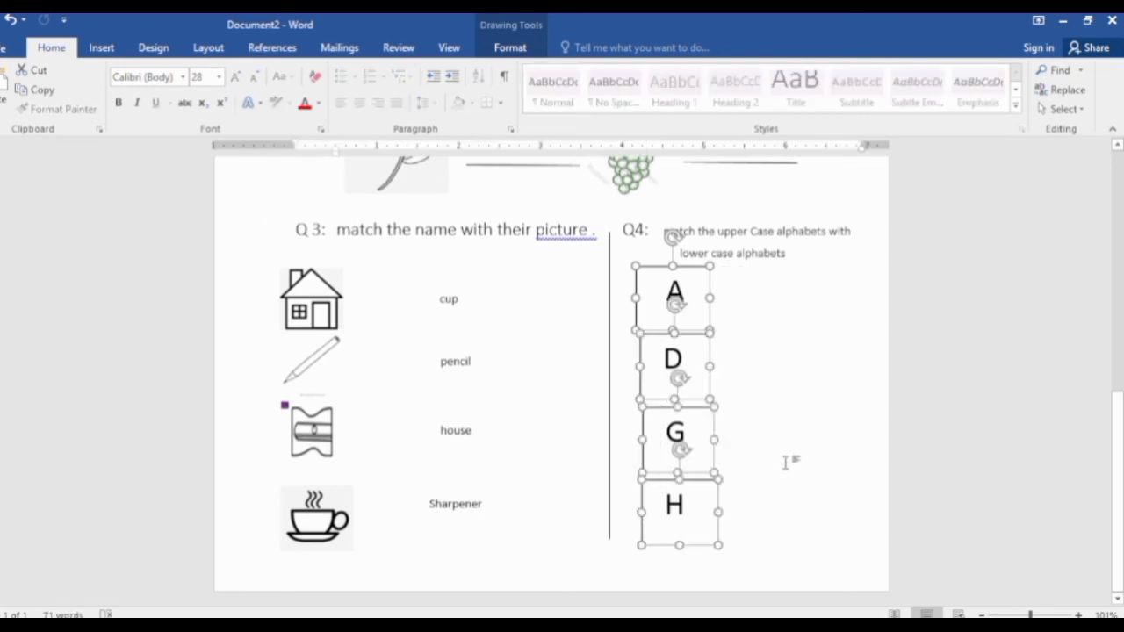
mouse_move(661, 270)
left_mouse_down()
mouse_move(673, 283)
mouse_move(787, 274)
left_mouse_up()
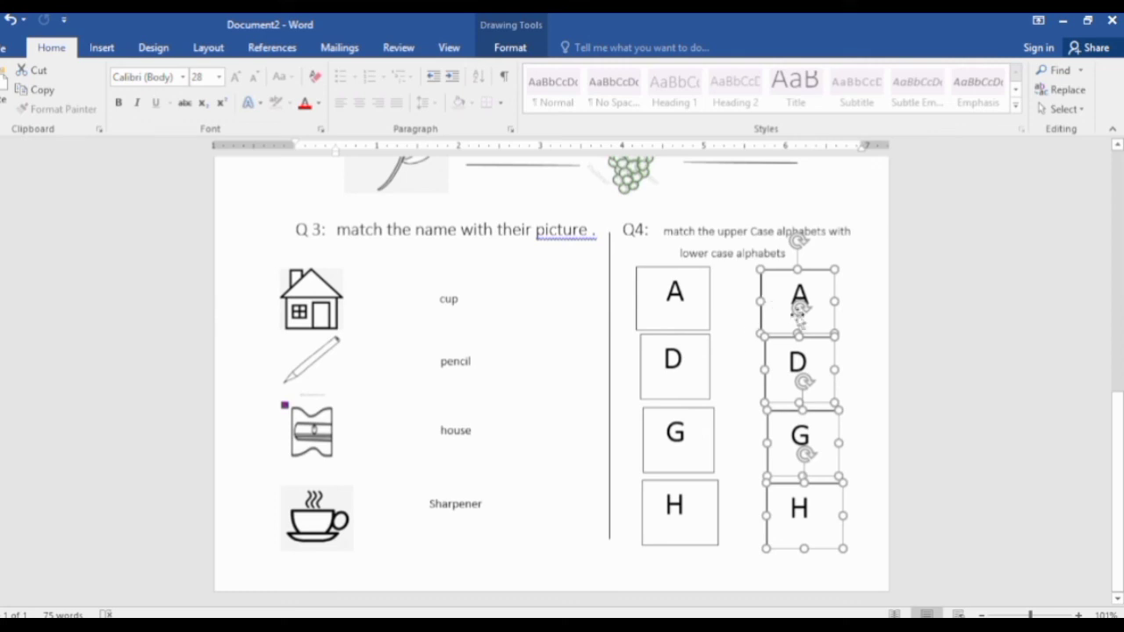
Step: Retype the copied right-column letters as lowercase h, g, e and a
left_click(814, 288)
left_click_drag(811, 293, 790, 298)
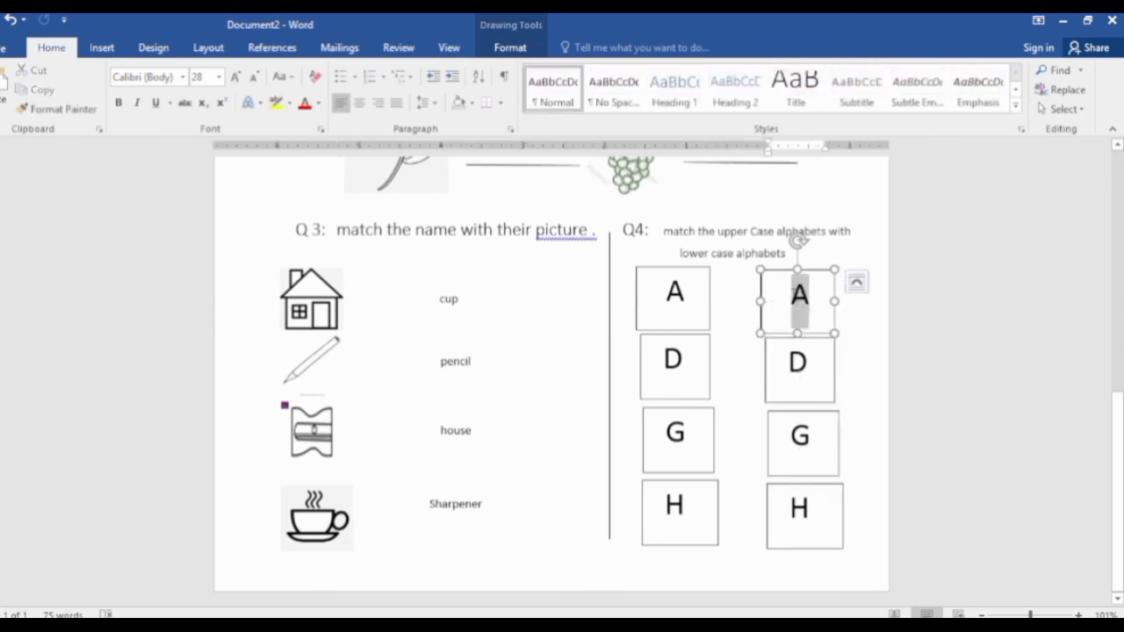
type("h")
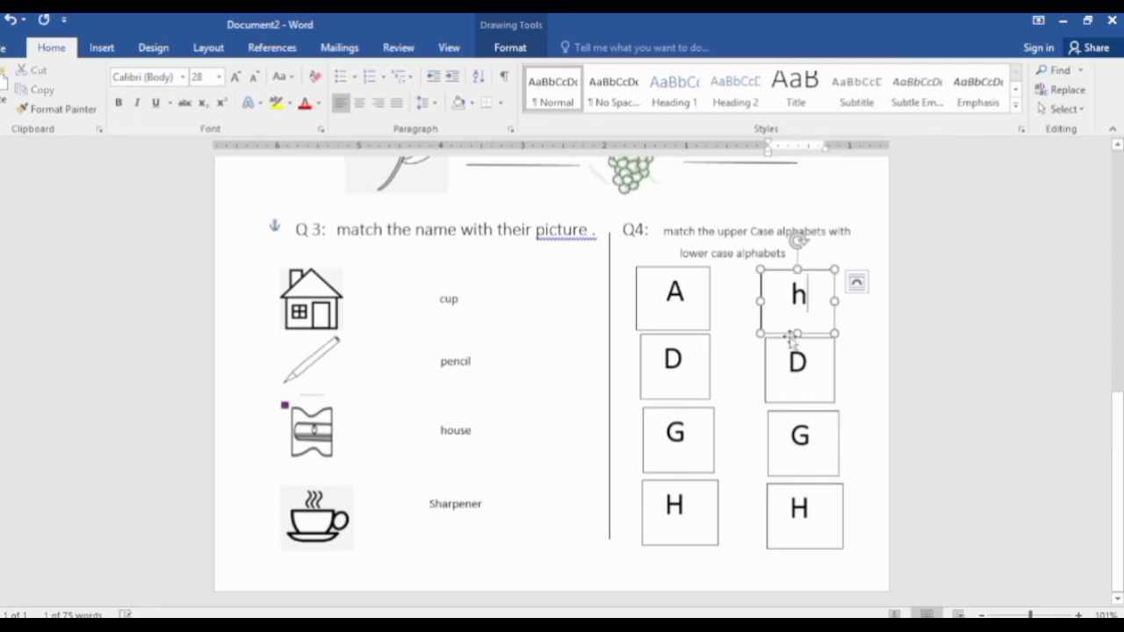
left_click_drag(810, 362, 788, 371)
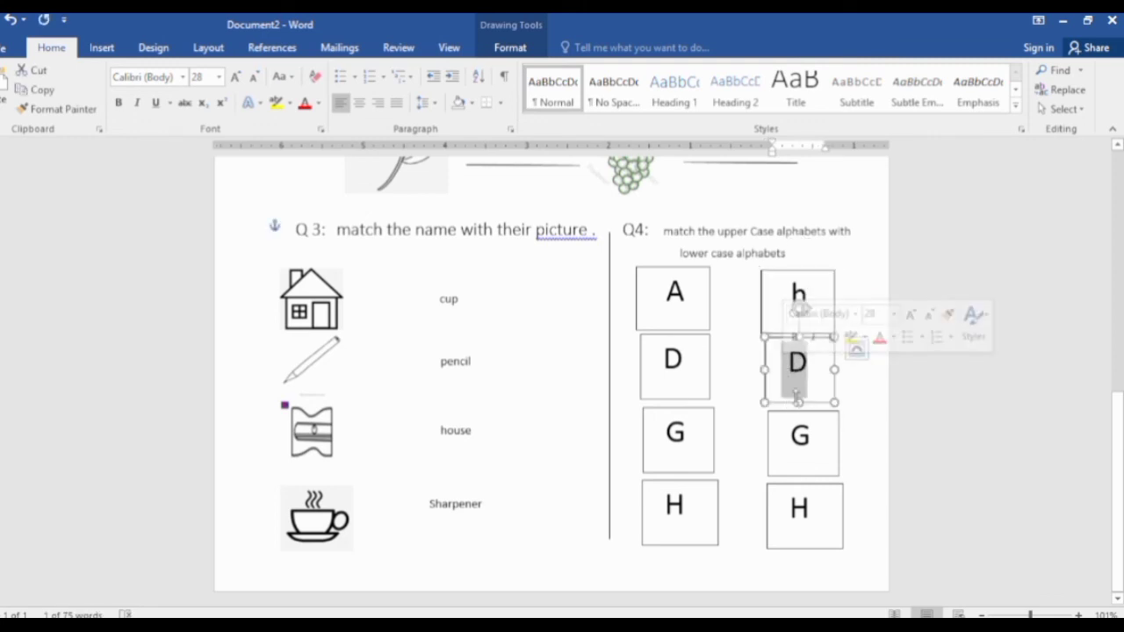
type("g")
left_click_drag(809, 439, 796, 446)
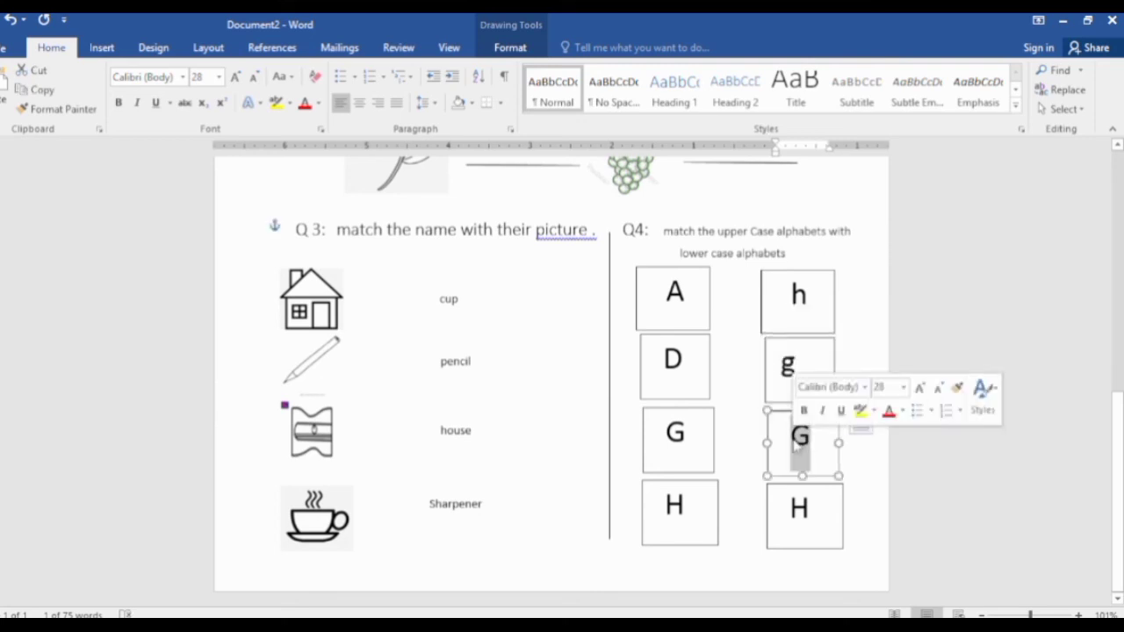
type("e")
left_click_drag(816, 505, 796, 518)
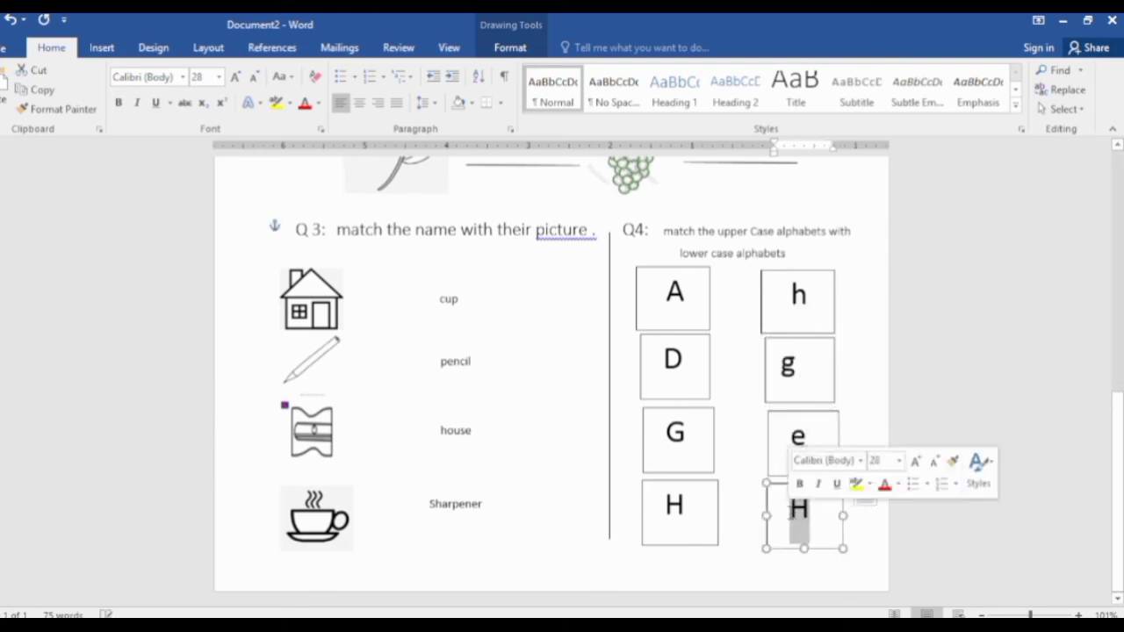
type("a")
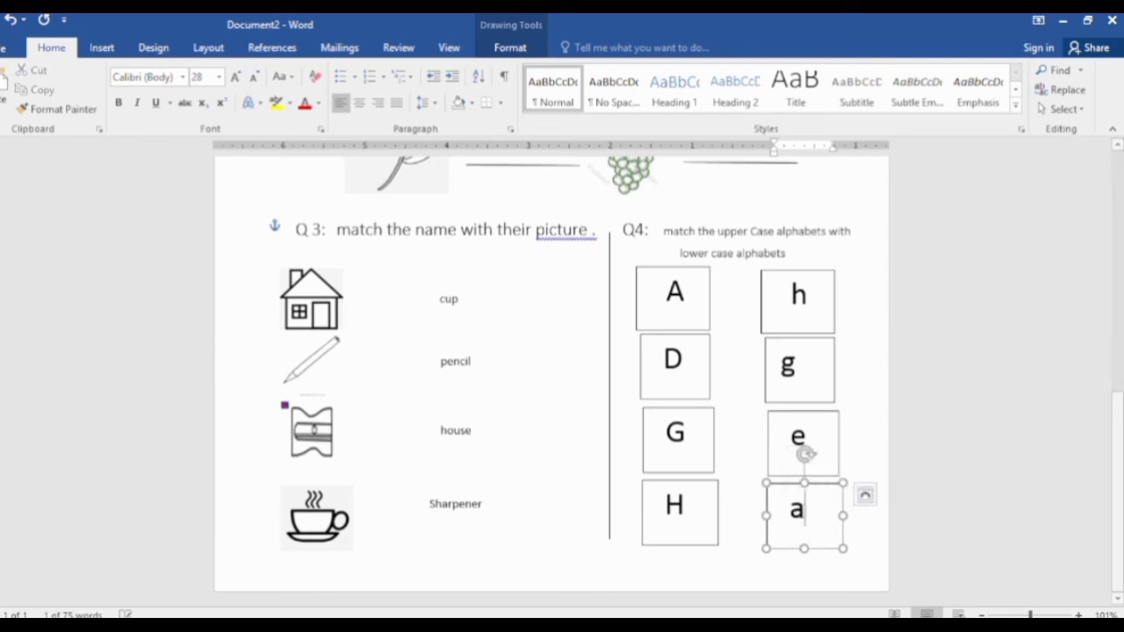
Step: Change the third left box from G to E and its right-hand partner to d
left_click(823, 369)
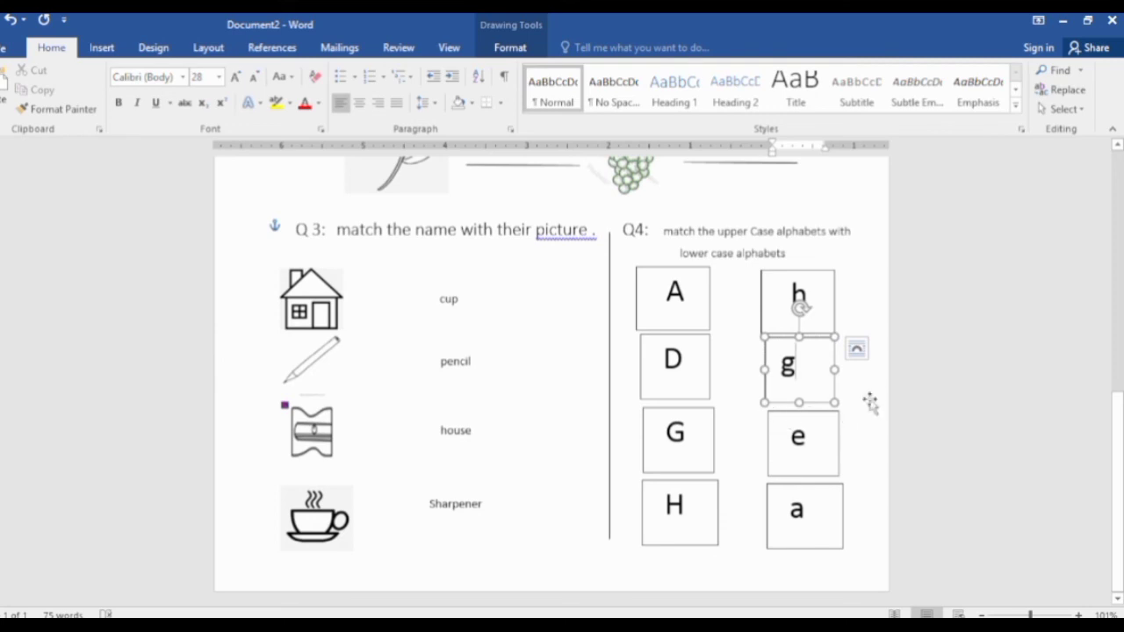
left_click(658, 274)
left_click(665, 268)
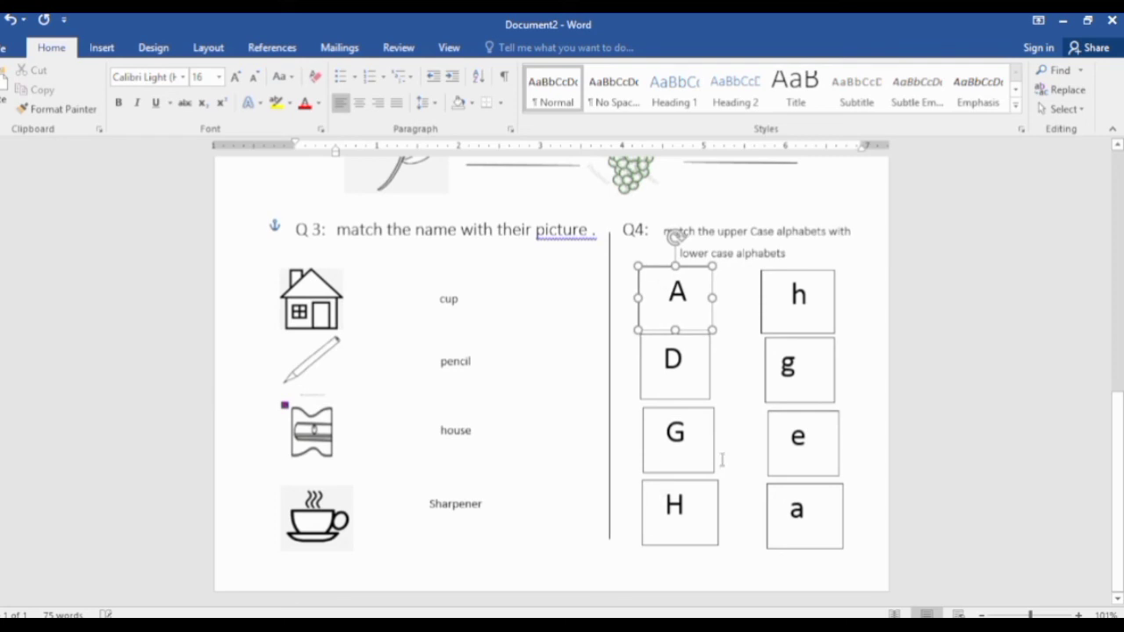
left_click(665, 232)
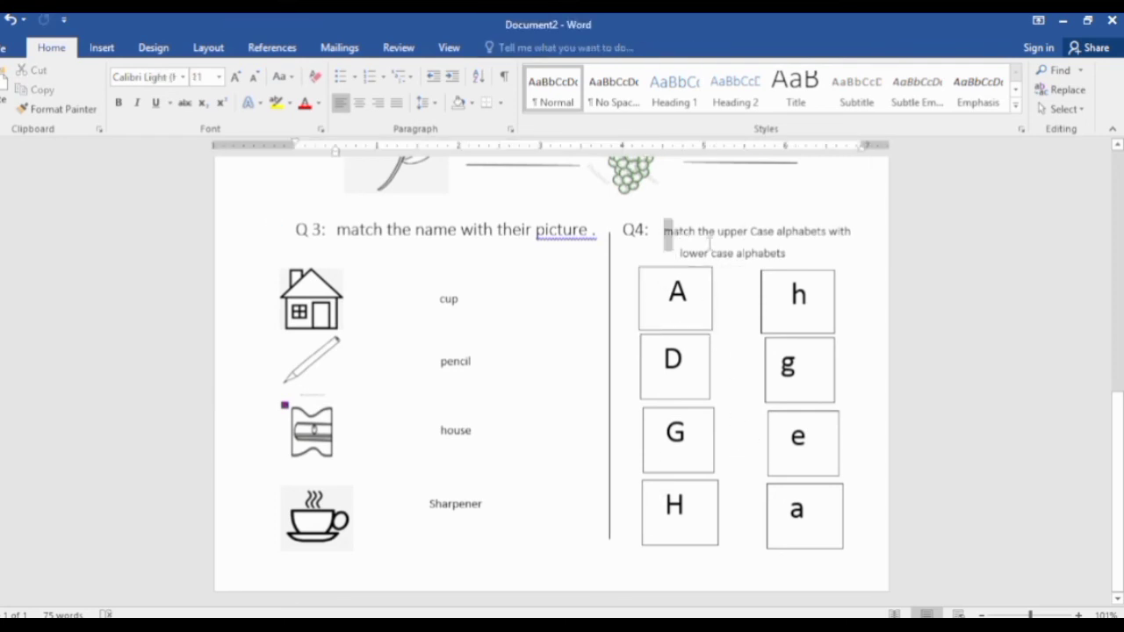
left_click_drag(709, 244, 848, 268)
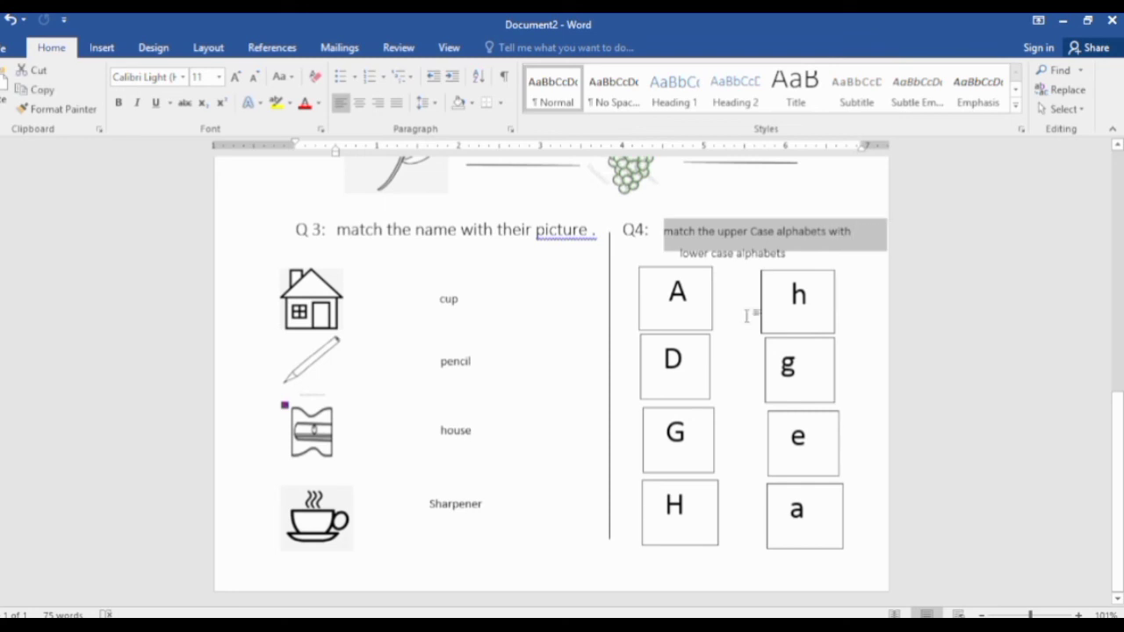
left_click(691, 301)
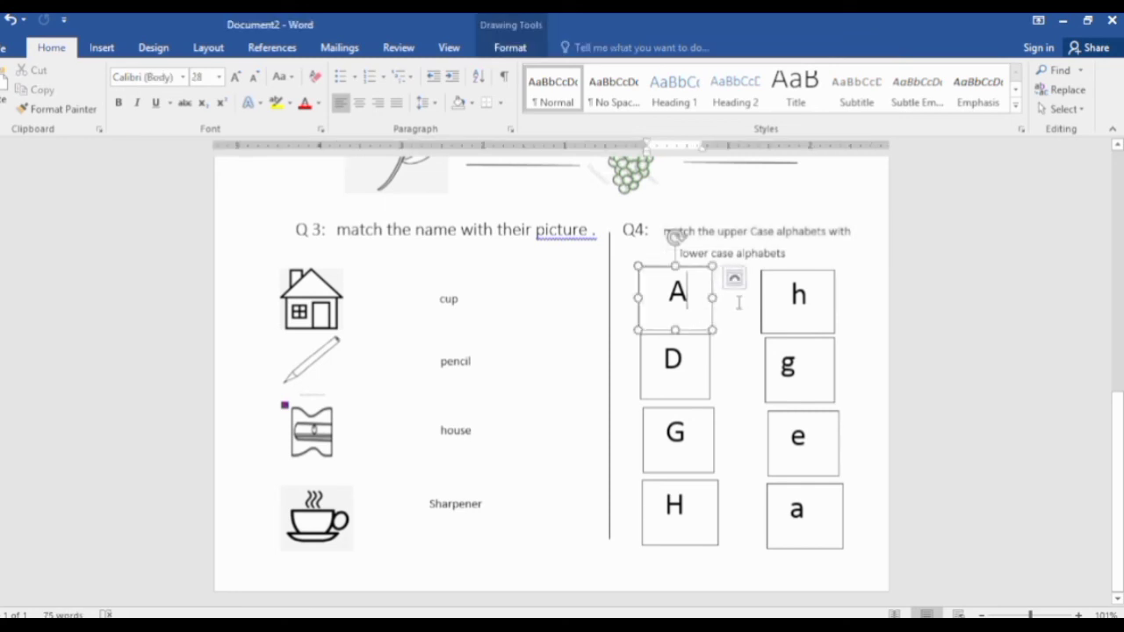
left_click(682, 362)
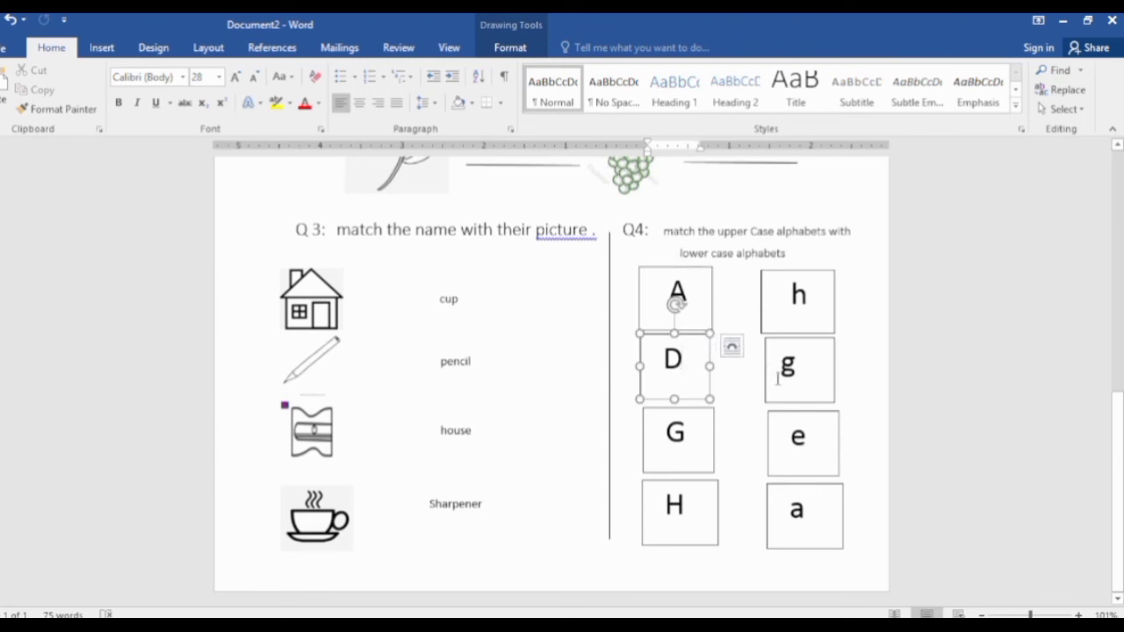
left_click(683, 440)
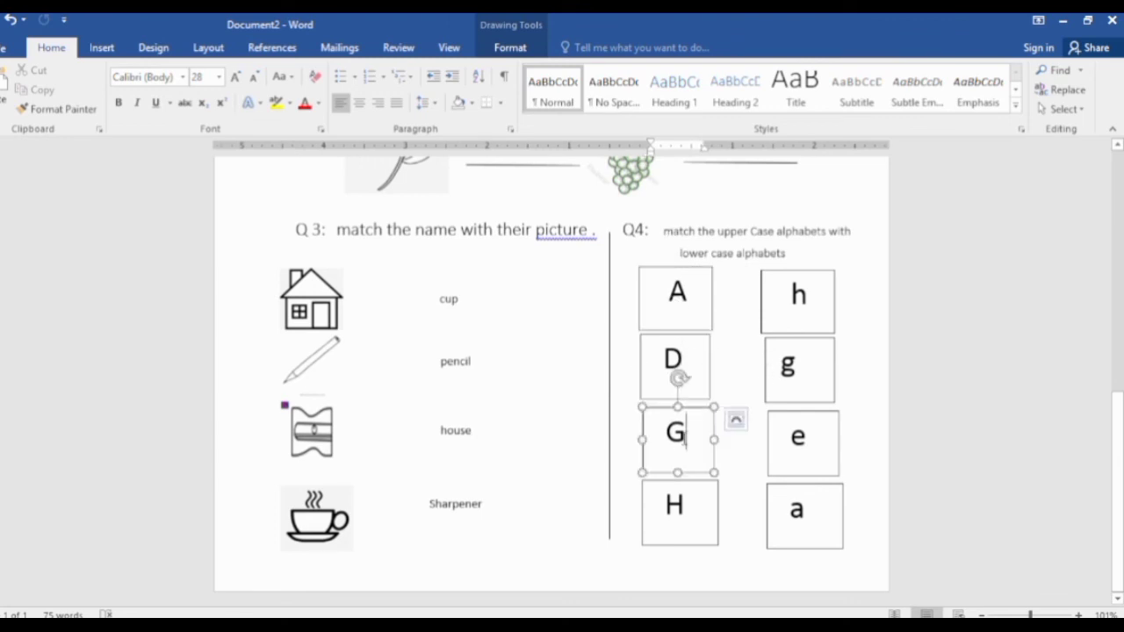
double_click(684, 439)
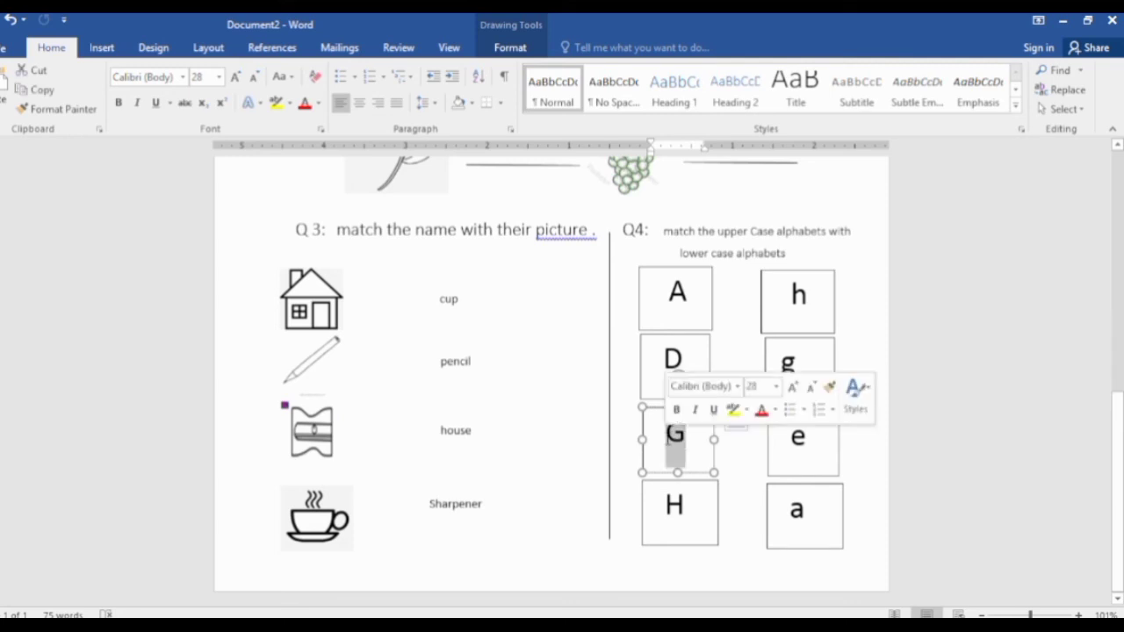
type("e")
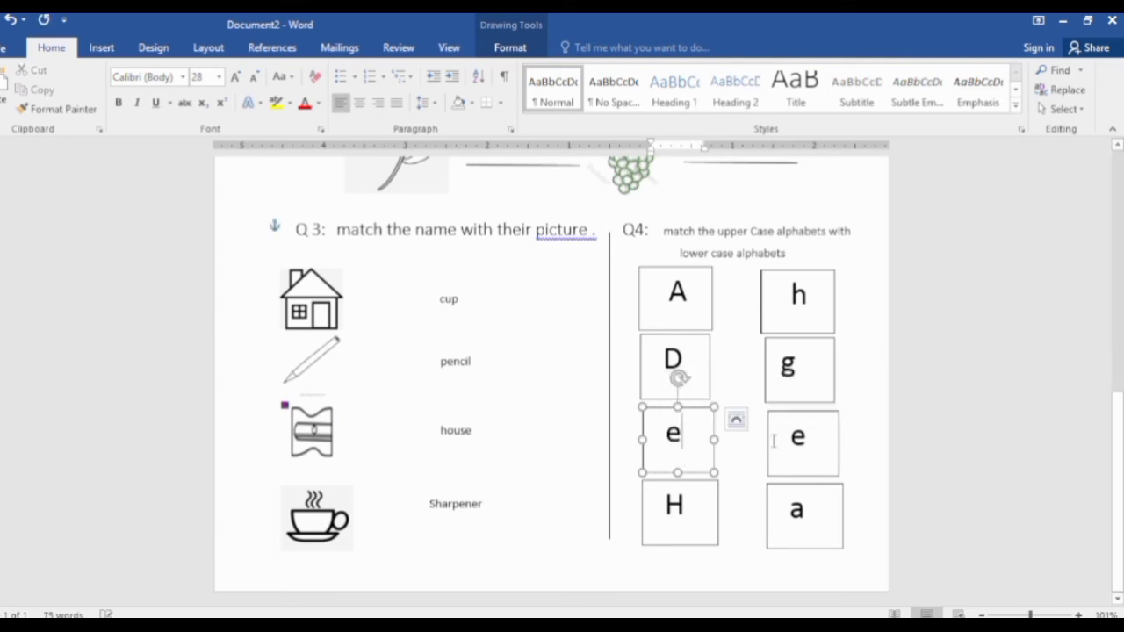
key("BackSpace")
type("E")
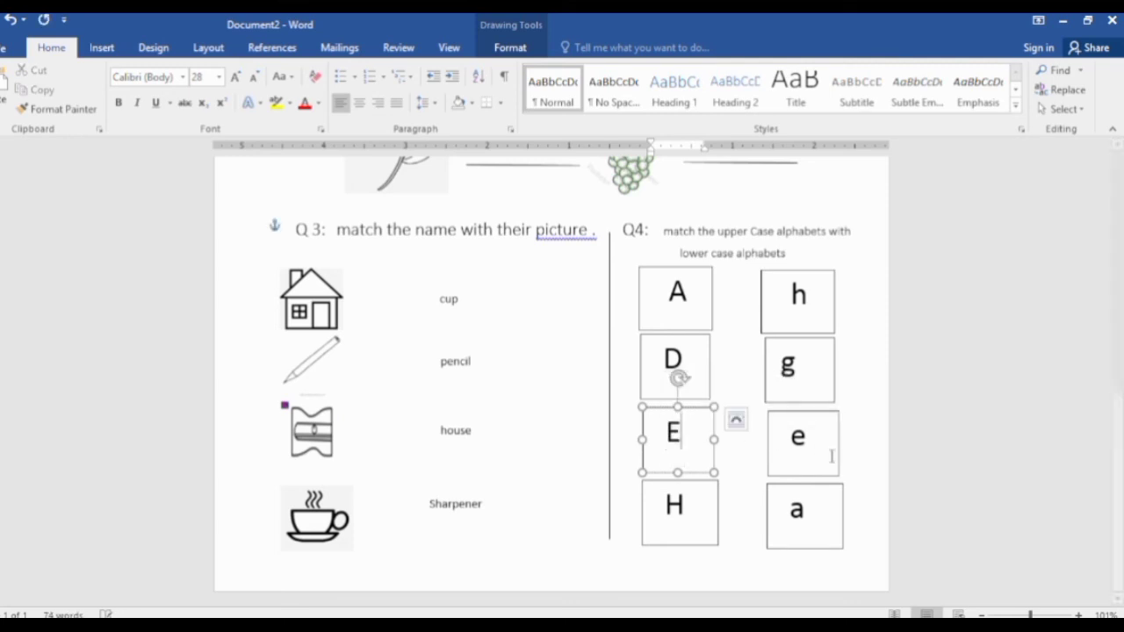
double_click(799, 442)
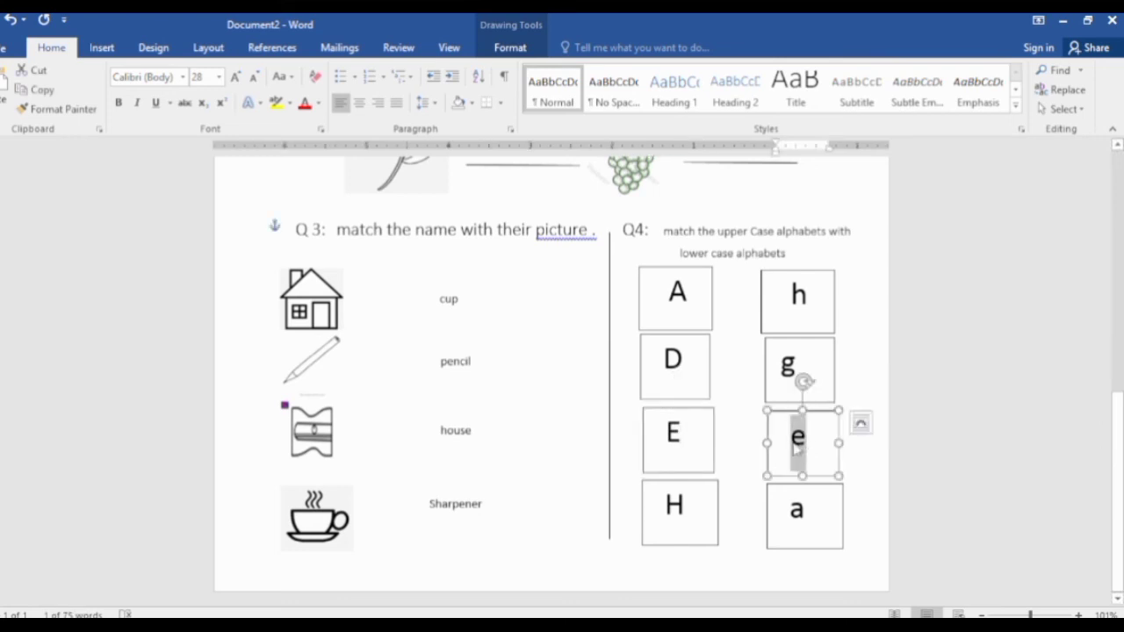
type("d")
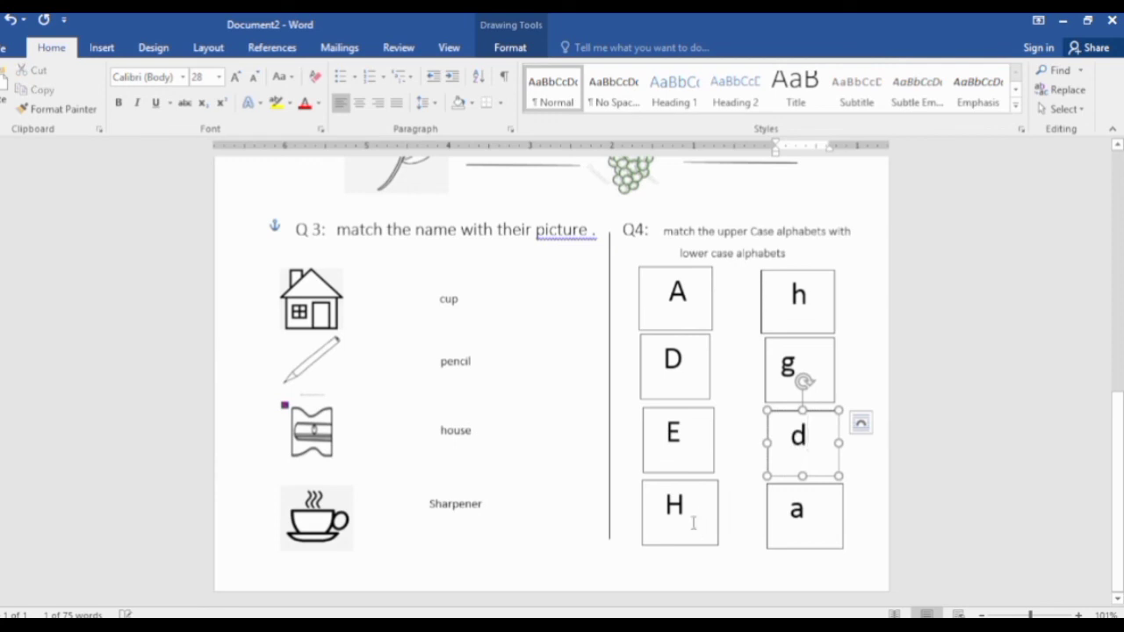
Step: Change the bottom-left H to G and the bottom-right a to e
left_click(687, 512)
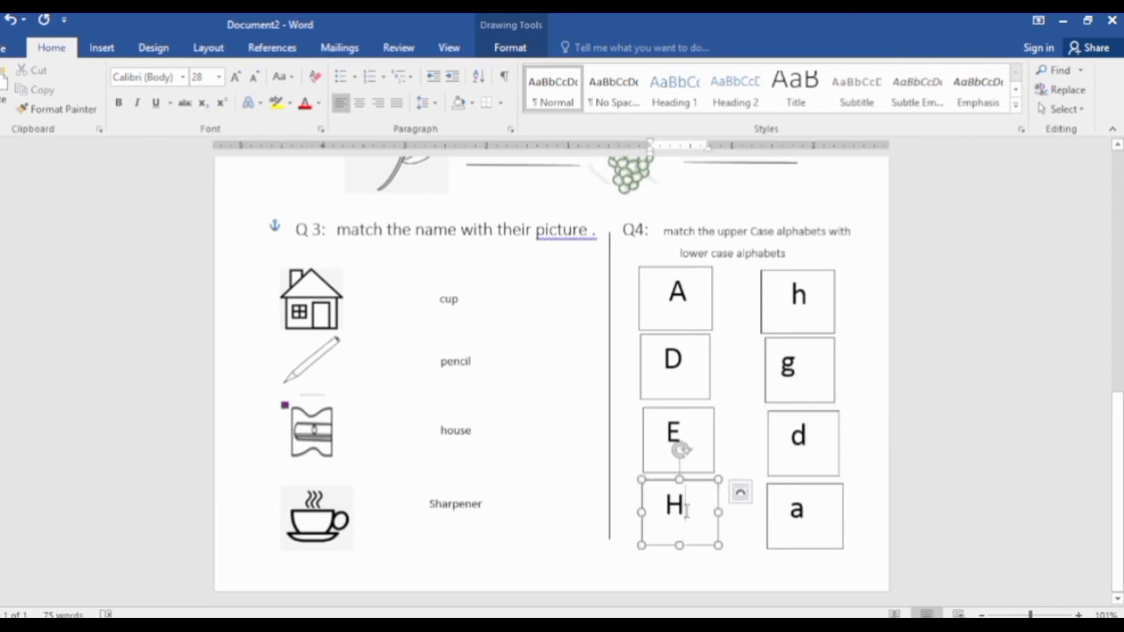
left_click_drag(687, 511, 667, 520)
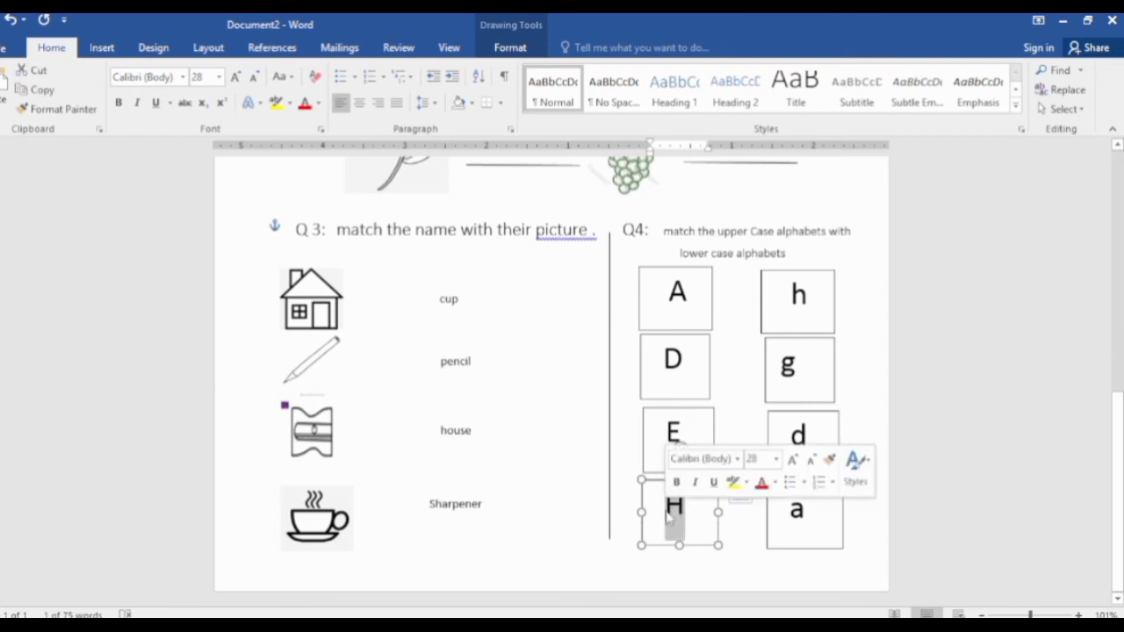
type("g")
left_click_drag(801, 509, 786, 518)
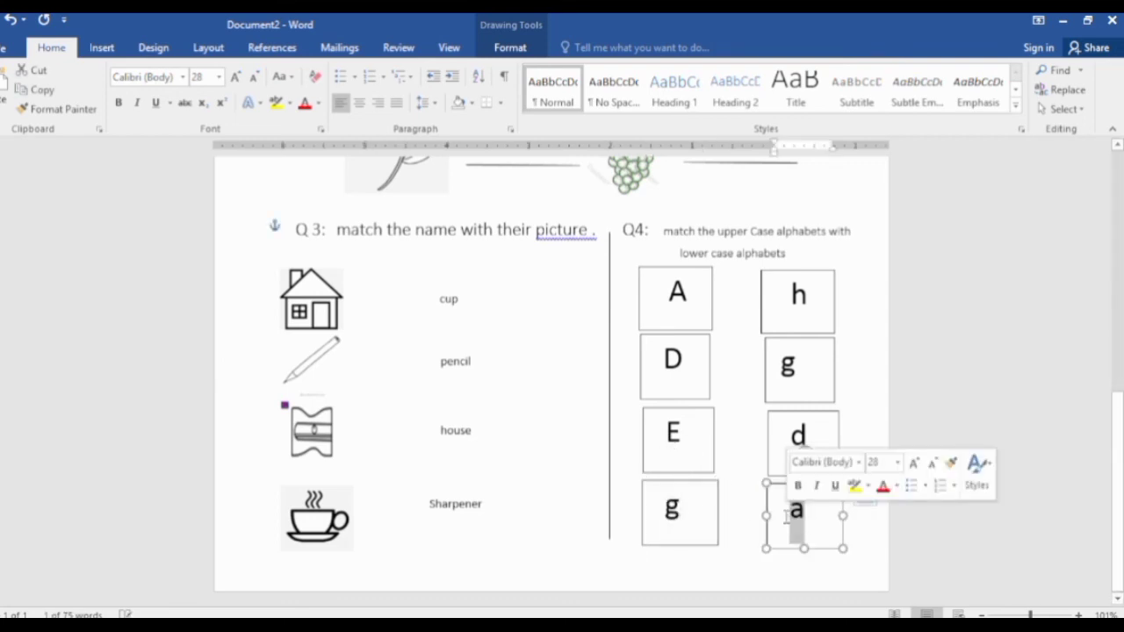
type("e")
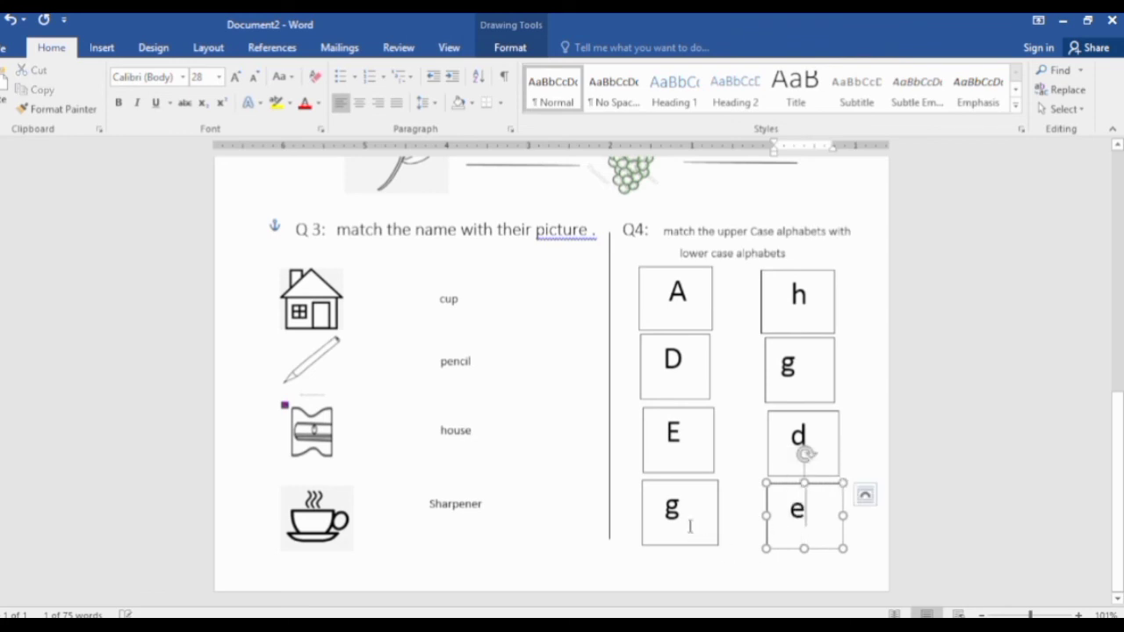
double_click(665, 515)
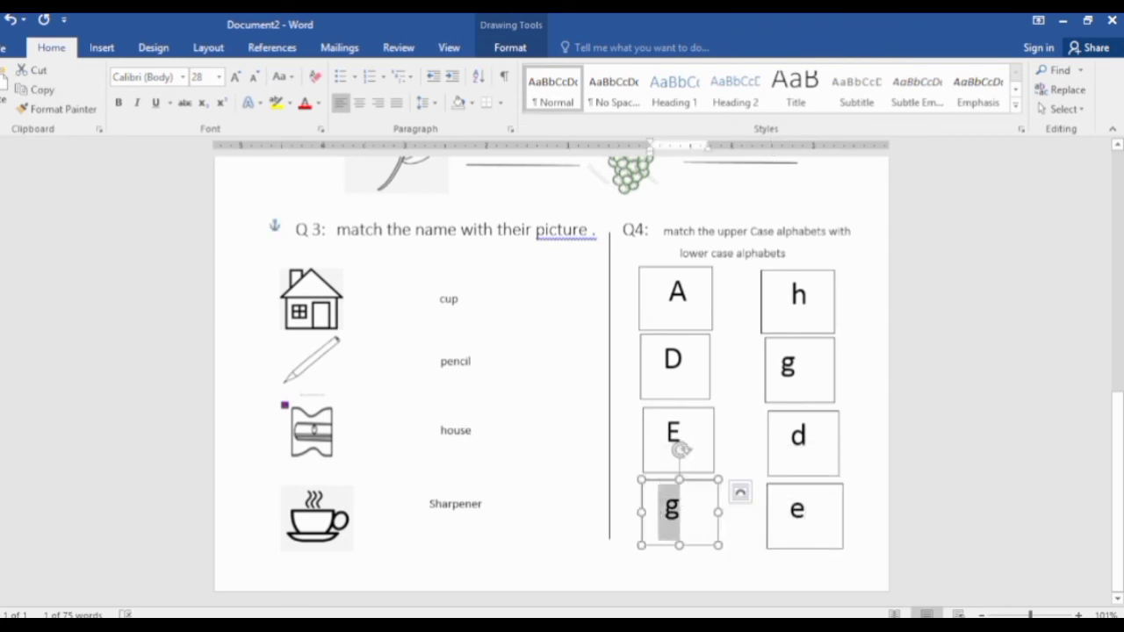
type("G")
left_click(843, 505)
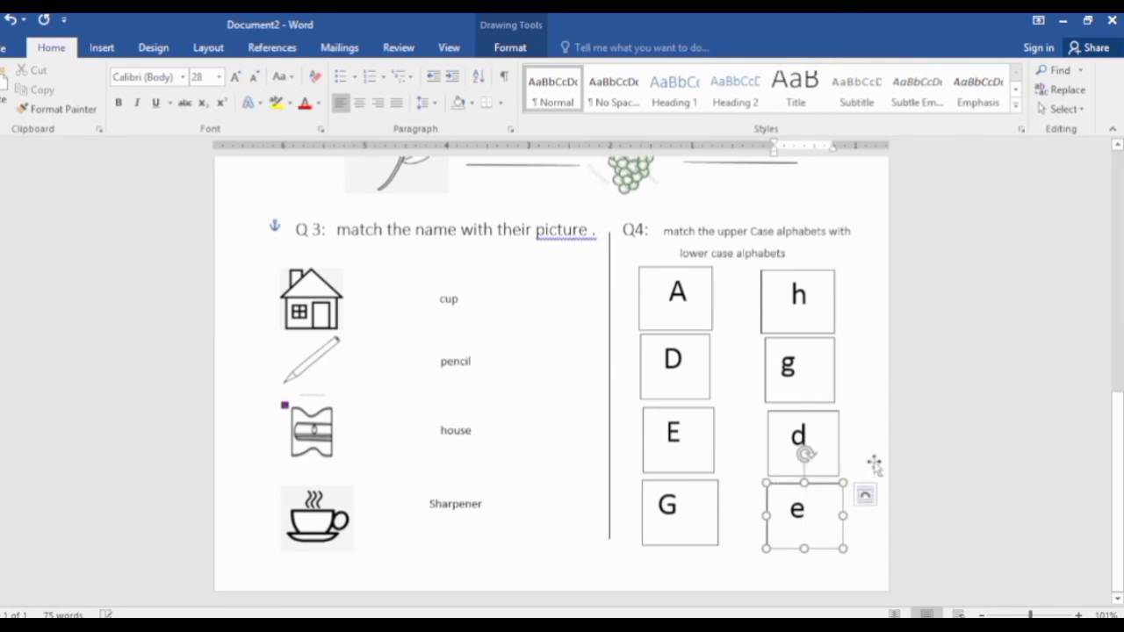
left_click(883, 411)
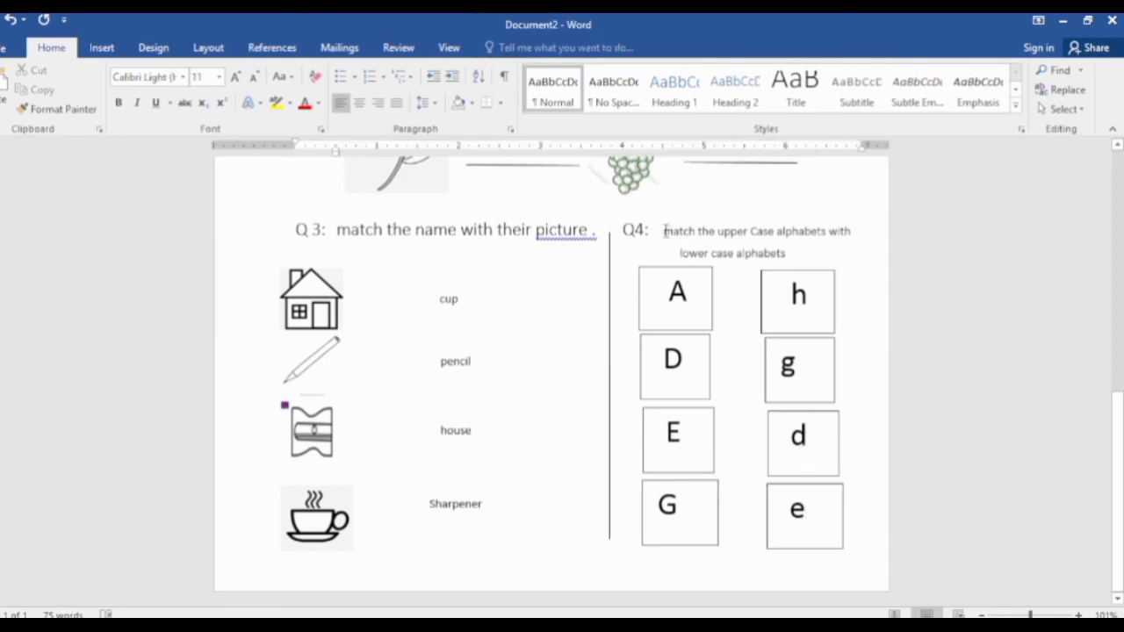
Step: Bold the Q4 instruction, including 'lower case alphabets', keeping it at size 11
left_click_drag(666, 231, 852, 263)
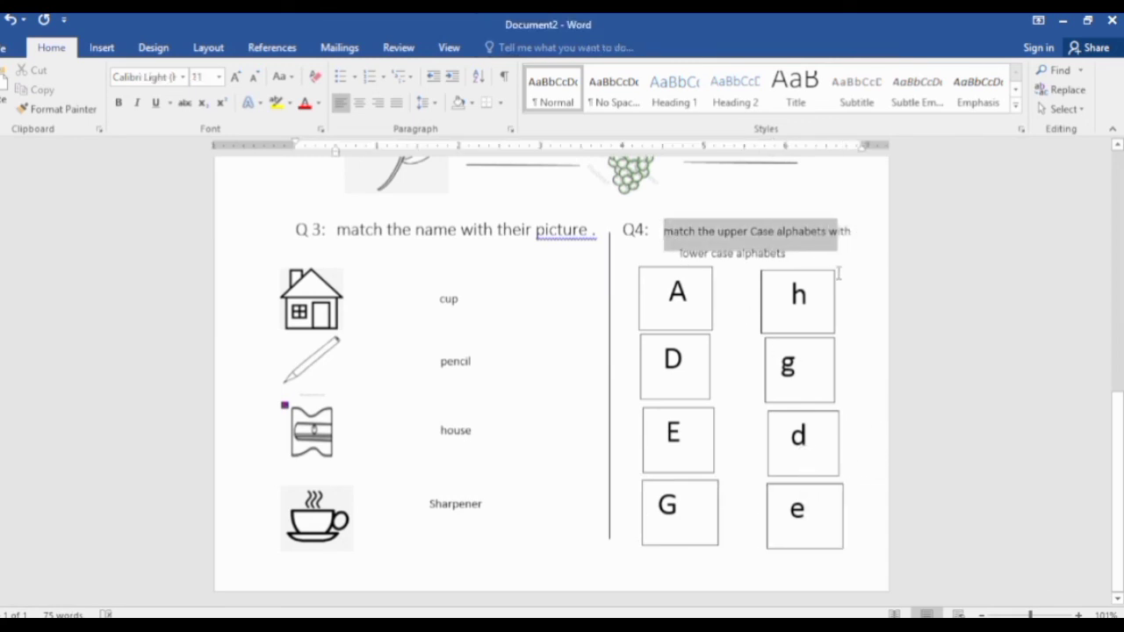
left_click_drag(853, 271, 858, 269)
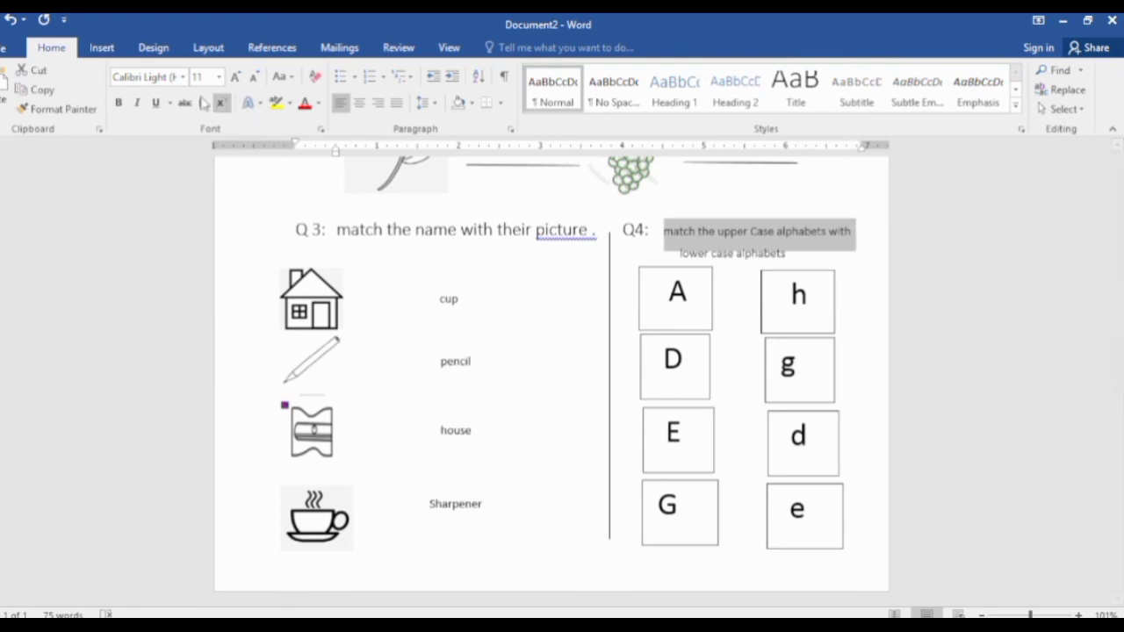
left_click(117, 103)
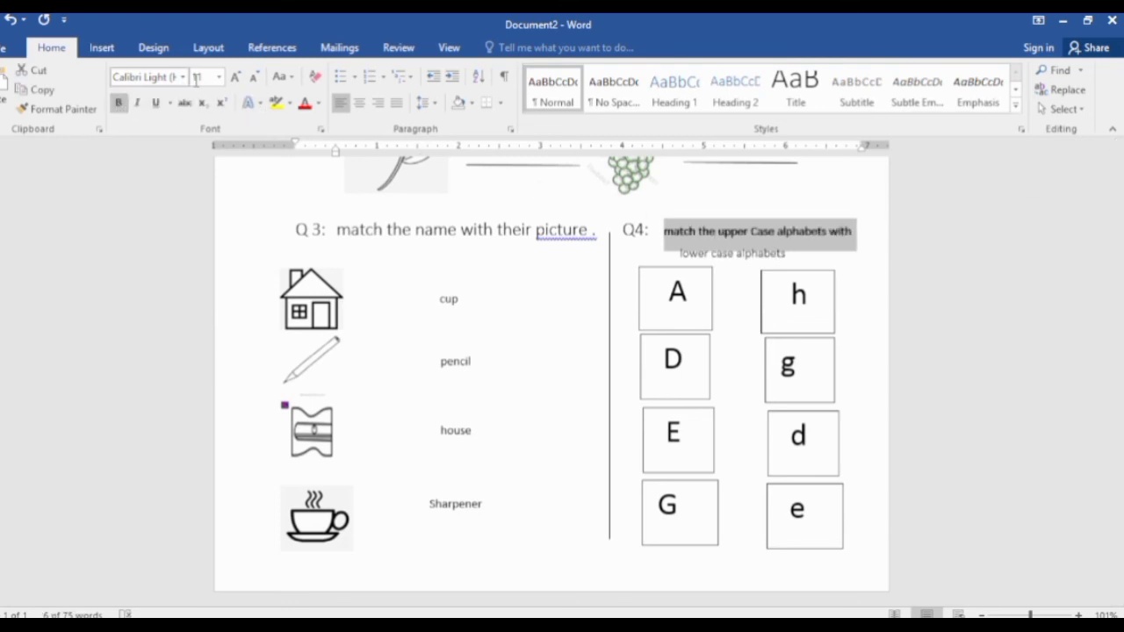
left_click(235, 77)
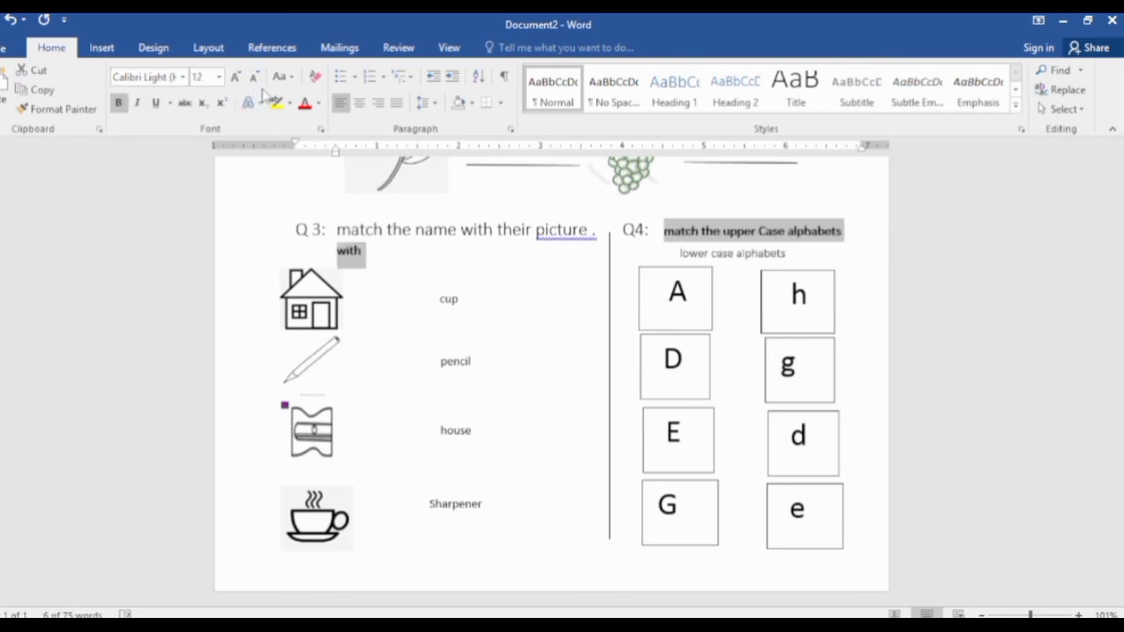
left_click(254, 77)
left_click(737, 263)
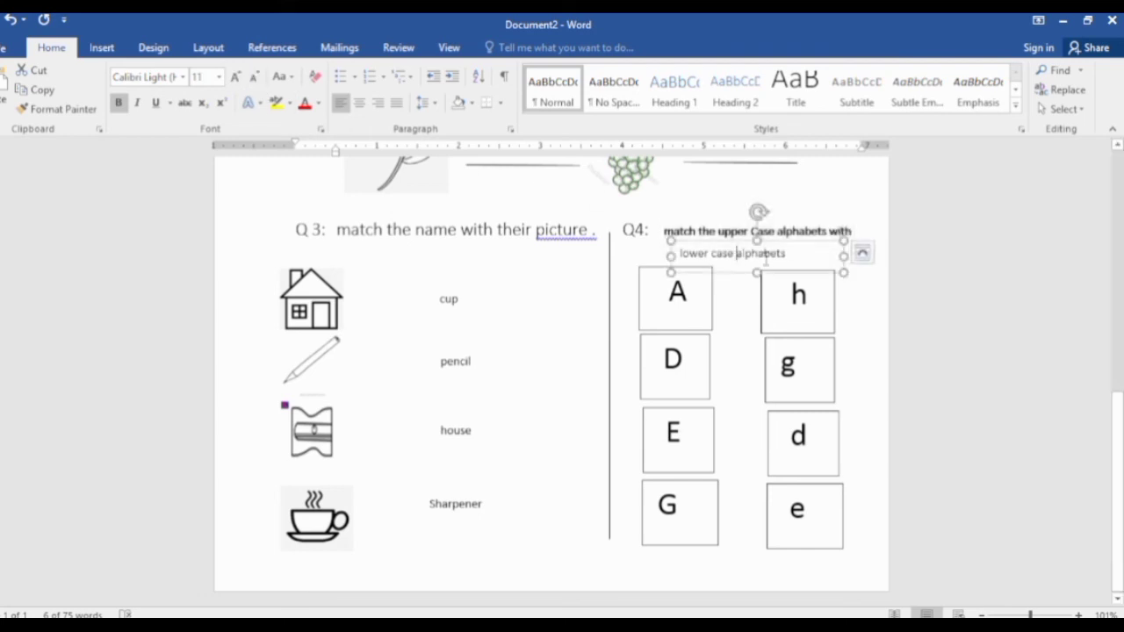
left_click_drag(789, 254, 682, 253)
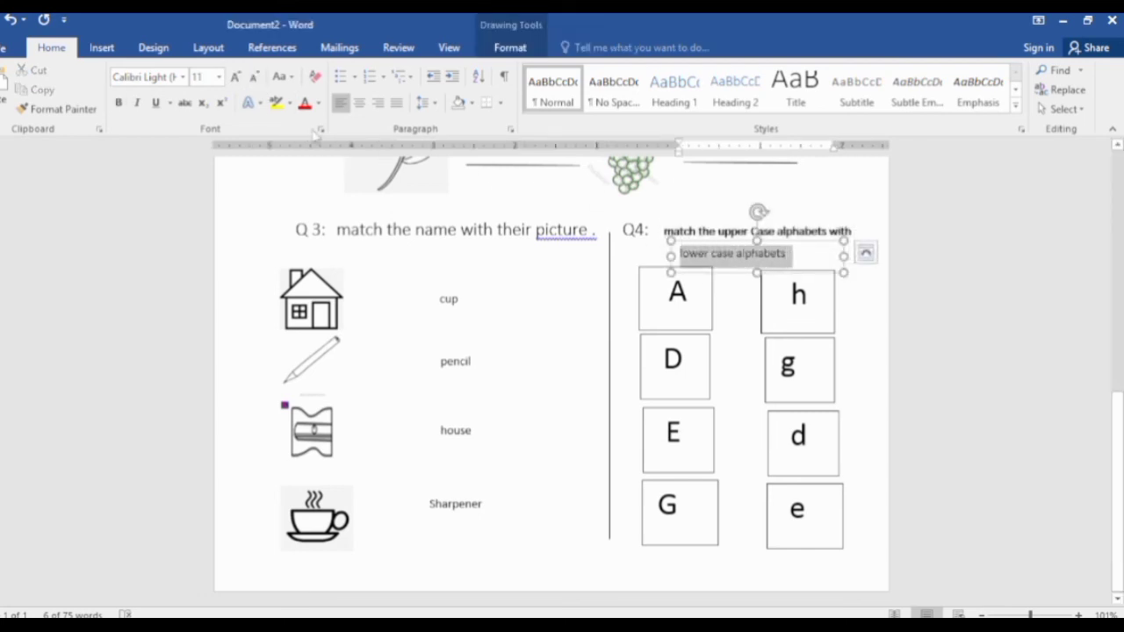
left_click(118, 103)
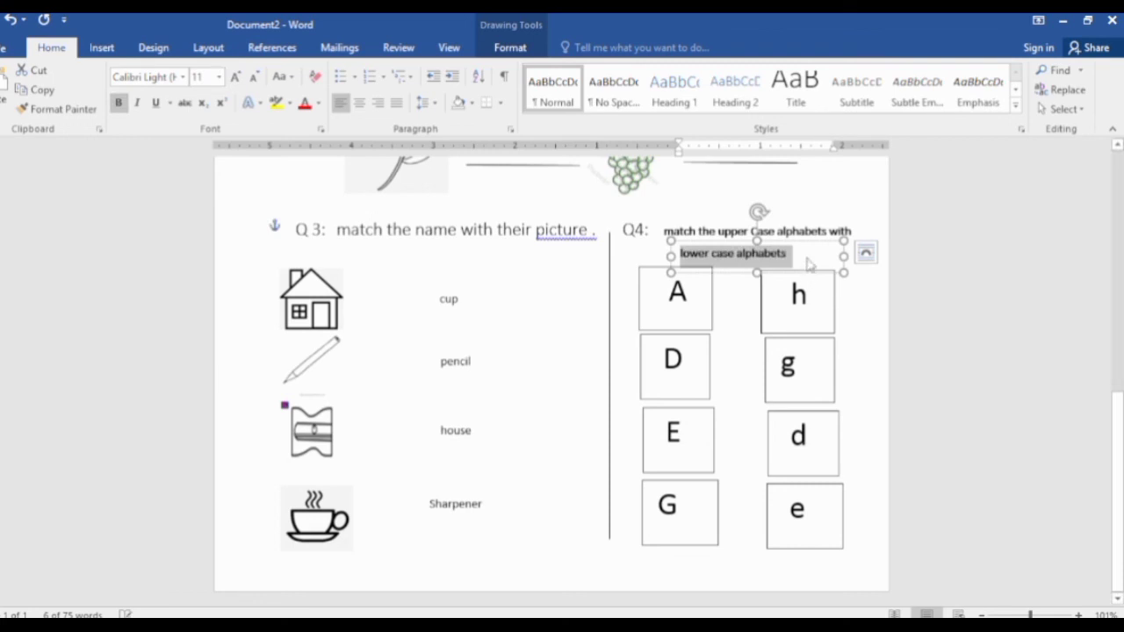
left_click(810, 265)
left_click(875, 319)
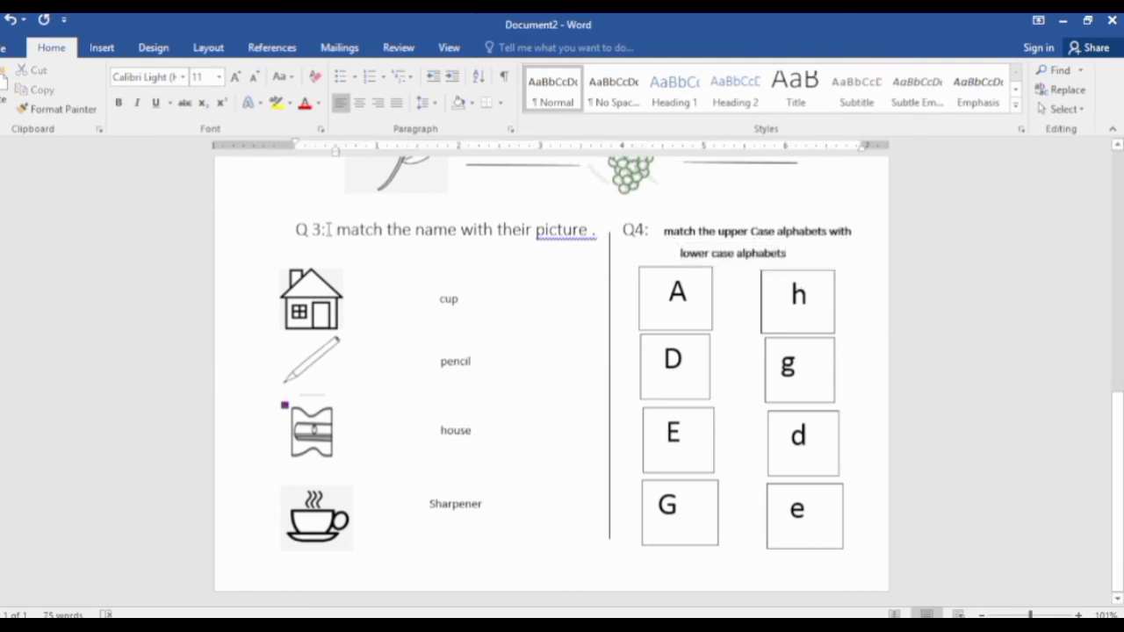
Step: Bold the Q3 heading line
left_click_drag(289, 232, 581, 239)
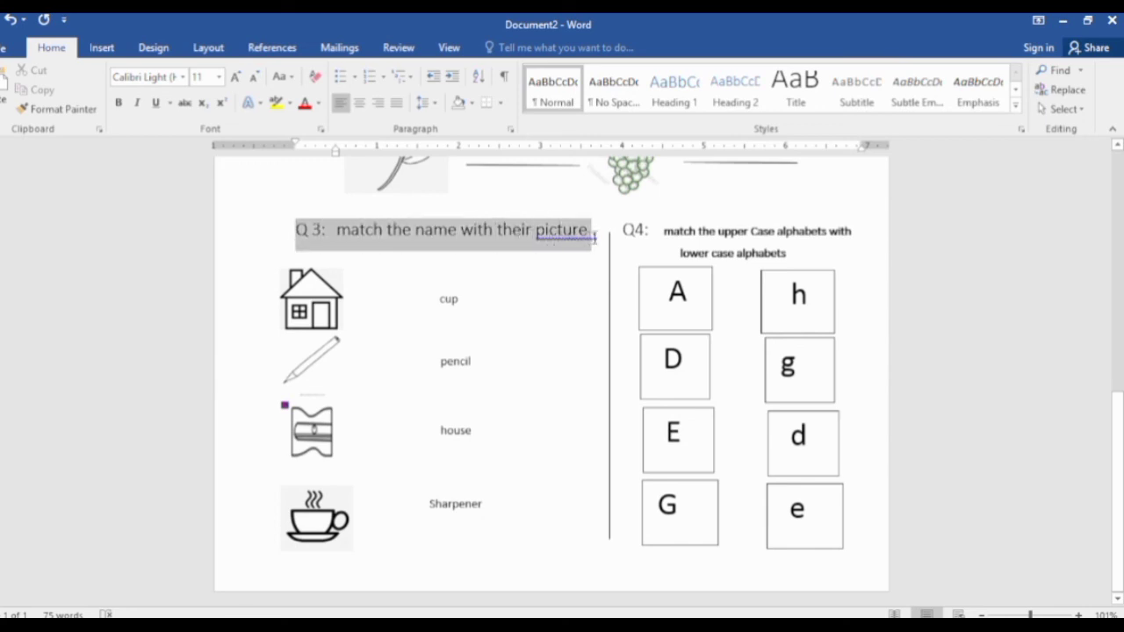
left_click(119, 102)
left_click(538, 301)
Step: Bold the Q No2 heading 'write the name of the pictures' and select the Qno1 heading
scroll(503, 381, "up", 3)
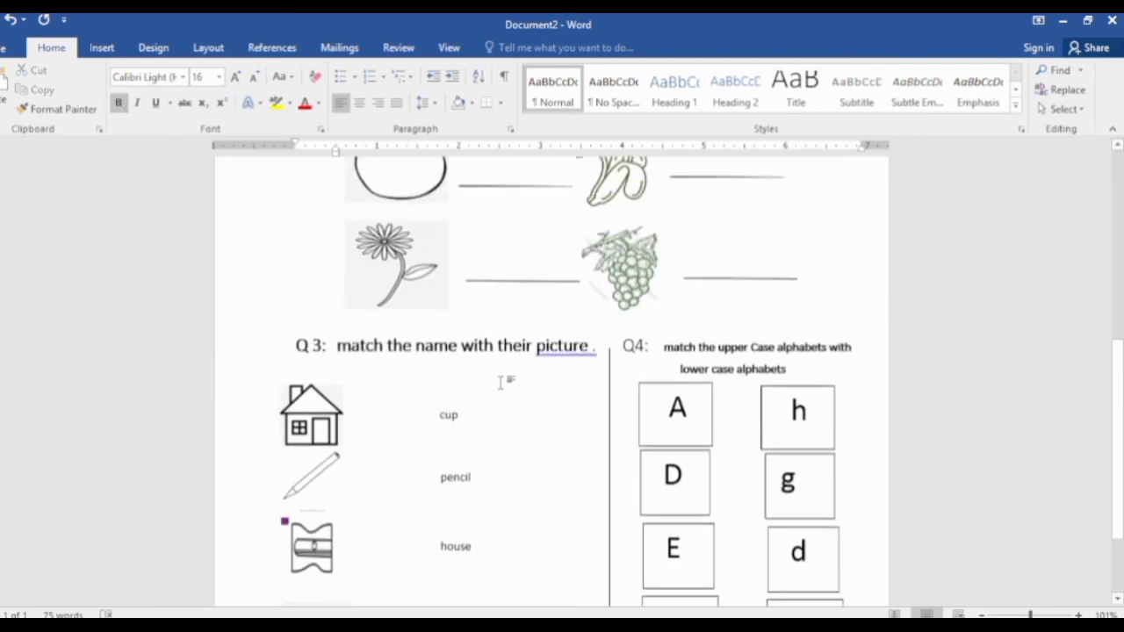
scroll(500, 382, "up", 3)
scroll(469, 381, "up", 4)
left_click(257, 372)
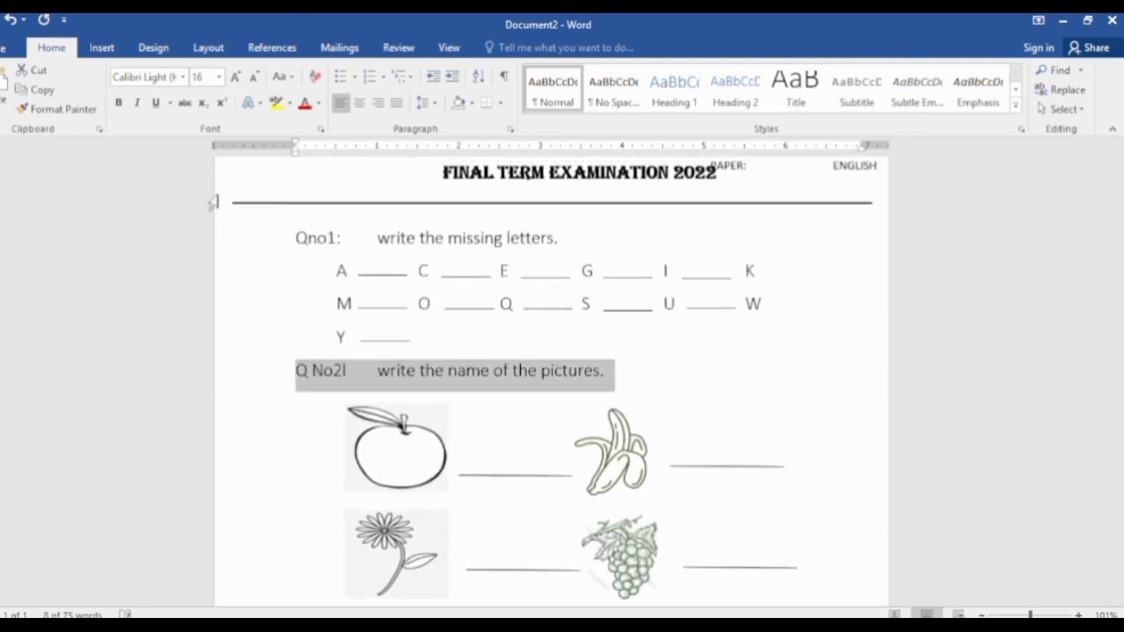
left_click(119, 103)
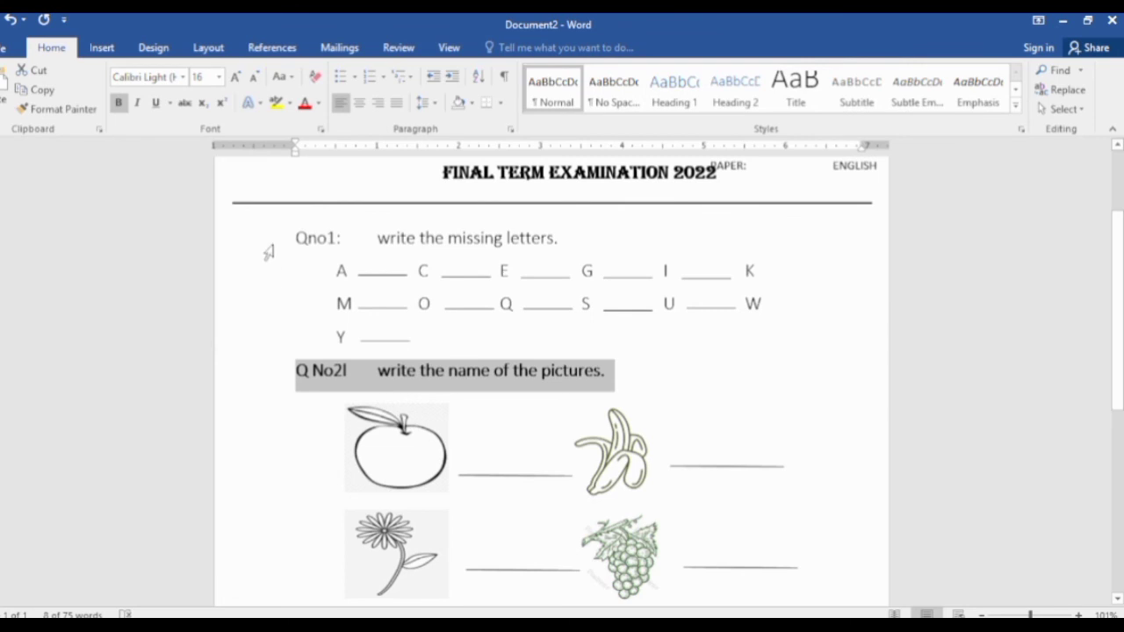
left_click(269, 246)
scroll(449, 339, "up", 3)
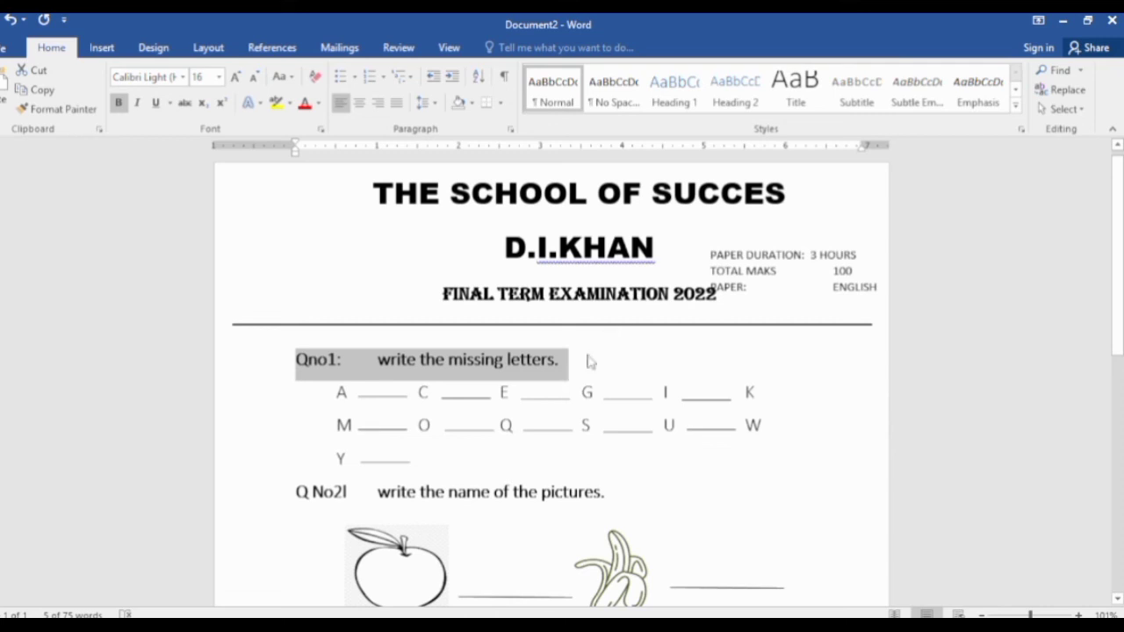
scroll(562, 365, "down", 2)
scroll(534, 367, "down", 2)
scroll(534, 367, "down", 3)
scroll(533, 366, "down", 3)
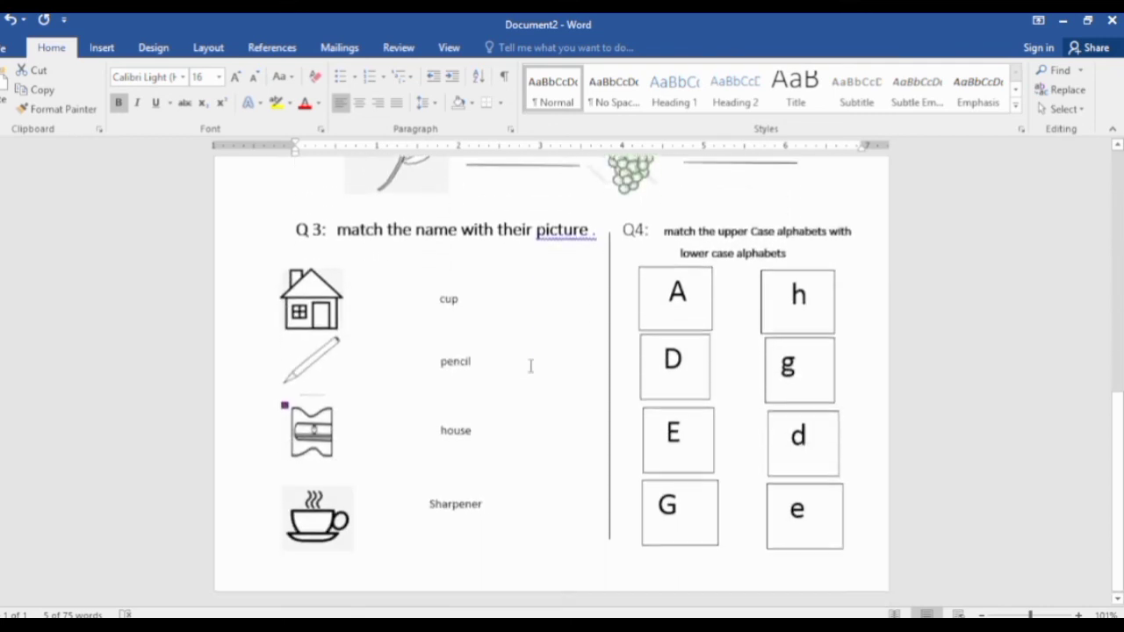
scroll(532, 369, "down", 1)
scroll(562, 369, "down", 2)
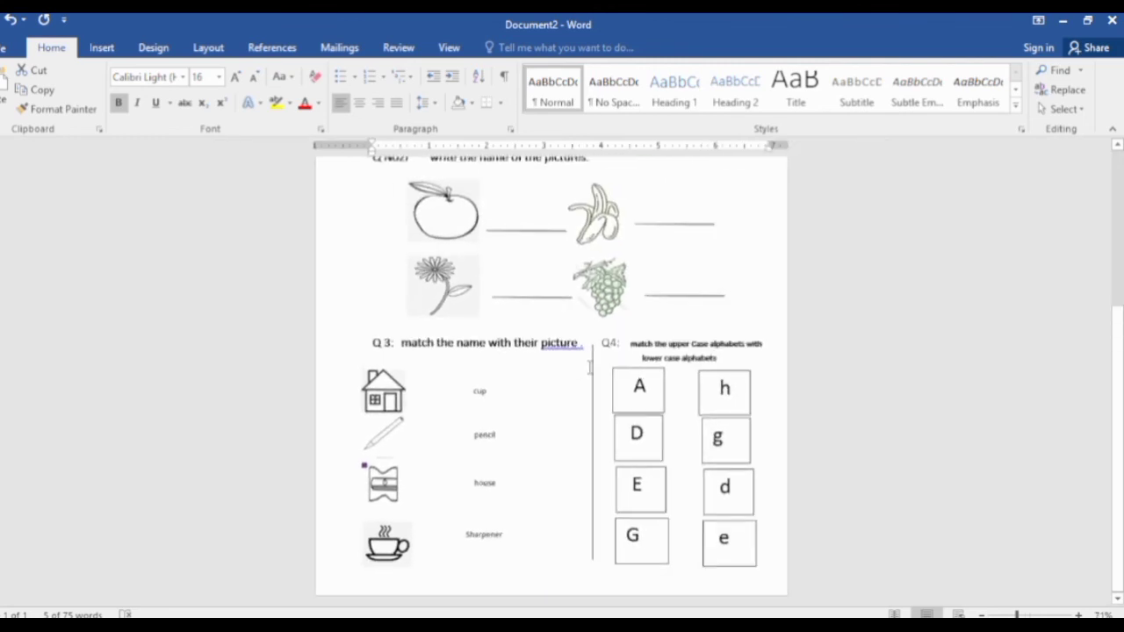
scroll(589, 367, "up", 2)
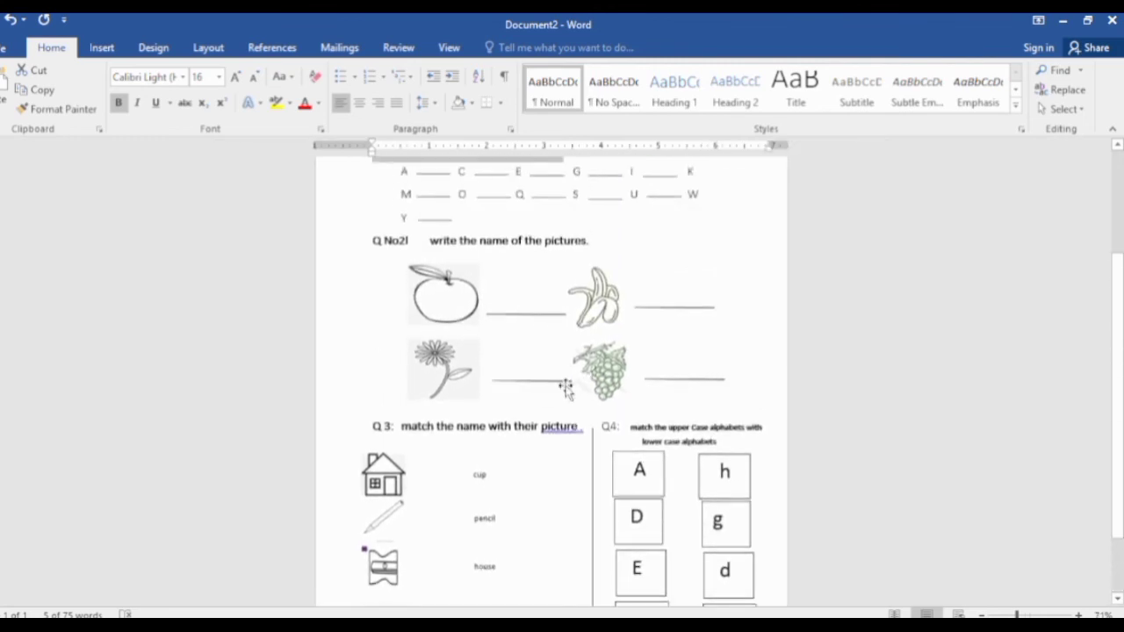
scroll(495, 454, "down", 2)
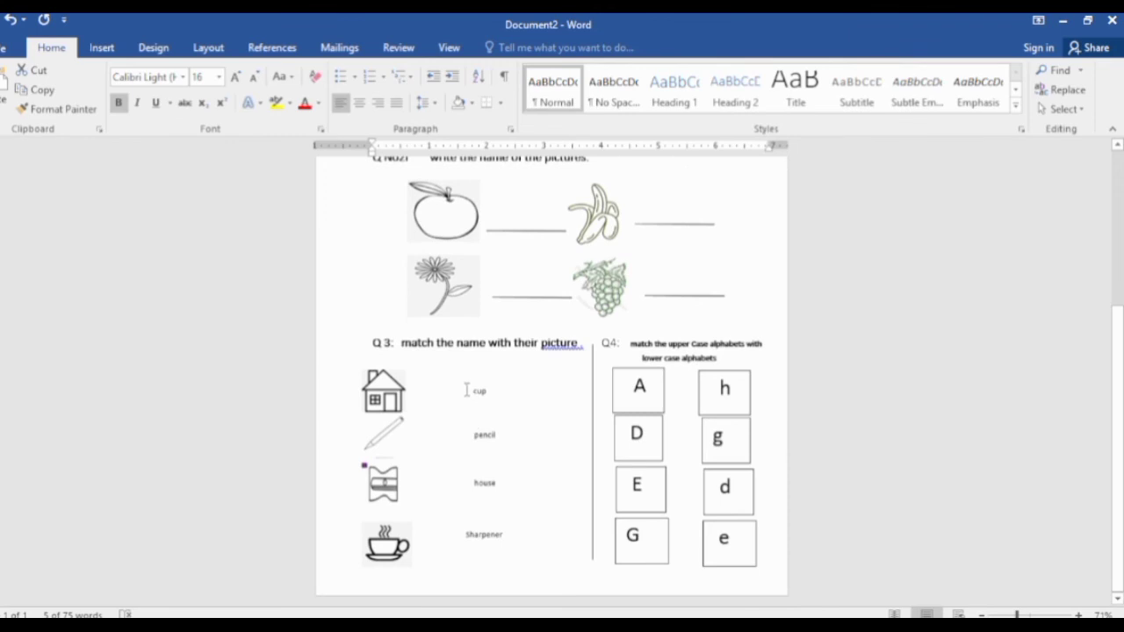
Step: Bold each Q3 text-box word in turn: cup, pencil, house and Sharpener
double_click(468, 390)
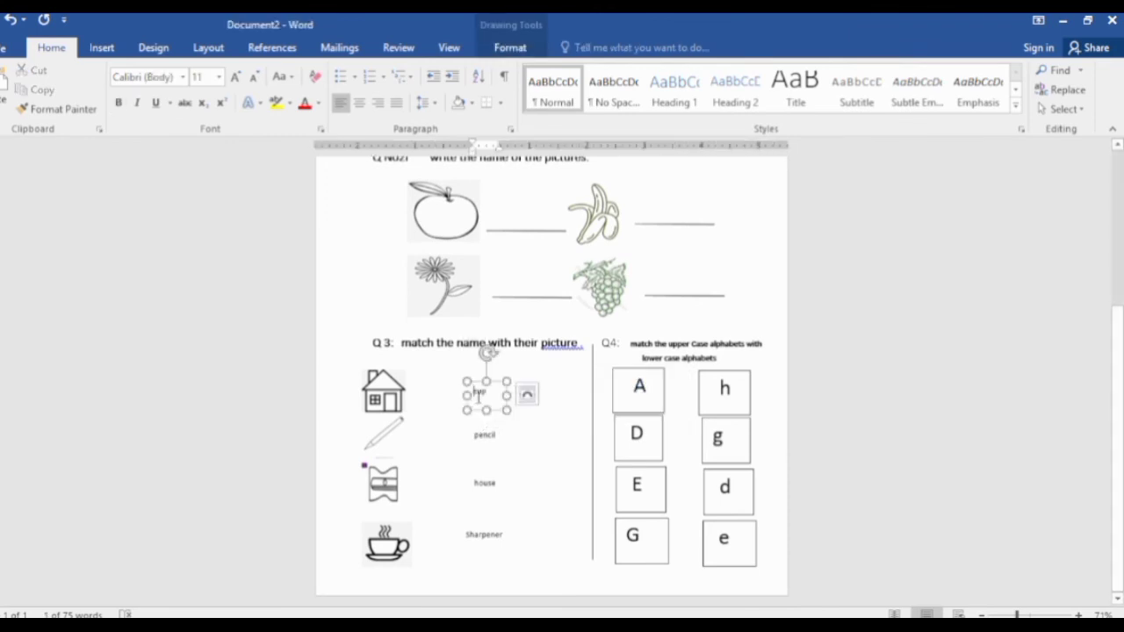
double_click(479, 391)
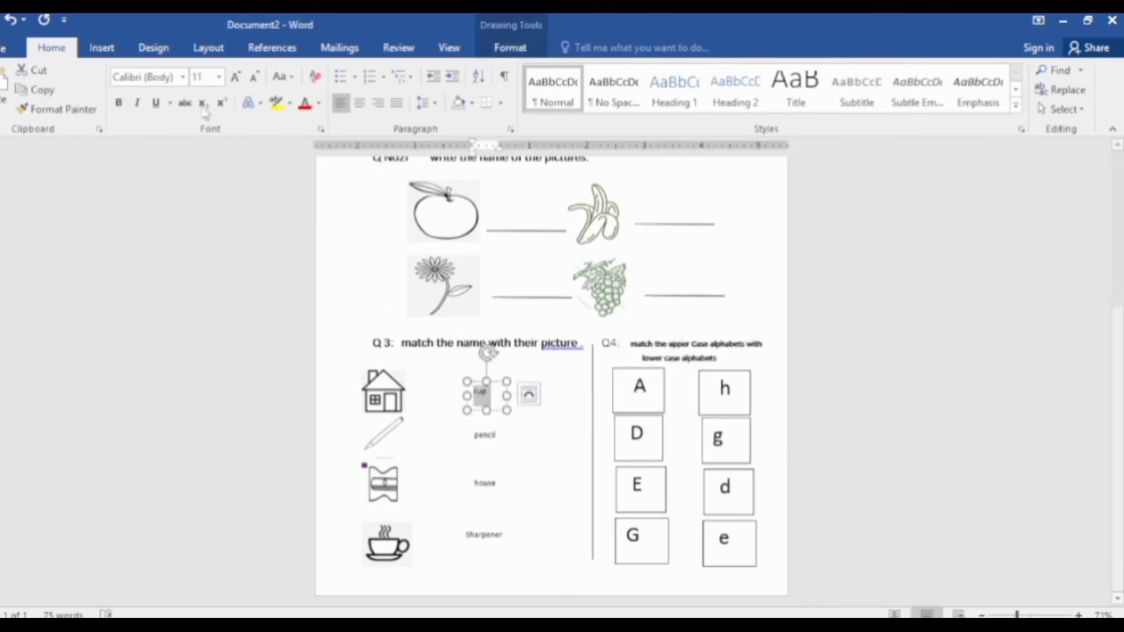
left_click(118, 104)
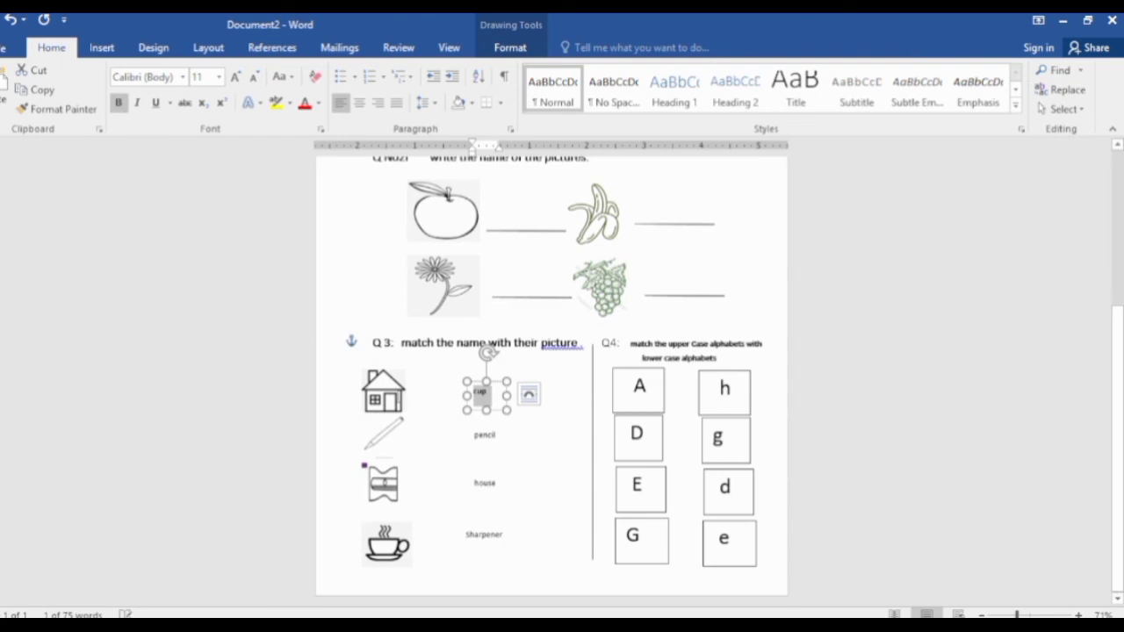
double_click(486, 436)
left_click(118, 104)
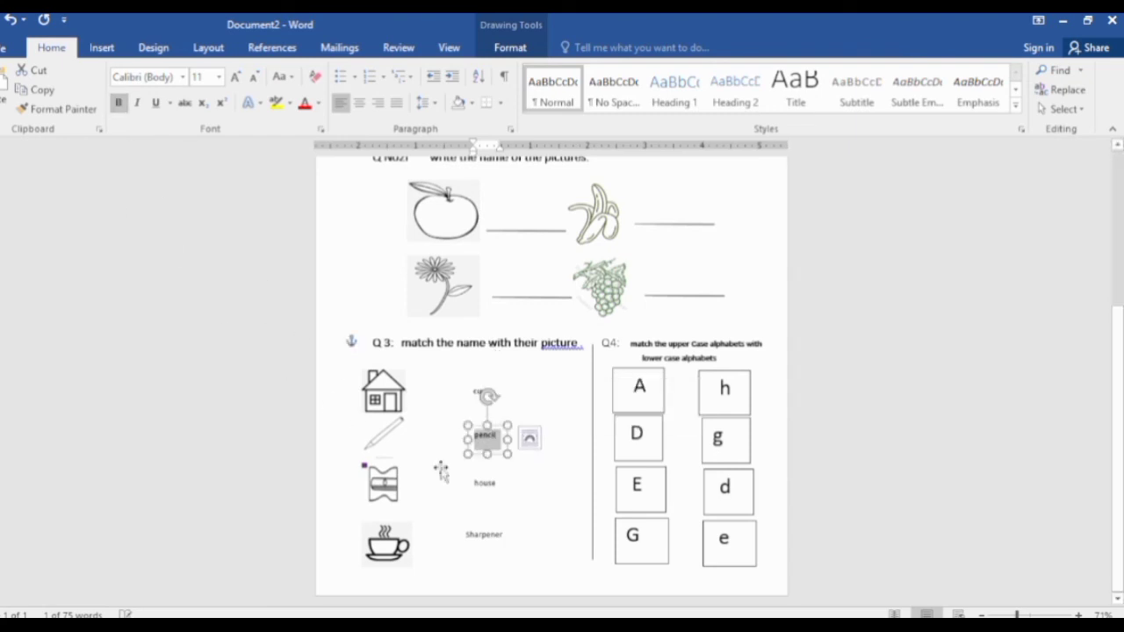
double_click(486, 483)
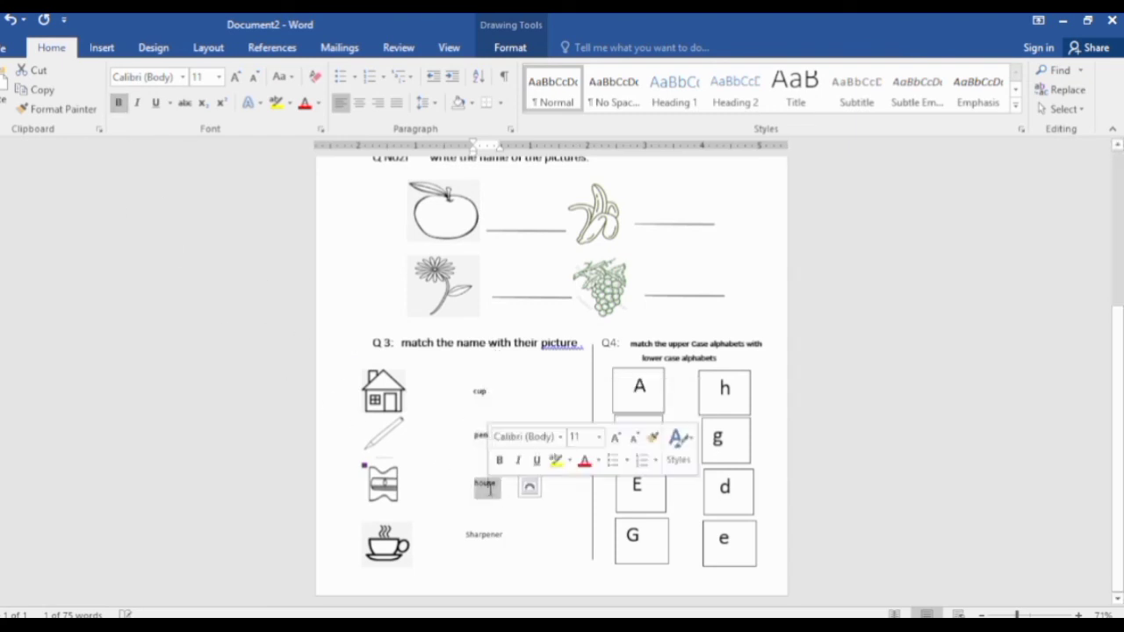
left_click(120, 103)
double_click(483, 534)
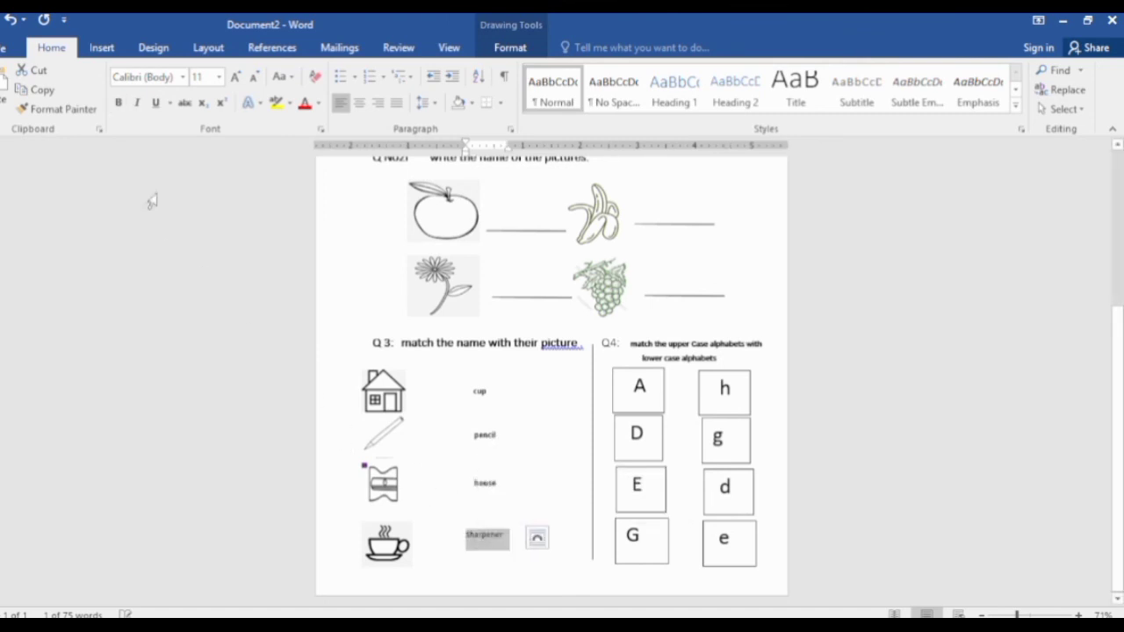
left_click(119, 103)
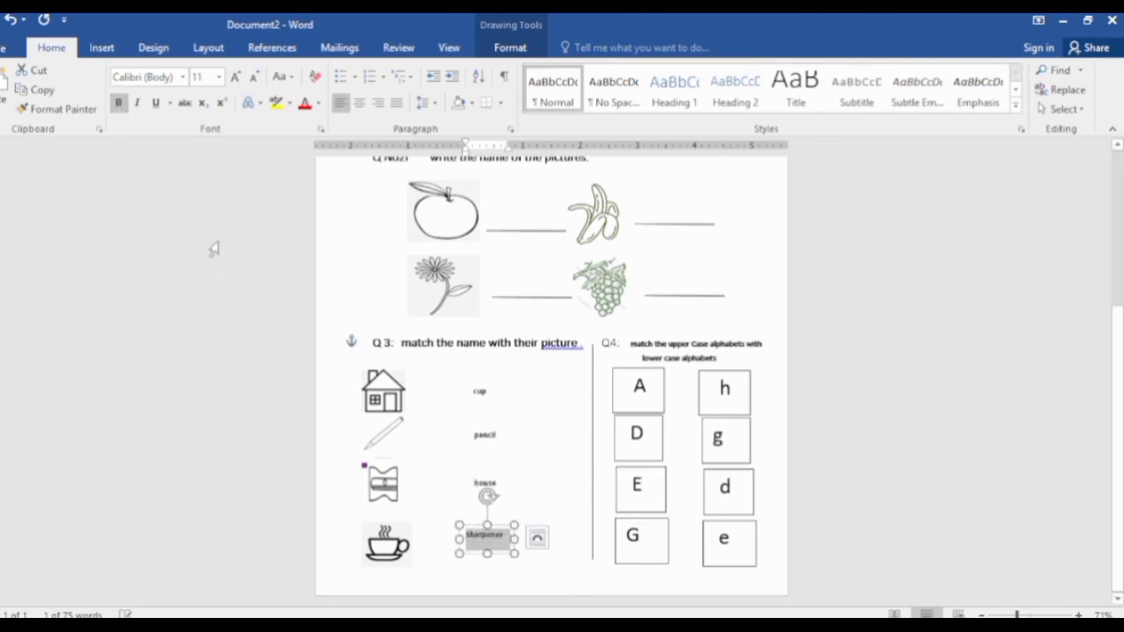
left_click(556, 428)
scroll(553, 413, "up", 3)
scroll(553, 439, "up", 2)
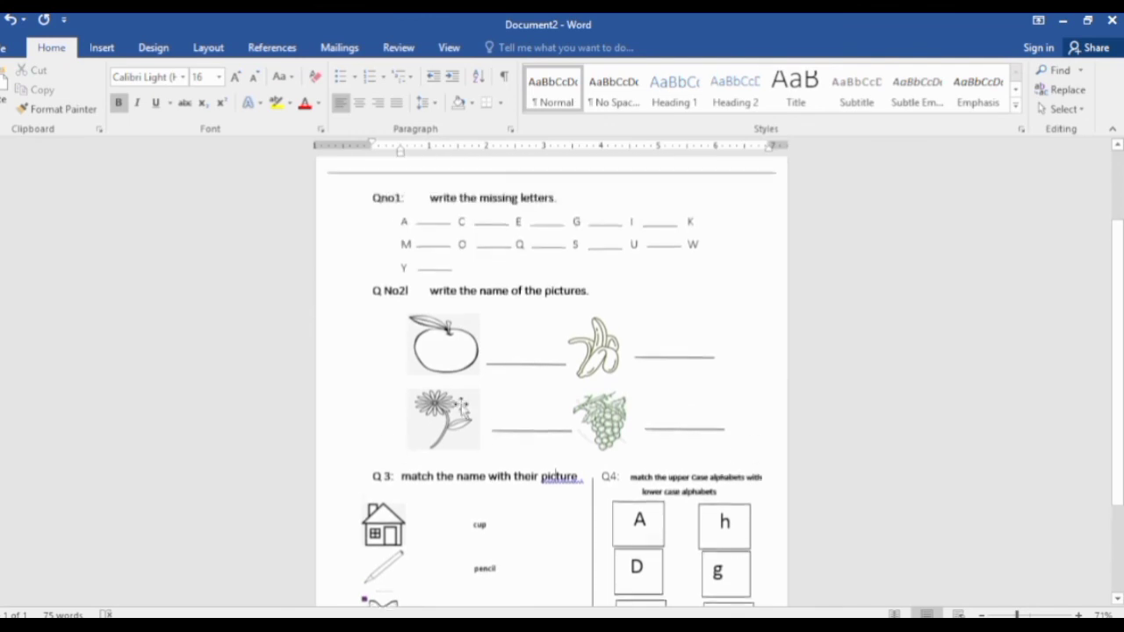
scroll(522, 434, "down", 3)
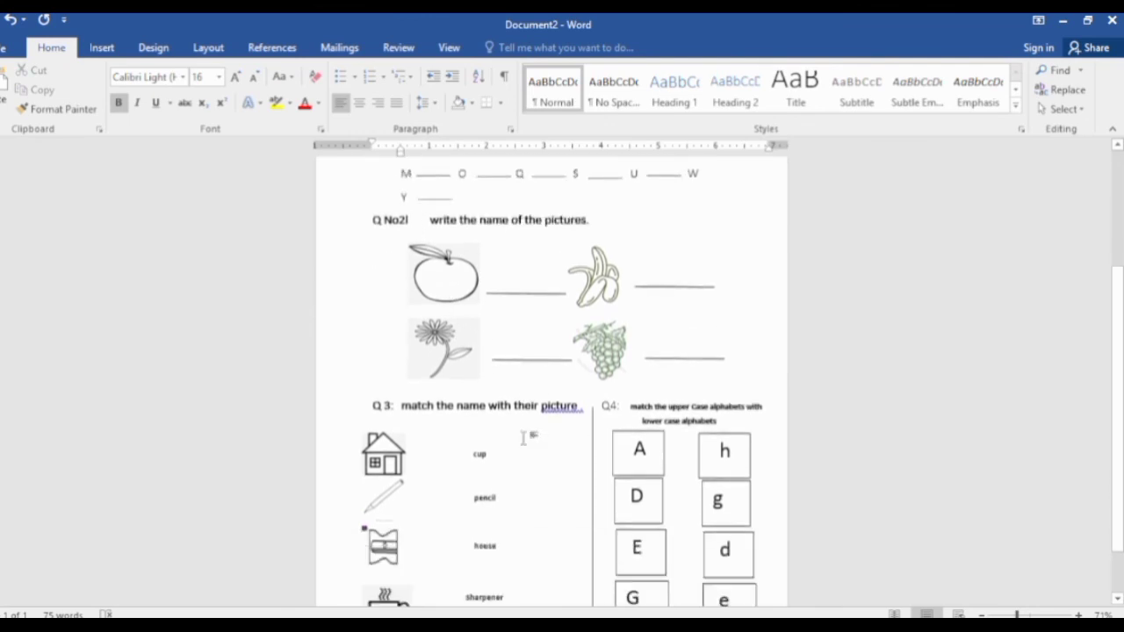
scroll(522, 435, "down", 1)
scroll(525, 431, "up", 2)
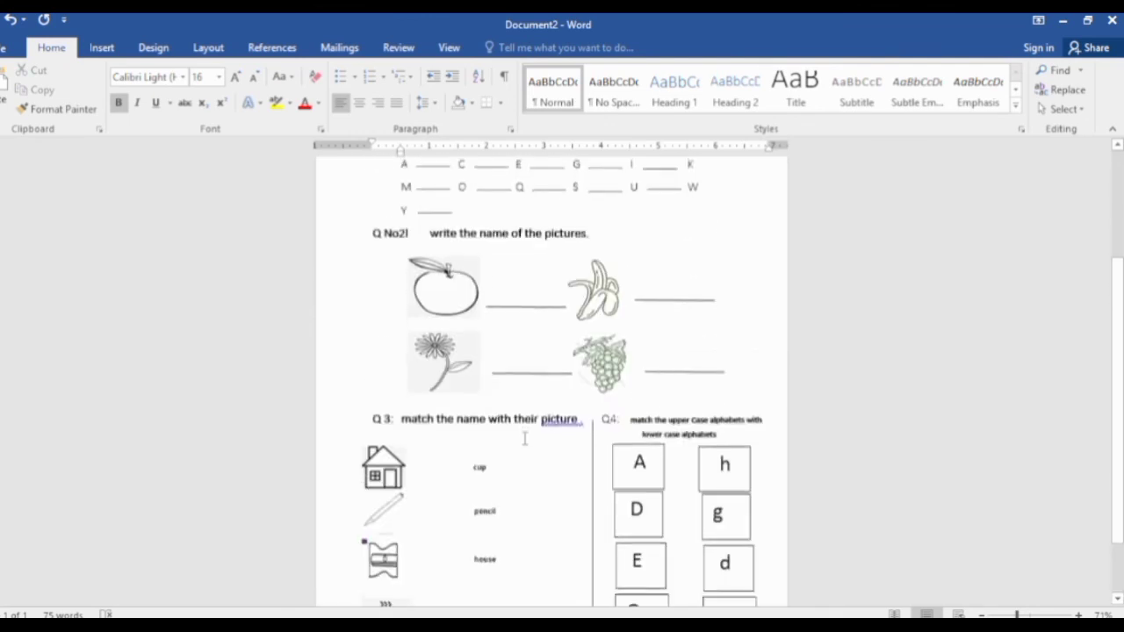
scroll(526, 431, "down", 1, "ctrl")
scroll(563, 425, "down", 2, "ctrl")
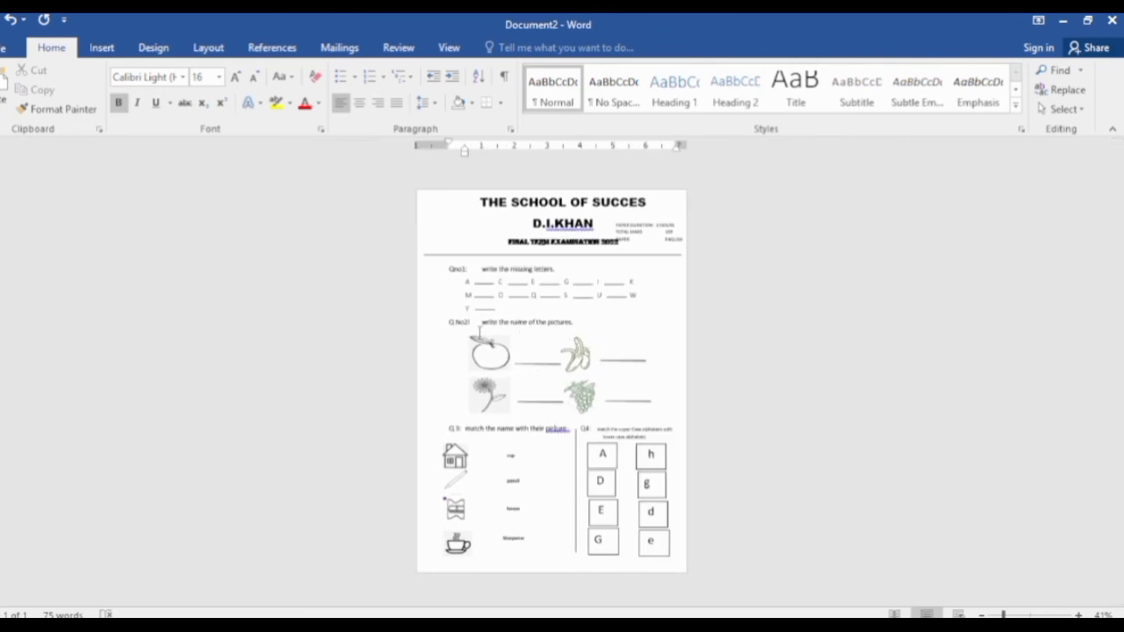